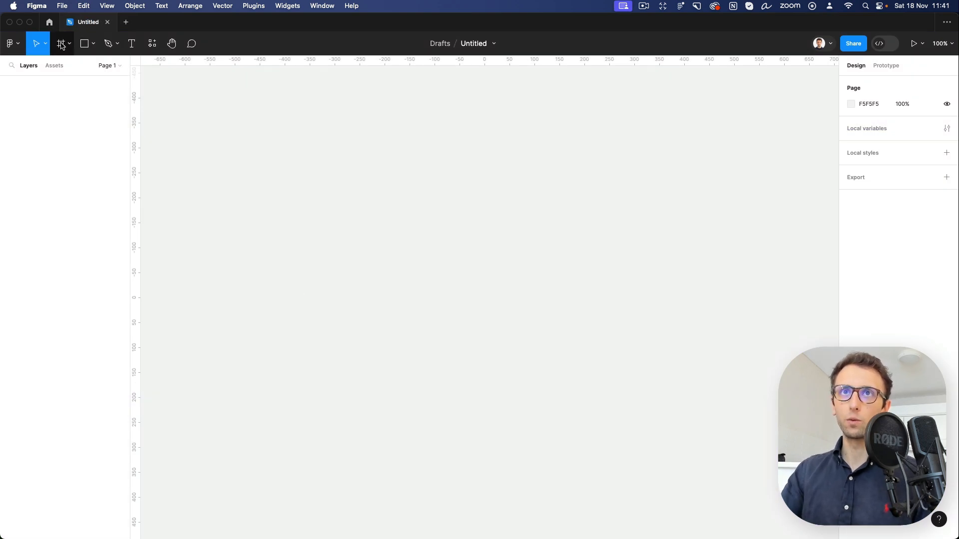
# Create a 375 × 812 phone frame from the iPhone 13 mini preset.
pyautogui.click(61, 44)
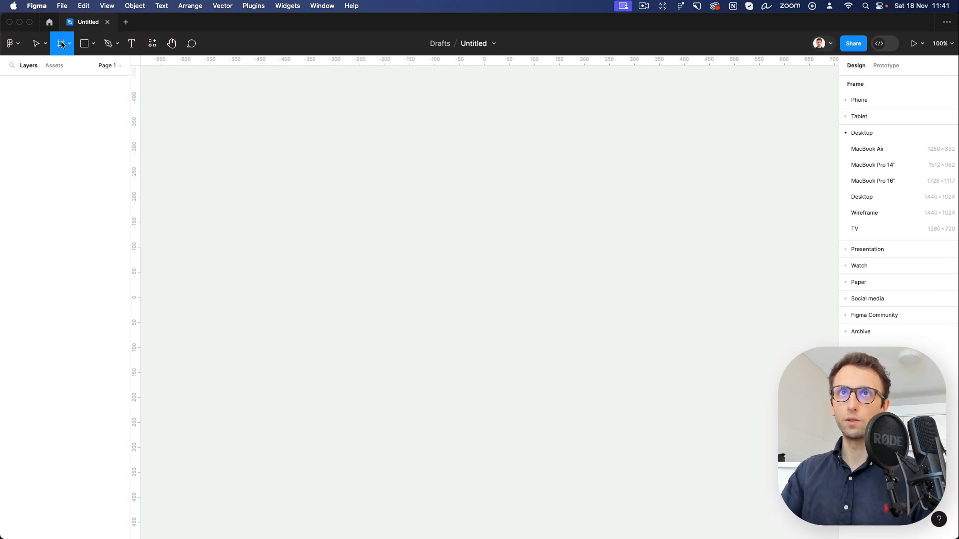
pyautogui.click(868, 102)
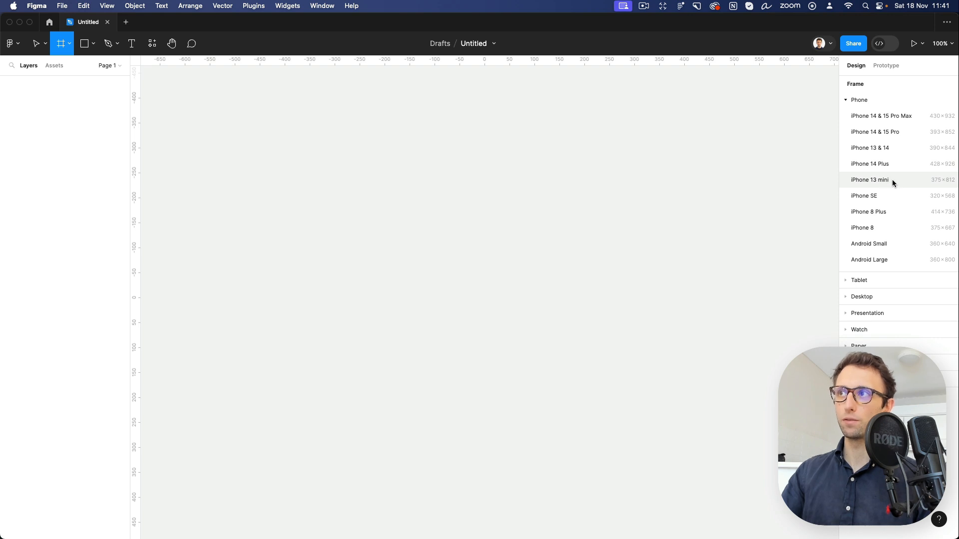
pyautogui.click(936, 183)
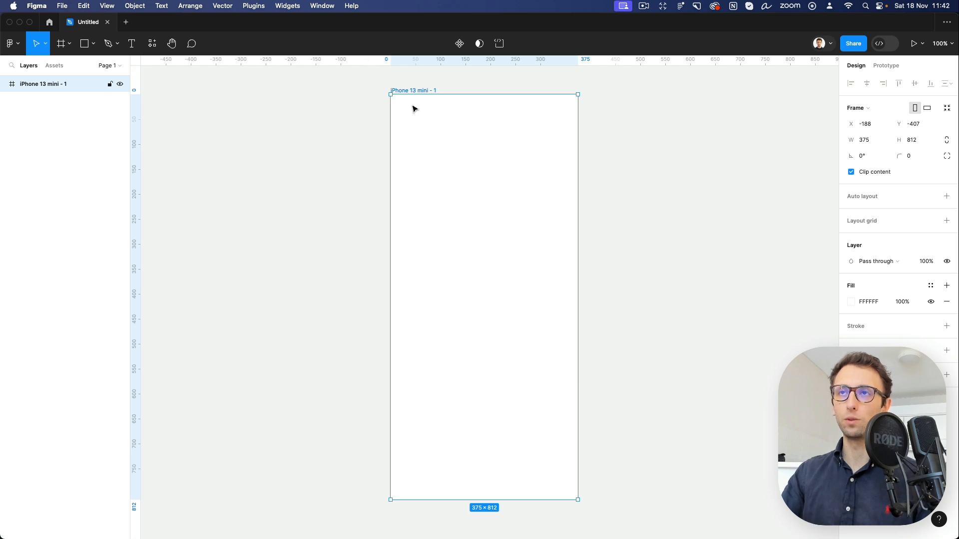
# Rename the new phone frame as Mobile.
pyautogui.press('super+r')
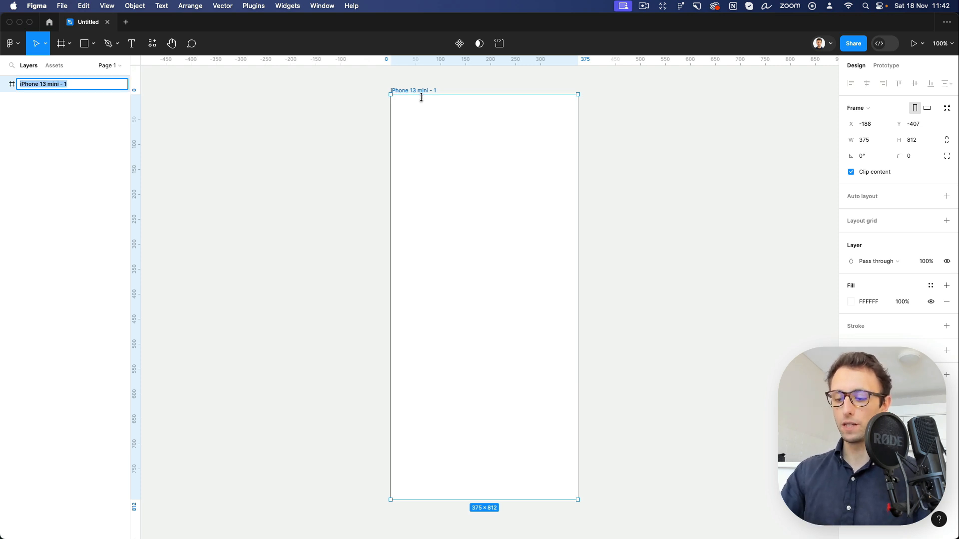
pyautogui.write('Mobile')
pyautogui.press('Return')
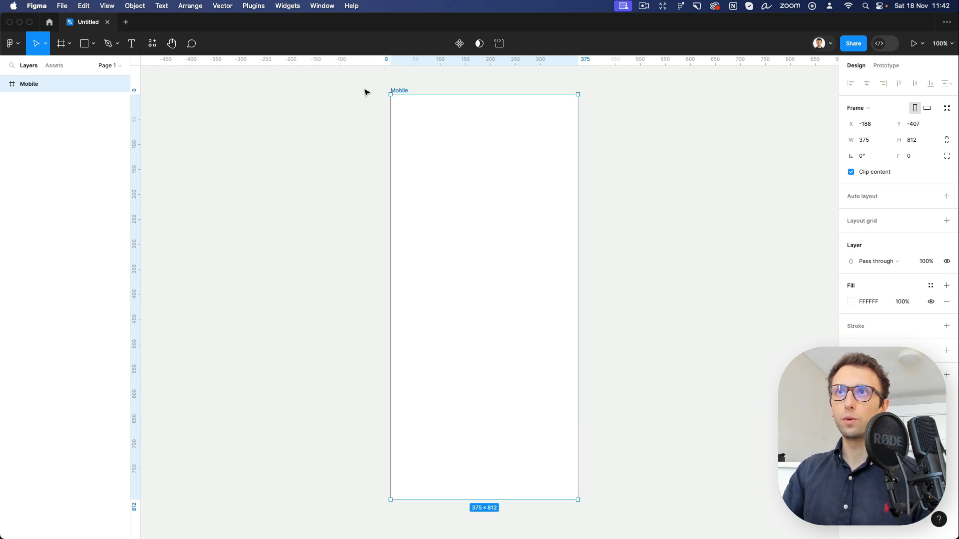
pyautogui.click(355, 121)
pyautogui.hscroll(-2, 354, 121)
pyautogui.hscroll(2, 355, 120)
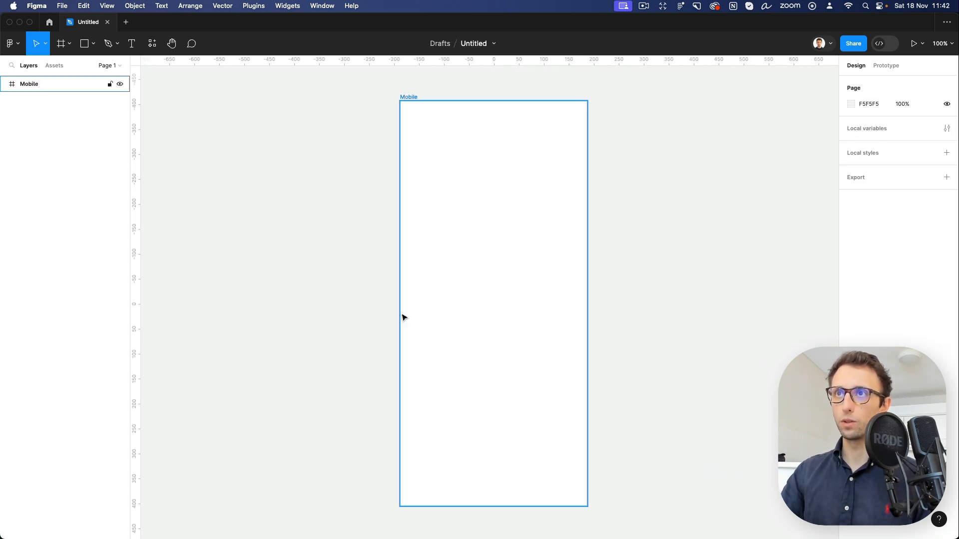
pyautogui.scroll(-1, 401, 300)
pyautogui.hscroll(1, 401, 300)
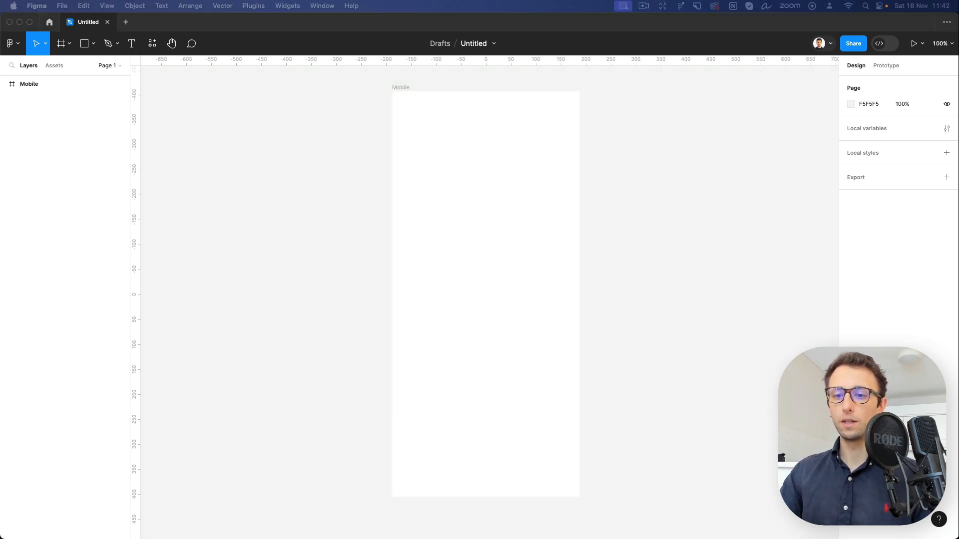
# Paste the copied Native / Status Bar component into the Mobile frame, at its top edge.
pyautogui.click(394, 89)
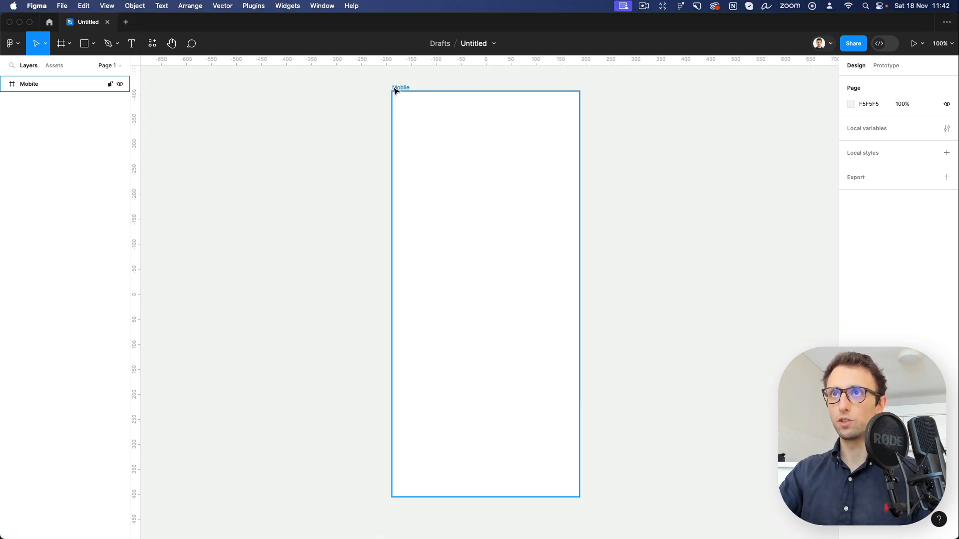
pyautogui.click(404, 89)
pyautogui.press('super+v')
pyautogui.scroll(1, 400, 109)
pyautogui.click(379, 103)
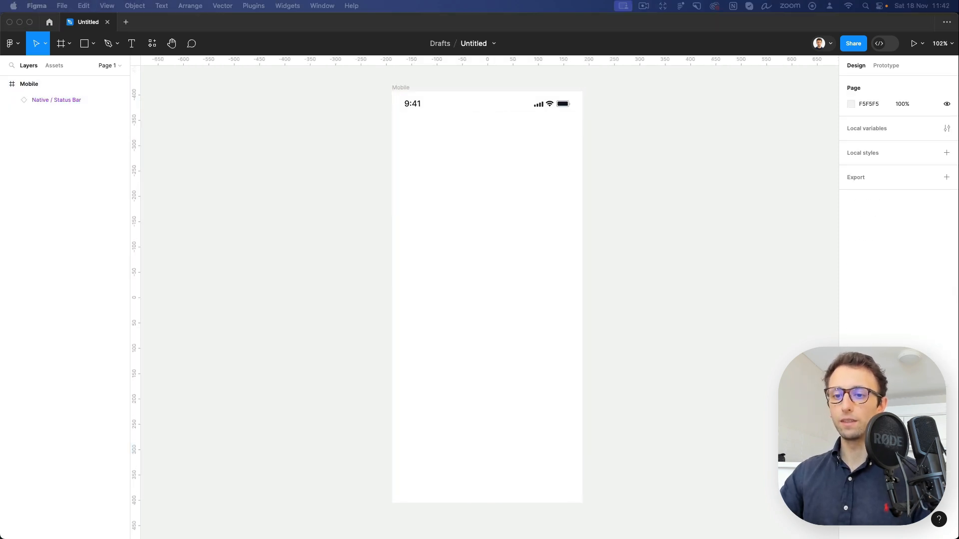
# Paste the copied Native / Home Indicator component into the Mobile frame, at its bottom edge.
pyautogui.click(406, 94)
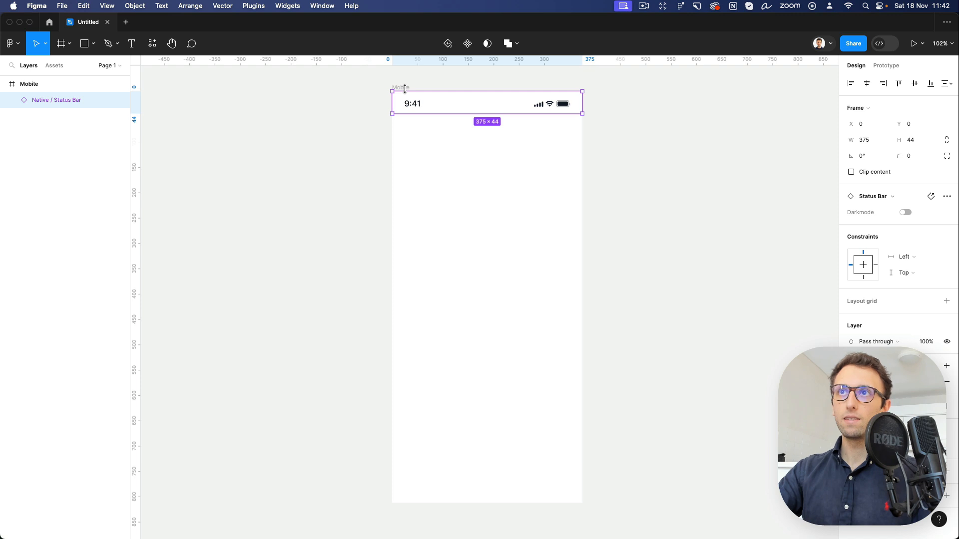
pyautogui.click(402, 83)
pyautogui.click(401, 87)
pyautogui.press('super+v')
pyautogui.scroll(-1, 400, 88)
pyautogui.click(338, 94)
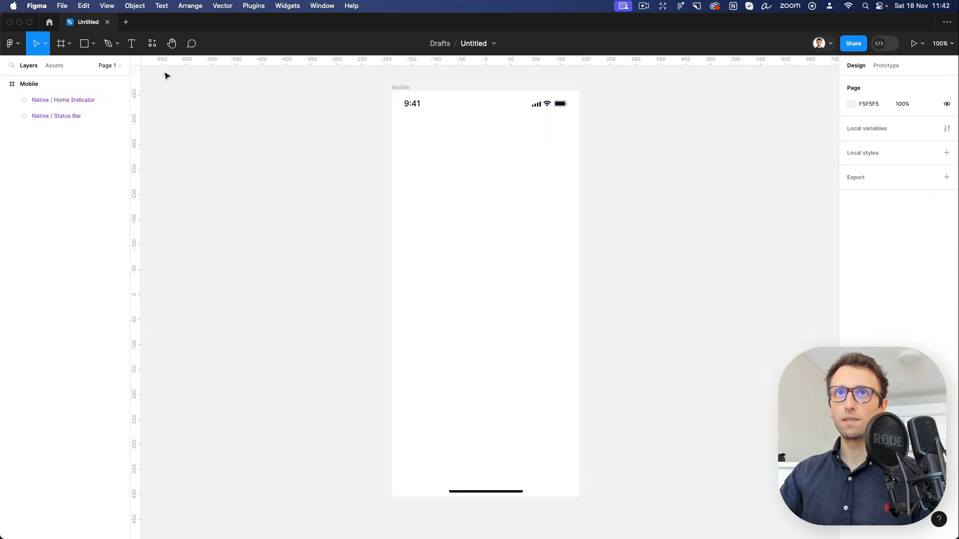
# Search the Figma Community for iOS resources using the term iOS.
pyautogui.click(48, 22)
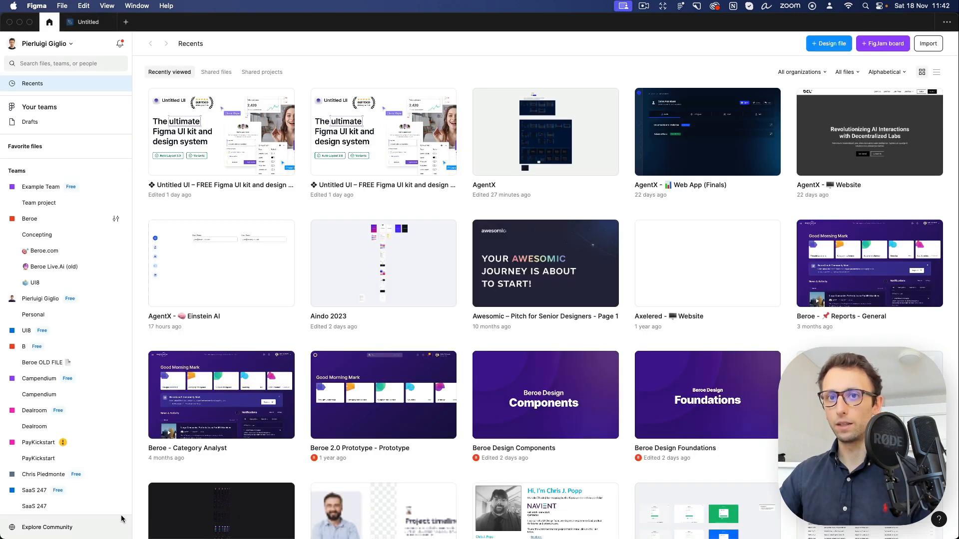
pyautogui.click(102, 530)
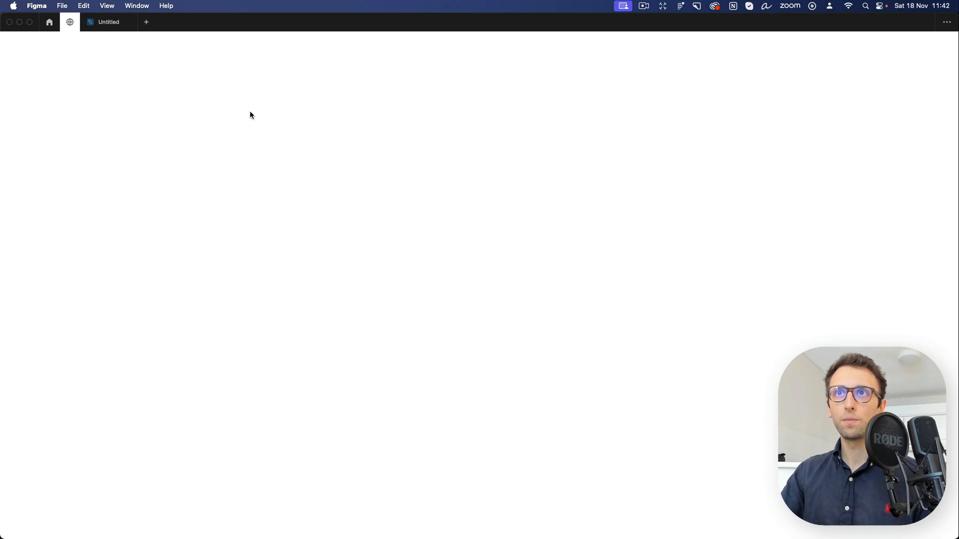
pyautogui.click(469, 155)
pyautogui.write('iOS')
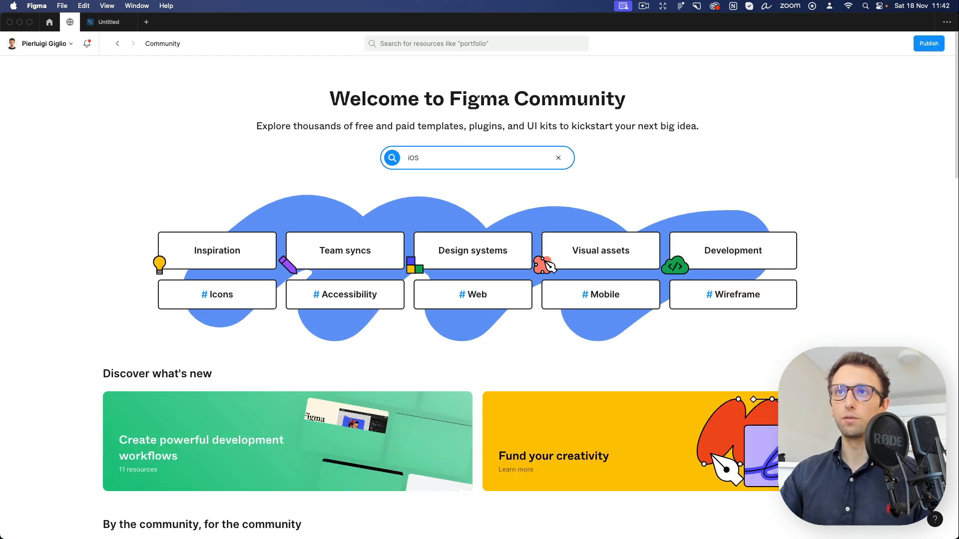
pyautogui.press('Return')
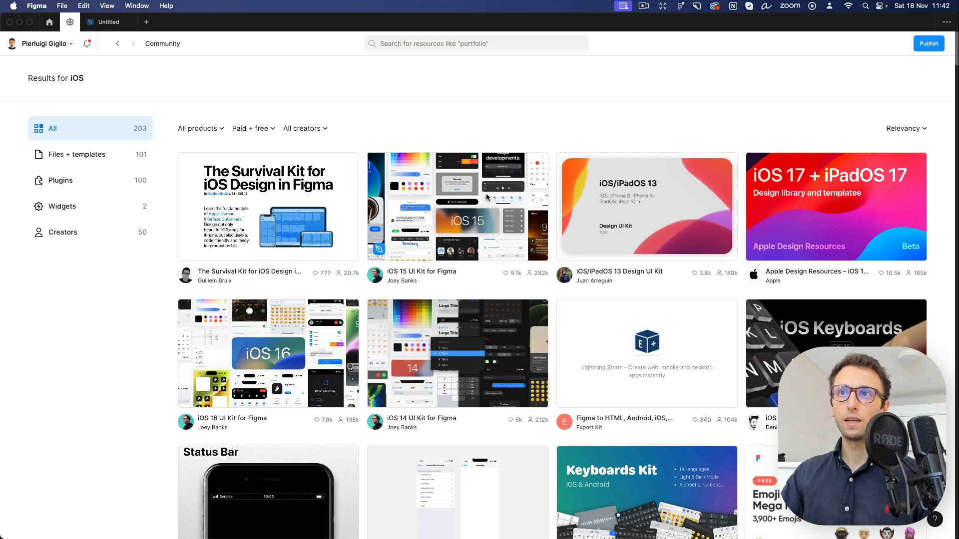
# Open the iOS 15 UI Kit for Figma and examine its component boards in the enlarged preview, from tab bars to lock screens.
pyautogui.click(486, 197)
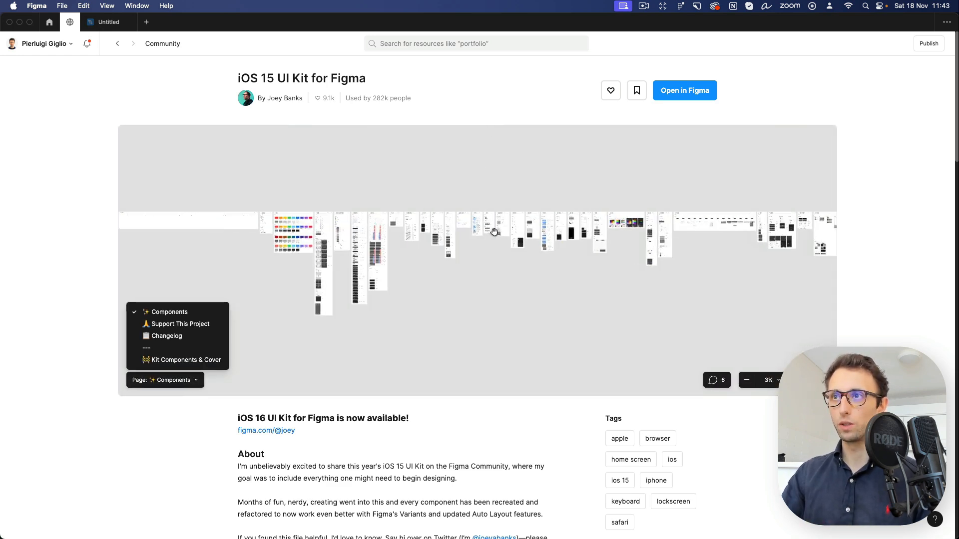
pyautogui.scroll(10, 493, 231)
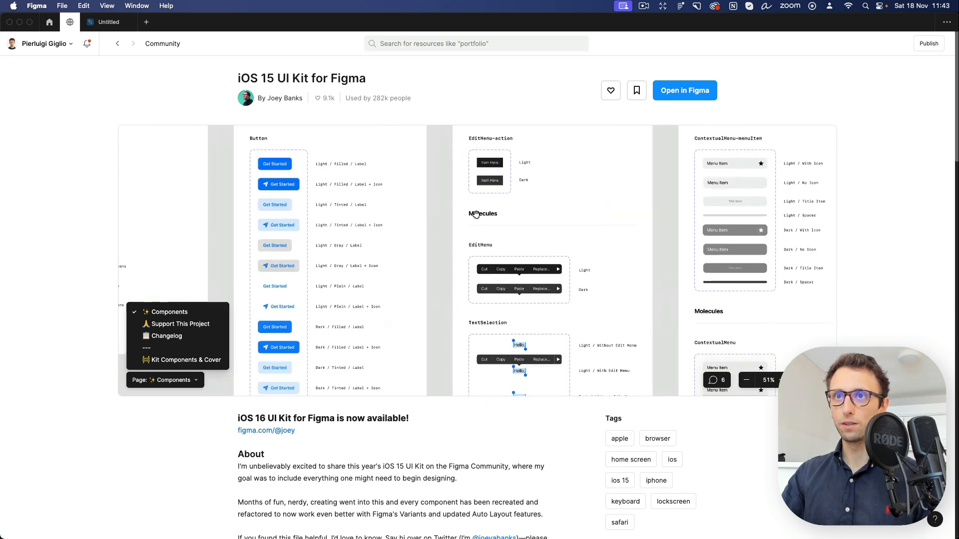
pyautogui.hscroll(-5, 476, 214)
pyautogui.scroll(-3, 475, 214)
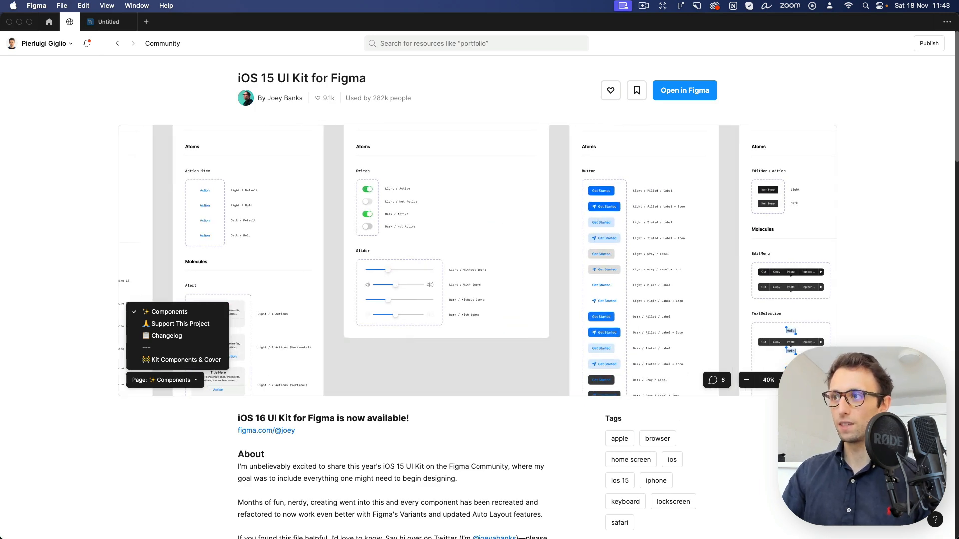
pyautogui.click(820, 380)
pyautogui.hscroll(-8, 492, 268)
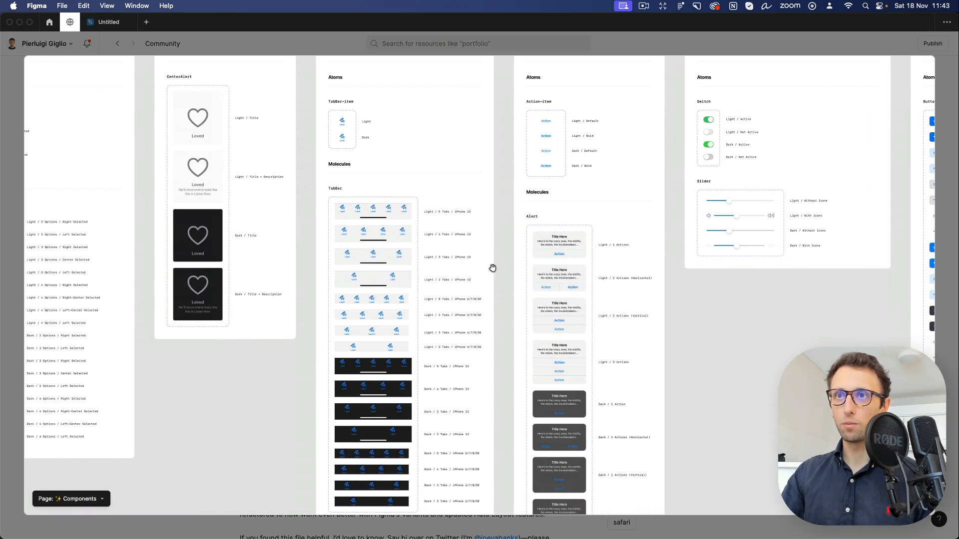
pyautogui.hscroll(-5, 492, 268)
pyautogui.scroll(3, 493, 268)
pyautogui.hscroll(10, 492, 268)
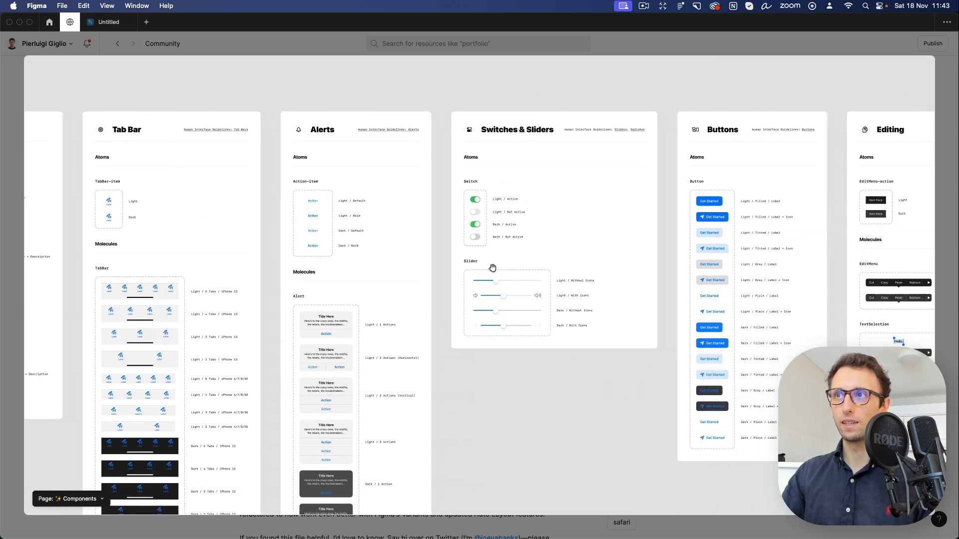
pyautogui.hscroll(15, 492, 268)
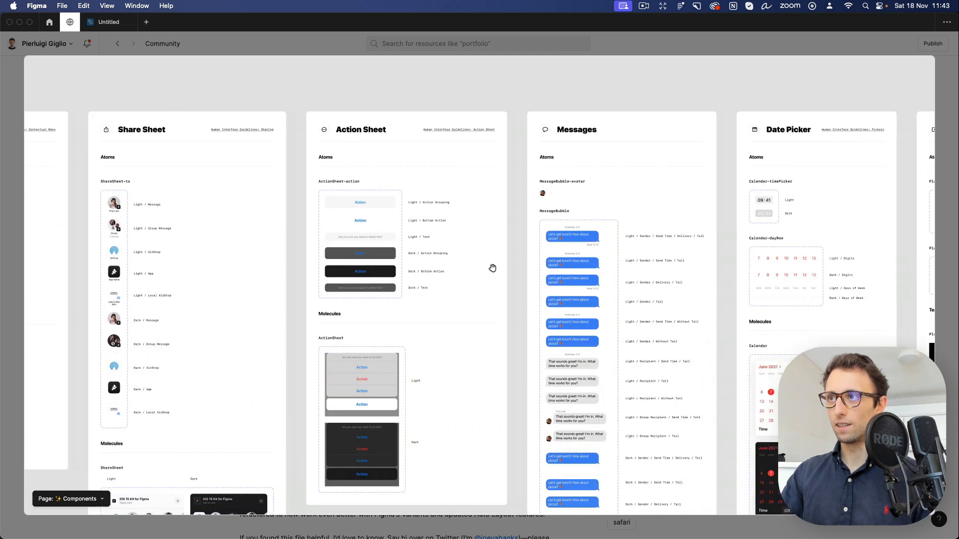
pyautogui.hscroll(15, 492, 268)
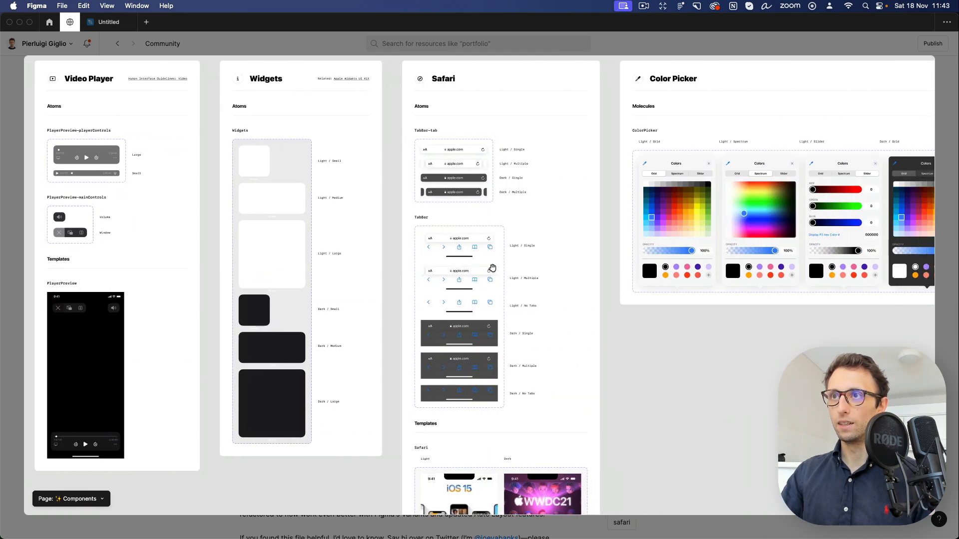
pyautogui.hscroll(12, 492, 268)
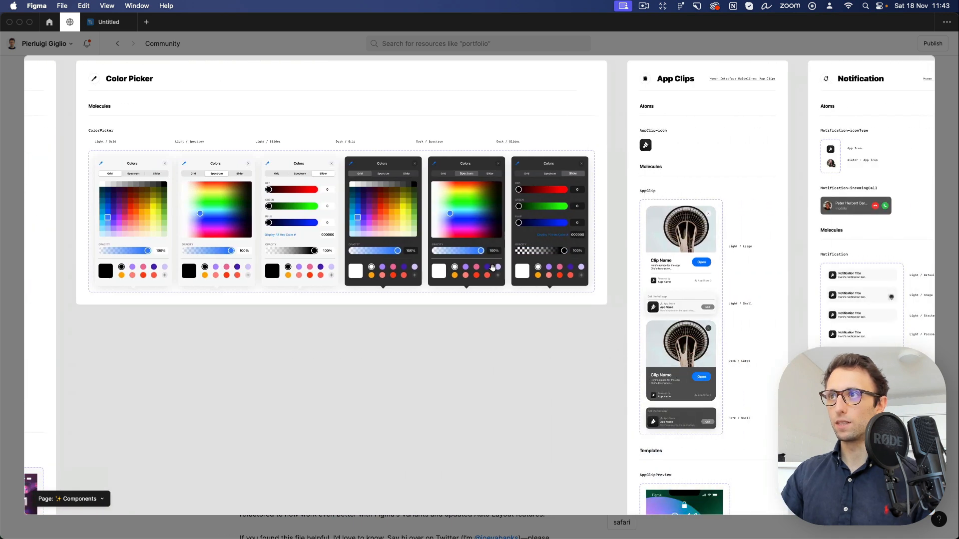
pyautogui.hscroll(5, 493, 268)
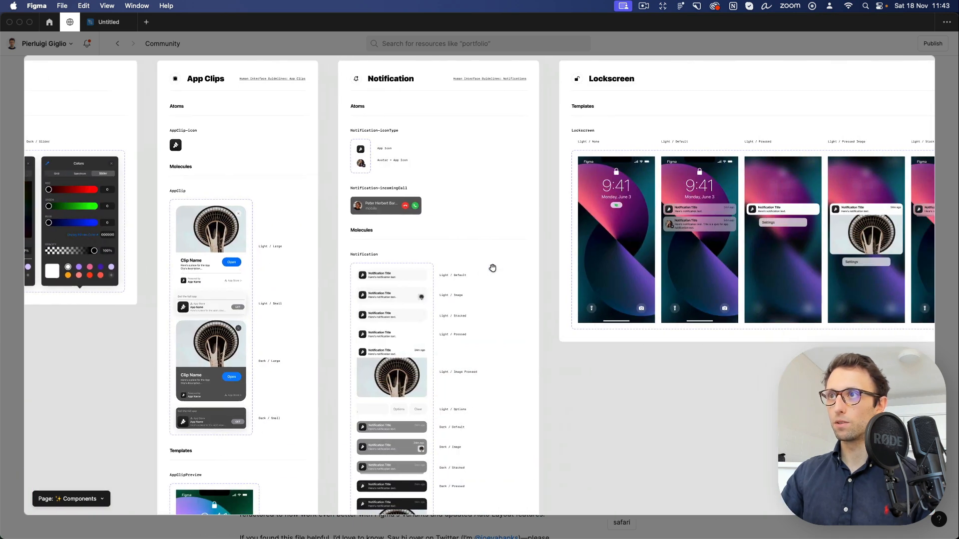
# Return to the untitled design file and rename it as iOS App.
pyautogui.click(102, 25)
pyautogui.click(478, 43)
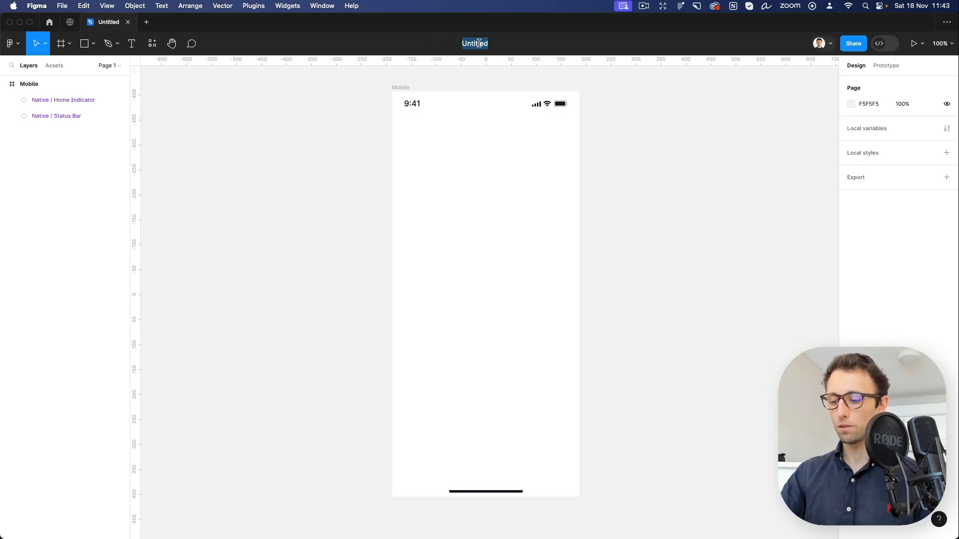
pyautogui.write('iOS App')
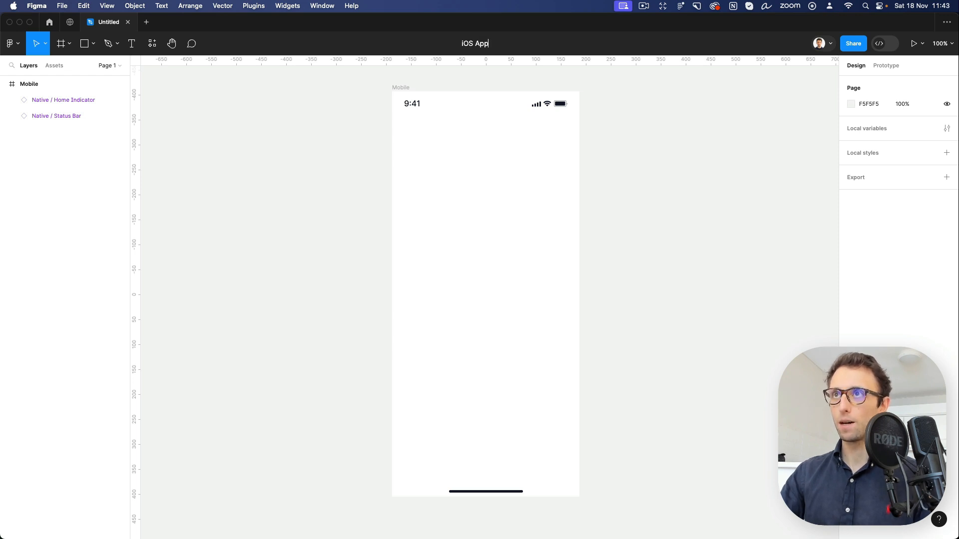
pyautogui.press('Return')
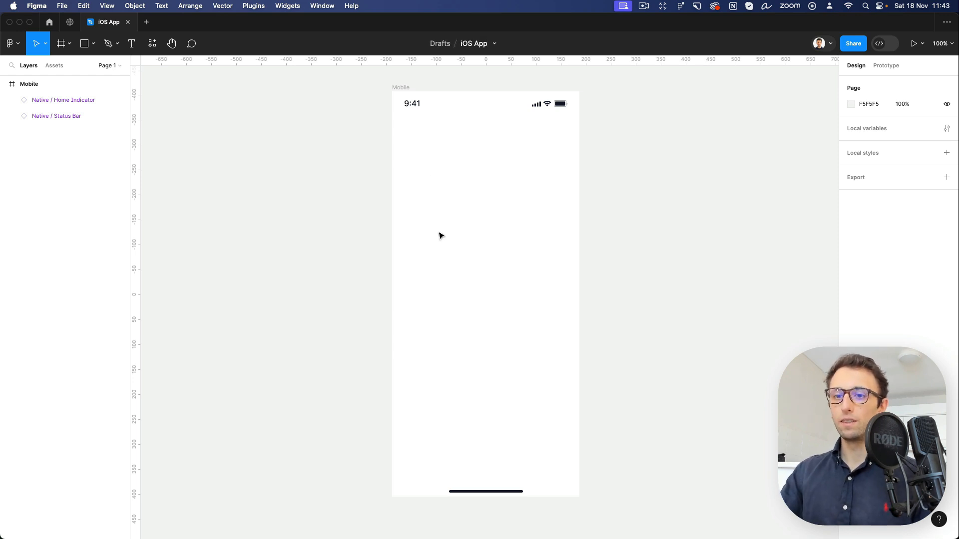
# Paste the copied Freeline logo component into the Mobile frame, centred on the screen.
pyautogui.scroll(-2, 438, 260)
pyautogui.keyDown('ctrl'); pyautogui.scroll(-2, 428, 285); pyautogui.keyUp('ctrl')
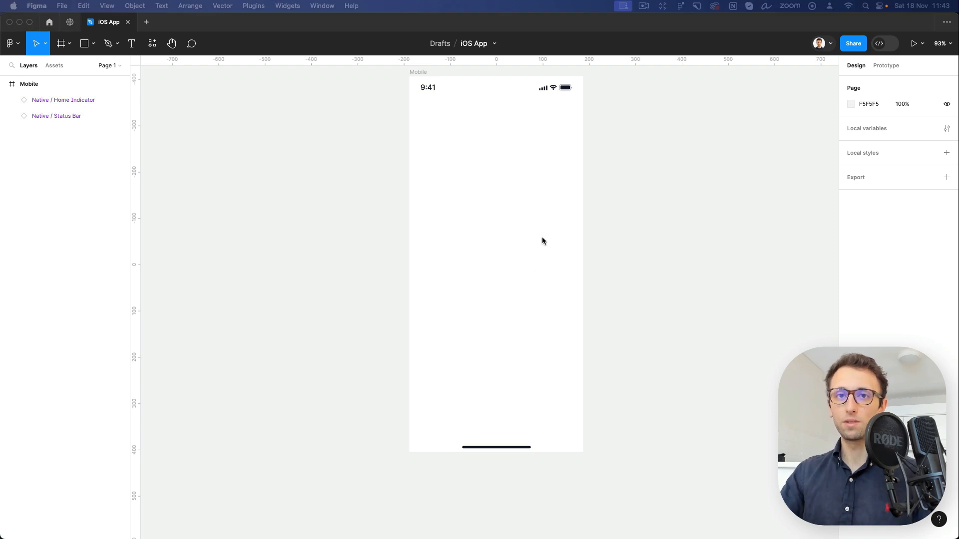
pyautogui.click(416, 77)
pyautogui.hotkey('ctrl', 'v')
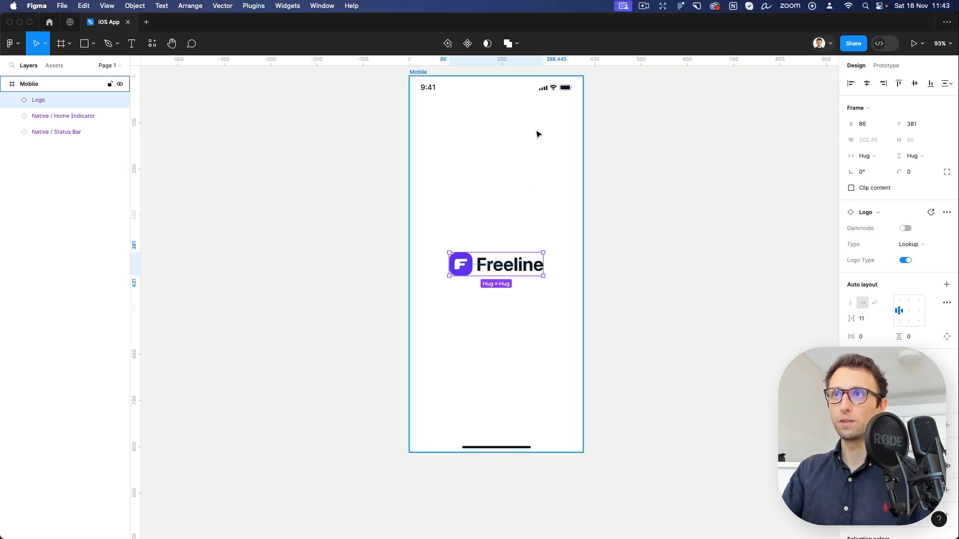
pyautogui.click(585, 301)
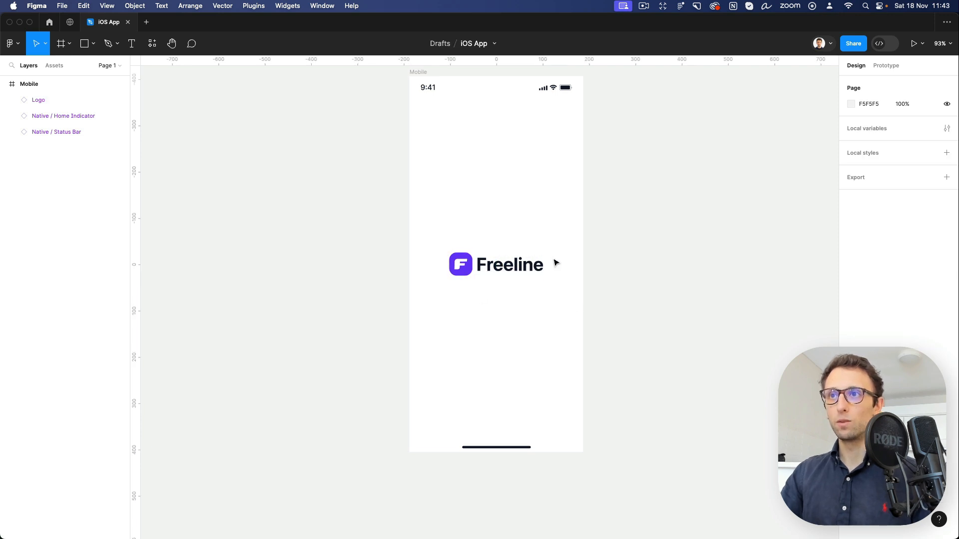
# Duplicate the Mobile frame with its contents and place the copy beside the original at about X 305, Y -407.
pyautogui.hscroll(2, 556, 263)
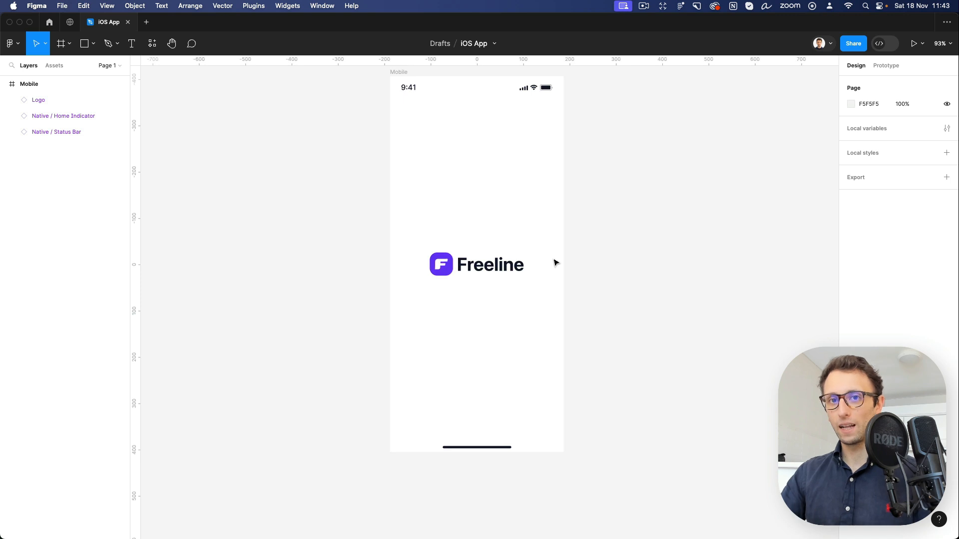
pyautogui.hscroll(4, 555, 263)
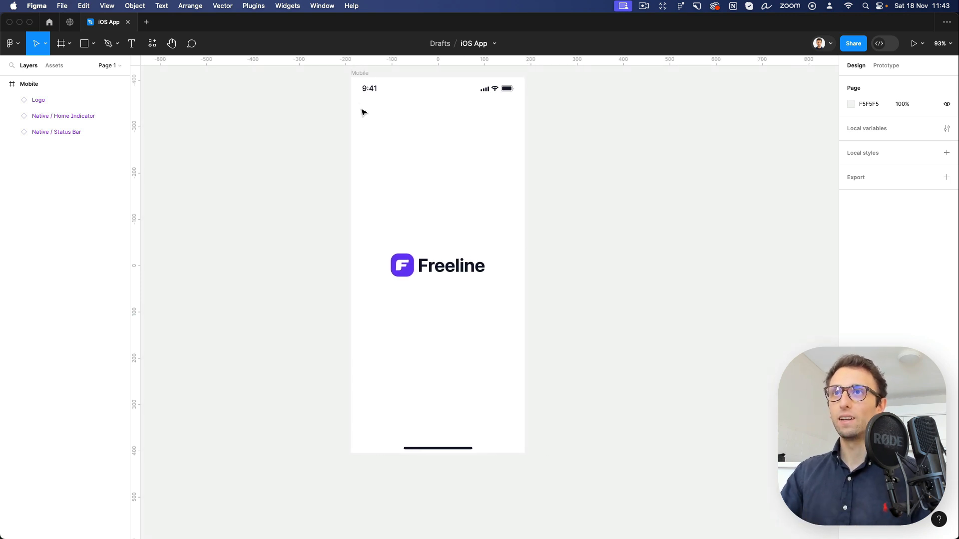
pyautogui.click(357, 73)
pyautogui.moveTo(396, 128); pyautogui.dragTo(624, 133)
pyautogui.hscroll(15, 624, 133)
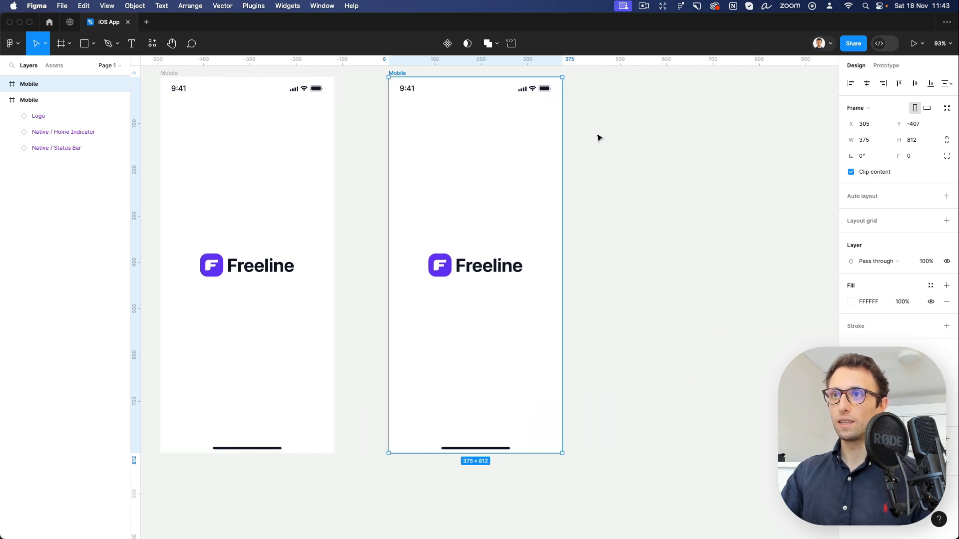
pyautogui.click(598, 144)
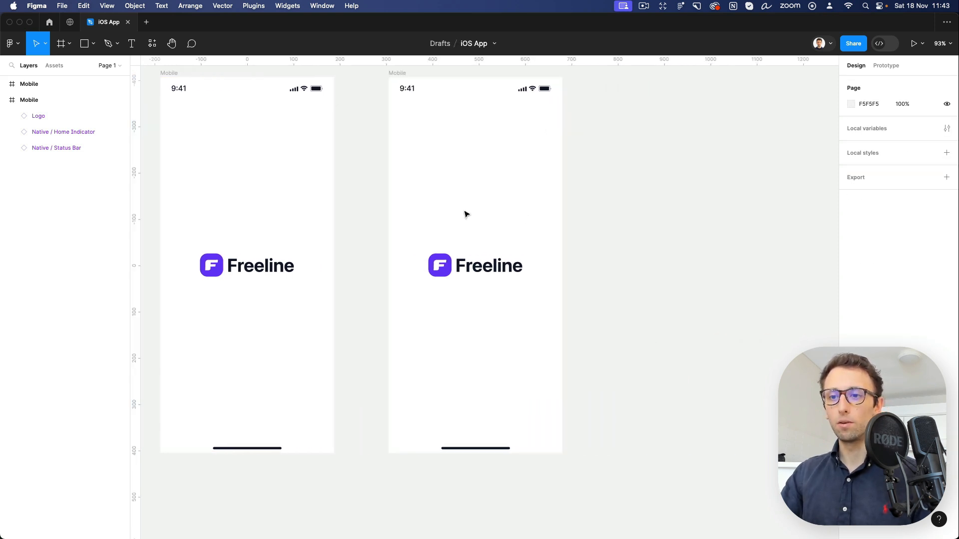
# Try the Darkmode option on the duplicated Mobile frame's status bar, and switch it back off.
pyautogui.click(453, 88)
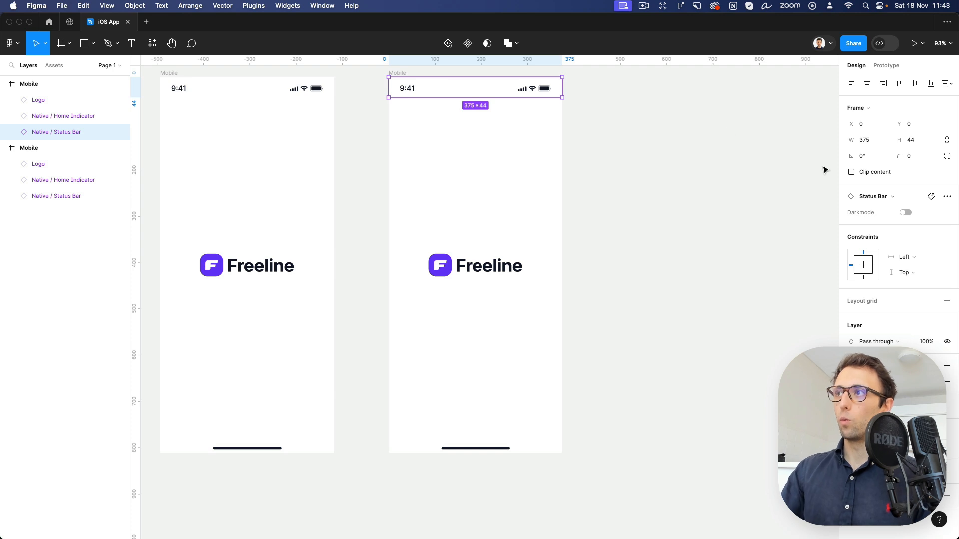
pyautogui.click(905, 213)
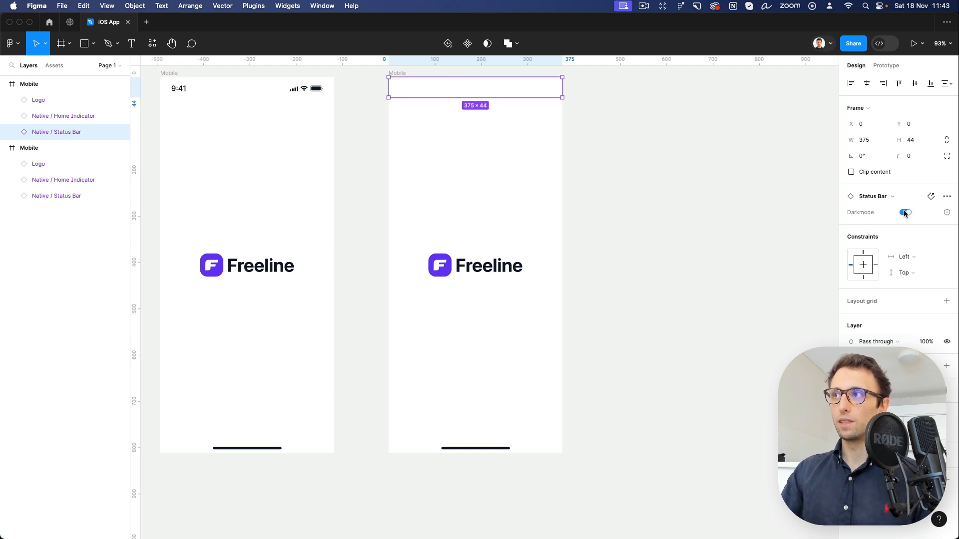
pyautogui.click(905, 213)
pyautogui.click(474, 142)
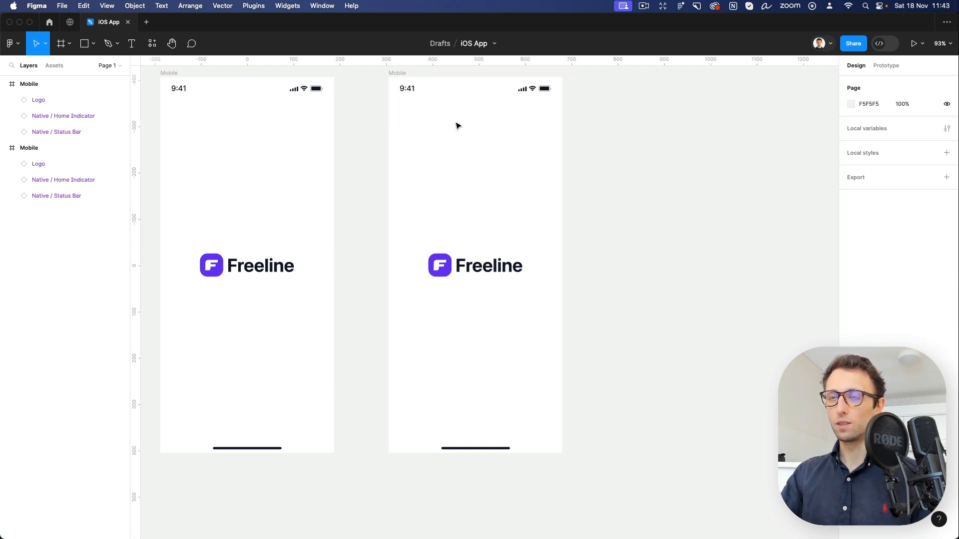
# Draw a rectangle about 375 × 363 across the upper part of the duplicated Mobile frame and delete that frame's Freeline logo.
pyautogui.hscroll(1, 458, 125)
pyautogui.press('r')
pyautogui.moveTo(382, 77)
pyautogui.mouseDown()
pyautogui.moveTo(490, 142)
pyautogui.moveTo(555, 245)
pyautogui.mouseUp()
pyautogui.click(498, 274)
pyautogui.press('Delete')
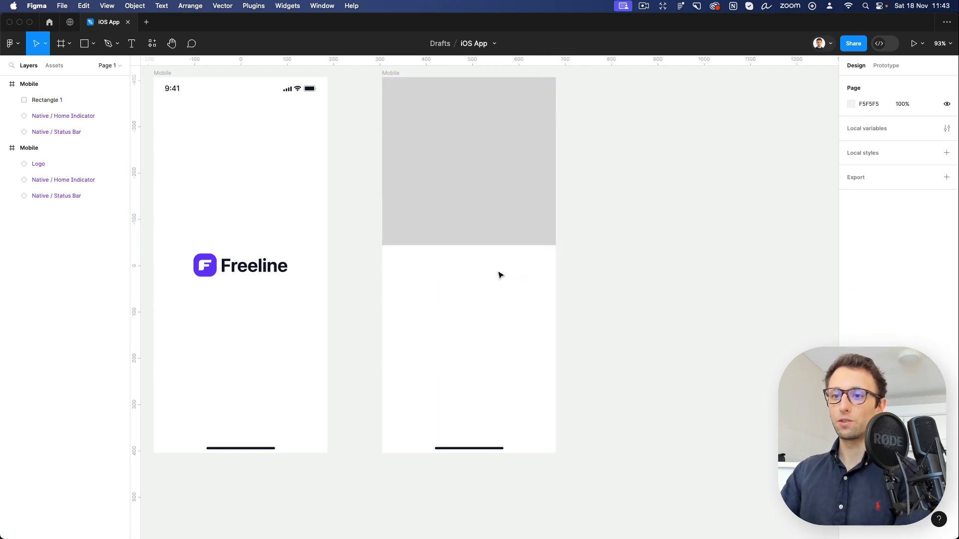
# Fill the grey rectangle with the purple 6C38F6 sampled from the Freeline logo icon.
pyautogui.click(477, 231)
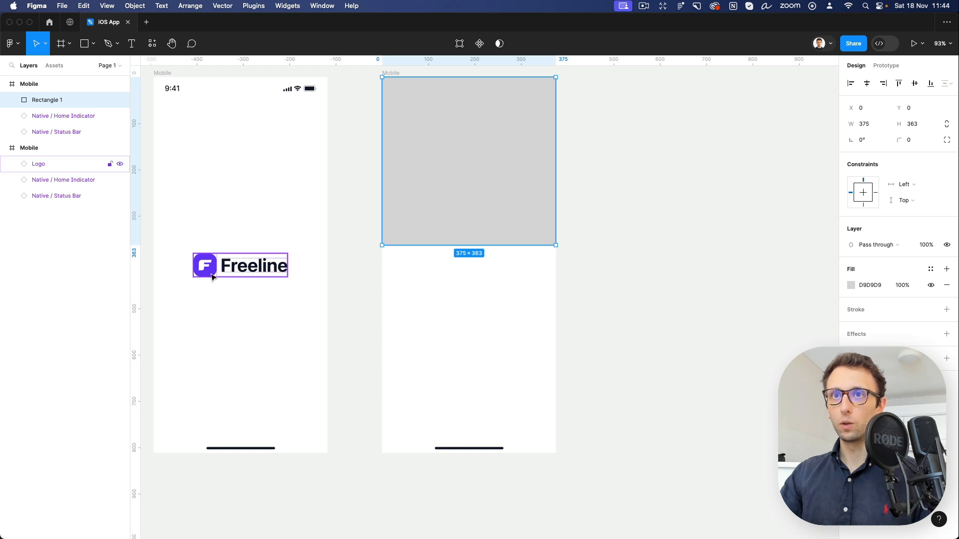
pyautogui.hscroll(-5, 213, 278)
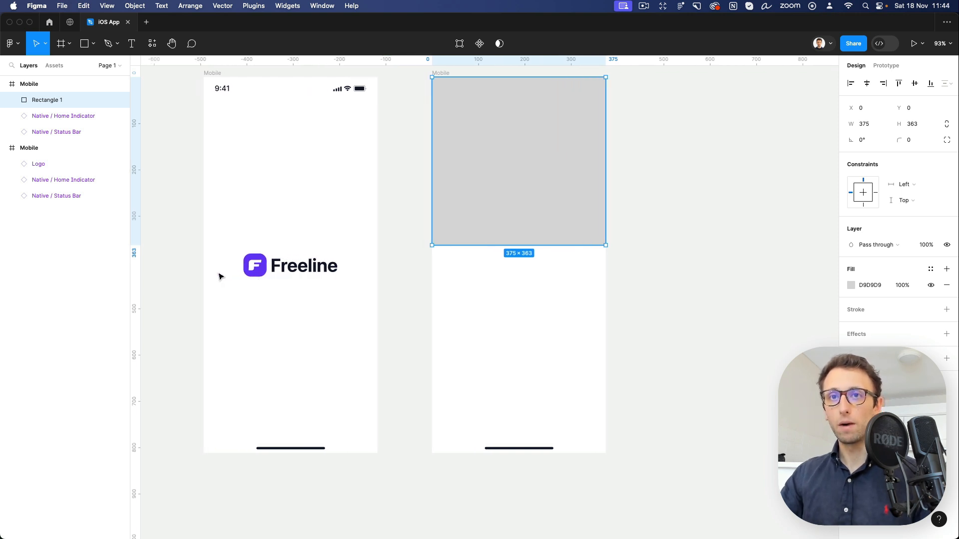
pyautogui.press('i')
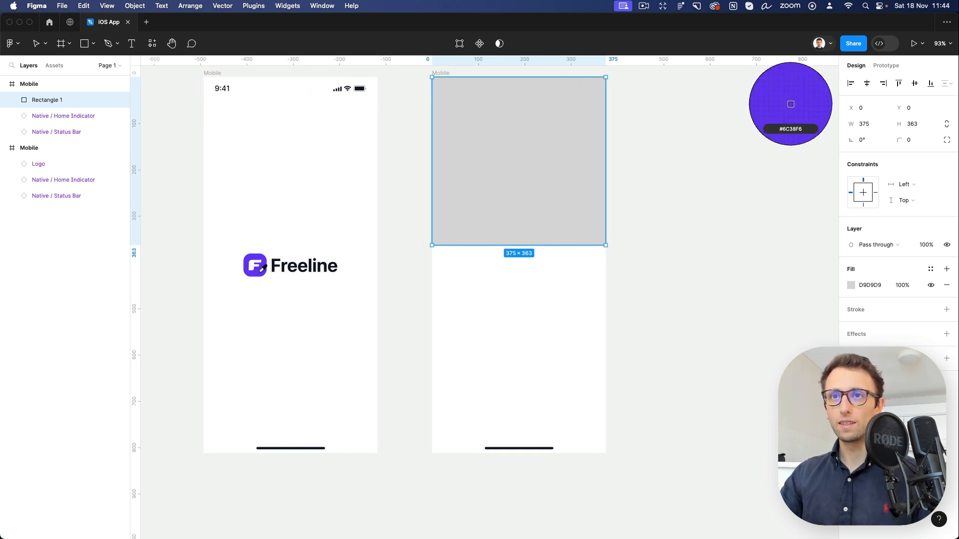
pyautogui.click(249, 266)
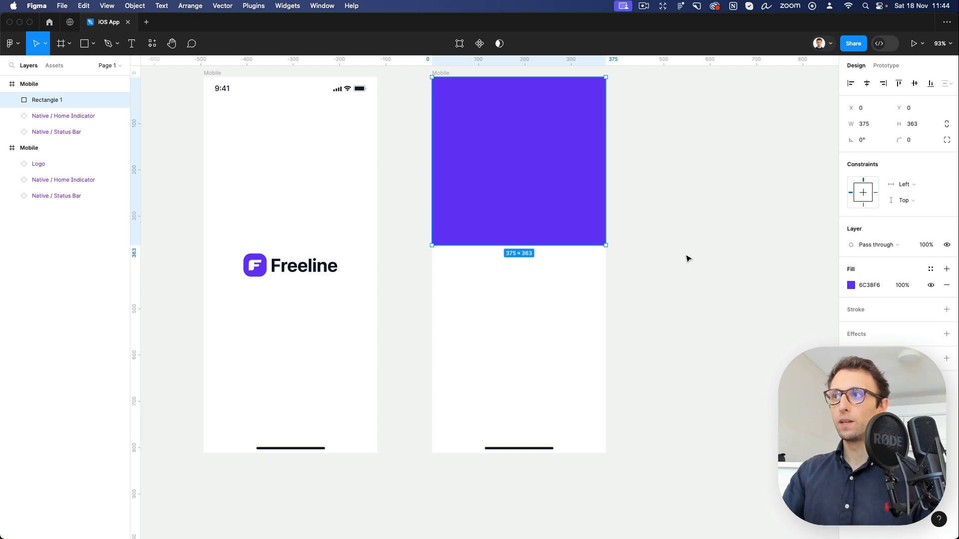
# Look through the rectangle's custom fill settings and the colour styles available in the libraries, keeping the current fill.
pyautogui.click(851, 286)
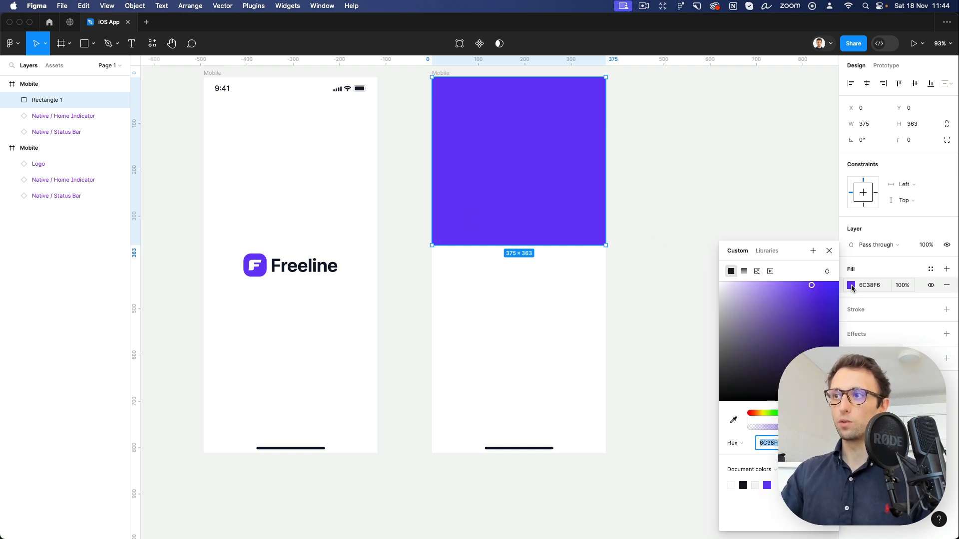
pyautogui.click(874, 267)
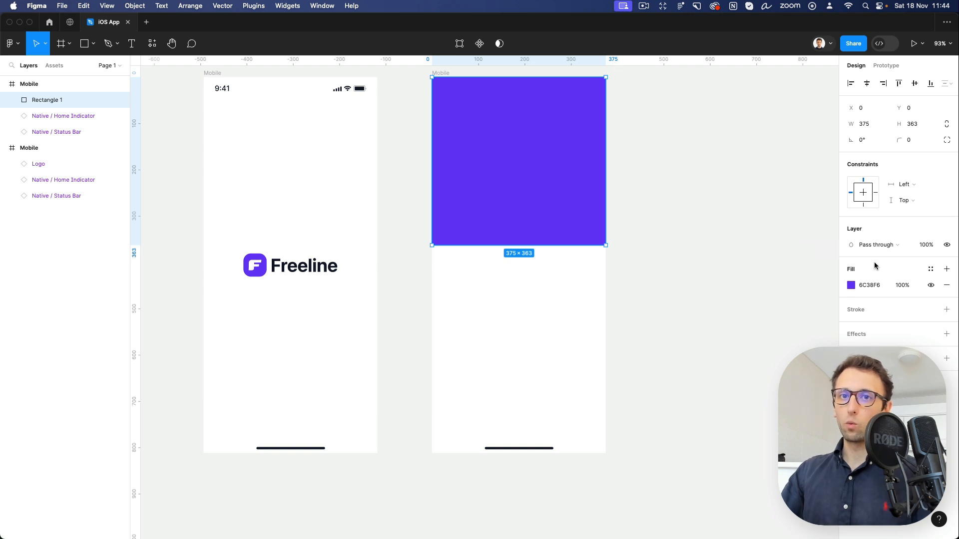
pyautogui.click(932, 270)
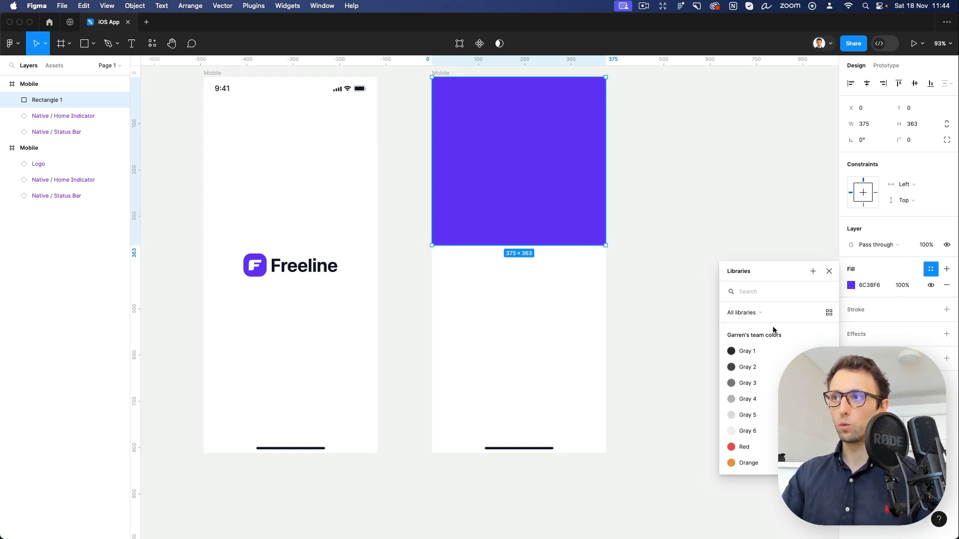
pyautogui.scroll(-6, 773, 330)
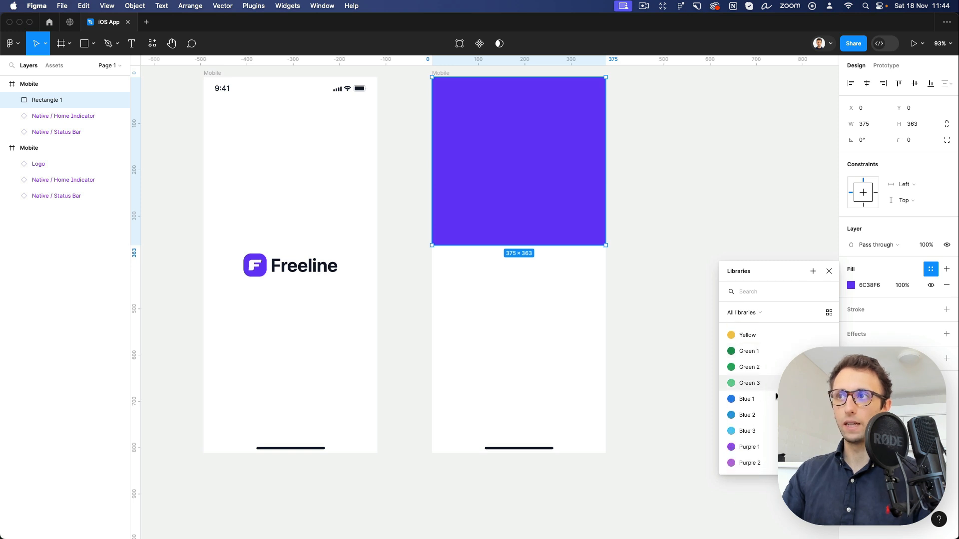
pyautogui.click(669, 366)
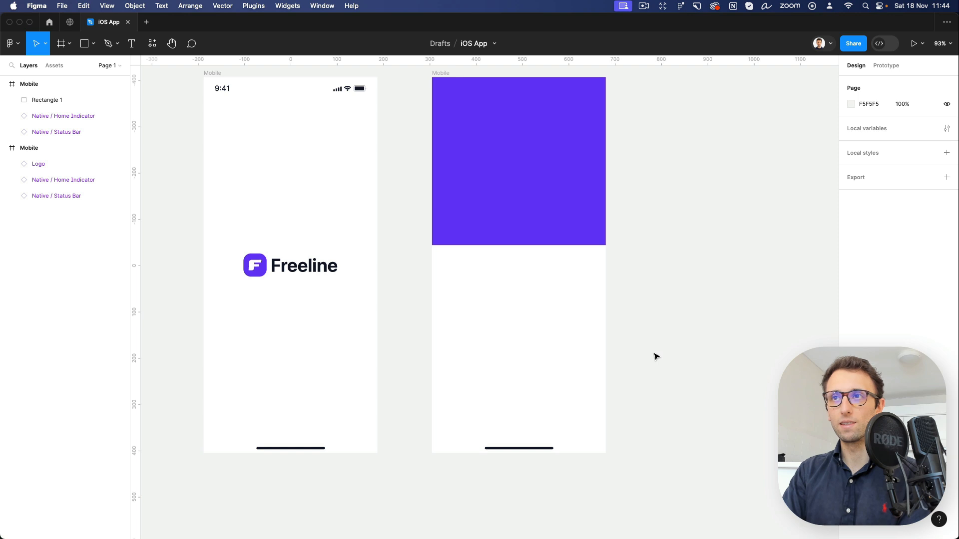
# Stretch the purple rectangle to the full 812 height of the frame, and halve its height to 406.
pyautogui.click(548, 240)
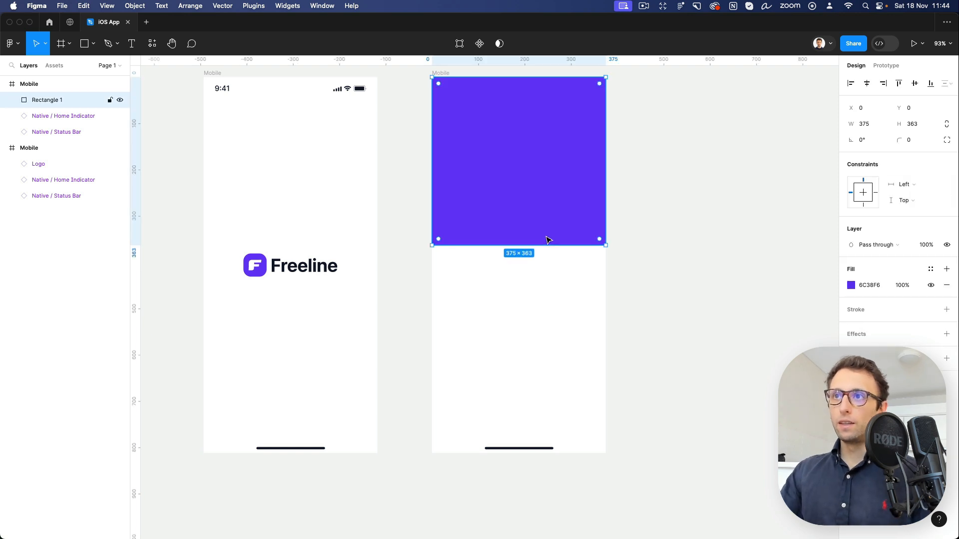
pyautogui.moveTo(546, 245); pyautogui.dragTo(554, 453)
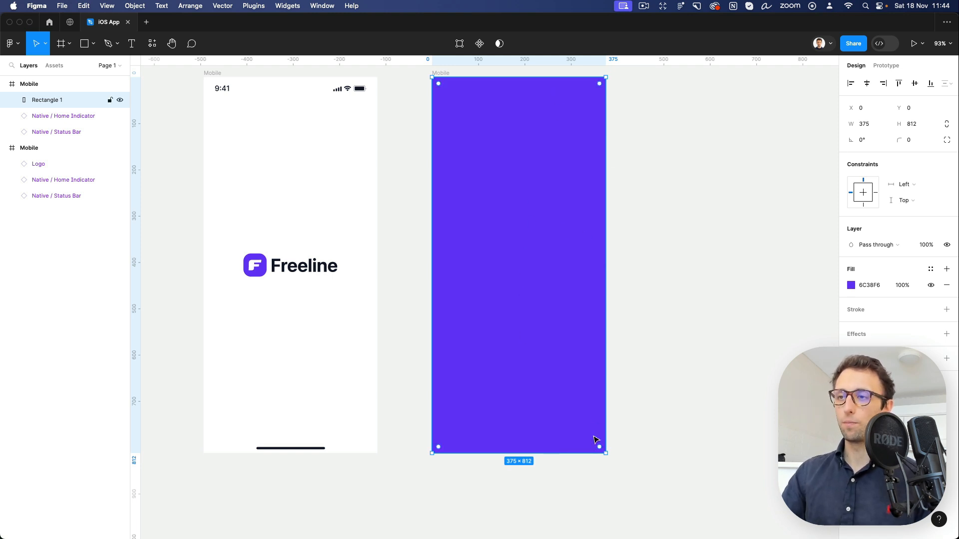
pyautogui.click(920, 124)
pyautogui.press('Right')
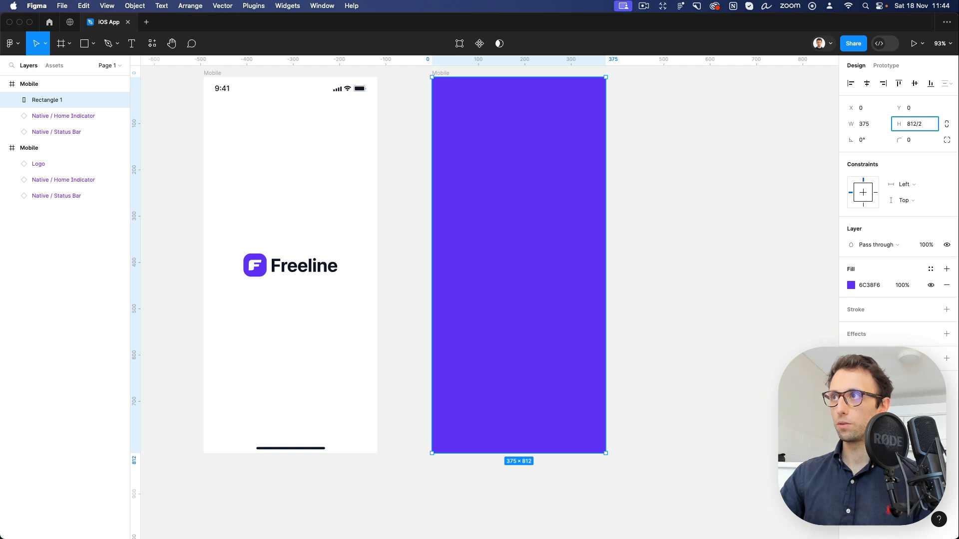
pyautogui.press('Return')
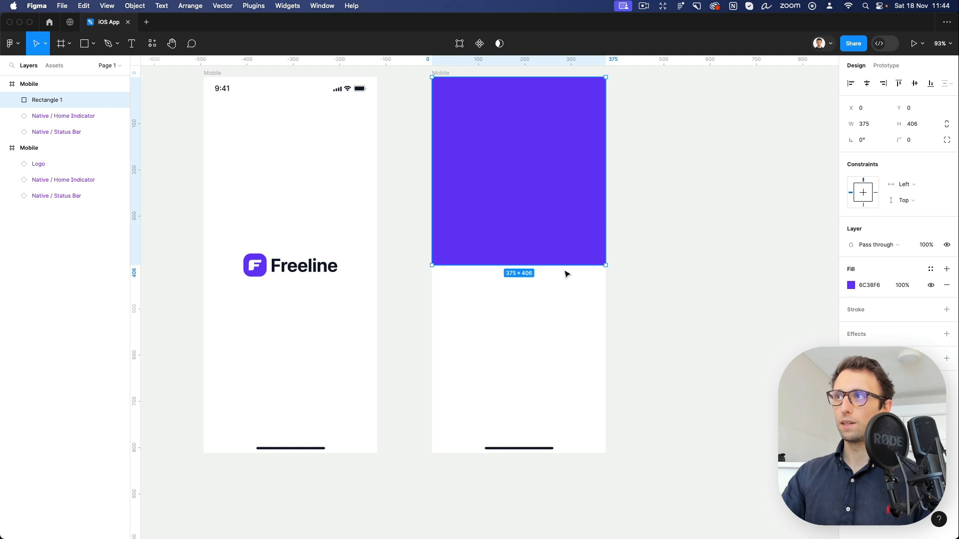
pyautogui.click(674, 269)
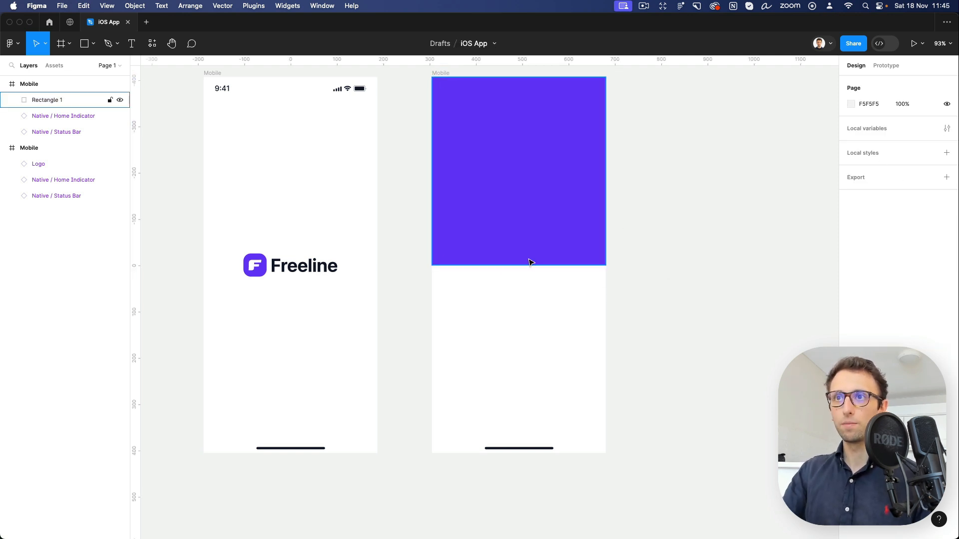
# Round only the two lower corners of the purple rectangle with a radius of 40.
pyautogui.doubleClick(526, 265)
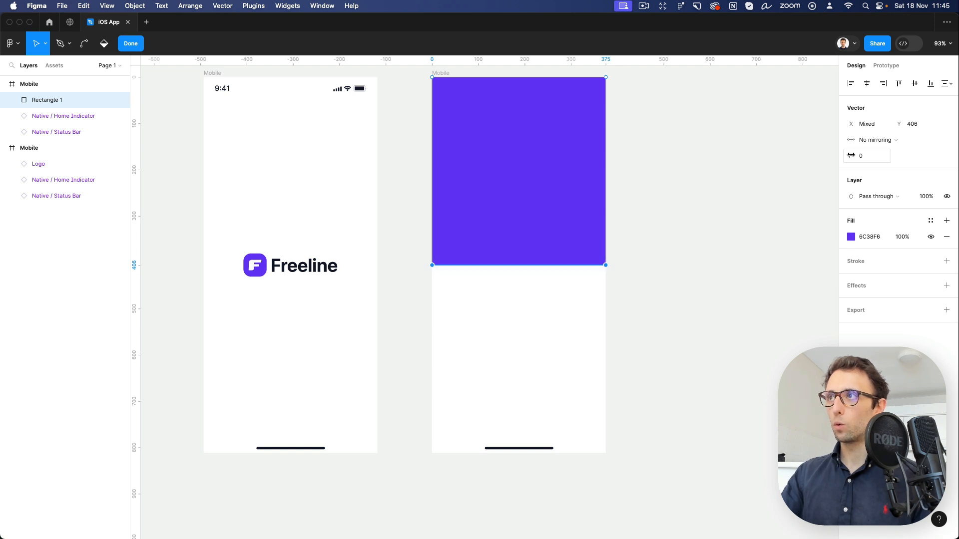
pyautogui.moveTo(850, 156); pyautogui.dragTo(890, 156)
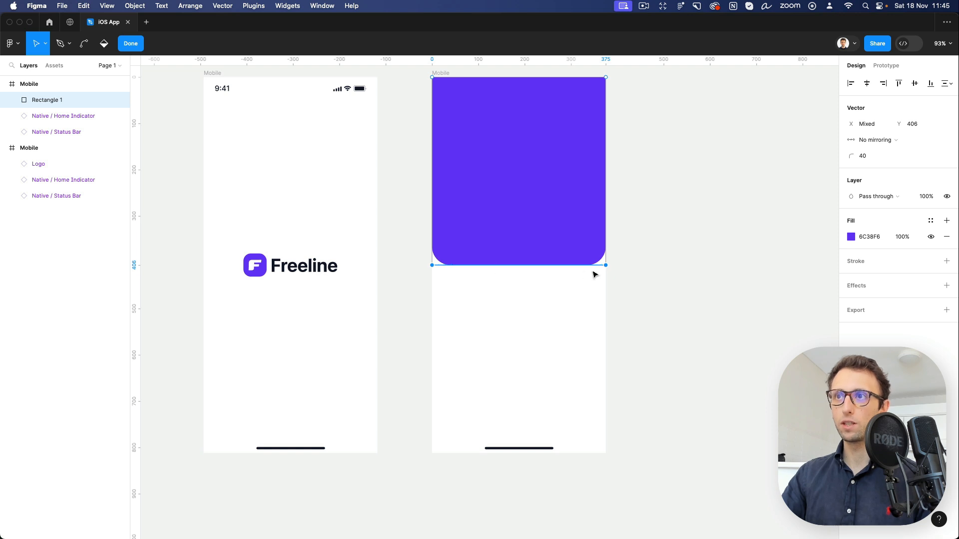
pyautogui.click(619, 285)
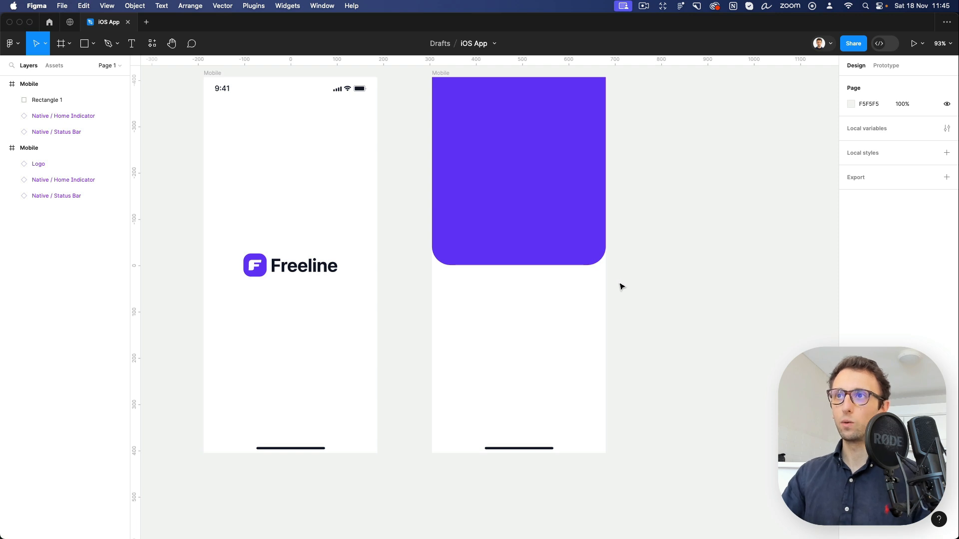
# Move the purple rectangle beneath the status bar and home indicator in the frame's layer order.
pyautogui.scroll(2, 542, 209)
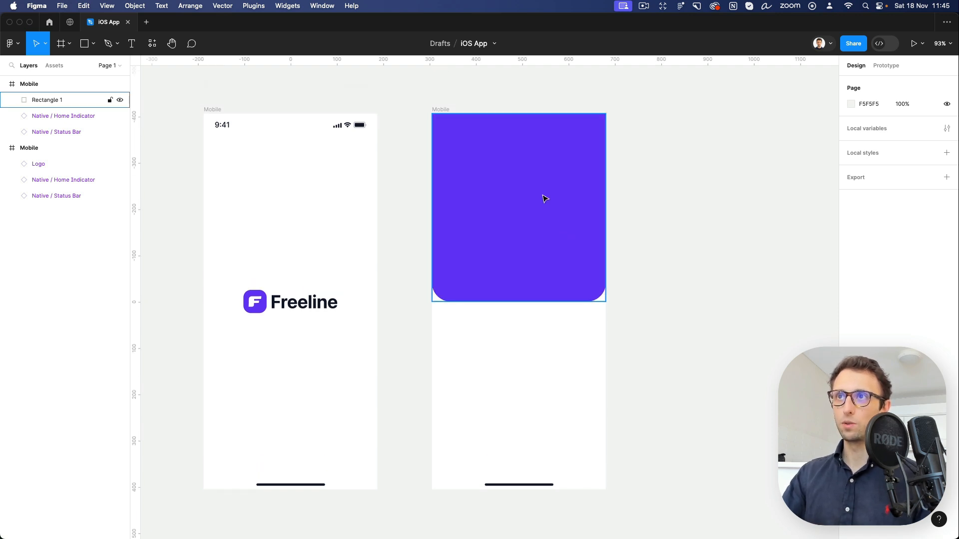
pyautogui.click(544, 198)
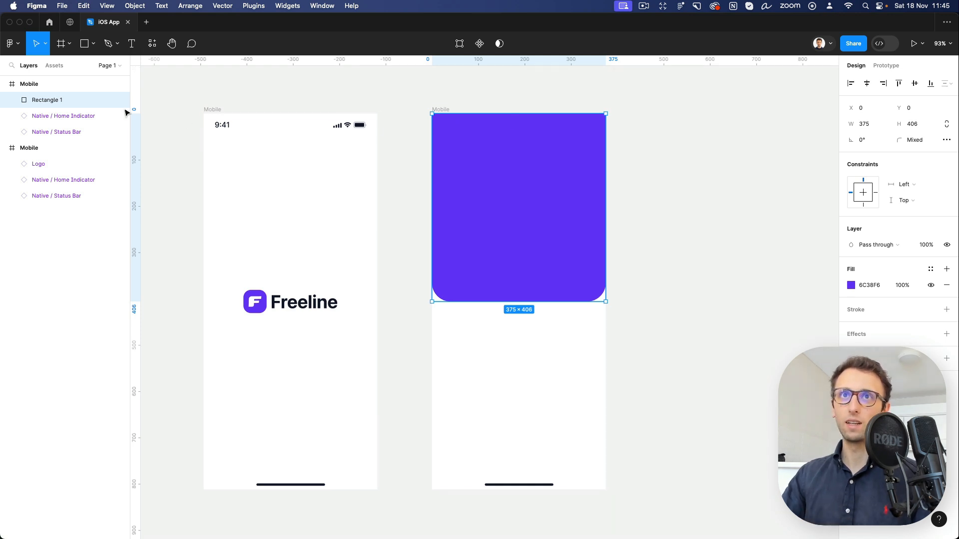
pyautogui.moveTo(68, 102); pyautogui.dragTo(65, 143)
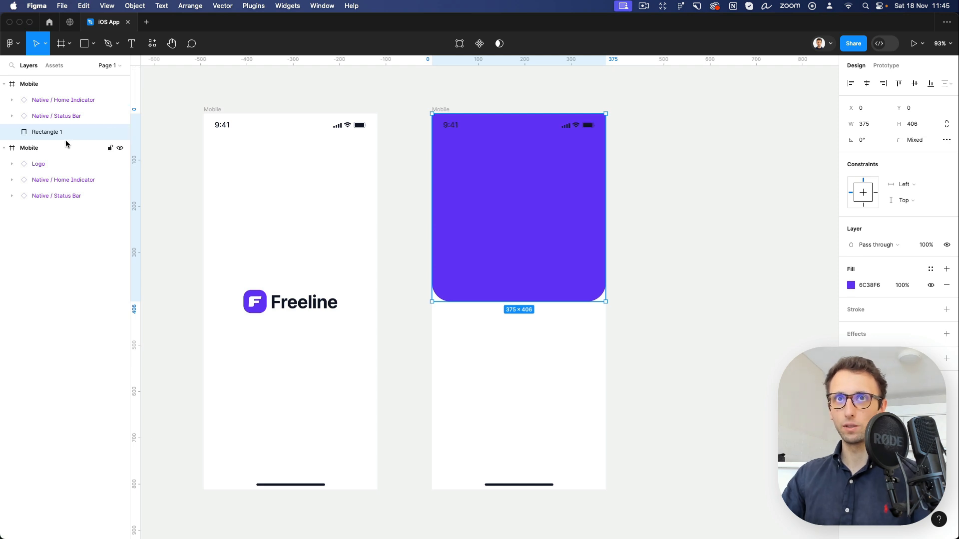
# Turn on Darkmode for the status bar over the purple rectangle.
pyautogui.click(572, 131)
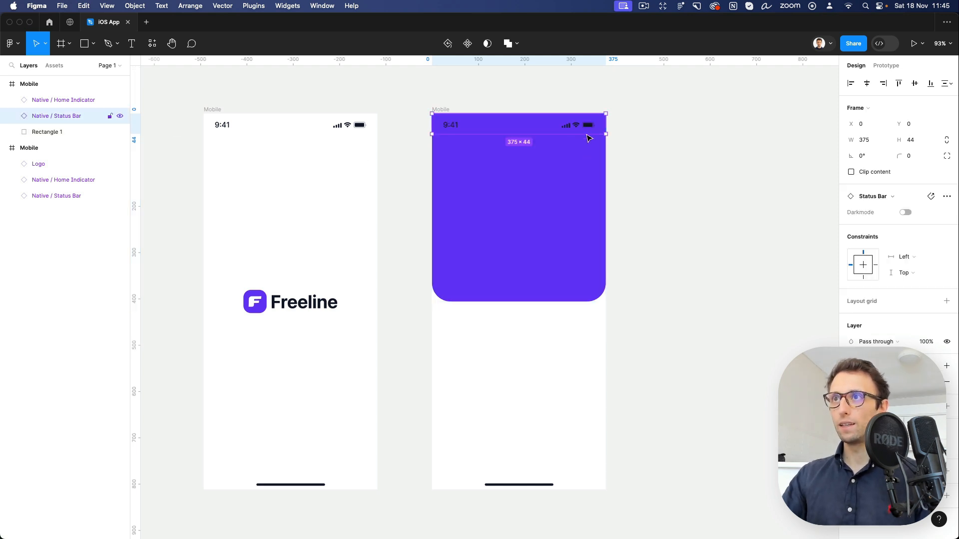
pyautogui.click(905, 213)
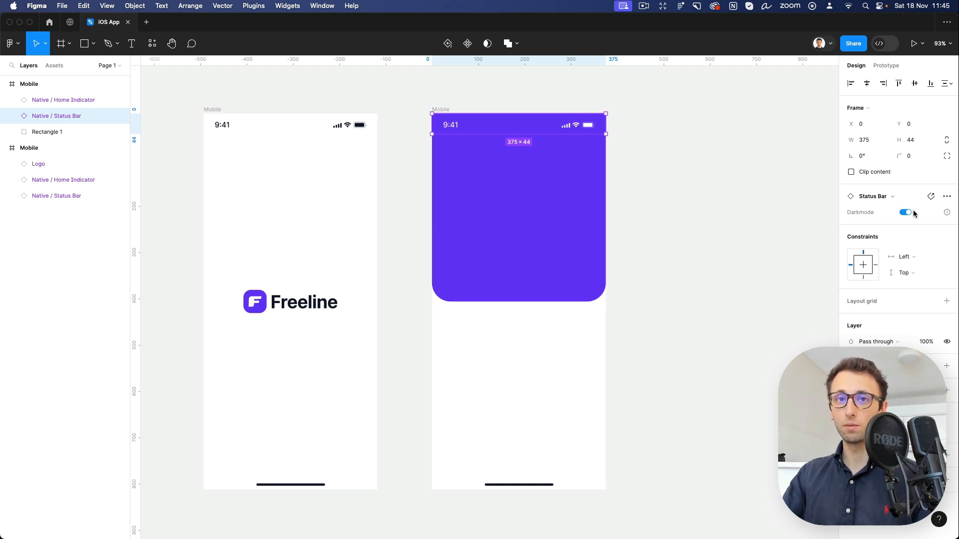
pyautogui.click(637, 148)
# Try a different fill colour on the status bar's 9:41 text, and undo the change.
pyautogui.scroll(8, 530, 107)
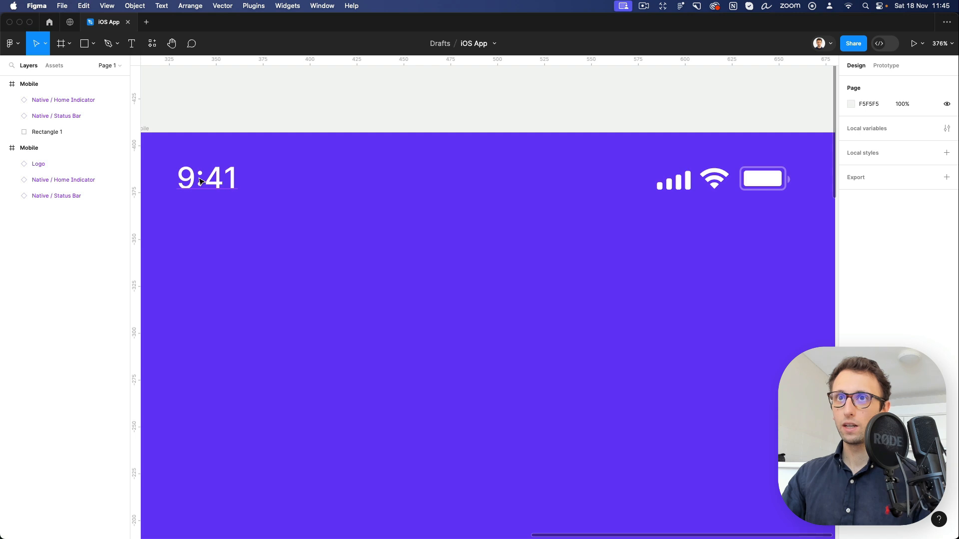
pyautogui.doubleClick(200, 182)
pyautogui.hscroll(-4, 210, 182)
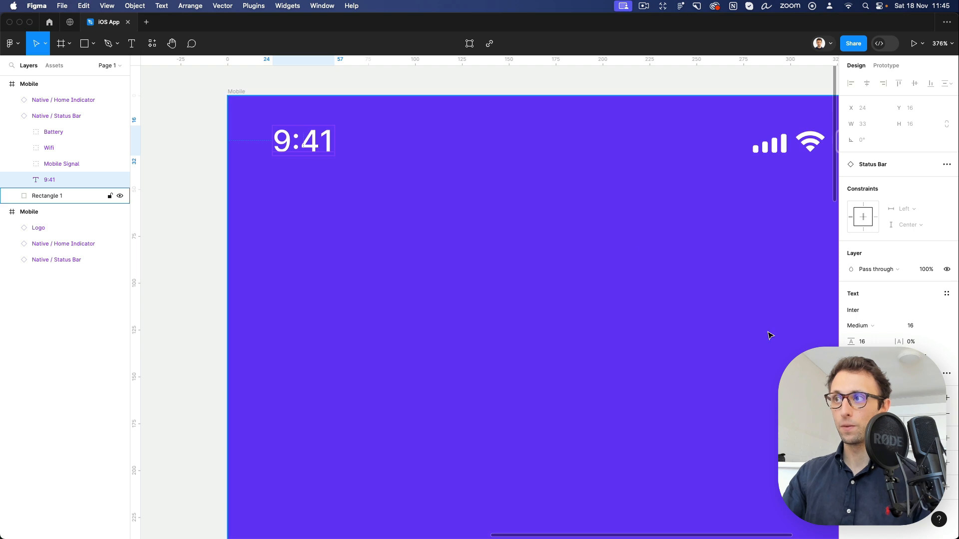
pyautogui.click(851, 414)
pyautogui.moveTo(799, 315); pyautogui.dragTo(810, 289)
pyautogui.press('Escape')
pyautogui.press('super+z')
pyautogui.keyDown('ctrl'); pyautogui.scroll(-10, 488, 264); pyautogui.keyUp('ctrl')
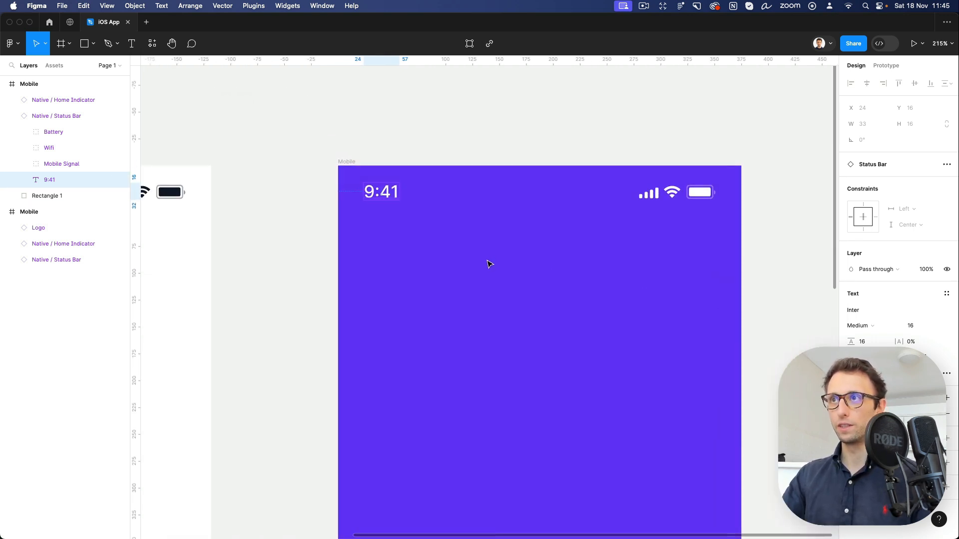
pyautogui.click(640, 262)
pyautogui.scroll(-5, 641, 262)
pyautogui.hscroll(-3, 641, 262)
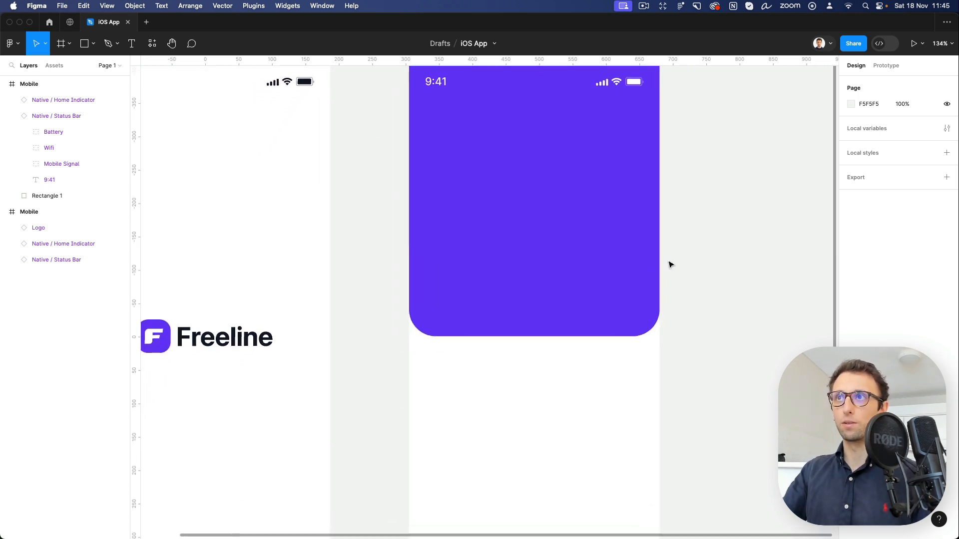
pyautogui.keyDown('ctrl'); pyautogui.scroll(-1, 670, 264); pyautogui.keyUp('ctrl')
pyautogui.hscroll(2, 670, 264)
pyautogui.scroll(2, 655, 269)
pyautogui.hscroll(2, 656, 269)
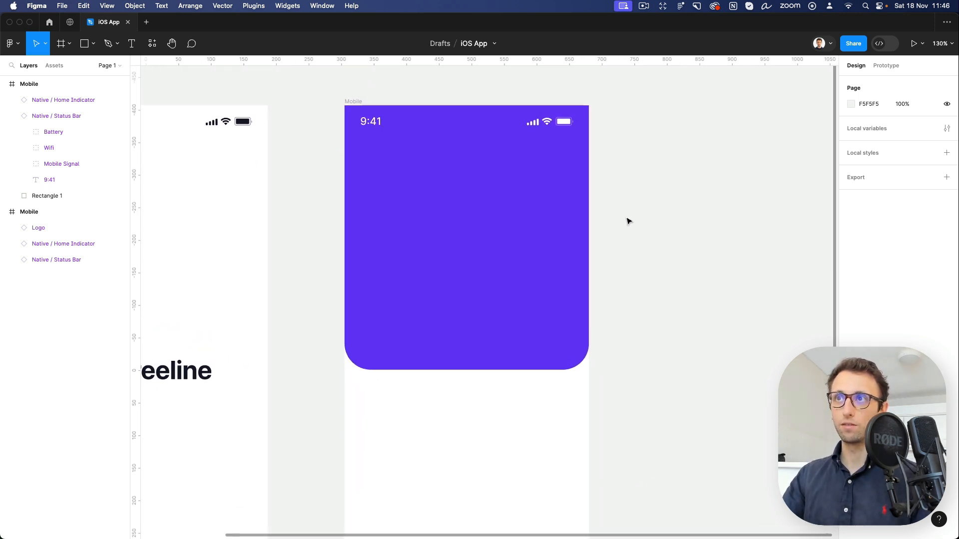
pyautogui.scroll(-1, 628, 216)
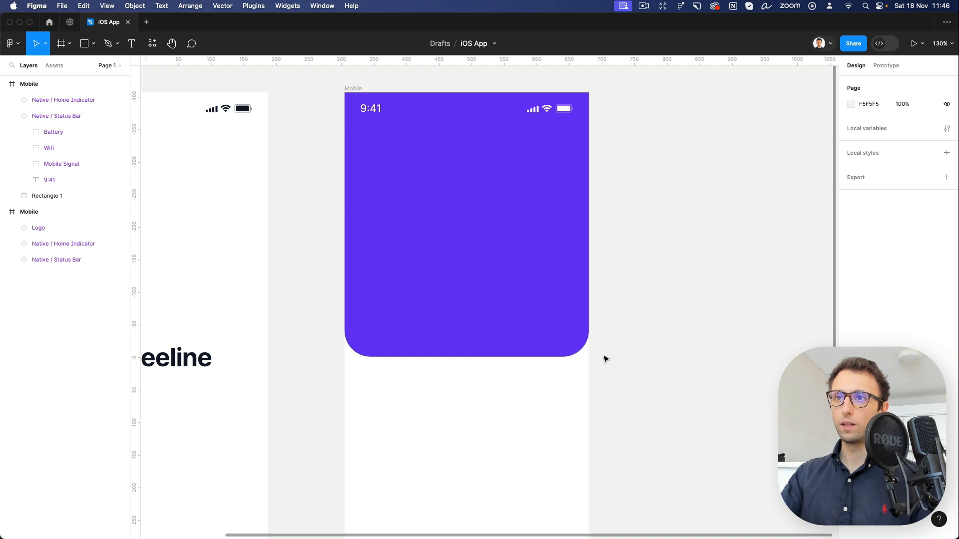
# Add the text "Say Hello to Freelance Freedom" in the white area beneath the purple rectangle.
pyautogui.scroll(-3, 604, 366)
pyautogui.hscroll(-1, 604, 366)
pyautogui.scroll(-1, 599, 371)
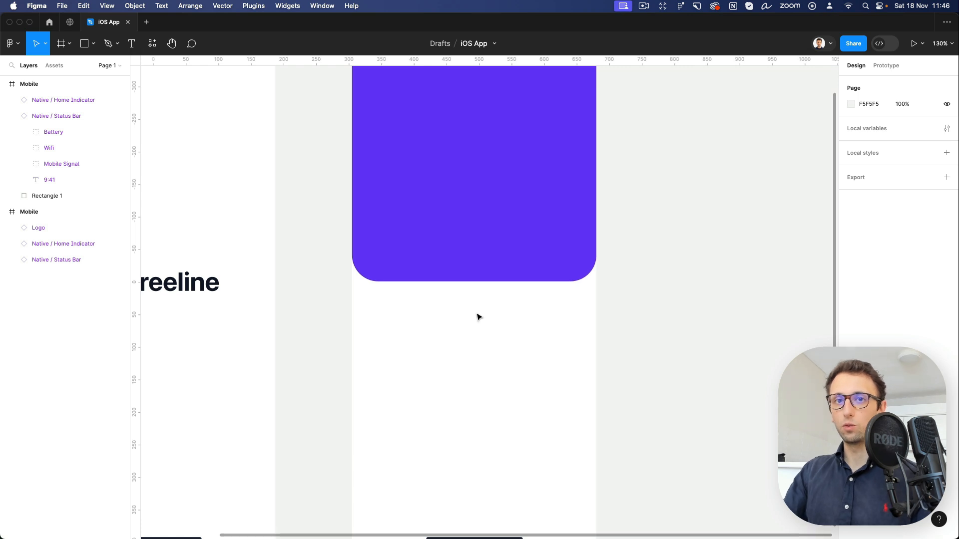
pyautogui.press('t')
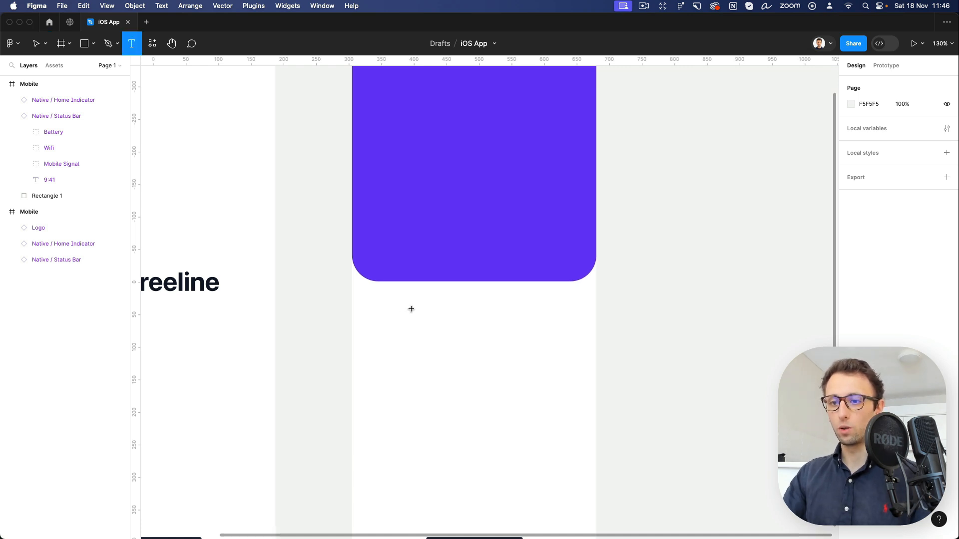
pyautogui.click(411, 309)
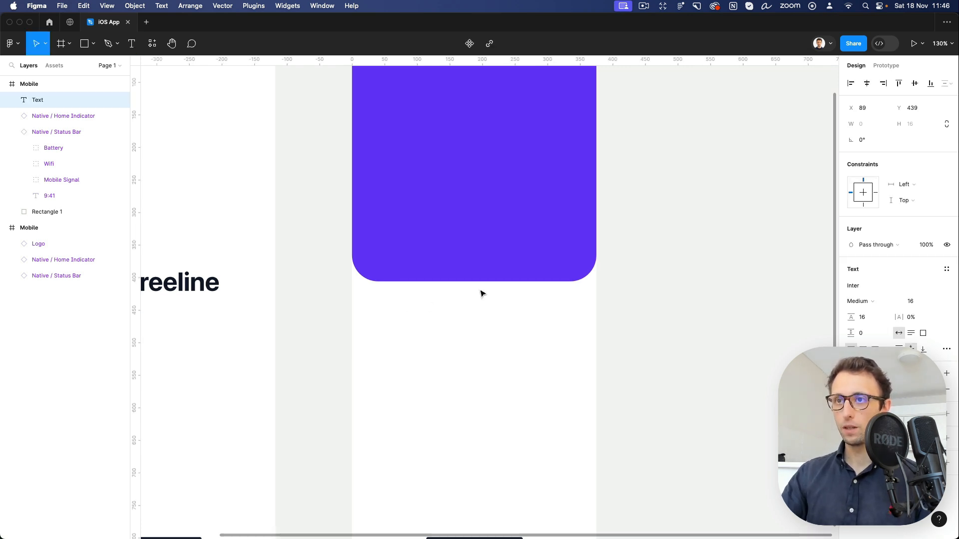
pyautogui.write('S')
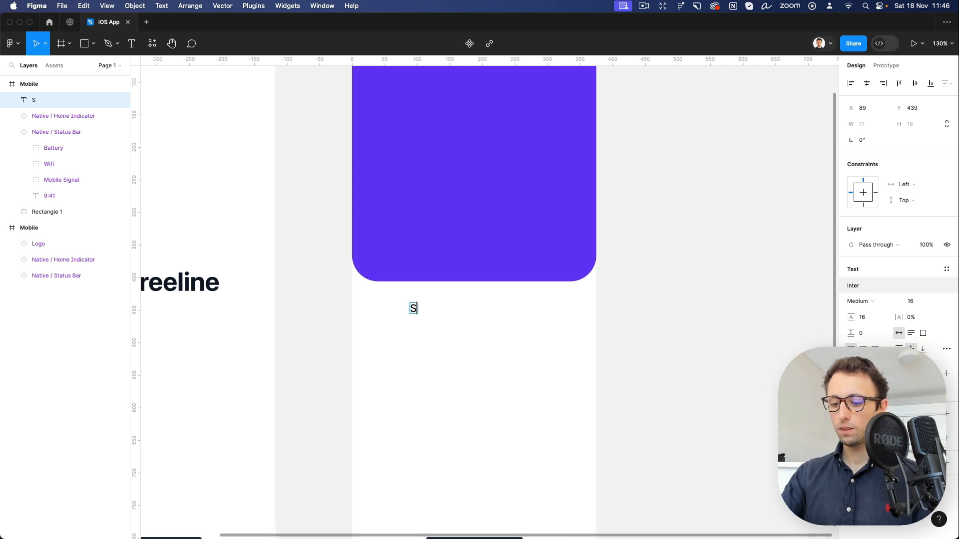
pyautogui.write('ay He')
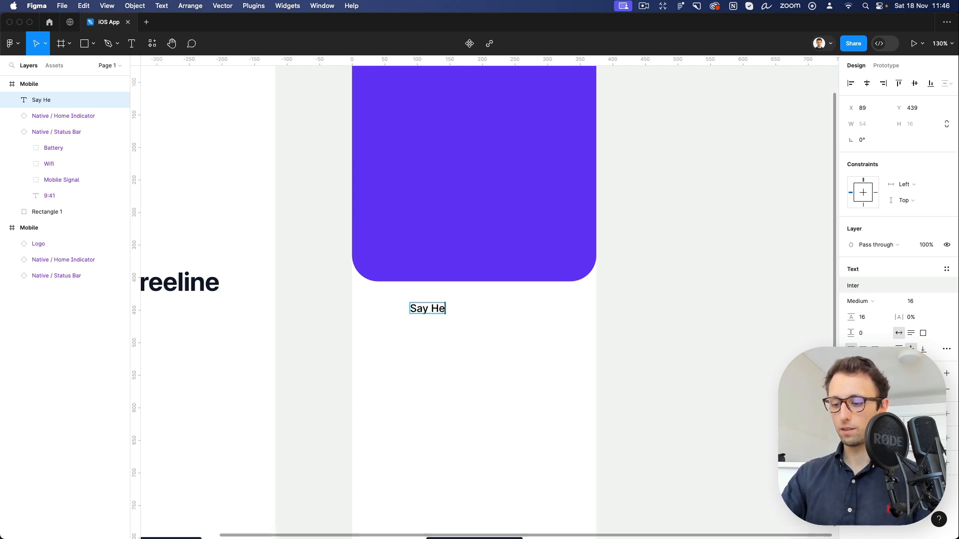
pyautogui.write('llo to Free')
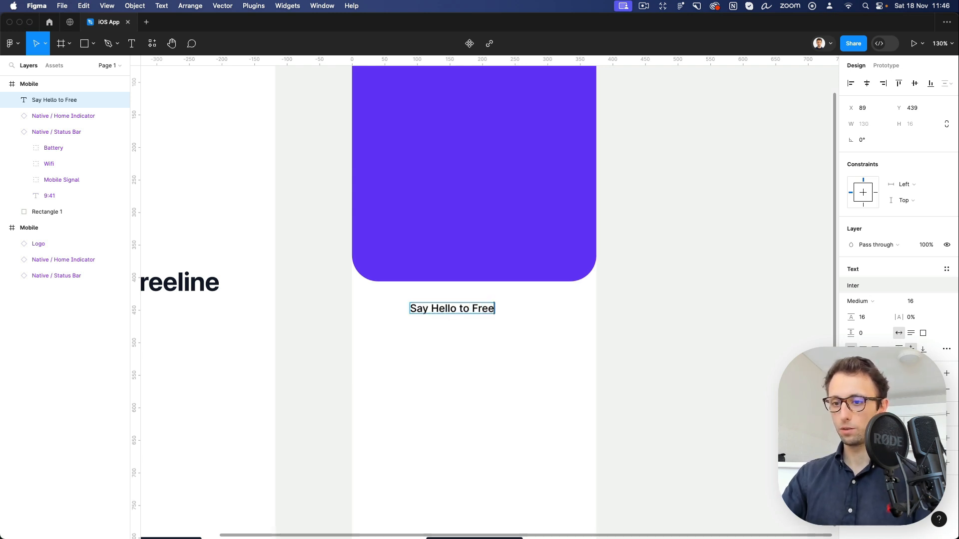
pyautogui.write('lance Freedom')
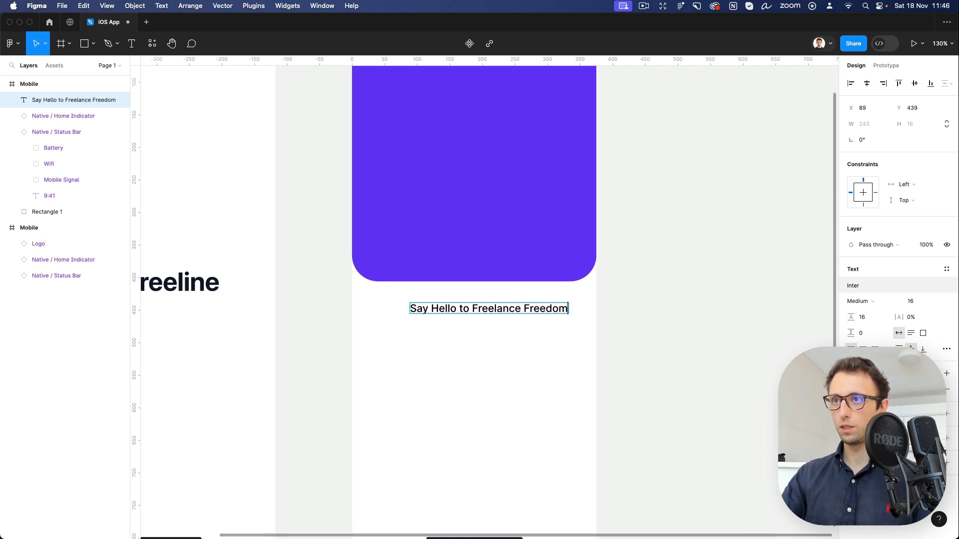
pyautogui.hotkey('ctrl', 'Left')
pyautogui.hotkey('ctrl', 'Right')
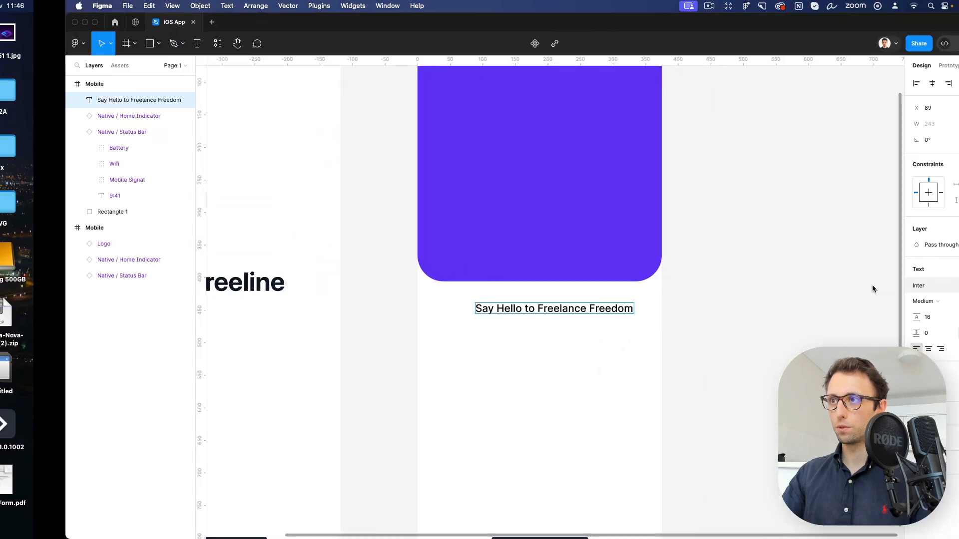
pyautogui.press('Escape')
# Move the headline to the frame's horizontal centre below the purple rectangle and set its font size to 36.
pyautogui.moveTo(513, 316); pyautogui.dragTo(519, 307)
pyautogui.scroll(-3, 675, 314)
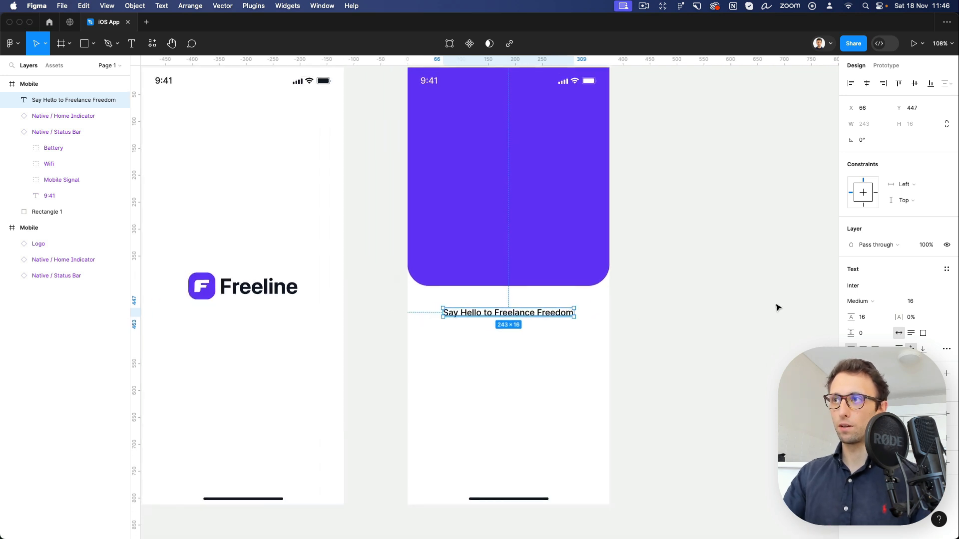
pyautogui.click(928, 300)
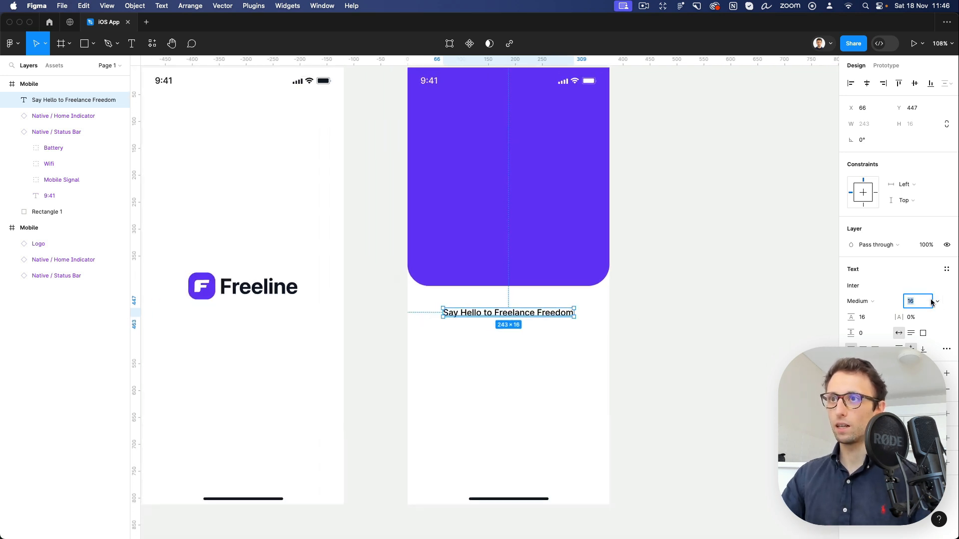
pyautogui.write('36')
pyautogui.press('Return')
# Centre the headline's text and its box in the frame, narrowing the box to about 361 wide with a line height of 43.5.
pyautogui.click(863, 348)
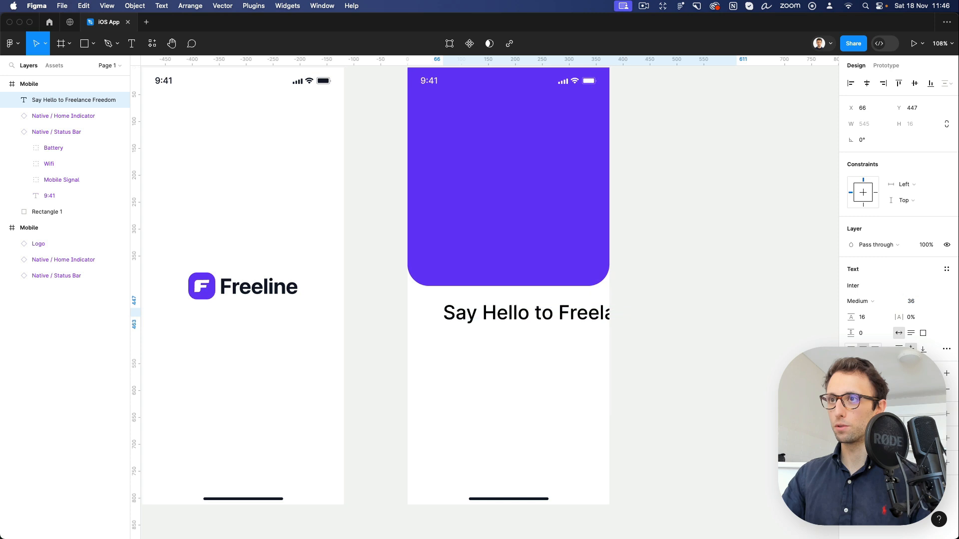
pyautogui.click(867, 85)
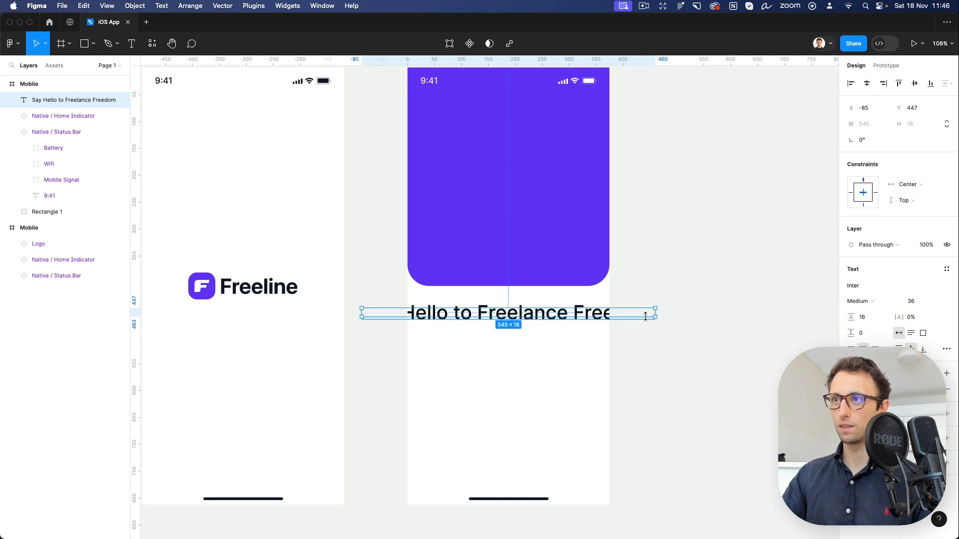
pyautogui.moveTo(645, 314); pyautogui.dragTo(606, 316)
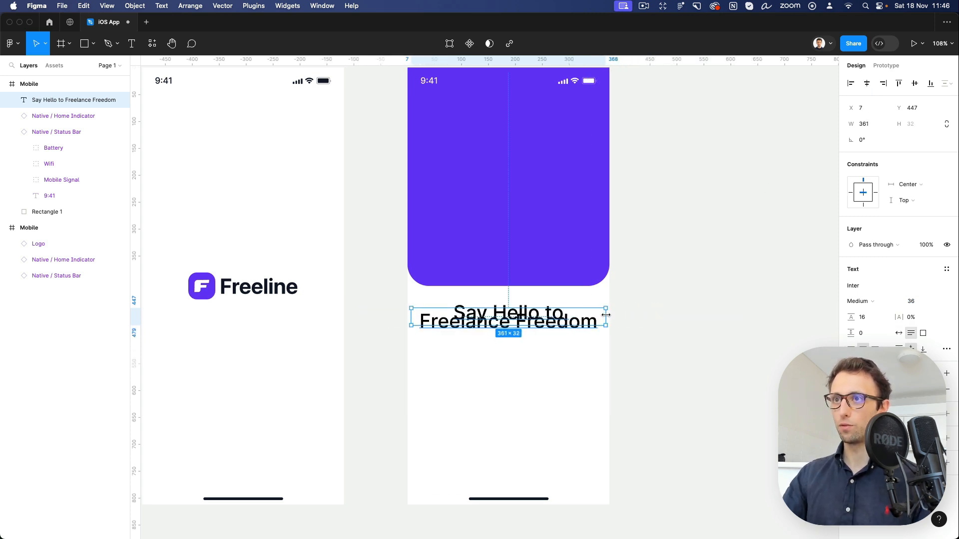
pyautogui.moveTo(851, 317); pyautogui.dragTo(879, 315)
# Duplicate the headline just below the original and try the Satoshi font on the copy.
pyautogui.moveTo(520, 327); pyautogui.dragTo(535, 393)
pyautogui.click(871, 286)
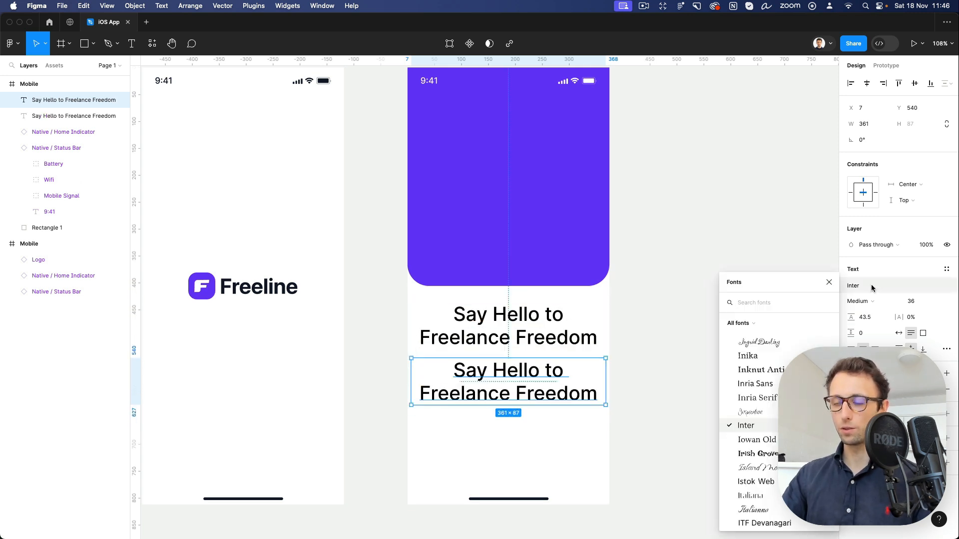
pyautogui.write('satoshi')
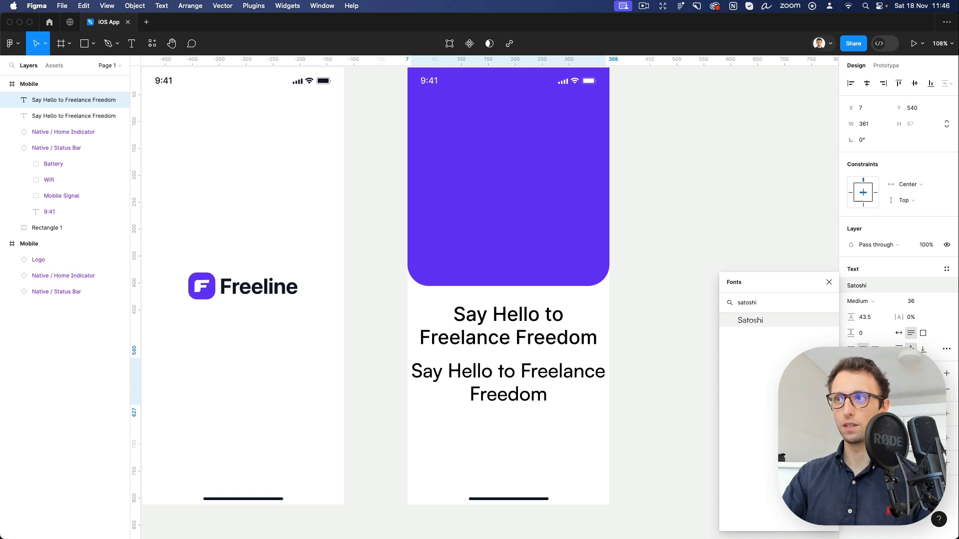
pyautogui.press('Return')
pyautogui.click(619, 349)
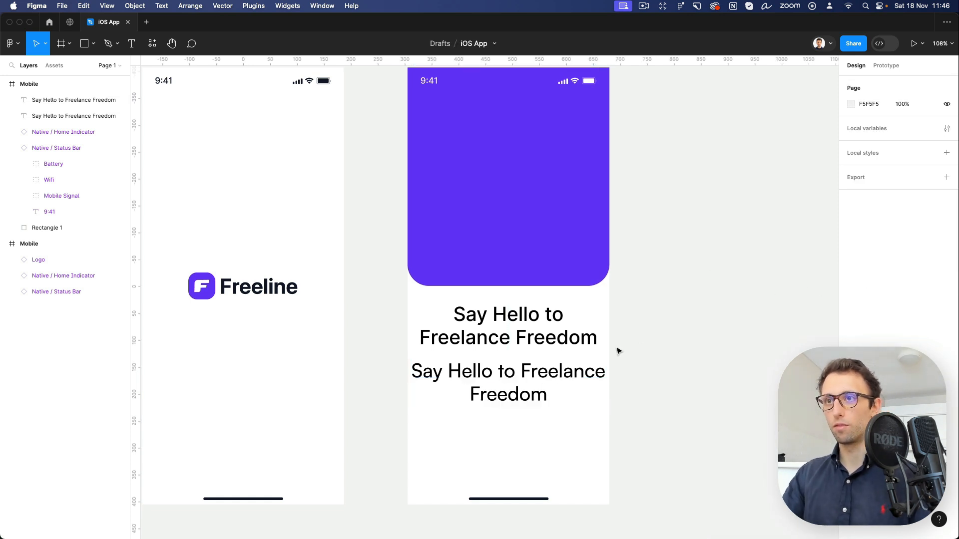
pyautogui.click(564, 376)
# Set the original Inter headline's font weight to Bold.
pyautogui.click(559, 337)
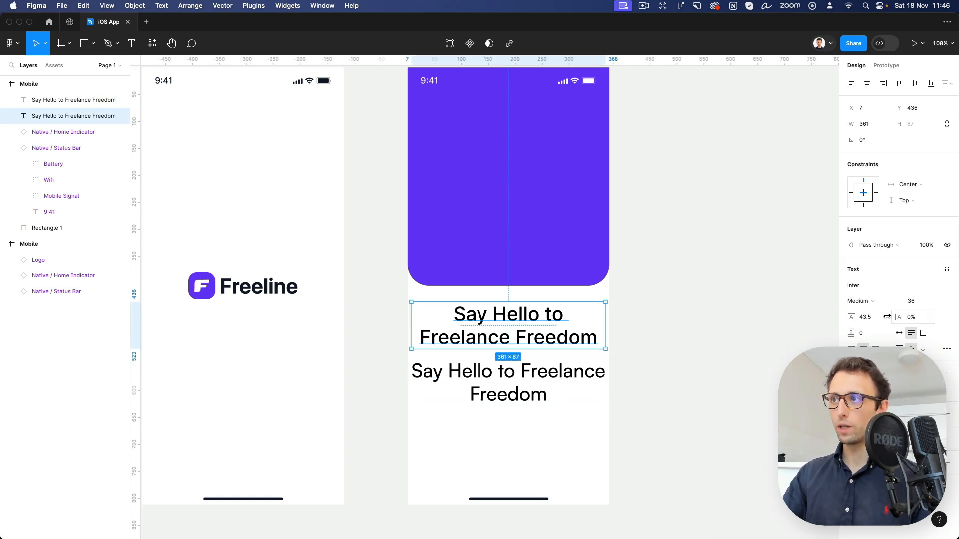
pyautogui.click(859, 301)
pyautogui.click(878, 325)
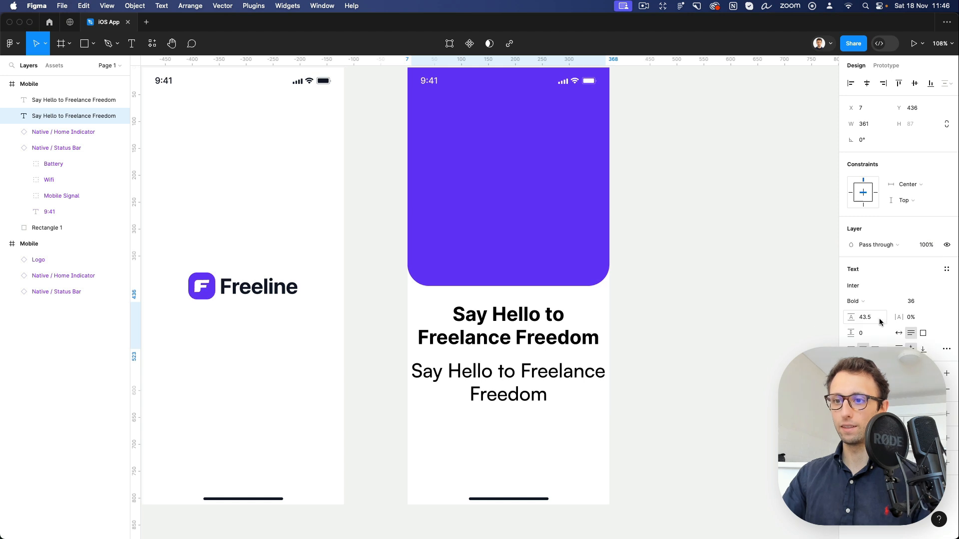
# Delete the Satoshi copy of the headline.
pyautogui.click(642, 313)
pyautogui.click(553, 387)
pyautogui.press('Delete')
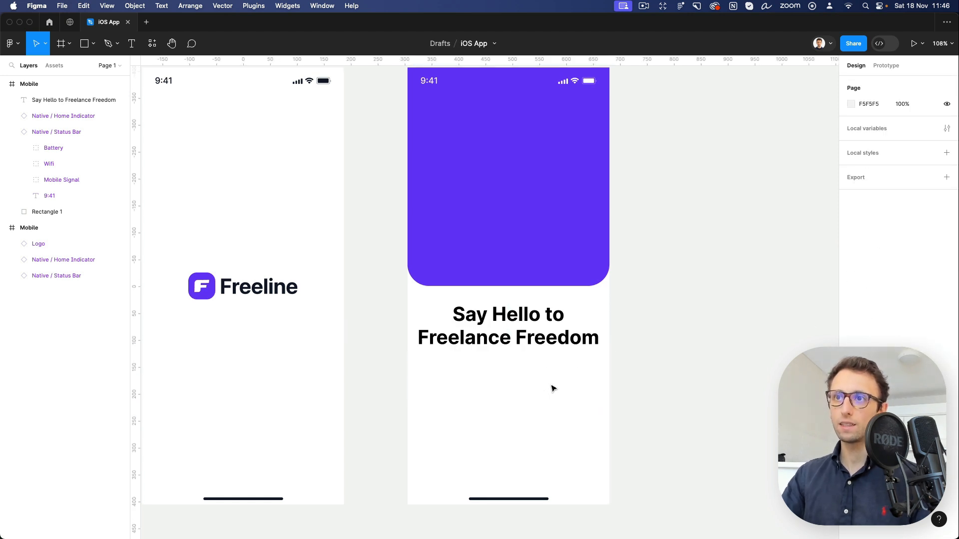
# Reduce the bold headline's font size to 32.
pyautogui.click(549, 329)
pyautogui.click(917, 308)
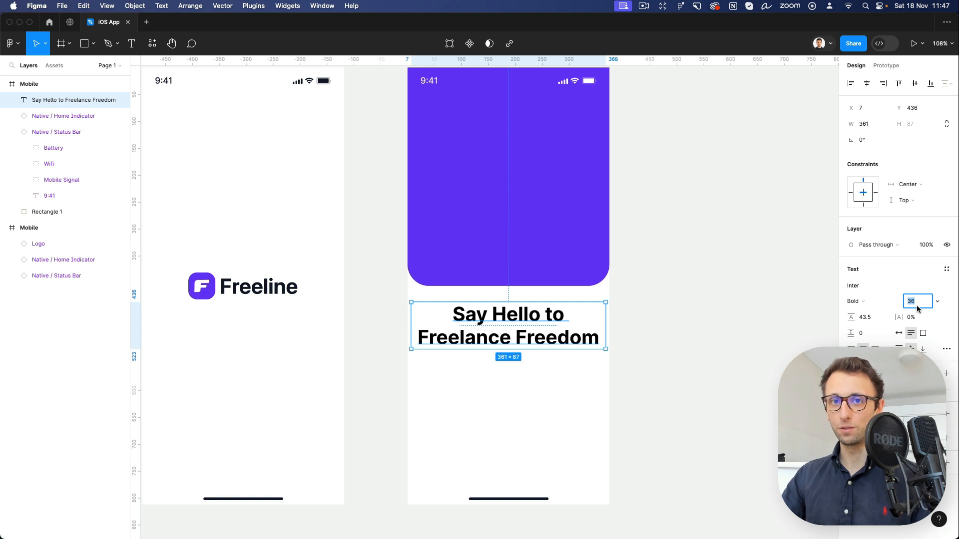
pyautogui.press('Down')
pyautogui.press('Down')
pyautogui.press('Down')
pyautogui.press('Down')
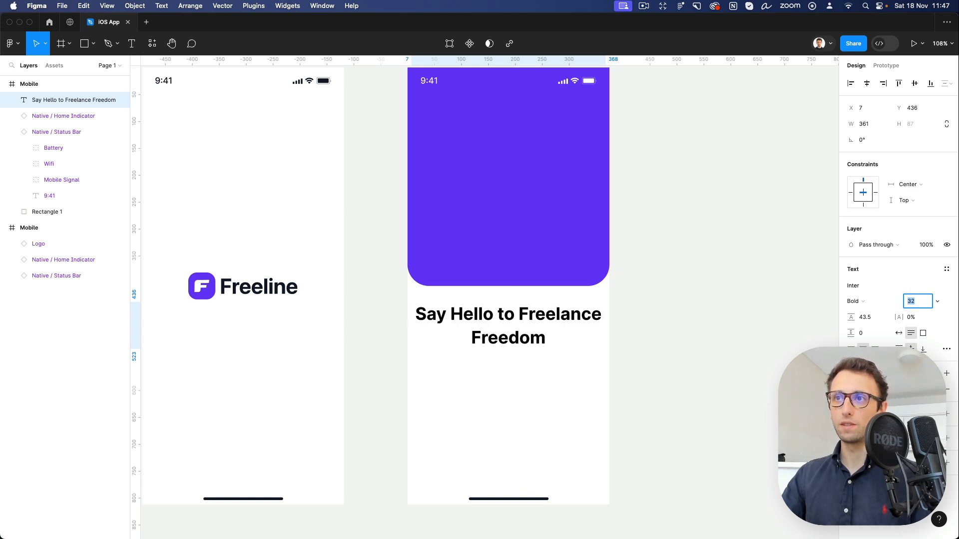
# Narrow the headline's text box slightly so that "Freelance" wraps onto the second line.
pyautogui.click(629, 334)
pyautogui.click(594, 322)
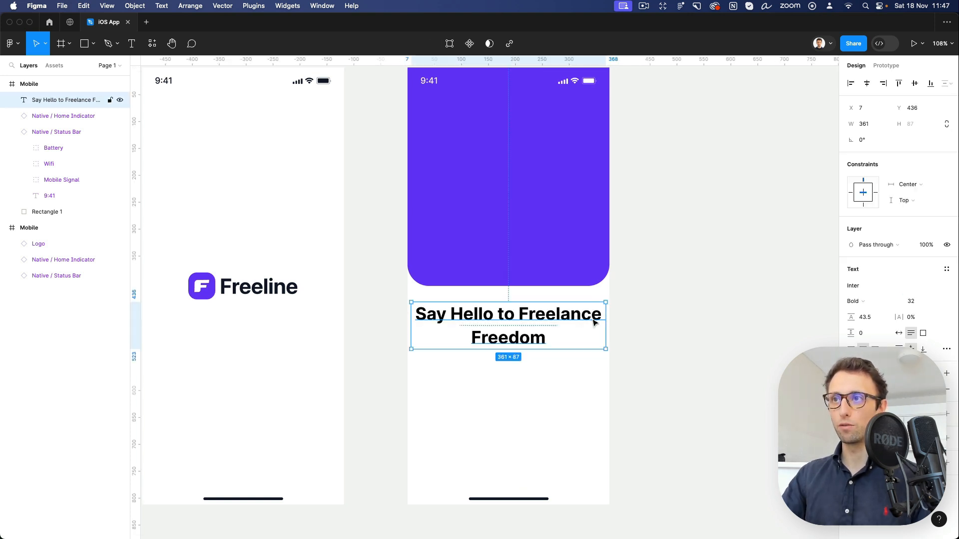
pyautogui.moveTo(605, 321); pyautogui.dragTo(597, 321)
pyautogui.click(645, 317)
# Switch to a new Safari window and search the web for "inter".
pyautogui.moveTo(2, 227)
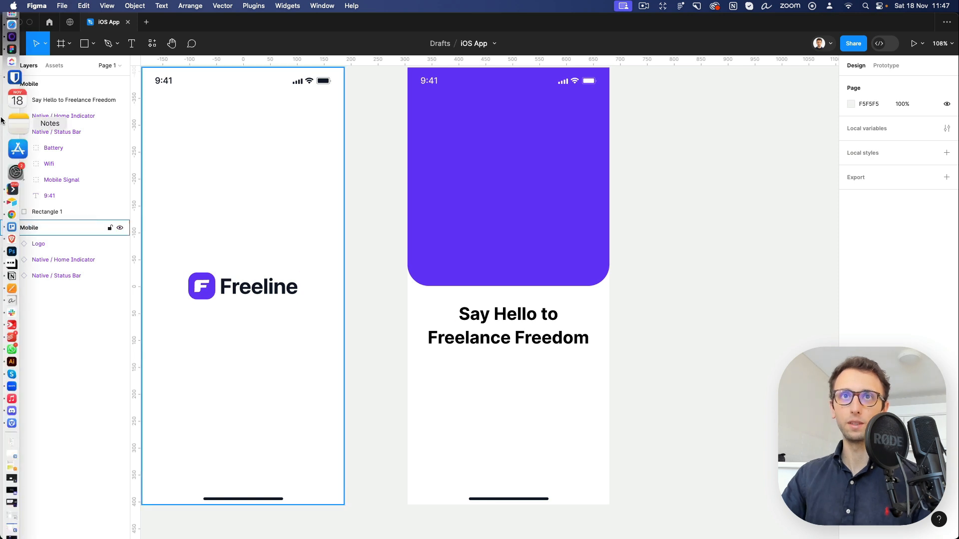
pyautogui.rightClick(16, 54)
pyautogui.click(96, 94)
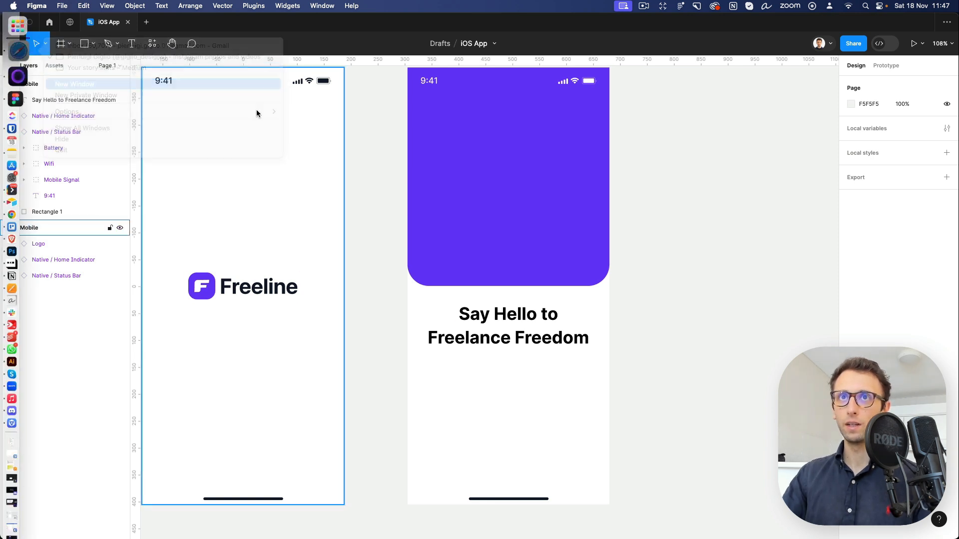
pyautogui.write('inter')
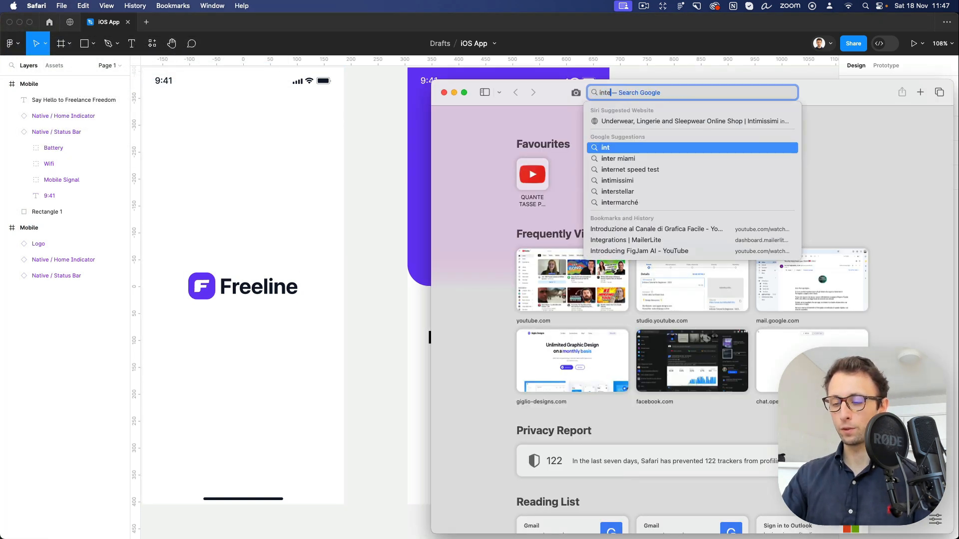
pyautogui.press('Escape')
pyautogui.press('Return')
pyautogui.moveTo(828, 93); pyautogui.dragTo(553, 67)
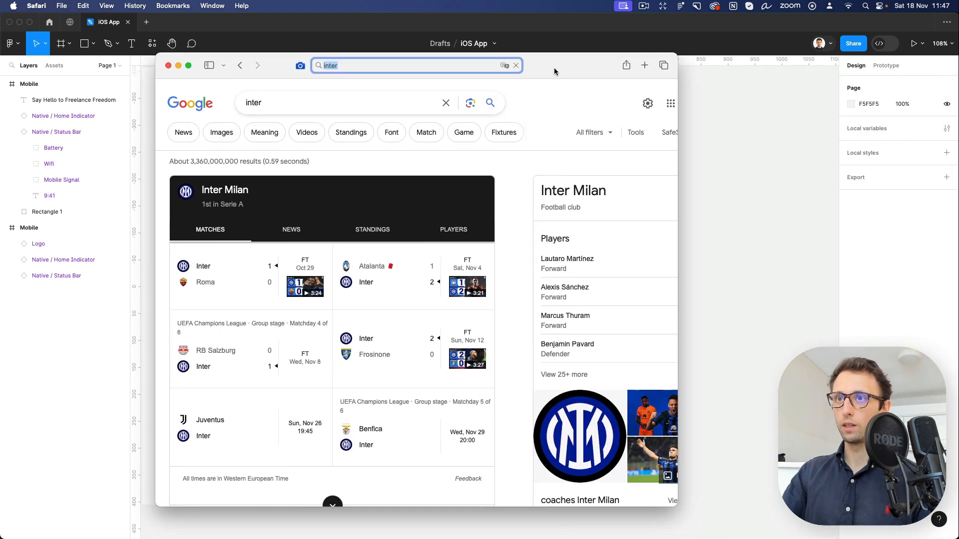
# Refine the search to "inter font" and open the Inter page on Google Fonts.
pyautogui.click(337, 97)
pyautogui.write('f')
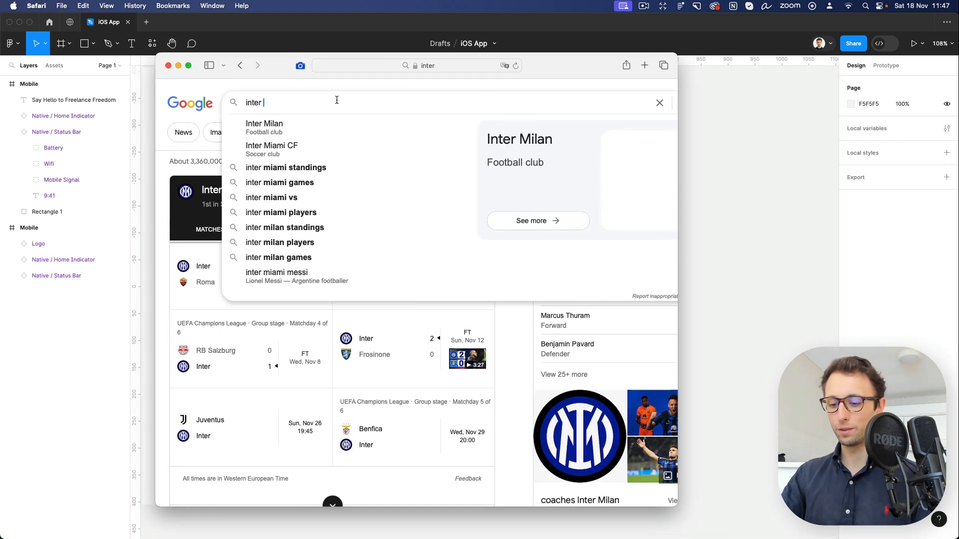
pyautogui.write('ont')
pyautogui.press('Return')
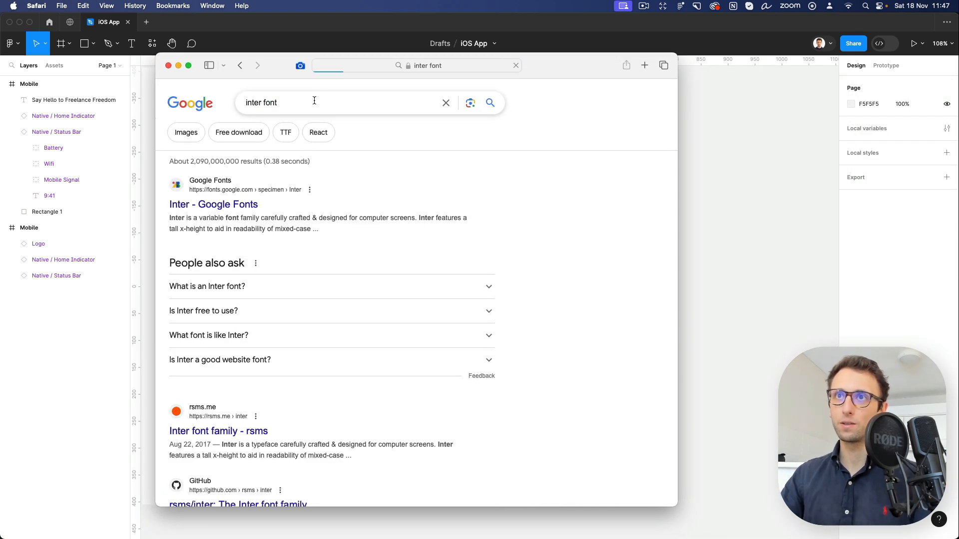
pyautogui.click(231, 206)
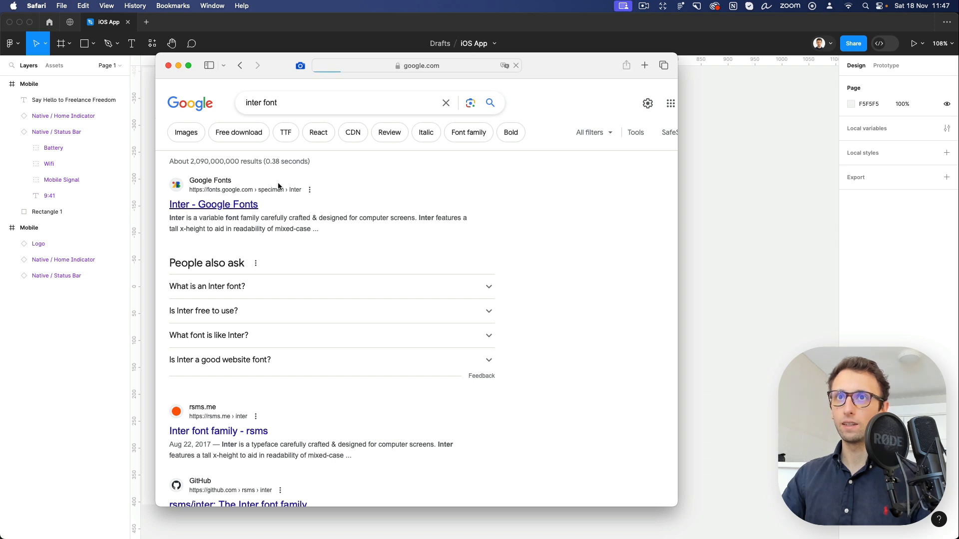
# Enlarge the browser window to view the Inter specimen page and its family download option, and close the window.
pyautogui.moveTo(677, 53); pyautogui.dragTo(813, 20)
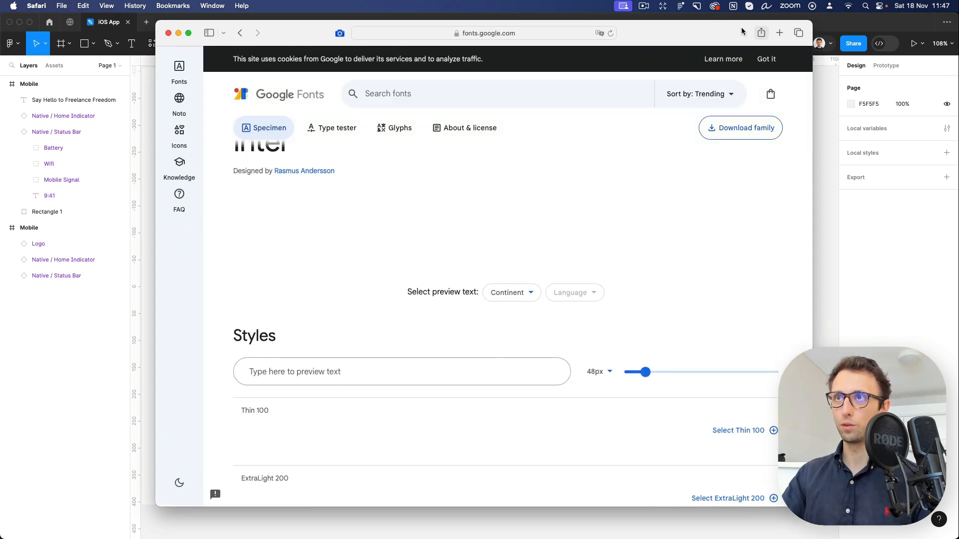
pyautogui.moveTo(704, 34); pyautogui.dragTo(690, 40)
pyautogui.scroll(-1, 558, 184)
pyautogui.scroll(2, 557, 184)
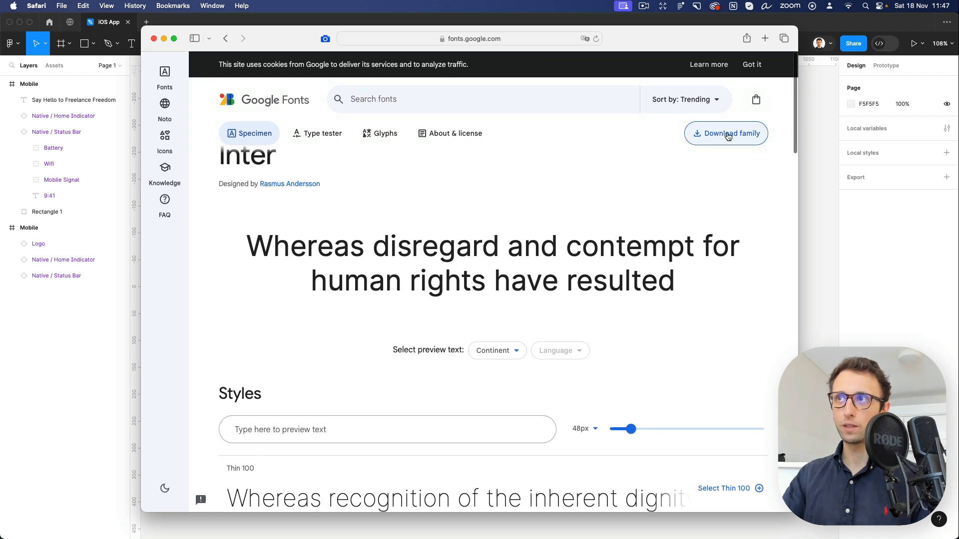
pyautogui.click(154, 40)
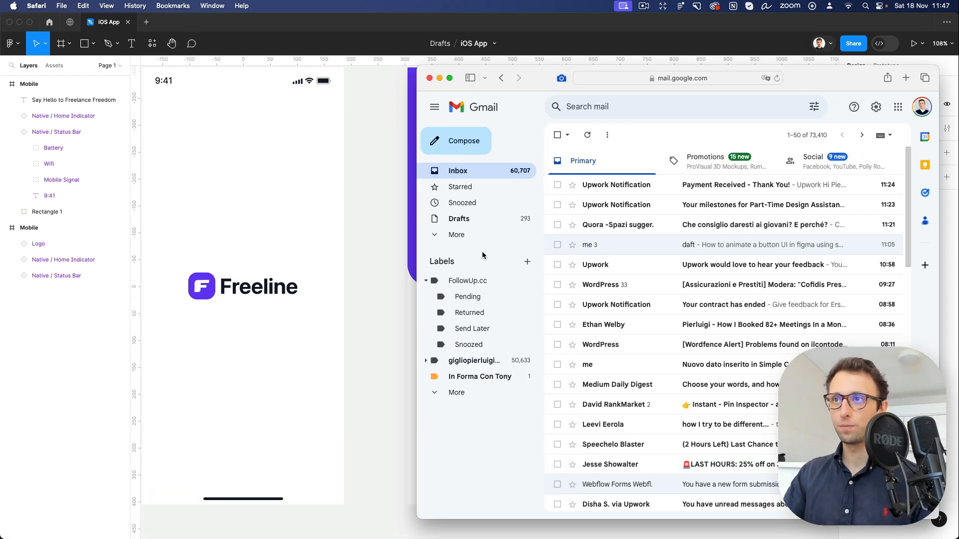
# Return to the Figma design and place a copy of the headline centered about 18 px below the original.
pyautogui.click(342, 184)
pyautogui.click(519, 328)
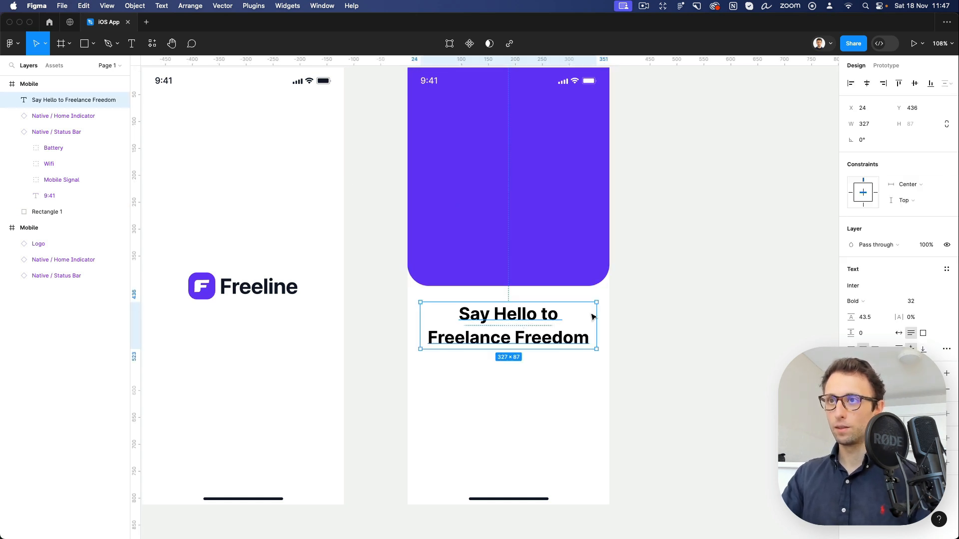
pyautogui.click(626, 320)
pyautogui.scroll(-2, 624, 320)
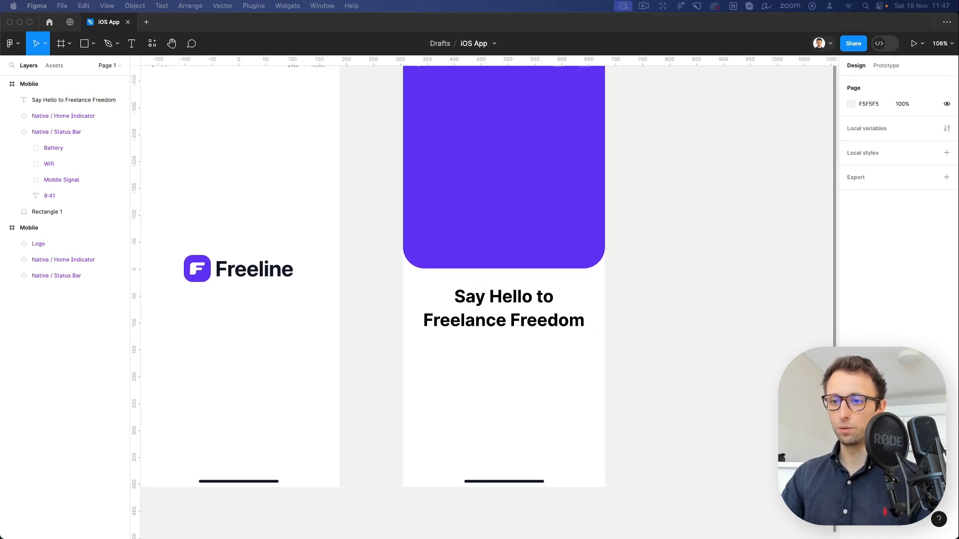
pyautogui.click(509, 303)
pyautogui.moveTo(509, 304); pyautogui.dragTo(507, 358)
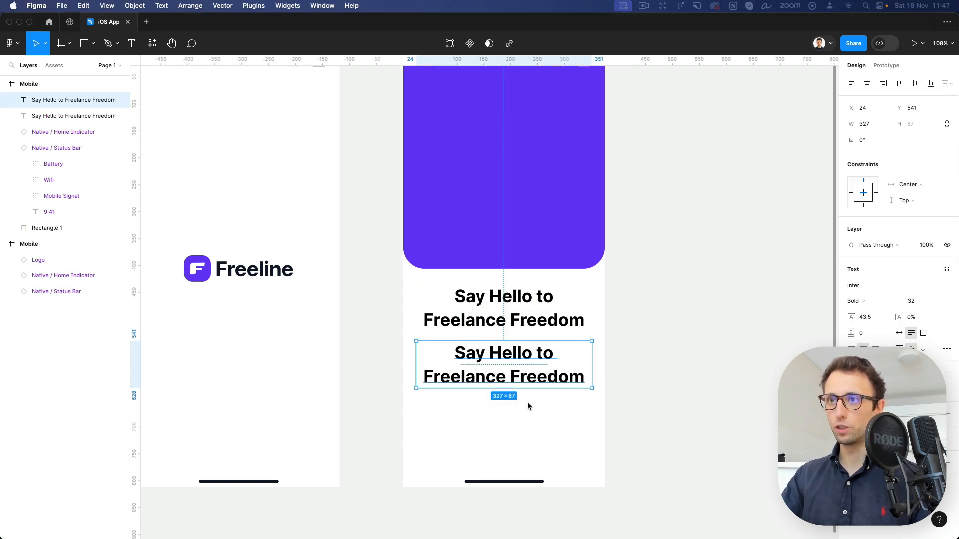
# Set the copied headline text to Medium weight at font size 13.
pyautogui.click(913, 301)
pyautogui.write('12')
pyautogui.press('Return')
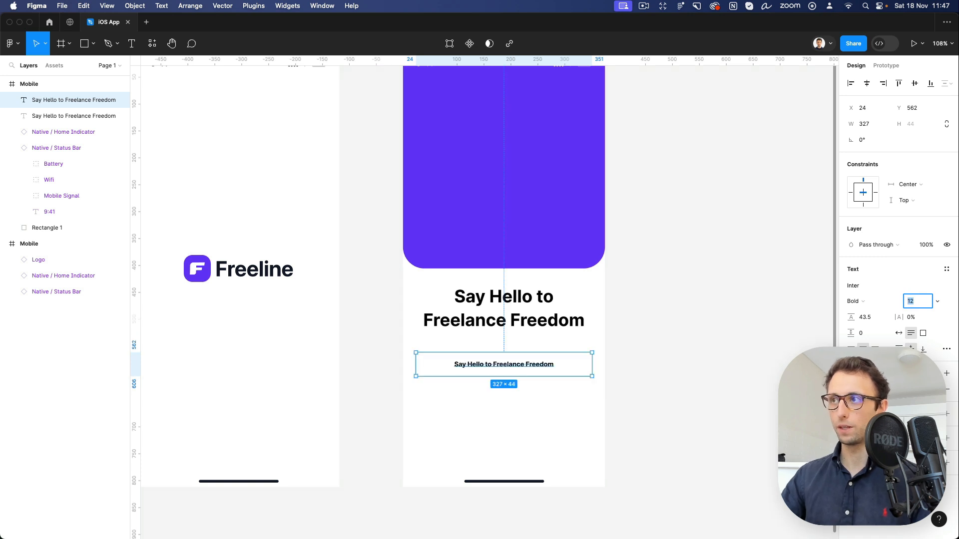
pyautogui.click(860, 301)
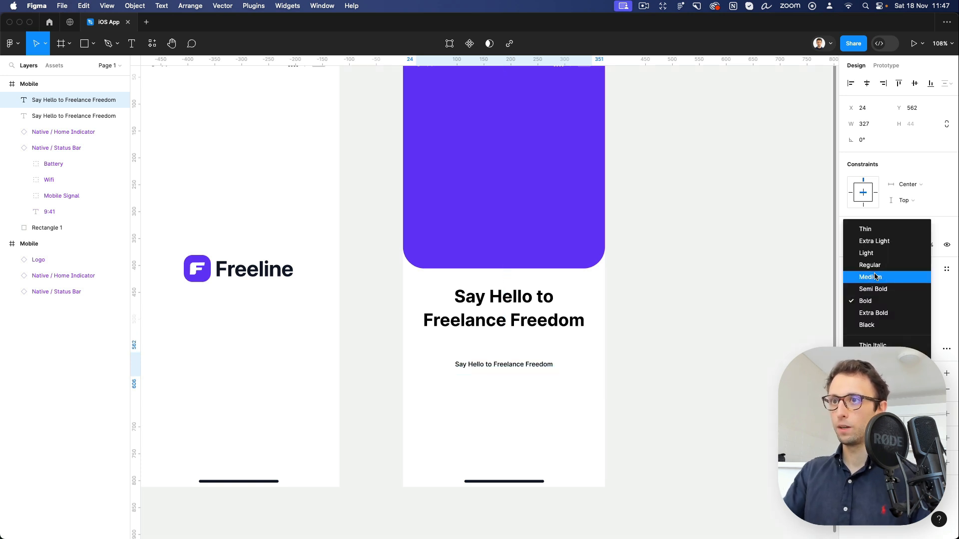
pyautogui.click(874, 276)
pyautogui.click(912, 301)
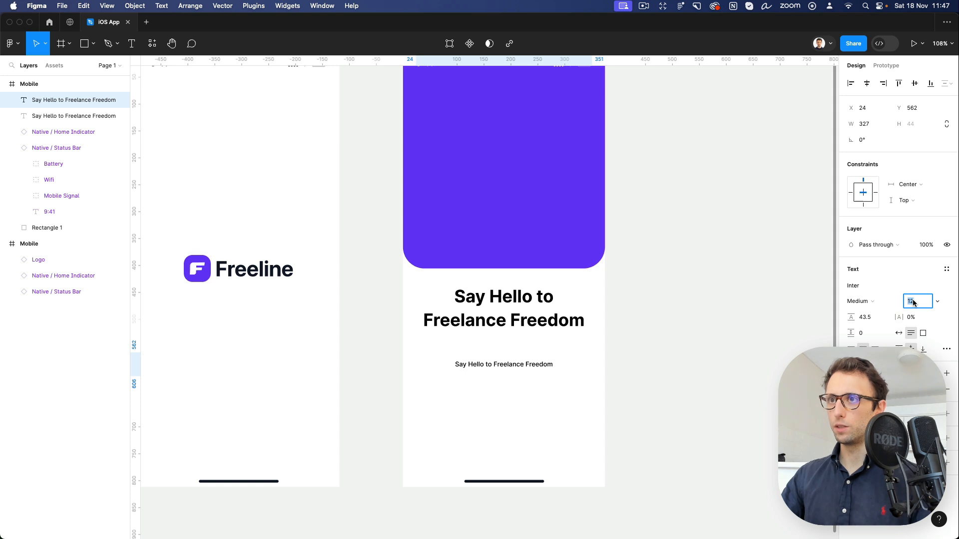
pyautogui.write('14')
pyautogui.press('Return')
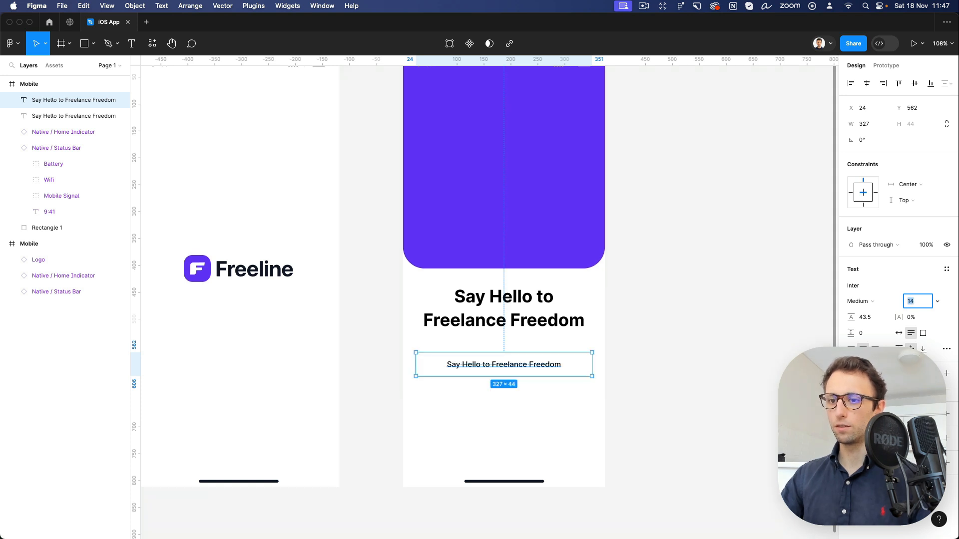
pyautogui.press('Down')
# Replace the copied text with "Enjoy the freedom to work when and where you want with this app.".
pyautogui.press('super+Tab')
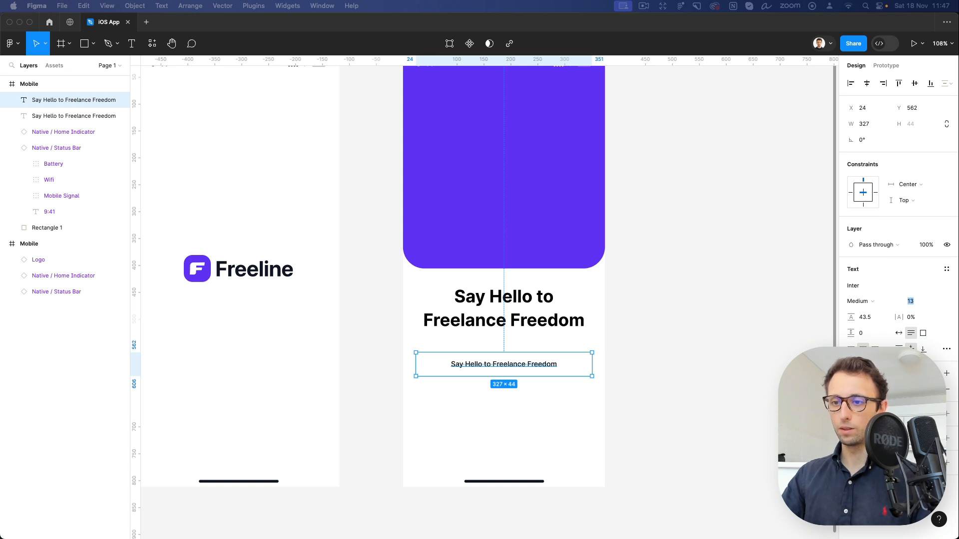
pyautogui.click(559, 355)
pyautogui.doubleClick(511, 364)
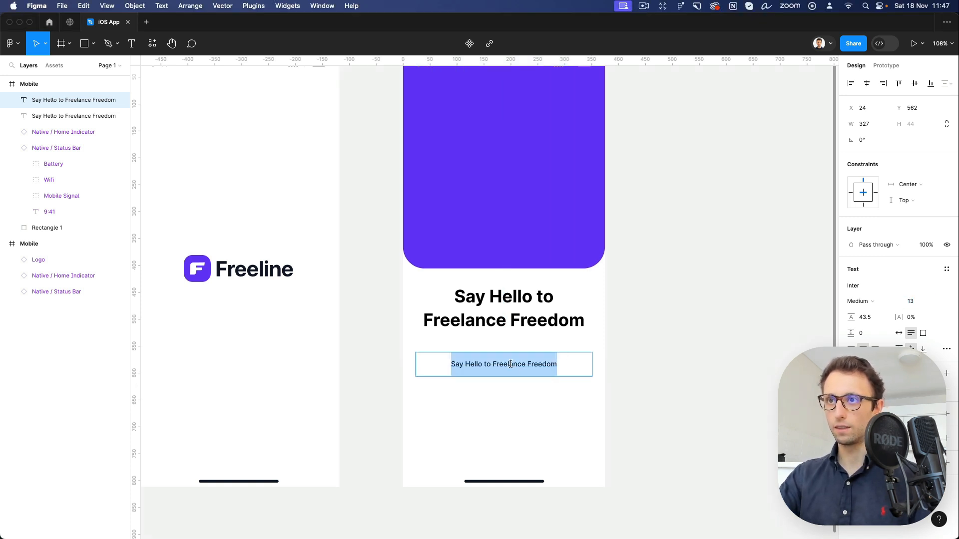
pyautogui.write('Enjoy ')
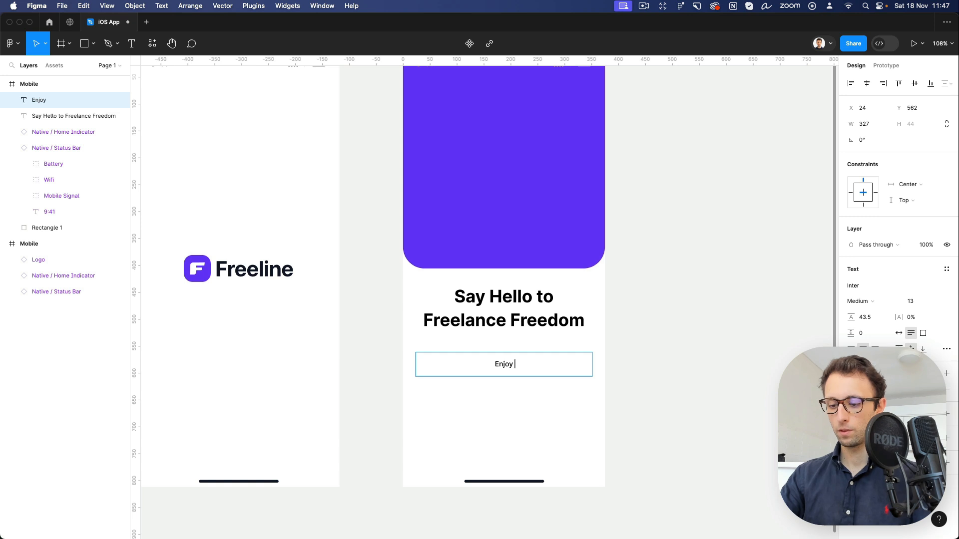
pyautogui.write('the freedo')
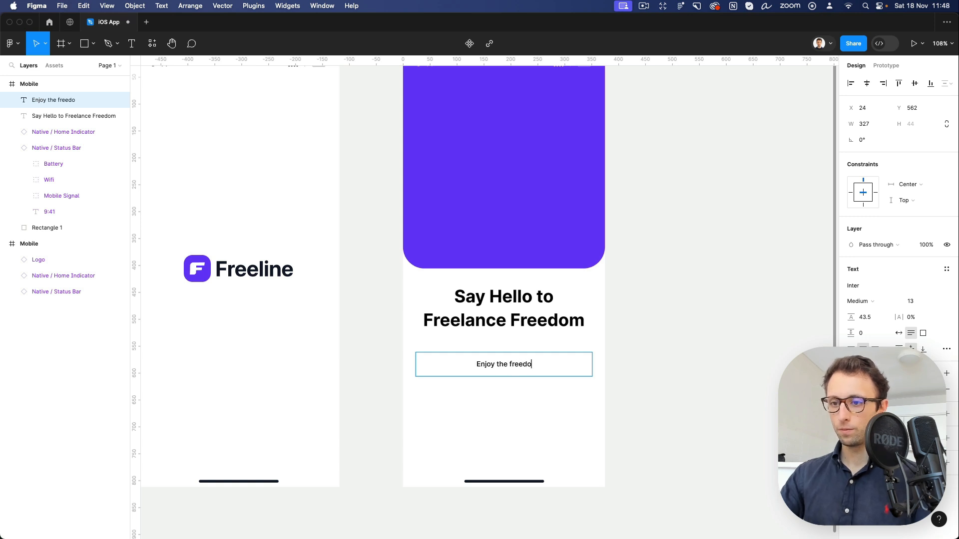
pyautogui.write('m to work w')
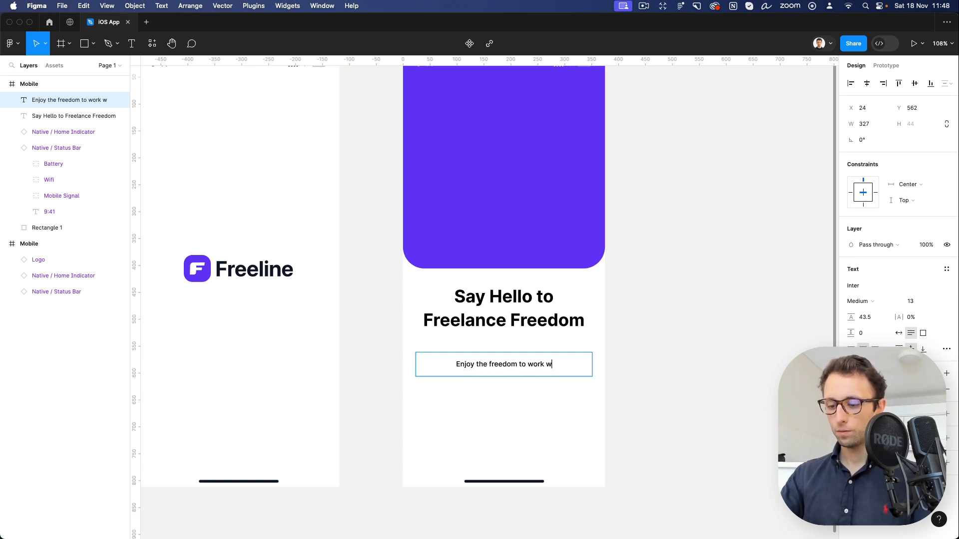
pyautogui.write('hen and wher')
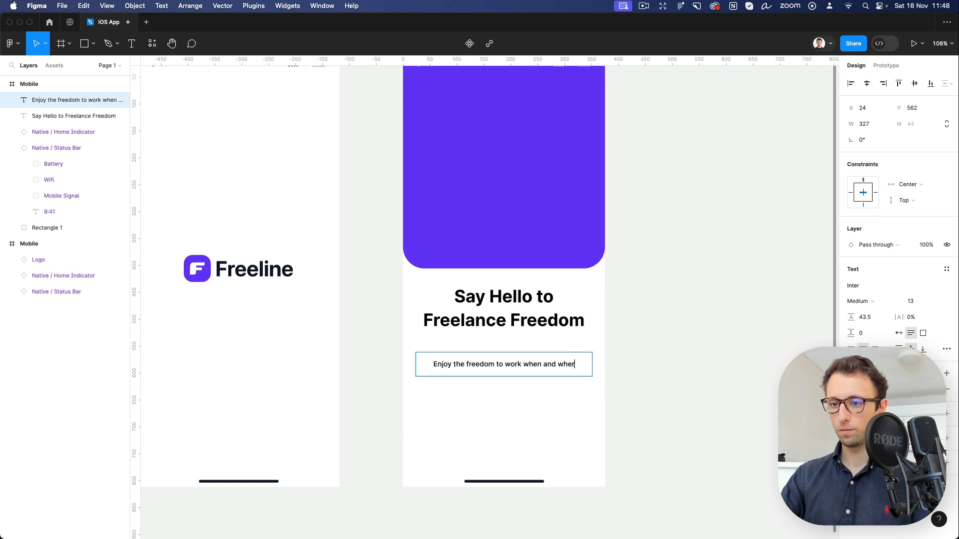
pyautogui.write('e yo')
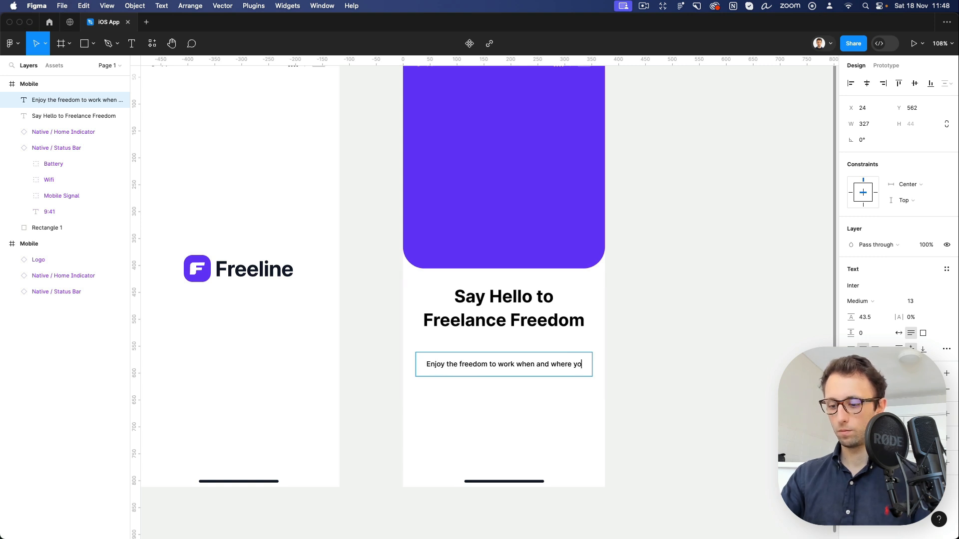
pyautogui.write('u want wit')
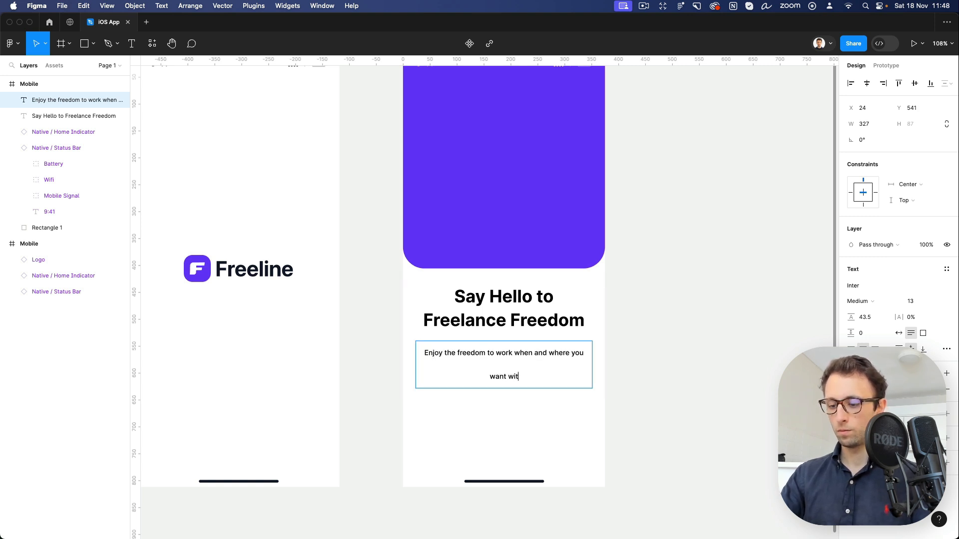
pyautogui.write('h this app')
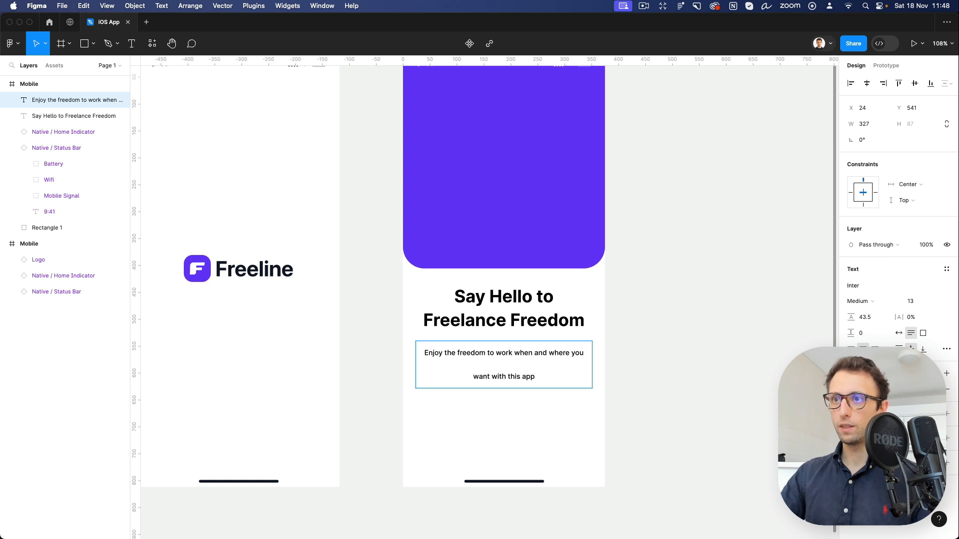
pyautogui.write('.')
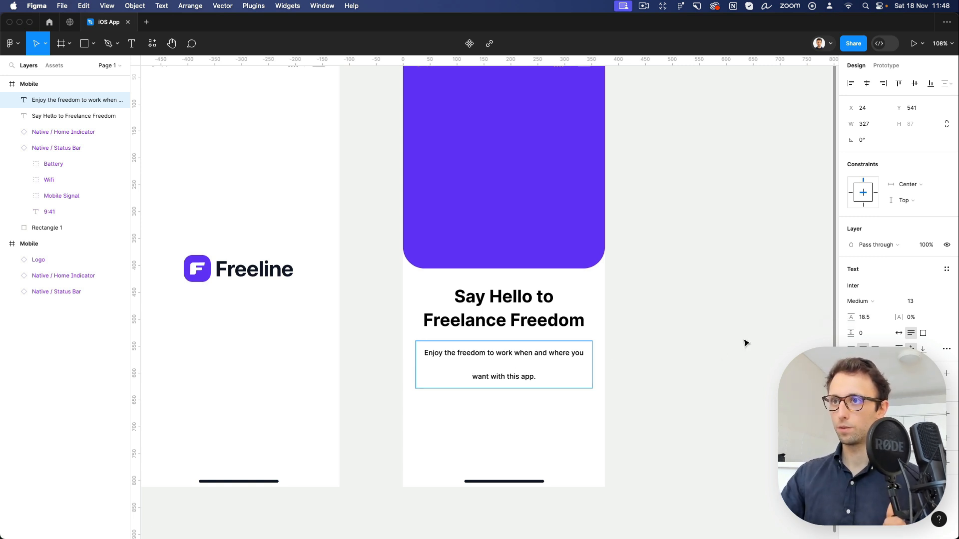
pyautogui.press('Escape')
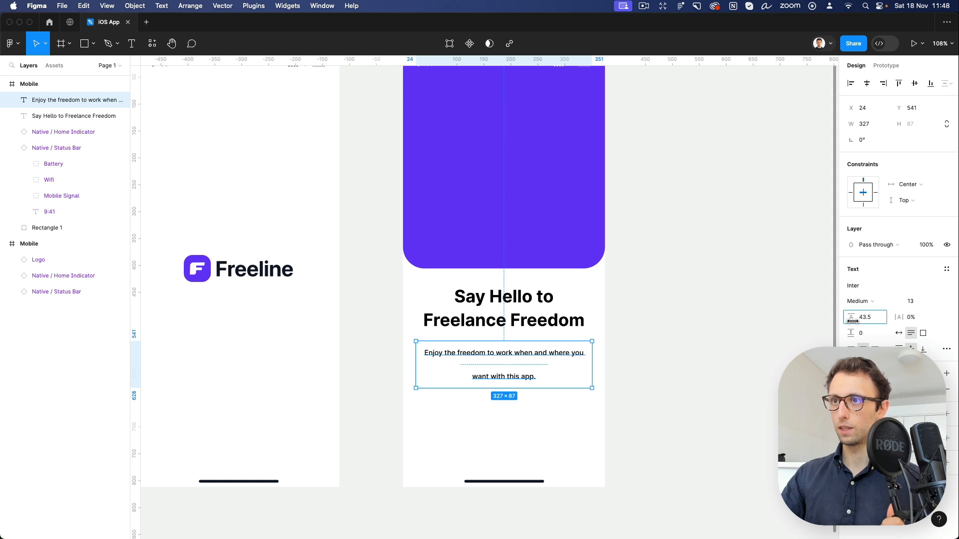
# Set the description's line height to 23 and its text color to dark grey 575757.
pyautogui.moveTo(850, 317); pyautogui.dragTo(831, 320)
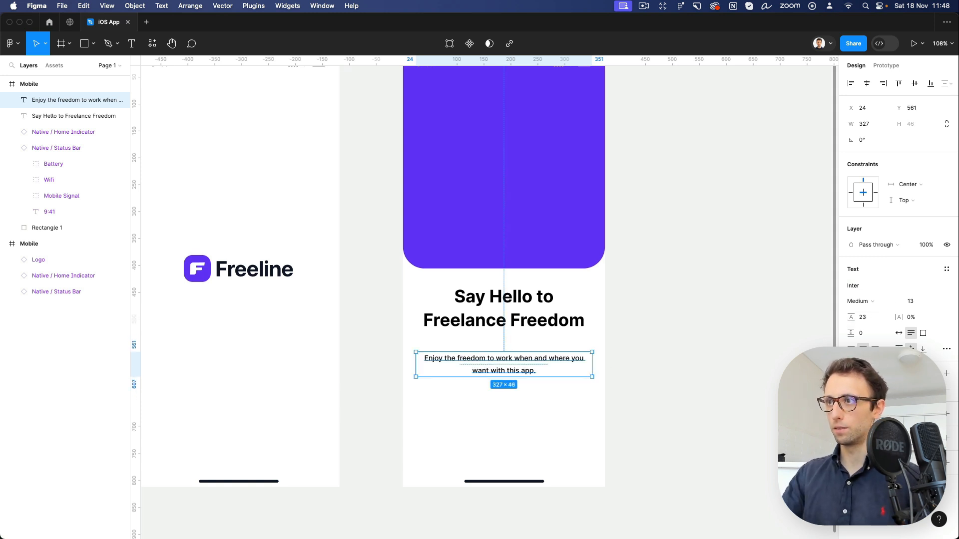
pyautogui.click(852, 389)
pyautogui.moveTo(731, 392); pyautogui.dragTo(685, 358)
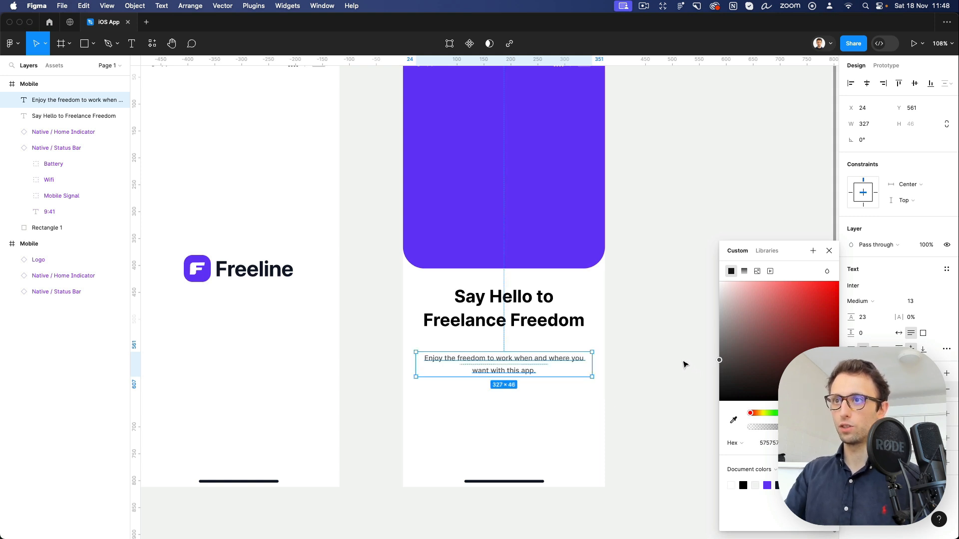
pyautogui.click(685, 364)
# Move the description up slightly so it sits closer beneath the headline, and deselect it.
pyautogui.moveTo(552, 360); pyautogui.dragTo(555, 349)
pyautogui.click(656, 339)
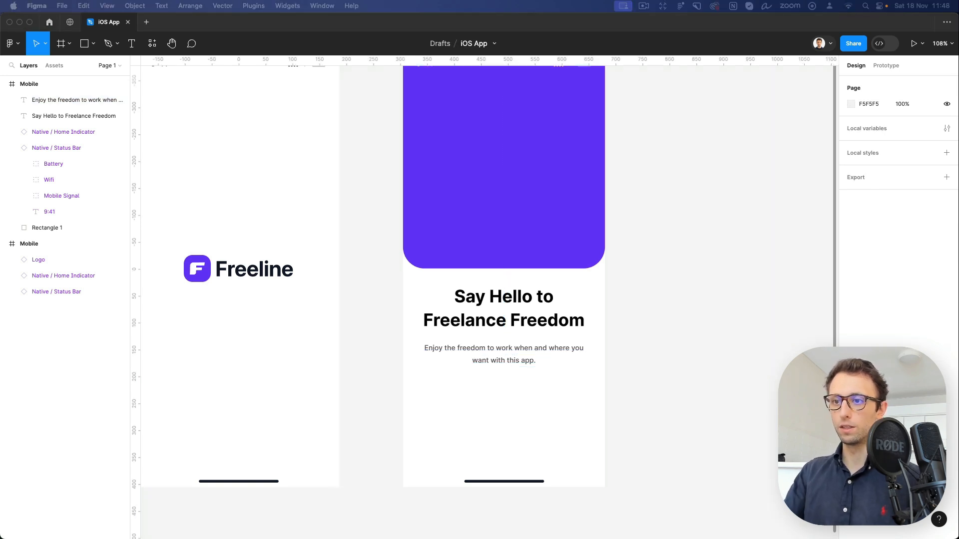
pyautogui.scroll(3, 694, 301)
pyautogui.click(693, 302)
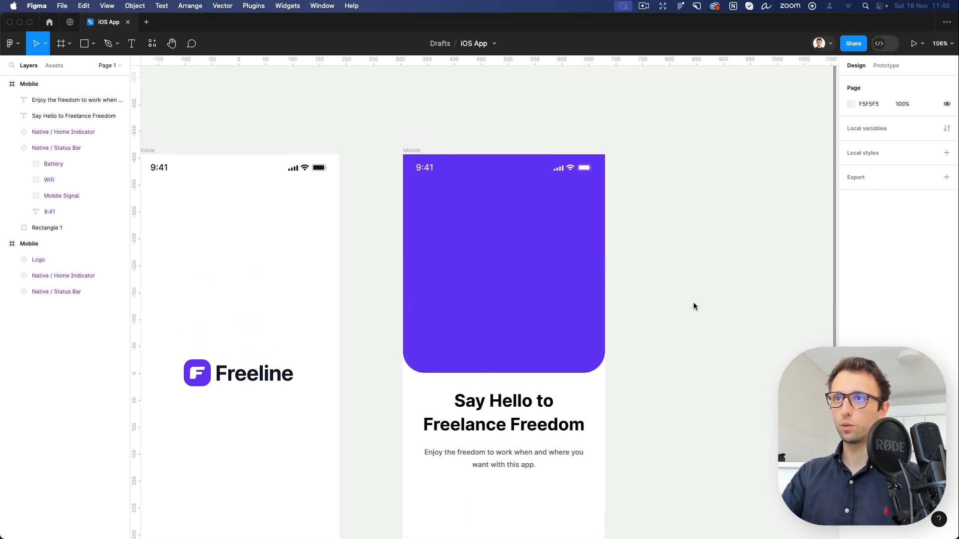
# Paste the phone mockup into the onboarding frame and position it at X 71, Y 98 over the purple header.
pyautogui.click(413, 151)
pyautogui.press('super+c')
pyautogui.press('super+v')
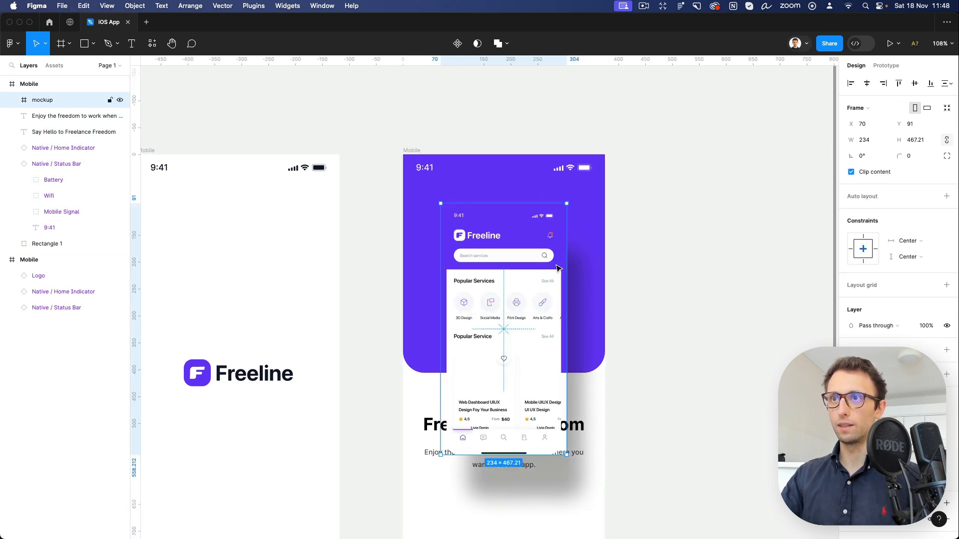
pyautogui.moveTo(548, 271)
pyautogui.mouseDown()
pyautogui.moveTo(556, 278)
pyautogui.moveTo(550, 273)
pyautogui.mouseUp()
# Reorder the mockup layer so it sits behind the texts and status bar but directly above the purple rectangle.
pyautogui.press('super+[')
pyautogui.press('super+[')
pyautogui.press('super+[')
pyautogui.press('super+[')
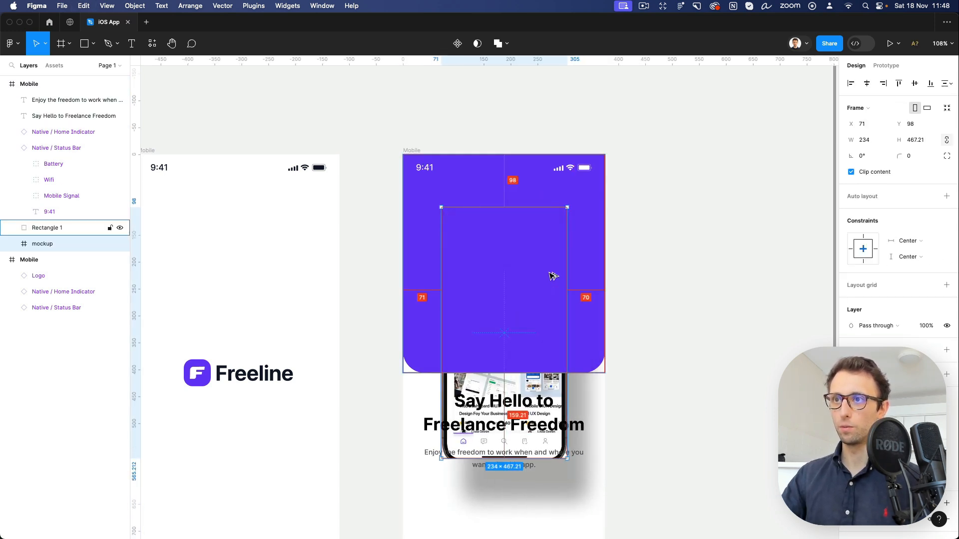
pyautogui.press('super+]')
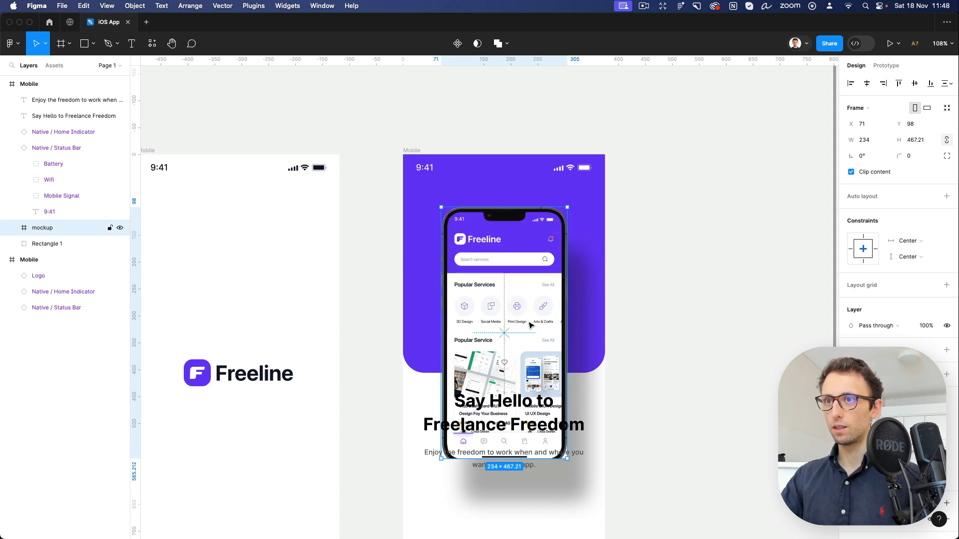
# Try cropping the mockup frame to a height of 308 at the purple header's lower edge, and compare it with its shadow hidden.
pyautogui.scroll(-2, 503, 440)
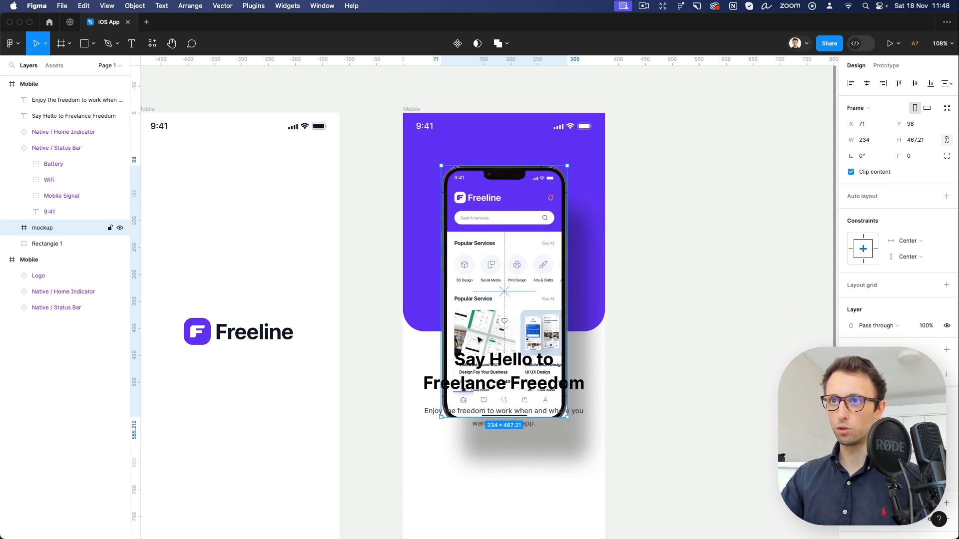
pyautogui.moveTo(503, 416); pyautogui.dragTo(489, 331)
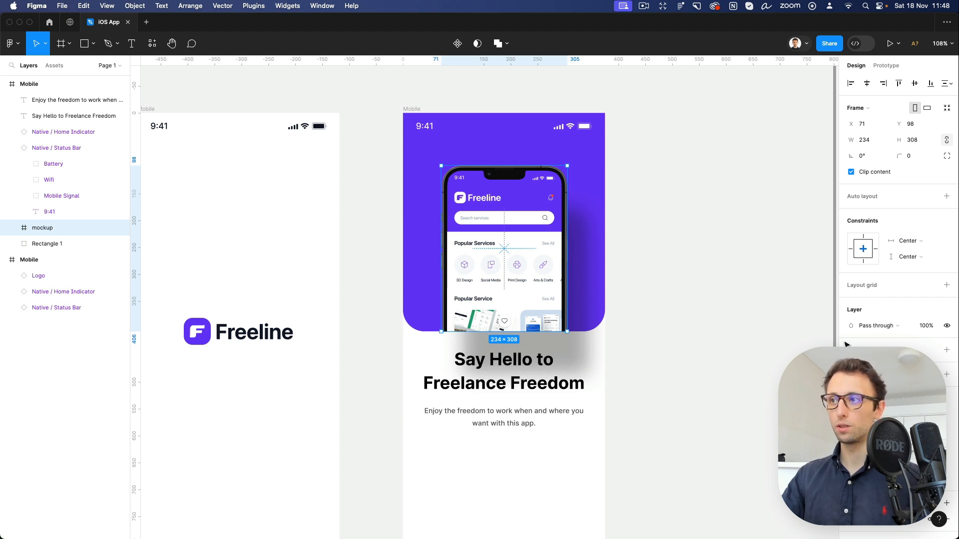
pyautogui.scroll(-2, 845, 344)
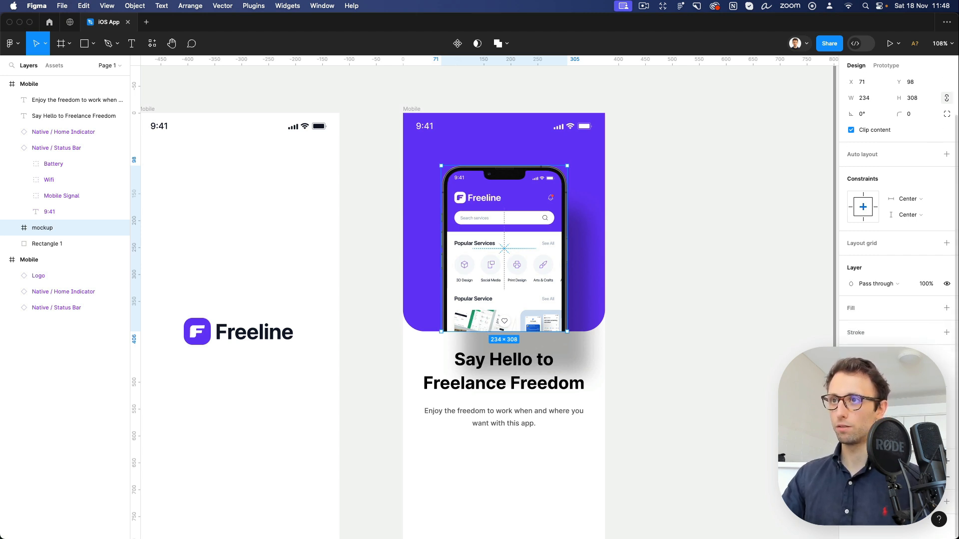
pyautogui.click(932, 477)
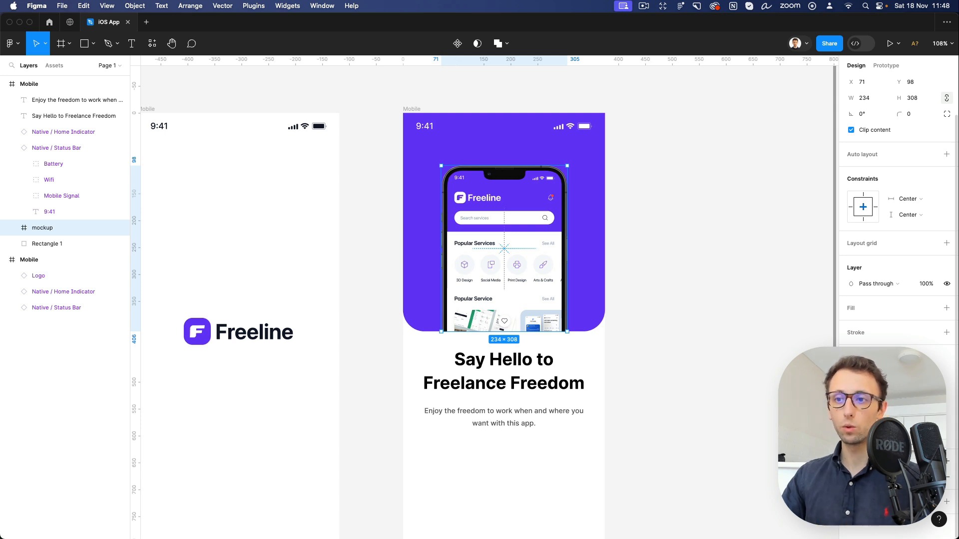
pyautogui.click(932, 478)
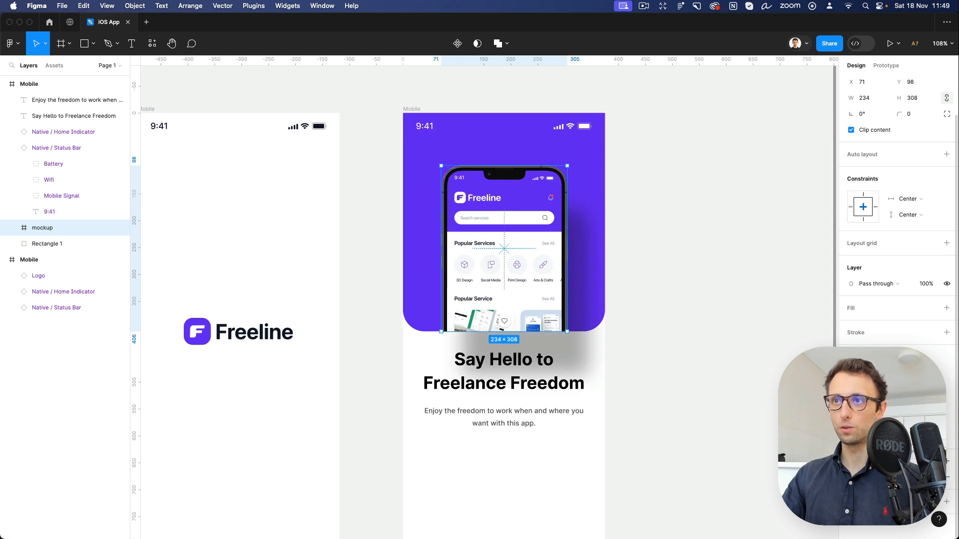
pyautogui.moveTo(503, 331); pyautogui.dragTo(504, 417)
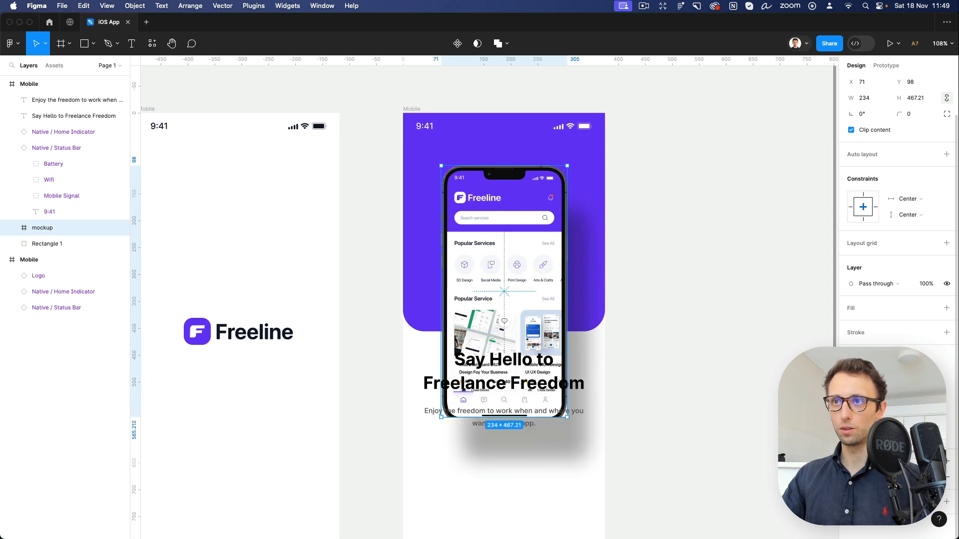
# Duplicate the phone mockup together with the purple rectangle onto the empty canvas beside the onboarding frame.
pyautogui.keyDown('shift'); pyautogui.click(430, 224); pyautogui.keyUp('shift')
pyautogui.moveTo(433, 225); pyautogui.dragTo(824, 219)
pyautogui.hscroll(5, 661, 224)
# Place a duplicate of the copied purple rectangle exactly over it at X 742, Y -407, and use it to mask the mockup's screen.
pyautogui.click(773, 223)
pyautogui.click(707, 220)
pyautogui.hscroll(4, 824, 218)
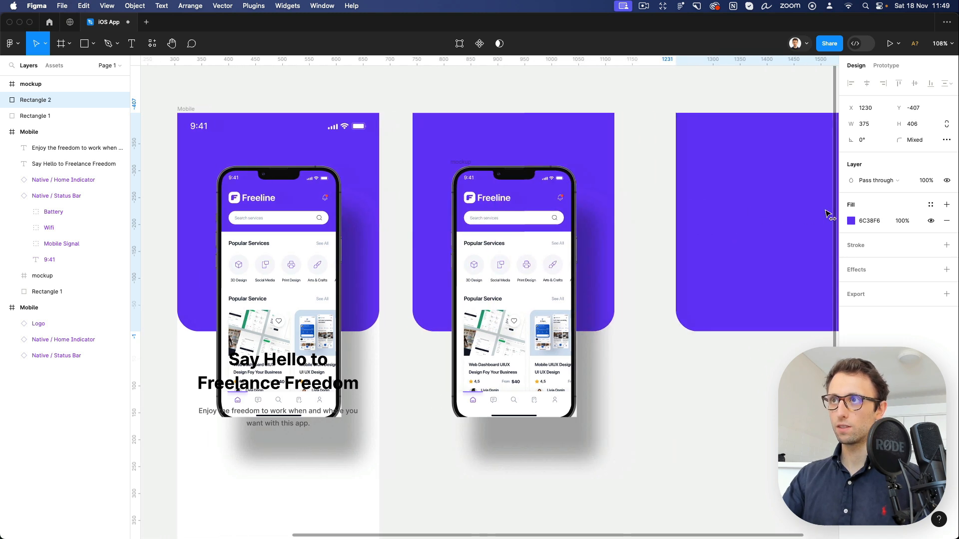
pyautogui.moveTo(691, 220); pyautogui.dragTo(572, 149)
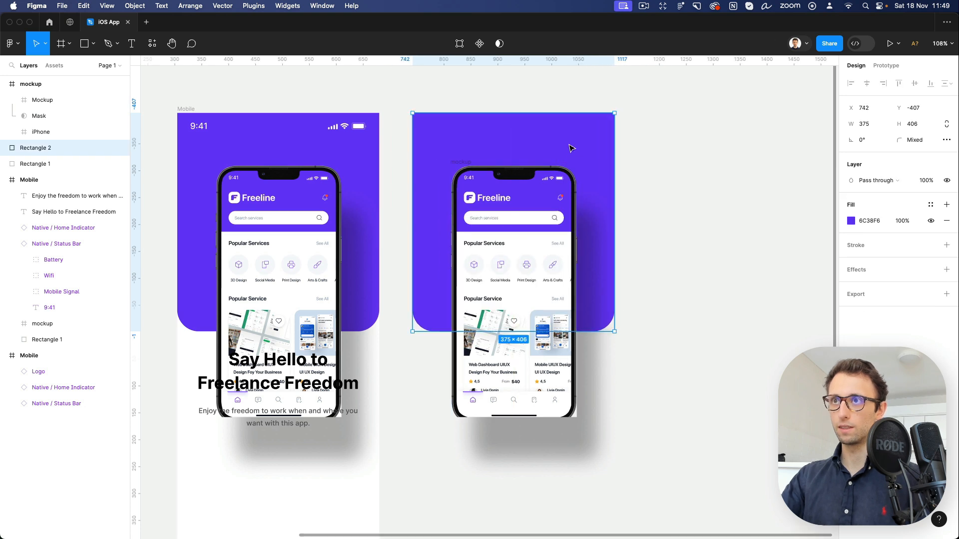
pyautogui.keyDown('shift'); pyautogui.click(544, 220); pyautogui.keyUp('shift')
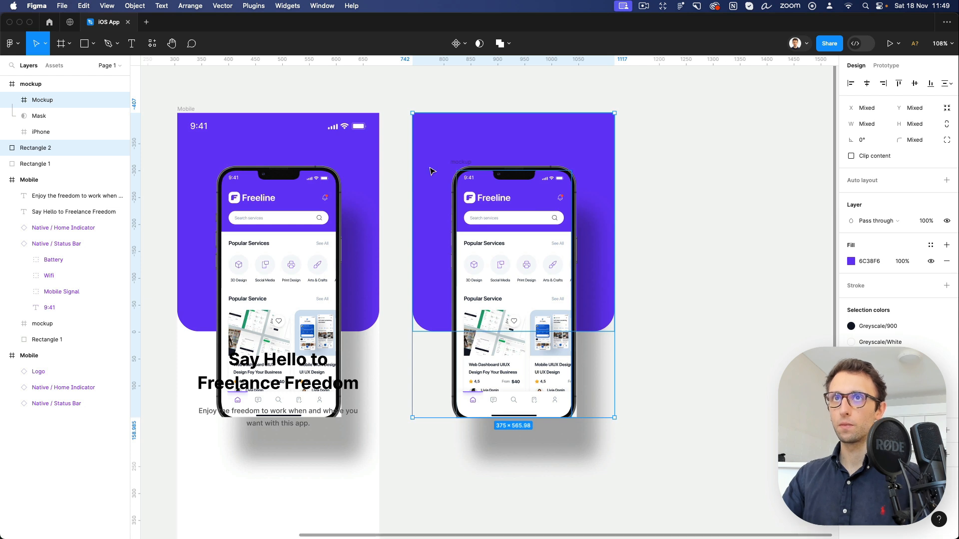
pyautogui.click(480, 44)
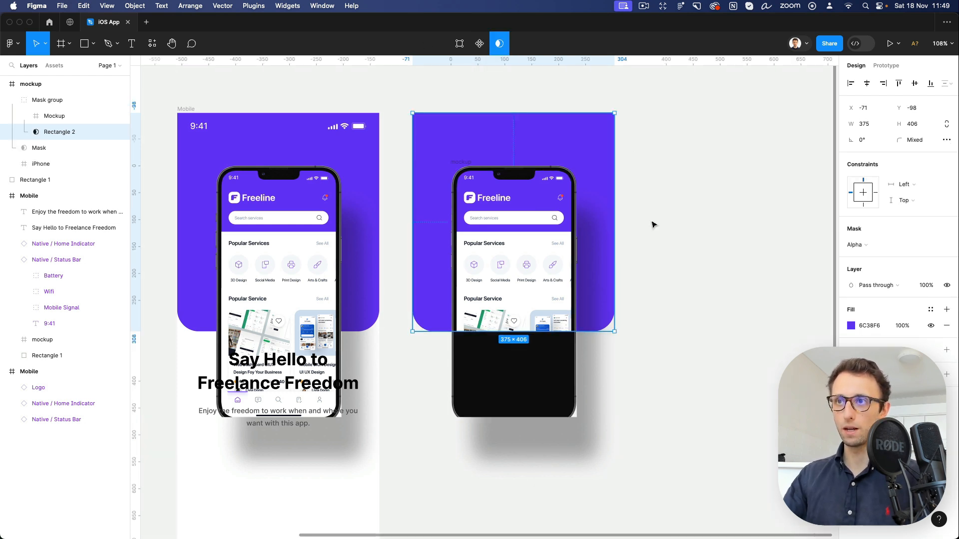
# Test-move the mask group on the duplicated mockup, and undo the masking of its screen.
pyautogui.click(483, 245)
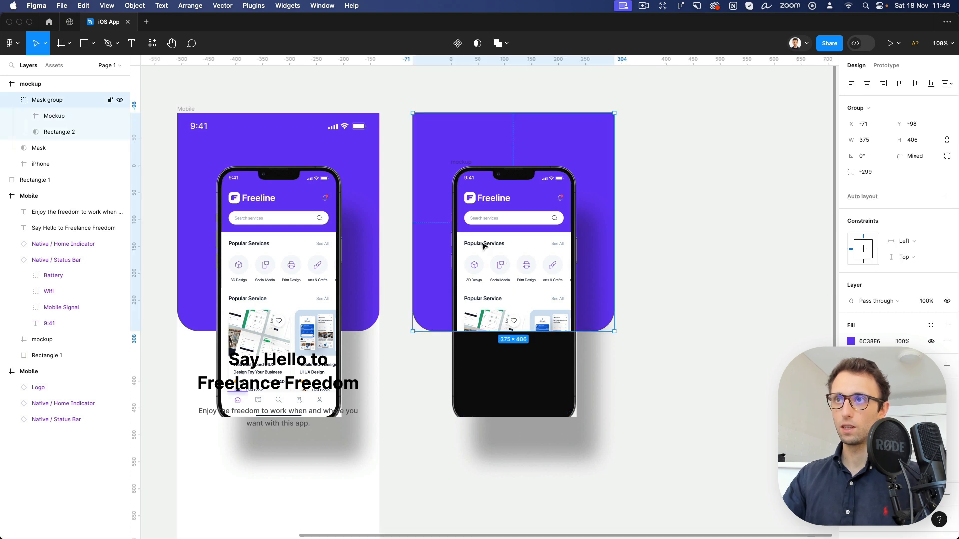
pyautogui.moveTo(483, 245); pyautogui.dragTo(599, 242)
pyautogui.press('super+z')
pyautogui.click(695, 203)
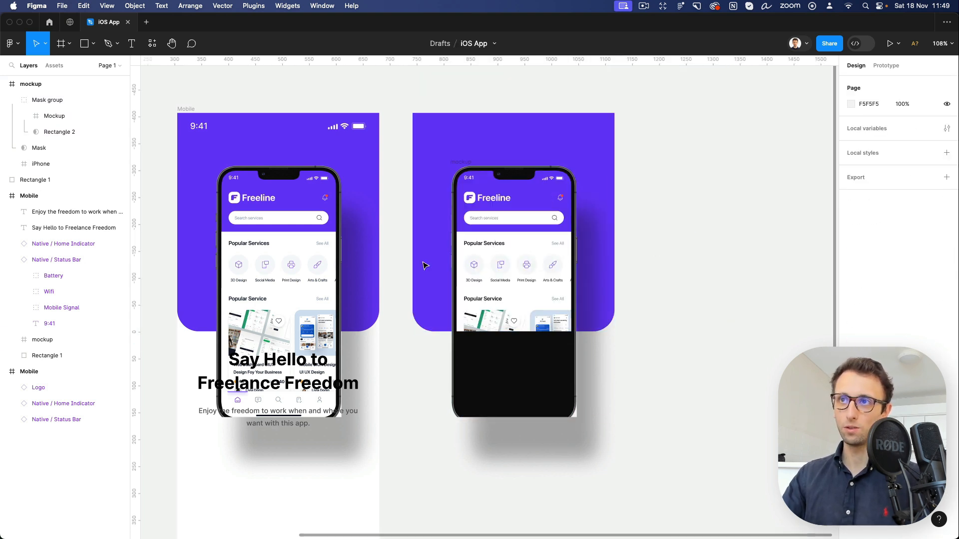
pyautogui.click(497, 305)
pyautogui.doubleClick(497, 304)
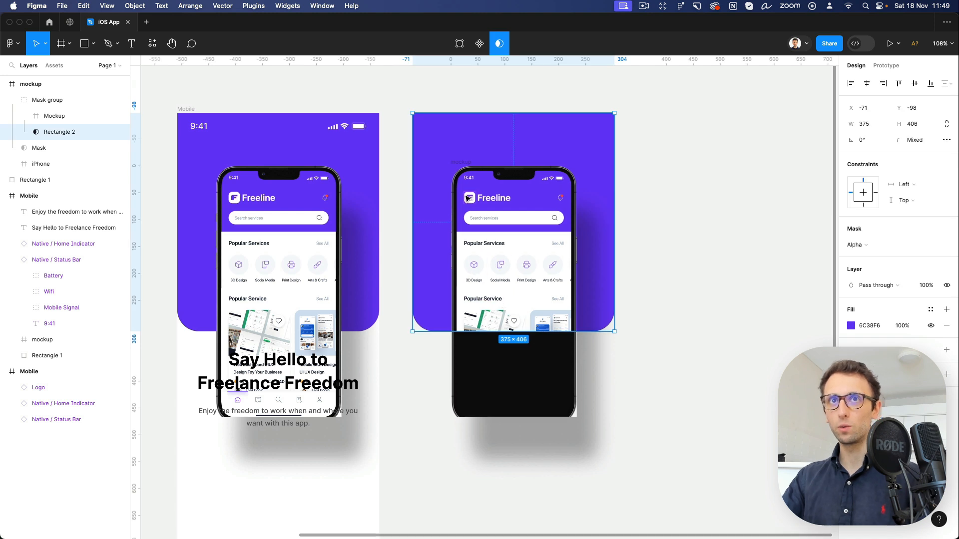
pyautogui.press('super+z')
pyautogui.click(602, 377)
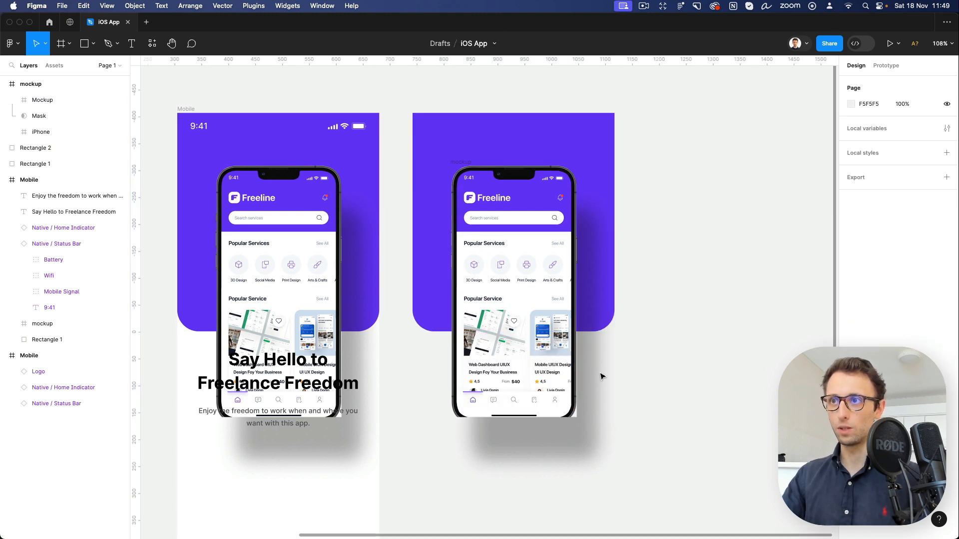
# Try deleting the duplicate purple rectangle and moving the remaining one away from the mockup, and undo these changes.
pyautogui.press('super+z')
pyautogui.press('super+z')
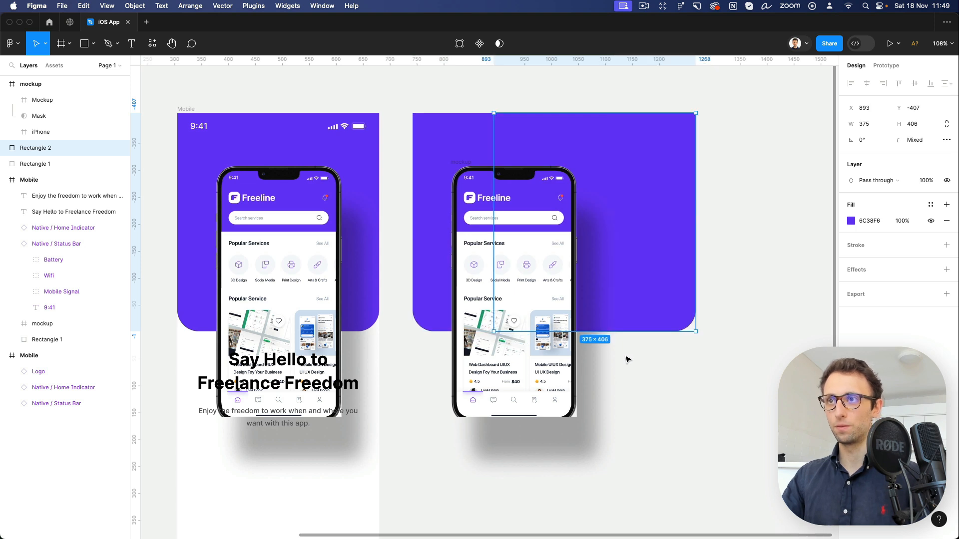
pyautogui.press('Delete')
pyautogui.click(608, 299)
pyautogui.moveTo(595, 283); pyautogui.dragTo(684, 277)
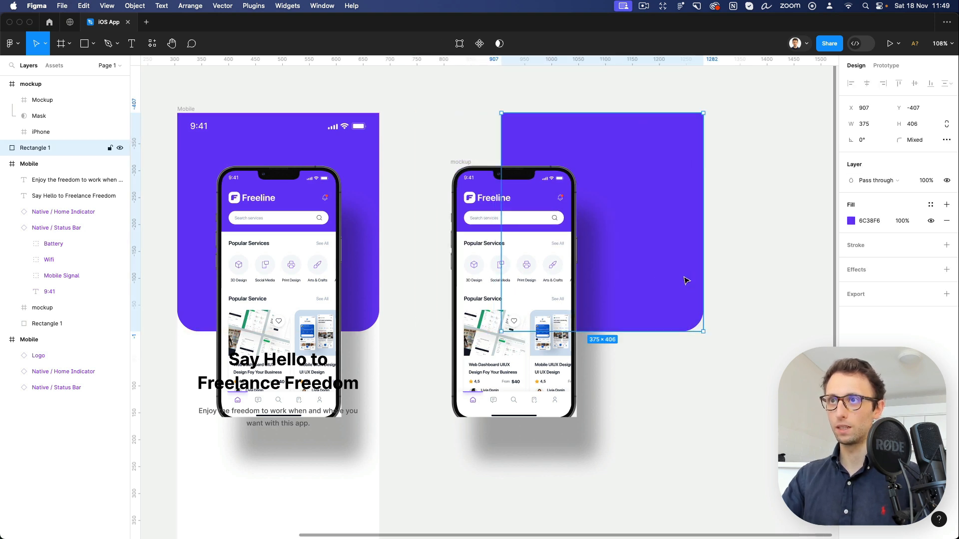
pyautogui.press('super+z')
pyautogui.moveTo(607, 263)
pyautogui.mouseDown()
pyautogui.moveTo(726, 263)
pyautogui.moveTo(586, 260)
pyautogui.moveTo(595, 259)
pyautogui.mouseUp()
# Group the duplicated mockup's screen, mask and iPhone layers, and mask the group with the duplicate purple rectangle.
pyautogui.moveTo(625, 369); pyautogui.dragTo(446, 444)
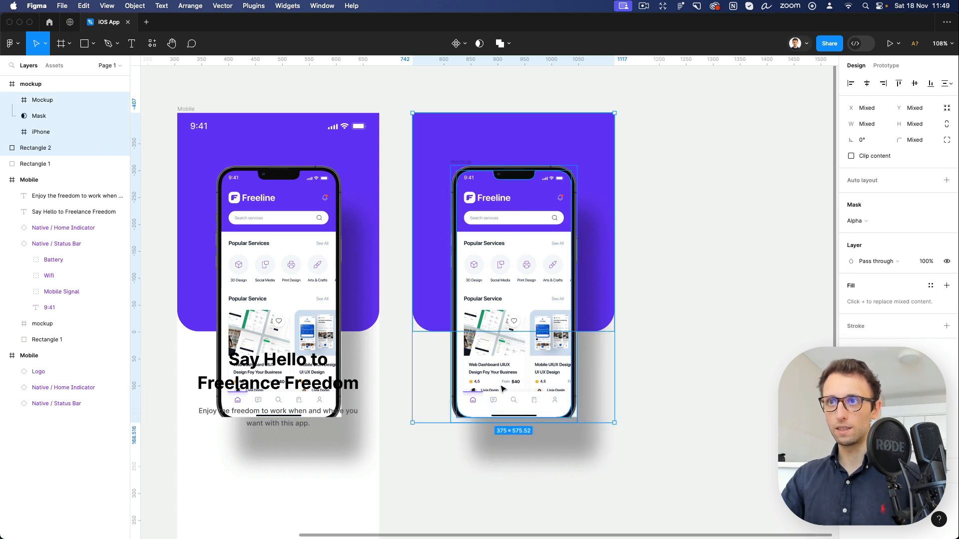
pyautogui.keyDown('shift'); pyautogui.click(428, 308); pyautogui.keyUp('shift')
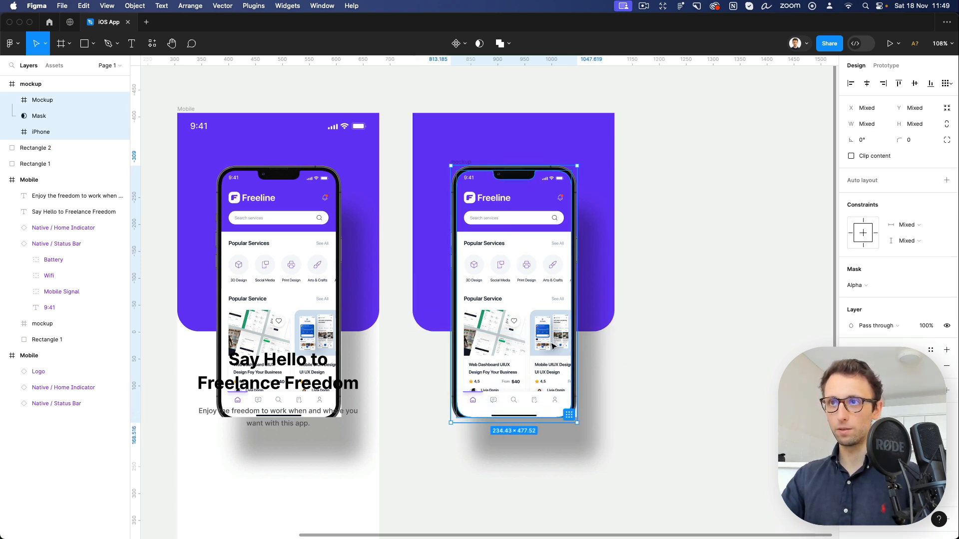
pyautogui.press('super+g')
pyautogui.keyDown('shift'); pyautogui.click(436, 275); pyautogui.keyUp('shift')
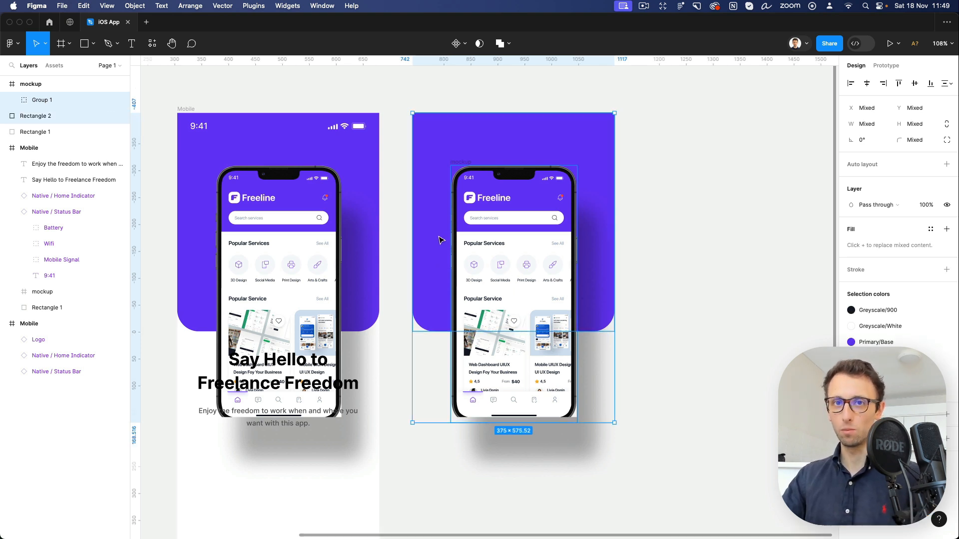
pyautogui.click(478, 44)
# Try moving the masked mockup sideways to test the mask, undoing each move.
pyautogui.moveTo(551, 242); pyautogui.dragTo(684, 242)
pyautogui.press('super+z')
pyautogui.press('Escape')
pyautogui.moveTo(538, 251); pyautogui.dragTo(689, 245)
pyautogui.press('super+z')
pyautogui.press('Escape')
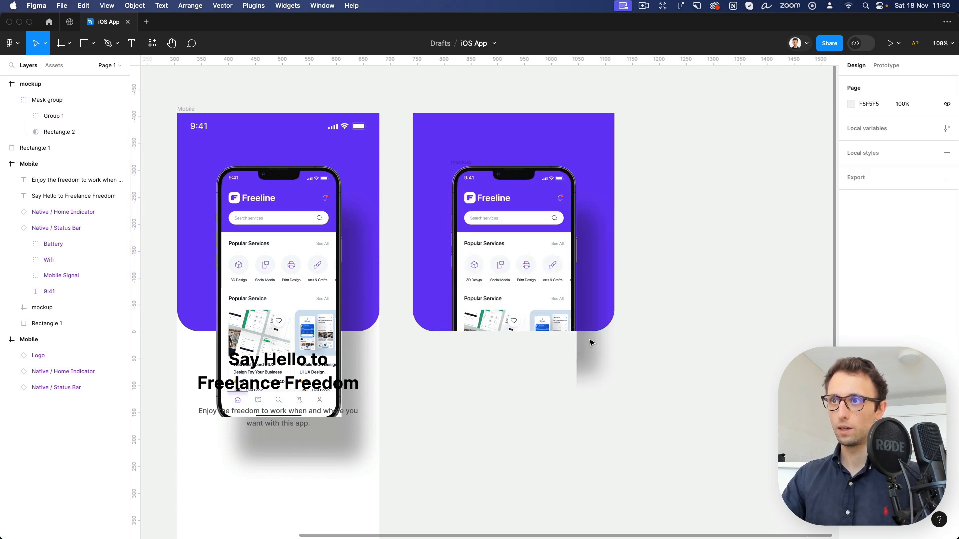
# Examine the duplicated mockup's layers: the purple rectangle, the mask rectangle, the nested group and the mask group.
pyautogui.rightClick(580, 352)
pyautogui.press('Escape')
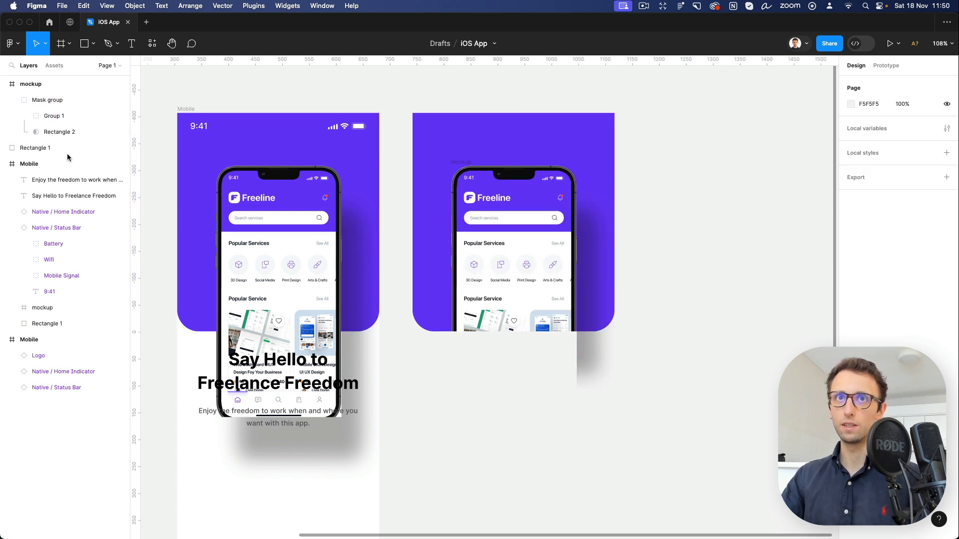
pyautogui.click(35, 152)
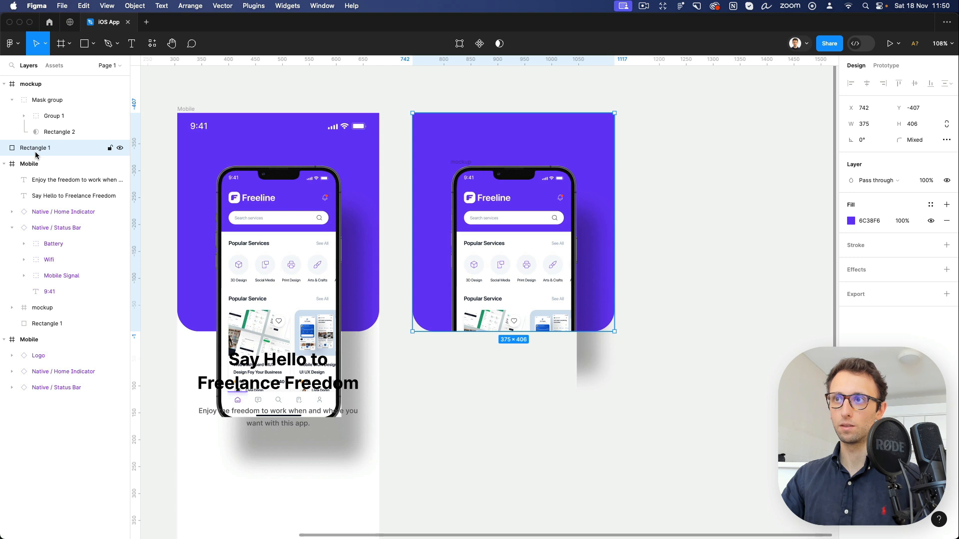
pyautogui.click(51, 130)
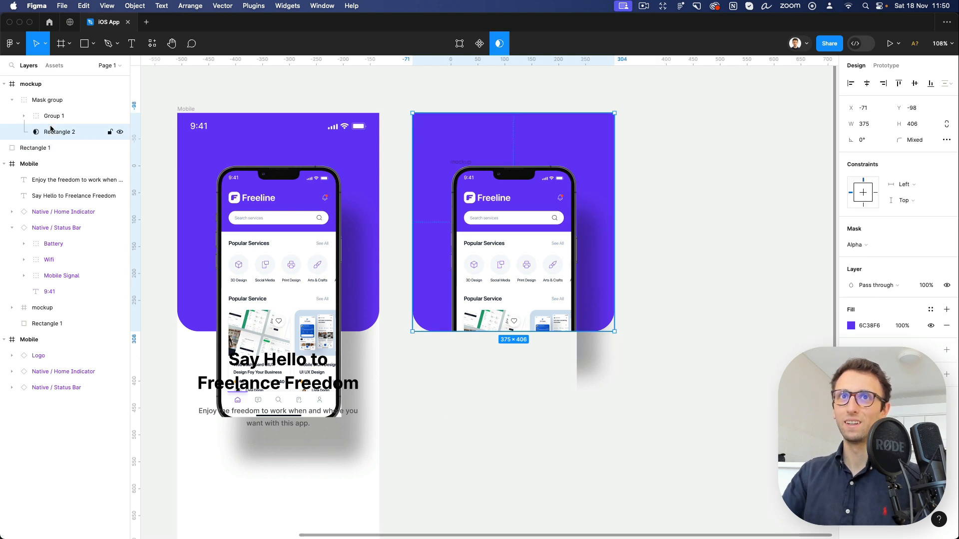
pyautogui.click(37, 119)
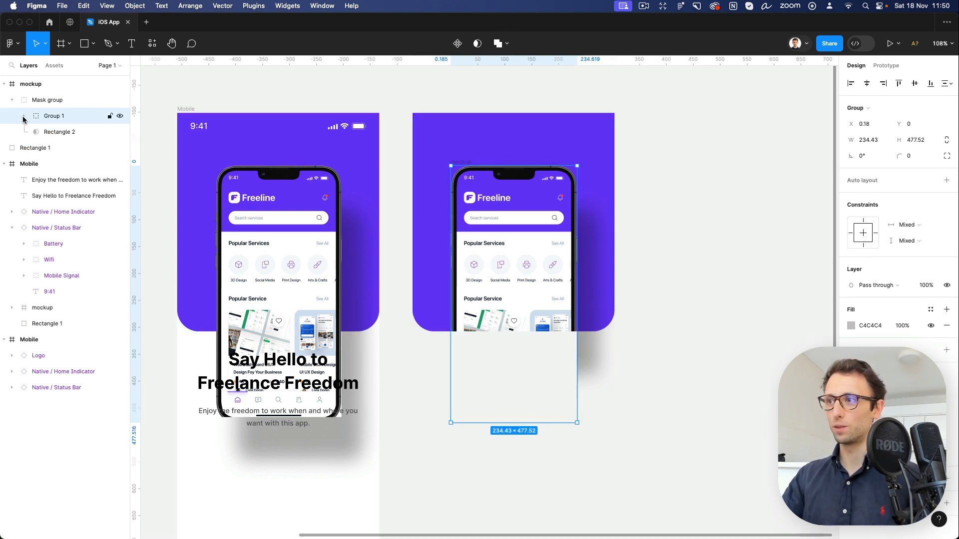
pyautogui.moveTo(509, 243); pyautogui.dragTo(523, 142)
pyautogui.press('super+z')
pyautogui.click(44, 103)
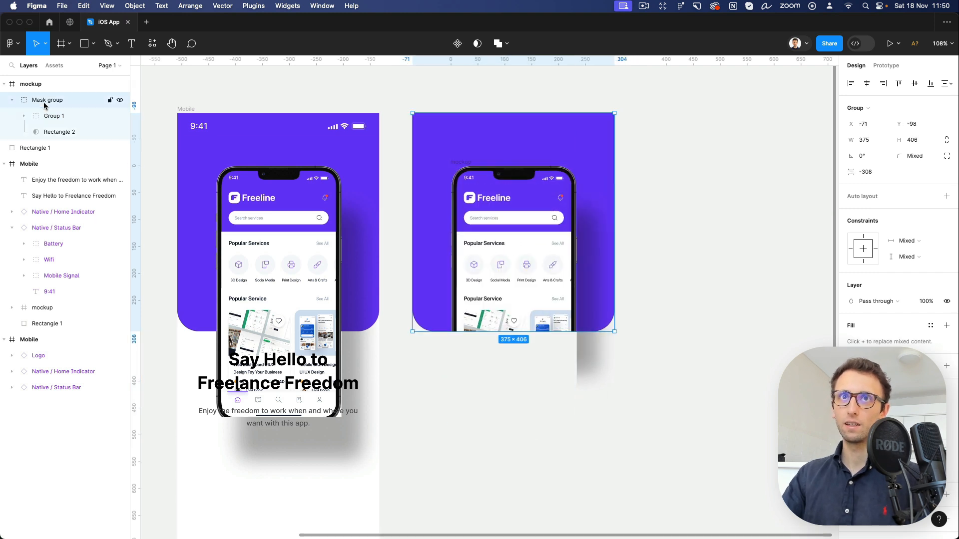
# Crop the duplicated mockup frame to a height of 308 at the purple header's lower edge and hide its drop shadow.
pyautogui.click(25, 87)
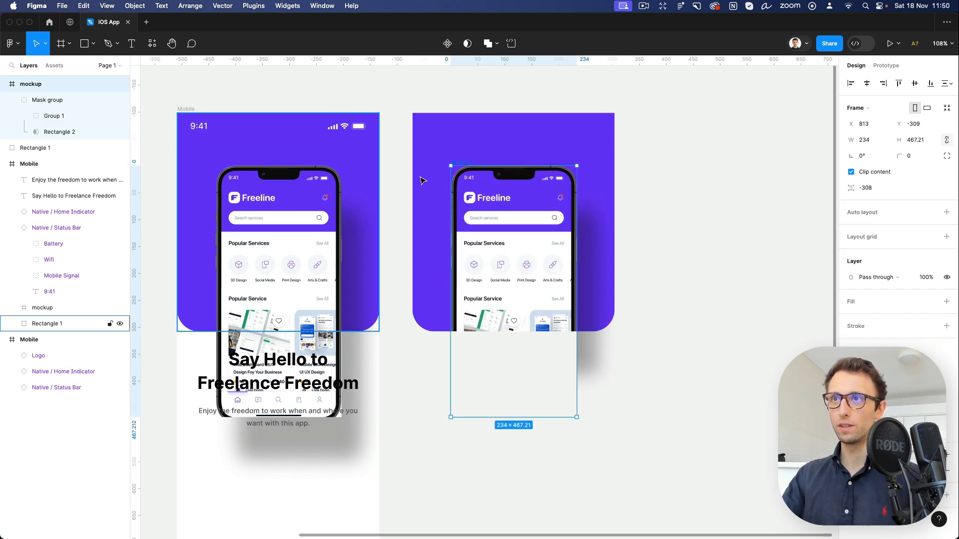
pyautogui.moveTo(509, 210); pyautogui.dragTo(507, 180)
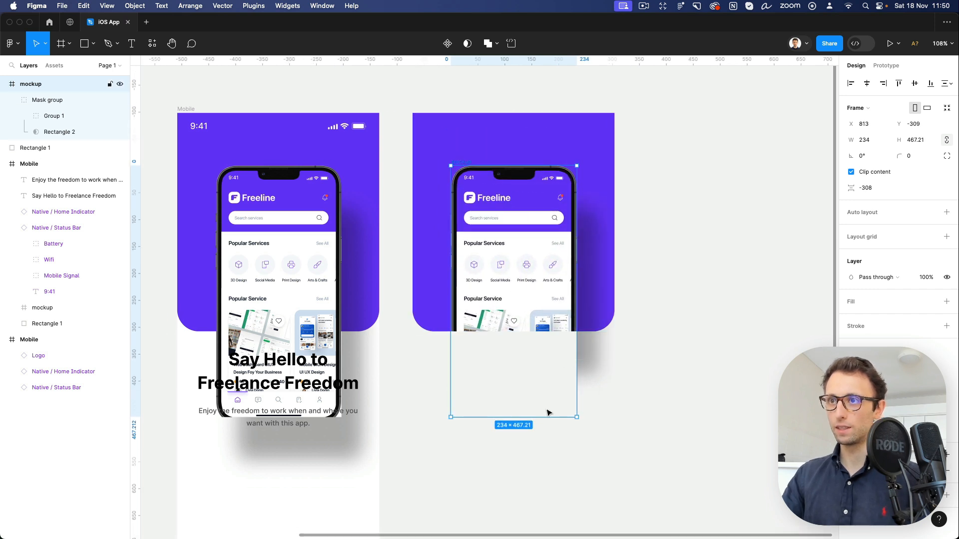
pyautogui.moveTo(548, 417); pyautogui.dragTo(546, 332)
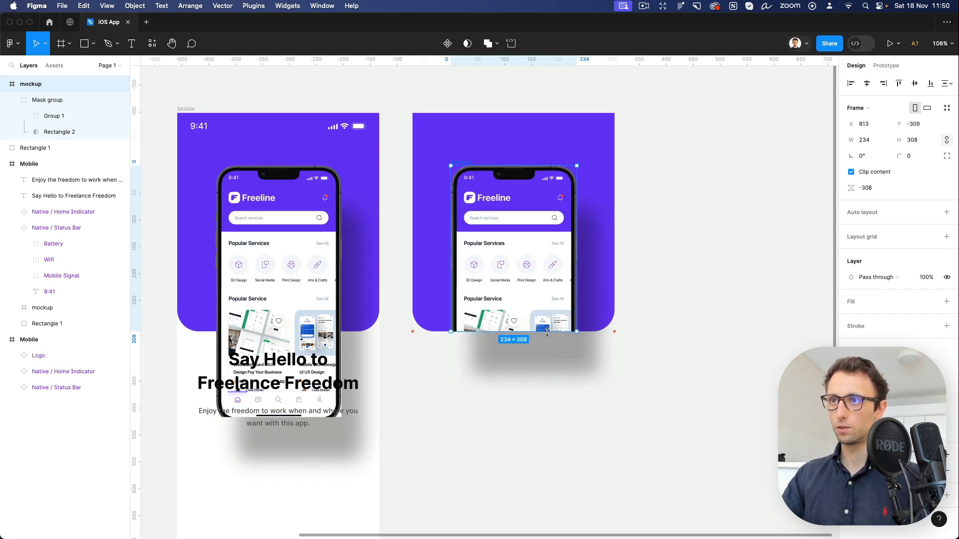
pyautogui.click(934, 470)
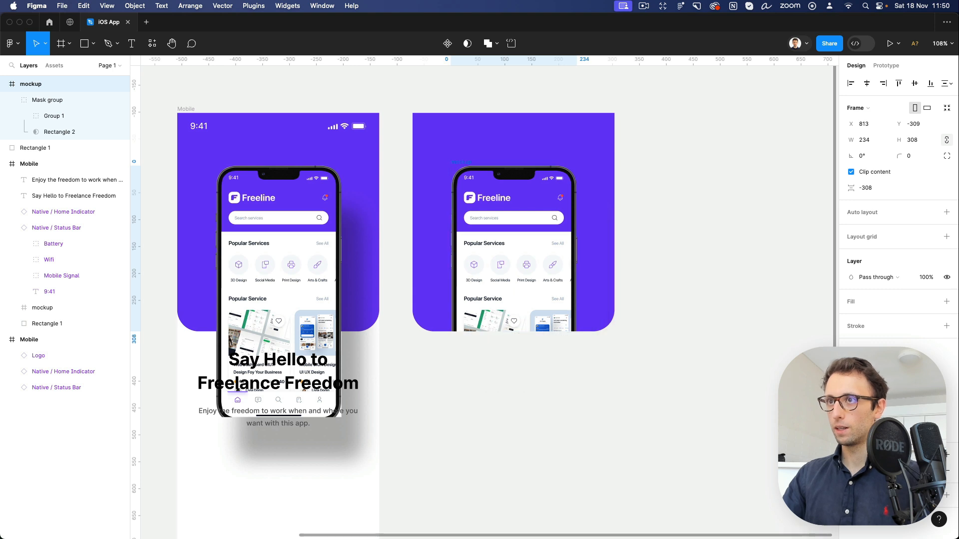
pyautogui.click(692, 359)
pyautogui.scroll(-1, 684, 355)
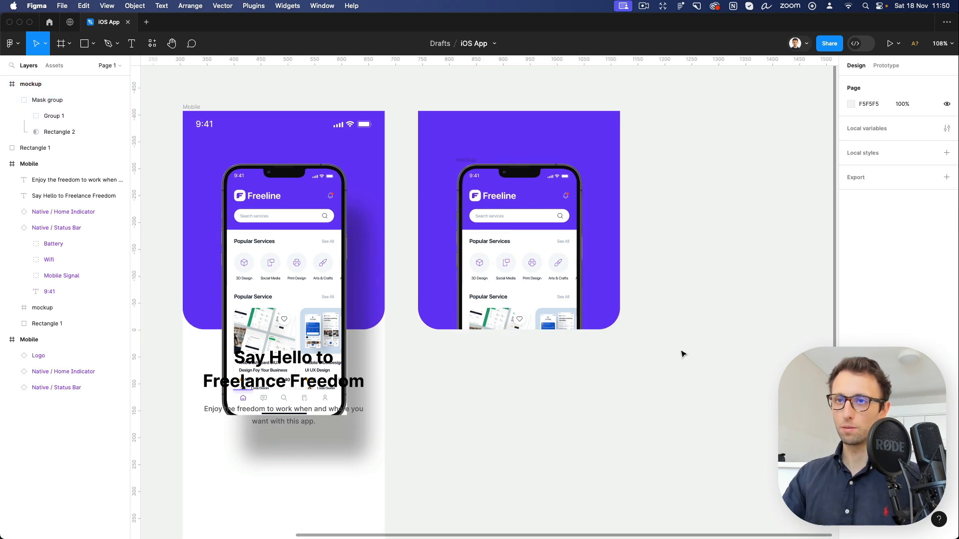
# Crop the onboarding screen's mockup frame to a height of 308 at the purple header's lower edge and remove its drop shadow.
pyautogui.hscroll(-3, 663, 346)
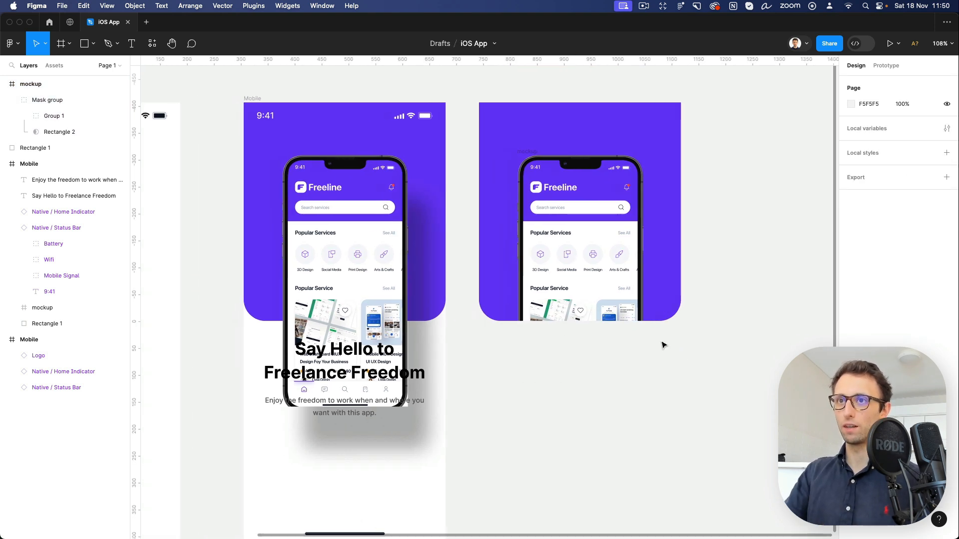
pyautogui.click(380, 315)
pyautogui.moveTo(383, 414); pyautogui.dragTo(377, 320)
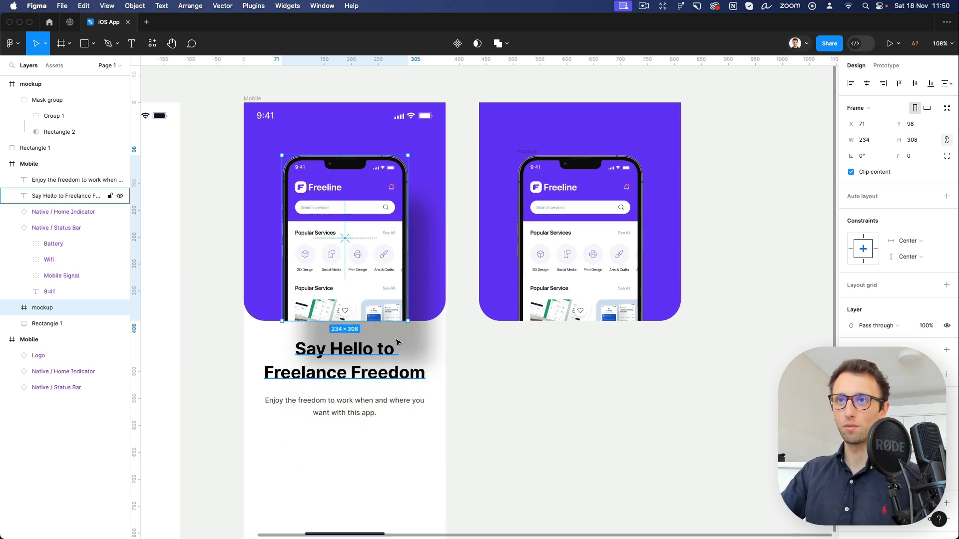
pyautogui.scroll(-2, 948, 405)
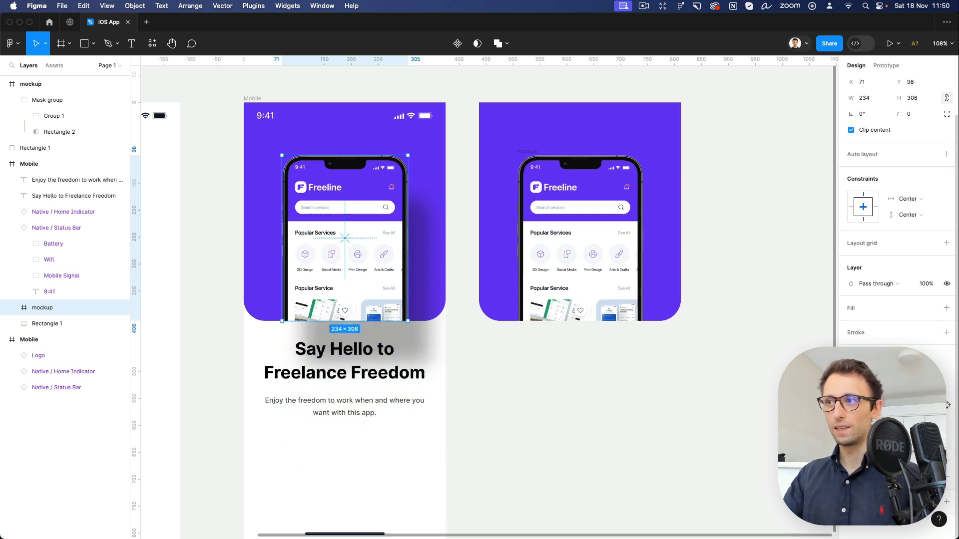
pyautogui.click(851, 477)
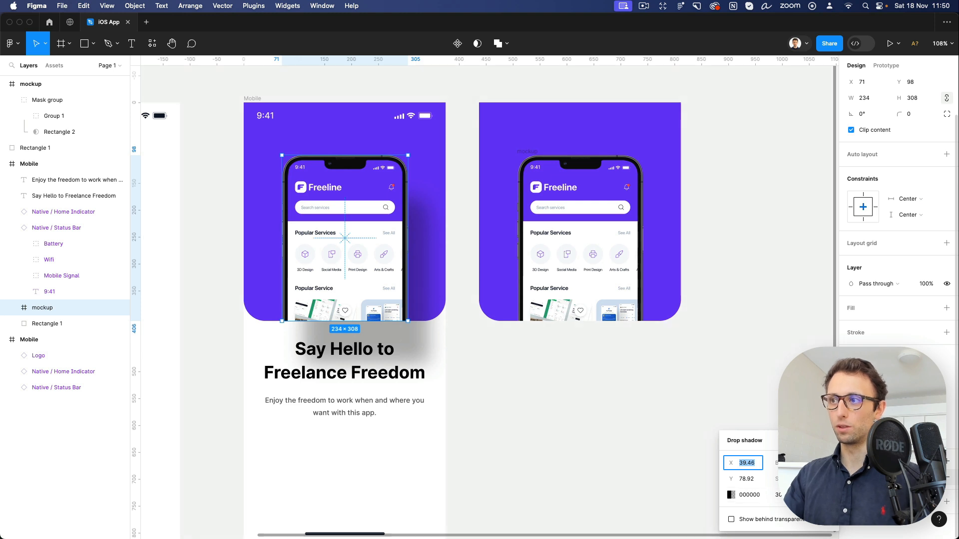
pyautogui.click(947, 477)
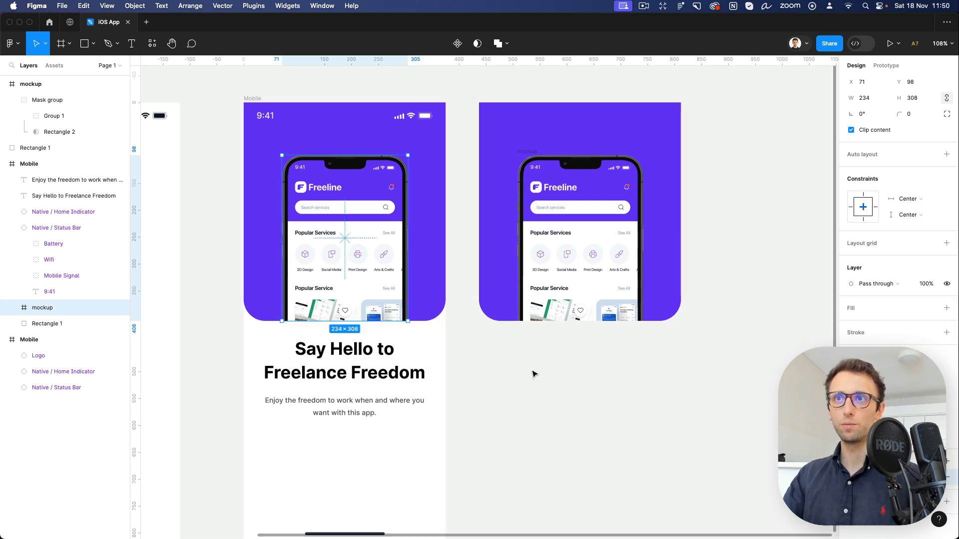
# Review the onboarding screen's cropped mockup alongside the splash screen and the duplicated header.
pyautogui.click(532, 373)
pyautogui.scroll(2, 533, 373)
pyautogui.hscroll(-2, 533, 372)
pyautogui.click(427, 254)
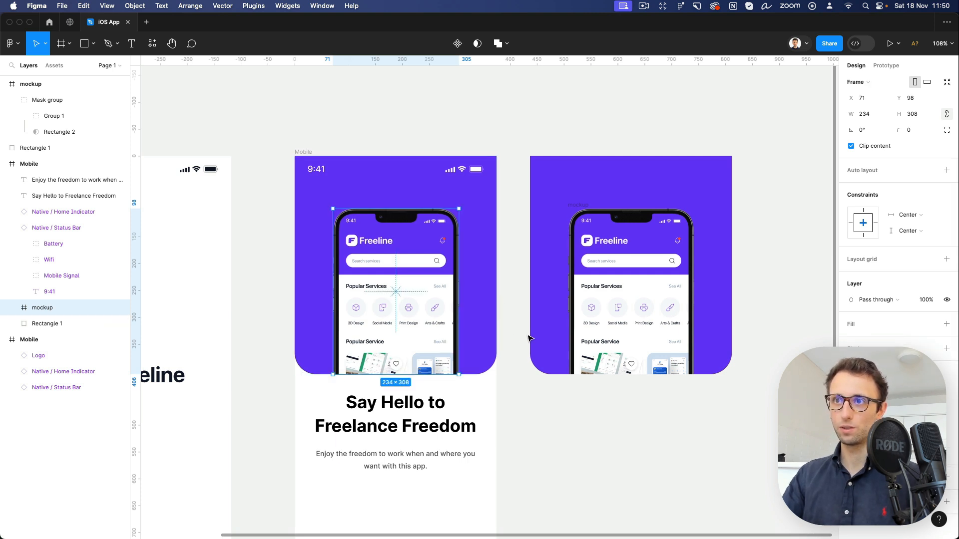
pyautogui.click(520, 379)
pyautogui.hscroll(-4, 453, 306)
pyautogui.scroll(-1, 453, 306)
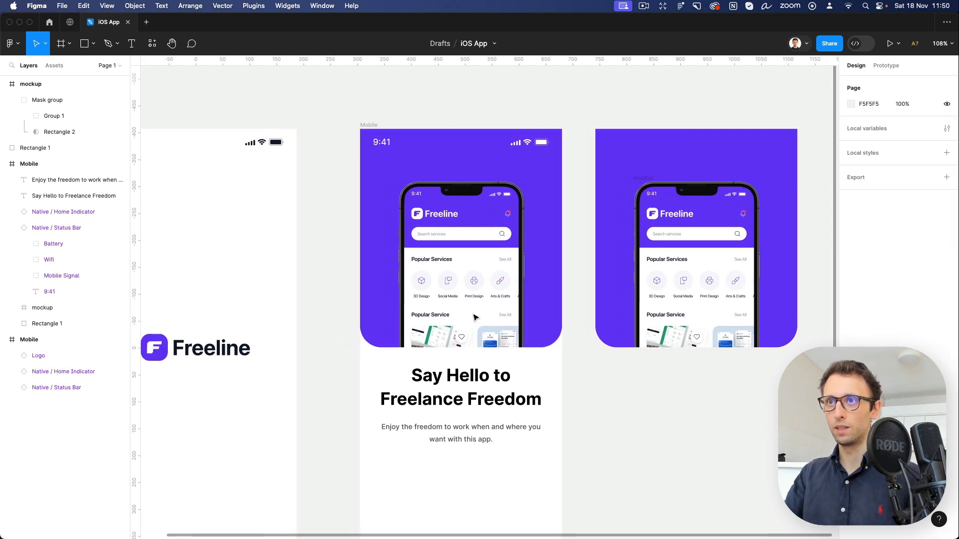
pyautogui.hscroll(2, 587, 378)
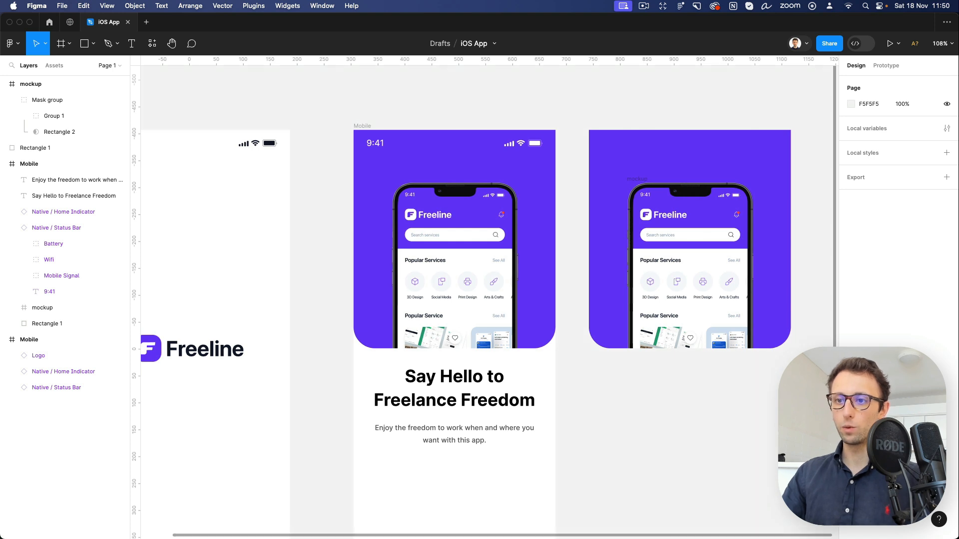
# Add a star-struck emoji as a text layer at the left edge of the onboarding screen's phone mockup.
pyautogui.press('t')
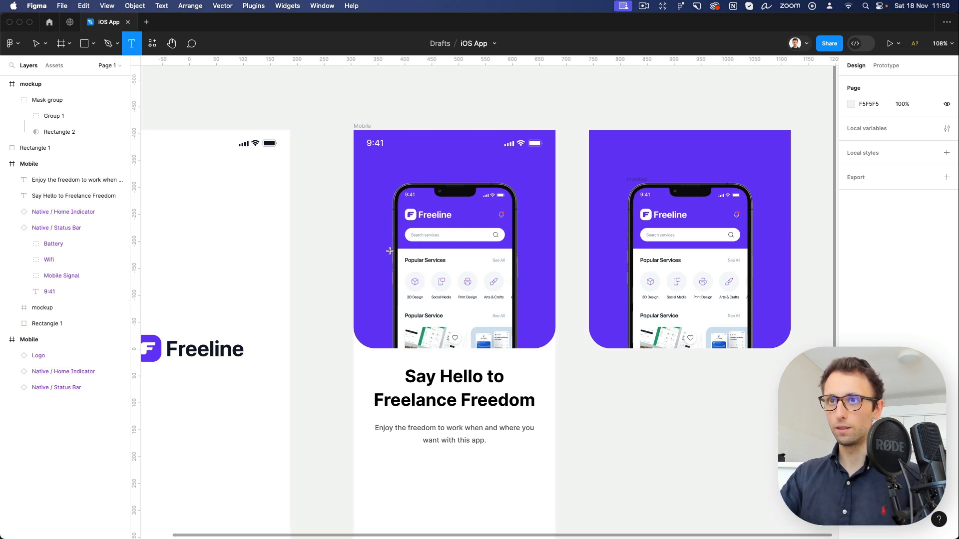
pyautogui.click(394, 272)
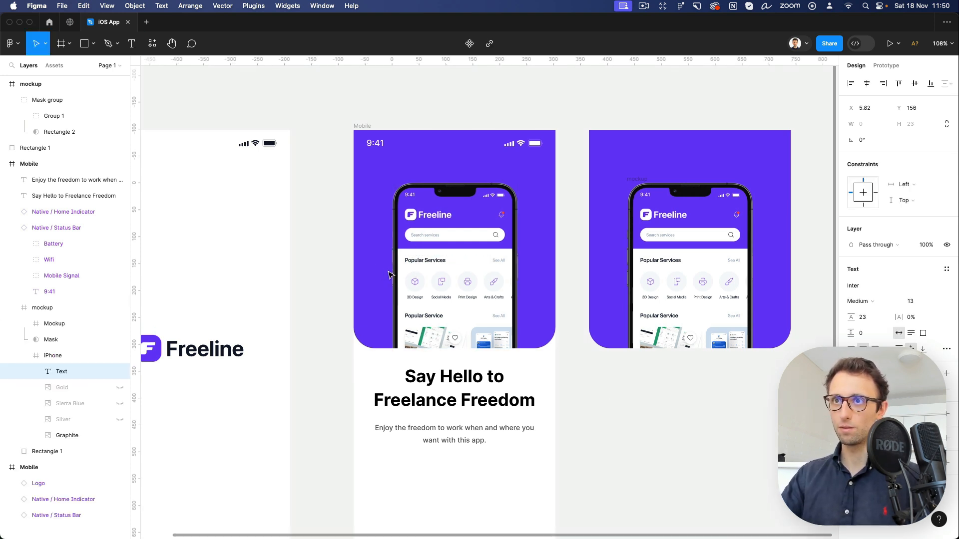
pyautogui.press('ctrl+super+space')
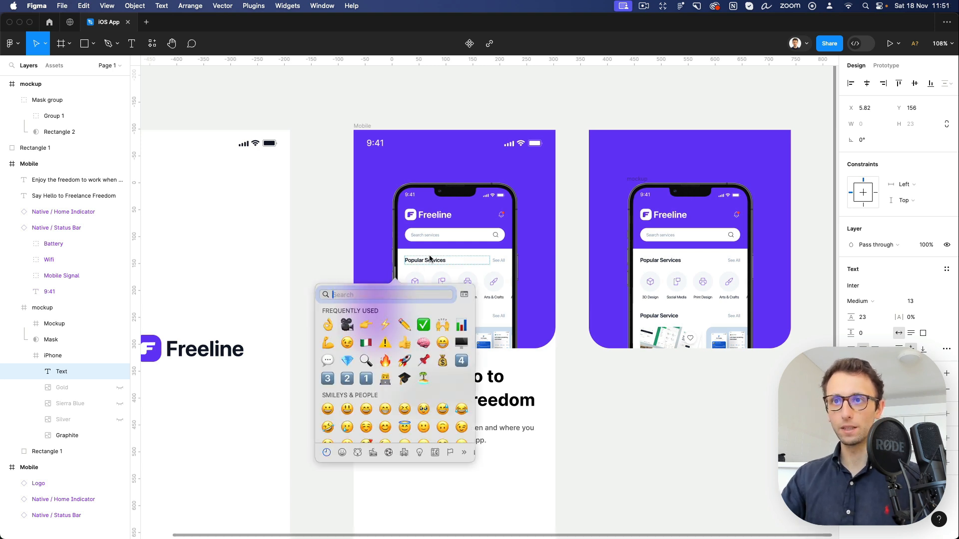
pyautogui.scroll(-5, 428, 354)
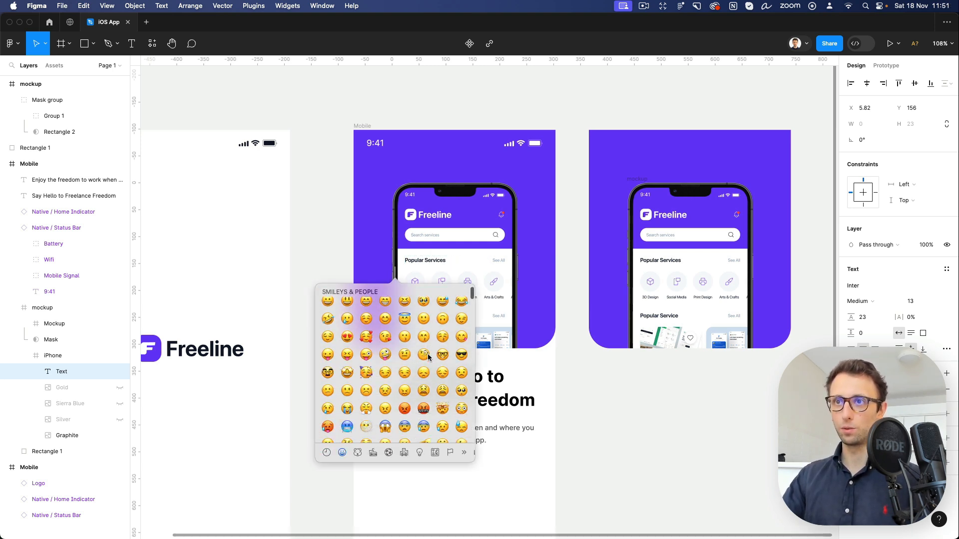
pyautogui.scroll(3, 427, 353)
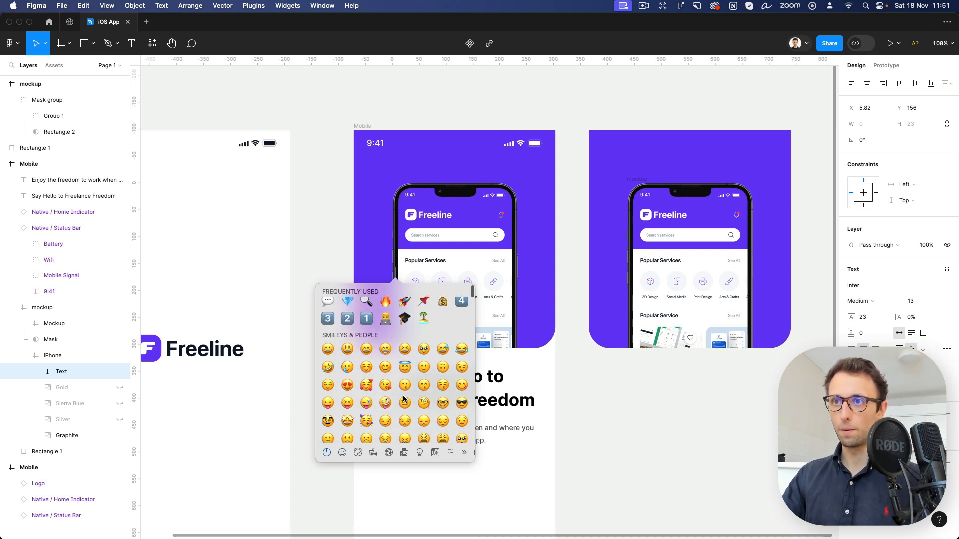
pyautogui.scroll(-5, 403, 399)
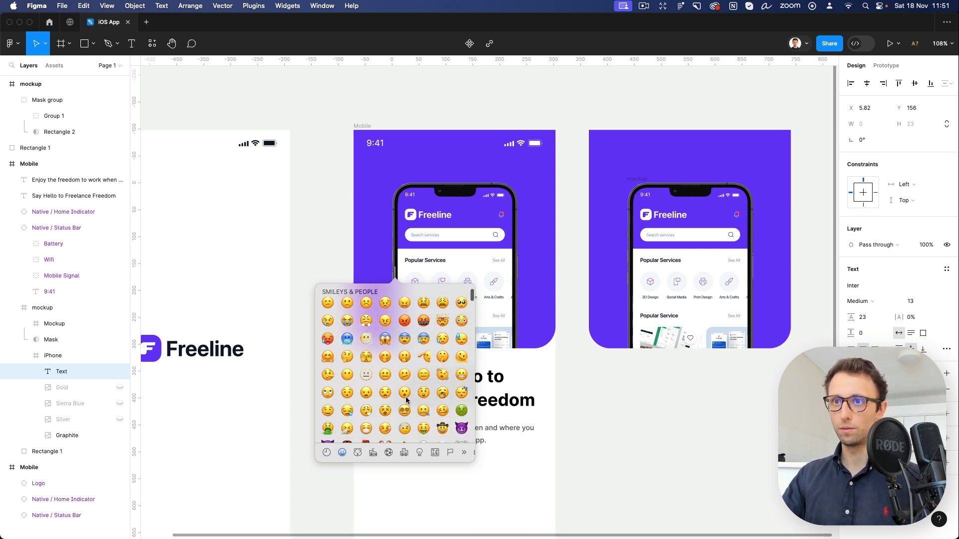
pyautogui.scroll(-6, 406, 398)
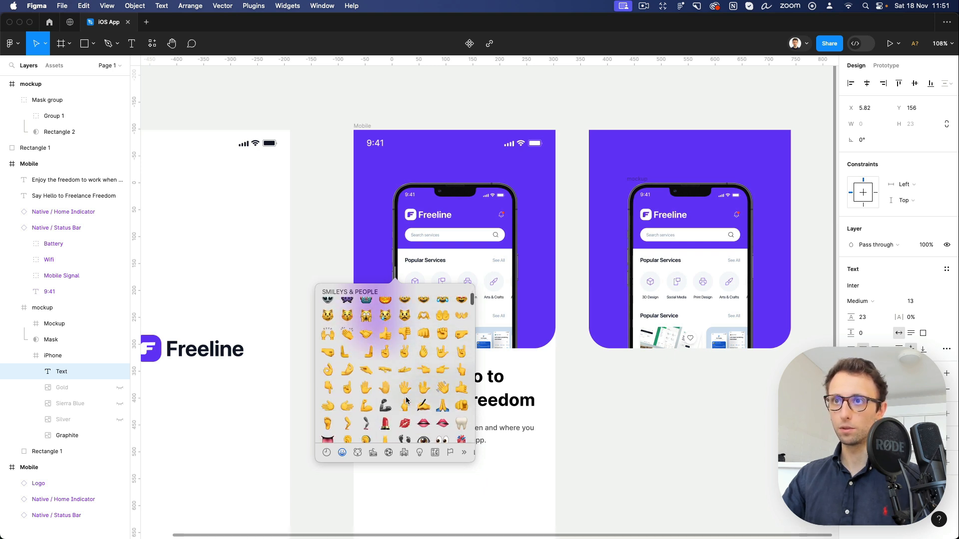
pyautogui.scroll(5, 405, 400)
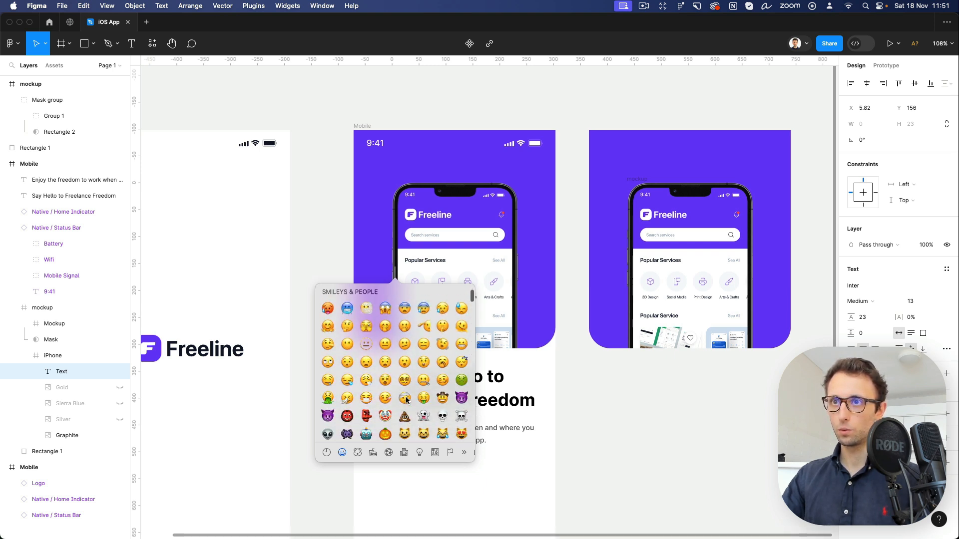
pyautogui.scroll(4, 405, 400)
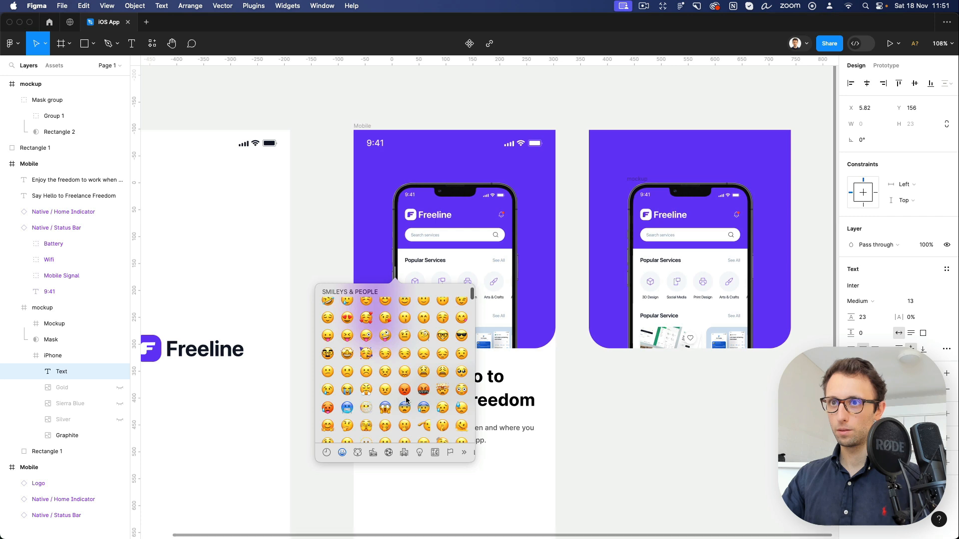
pyautogui.scroll(1, 405, 400)
pyautogui.click(391, 218)
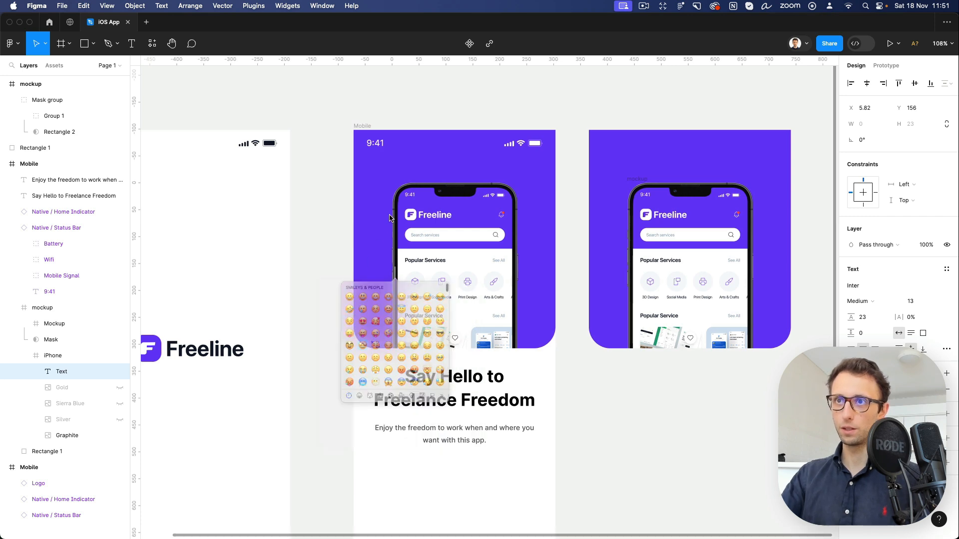
# Move the star-struck emoji onto the purple header left of the phone, scale it to about 77 × 137 and rotate it to about 18°.
pyautogui.scroll(5, 389, 281)
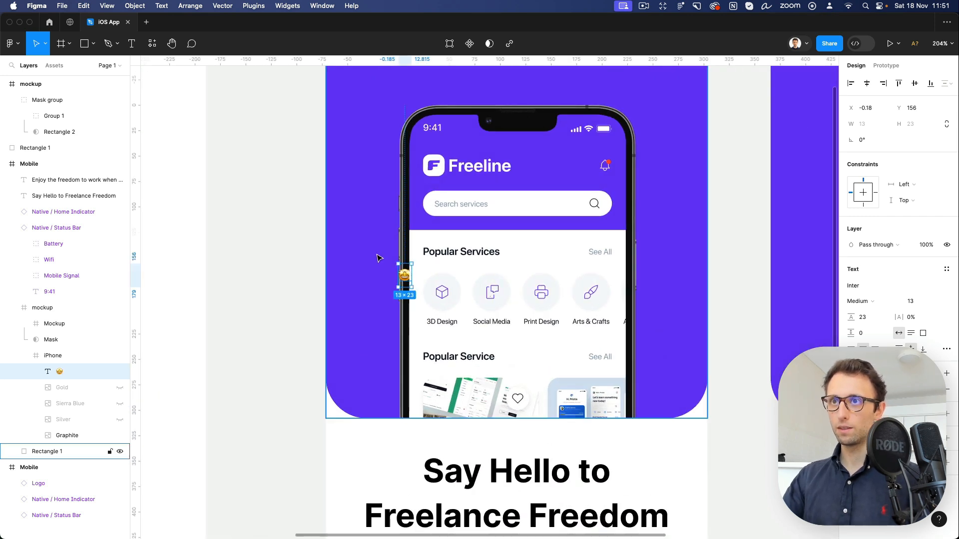
pyautogui.moveTo(409, 274); pyautogui.dragTo(367, 288)
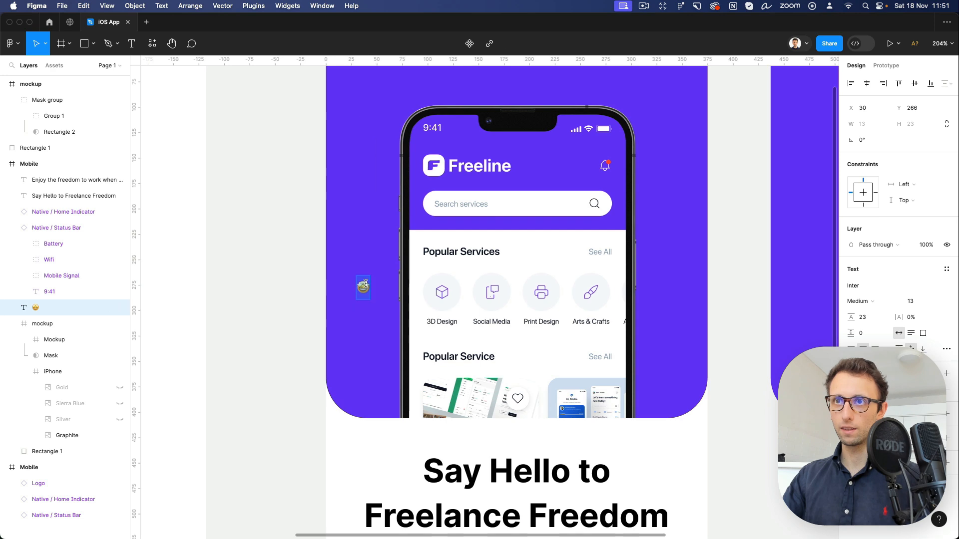
pyautogui.press('k')
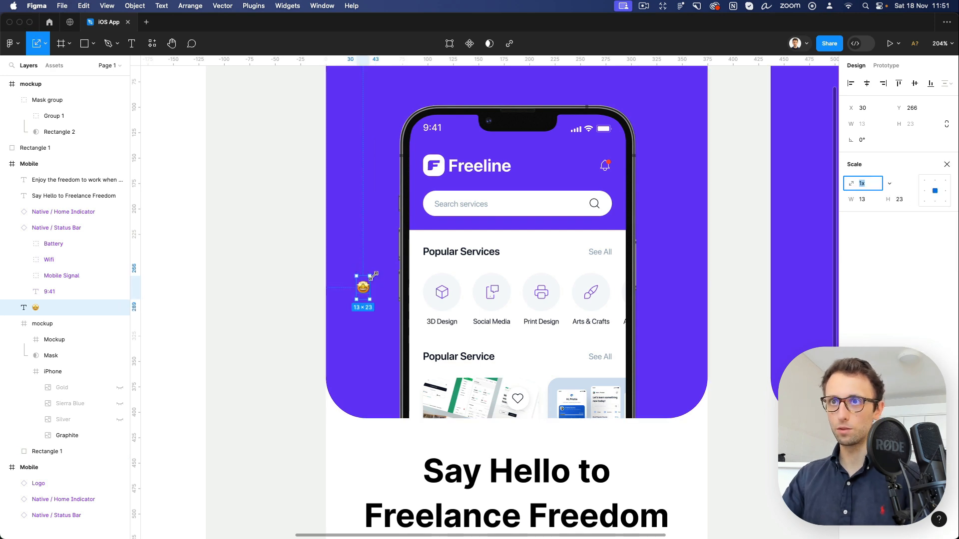
pyautogui.moveTo(372, 275); pyautogui.dragTo(422, 162)
pyautogui.scroll(-5, 438, 197)
# Duplicate the star-struck emoji to the phone's right side and rotate the copy to -30°.
pyautogui.moveTo(407, 220); pyautogui.dragTo(502, 253)
pyautogui.scroll(-5, 410, 263)
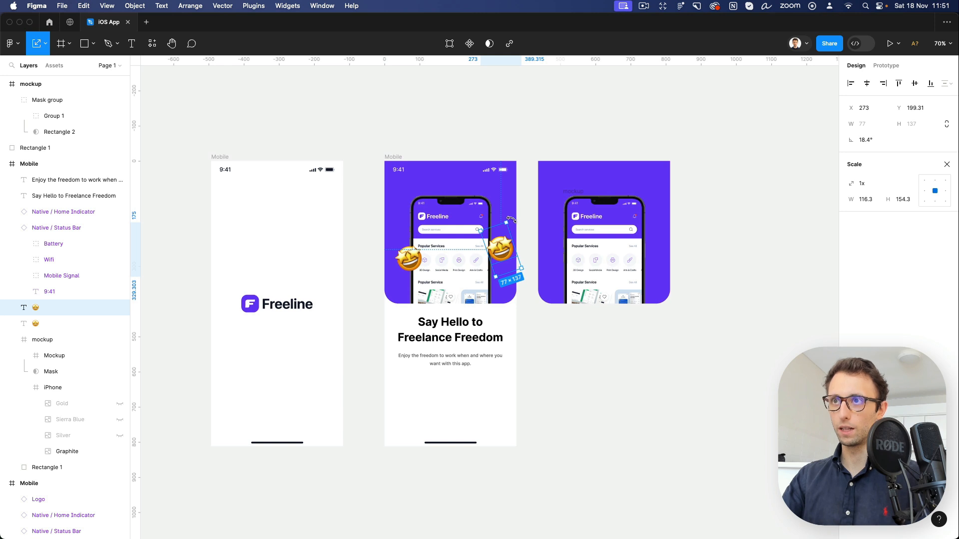
pyautogui.moveTo(511, 220); pyautogui.dragTo(533, 235)
# Nudge the copied emoji left and down over the phone's right edge, to about X 302, Y 216.
pyautogui.hotkey('shift', 'Left')
pyautogui.hotkey('shift', 'Down')
pyautogui.hotkey('shift', 'Down')
pyautogui.hotkey('shift', 'Down')
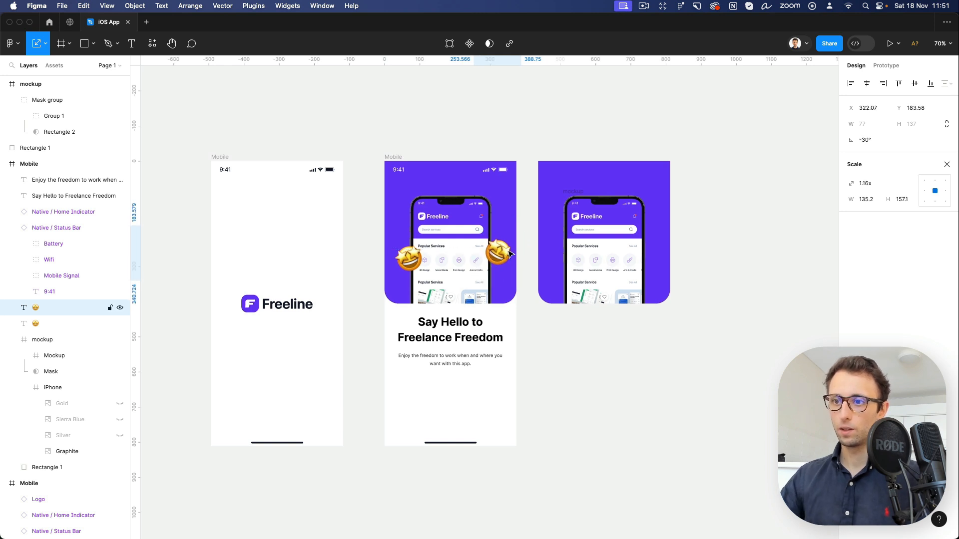
pyautogui.hotkey('shift', 'Left')
pyautogui.hotkey('shift', 'Left')
pyautogui.hotkey('shift', 'Left')
pyautogui.hotkey('shift', 'Down')
pyautogui.hotkey('shift', 'Right')
pyautogui.press('Down')
pyautogui.press('Down')
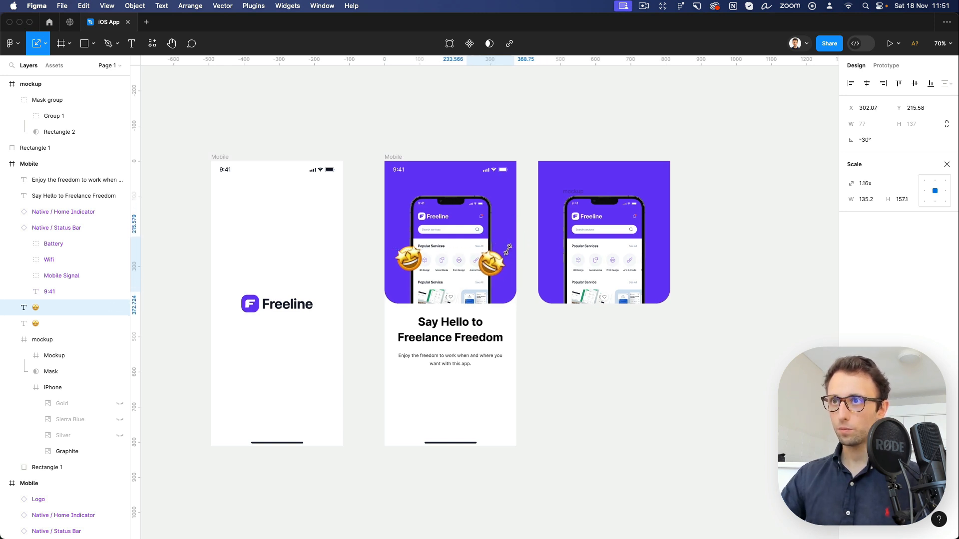
# Reduce the right emoji's font size to 64.
pyautogui.press('v')
pyautogui.click(924, 304)
pyautogui.write('57')
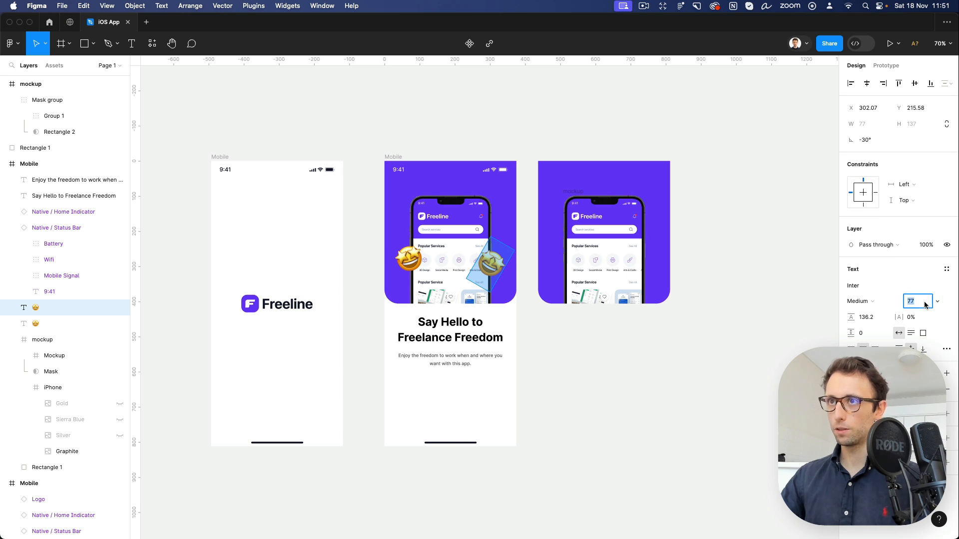
pyautogui.press('Return')
pyautogui.press('Up')
pyautogui.press('Up')
pyautogui.press('Up')
pyautogui.press('Up')
pyautogui.press('Up')
pyautogui.press('Up')
pyautogui.press('Up')
pyautogui.press('Up')
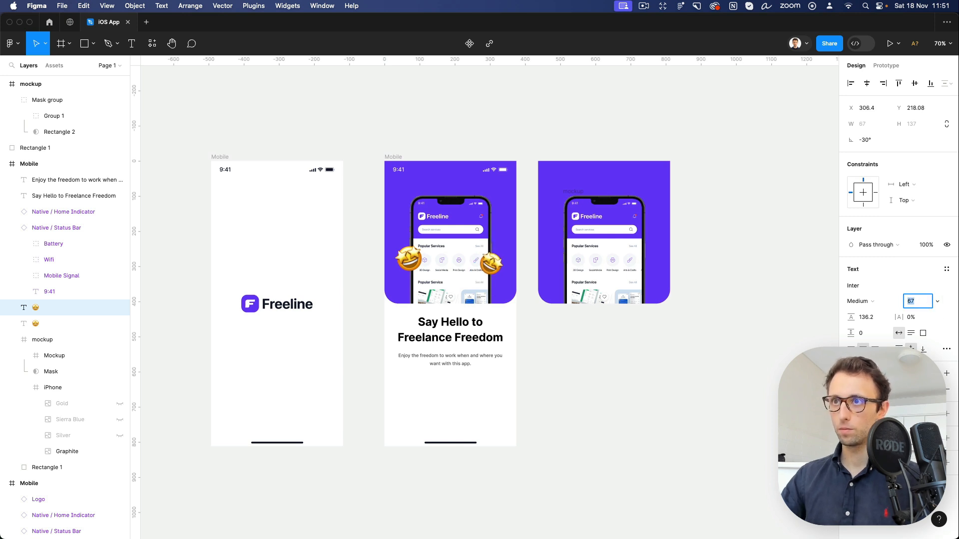
# Replace the right emoji with the smiling face with sunglasses and rotate it to about -15°.
pyautogui.doubleClick(500, 260)
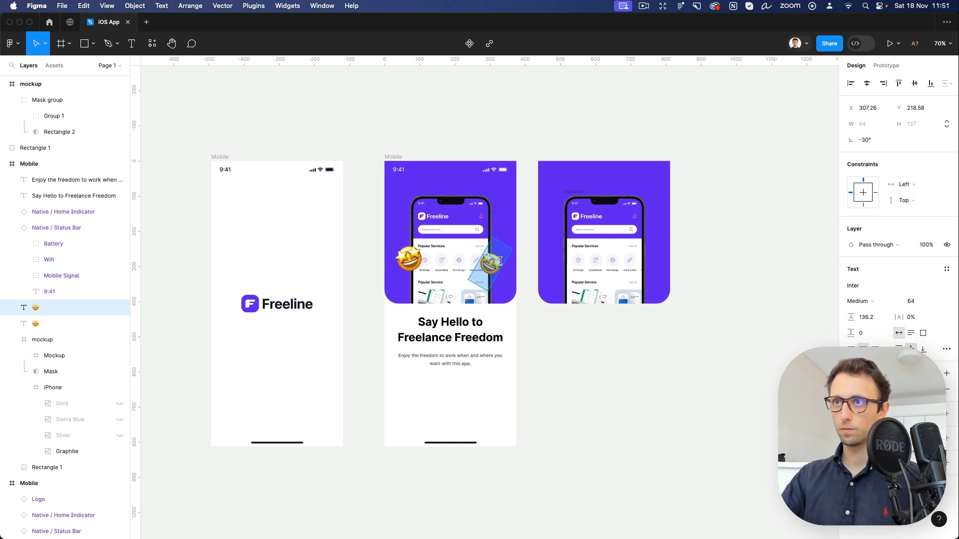
pyautogui.press('ctrl+super+space')
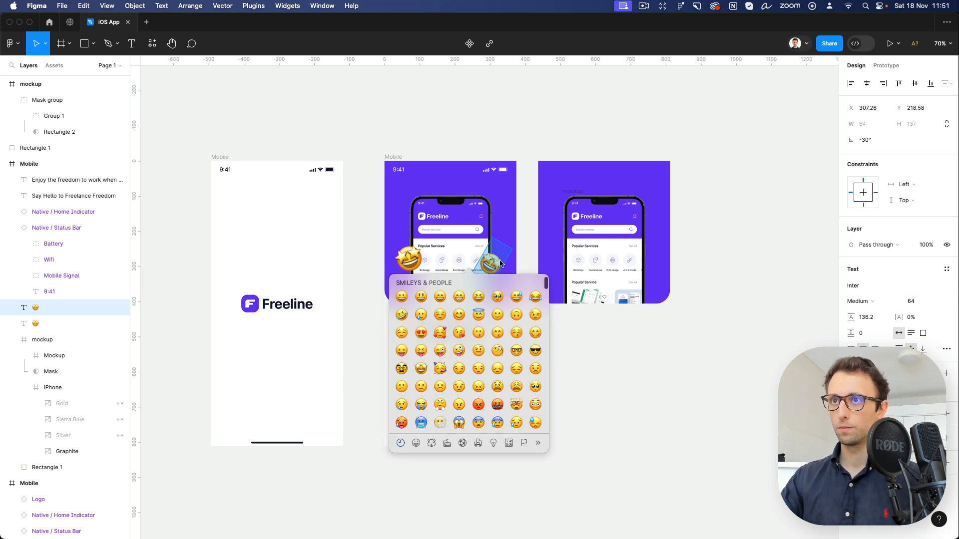
pyautogui.click(529, 342)
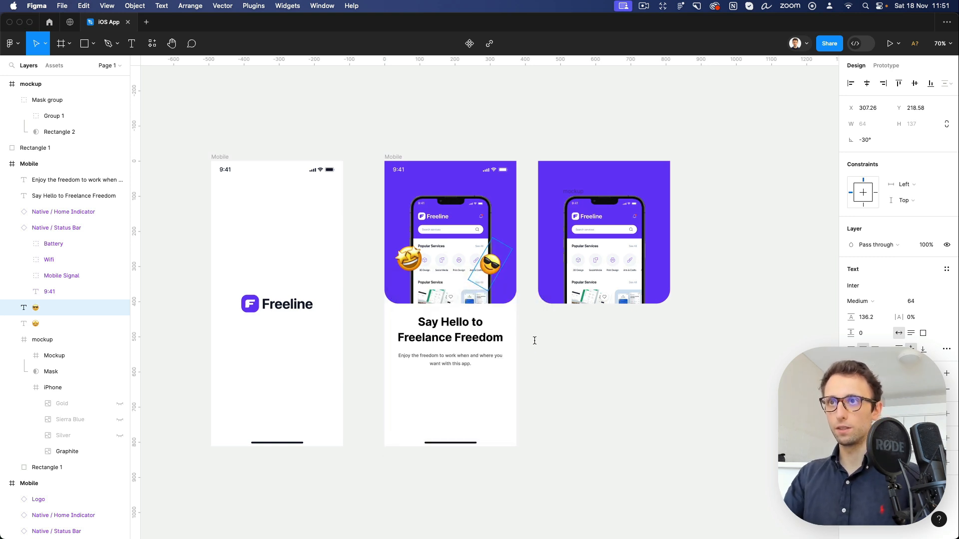
pyautogui.press('Escape')
pyautogui.moveTo(507, 243); pyautogui.dragTo(512, 240)
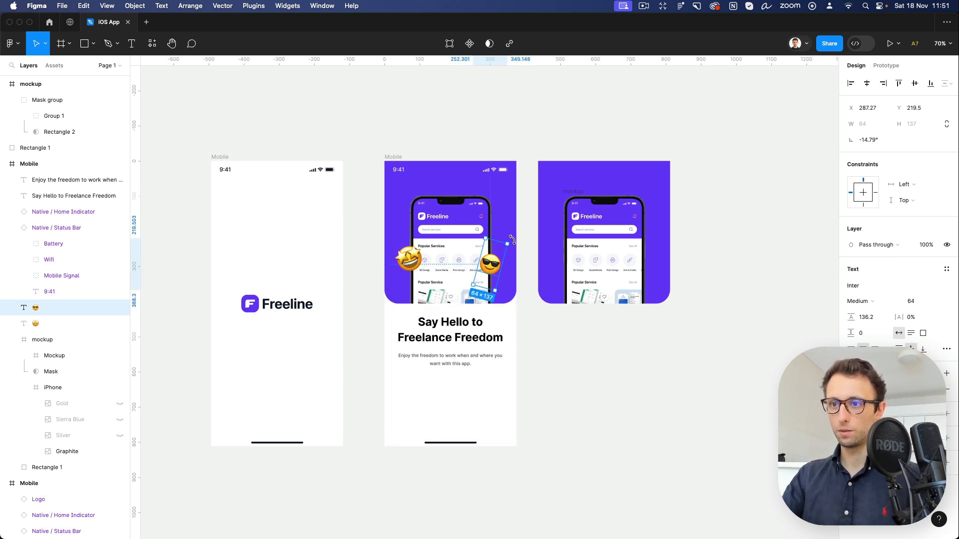
pyautogui.click(528, 239)
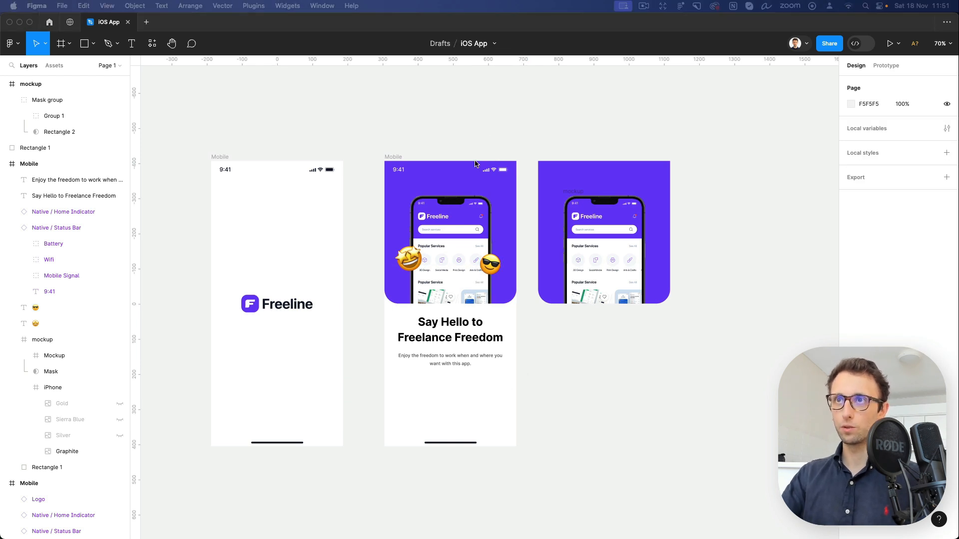
# Paste the white speech bubble with the Freeline icon over the phone's upper-right corner on the onboarding screen.
pyautogui.scroll(3, 474, 164)
pyautogui.press('super+v')
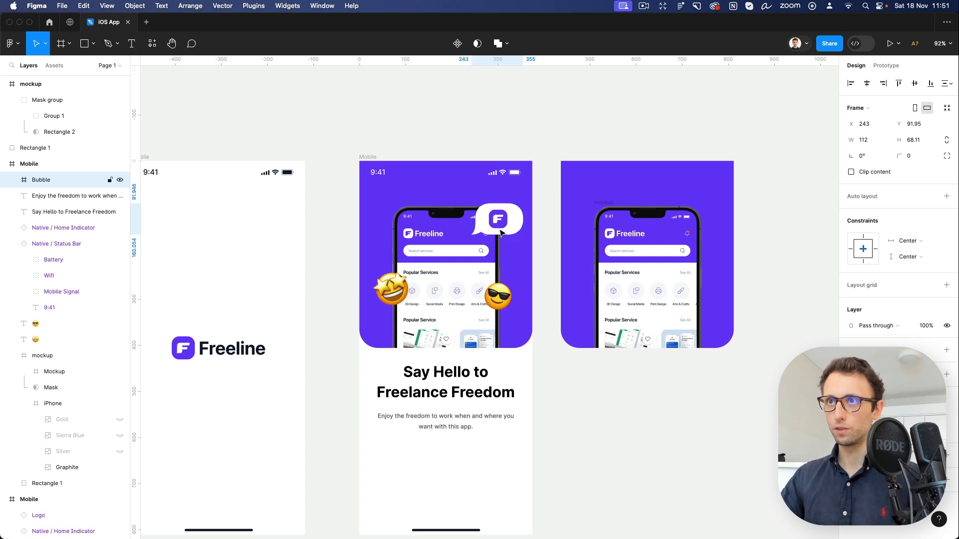
pyautogui.click(544, 132)
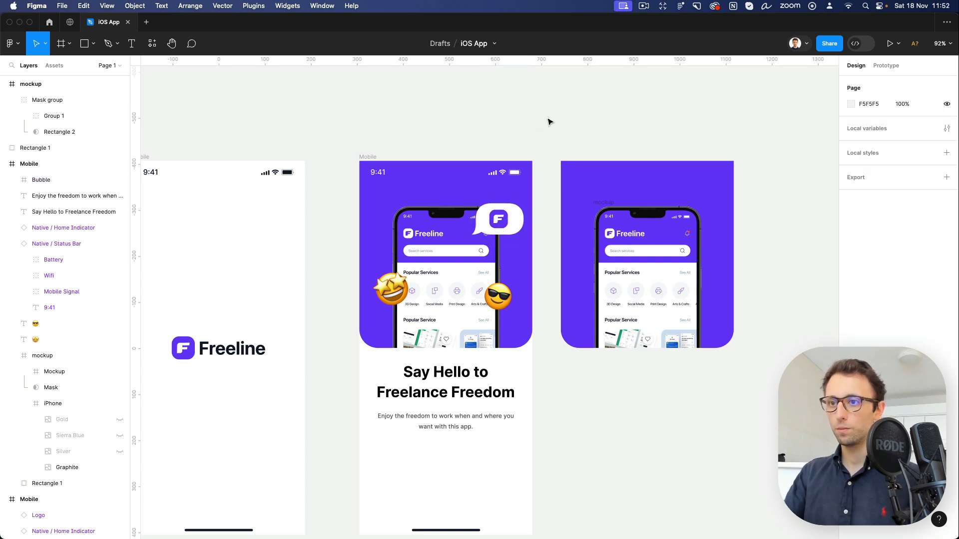
# Draw a 58 × 58 circle centred below the onboarding description and fill it with the headline's black, 000000.
pyautogui.scroll(-2, 549, 122)
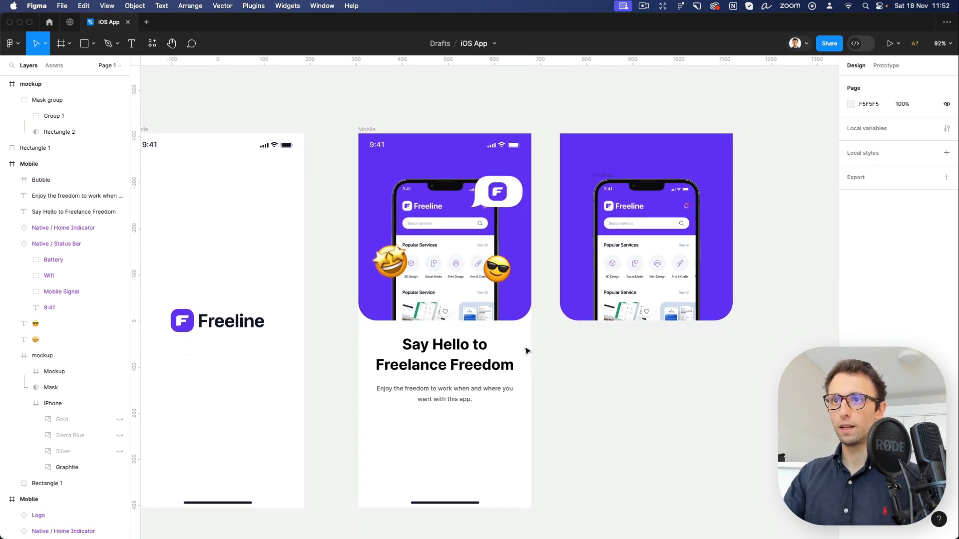
pyautogui.scroll(-5, 524, 345)
pyautogui.scroll(5, 453, 390)
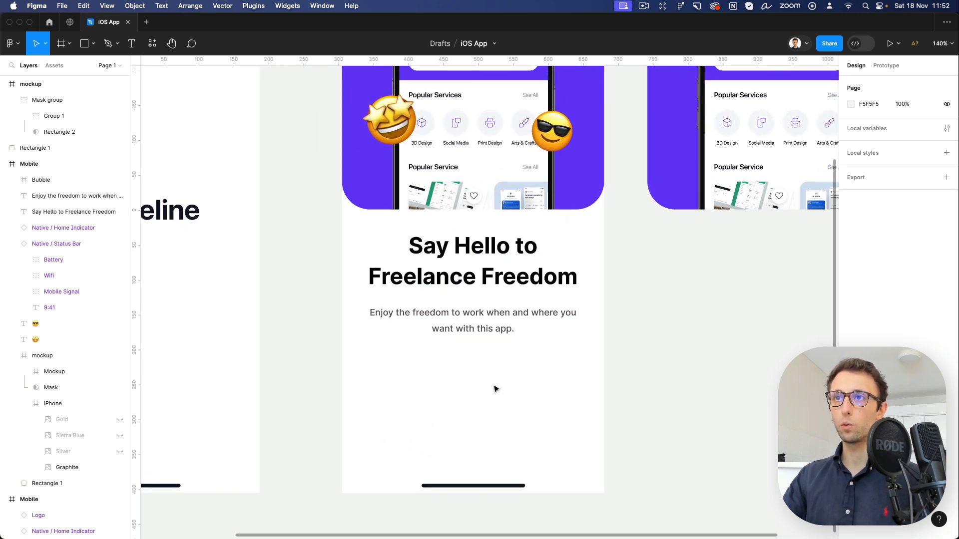
pyautogui.press('o')
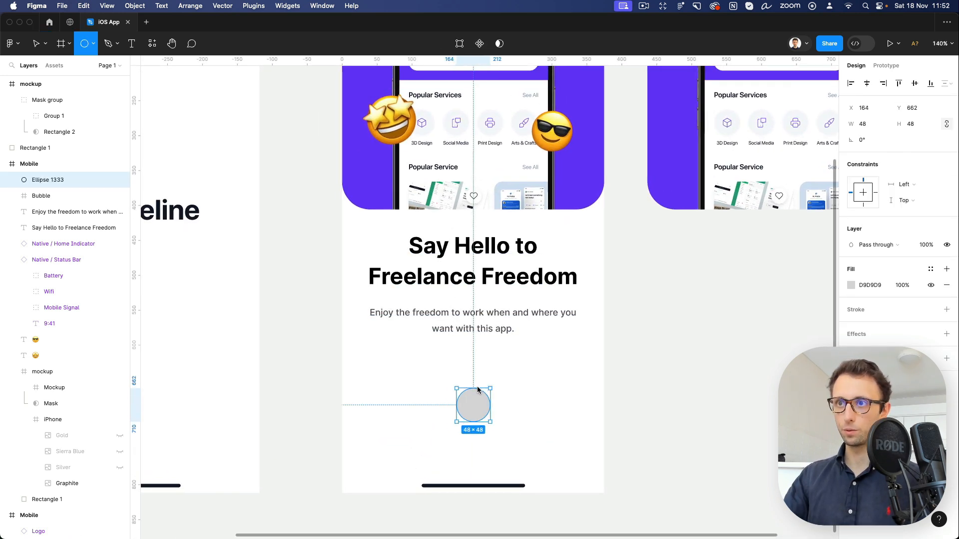
pyautogui.moveTo(473, 405); pyautogui.dragTo(477, 385)
pyautogui.press('i')
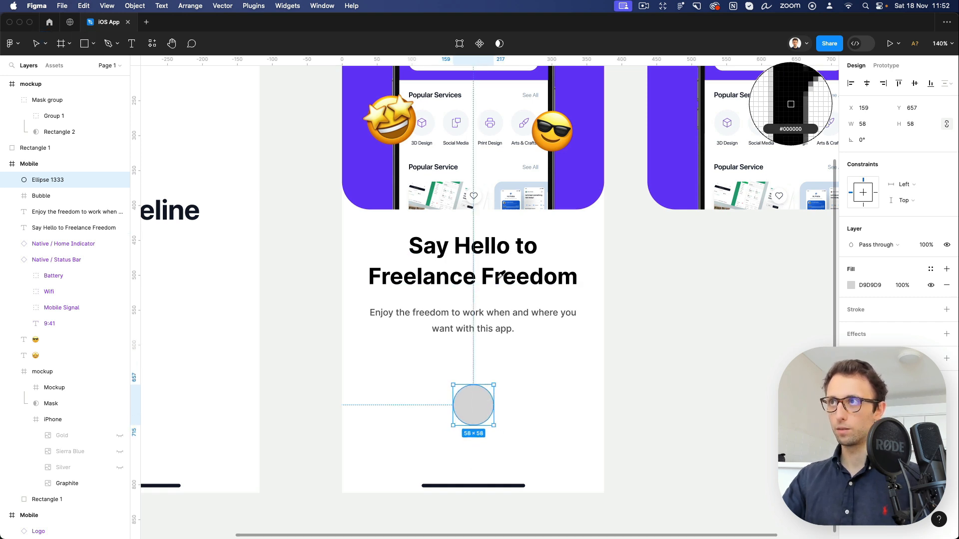
pyautogui.click(499, 279)
pyautogui.click(588, 439)
pyautogui.click(483, 404)
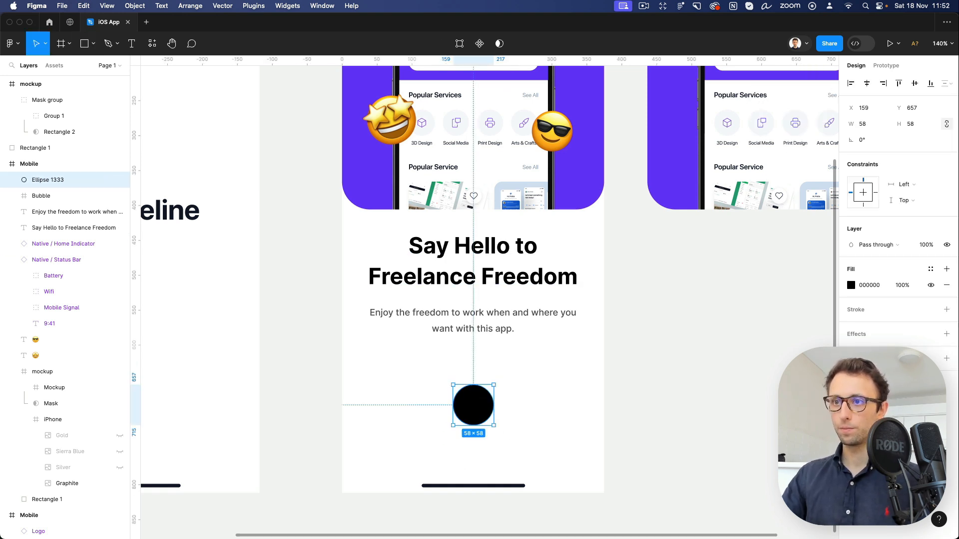
# Duplicate the black circle and enlarge the copy from its centre to 90 × 90.
pyautogui.scroll(3, 487, 383)
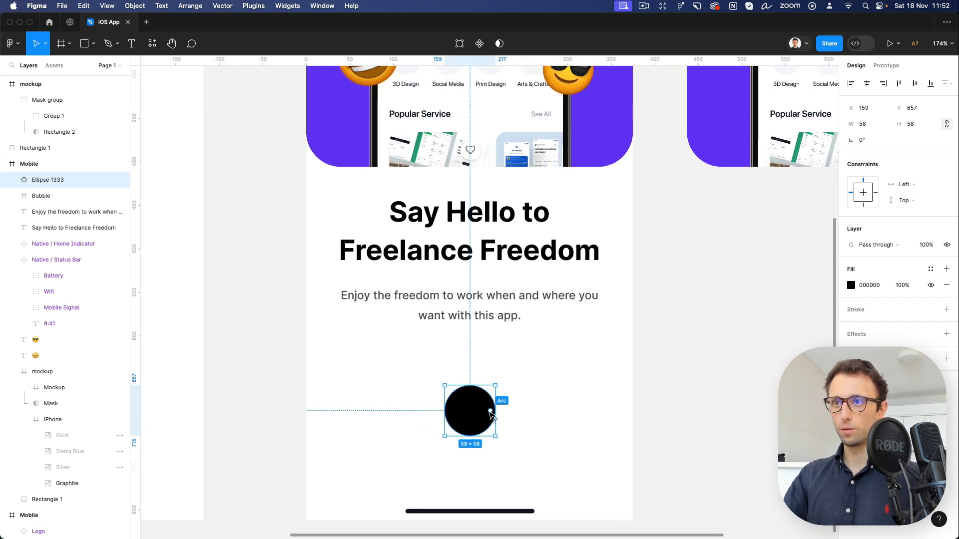
pyautogui.press('super+d')
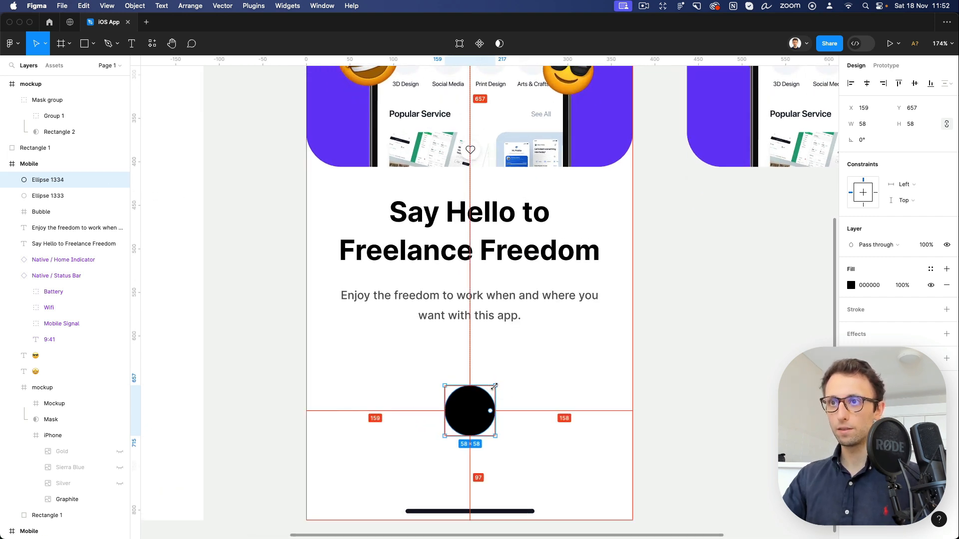
pyautogui.moveTo(495, 385); pyautogui.dragTo(503, 372)
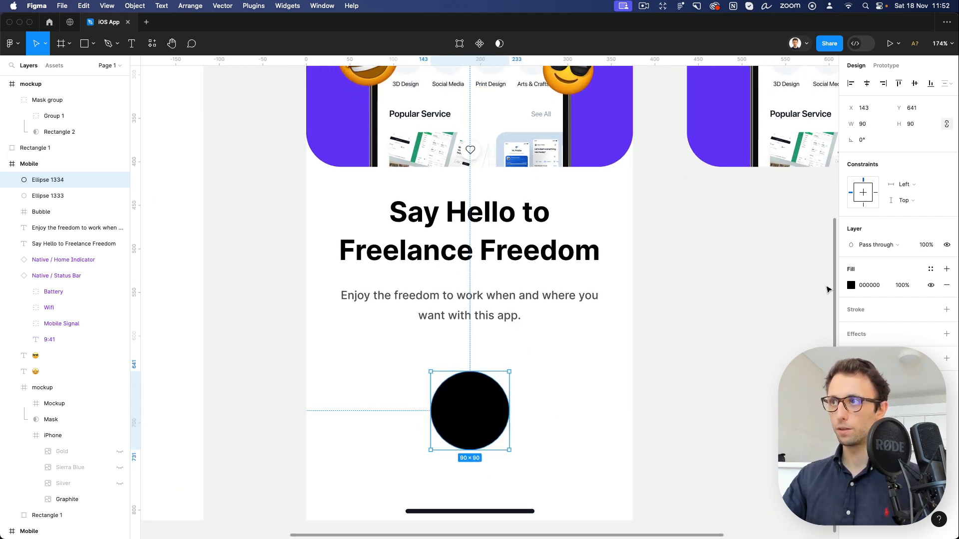
# Turn the 90 × 90 circle into a thin arc with a -68.38% sweep and 96.12% ratio, rotated to about -157°.
pyautogui.moveTo(508, 411); pyautogui.dragTo(457, 444)
pyautogui.moveTo(469, 410); pyautogui.dragTo(440, 390)
pyautogui.moveTo(514, 370); pyautogui.dragTo(450, 458)
pyautogui.press('Escape')
# Duplicate the thin progress arc, rotate the copy to 75° to complete the ring, and set its opacity to 10%.
pyautogui.click(493, 382)
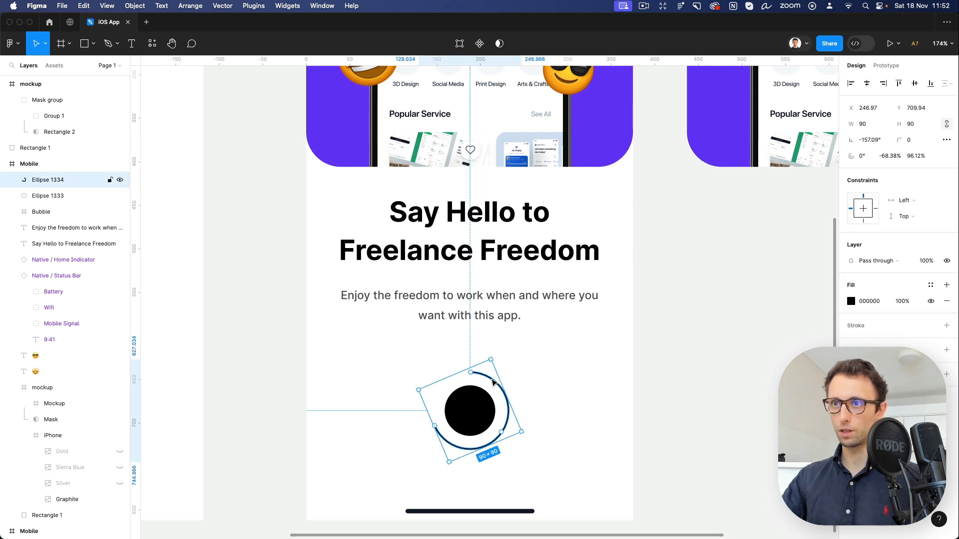
pyautogui.press('super+d')
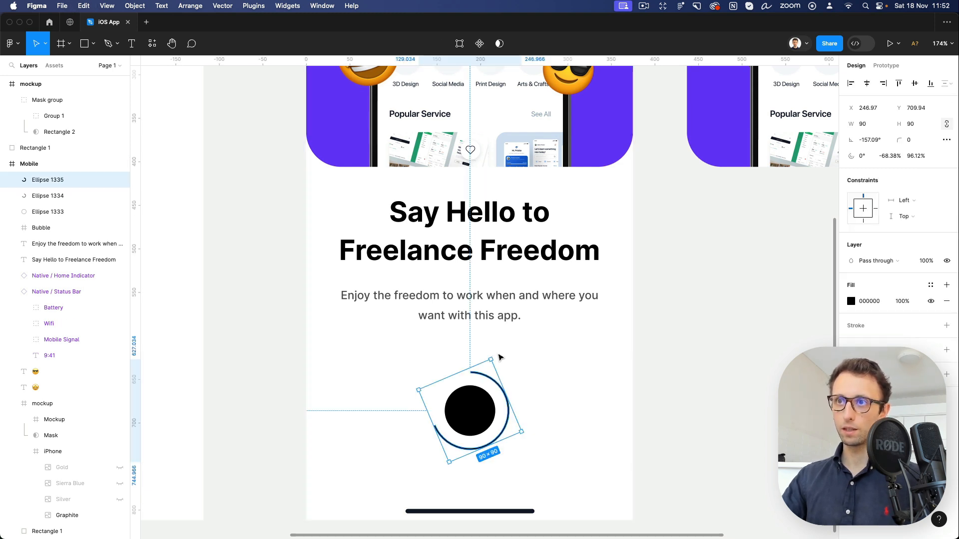
pyautogui.moveTo(499, 357); pyautogui.dragTo(503, 457)
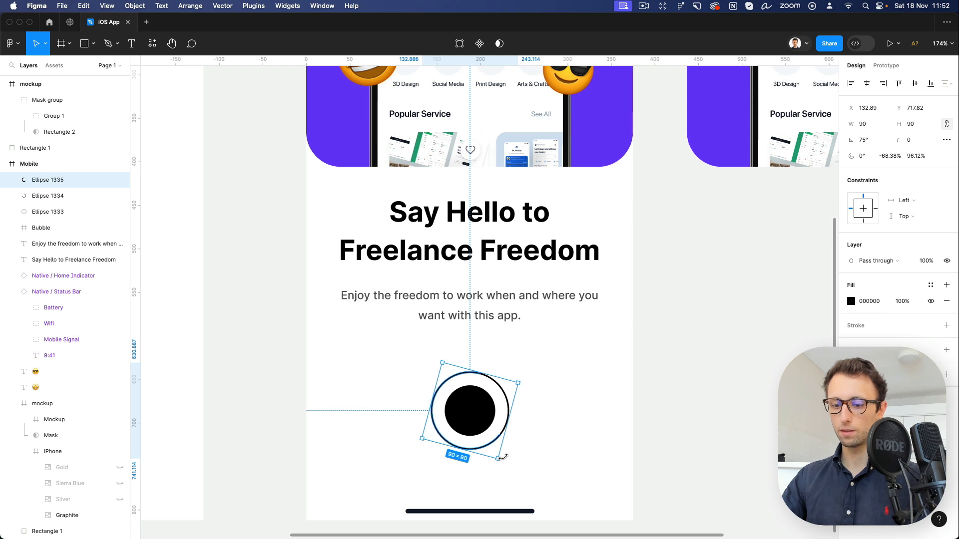
pyautogui.press('1')
pyautogui.click(569, 394)
pyautogui.scroll(-1, 572, 396)
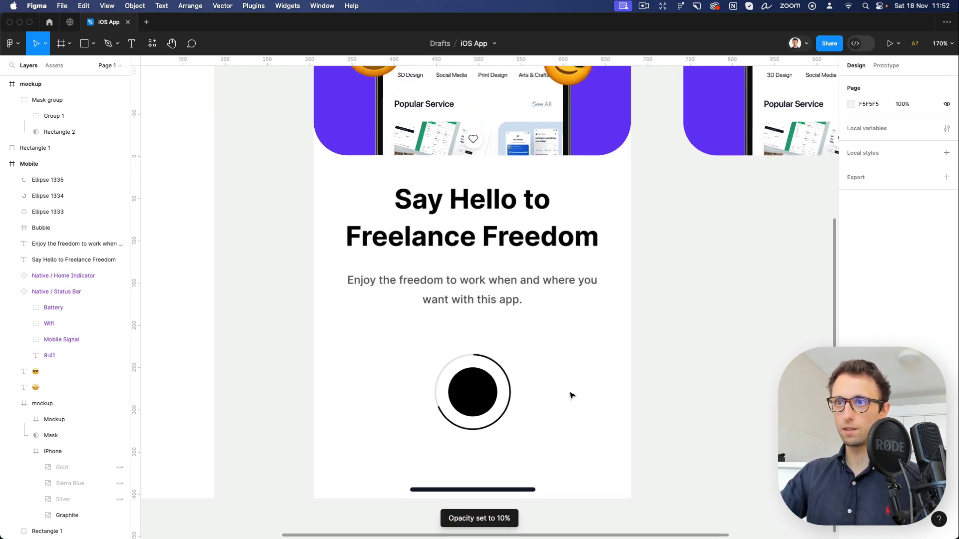
pyautogui.scroll(-2, 571, 396)
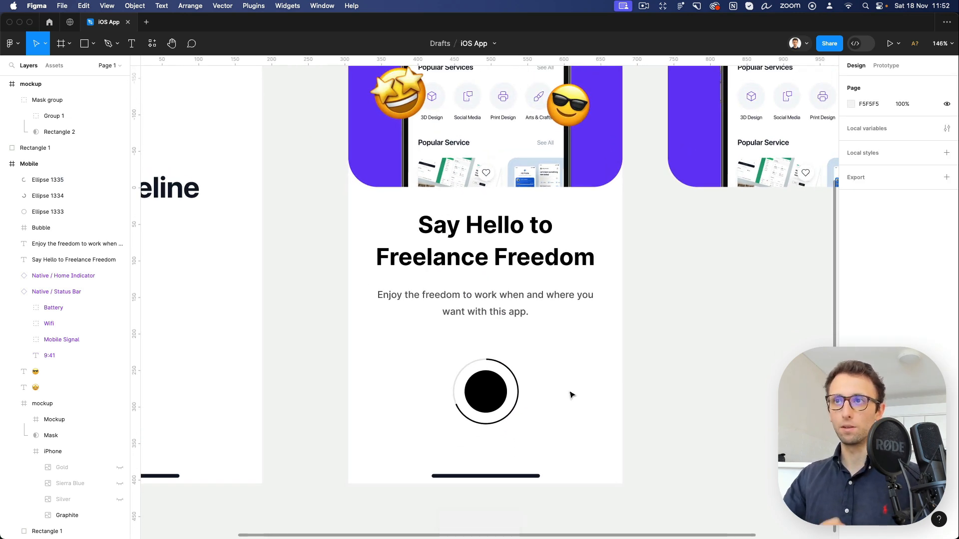
pyautogui.hscroll(-1, 572, 395)
pyautogui.scroll(-1, 572, 395)
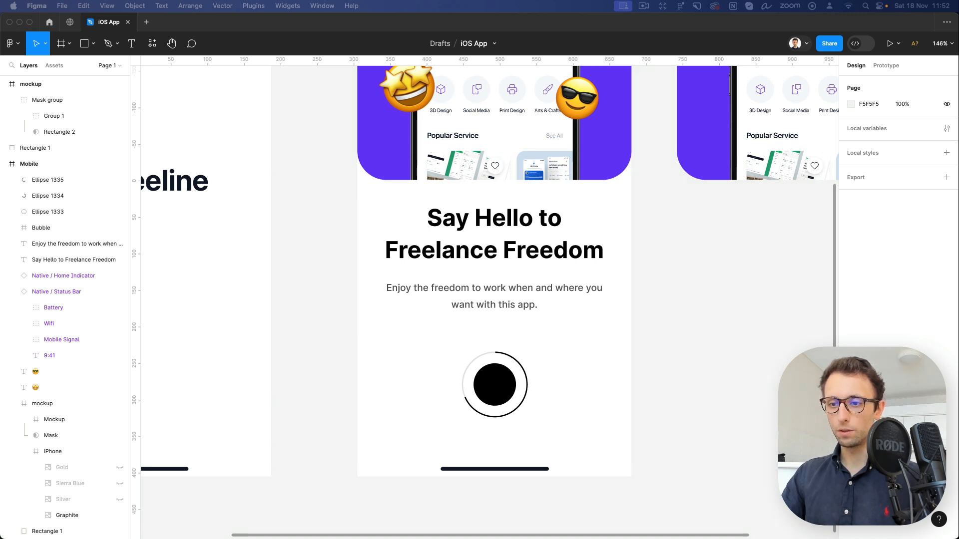
# Paste the white 24 × 24 arrow-right icon and centre it on the black circle.
pyautogui.click(505, 373)
pyautogui.scroll(3, 504, 379)
pyautogui.scroll(5, 504, 382)
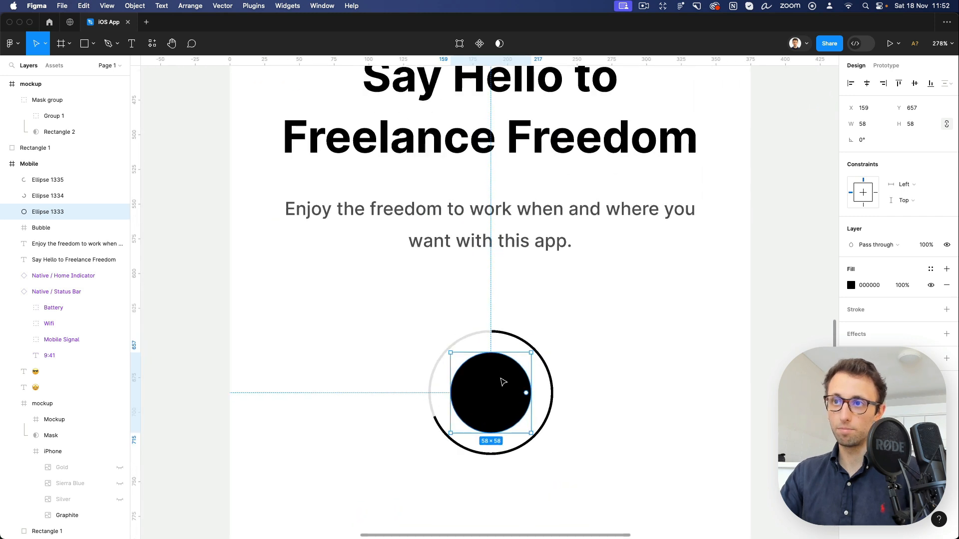
pyautogui.press('super+v')
pyautogui.moveTo(479, 298); pyautogui.dragTo(481, 392)
# Switch to Nucleo to examine its arrow icons, and return to the onboarding design.
pyautogui.press('super+space')
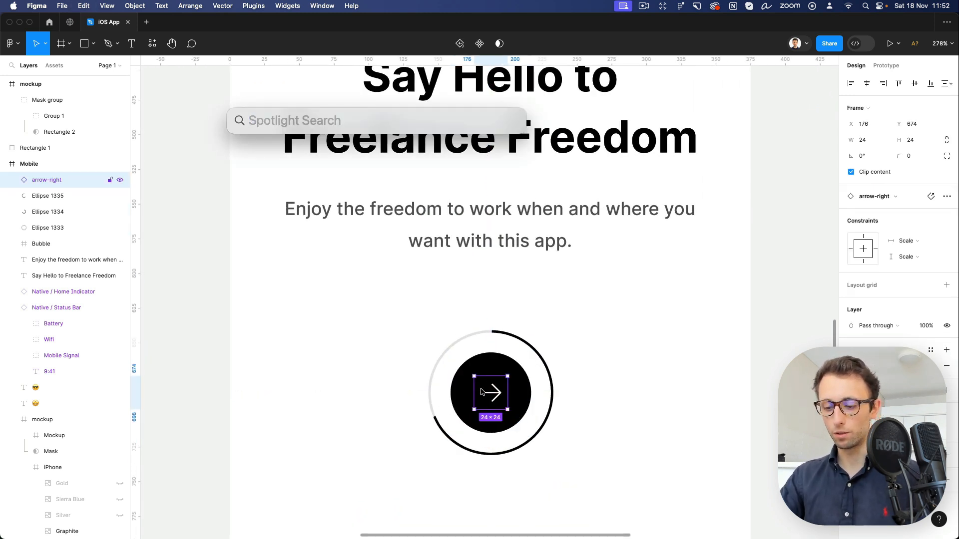
pyautogui.write('nucle')
pyautogui.press('Return')
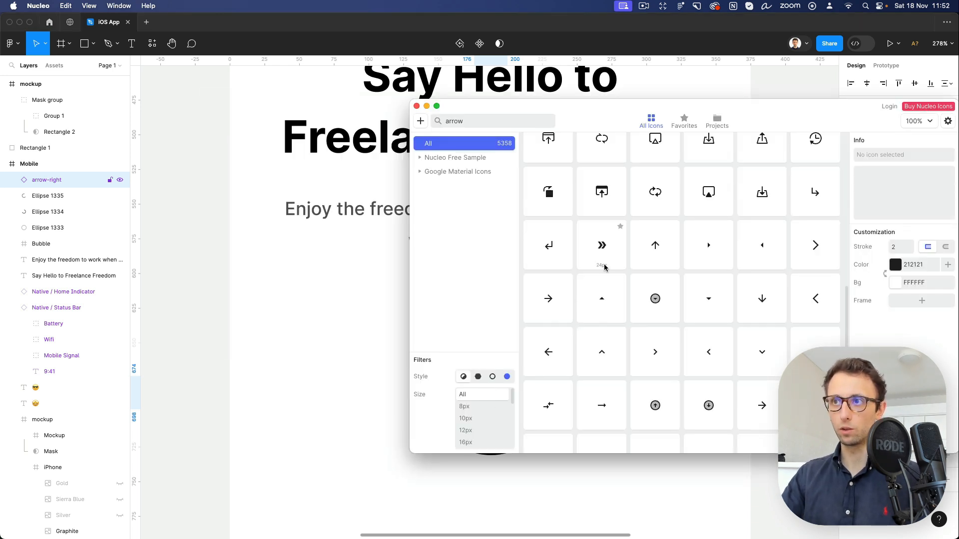
pyautogui.click(490, 122)
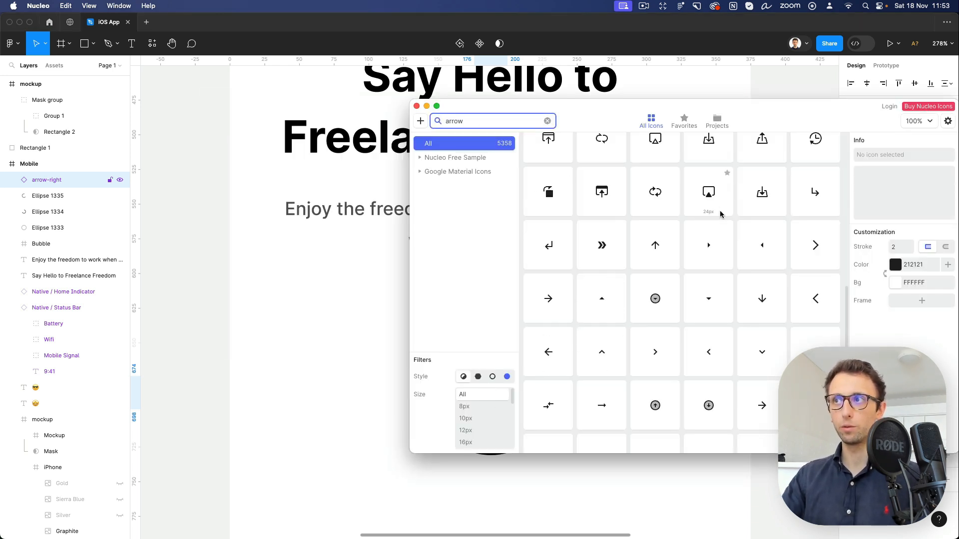
pyautogui.moveTo(320, 341); pyautogui.dragTo(280, 370)
pyautogui.press('Delete')
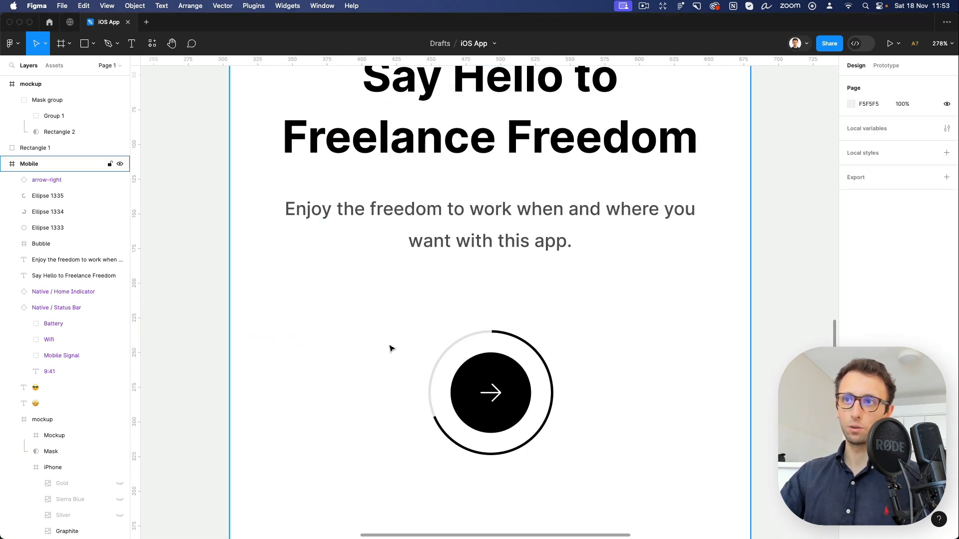
# Delete the spare purple rectangle and phone mockup beside the onboarding screen.
pyautogui.scroll(-5, 390, 348)
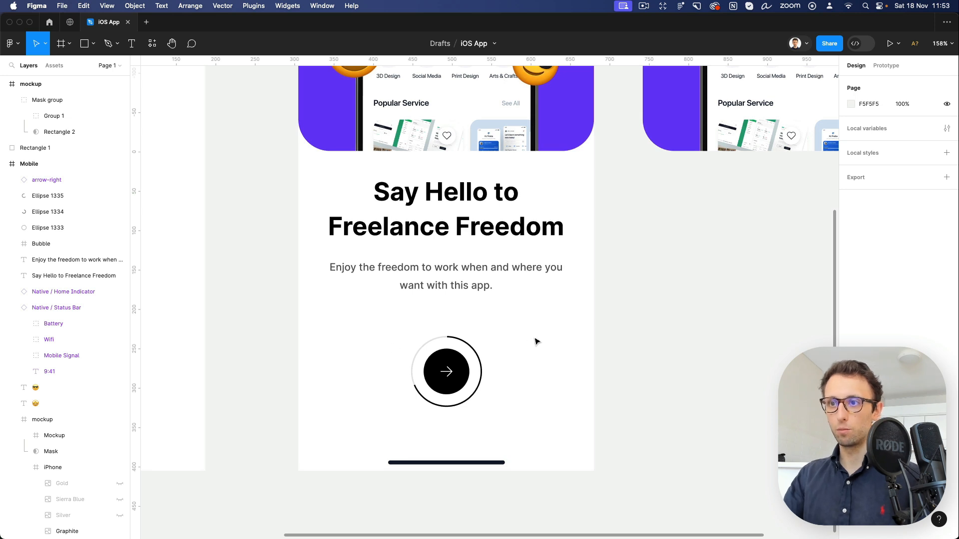
pyautogui.scroll(-6, 538, 342)
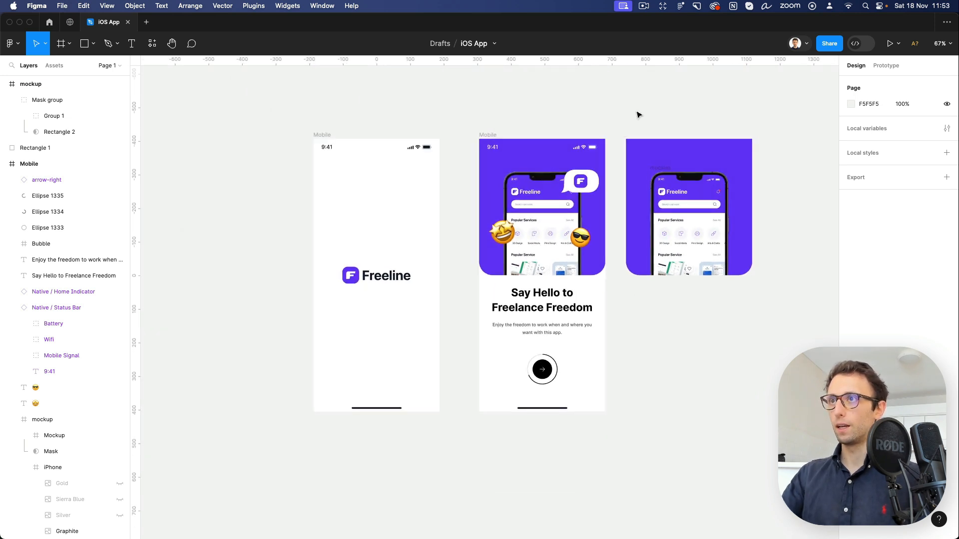
pyautogui.moveTo(617, 111); pyautogui.dragTo(814, 319)
pyautogui.press('Delete')
pyautogui.hscroll(4, 744, 332)
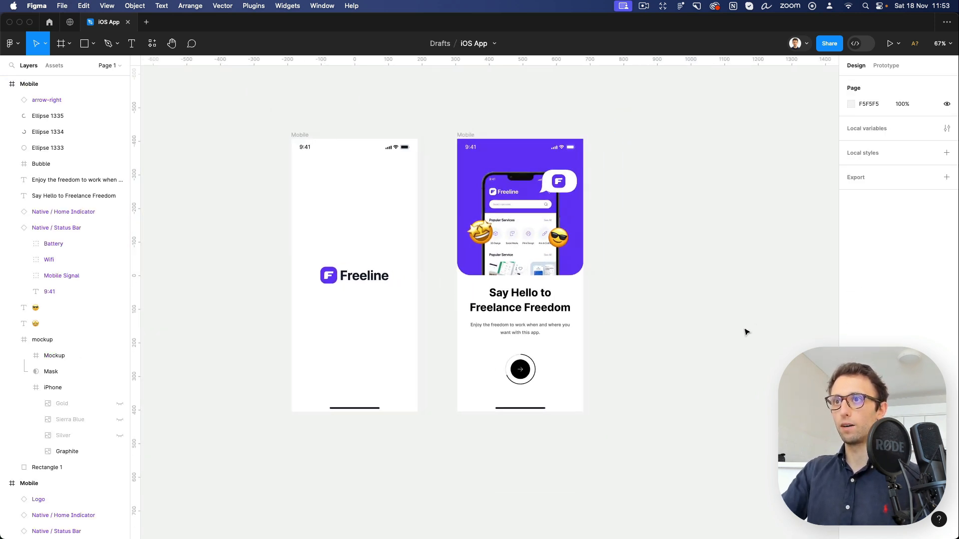
pyautogui.click(75, 196)
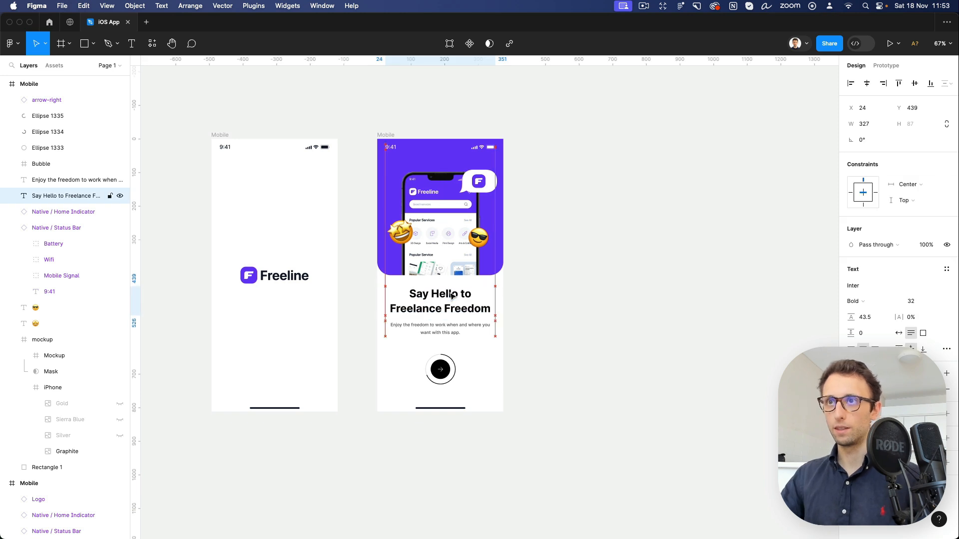
pyautogui.click(547, 320)
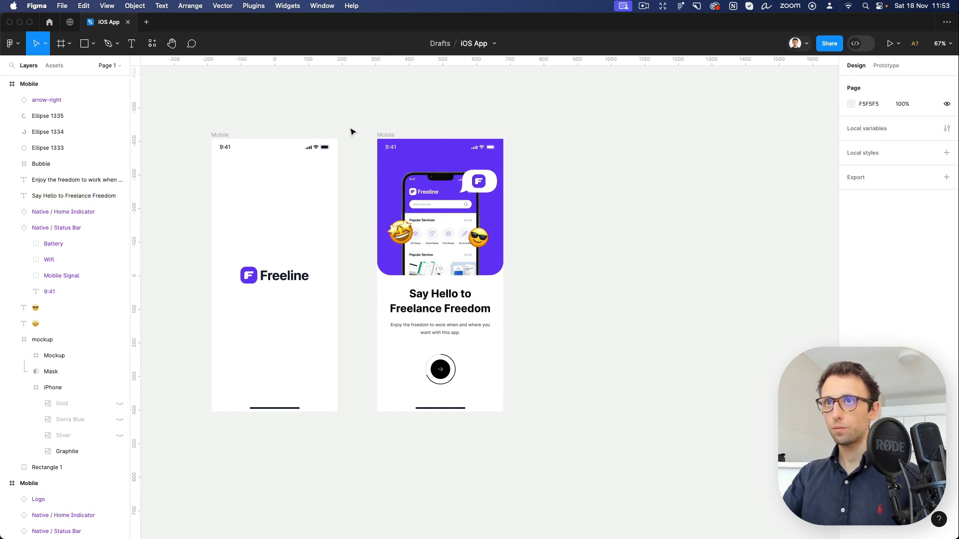
pyautogui.click(382, 136)
pyautogui.click(405, 130)
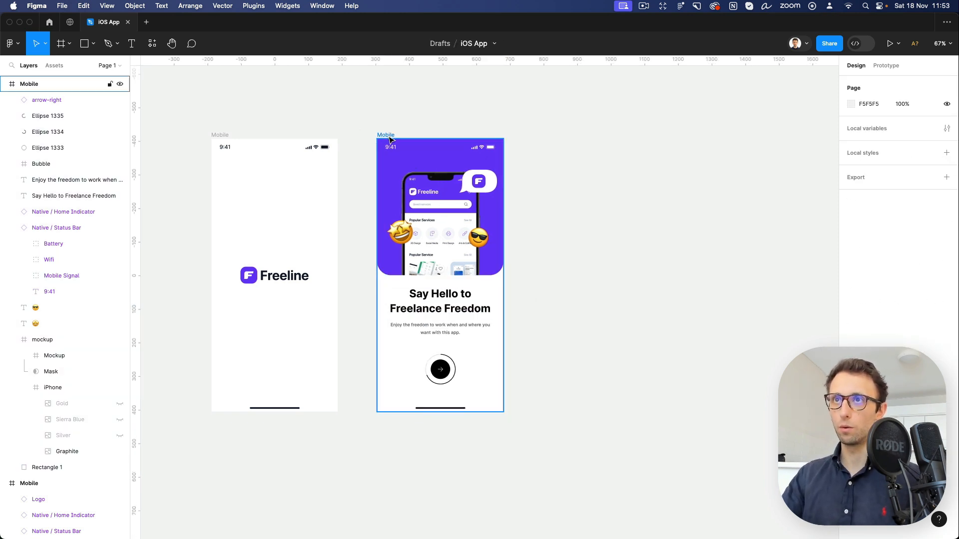
# Duplicate the Freeline splash screen and place the copy to the right of the onboarding screen.
pyautogui.scroll(-2, 384, 138)
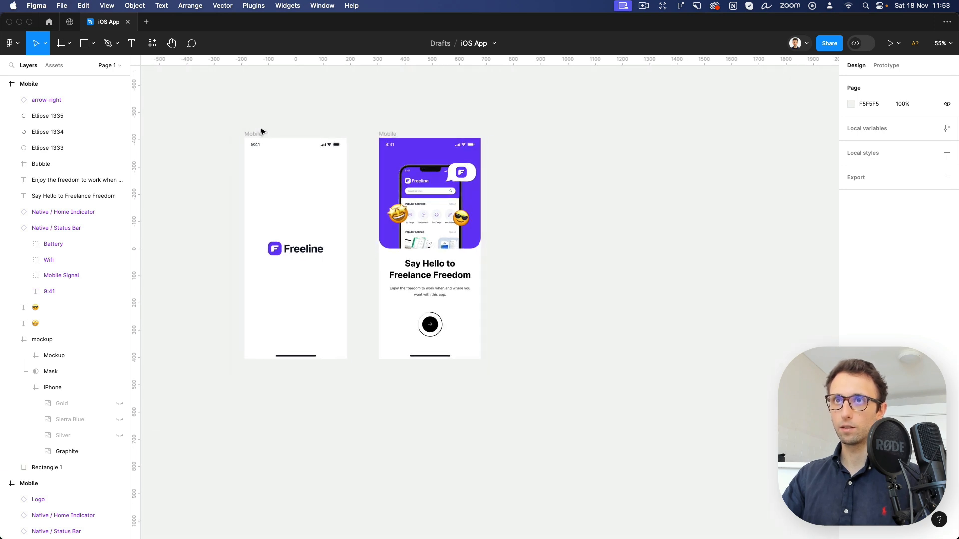
pyautogui.click(280, 162)
pyautogui.moveTo(280, 162); pyautogui.dragTo(550, 167)
pyautogui.click(662, 172)
pyautogui.scroll(2, 638, 172)
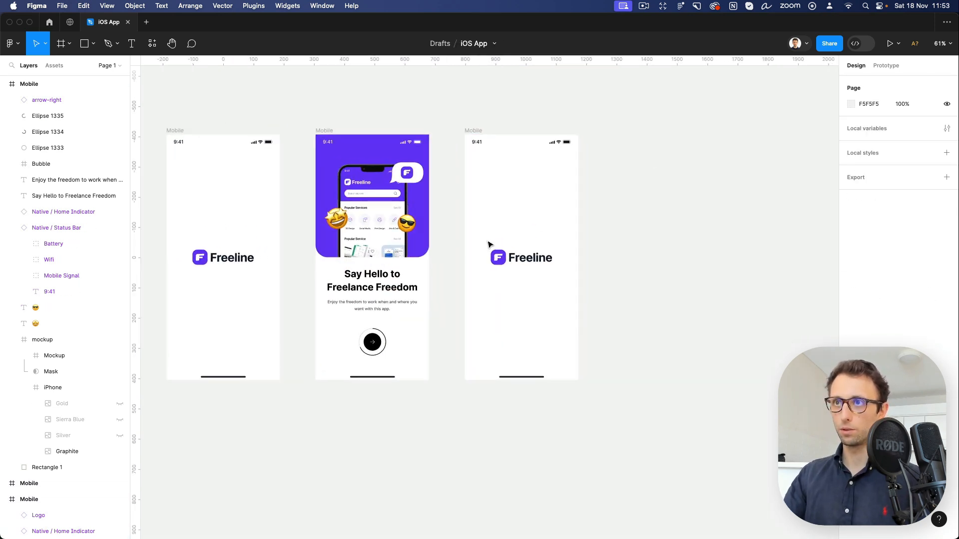
# Remove the Freeline wordmark from the third screen's logo and move the remaining icon to X 24, Y 94.
pyautogui.click(493, 255)
pyautogui.scroll(5, 523, 214)
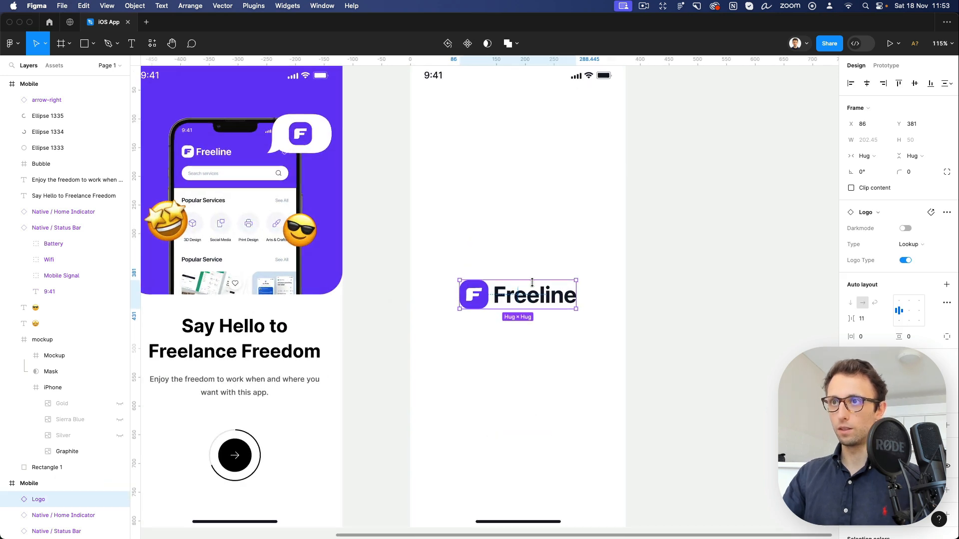
pyautogui.doubleClick(538, 304)
pyautogui.press('BackSpace')
pyautogui.moveTo(520, 304); pyautogui.dragTo(437, 138)
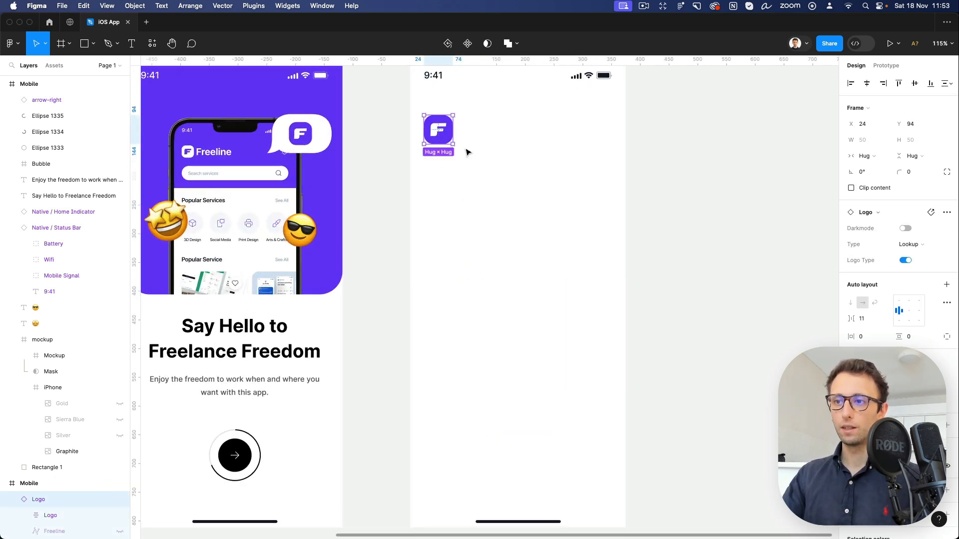
pyautogui.scroll(-2, 460, 157)
pyautogui.scroll(2, 424, 141)
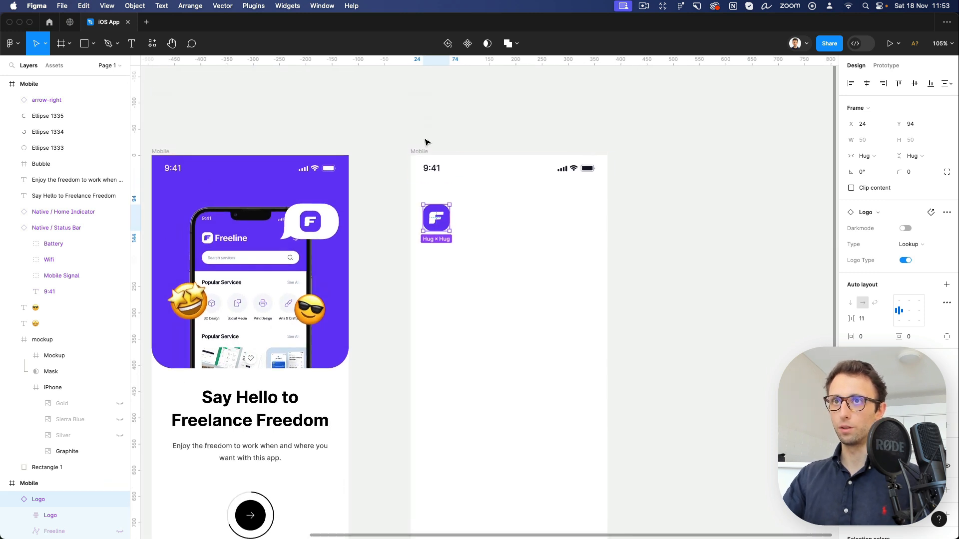
pyautogui.scroll(-4, 422, 141)
pyautogui.hscroll(-1, 422, 141)
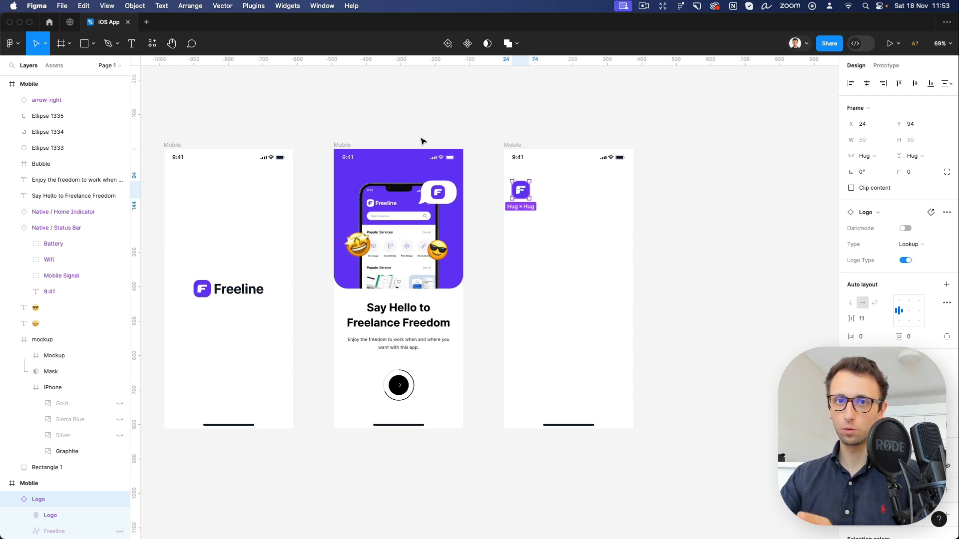
# Add a layout grid to the third mobile frame and make it two columns.
pyautogui.click(514, 146)
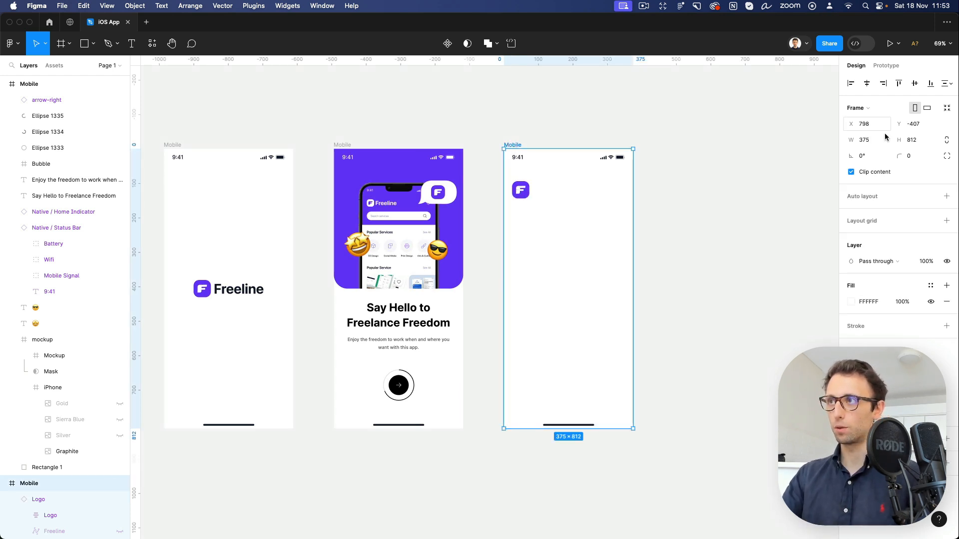
pyautogui.click(944, 221)
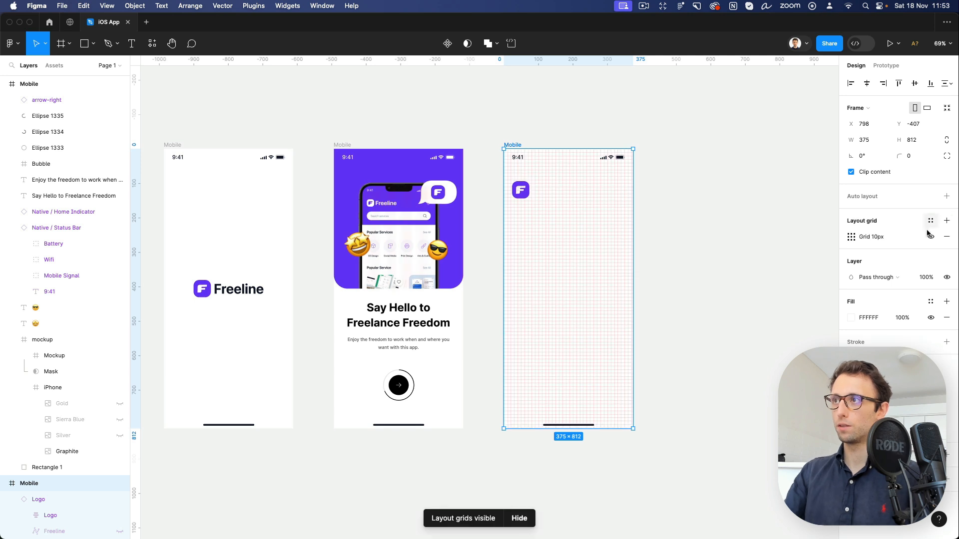
pyautogui.click(850, 238)
pyautogui.click(736, 239)
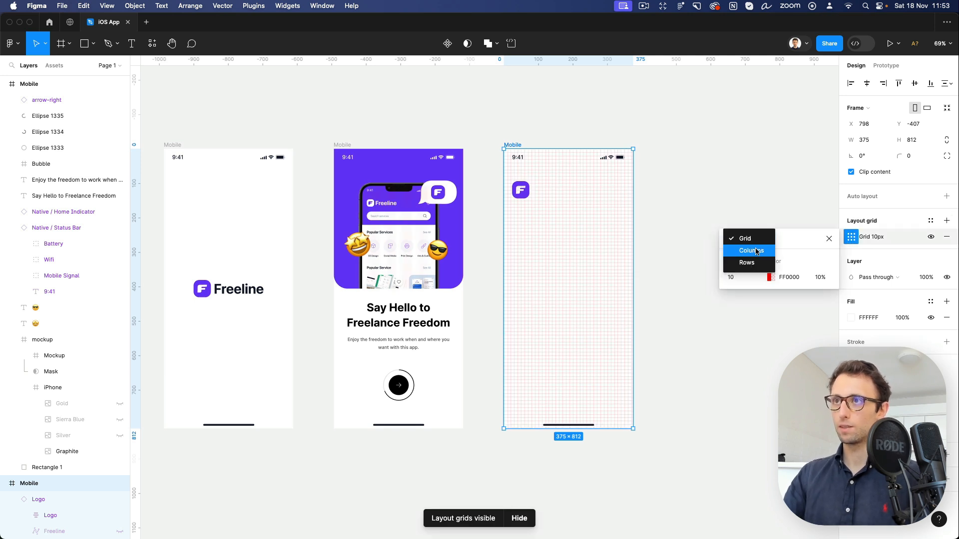
pyautogui.click(749, 251)
pyautogui.write('2')
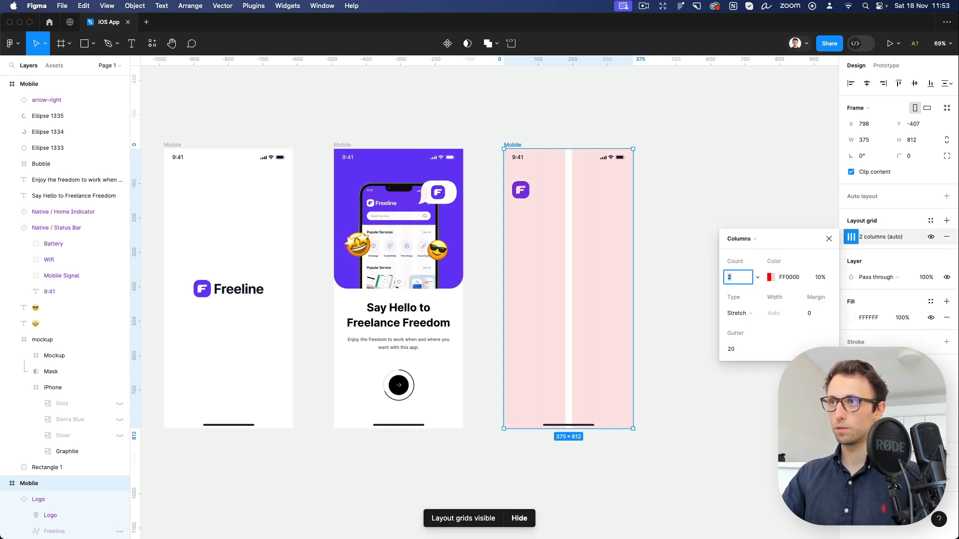
# Set the column grid's margin to 25.
pyautogui.click(810, 314)
pyautogui.write('20')
pyautogui.press('Return')
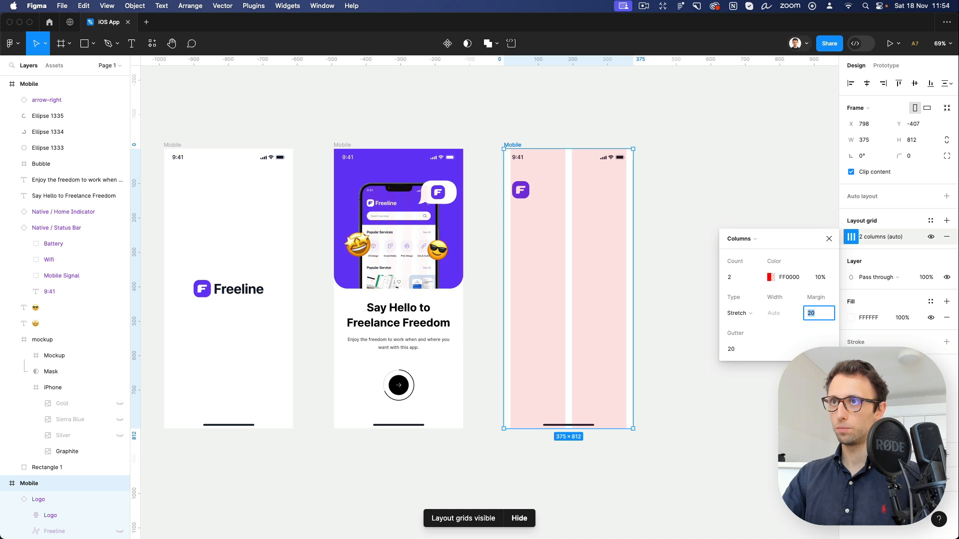
pyautogui.press('Up')
pyautogui.press('Up')
pyautogui.press('Up')
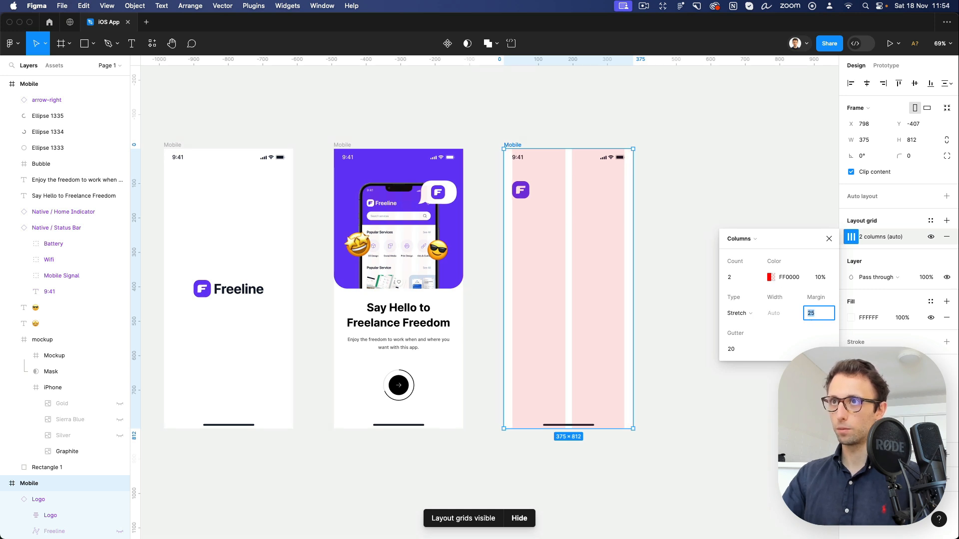
pyautogui.scroll(5, 603, 171)
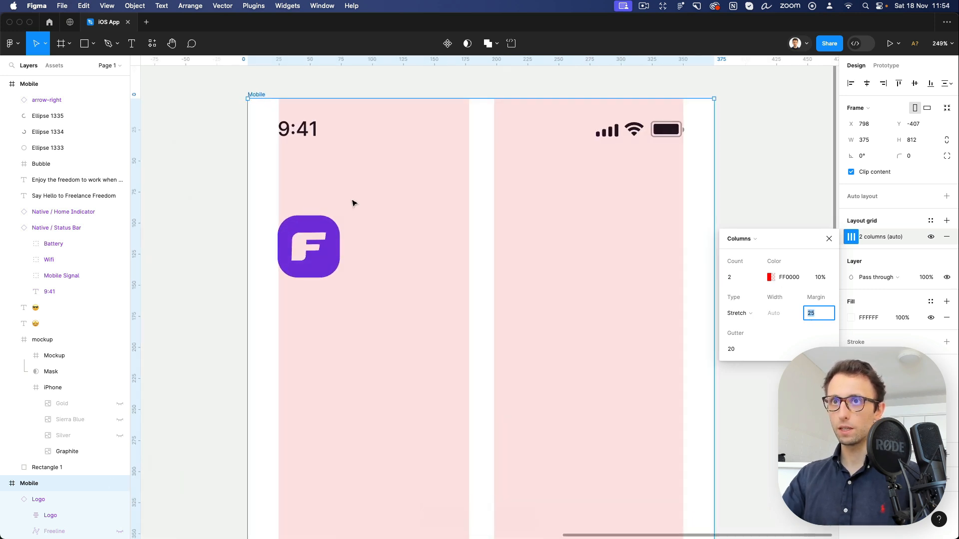
pyautogui.scroll(-3, 662, 152)
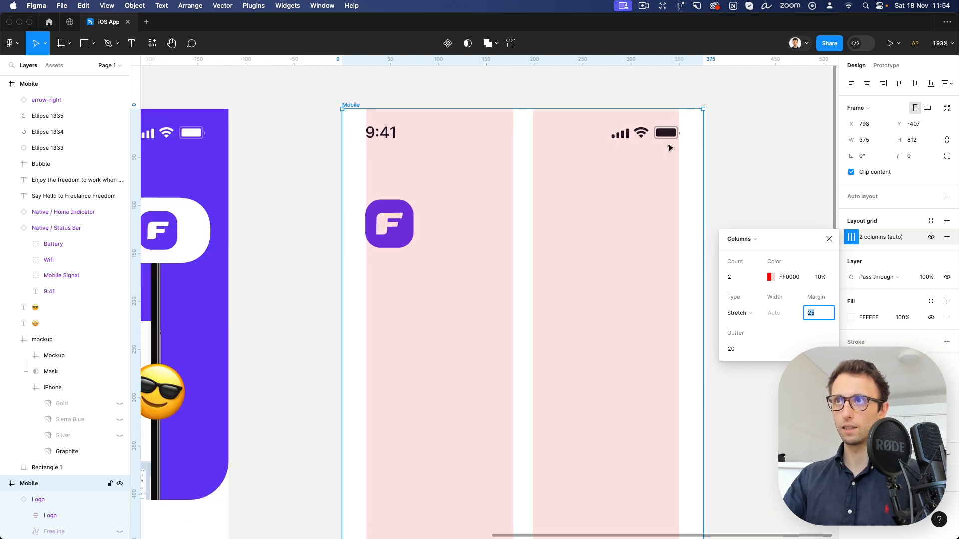
# Change the column grid's colour to the pale grey-blue D5D8E6.
pyautogui.click(770, 277)
pyautogui.click(680, 414)
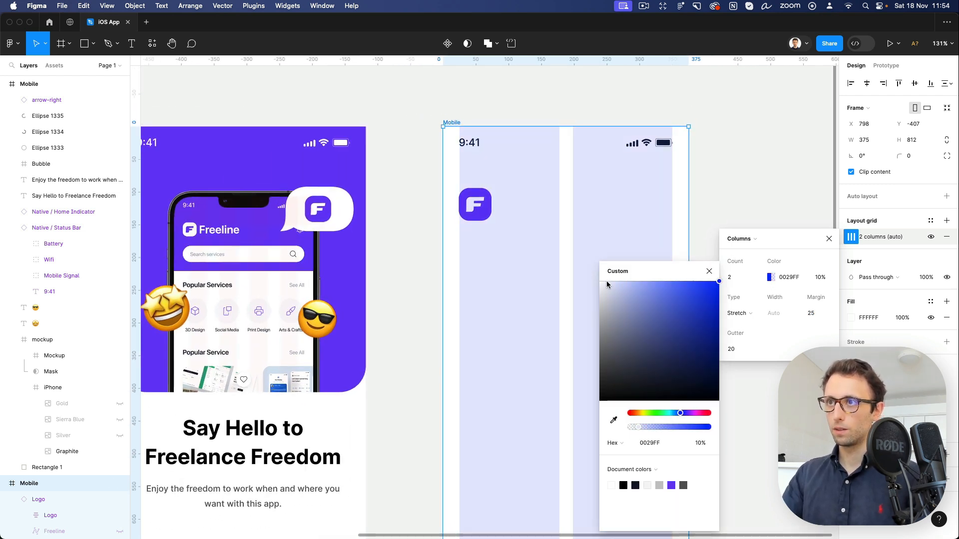
pyautogui.moveTo(607, 283); pyautogui.dragTo(607, 295)
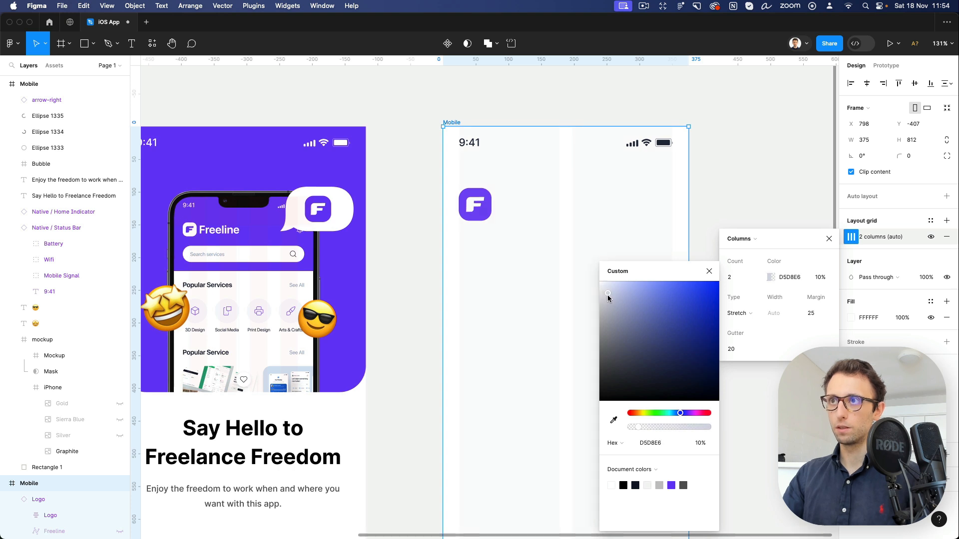
pyautogui.click(590, 207)
pyautogui.click(590, 206)
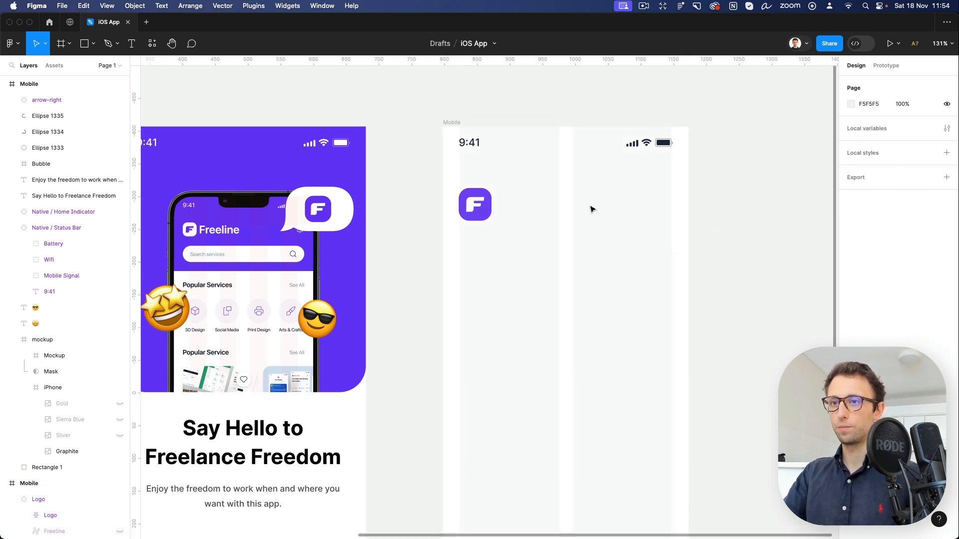
# Move the logo icon on the third screen up to Y 86.
pyautogui.moveTo(482, 212); pyautogui.dragTo(482, 206)
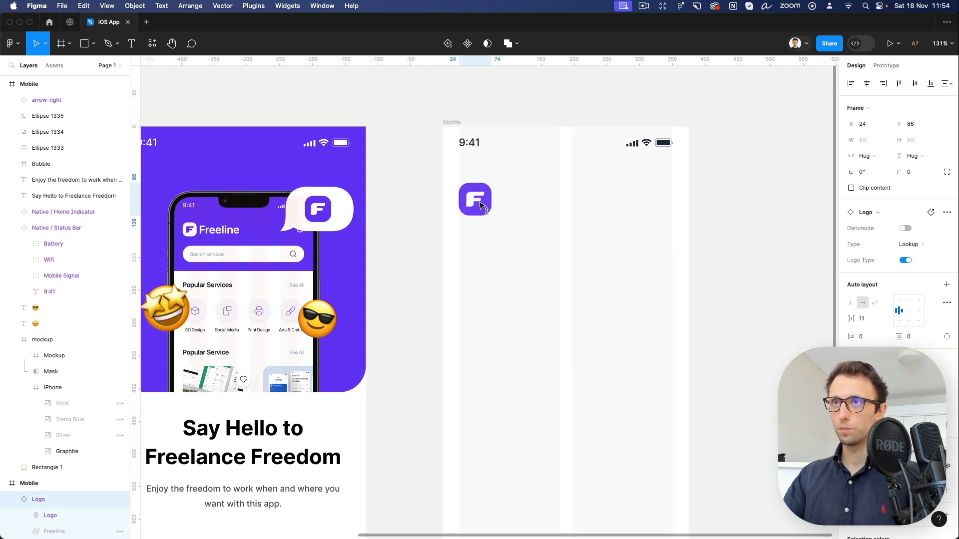
# Copy the "Say Hello to Freelance Freedom" heading below the logo on the third screen at X 24 and left-align it.
pyautogui.hscroll(-3, 482, 206)
pyautogui.scroll(-5, 535, 197)
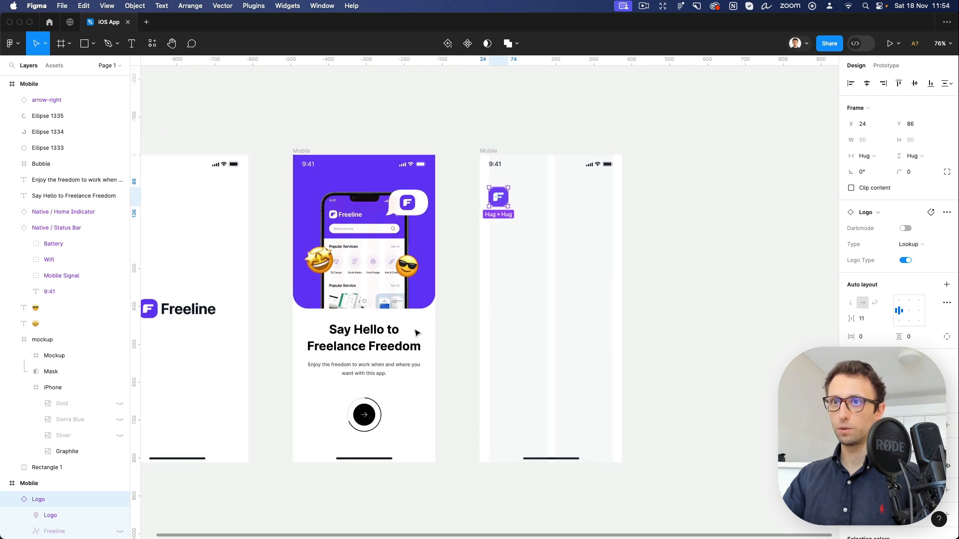
pyautogui.click(358, 342)
pyautogui.moveTo(358, 342); pyautogui.dragTo(538, 236)
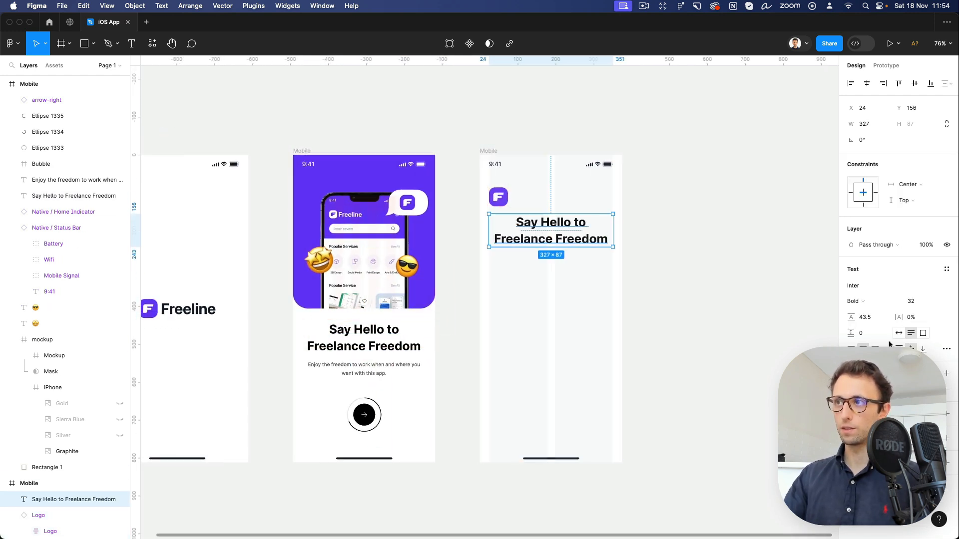
pyautogui.click(851, 349)
# Replace the copied heading's text on the third screen with "Welcome to Freeline".
pyautogui.doubleClick(534, 235)
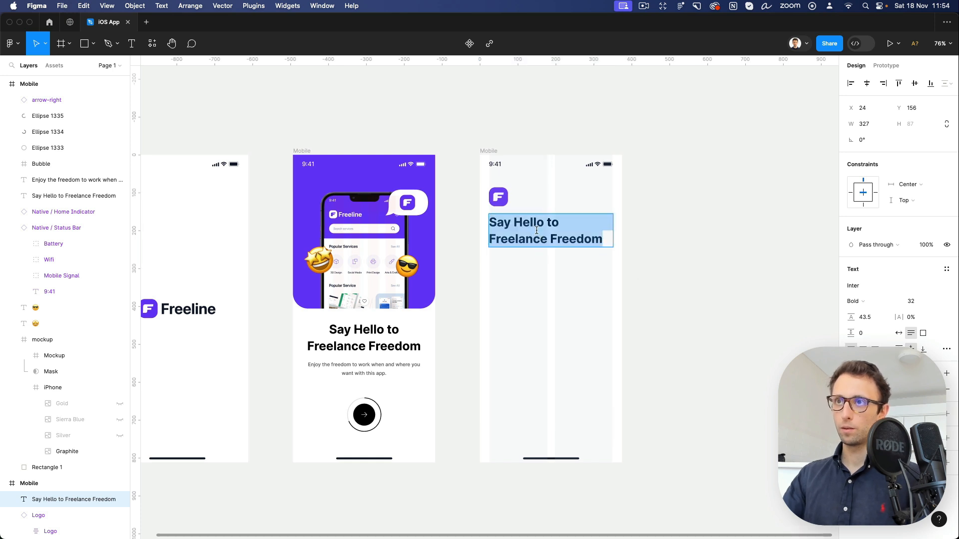
pyautogui.write('Welc')
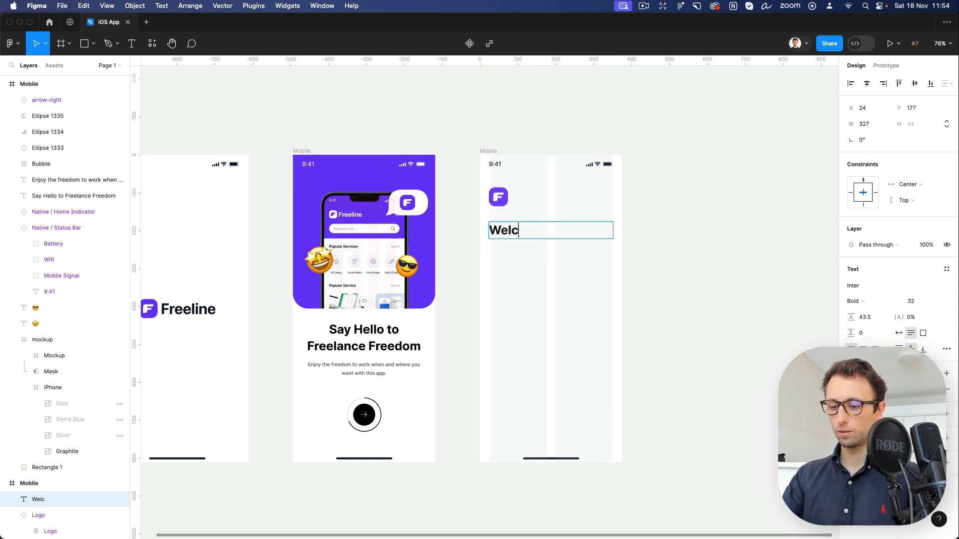
pyautogui.write('ome to ')
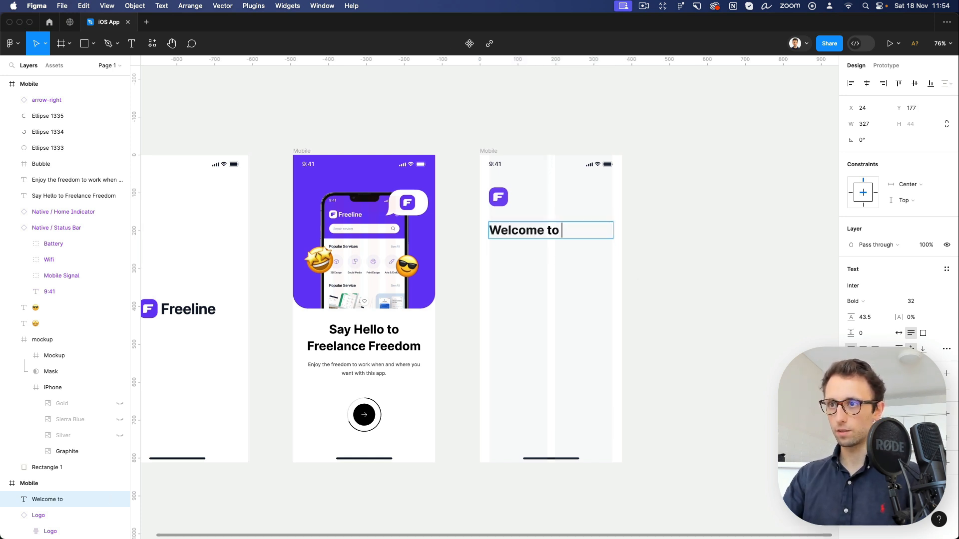
pyautogui.write('Freeline')
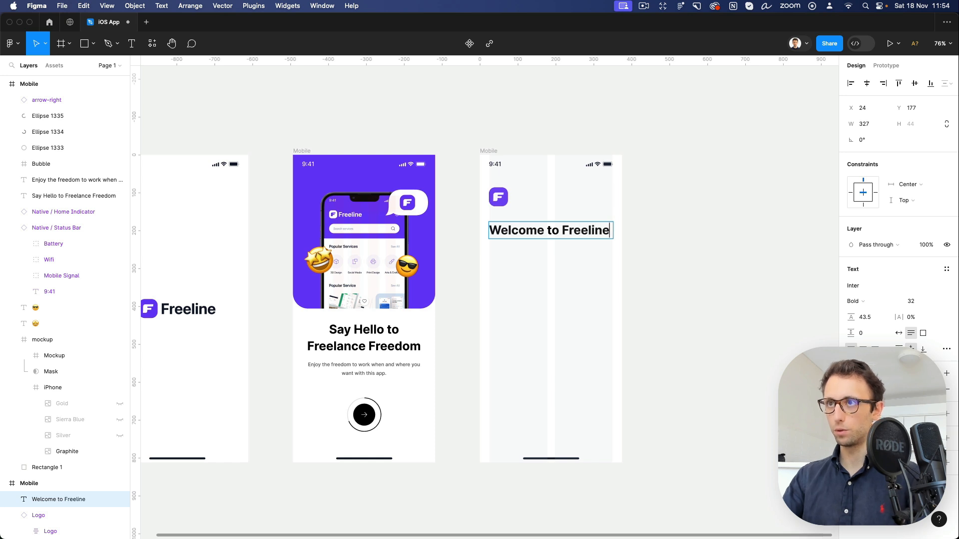
pyautogui.click(701, 269)
# Copy the onboarding description under the "Welcome to Freeline" heading at X 25 and left-align it.
pyautogui.scroll(2, 557, 257)
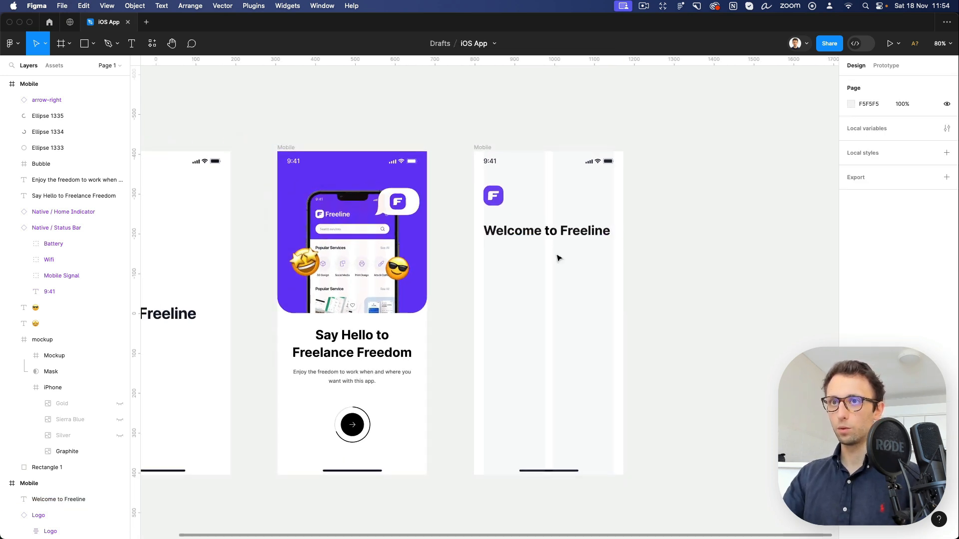
pyautogui.click(339, 382)
pyautogui.moveTo(338, 382); pyautogui.dragTo(535, 260)
pyautogui.press('alt+super+l')
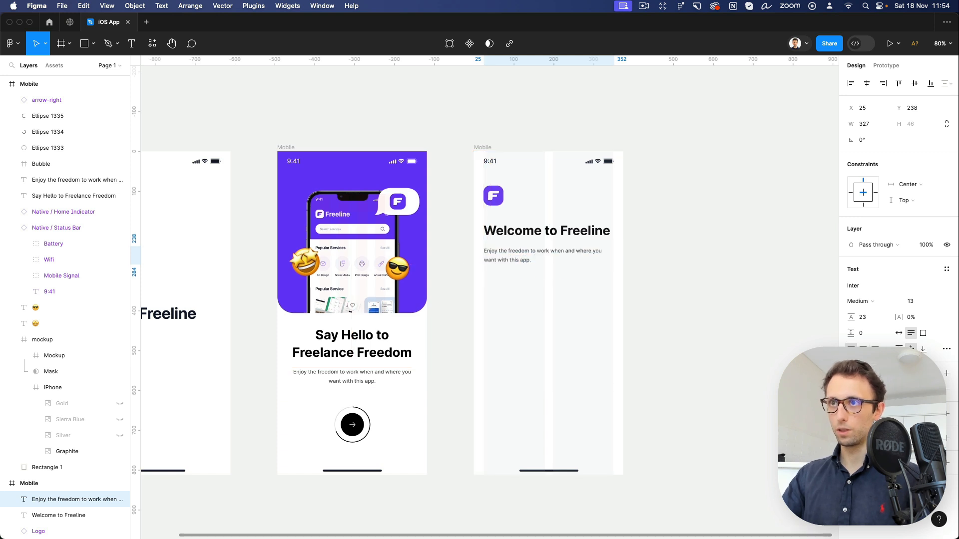
# Replace the copied description with "The ultimate solution for freelancers seeking success".
pyautogui.doubleClick(517, 260)
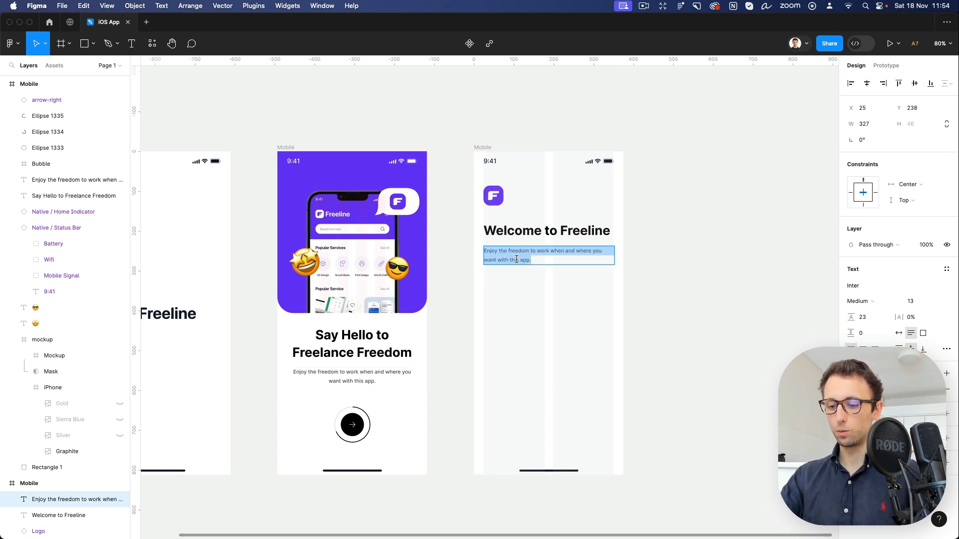
pyautogui.write('The ultimat')
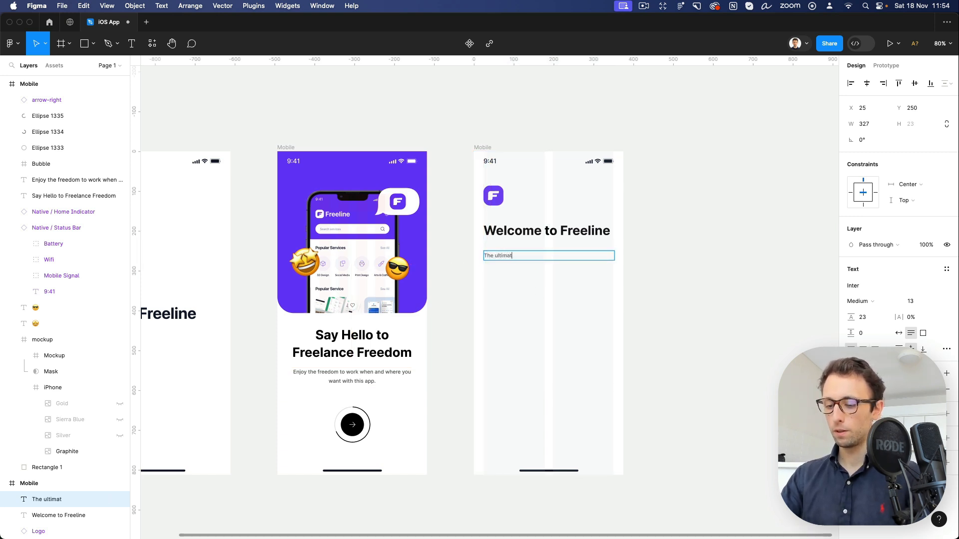
pyautogui.write('e solution')
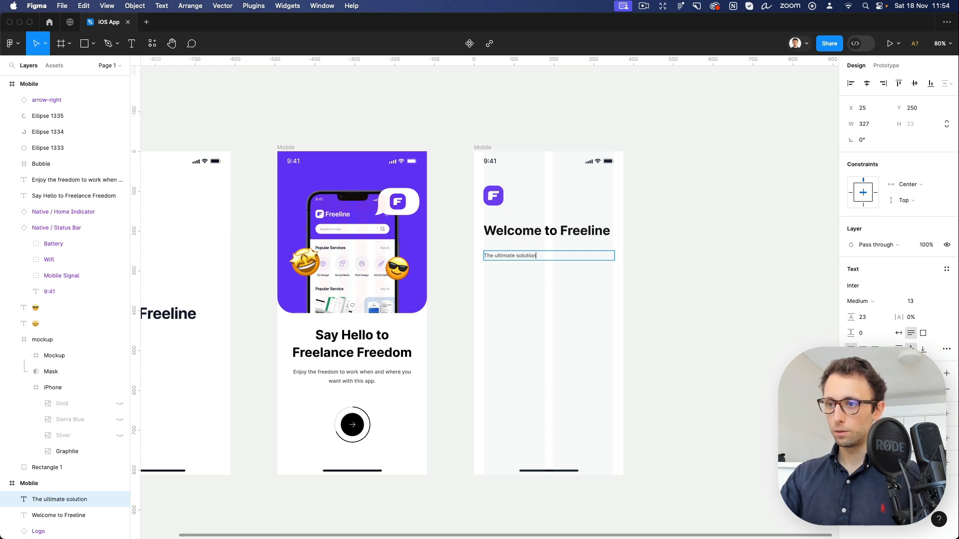
pyautogui.write(' for freelanc')
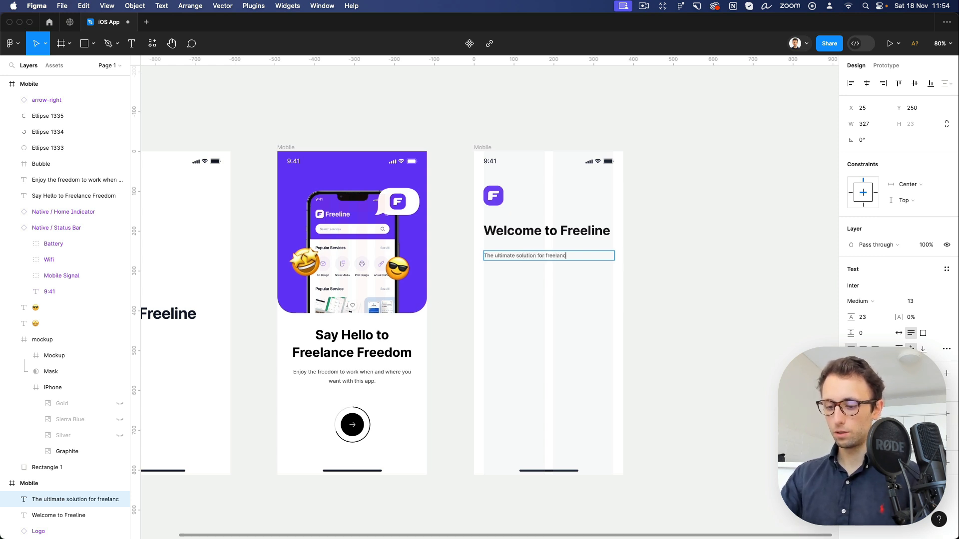
pyautogui.write('ers seeking succe')
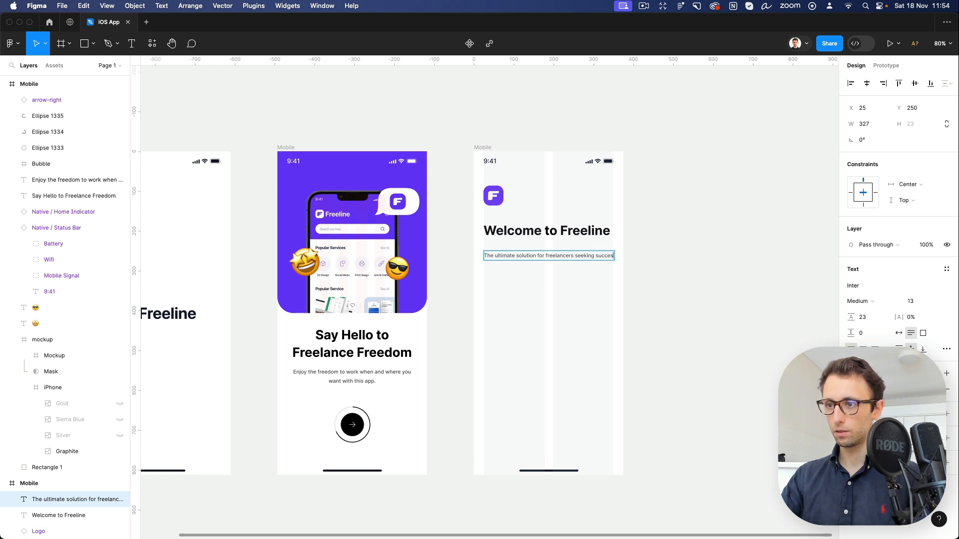
pyautogui.write('s')
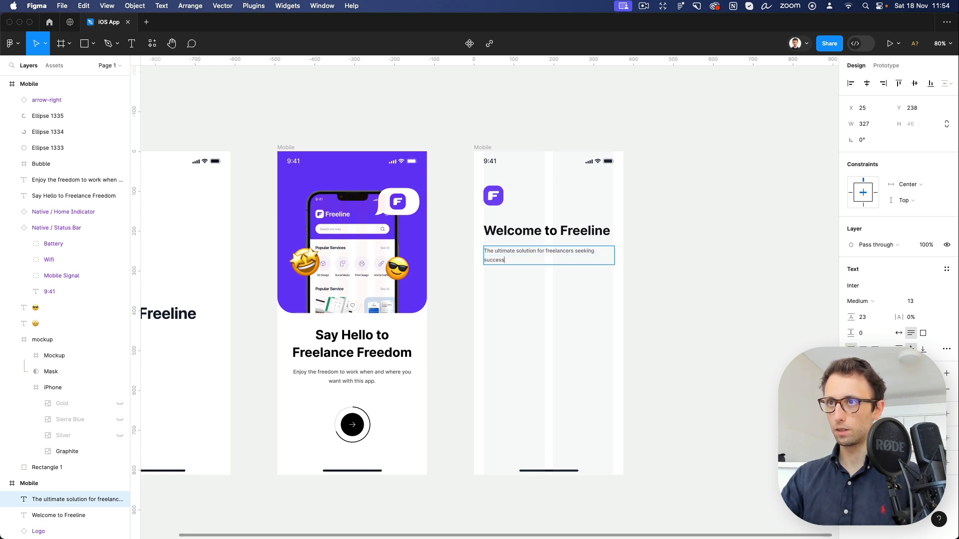
# Set the third screen's description to auto width and move it up closer to the heading.
pyautogui.click(897, 333)
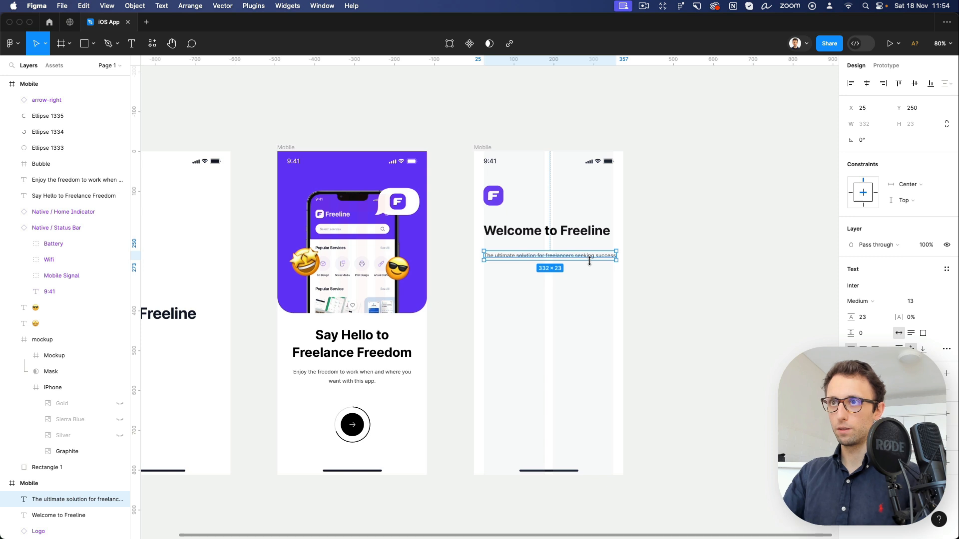
pyautogui.scroll(4, 589, 261)
pyautogui.moveTo(589, 260); pyautogui.dragTo(563, 246)
pyautogui.press('super+z')
pyautogui.click(678, 260)
pyautogui.scroll(-3, 675, 263)
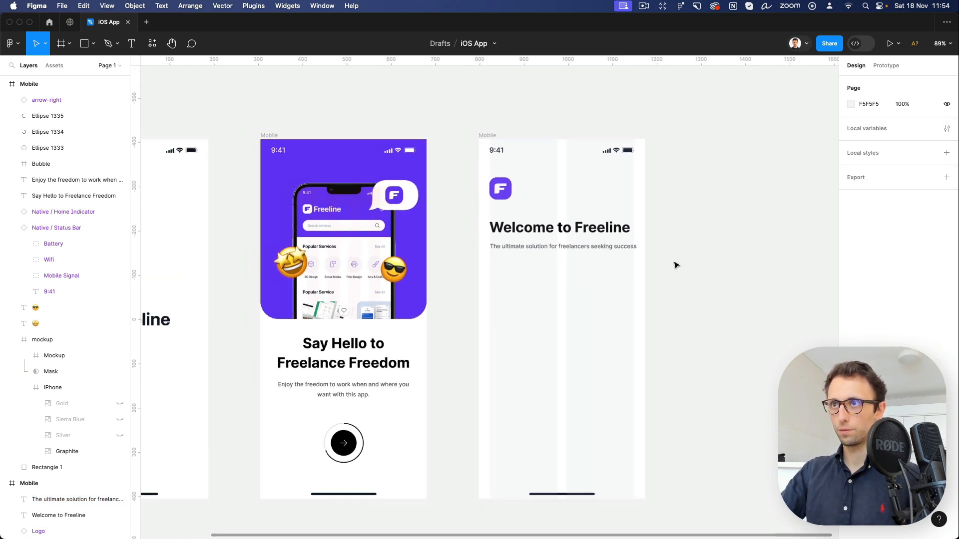
pyautogui.scroll(2, 609, 245)
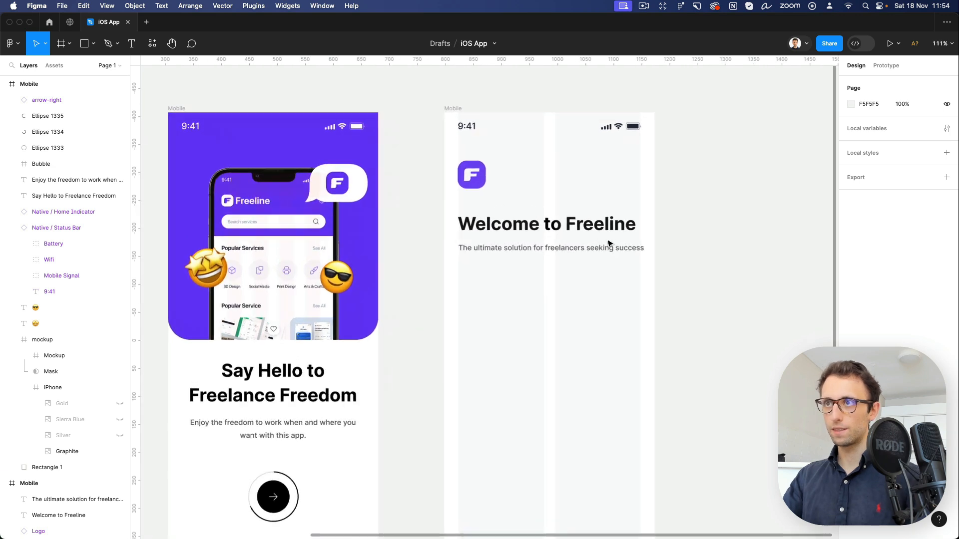
pyautogui.scroll(5, 609, 244)
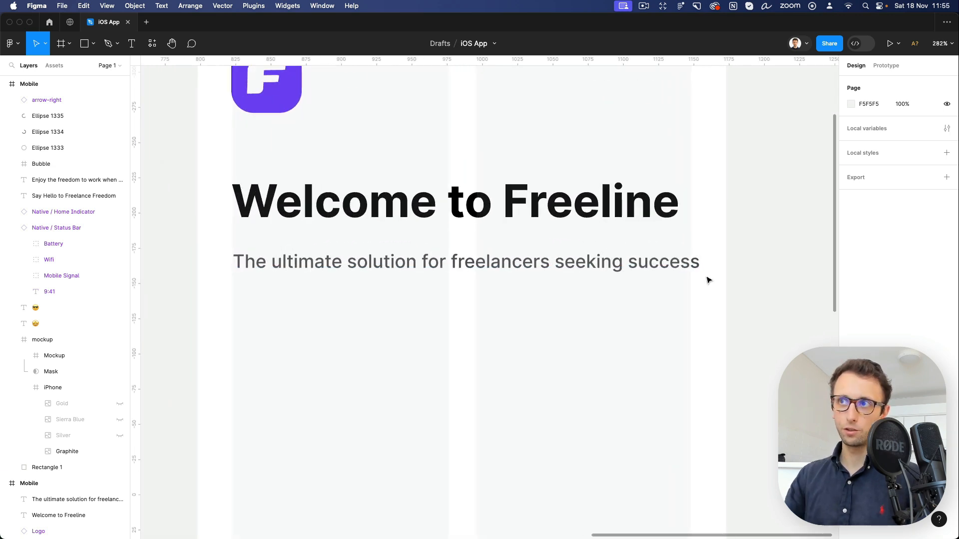
# Narrow the description's text box to a width of 325 so it ends at the column grid's edge.
pyautogui.click(698, 261)
pyautogui.moveTo(701, 260); pyautogui.dragTo(691, 261)
pyautogui.scroll(-5, 659, 283)
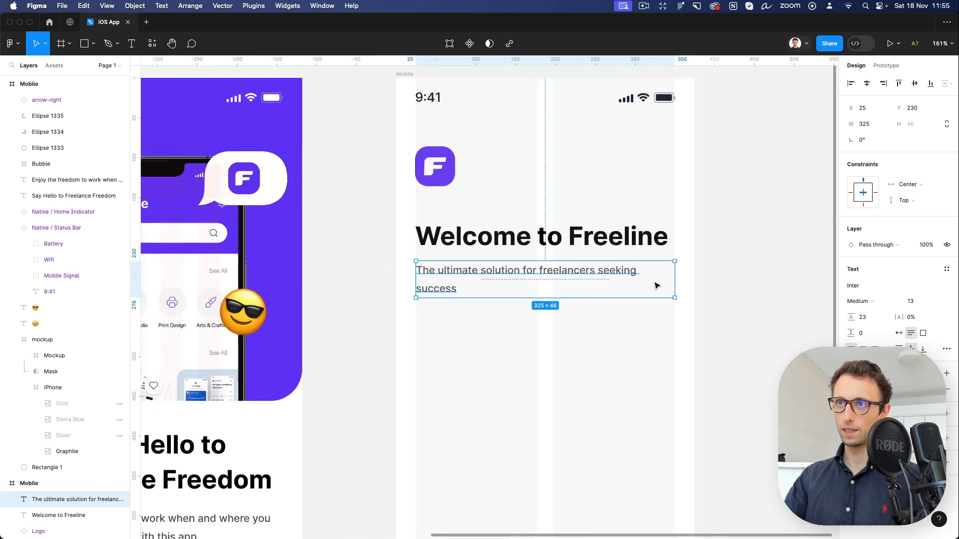
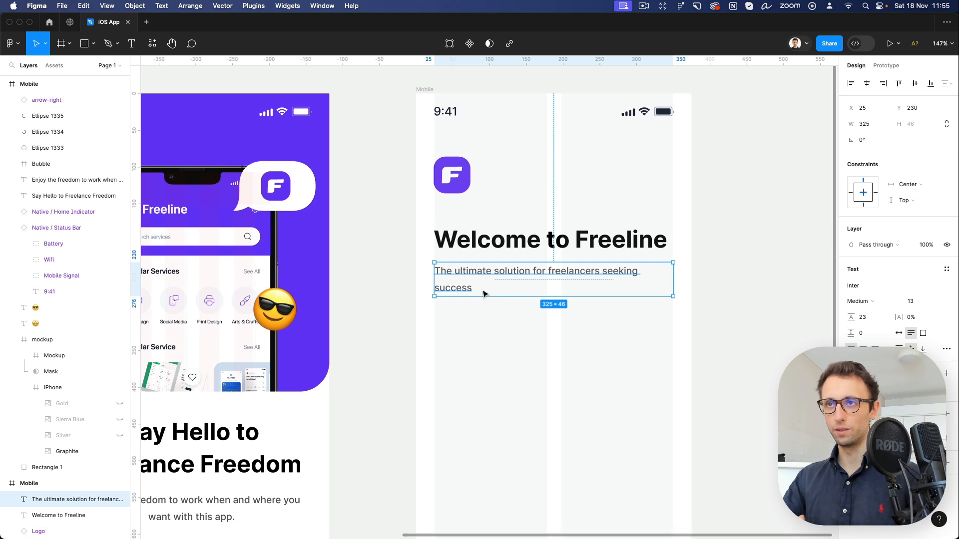
pyautogui.scroll(-3, 483, 293)
pyautogui.click(531, 320)
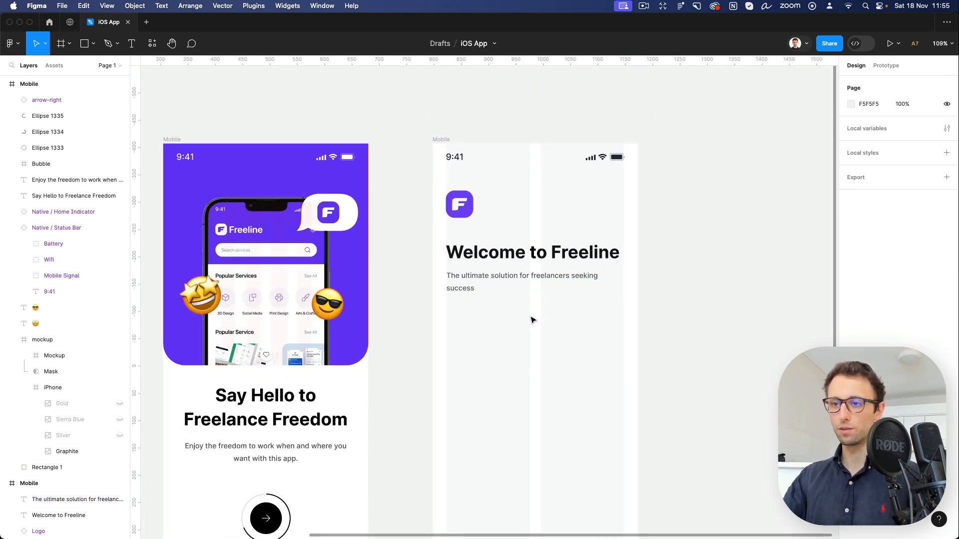
# Draw a 325 × 52 rectangle across both columns below the description and set its corner radius to 101.
pyautogui.scroll(3, 543, 324)
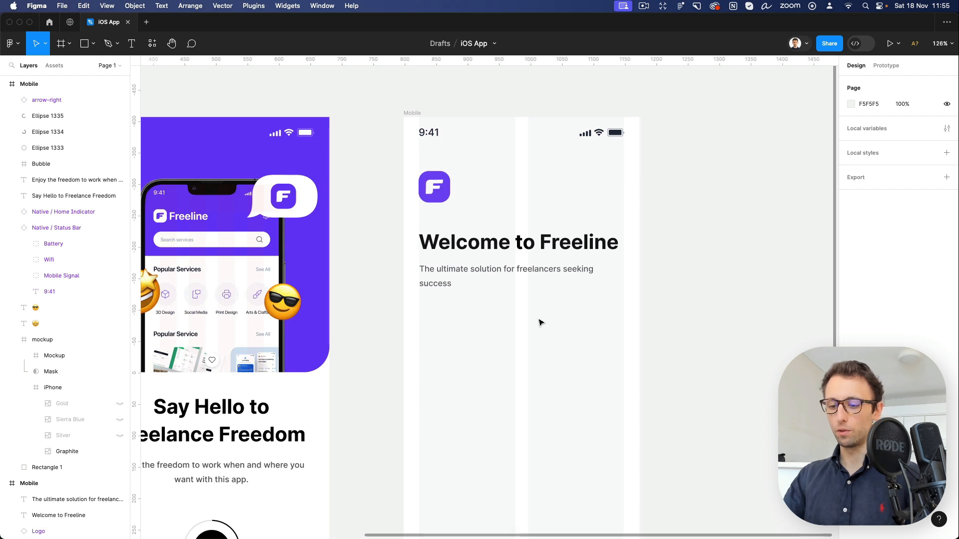
pyautogui.press('r')
pyautogui.moveTo(419, 314)
pyautogui.mouseDown()
pyautogui.moveTo(566, 353)
pyautogui.moveTo(624, 347)
pyautogui.mouseUp()
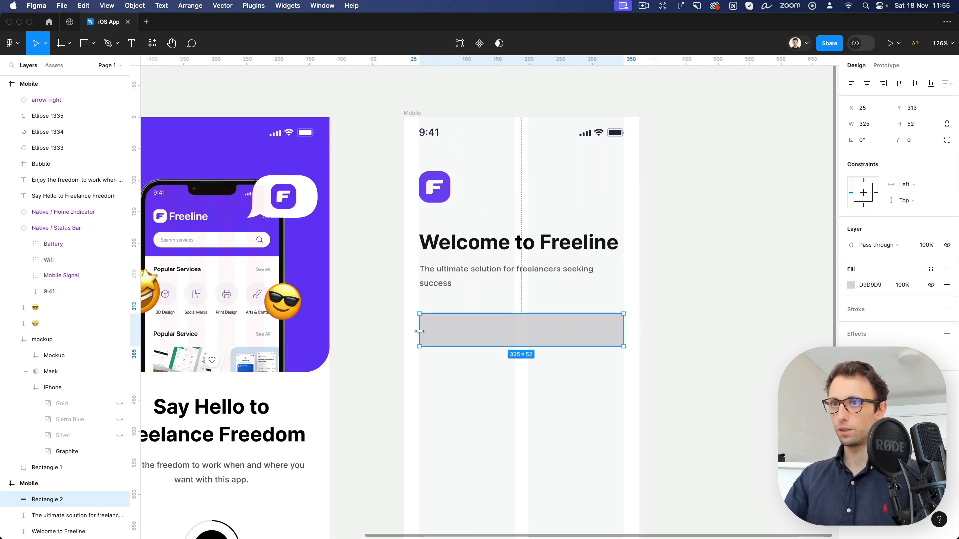
pyautogui.moveTo(897, 133); pyautogui.dragTo(947, 134)
pyautogui.scroll(3, 487, 256)
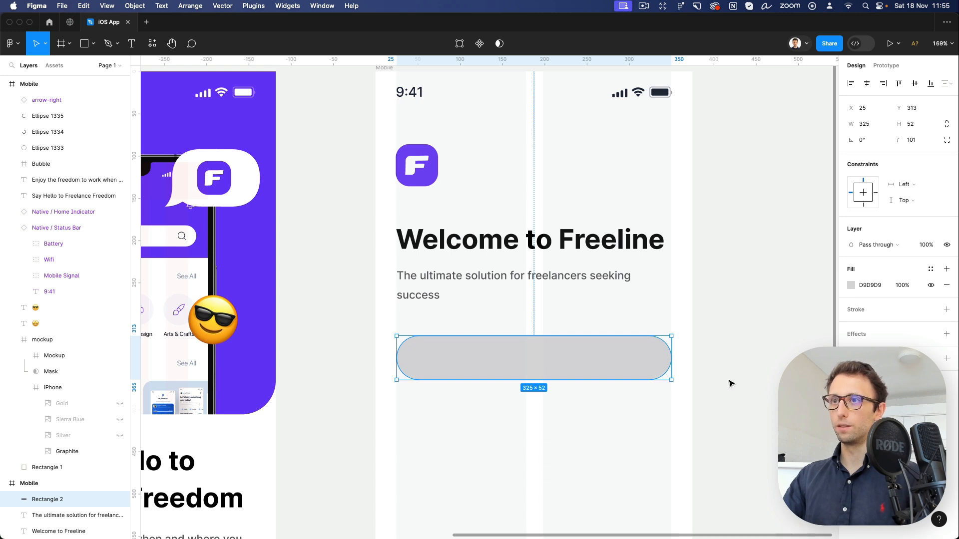
# Hide the rounded rectangle's fill and give it a 1 px inside stroke in light grey E1E1E1.
pyautogui.click(857, 285)
pyautogui.click(947, 309)
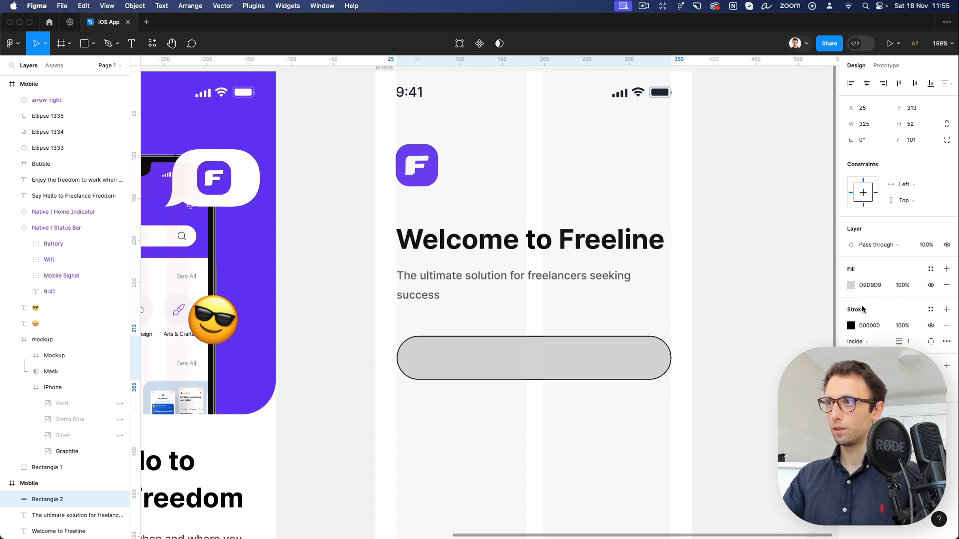
pyautogui.click(930, 285)
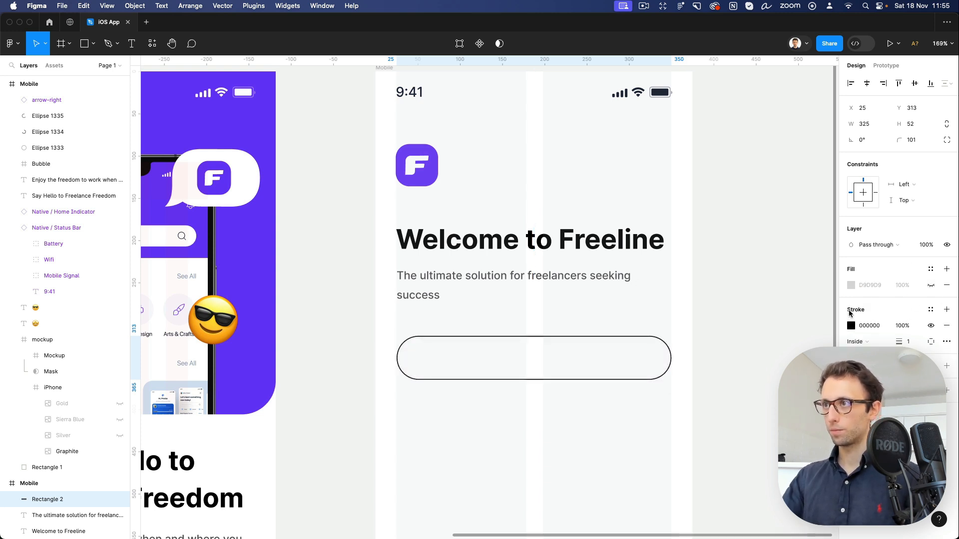
pyautogui.click(851, 325)
pyautogui.moveTo(733, 296); pyautogui.dragTo(707, 295)
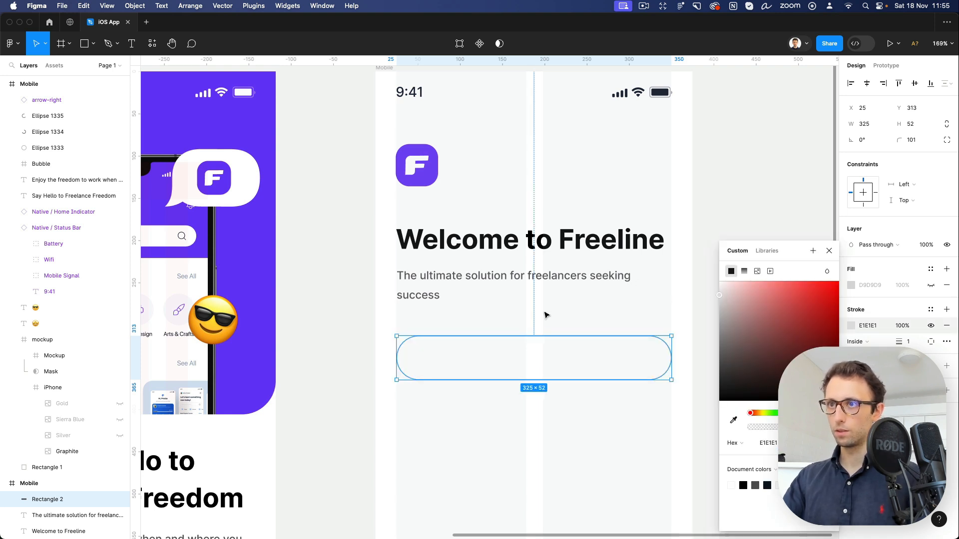
pyautogui.scroll(-3, 546, 314)
pyautogui.click(567, 315)
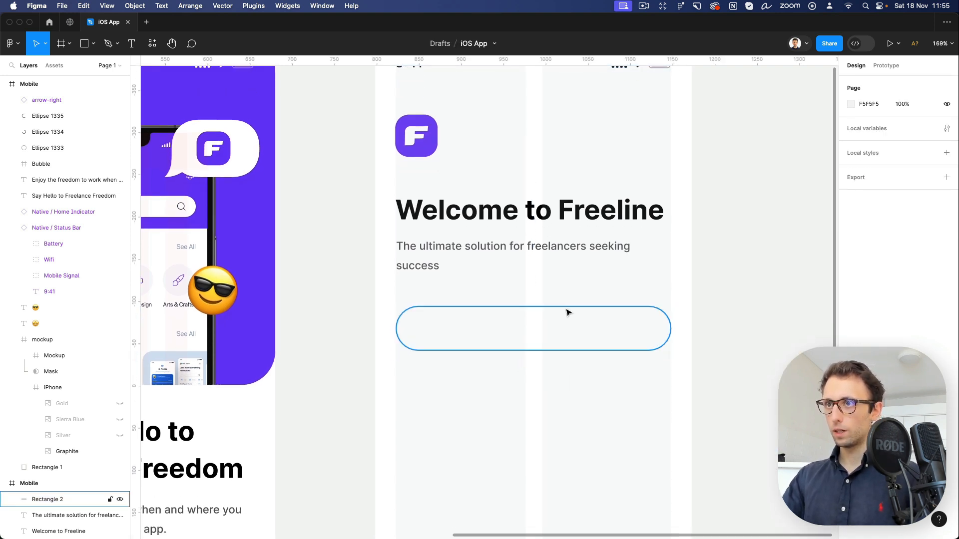
pyautogui.click(567, 313)
pyautogui.click(519, 304)
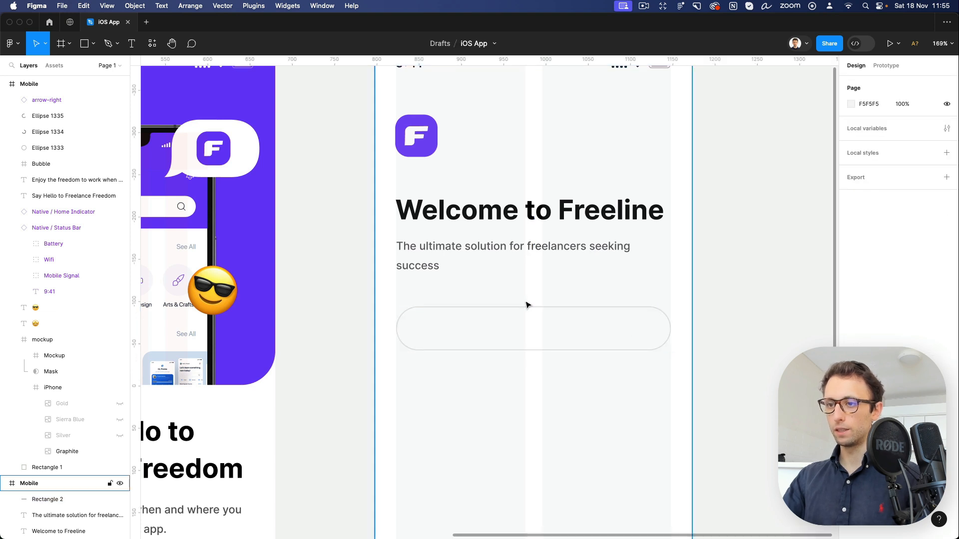
# Add an "Email" text label on the upper outline of the rounded field at X 53, Y 302.
pyautogui.scroll(3, 524, 304)
pyautogui.click(400, 312)
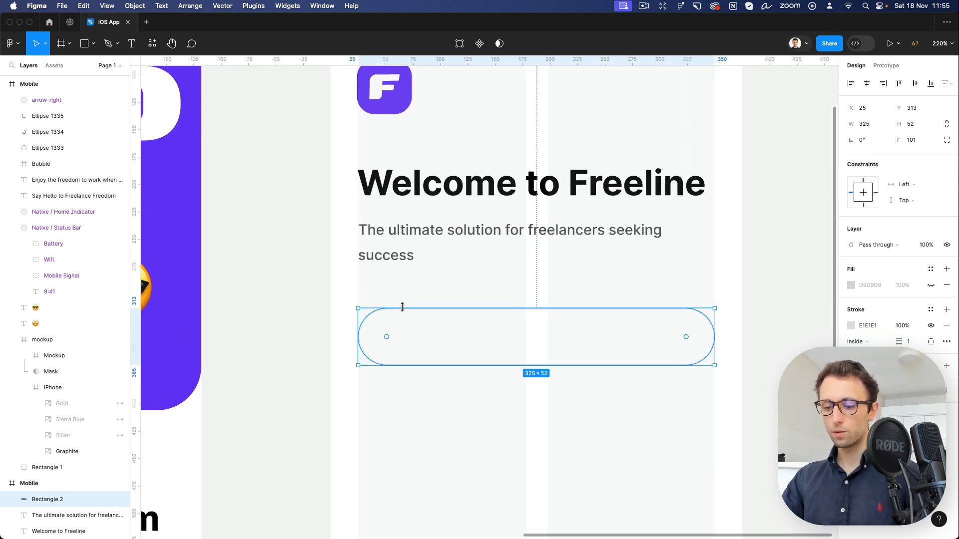
pyautogui.press('t')
pyautogui.click(391, 307)
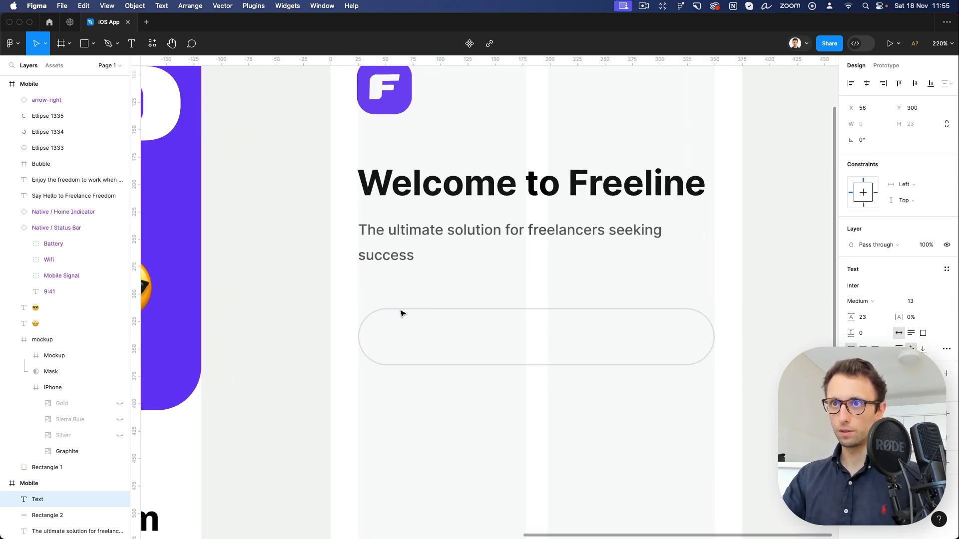
pyautogui.write('Email')
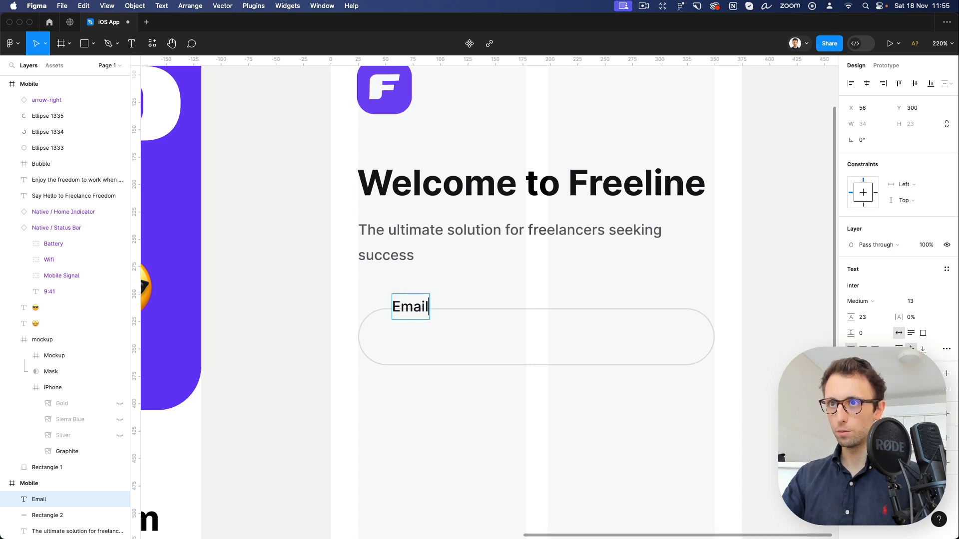
pyautogui.press('Escape')
pyautogui.moveTo(410, 314); pyautogui.dragTo(407, 316)
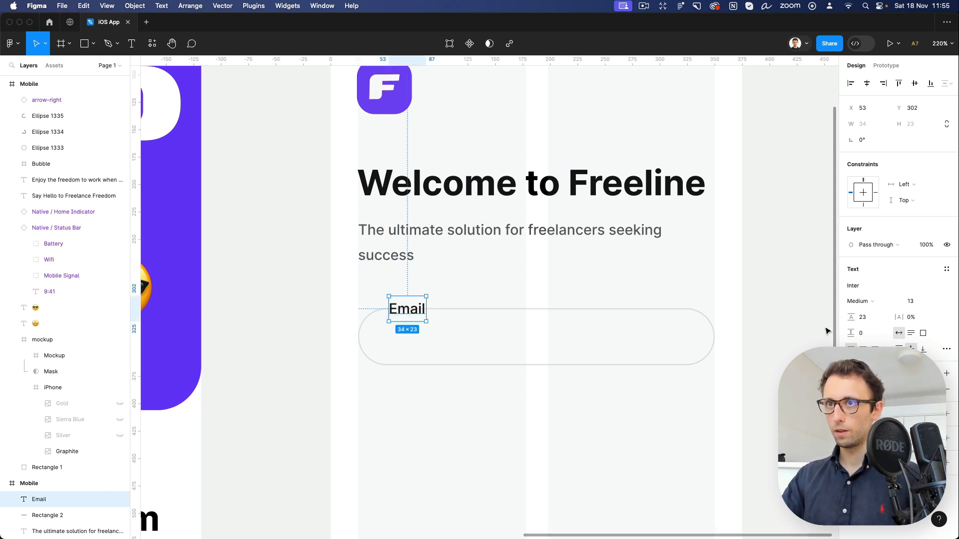
# Wrap the "Email" label in an auto layout frame and move the frame to X 47, Y 292.
pyautogui.hotkey('shift', 'a')
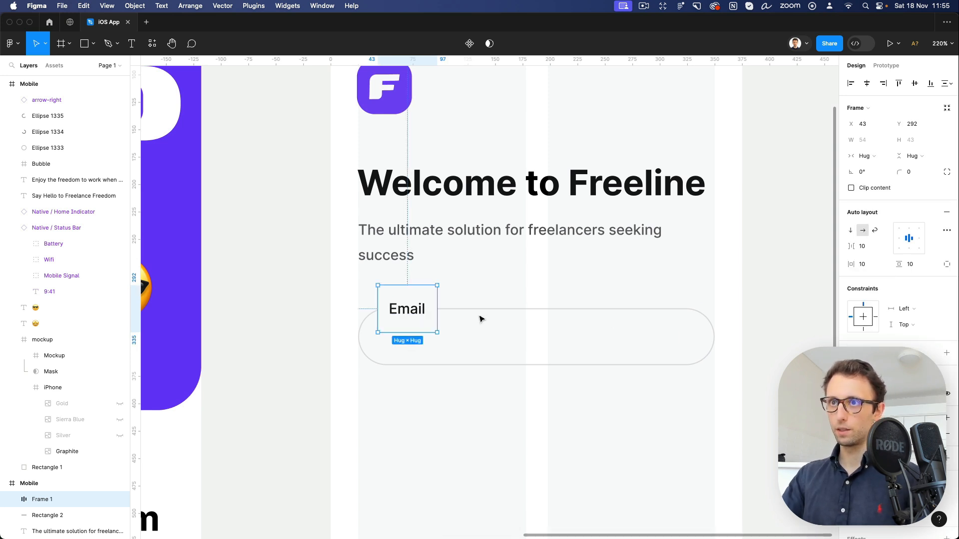
pyautogui.moveTo(407, 310); pyautogui.dragTo(413, 310)
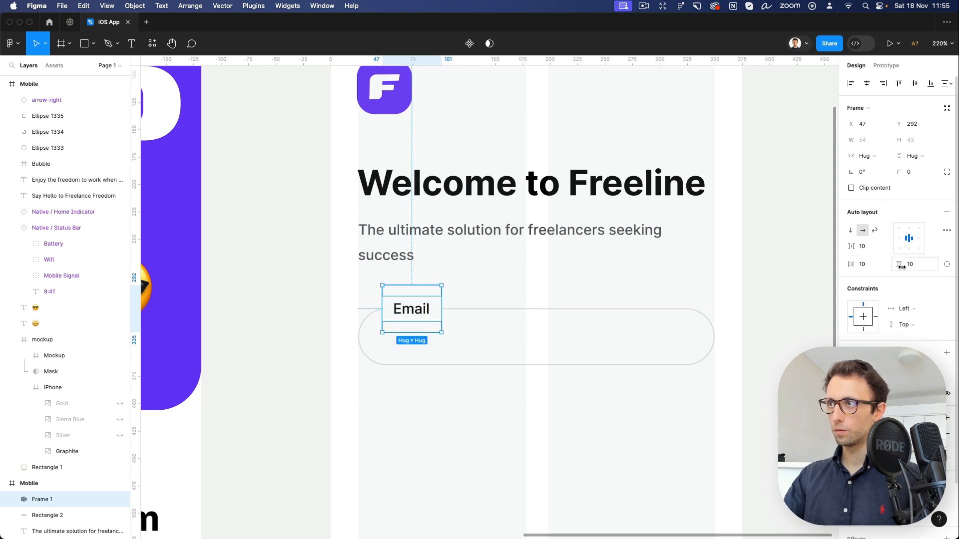
# Set the "Email" label frame's vertical padding to 1 and nudge the frame down to Y 301.
pyautogui.moveTo(900, 267); pyautogui.dragTo(892, 267)
pyautogui.press('Down')
pyautogui.press('Down')
pyautogui.press('Down')
pyautogui.press('Down')
pyautogui.press('Down')
pyautogui.press('Down')
pyautogui.press('Down')
pyautogui.press('Down')
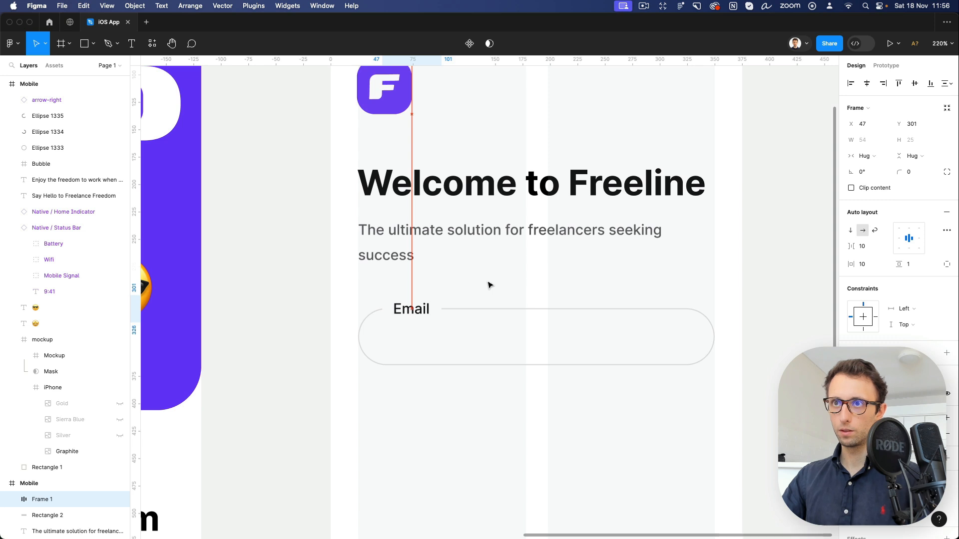
pyautogui.press('Down')
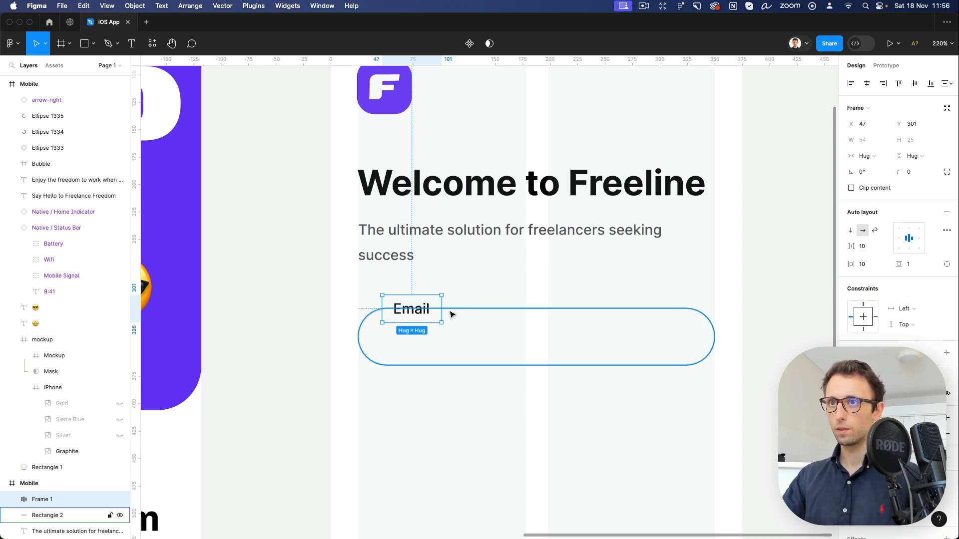
pyautogui.press('i')
pyautogui.click(385, 93)
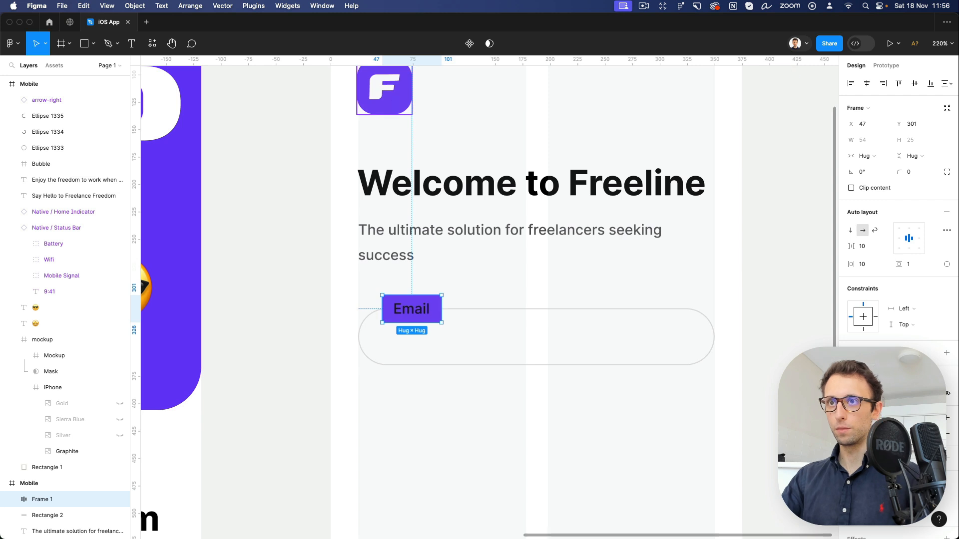
pyautogui.hotkey('ctrl', 'z')
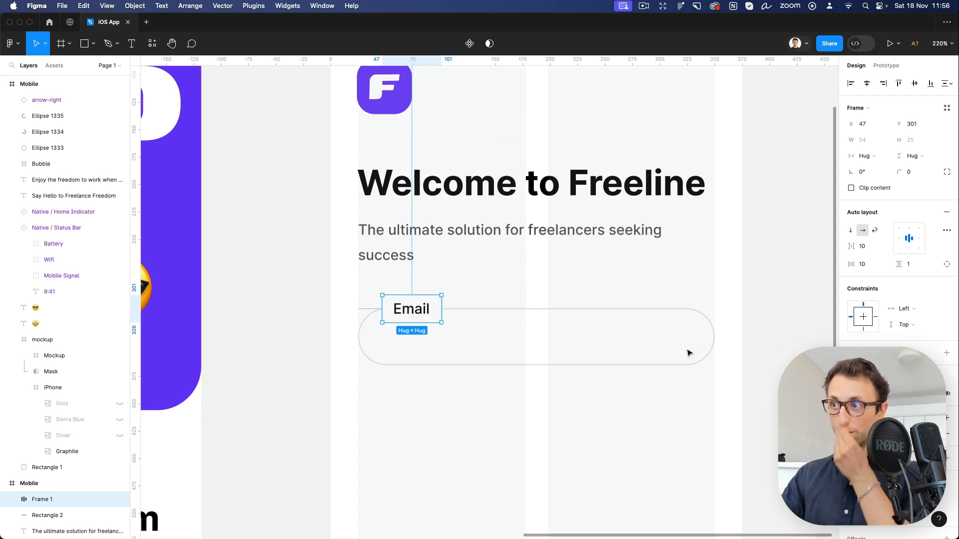
# Recolor the "Email" label text with the purple sampled from the logo.
pyautogui.click(413, 314)
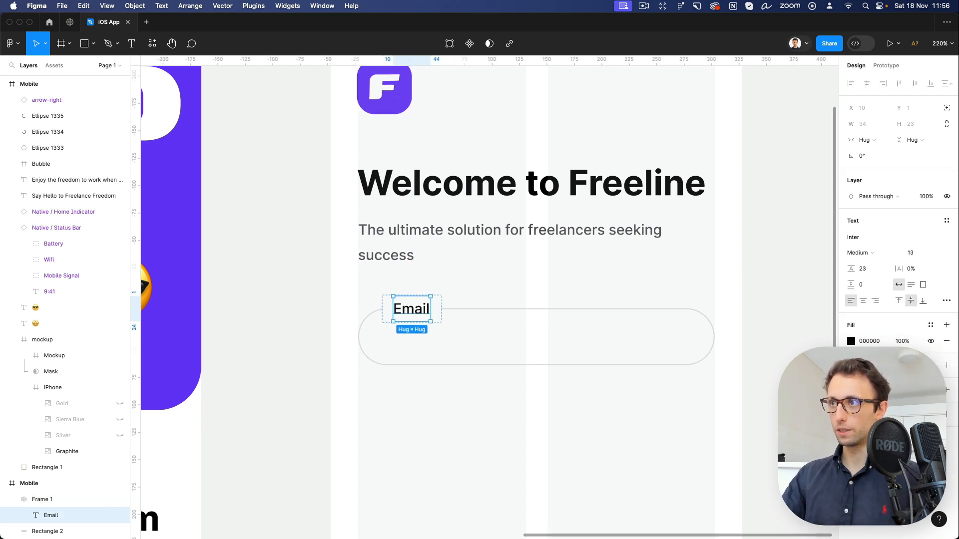
pyautogui.press('i')
pyautogui.click(400, 94)
# Change the rounded field's stroke to the purple sampled from the logo.
pyautogui.click(559, 310)
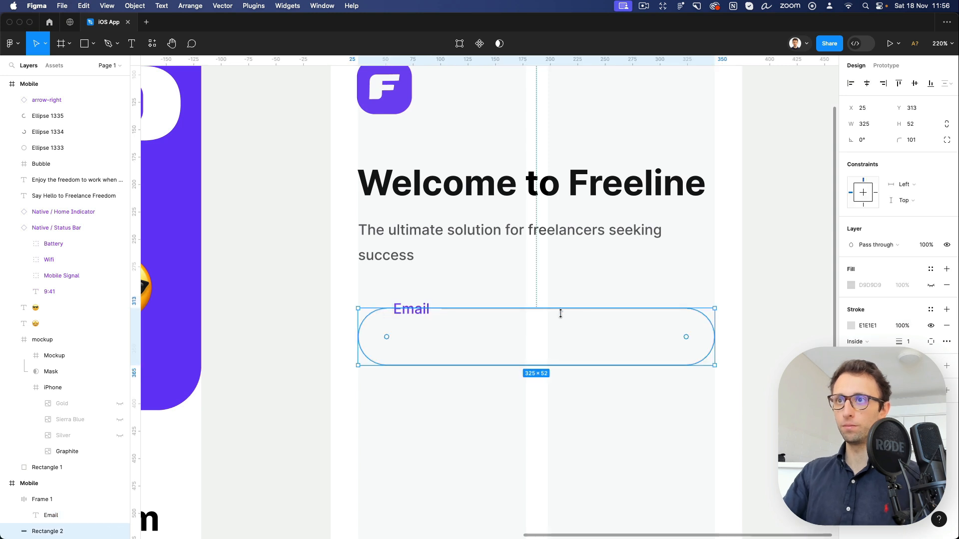
pyautogui.click(850, 325)
pyautogui.press('i')
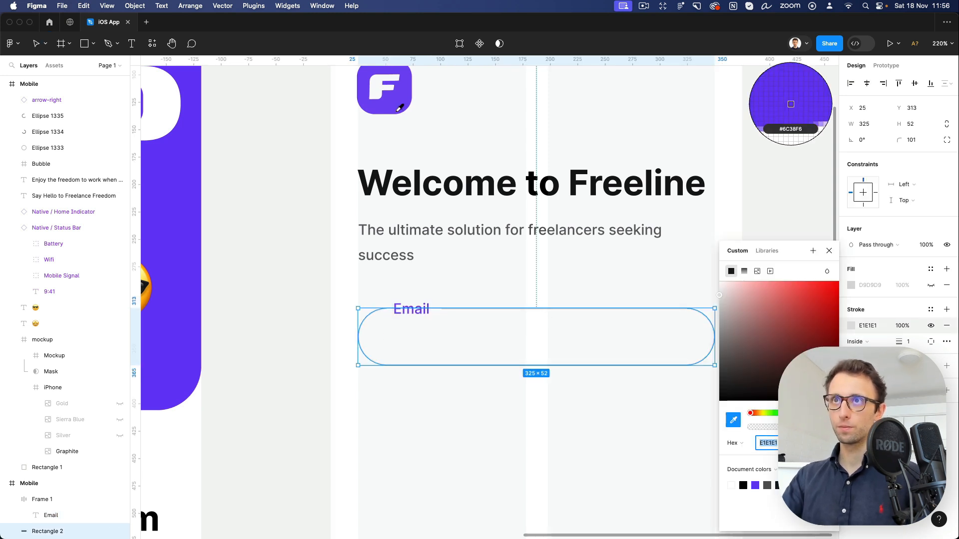
pyautogui.click(396, 108)
pyautogui.click(559, 291)
pyautogui.keyDown('super'); pyautogui.click(423, 312); pyautogui.keyUp('super')
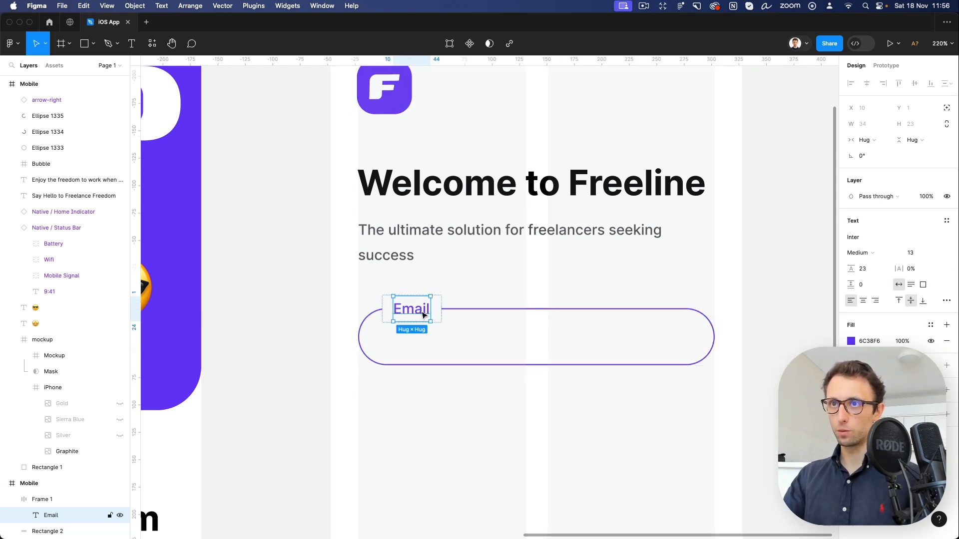
pyautogui.click(492, 290)
# Copy the description text and place the copy inside the rounded field at X 47, Y 338.
pyautogui.click(416, 240)
pyautogui.press('super+c')
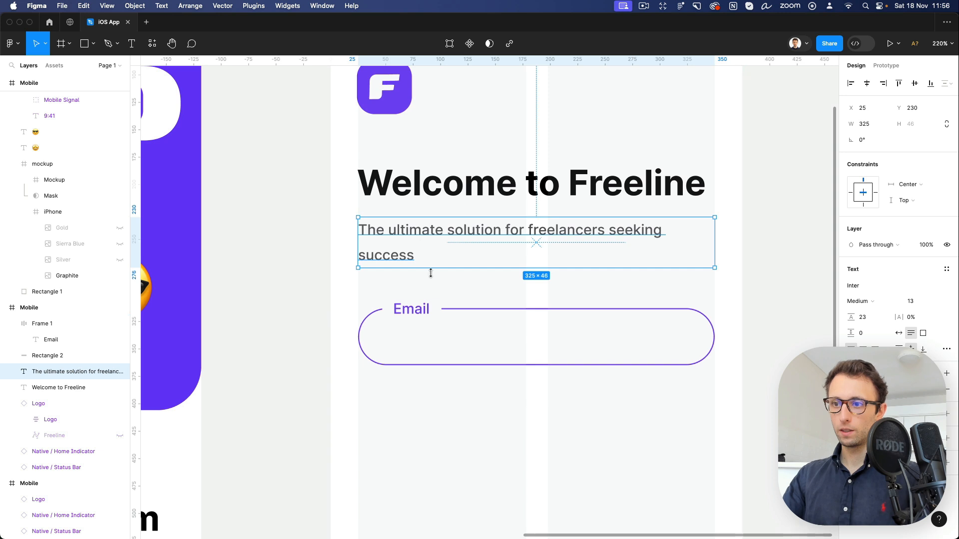
pyautogui.click(474, 286)
pyautogui.press('super+v')
pyautogui.moveTo(419, 262); pyautogui.dragTo(437, 350)
# Replace the copied text's content with "input your email address".
pyautogui.press('Return')
pyautogui.write('in')
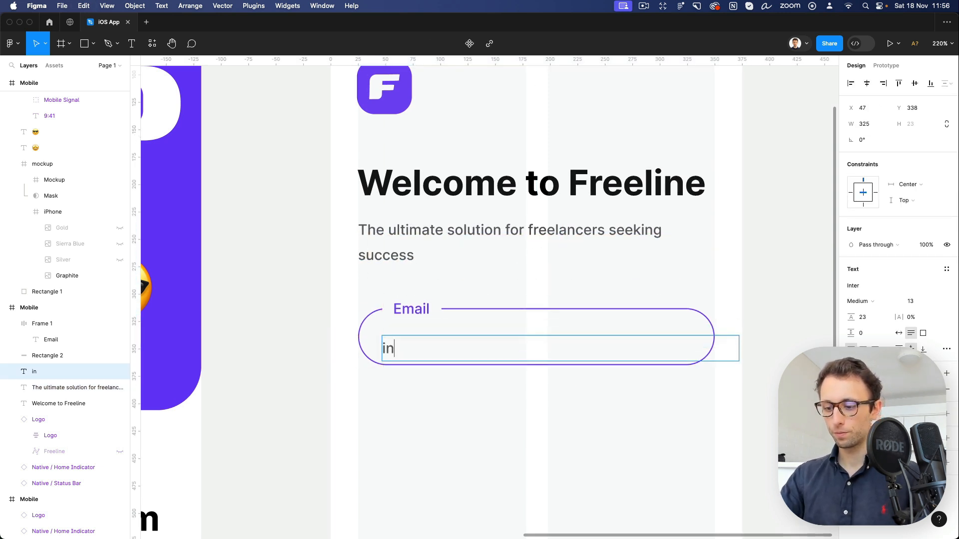
pyautogui.write('put your e')
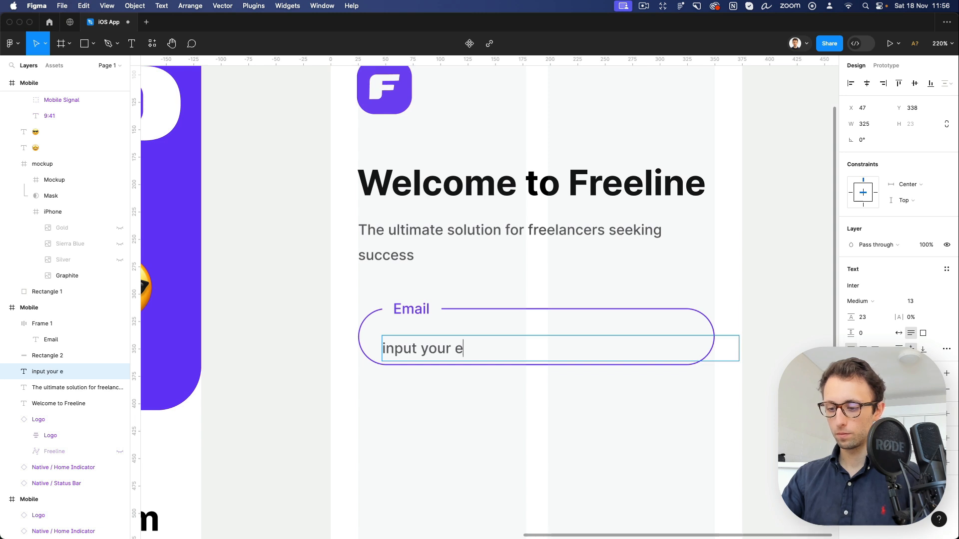
pyautogui.write('mail address')
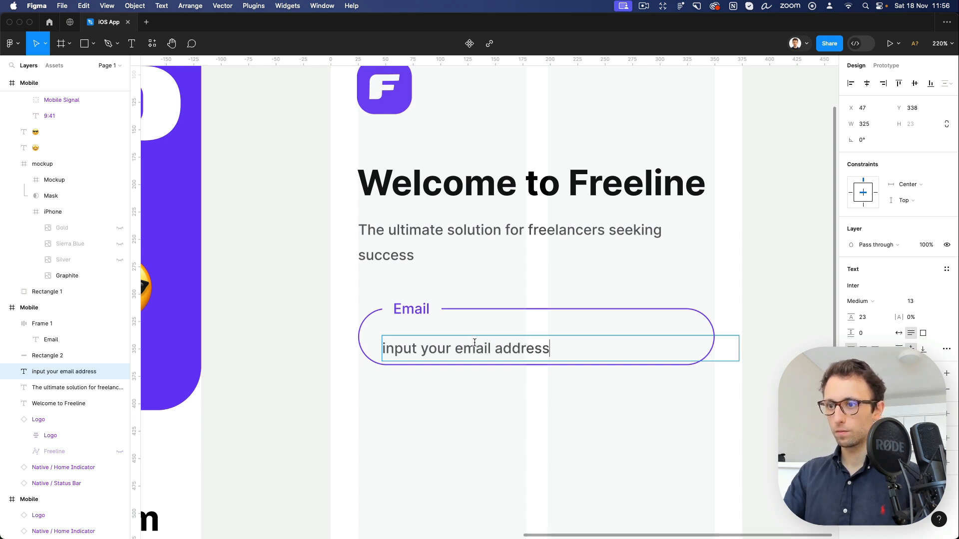
pyautogui.press('Escape')
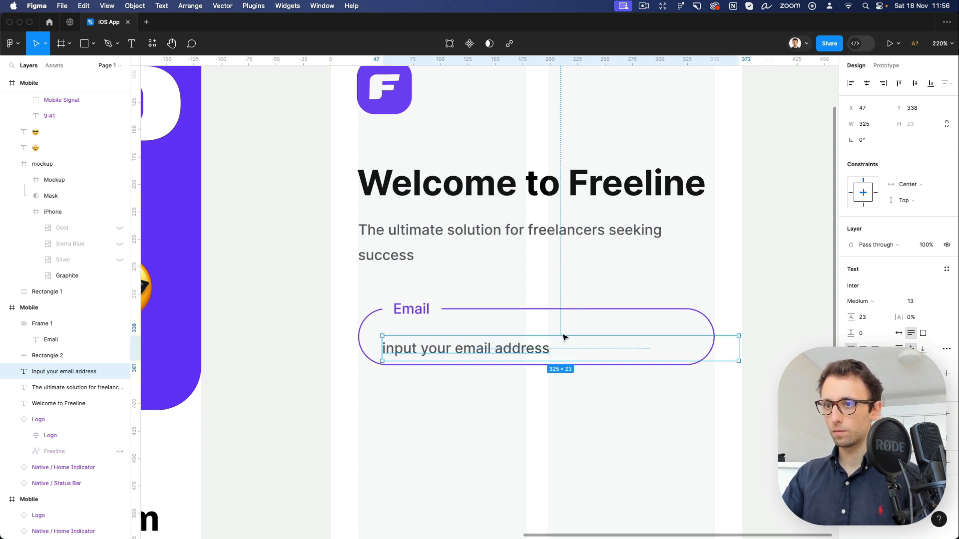
# Place the auto-width placeholder at X 57, Y 326 and capitalize it as "Input your email address".
pyautogui.moveTo(466, 353); pyautogui.dragTo(477, 341)
pyautogui.doubleClick(450, 337)
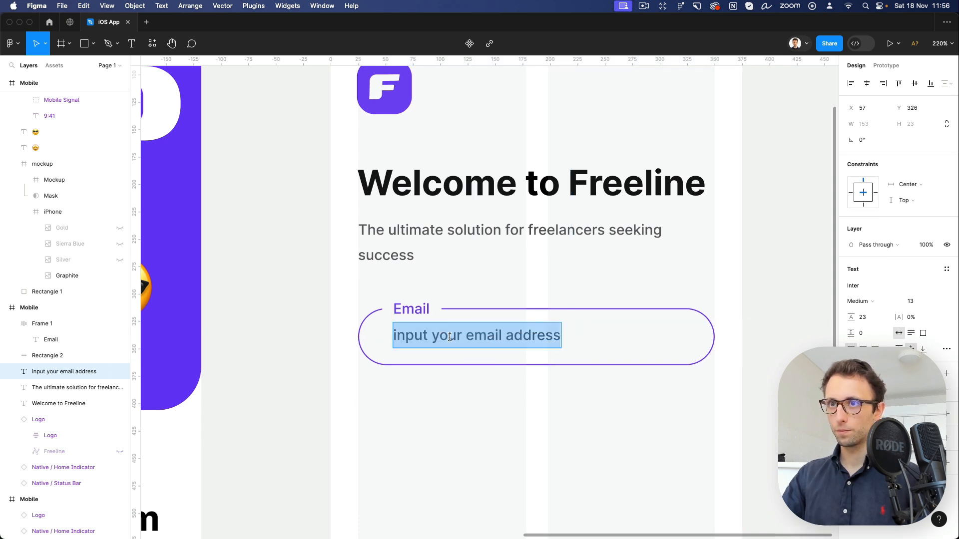
pyautogui.press('Left')
pyautogui.press('Delete')
pyautogui.write('I')
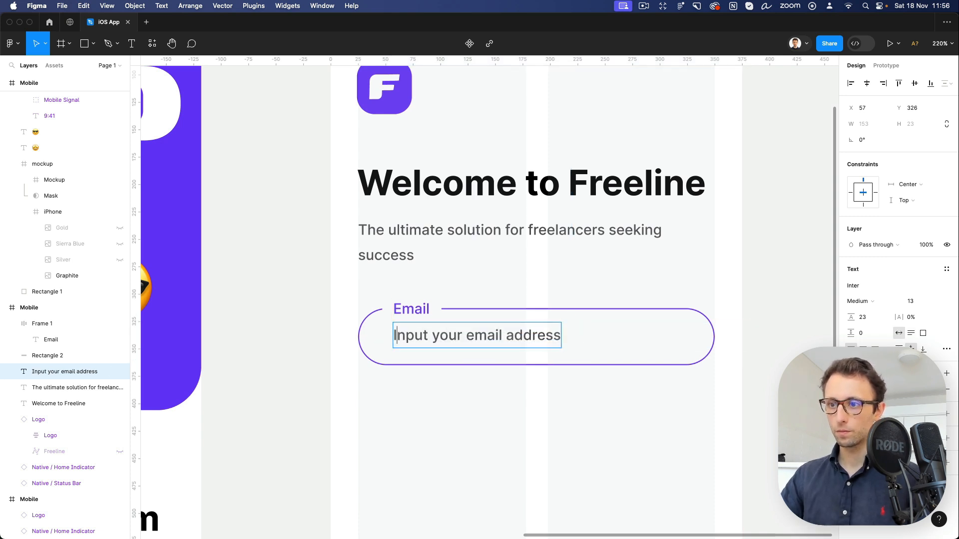
pyautogui.click(485, 267)
# Set the email placeholder's font weight to Regular and its color to a light grey.
pyautogui.click(487, 329)
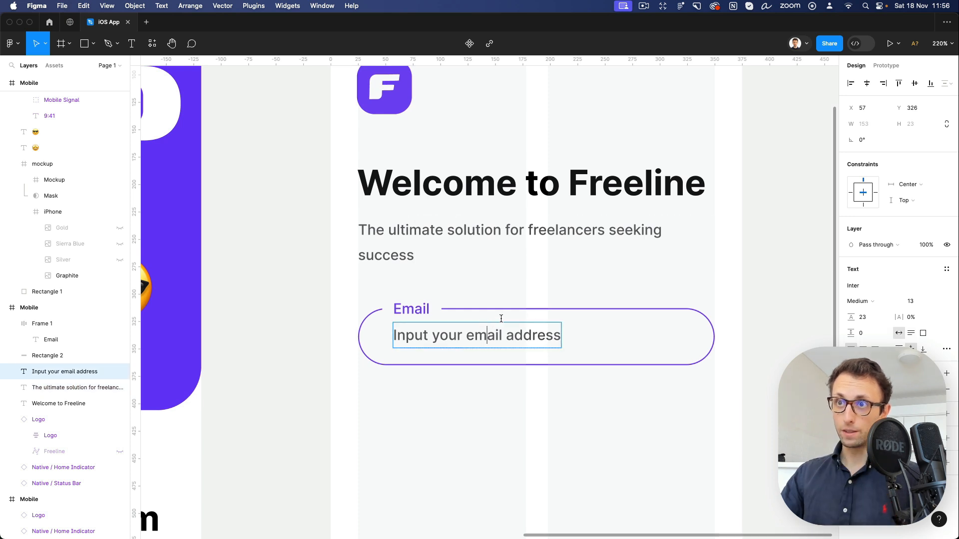
pyautogui.click(859, 301)
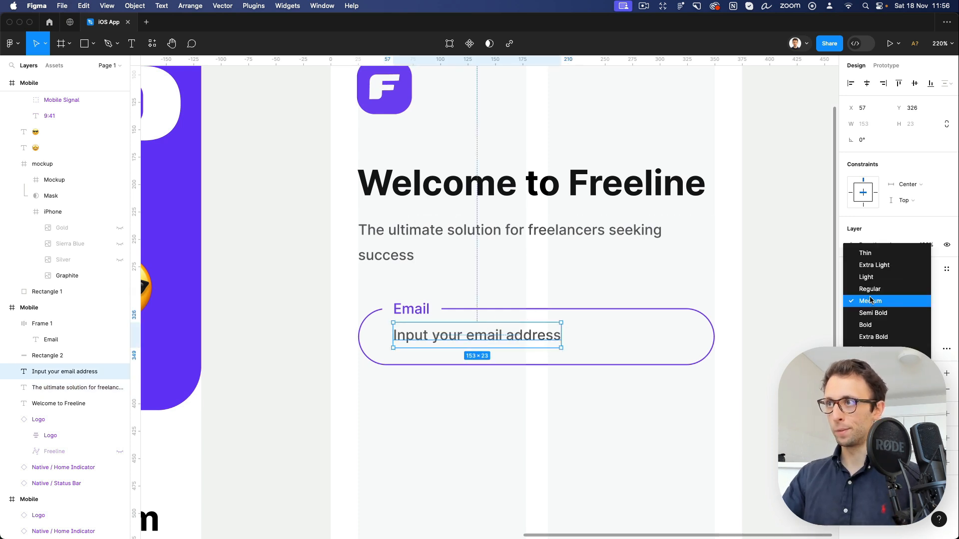
pyautogui.click(872, 290)
pyautogui.click(851, 390)
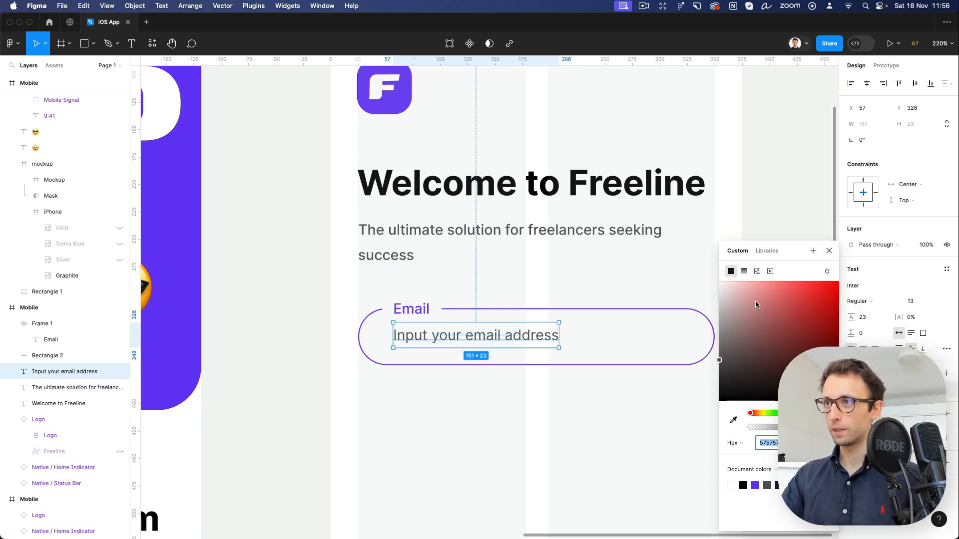
pyautogui.moveTo(746, 314); pyautogui.dragTo(713, 316)
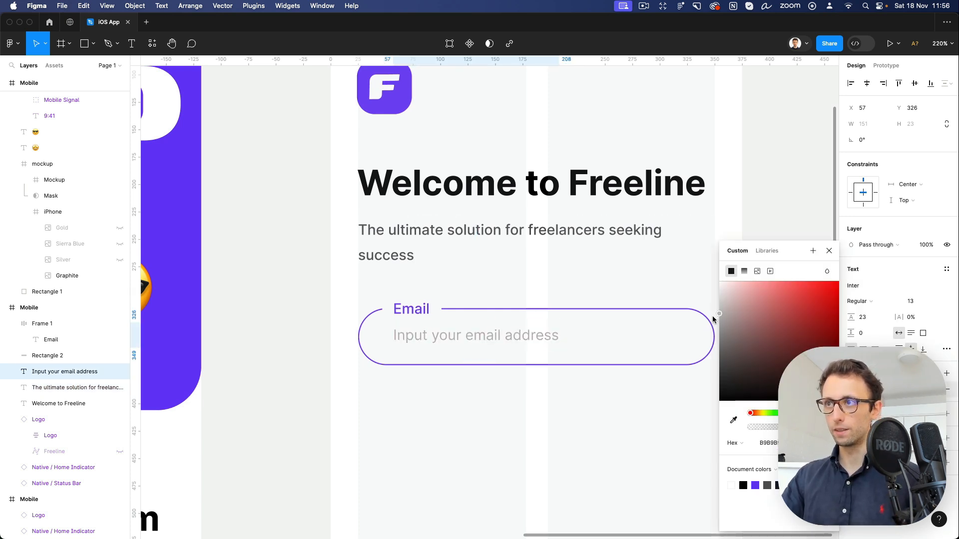
pyautogui.click(514, 304)
# Group the "Email" label frame, rounded rectangle and placeholder text, and name the group "Email".
pyautogui.scroll(-3, 492, 295)
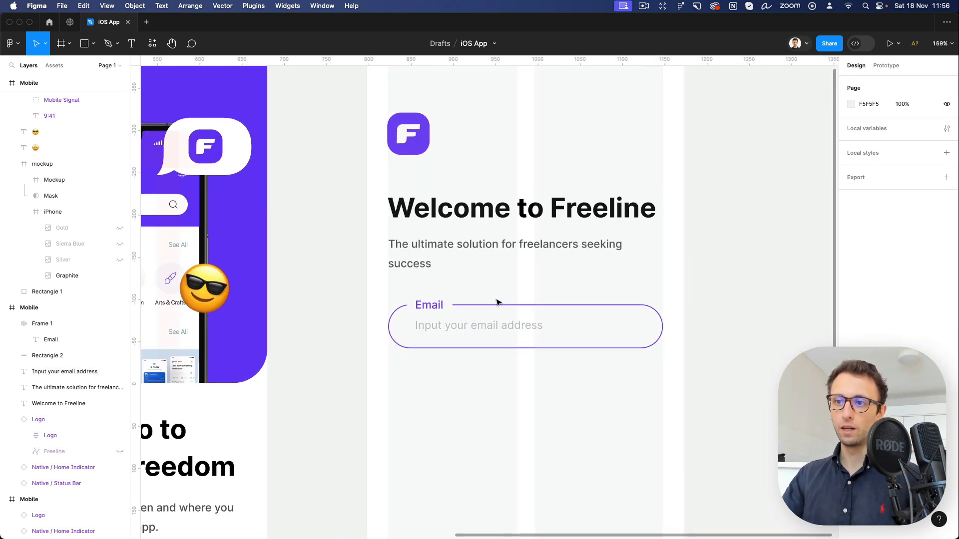
pyautogui.moveTo(517, 314); pyautogui.dragTo(537, 344)
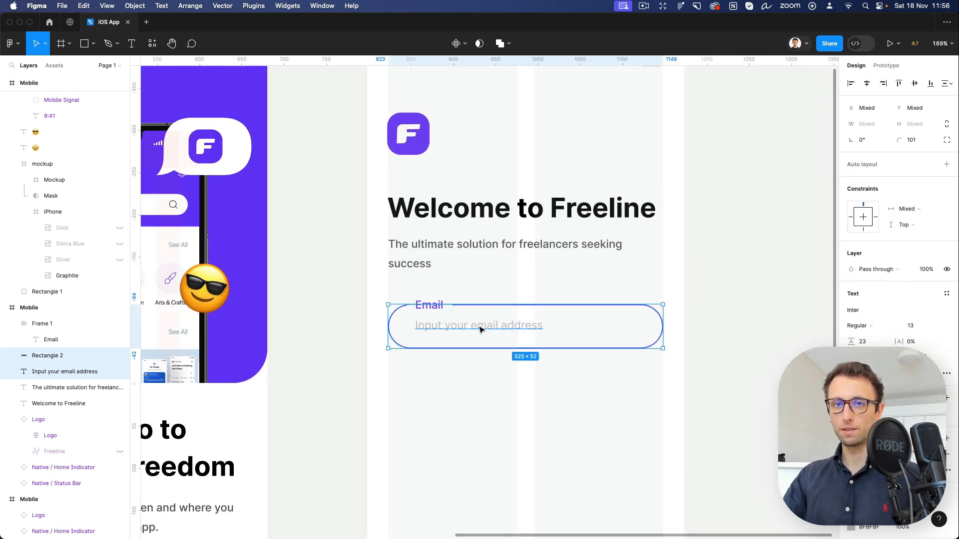
pyautogui.moveTo(354, 292); pyautogui.dragTo(547, 364)
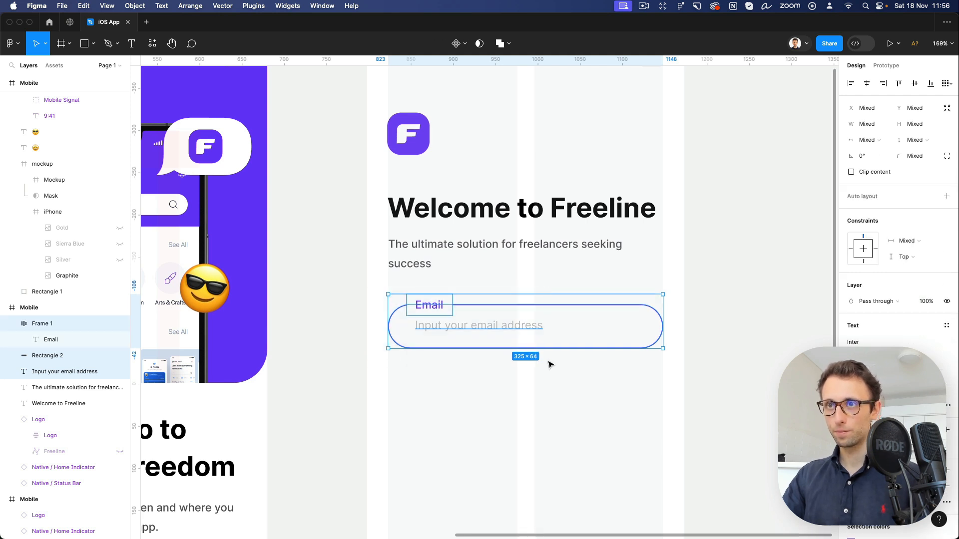
pyautogui.hotkey('shift', 'a')
pyautogui.press('super+z')
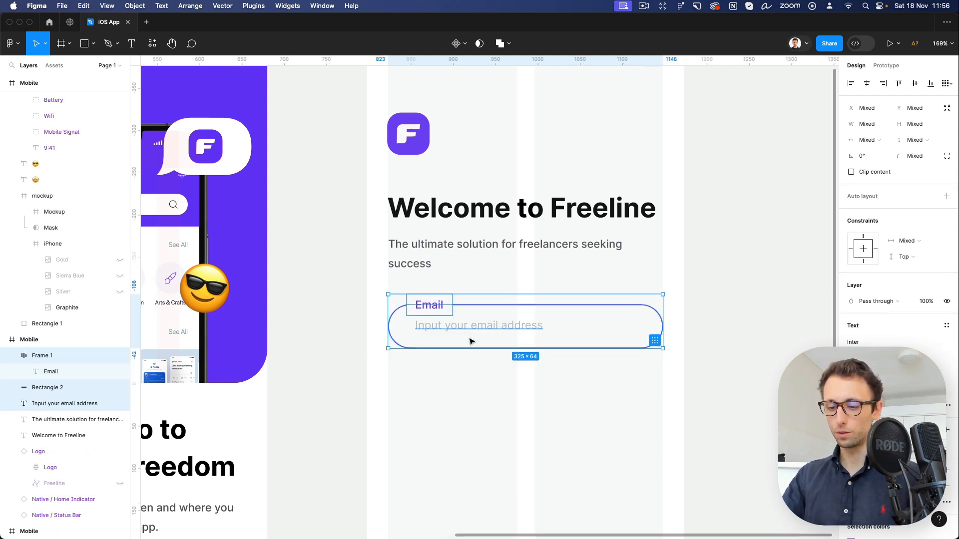
pyautogui.press('super+g')
pyautogui.press('super+r')
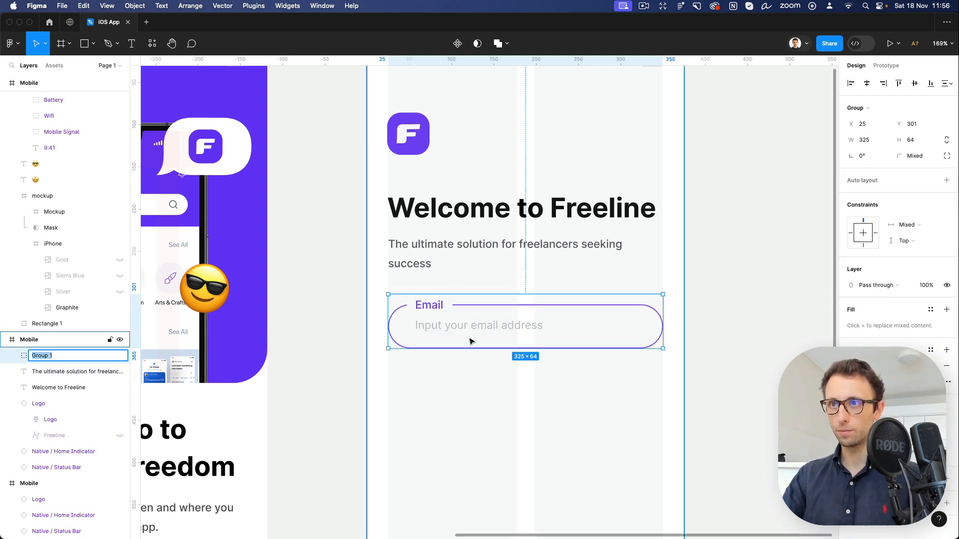
pyautogui.write('Email')
pyautogui.press('Return')
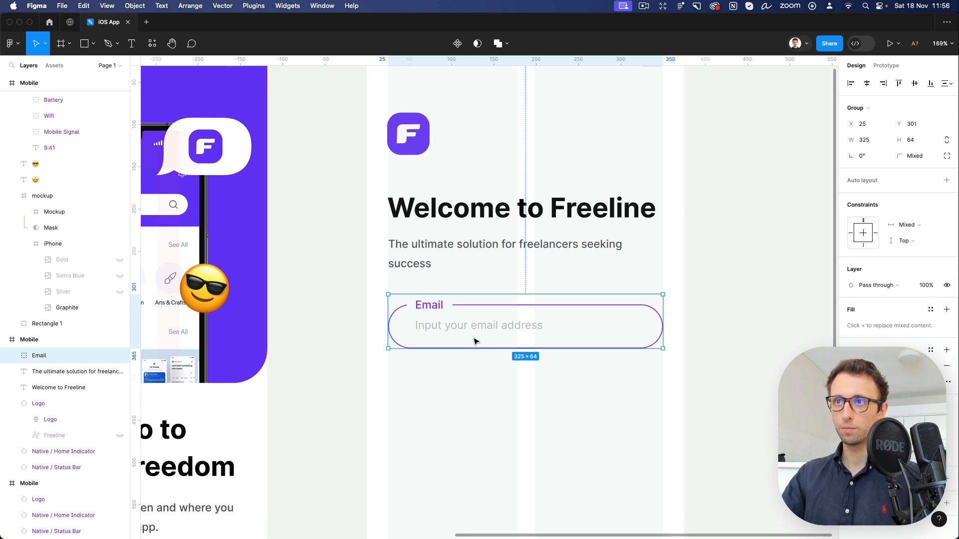
# Duplicate the Email group directly below at Y 371 and delete the label frame from the copy.
pyautogui.moveTo(505, 343); pyautogui.dragTo(503, 403)
pyautogui.doubleClick(427, 367)
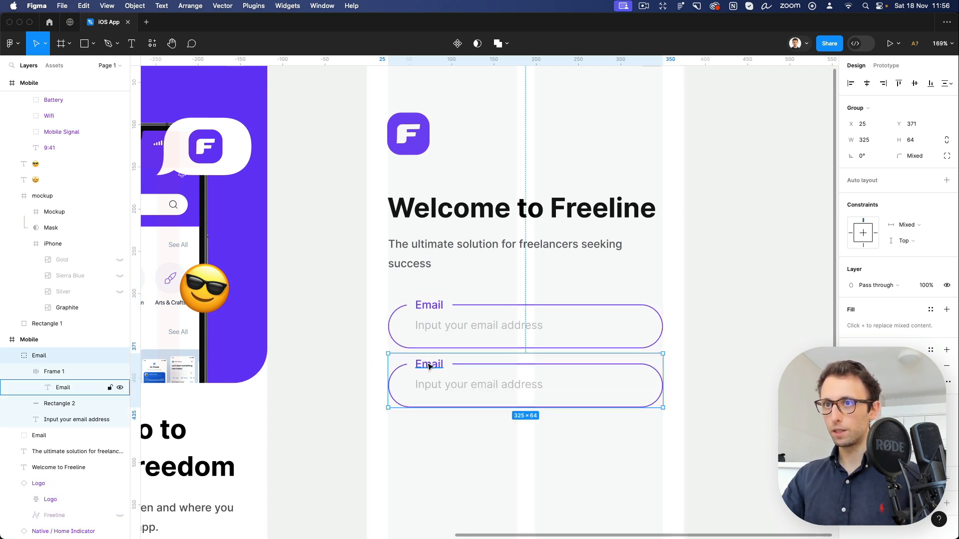
pyautogui.press('Escape')
pyautogui.press('BackSpace')
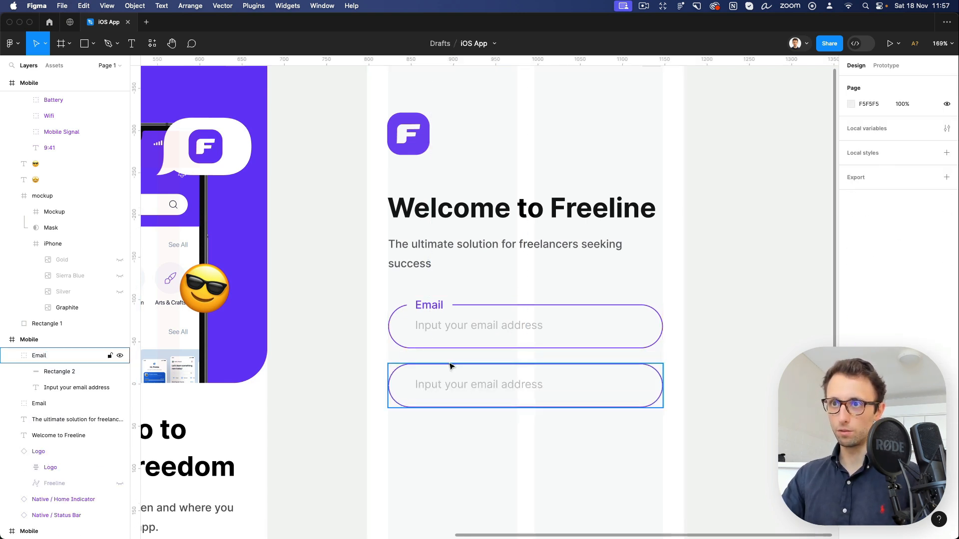
# Change the second field's placeholder text to "Public Username".
pyautogui.doubleClick(465, 384)
pyautogui.write('Pu')
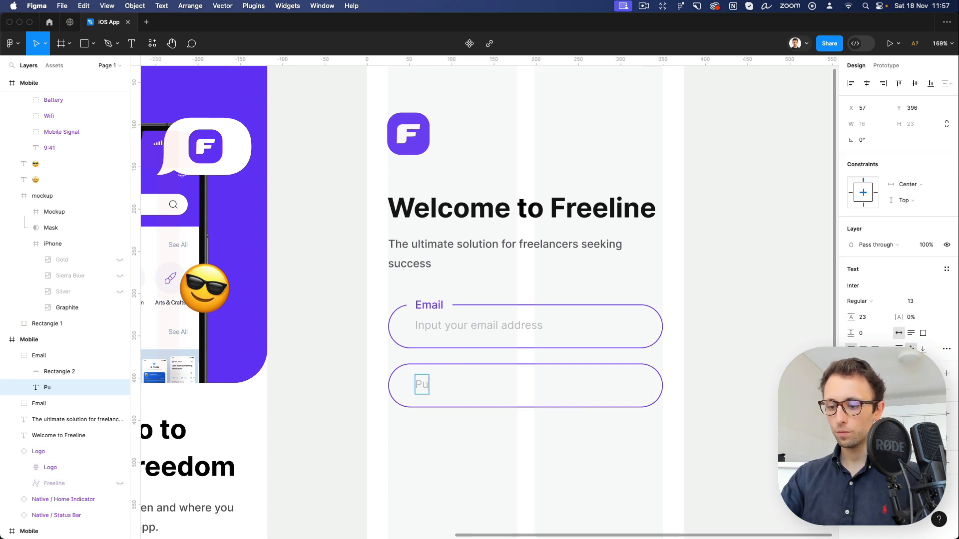
pyautogui.write('blic Username')
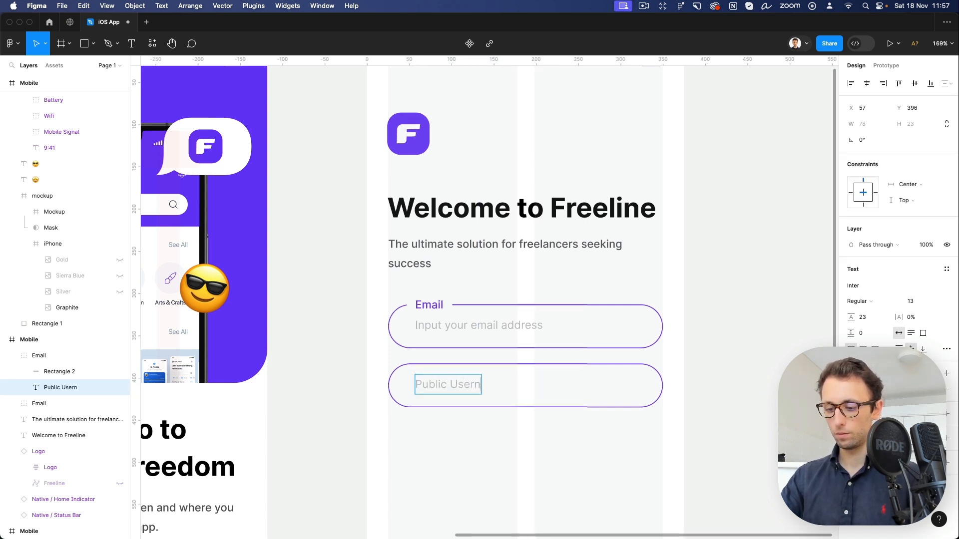
pyautogui.click(486, 475)
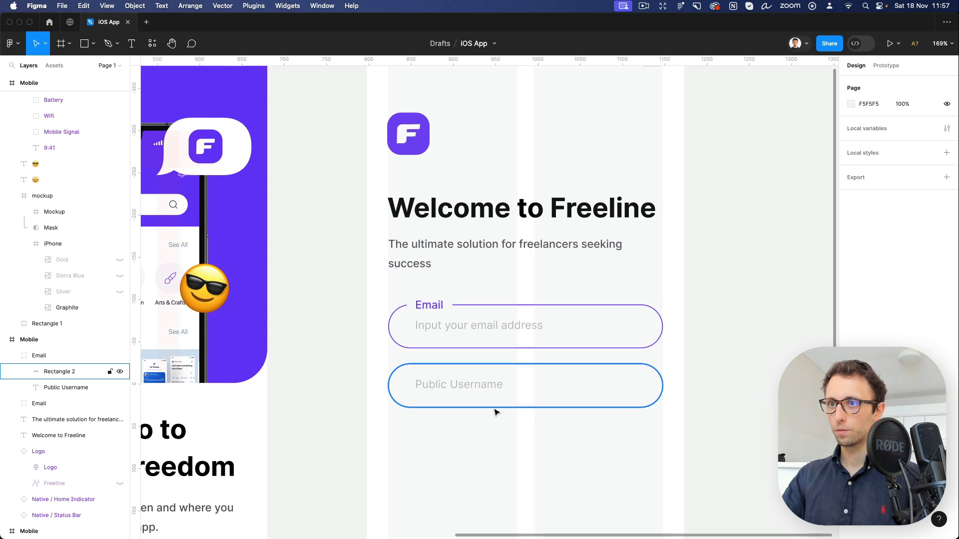
# Change the Public Username field's stroke color to light grey DCD9E5.
pyautogui.click(494, 406)
pyautogui.click(850, 325)
pyautogui.moveTo(812, 322); pyautogui.dragTo(724, 295)
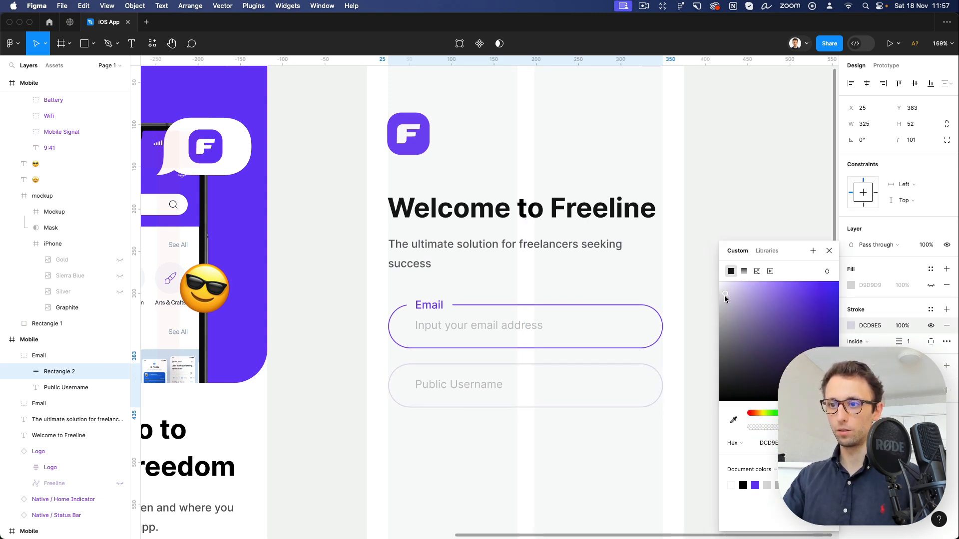
pyautogui.click(485, 450)
# Move the Public Username field group down 5 px to Y 388.
pyautogui.scroll(-4, 484, 439)
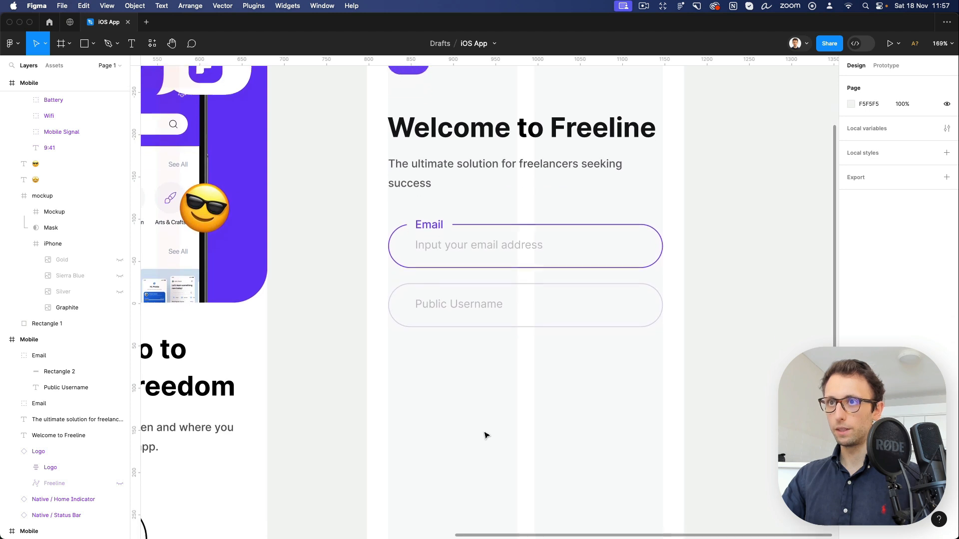
pyautogui.click(464, 294)
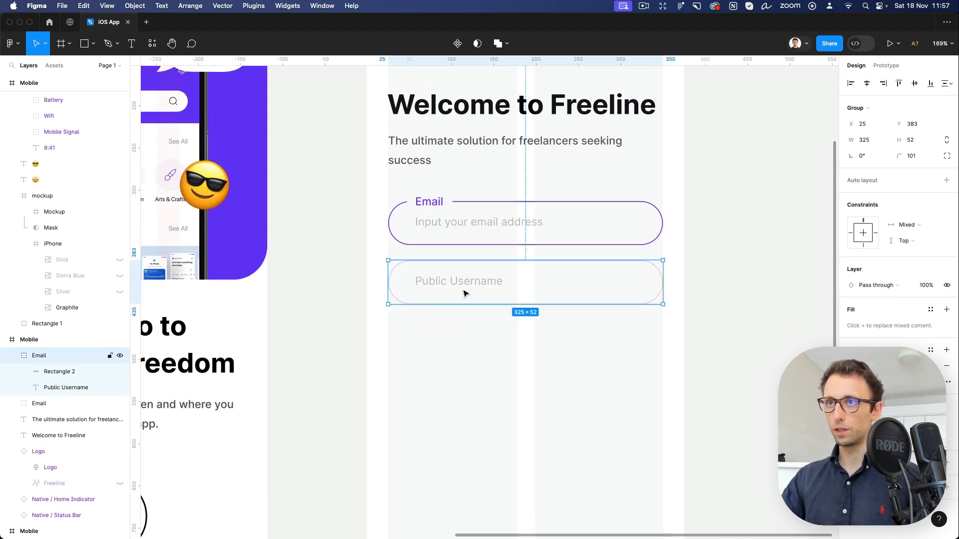
pyautogui.press('Down')
pyautogui.press('Down')
pyautogui.press('Down')
pyautogui.press('Down')
pyautogui.press('Down')
pyautogui.scroll(-3, 464, 294)
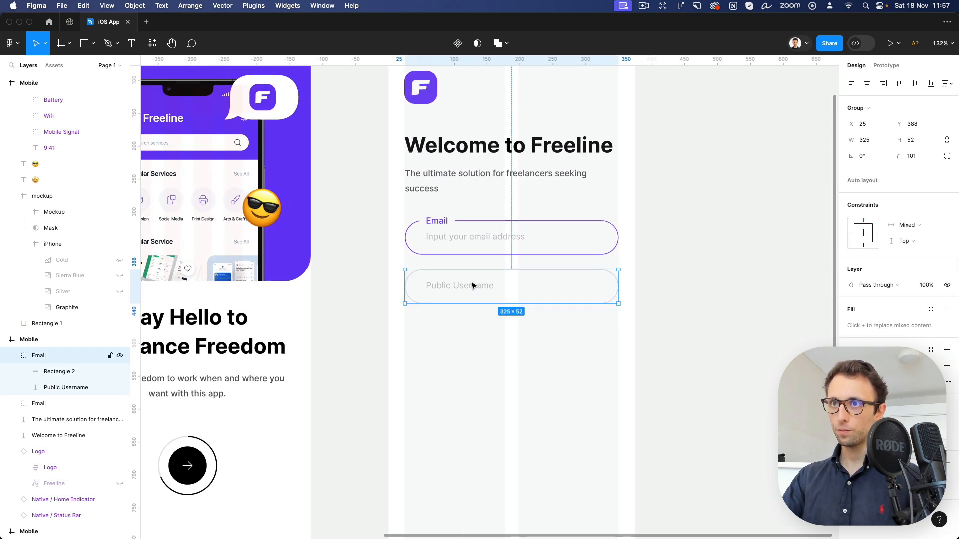
# Create two evenly spaced copies of the Public Username field below it, at Y 463 and Y 538.
pyautogui.moveTo(464, 293); pyautogui.dragTo(475, 336)
pyautogui.press('super+d')
pyautogui.scroll(-3, 474, 335)
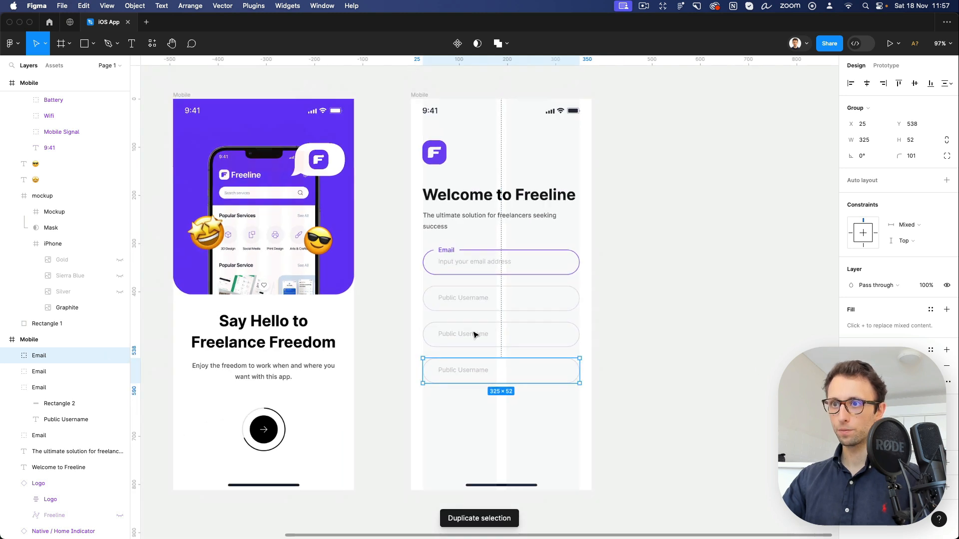
# Add another evenly spaced copy of the Public Username field and change the third and fourth fields' placeholders to "Password" and "Confirm Password".
pyautogui.press('super+d')
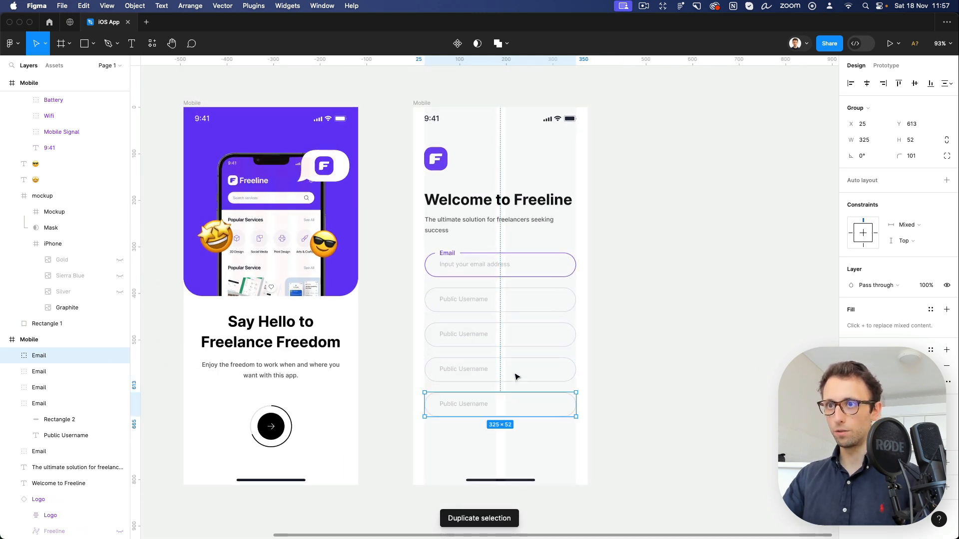
pyautogui.keyDown('super'); pyautogui.click(470, 302); pyautogui.keyUp('super')
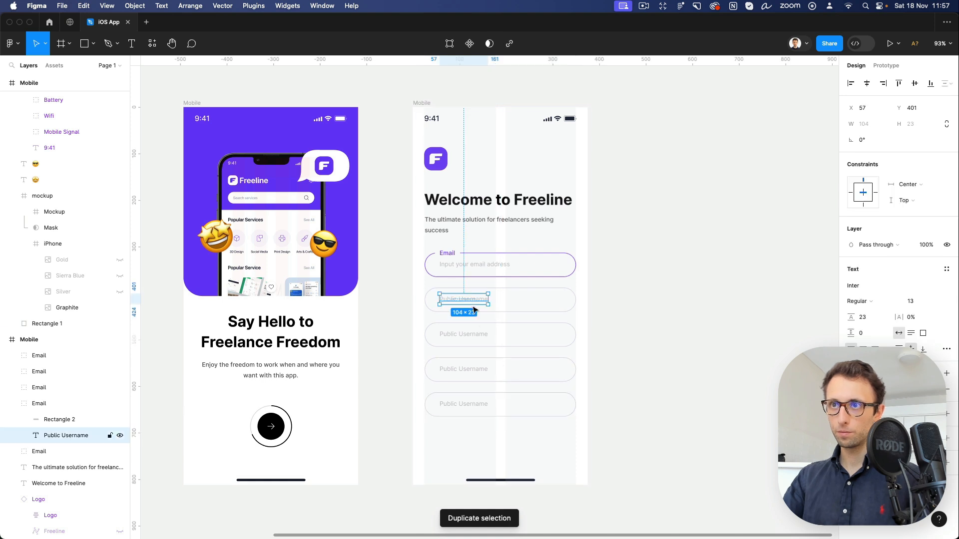
pyautogui.doubleClick(469, 333)
pyautogui.write('Password')
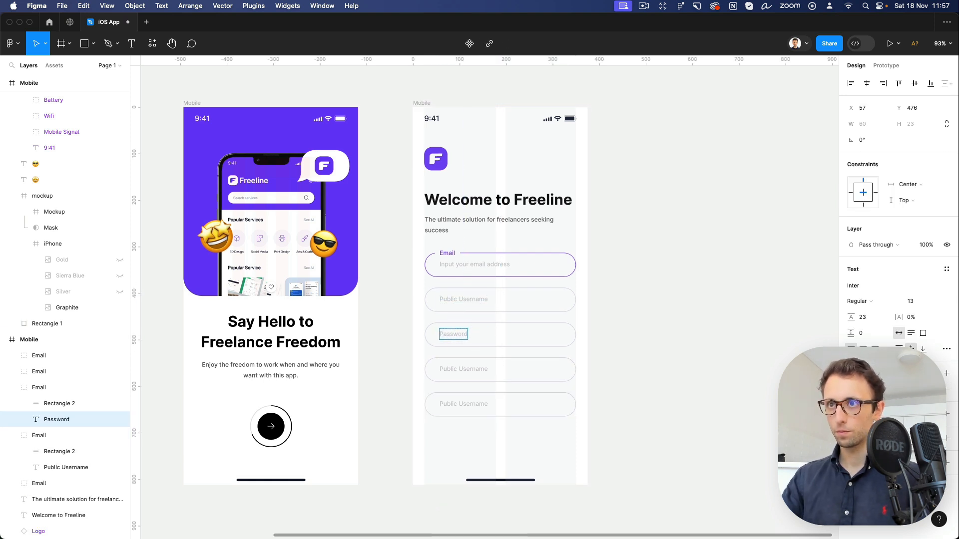
pyautogui.doubleClick(468, 369)
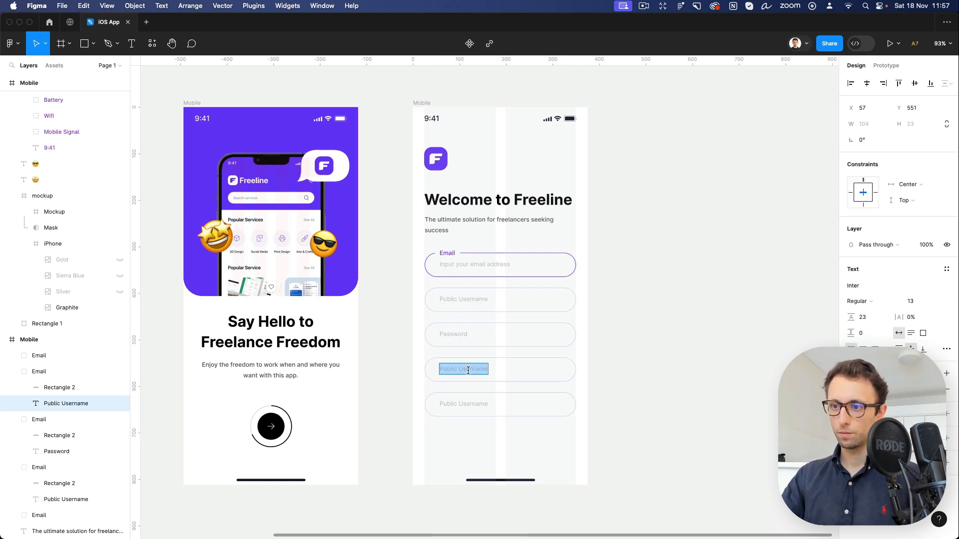
pyautogui.write('Confirm Password')
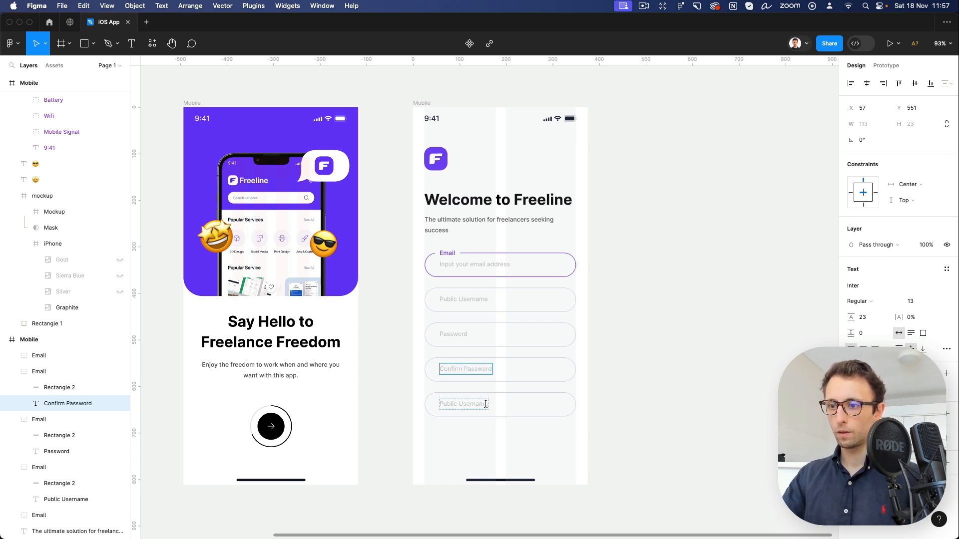
# Change the last field's placeholder text to "What's your mother's maiden name?".
pyautogui.doubleClick(485, 404)
pyautogui.write("What's your")
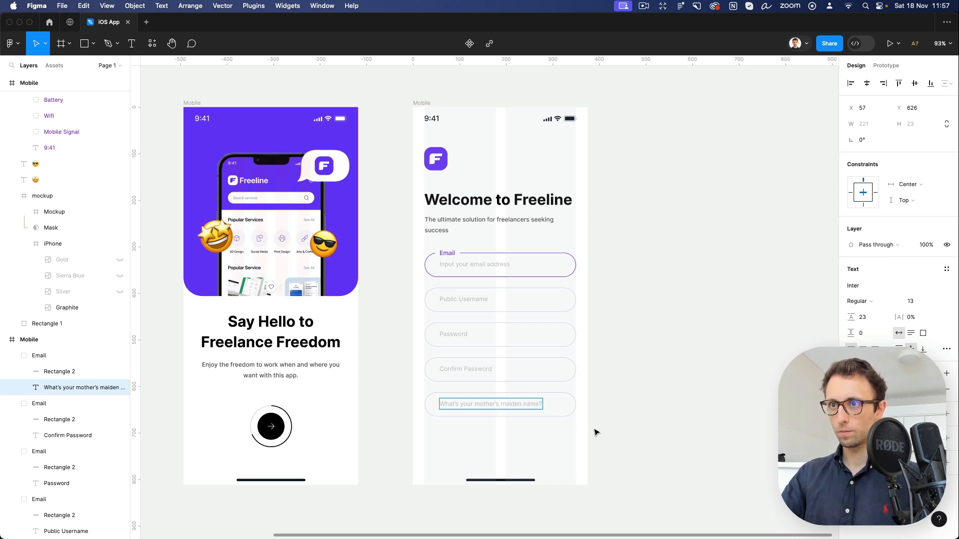
pyautogui.click(651, 448)
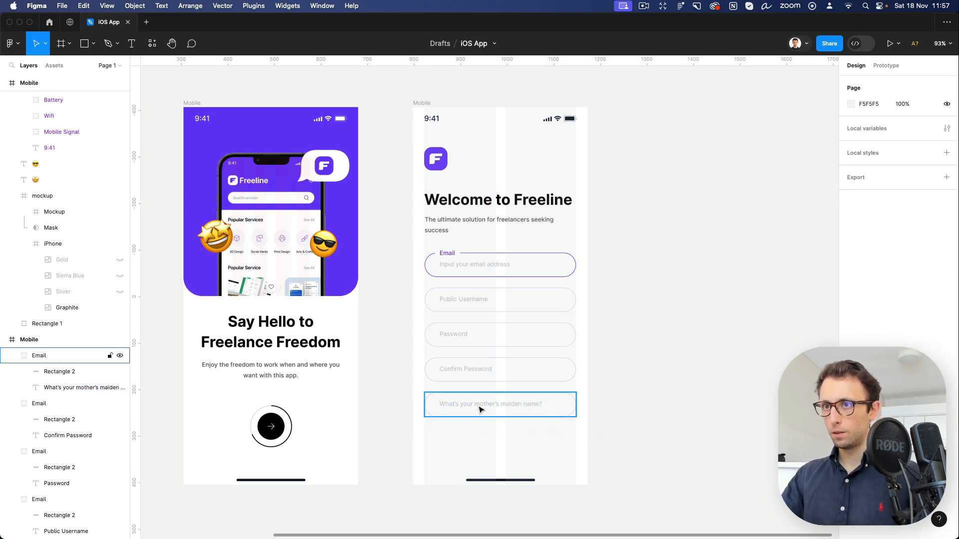
# Copy the mother's maiden name field down to Y 706 and change the copy's text to "Join Freeline".
pyautogui.moveTo(479, 409); pyautogui.dragTo(481, 450)
pyautogui.doubleClick(482, 446)
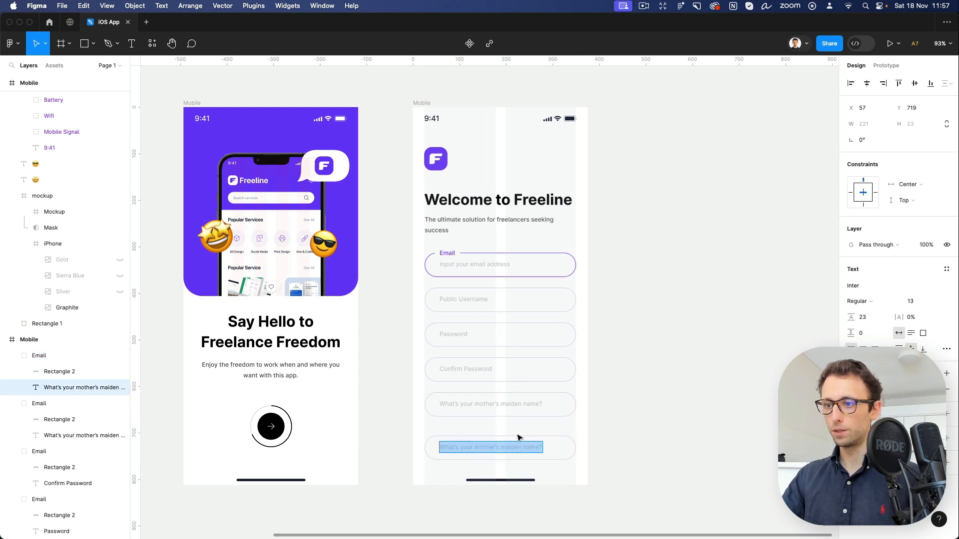
pyautogui.write('Join Freeline')
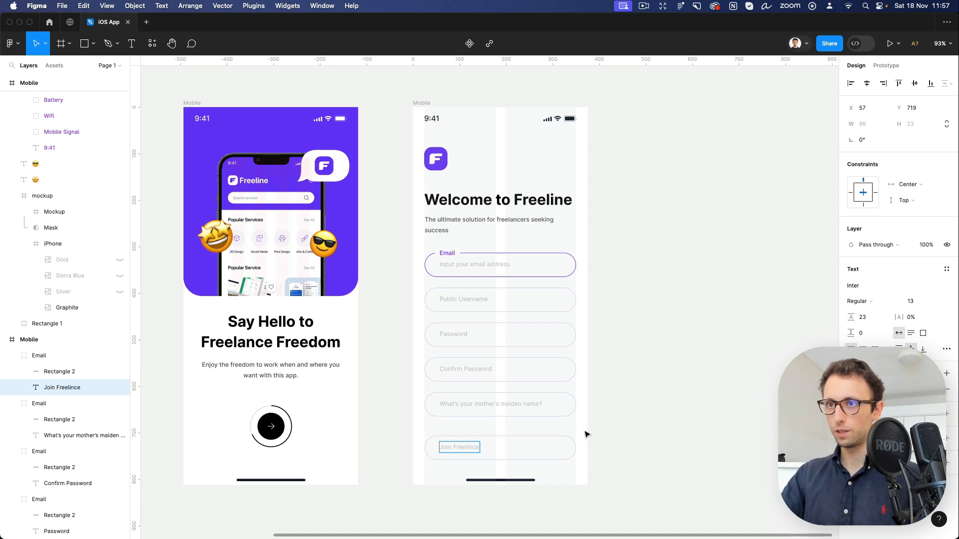
pyautogui.press('Escape')
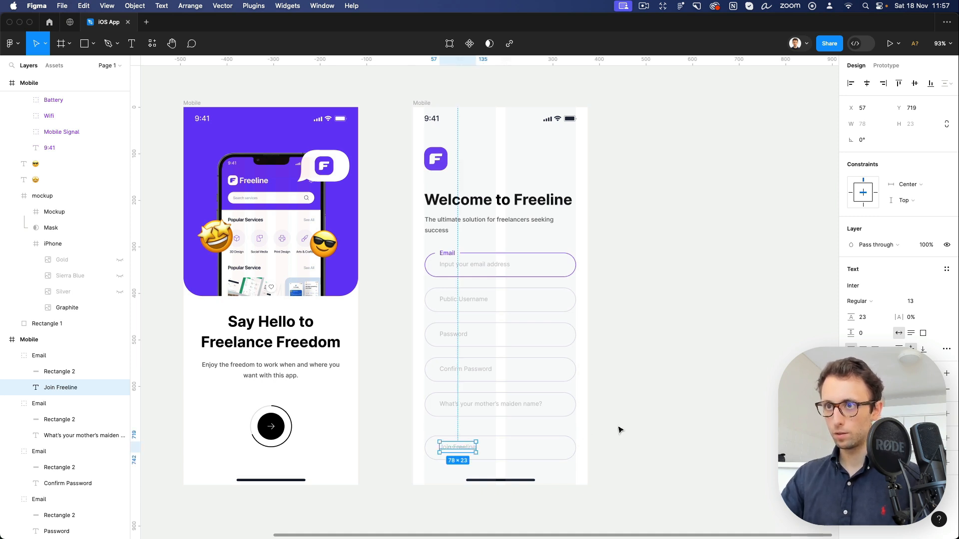
# Centre the "Join Freeline" text horizontally within its rounded rectangle.
pyautogui.keyDown('shift'); pyautogui.click(535, 437); pyautogui.keyUp('shift')
pyautogui.click(866, 84)
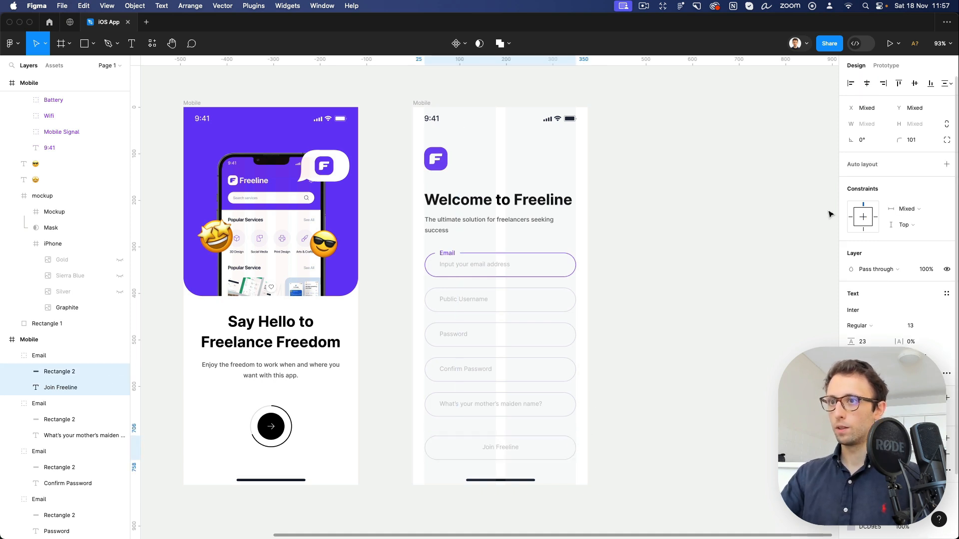
pyautogui.press('Escape')
# Change the "Join Freeline" text color to white FFFFFF.
pyautogui.click(520, 441)
pyautogui.scroll(3, 500, 445)
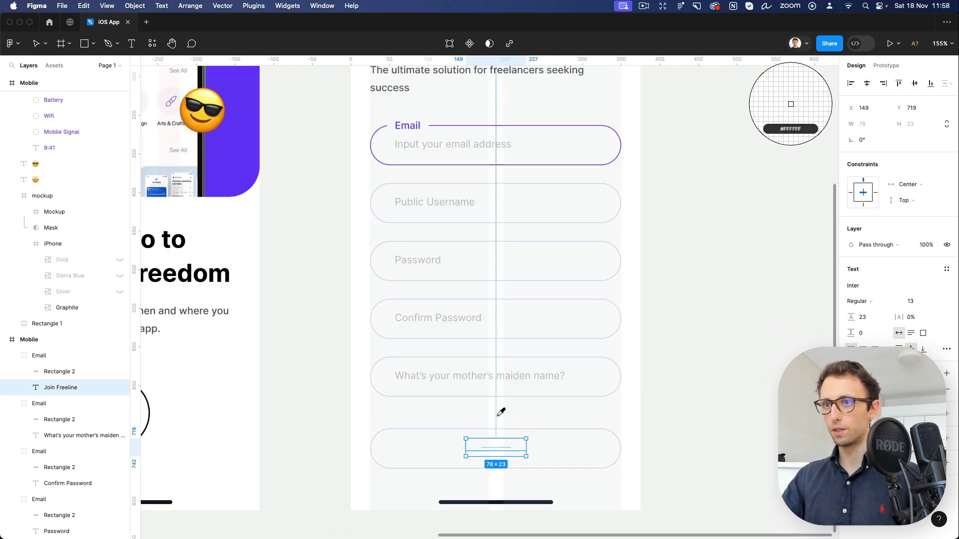
pyautogui.scroll(-3, 566, 431)
# Fill the Join Freeline rectangle with the logo's purple 6C38F6 and remove its stroke.
pyautogui.press('i')
pyautogui.click(445, 107)
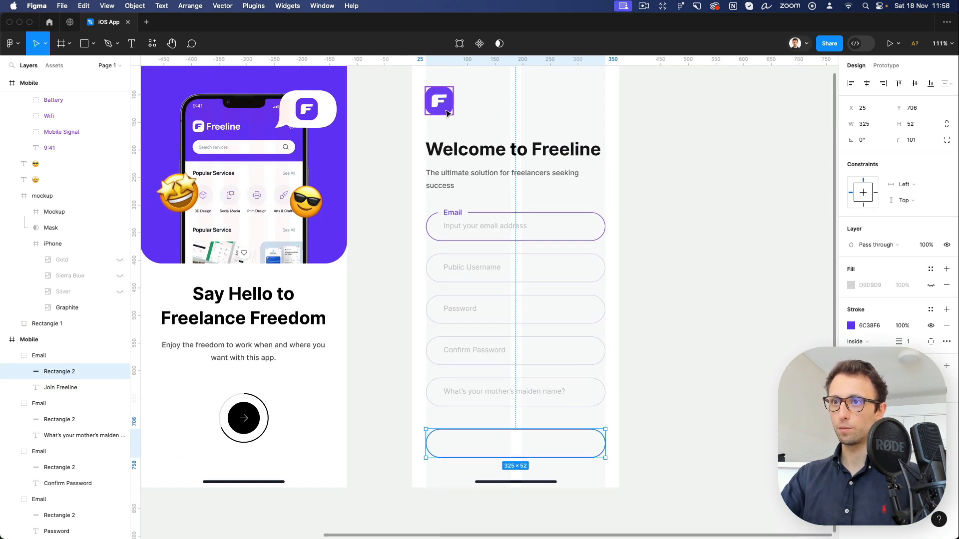
pyautogui.click(870, 285)
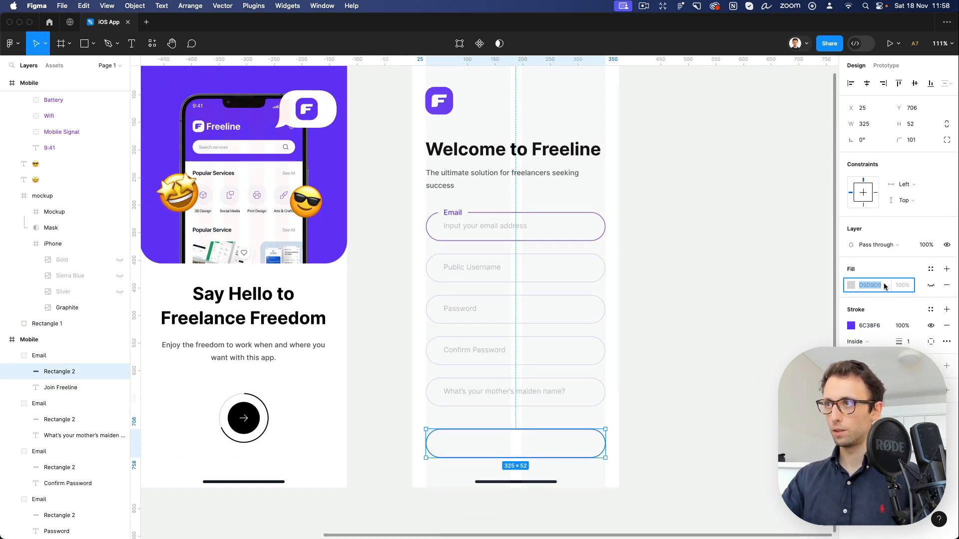
pyautogui.click(947, 326)
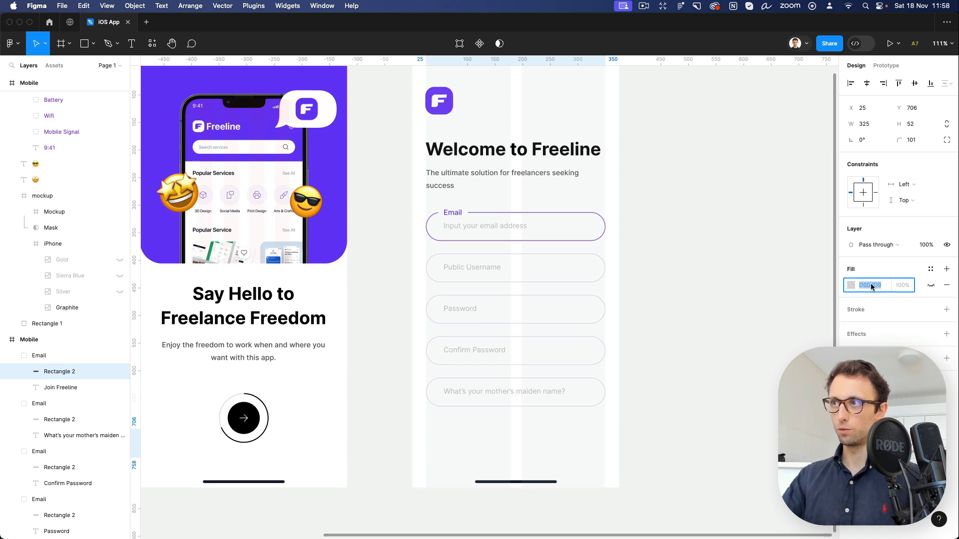
pyautogui.click(930, 285)
pyautogui.press('Return')
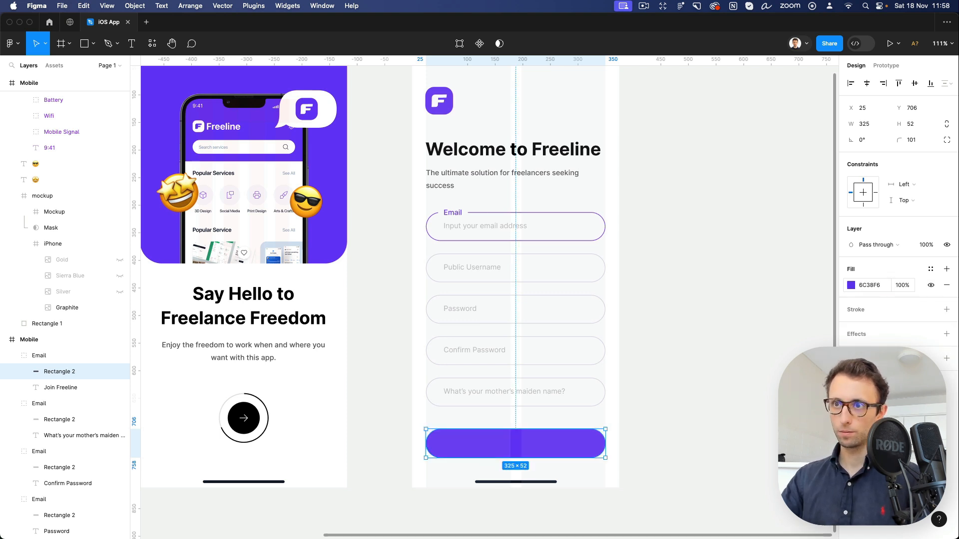
# Bring the "Join Freeline" label in front of the purple rectangle and set its font weight to Semi Bold.
pyautogui.moveTo(655, 424); pyautogui.dragTo(460, 456)
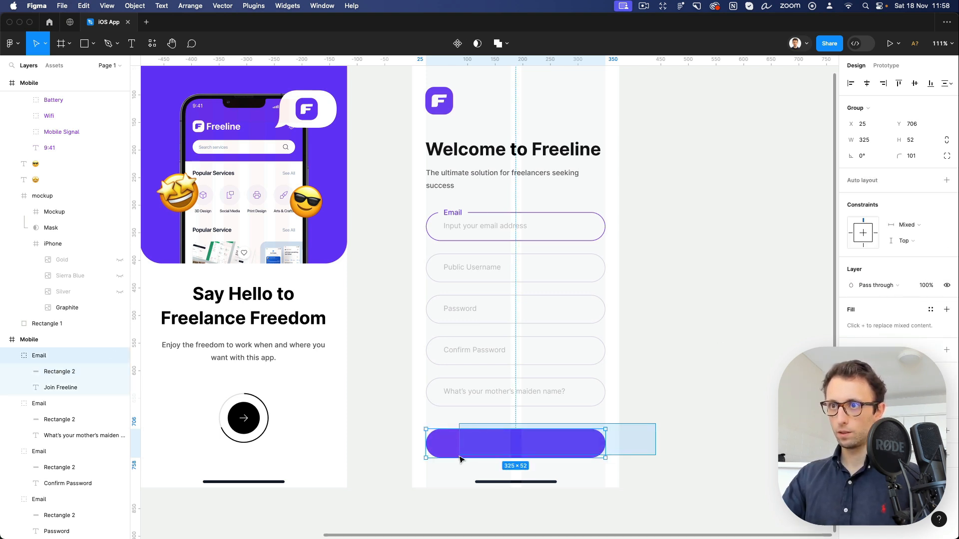
pyautogui.moveTo(74, 388); pyautogui.dragTo(70, 365)
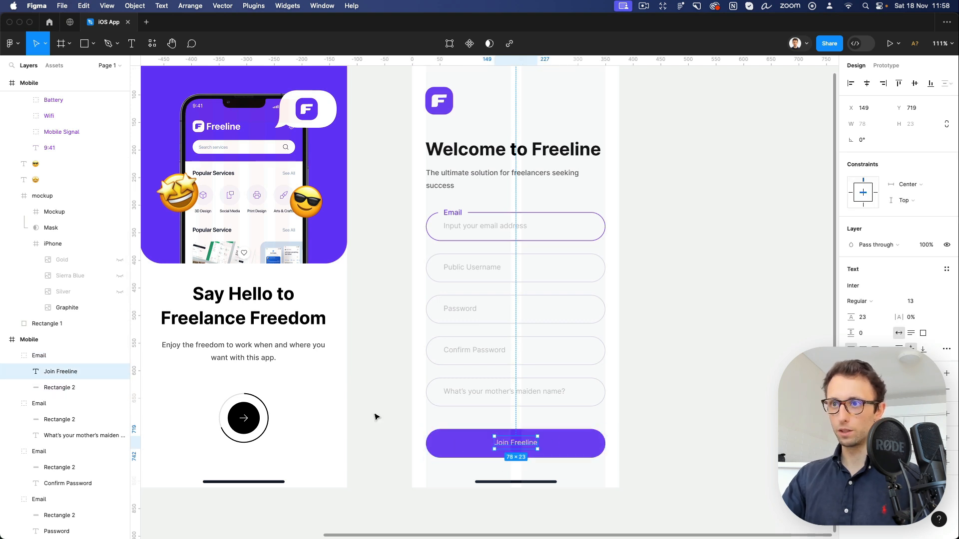
pyautogui.click(858, 301)
pyautogui.click(878, 325)
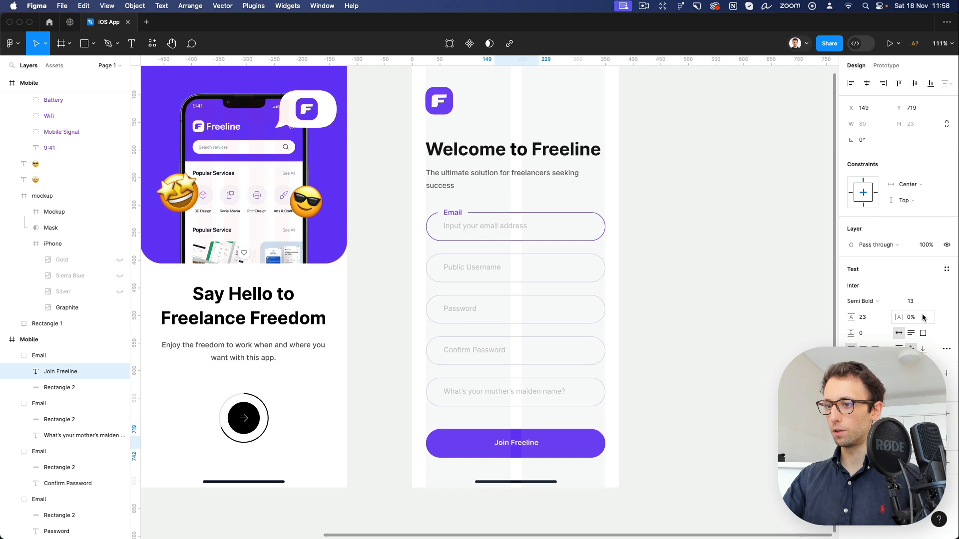
# Set the "Join Freeline" label's font size to 15.
pyautogui.click(911, 301)
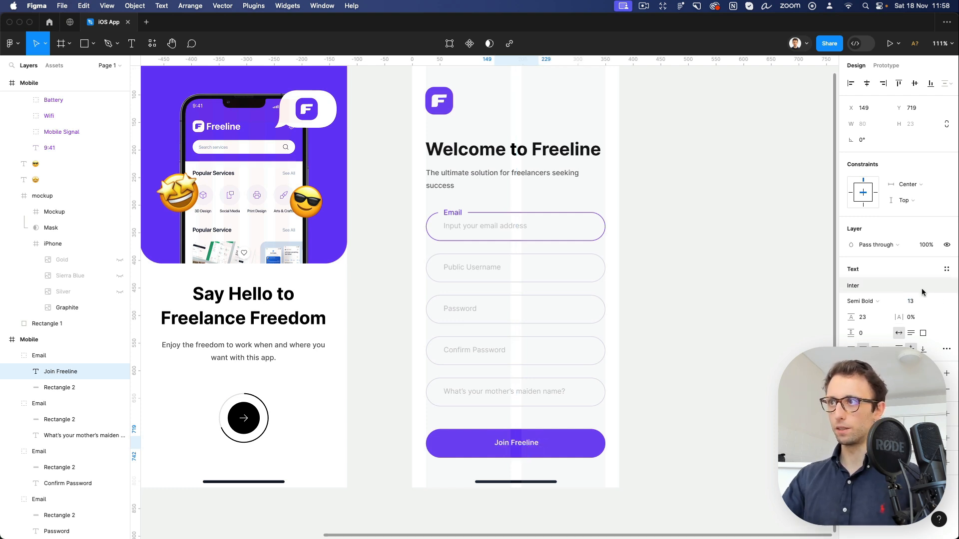
pyautogui.press('Up')
pyautogui.press('Up')
pyautogui.press('Up')
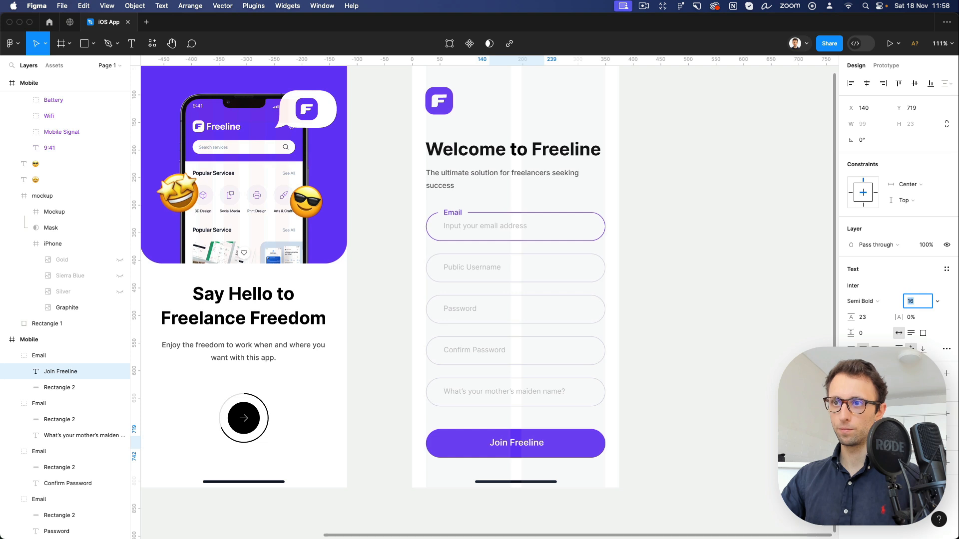
pyautogui.press('Down')
pyautogui.press('Return')
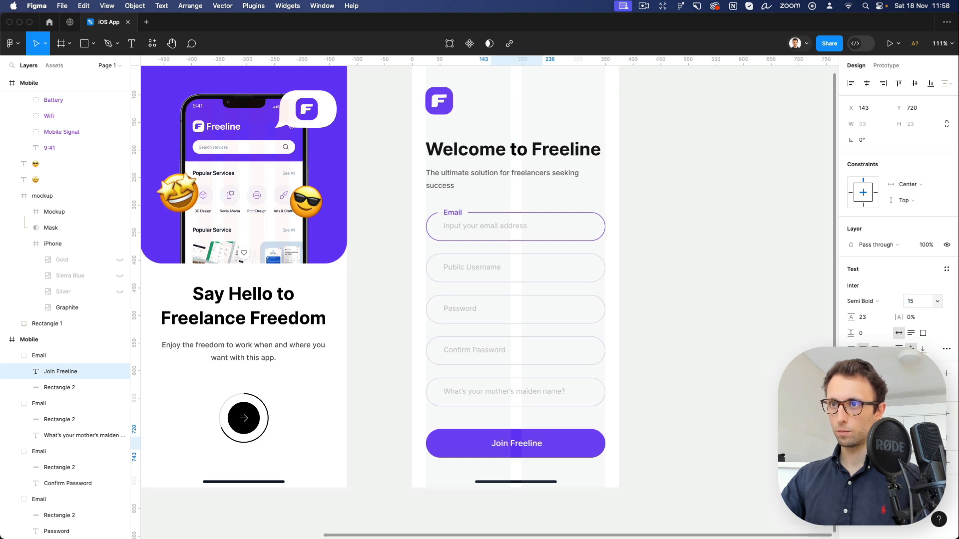
pyautogui.click(729, 415)
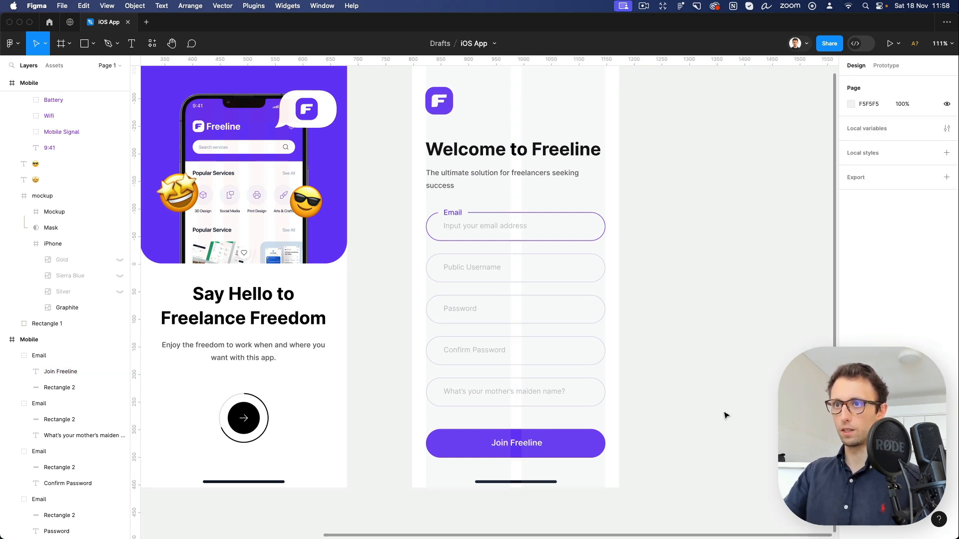
# Copy the password requirement text and move the mother's maiden name field down about 20 px.
pyautogui.scroll(1, 726, 415)
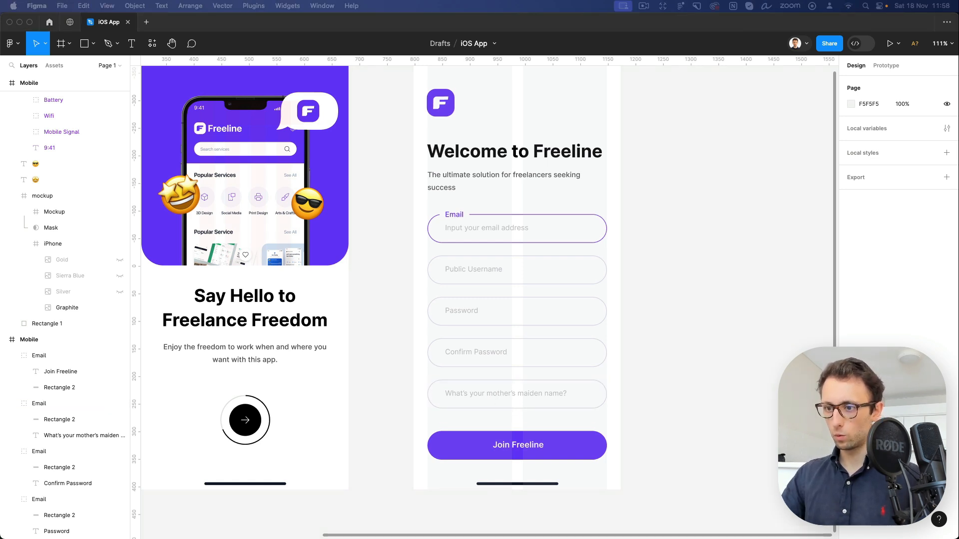
pyautogui.press('super+c')
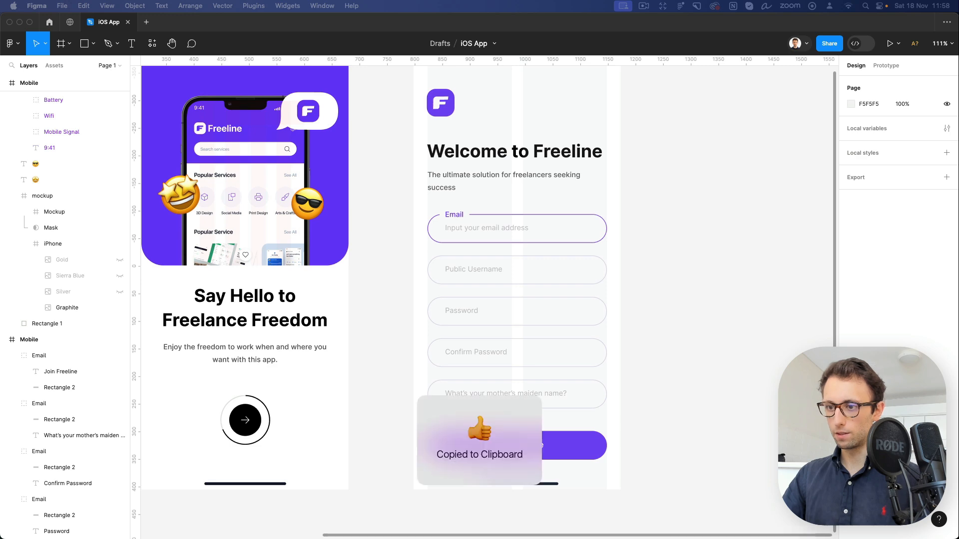
pyautogui.click(708, 391)
pyautogui.moveTo(520, 394); pyautogui.dragTo(514, 406)
# Paste the hint "At least 8 characters with a combination of letters and numbers" and place it beneath the Confirm Password field.
pyautogui.click(504, 379)
pyautogui.scroll(3, 501, 374)
pyautogui.click(501, 365)
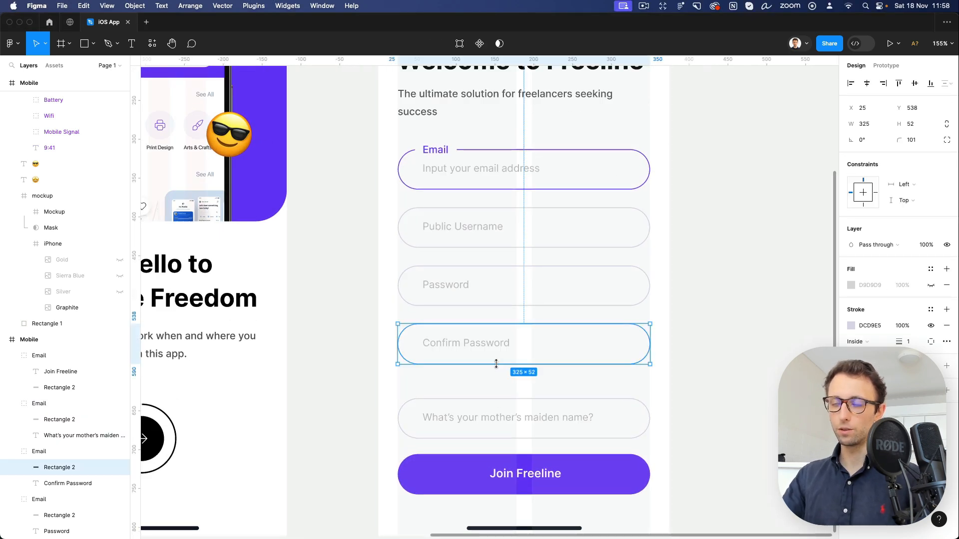
pyautogui.press('super+v')
pyautogui.moveTo(442, 289); pyautogui.dragTo(524, 381)
pyautogui.press('Escape')
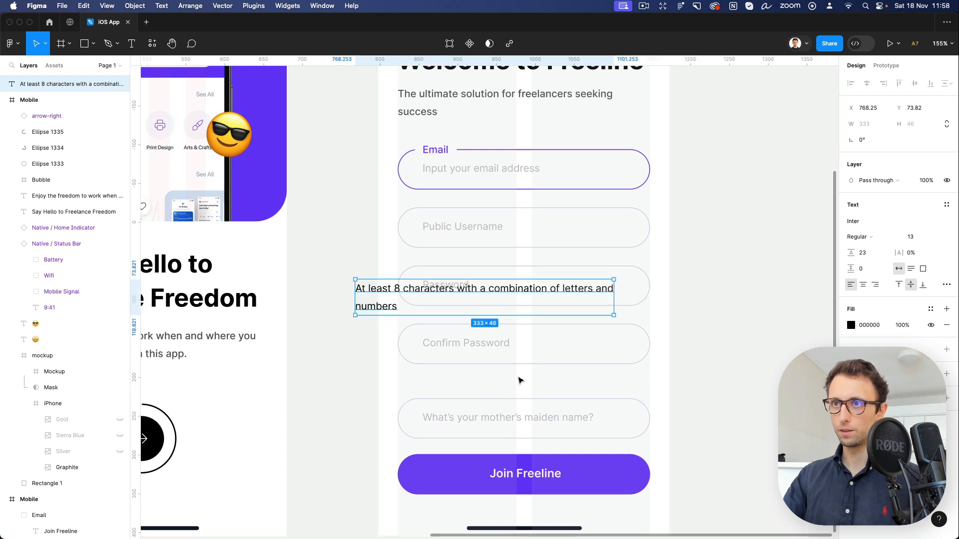
pyautogui.moveTo(456, 291); pyautogui.dragTo(524, 381)
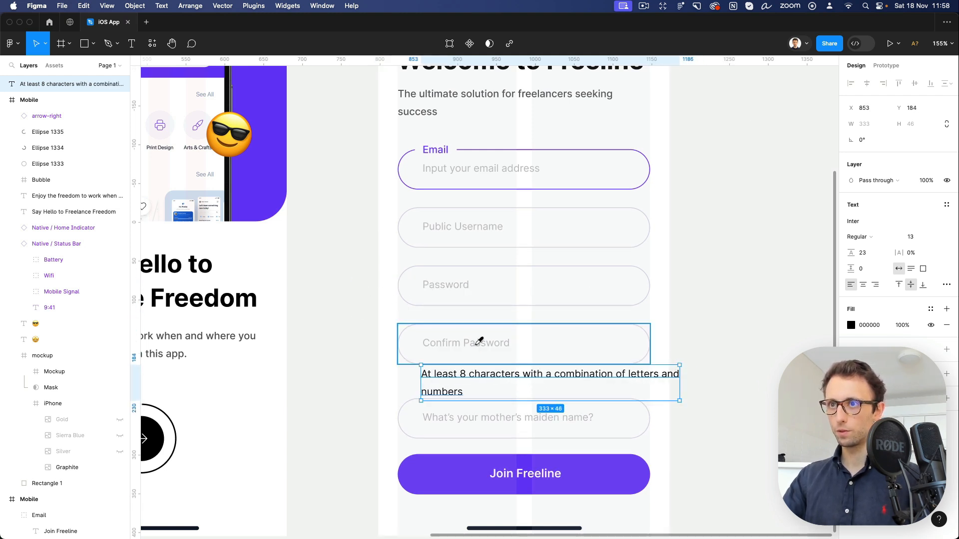
# Give the password hint the placeholder grey CBCBCB and set its font size to 11.
pyautogui.press('i')
pyautogui.click(486, 343)
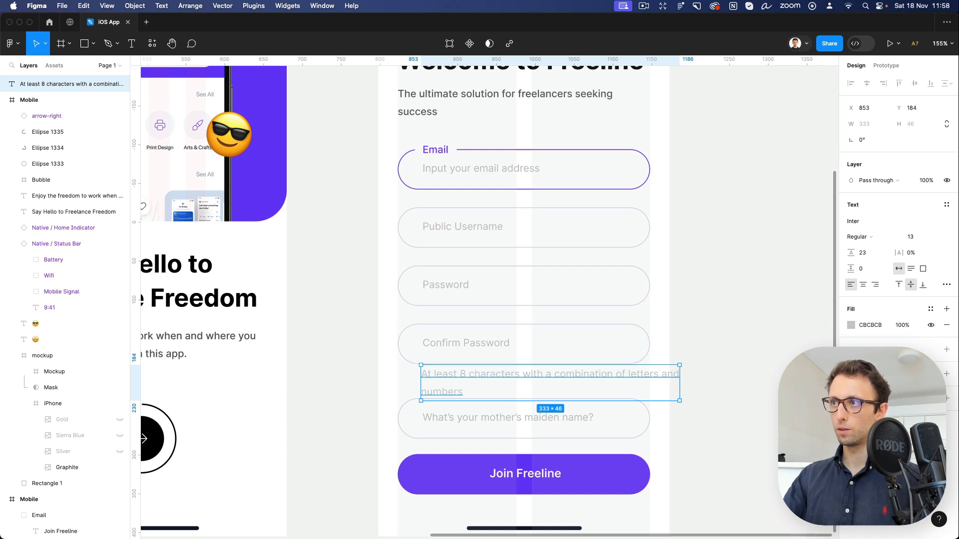
pyautogui.click(911, 237)
pyautogui.press('Down')
pyautogui.press('Down')
pyautogui.press('Down')
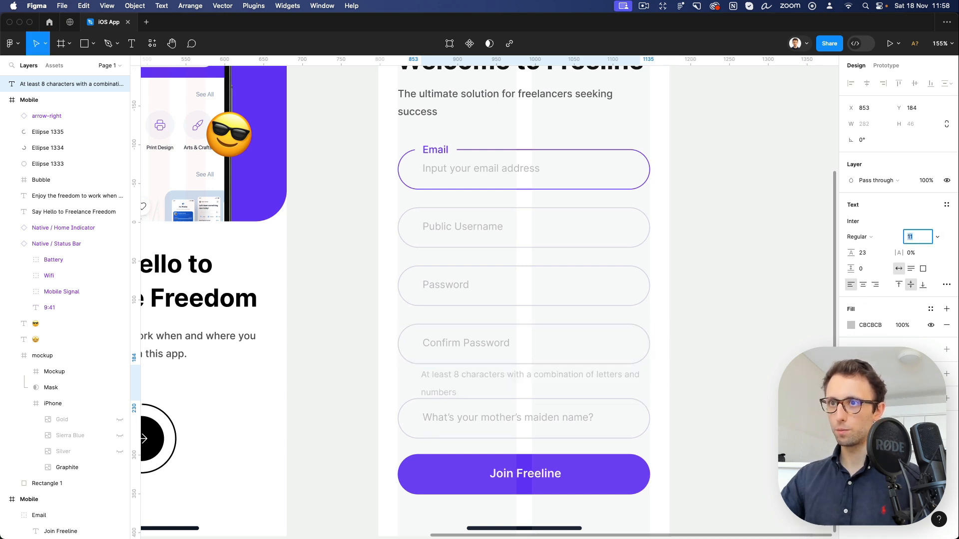
pyautogui.press('Up')
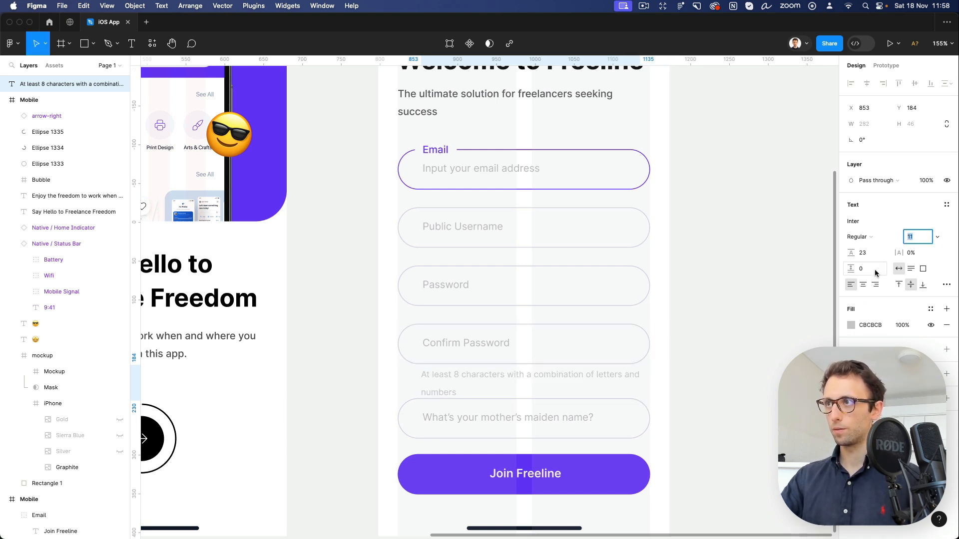
# Set the password hint's line height to 14.5 and its color to darker grey 818181.
pyautogui.moveTo(850, 253); pyautogui.dragTo(843, 255)
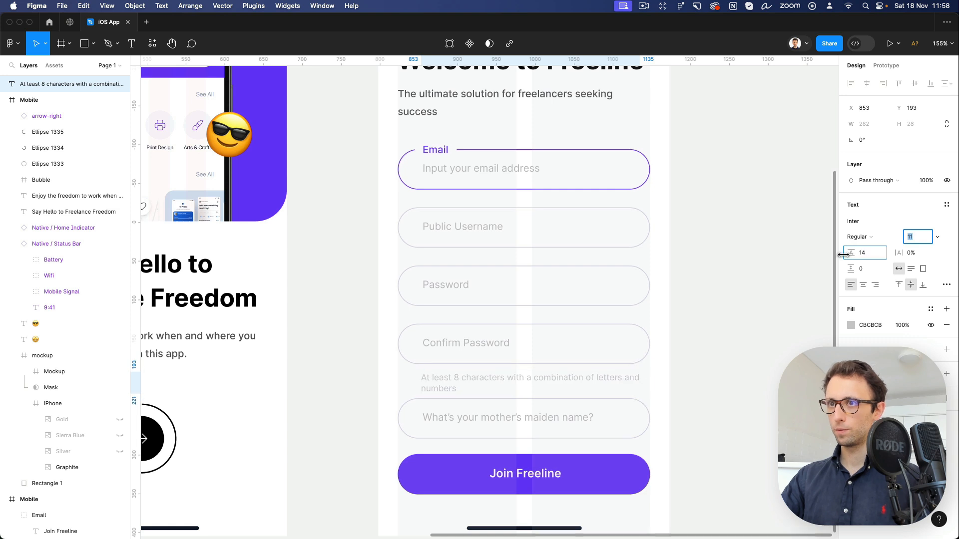
pyautogui.click(851, 325)
pyautogui.moveTo(732, 299); pyautogui.dragTo(694, 343)
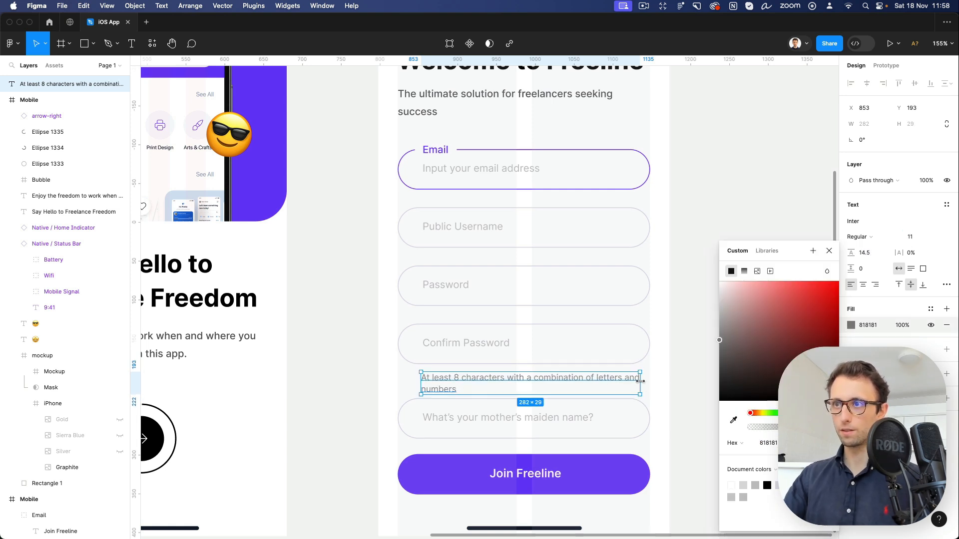
# Widen the password hint's text box to 312 px.
pyautogui.moveTo(641, 382); pyautogui.dragTo(663, 382)
pyautogui.doubleClick(621, 386)
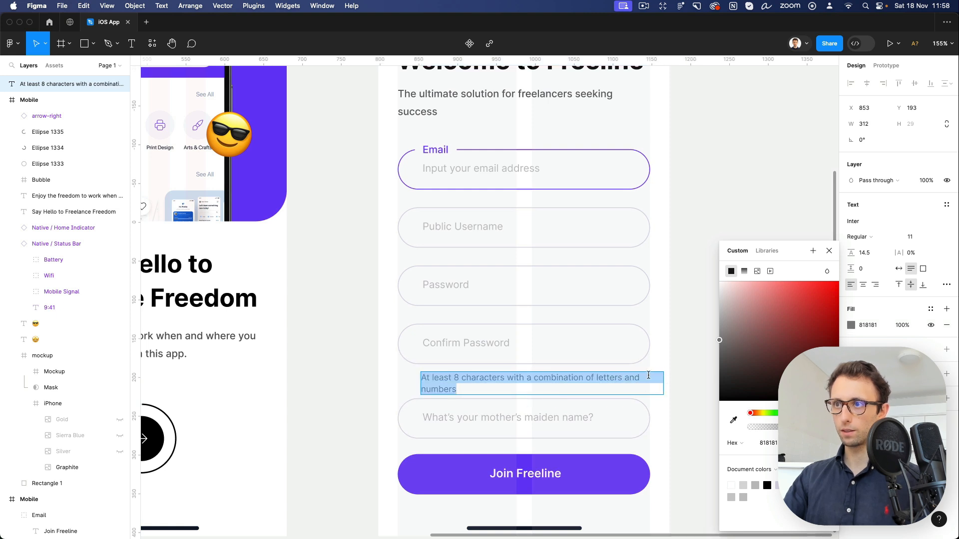
pyautogui.click(649, 375)
pyautogui.press('Escape')
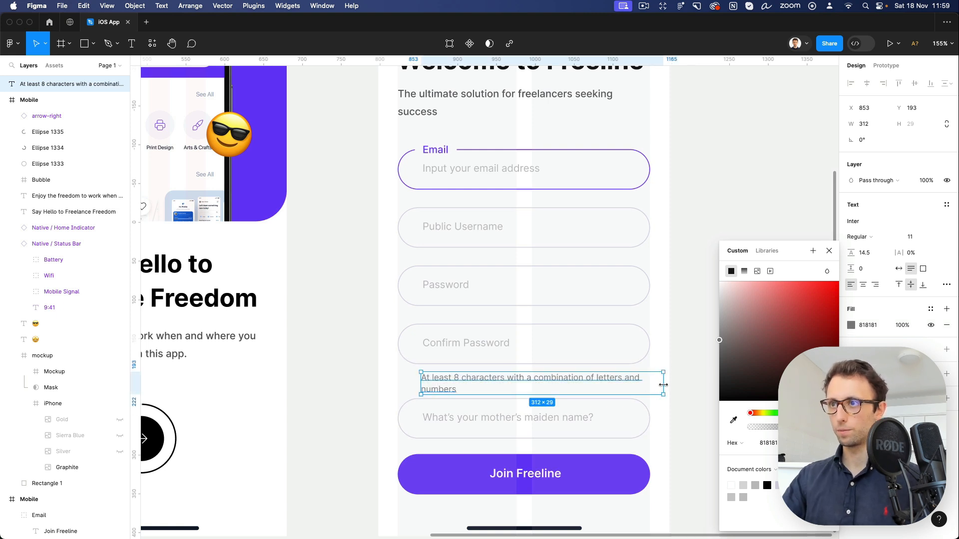
# Set the password hint's font size to 10 with auto width and position it on one line beneath the Confirm Password field.
pyautogui.moveTo(663, 384); pyautogui.dragTo(679, 384)
pyautogui.moveTo(615, 387); pyautogui.dragTo(584, 389)
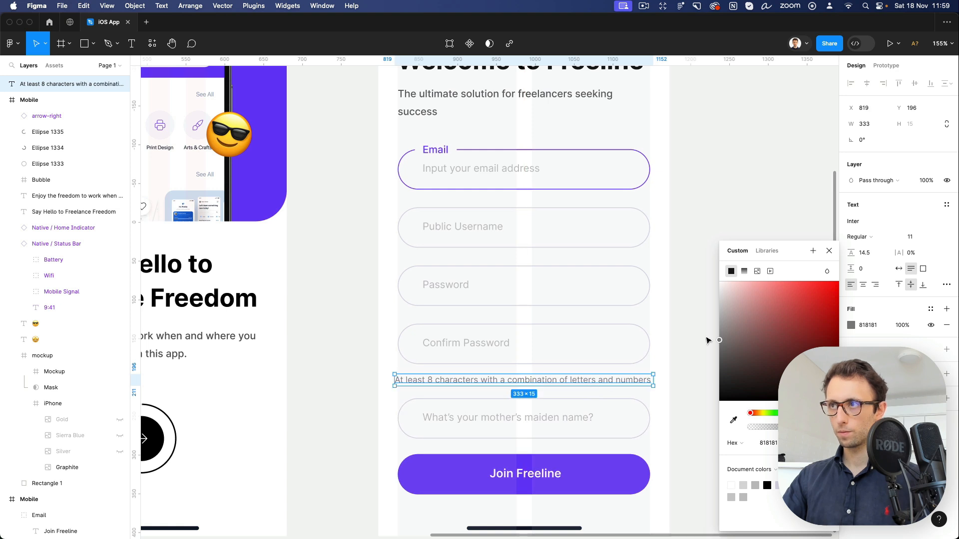
pyautogui.click(917, 238)
pyautogui.press('Down')
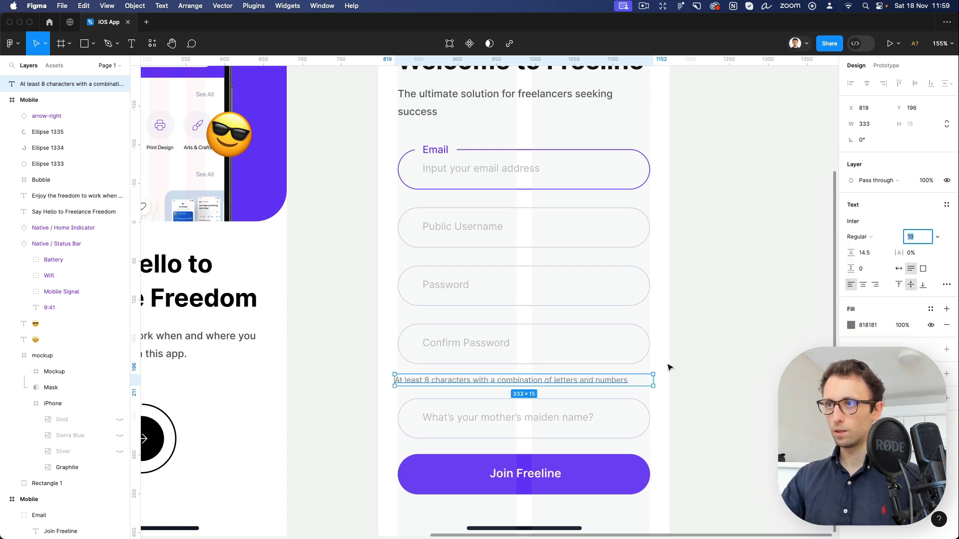
pyautogui.click(899, 268)
pyautogui.moveTo(514, 380); pyautogui.dragTo(534, 382)
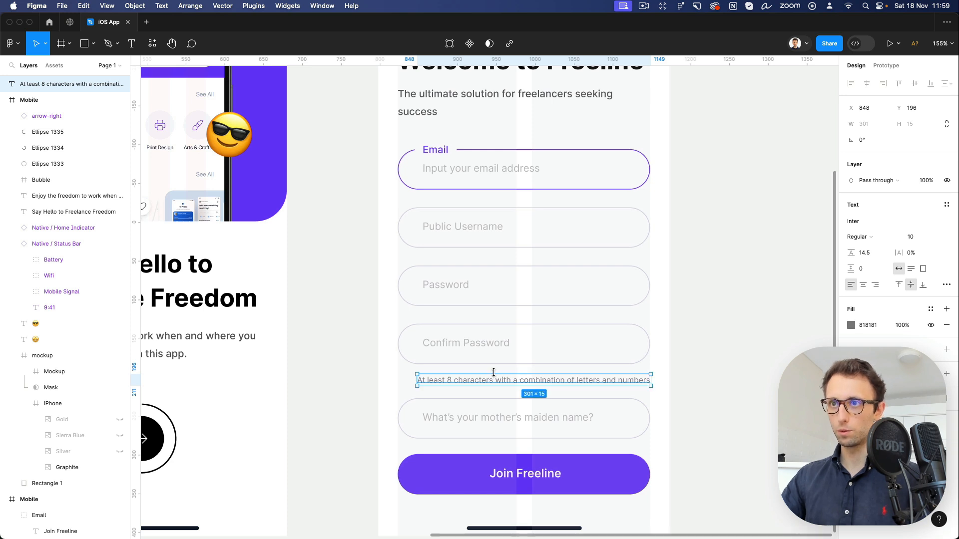
pyautogui.press('Up')
pyautogui.press('Up')
pyautogui.click(691, 316)
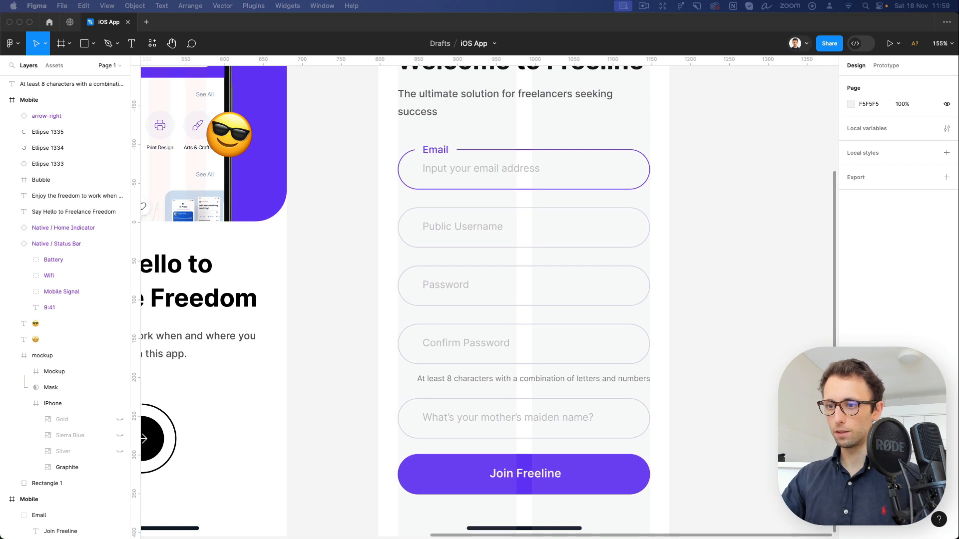
# Paste the 20 × 20 info icon and place it immediately before the password hint text.
pyautogui.click(482, 380)
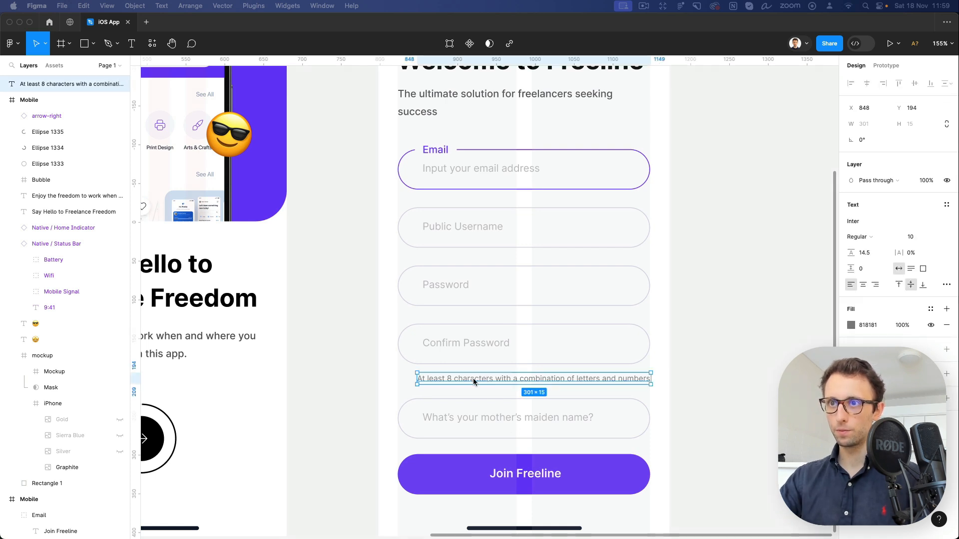
pyautogui.press('super+v')
pyautogui.moveTo(486, 301); pyautogui.dragTo(406, 383)
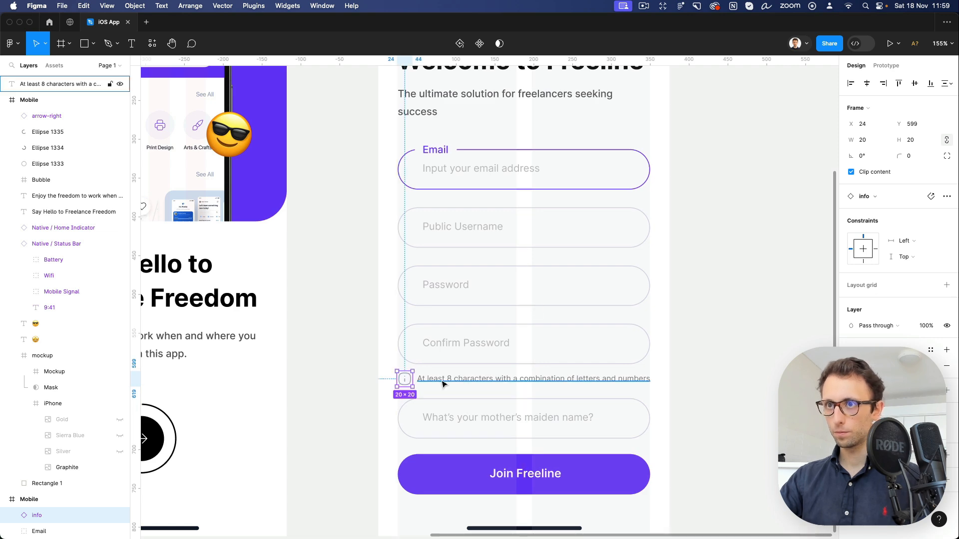
pyautogui.keyDown('shift'); pyautogui.click(461, 382); pyautogui.keyUp('shift')
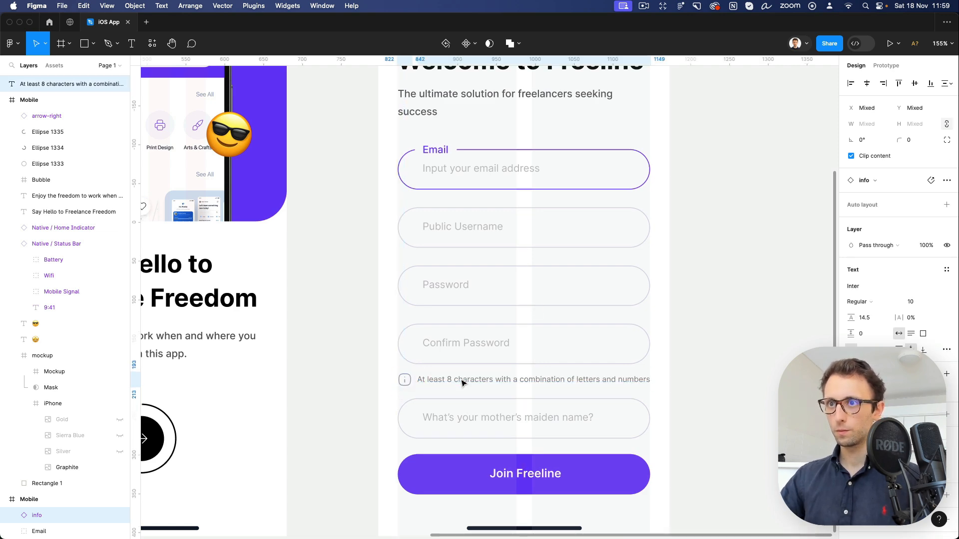
pyautogui.click(672, 331)
# Delete the mother's maiden name field and move the Join Freeline button up toward the password hint.
pyautogui.scroll(-5, 679, 349)
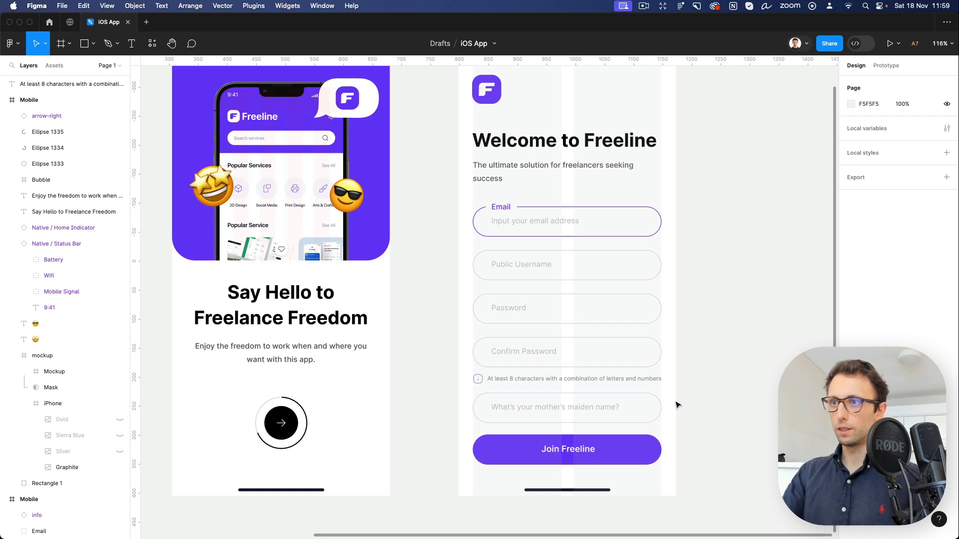
pyautogui.moveTo(701, 394); pyautogui.dragTo(501, 433)
pyautogui.press('Delete')
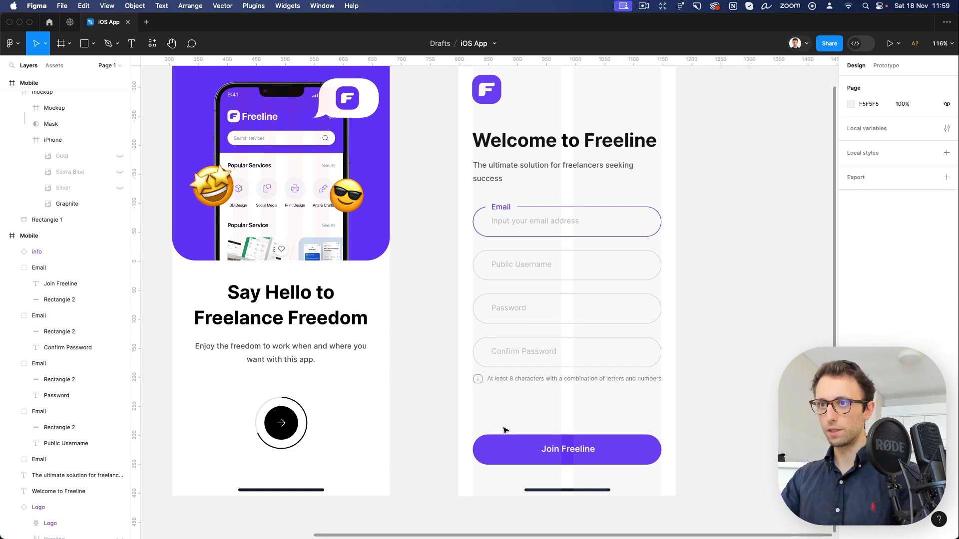
pyautogui.click(572, 456)
pyautogui.moveTo(572, 455)
pyautogui.mouseDown()
pyautogui.moveTo(569, 421)
pyautogui.moveTo(573, 441)
pyautogui.mouseUp()
# Move the info icon and password hint down to Y 215 and group them.
pyautogui.click(559, 381)
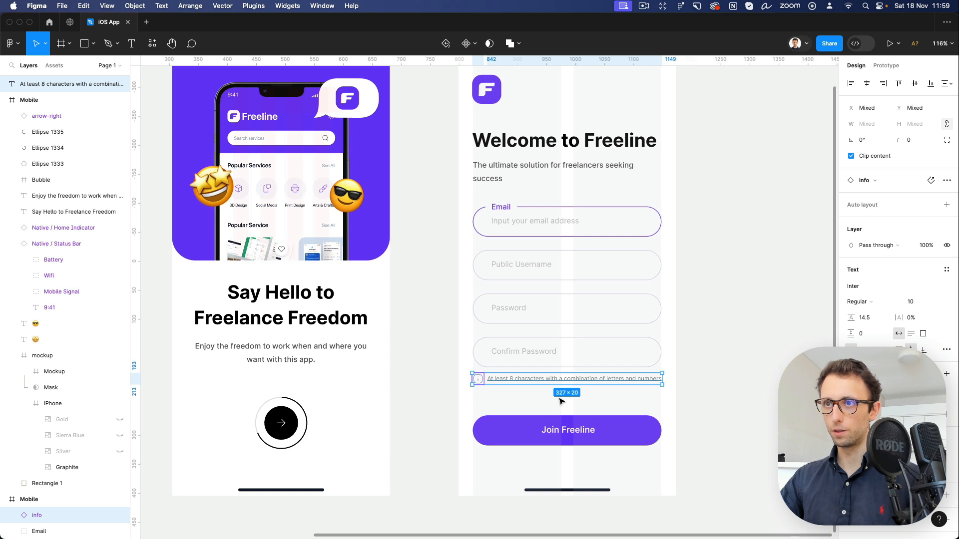
pyautogui.hotkey('shift', 'Down')
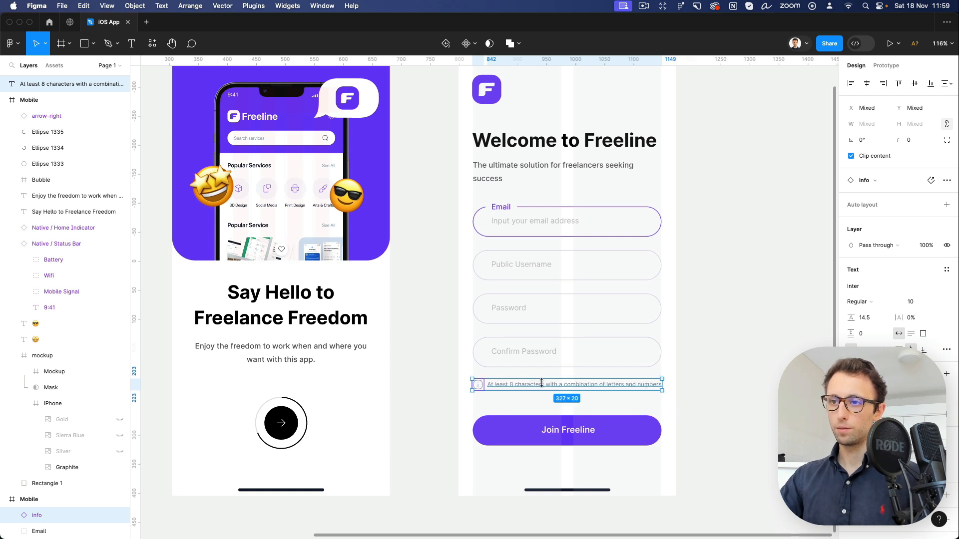
pyautogui.hscroll(1, 606, 388)
pyautogui.click(694, 366)
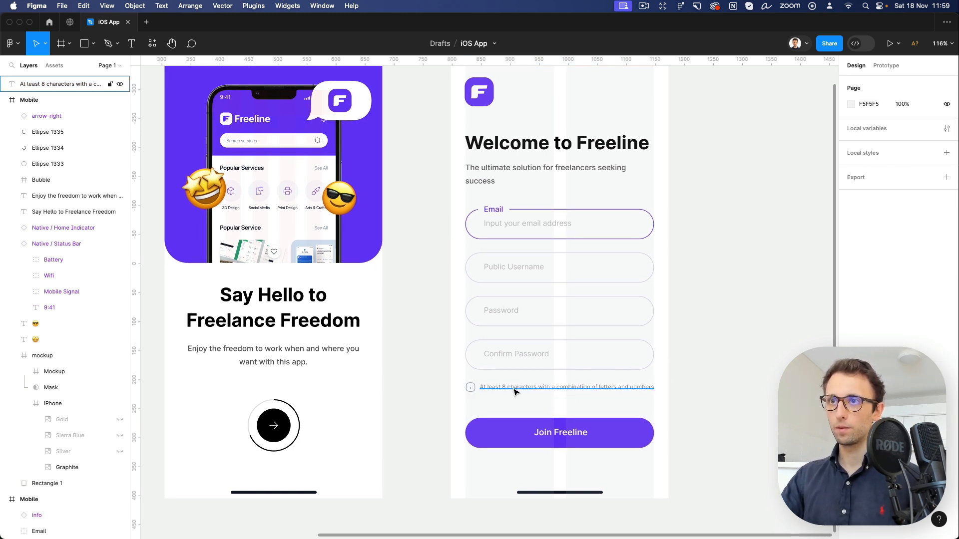
pyautogui.click(489, 386)
pyautogui.moveTo(437, 381); pyautogui.dragTo(533, 402)
pyautogui.press('super+g')
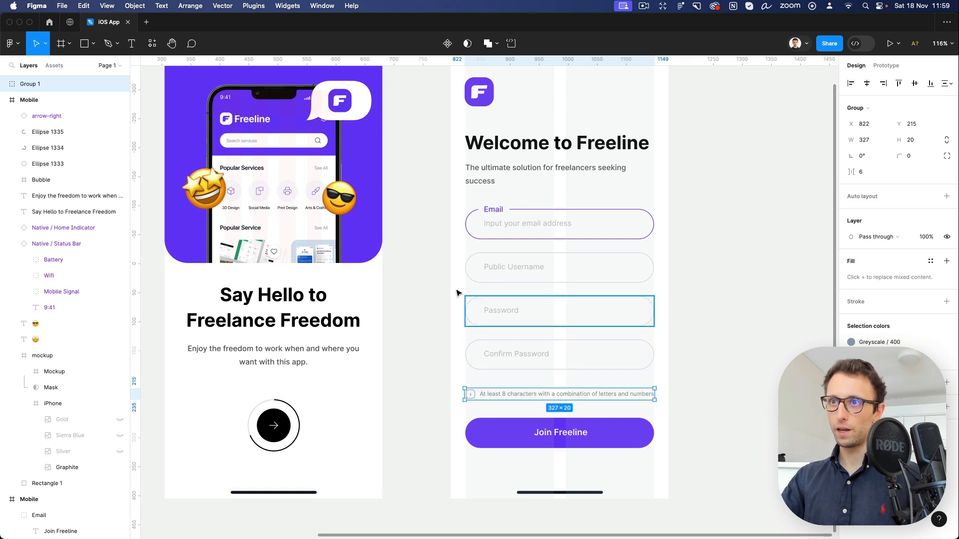
# Lower the Confirm Password field slightly and distribute the four input fields with equal vertical spacing.
pyautogui.moveTo(534, 364); pyautogui.dragTo(535, 375)
pyautogui.press('super+z')
pyautogui.click(544, 356)
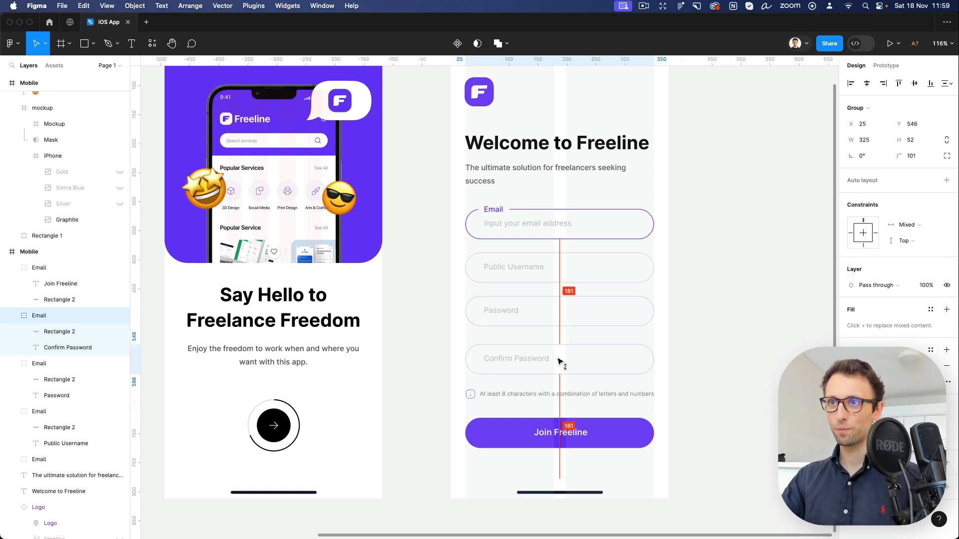
pyautogui.moveTo(432, 203); pyautogui.dragTo(599, 366)
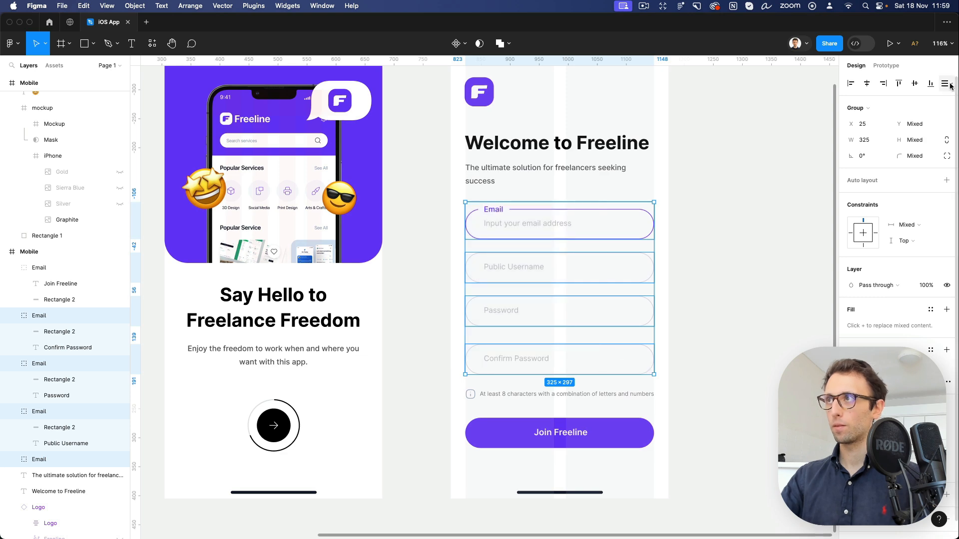
pyautogui.click(945, 83)
pyautogui.click(897, 120)
pyautogui.click(738, 328)
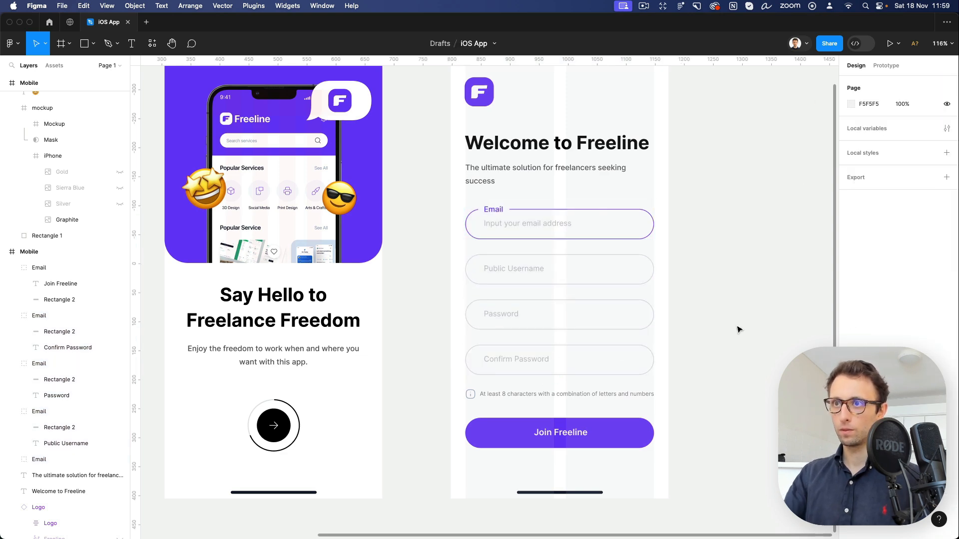
# Nudge the password hint group up slightly between the Confirm Password field and the Join Freeline button.
pyautogui.scroll(-2, 726, 331)
pyautogui.scroll(-1, 726, 332)
pyautogui.click(581, 376)
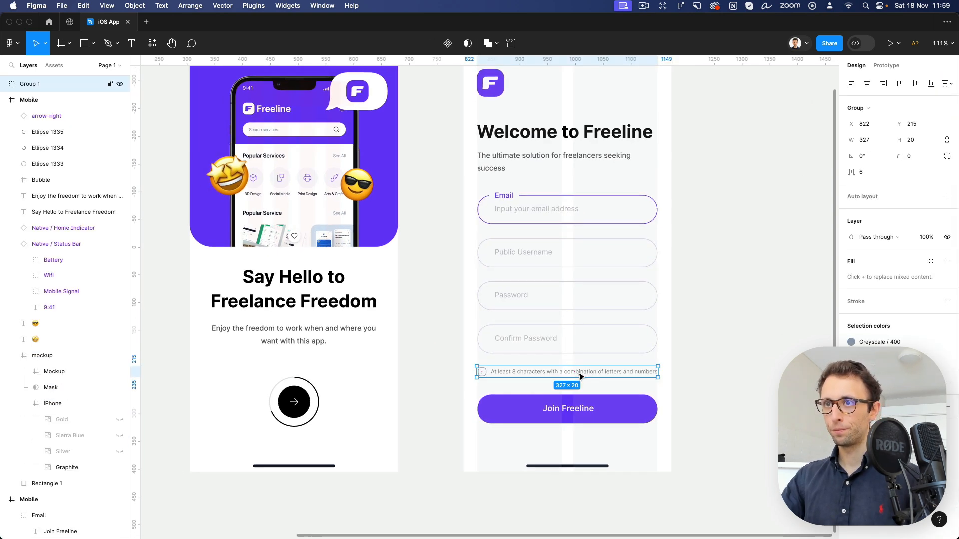
pyautogui.click(749, 335)
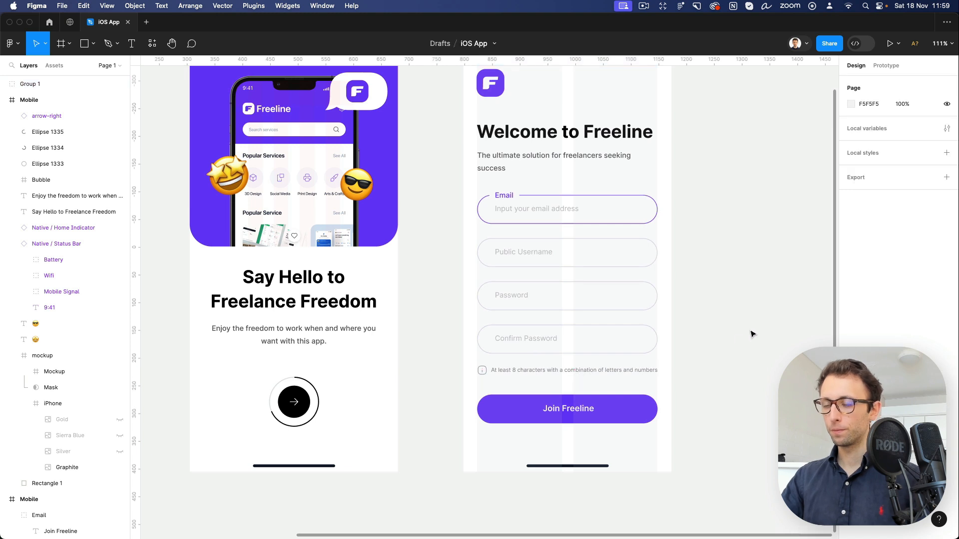
# Paste the line "By joining you agree to Freeline's Term & Condition" and align it beneath the Join Freeline button at X 822, Y 335.
pyautogui.scroll(-2, 686, 415)
pyautogui.hscroll(2, 701, 406)
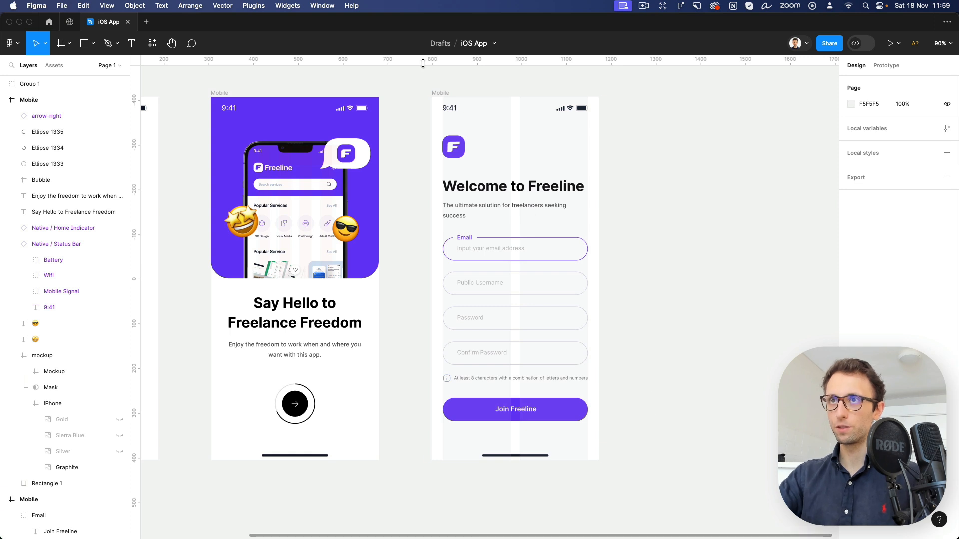
pyautogui.click(439, 93)
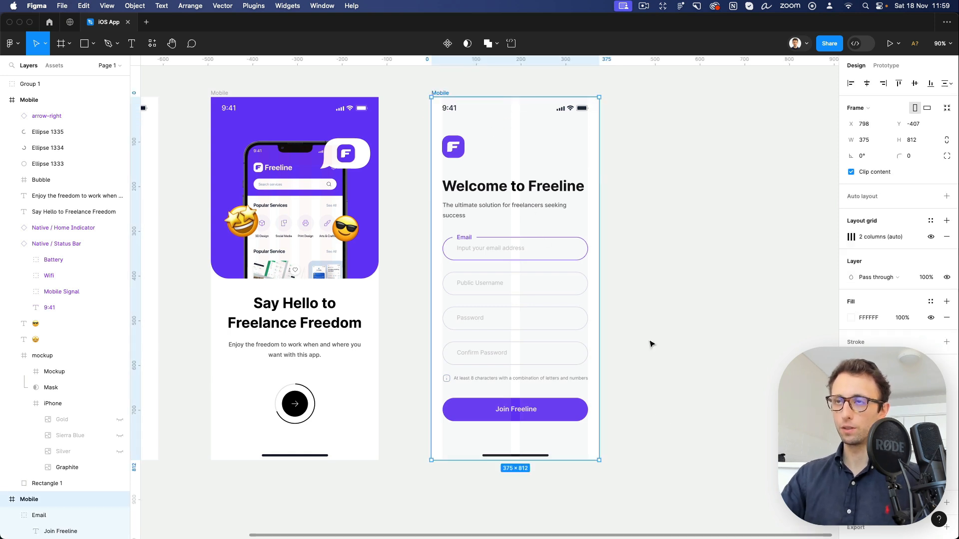
pyautogui.click(717, 308)
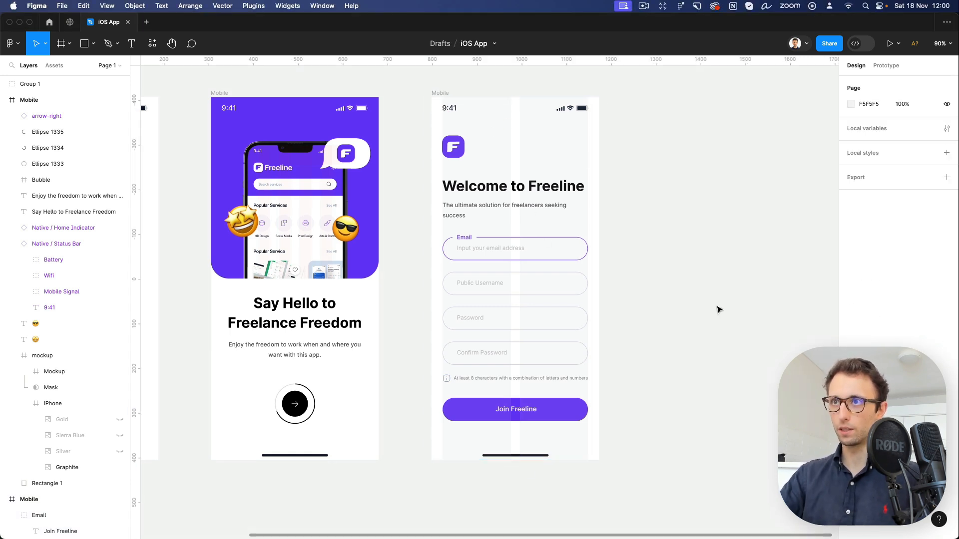
pyautogui.press('super+v')
pyautogui.moveTo(493, 300); pyautogui.dragTo(525, 435)
pyautogui.scroll(3, 525, 435)
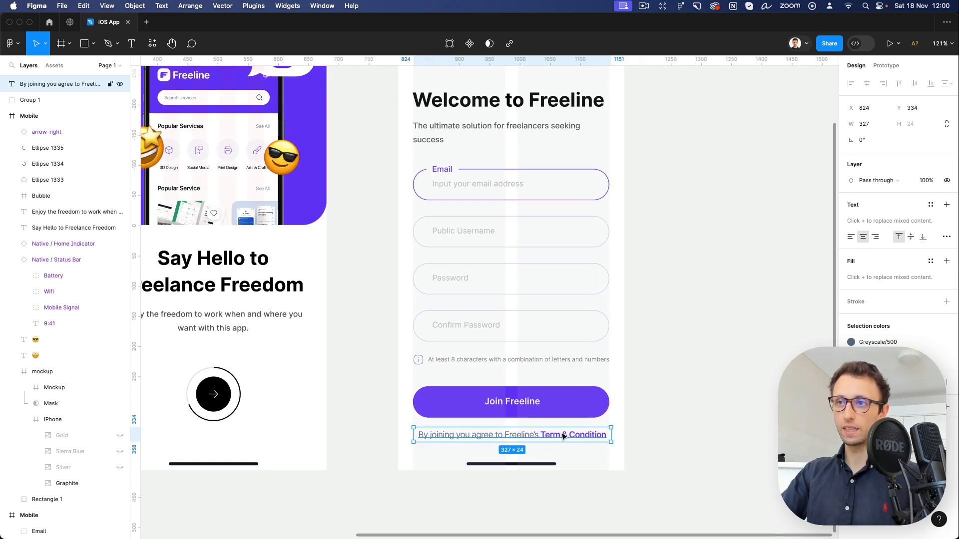
pyautogui.scroll(-3, 627, 414)
pyautogui.click(630, 417)
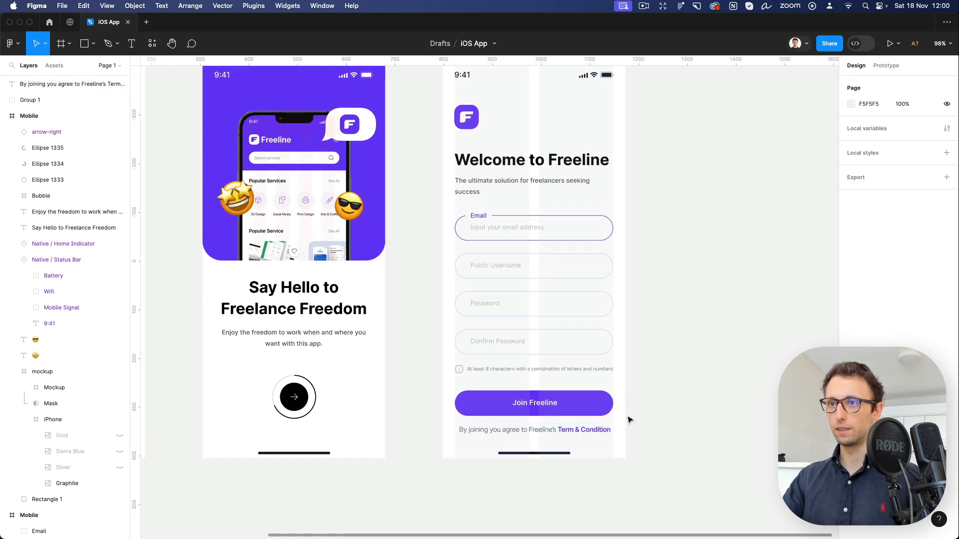
pyautogui.moveTo(544, 437); pyautogui.dragTo(543, 438)
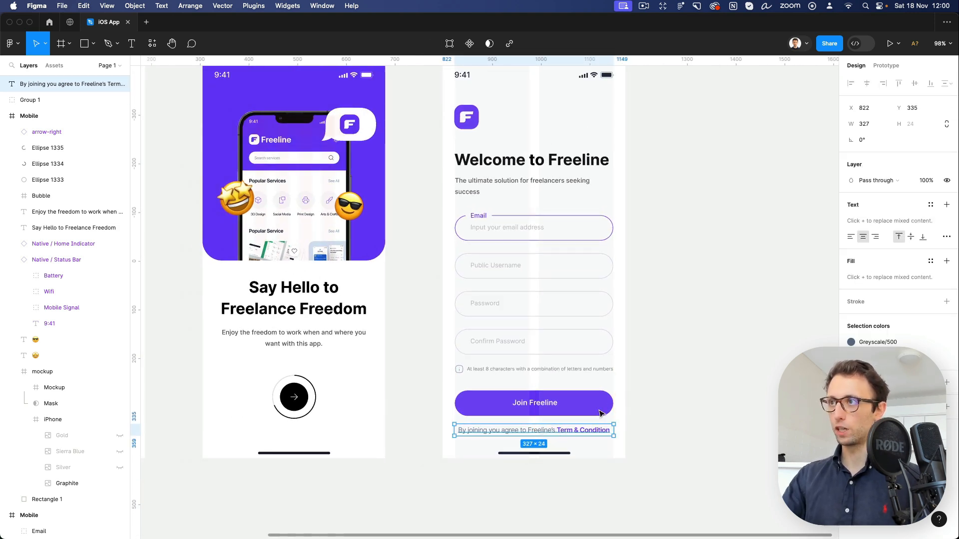
pyautogui.click(703, 366)
pyautogui.doubleClick(576, 429)
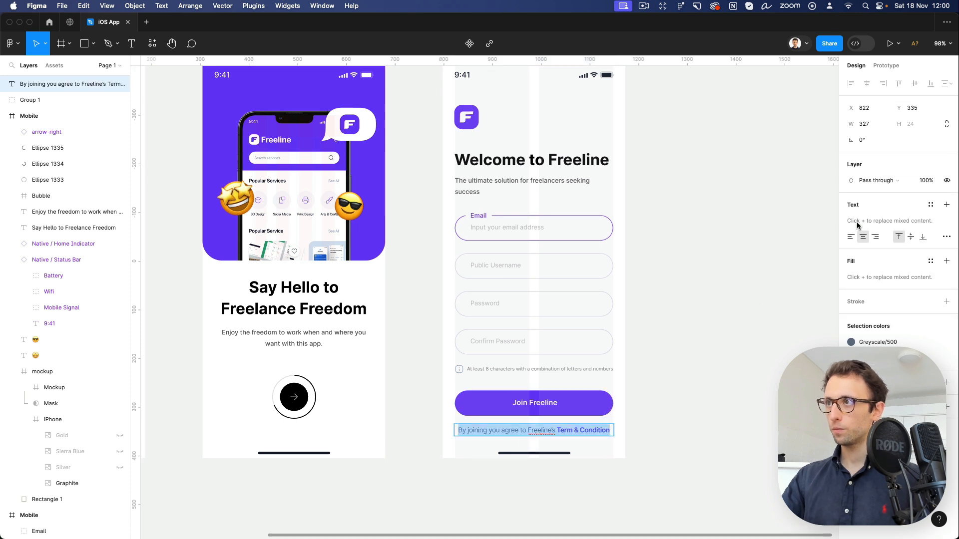
pyautogui.press('Escape')
pyautogui.press('Escape')
pyautogui.scroll(-5, 689, 313)
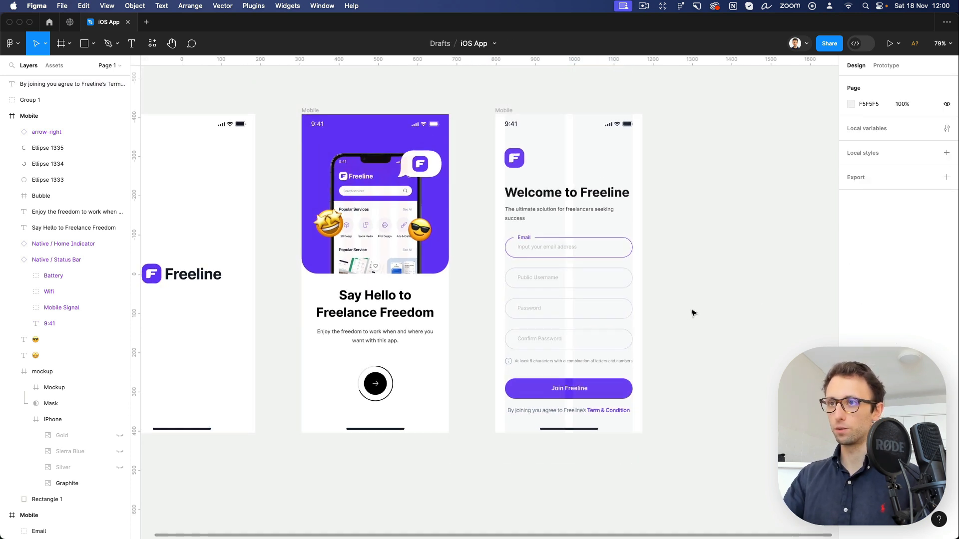
pyautogui.hscroll(3, 692, 313)
pyautogui.scroll(2, 692, 312)
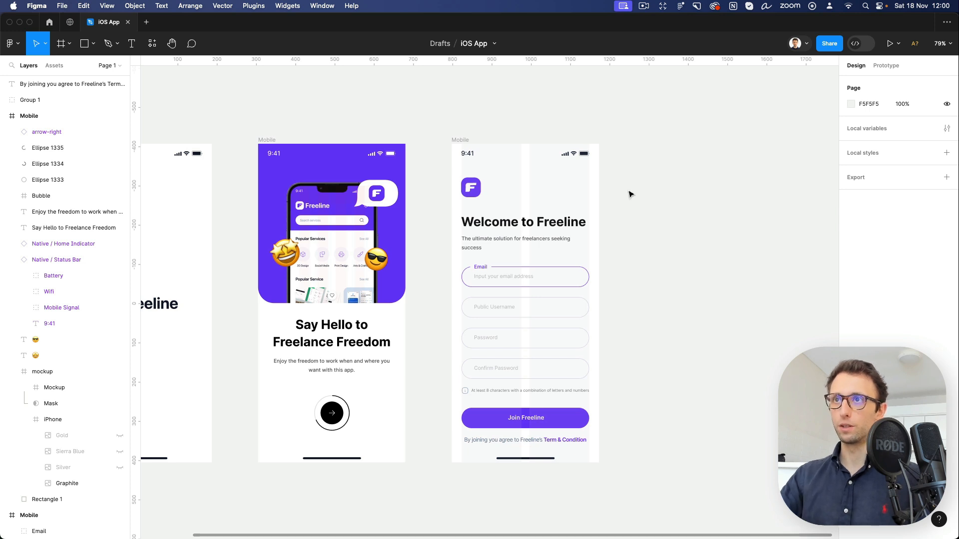
pyautogui.click(643, 6)
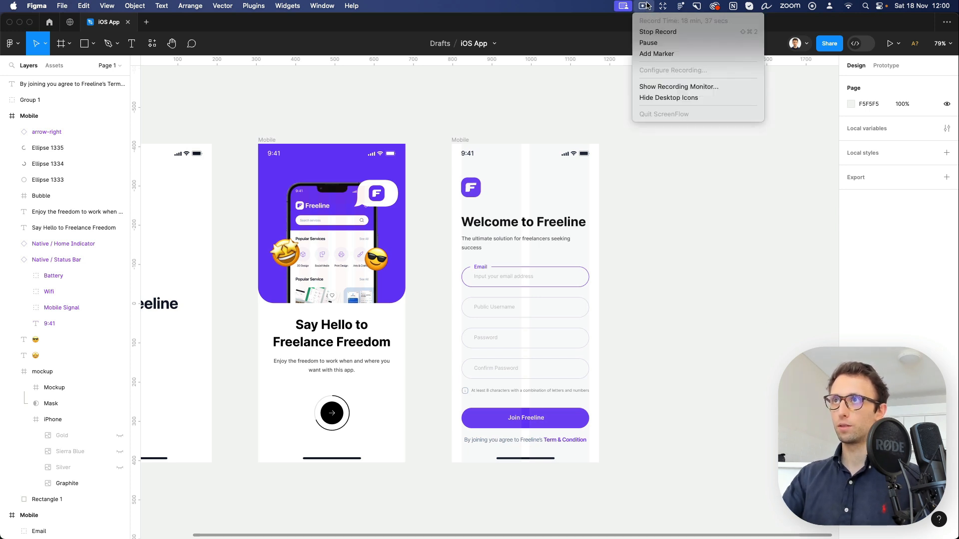
pyautogui.click(647, 6)
# Duplicate the Welcome to Freeline sign-up frame and place the copy beside the original.
pyautogui.scroll(-3, 648, 159)
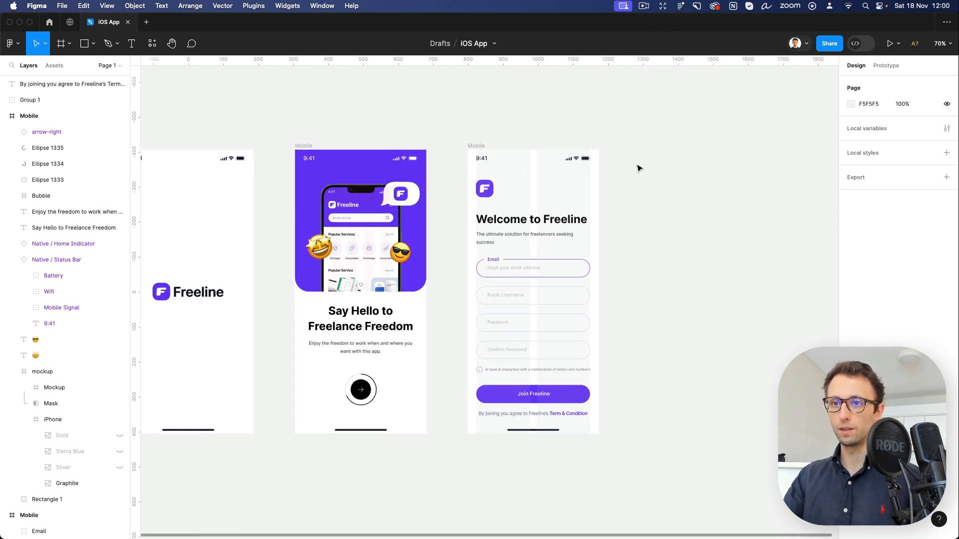
pyautogui.click(447, 163)
pyautogui.moveTo(447, 164); pyautogui.dragTo(648, 191)
pyautogui.hscroll(3, 650, 190)
pyautogui.click(651, 160)
# Delete the logo, heading, subtitle, input fields and button from the duplicated frame, keeping the status bar and home indicator.
pyautogui.scroll(3, 624, 171)
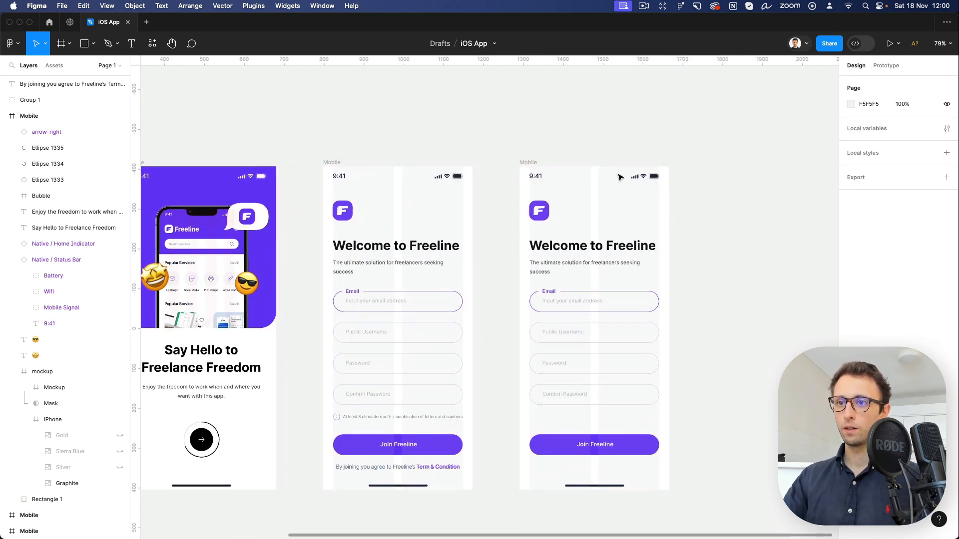
pyautogui.scroll(2, 578, 210)
pyautogui.click(541, 207)
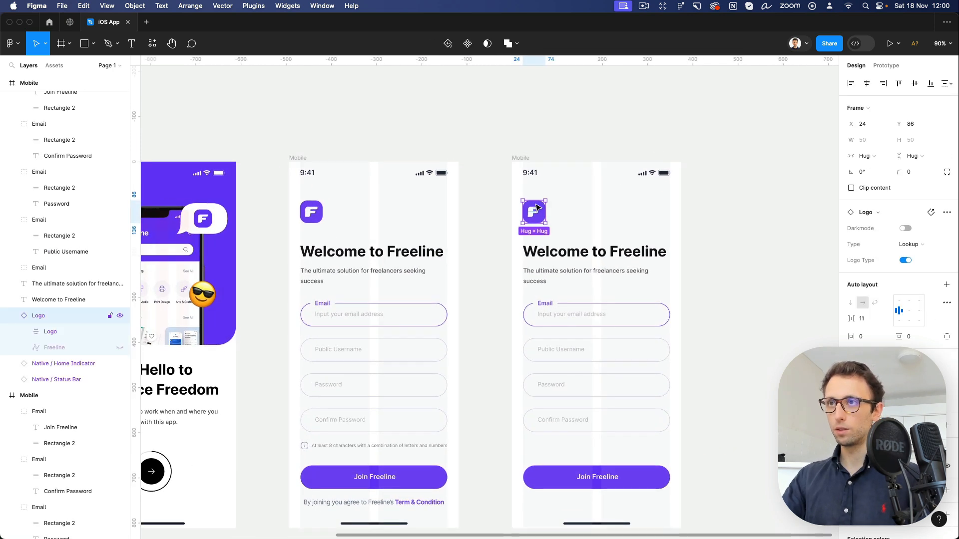
pyautogui.press('Delete')
pyautogui.moveTo(523, 212); pyautogui.dragTo(684, 501)
pyautogui.press('Delete')
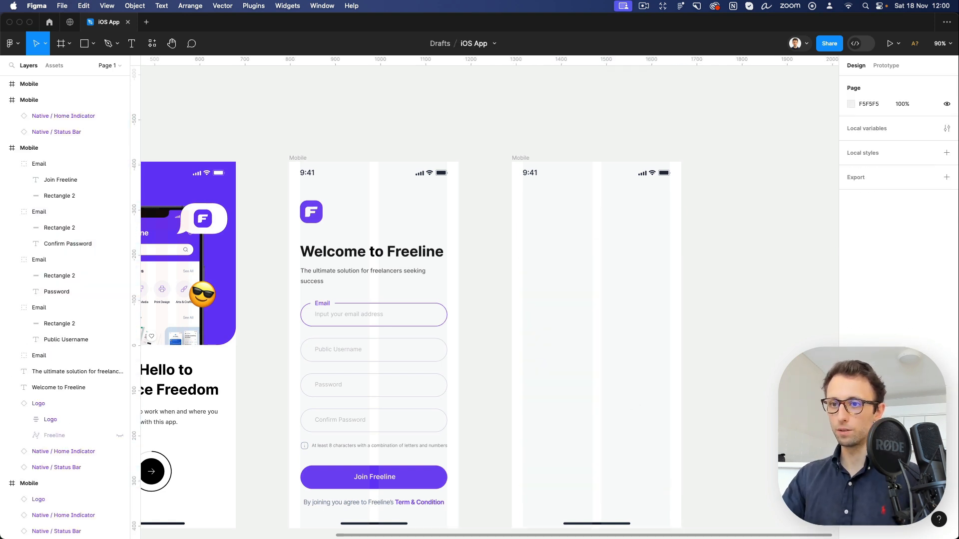
# Paste the title bar with the back arrow and share icon into the emptied frame, directly beneath its status bar.
pyautogui.scroll(-2, 457, 487)
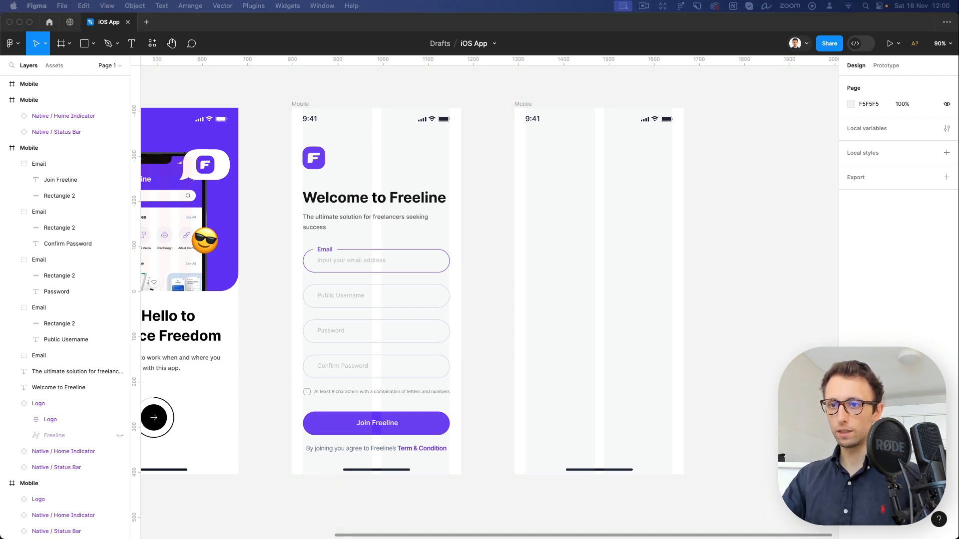
pyautogui.click(523, 104)
pyautogui.press('super+v')
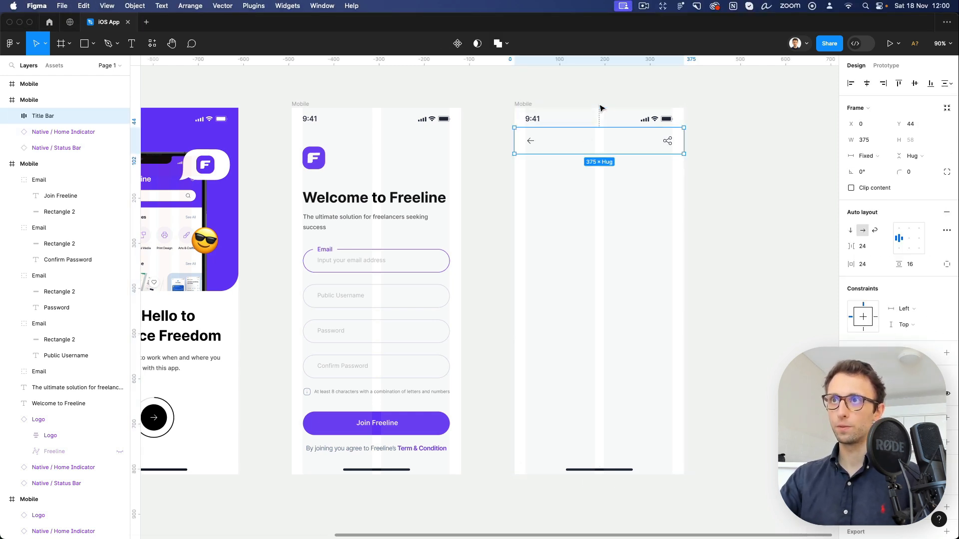
pyautogui.click(688, 230)
pyautogui.scroll(5, 637, 137)
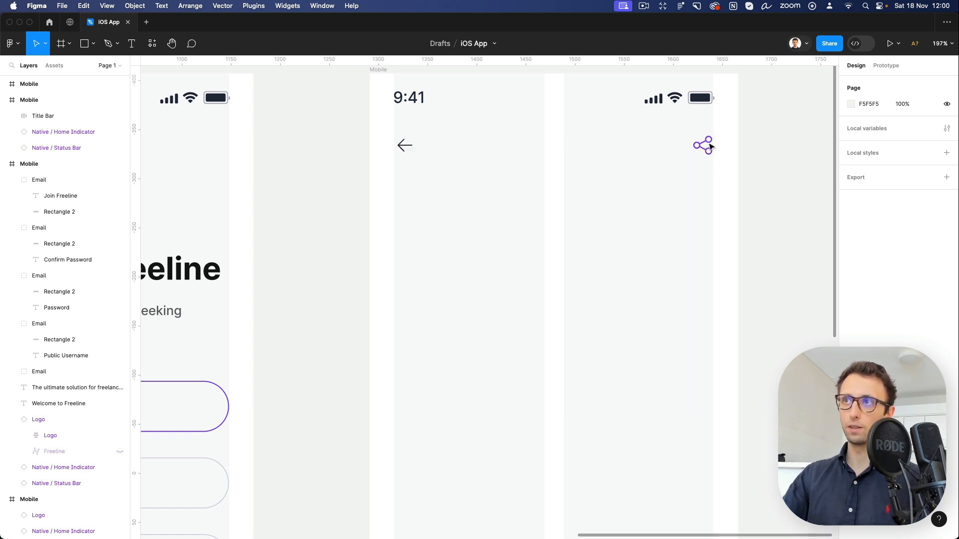
# Paste the round avatar with the Top Rated badge into the new frame and move it up directly beneath the title bar, at Y 102.
pyautogui.scroll(-3, 706, 154)
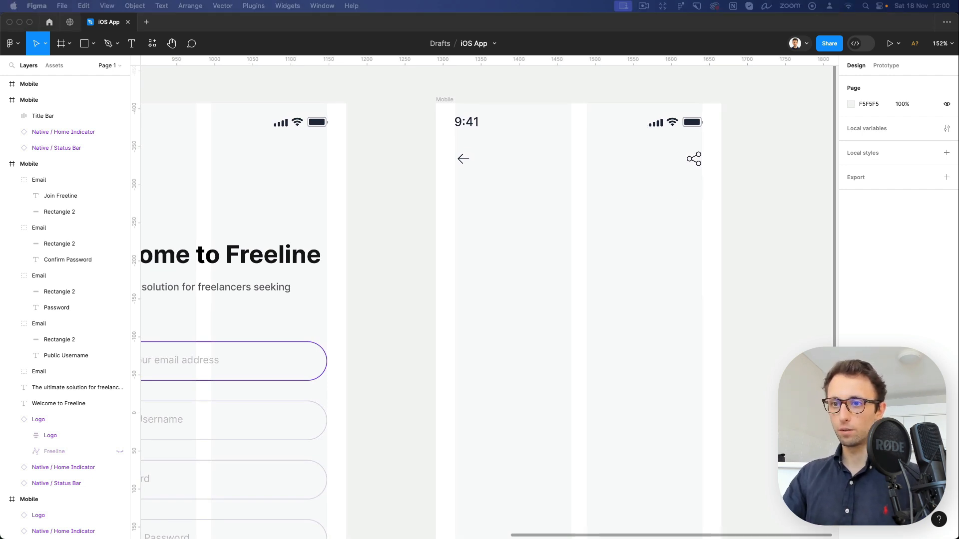
pyautogui.click(443, 99)
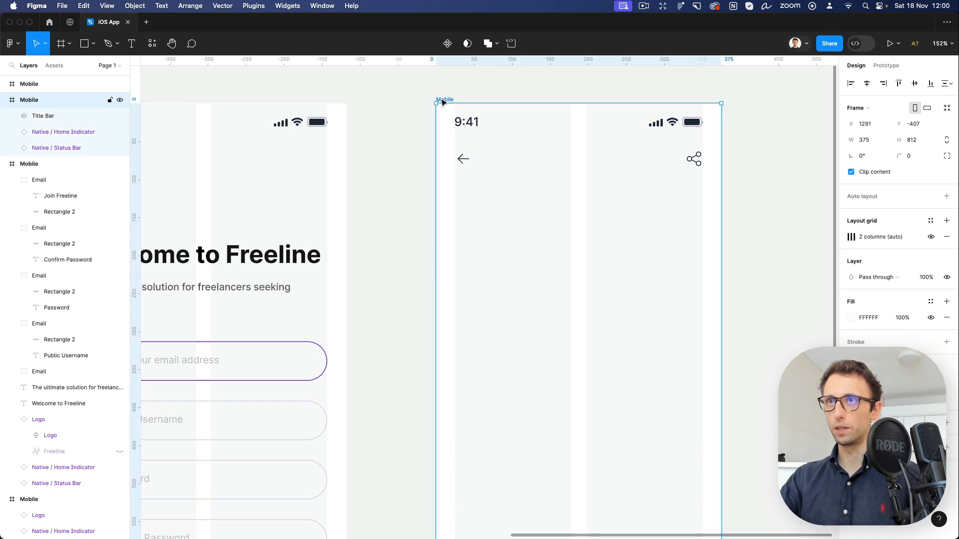
pyautogui.press('cmd+v')
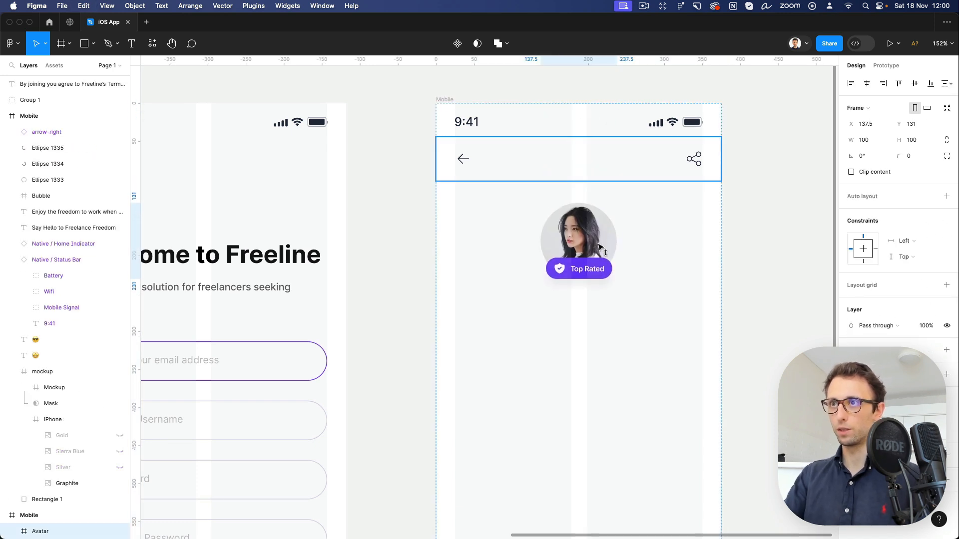
pyautogui.moveTo(598, 241); pyautogui.dragTo(600, 222)
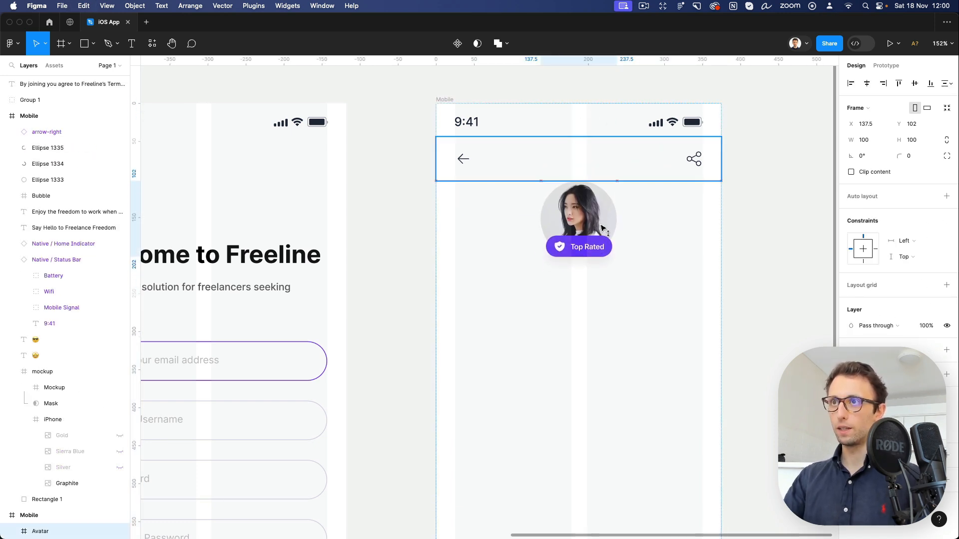
# Select the photo layer nested inside the avatar.
pyautogui.click(633, 241)
pyautogui.scroll(3, 624, 237)
pyautogui.click(604, 217)
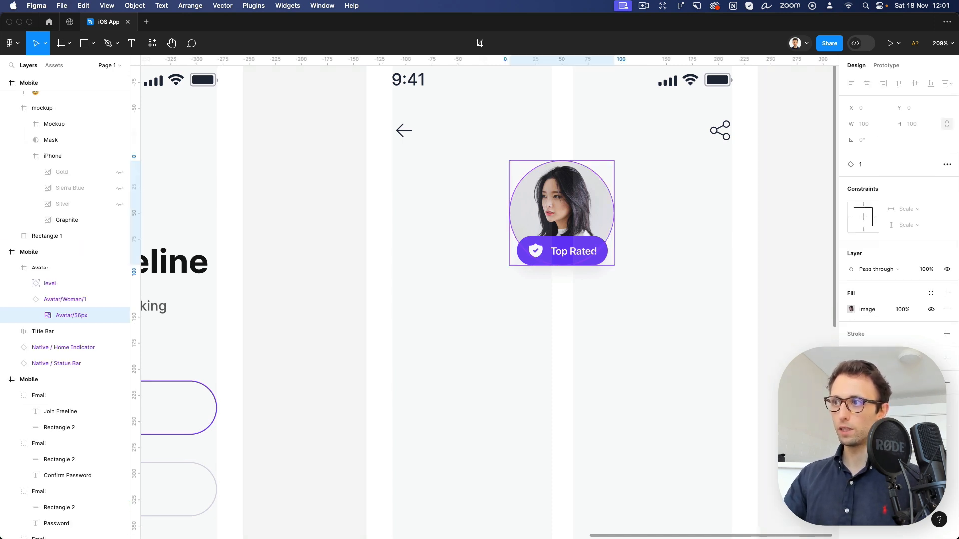
# Switch to Safari and examine the portrait photos related to the red-haired woman's picture on Unsplash, closing the browser window when done.
pyautogui.press('super+alt+p')
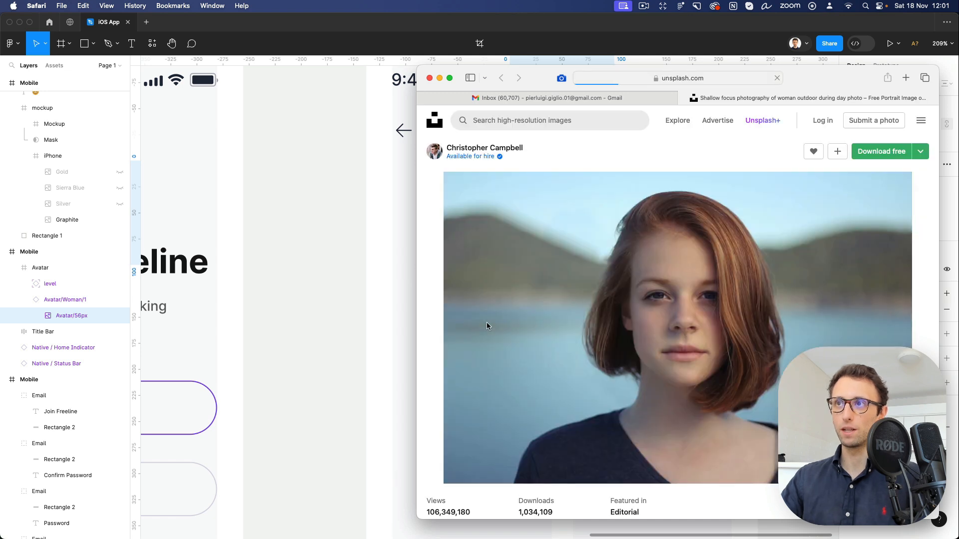
pyautogui.click(422, 97)
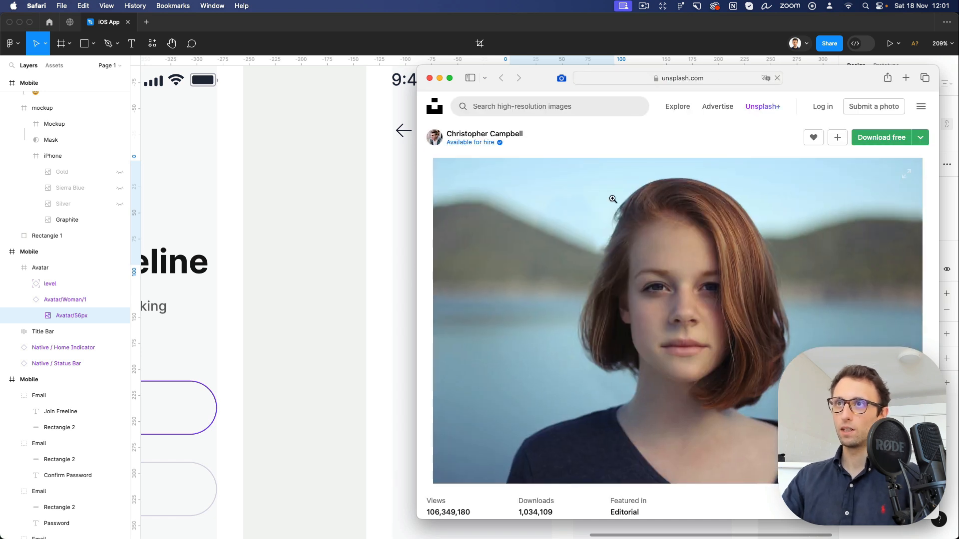
pyautogui.scroll(-5, 613, 201)
pyautogui.scroll(-10, 613, 200)
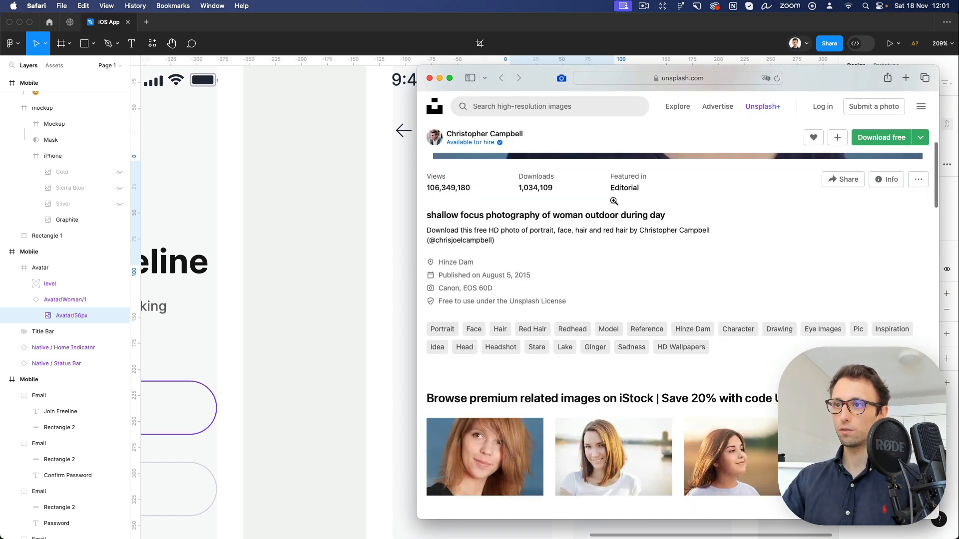
pyautogui.scroll(-5, 613, 202)
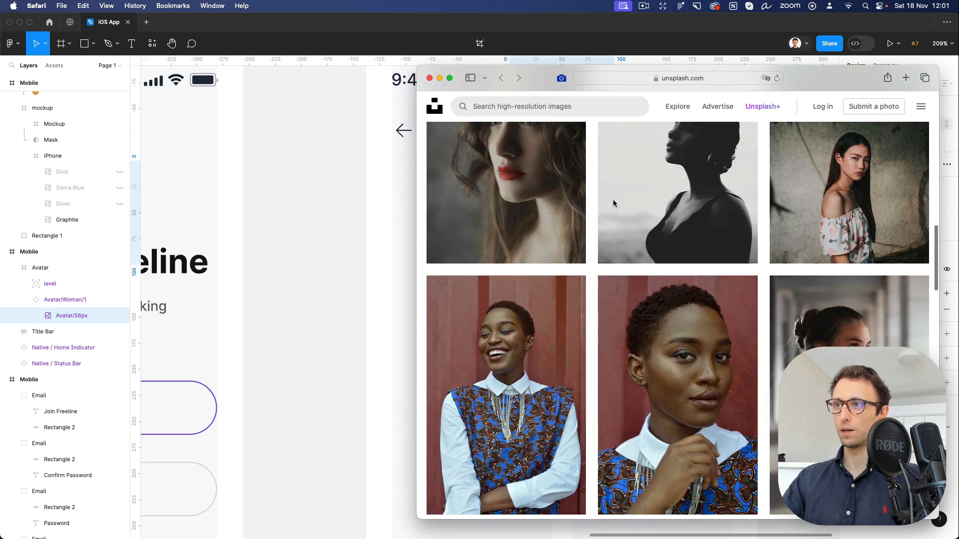
pyautogui.click(432, 79)
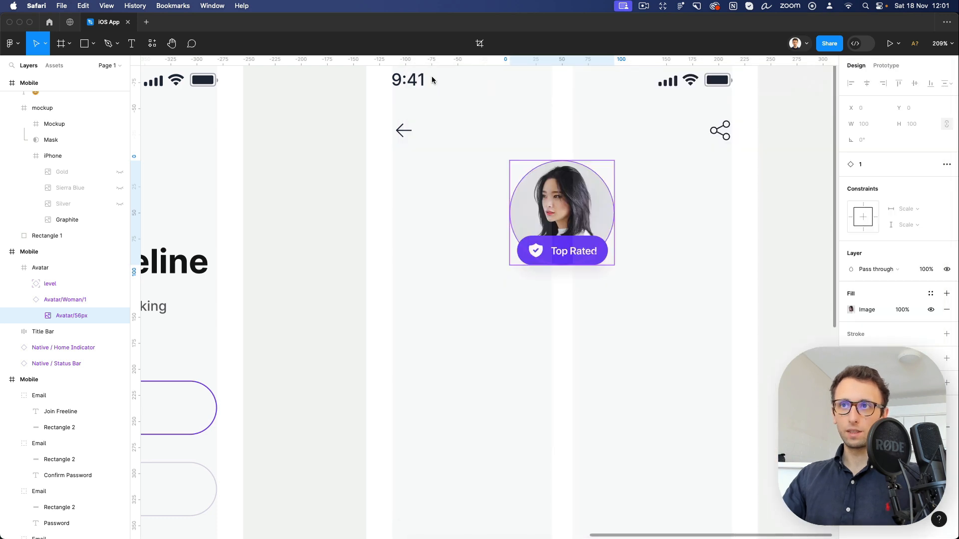
# Search all component libraries for "unsplash".
pyautogui.click(14, 44)
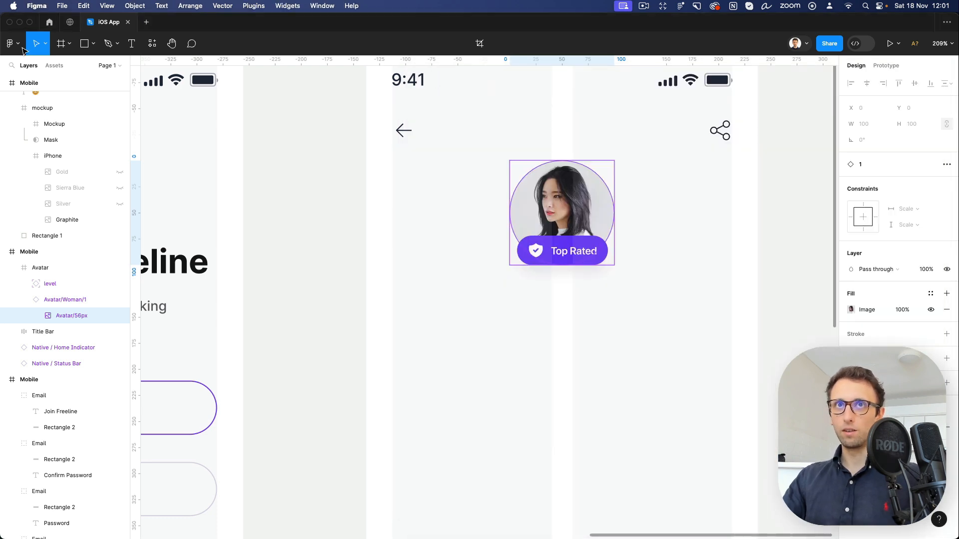
pyautogui.moveTo(82, 182)
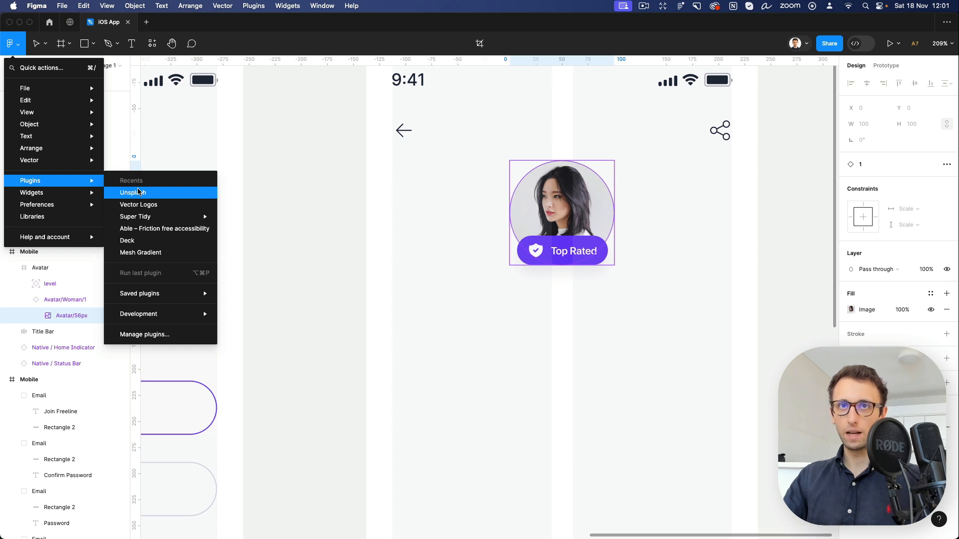
pyautogui.click(153, 45)
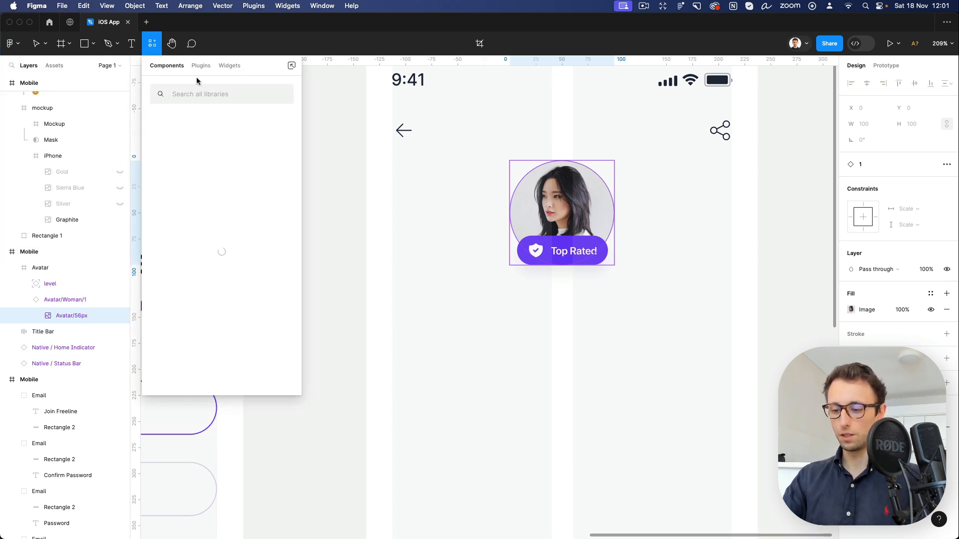
pyautogui.write('unsplash')
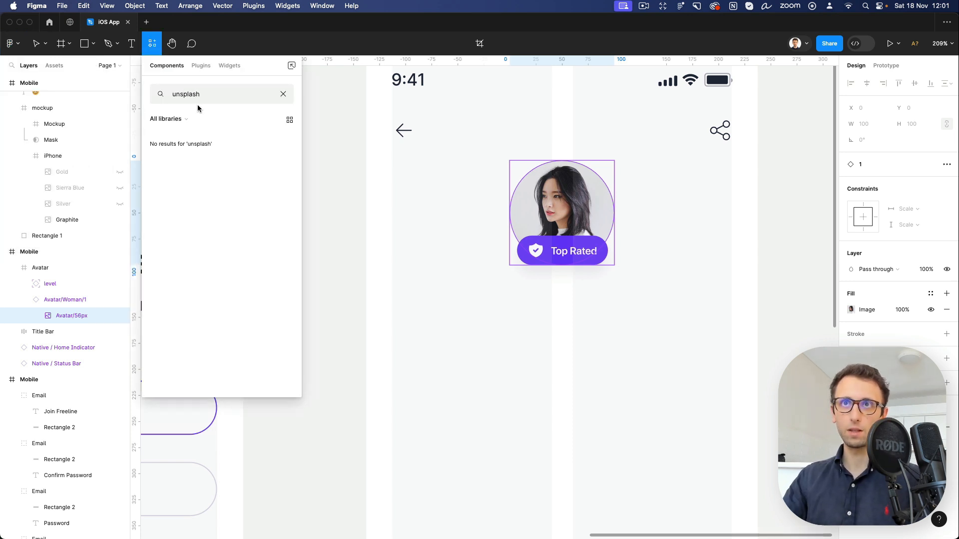
# Run the Unsplash plugin with the avatar's photo layer selected.
pyautogui.click(13, 43)
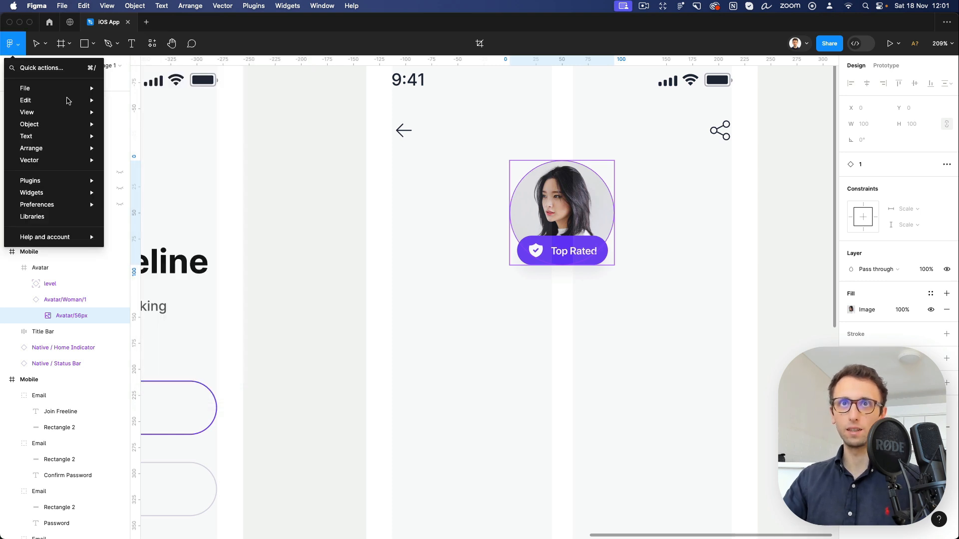
pyautogui.moveTo(80, 180)
pyautogui.click(156, 195)
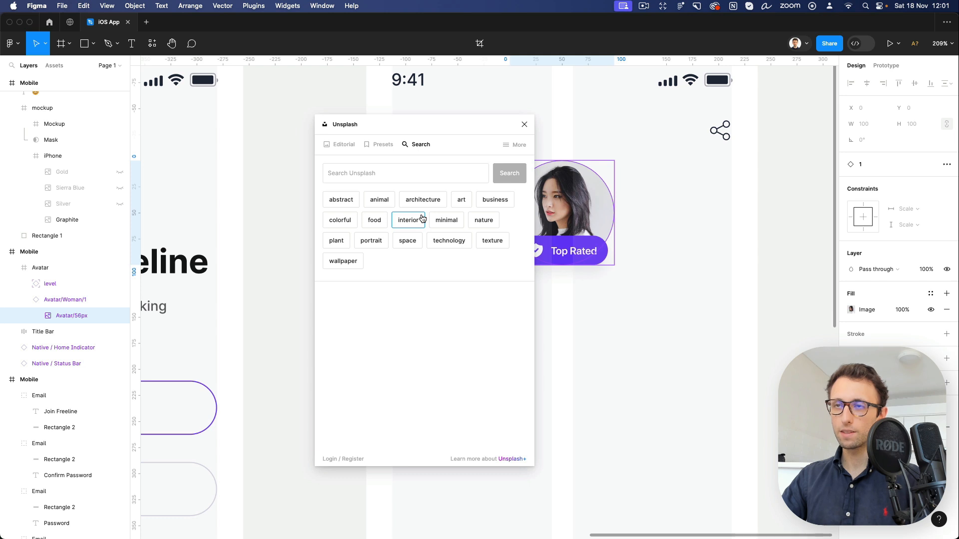
# Draw a 104 × 104 circle below the avatar and fill it with a portrait photo from Unsplash.
pyautogui.click(377, 242)
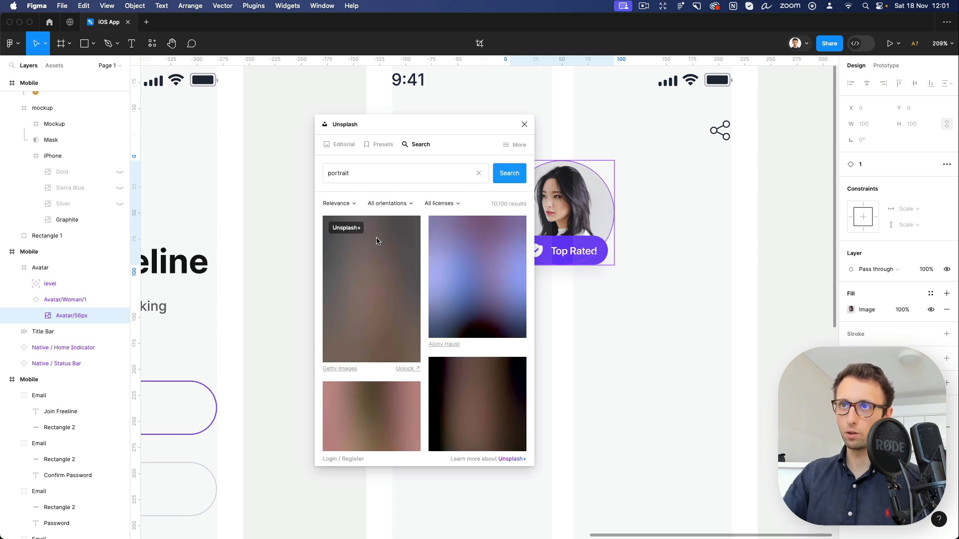
pyautogui.click(629, 340)
pyautogui.press('o')
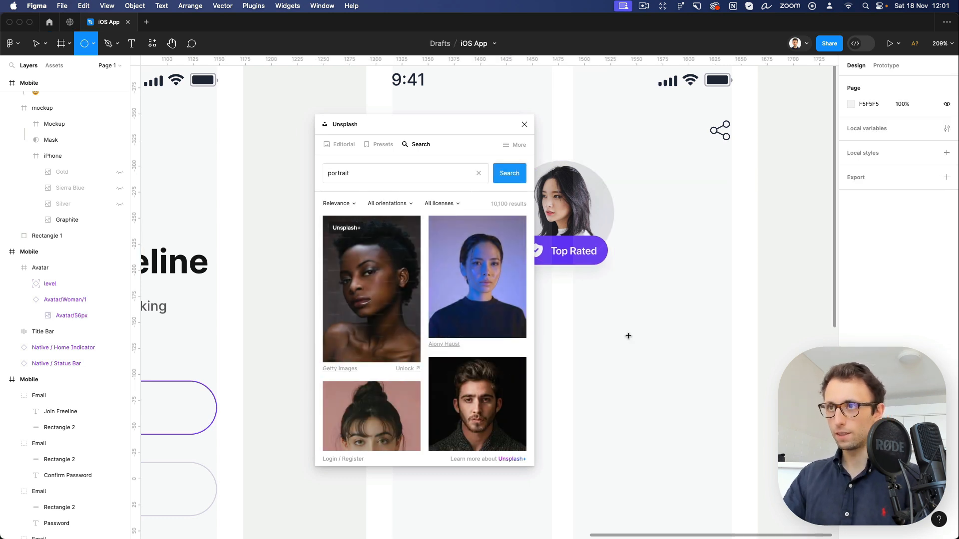
pyautogui.moveTo(599, 314); pyautogui.dragTo(707, 423)
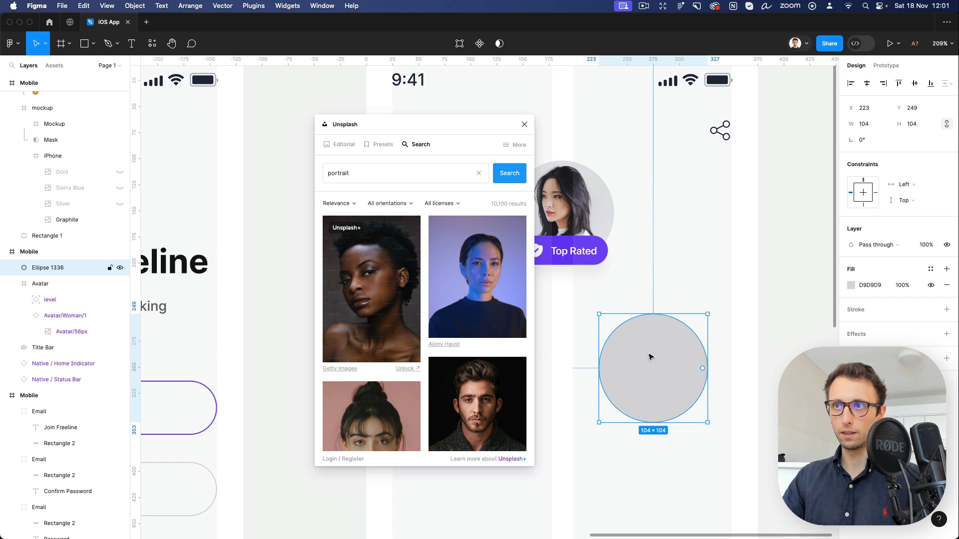
pyautogui.click(481, 269)
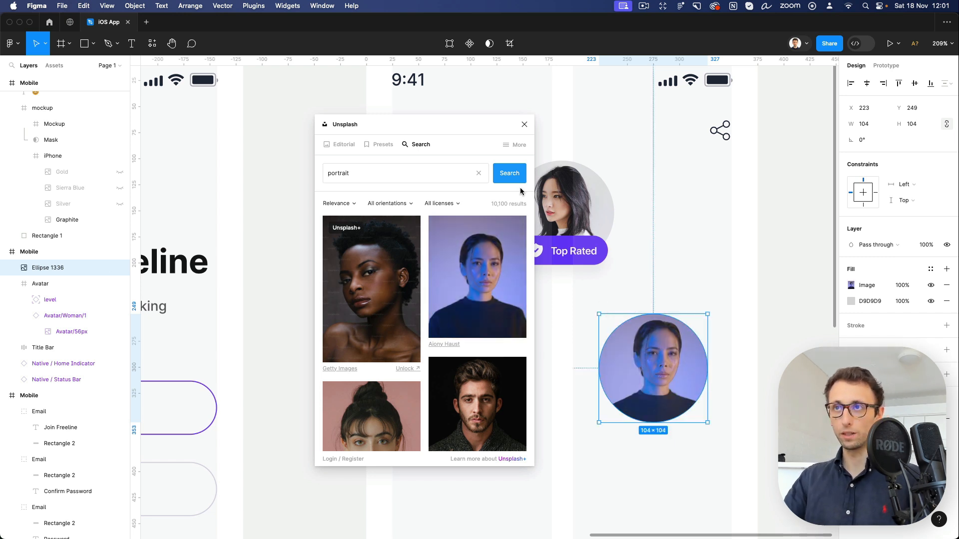
pyautogui.click(524, 124)
# Examine the Top Rated badge beneath the avatar, including its frame, shield icon and text layer.
pyautogui.click(573, 254)
pyautogui.doubleClick(572, 253)
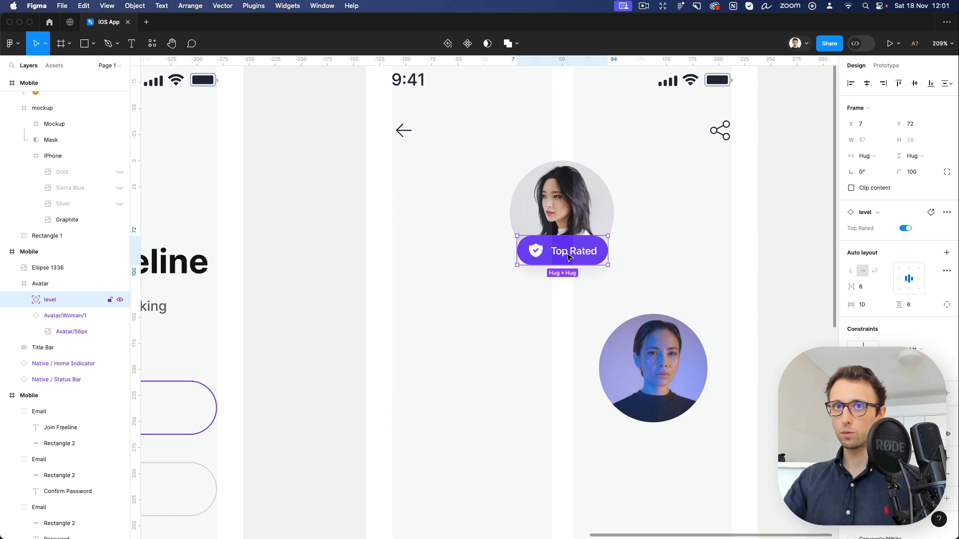
pyautogui.scroll(5, 572, 253)
pyautogui.doubleClick(509, 252)
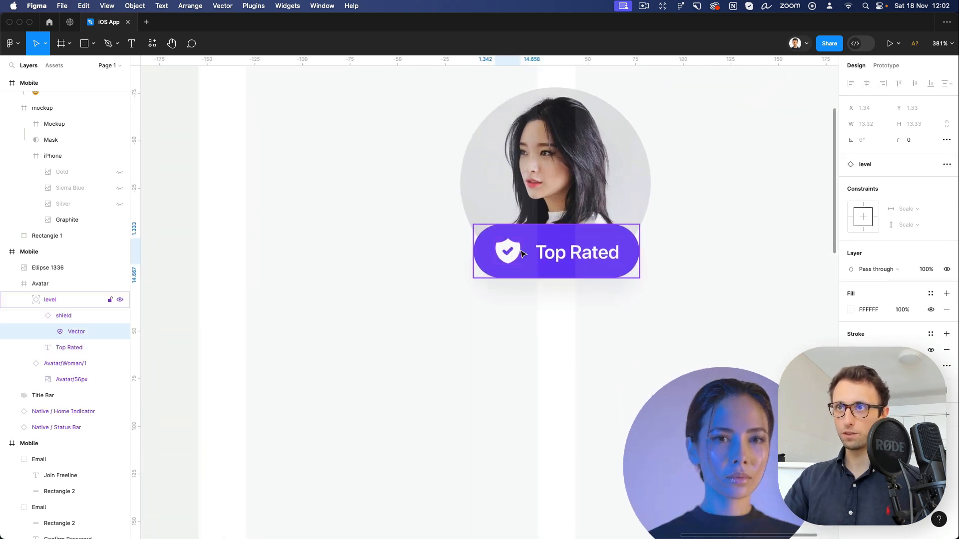
pyautogui.click(577, 254)
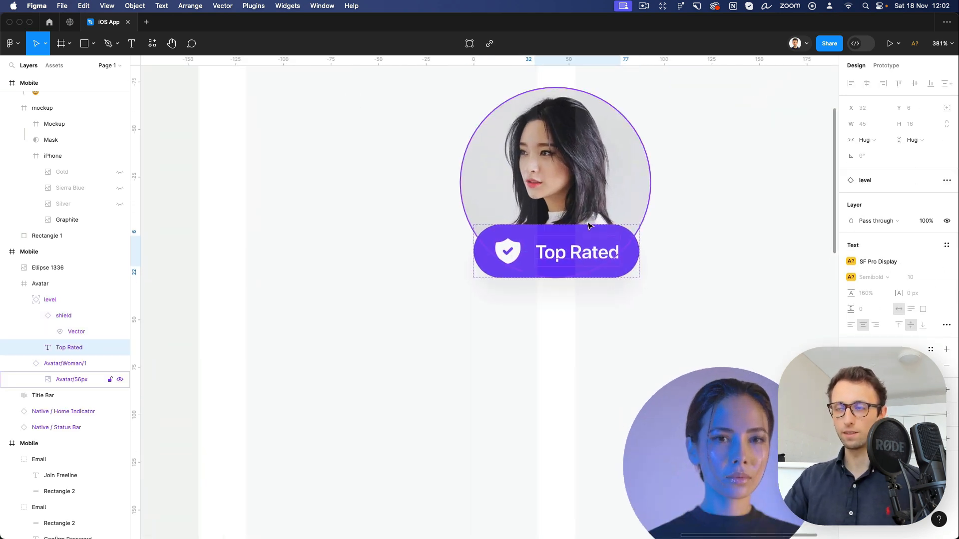
pyautogui.click(538, 276)
pyautogui.scroll(-3, 537, 276)
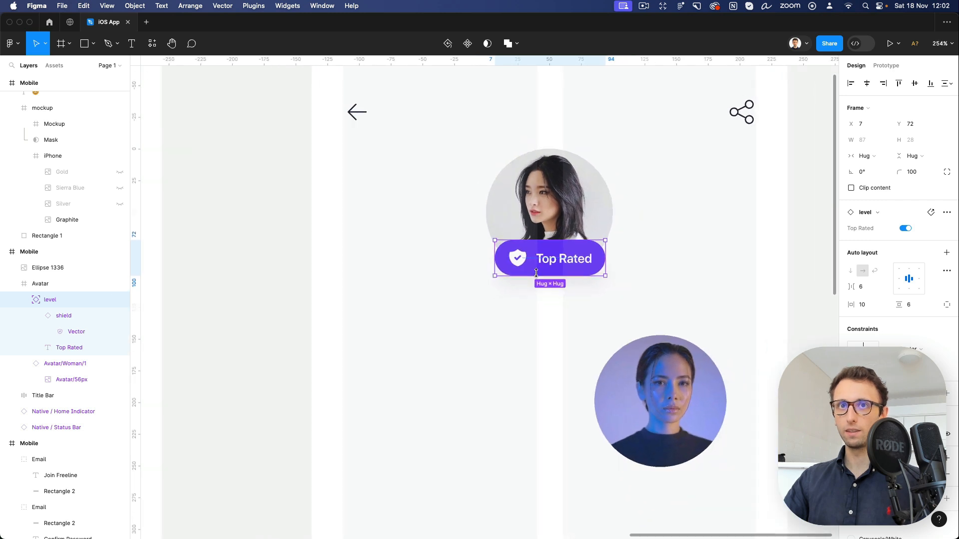
# Replace the missing SF Pro Display Bold, Medium, Regular and Semibold fonts with Inter.
pyautogui.doubleClick(571, 261)
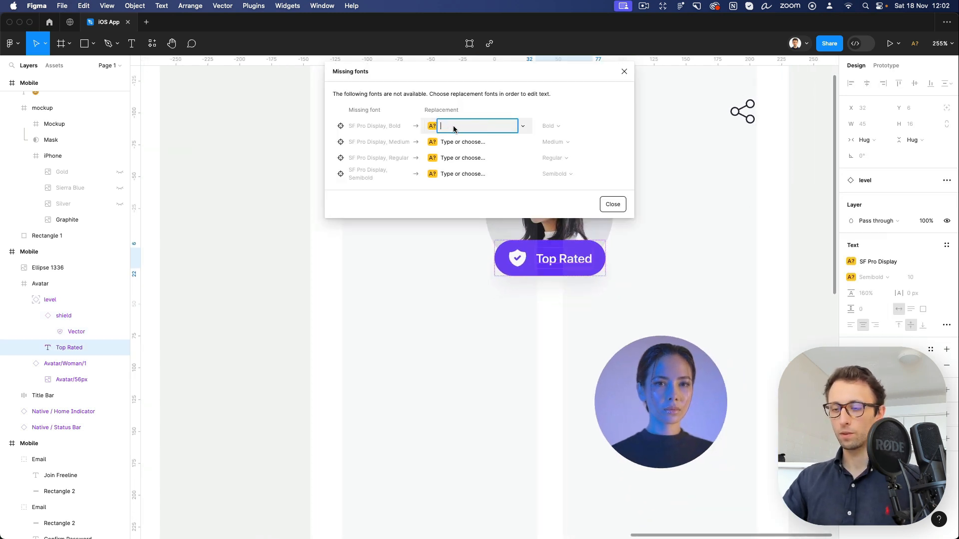
pyautogui.press('Return')
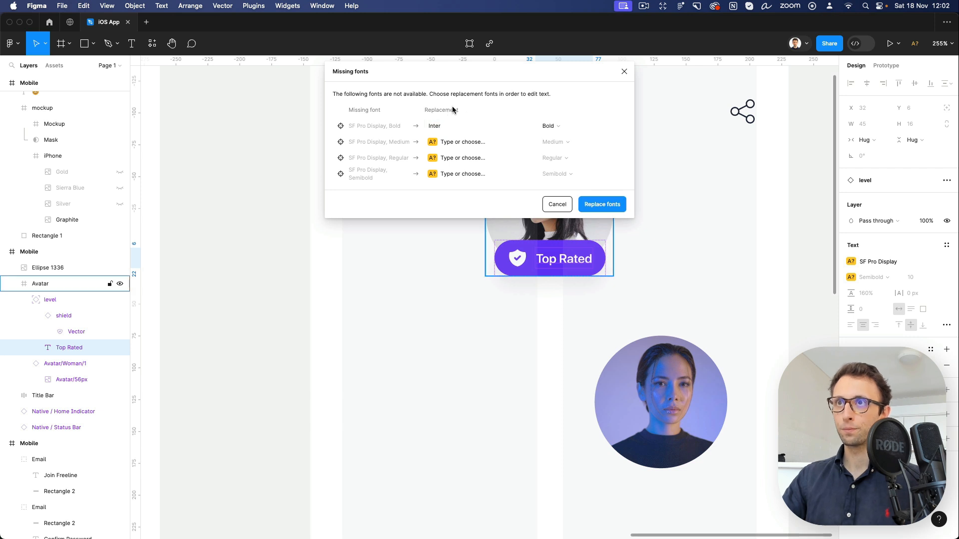
pyautogui.click(474, 127)
pyautogui.click(472, 141)
pyautogui.click(464, 158)
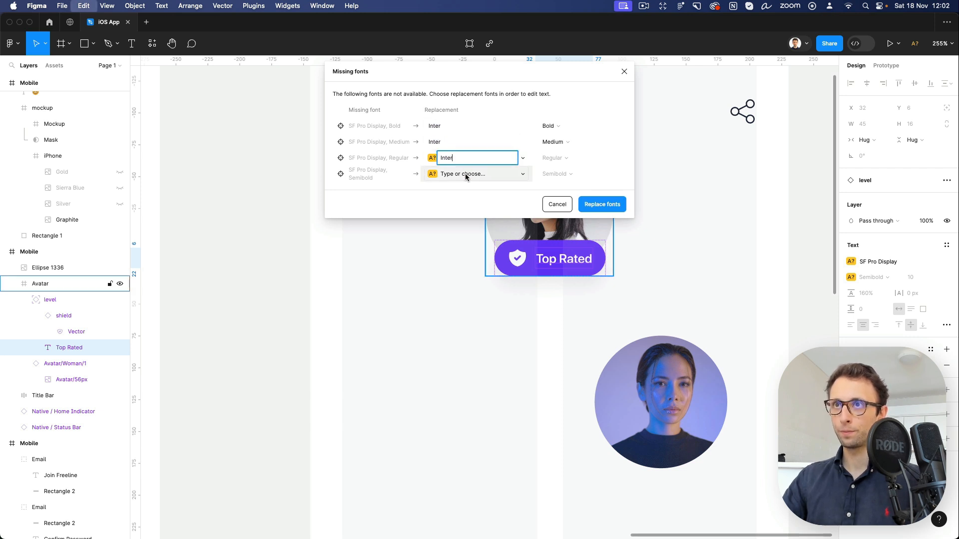
pyautogui.click(466, 174)
pyautogui.click(590, 202)
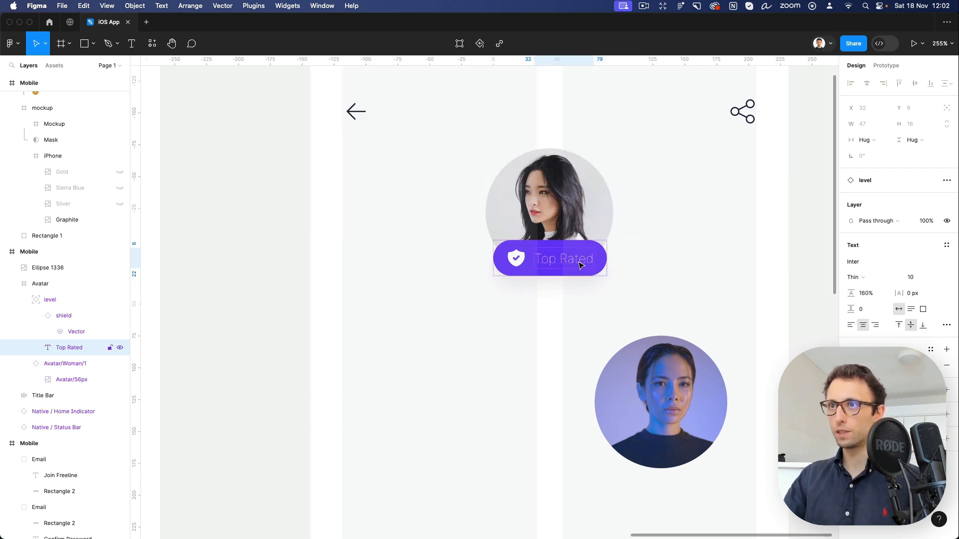
# Set the Top Rated badge text's font weight to Medium.
pyautogui.click(616, 249)
pyautogui.keyDown('super'); pyautogui.click(574, 258); pyautogui.keyUp('super')
pyautogui.click(888, 278)
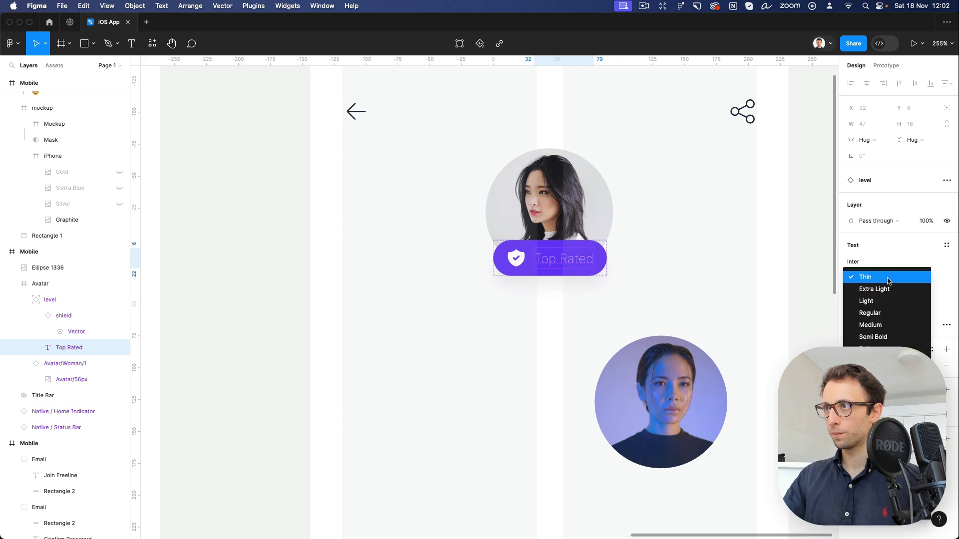
pyautogui.click(886, 325)
pyautogui.click(614, 293)
pyautogui.scroll(-3, 614, 293)
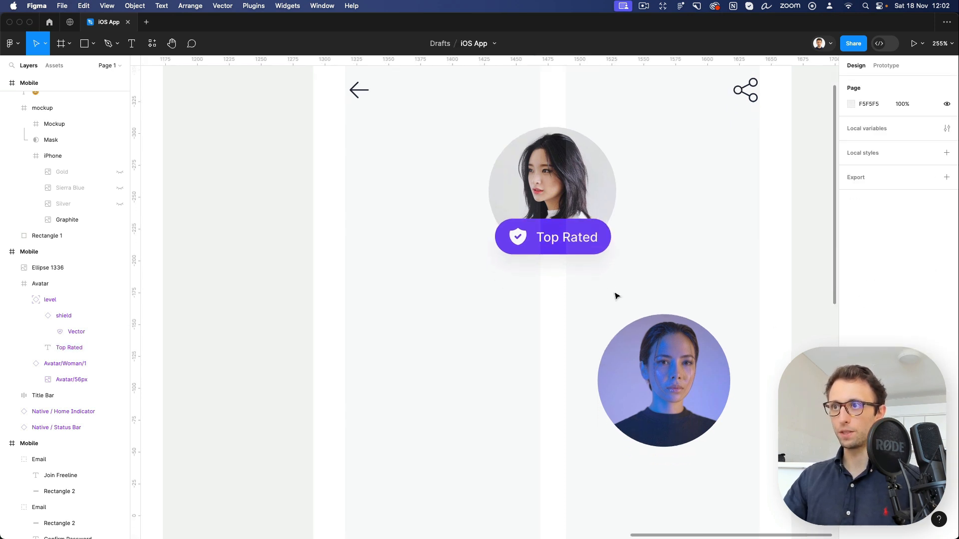
# Delete the circular portrait image below the avatar.
pyautogui.click(671, 344)
pyautogui.press('Delete')
pyautogui.scroll(-2, 671, 345)
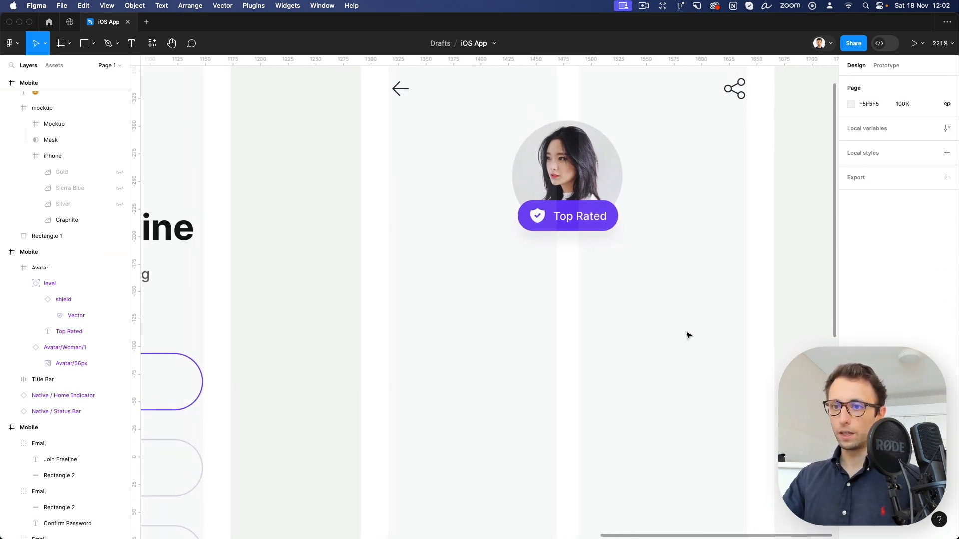
# Copy the welcome screen's subtitle below the avatar on the profile screen and replace its text with the person's username handle.
pyautogui.scroll(-3, 661, 373)
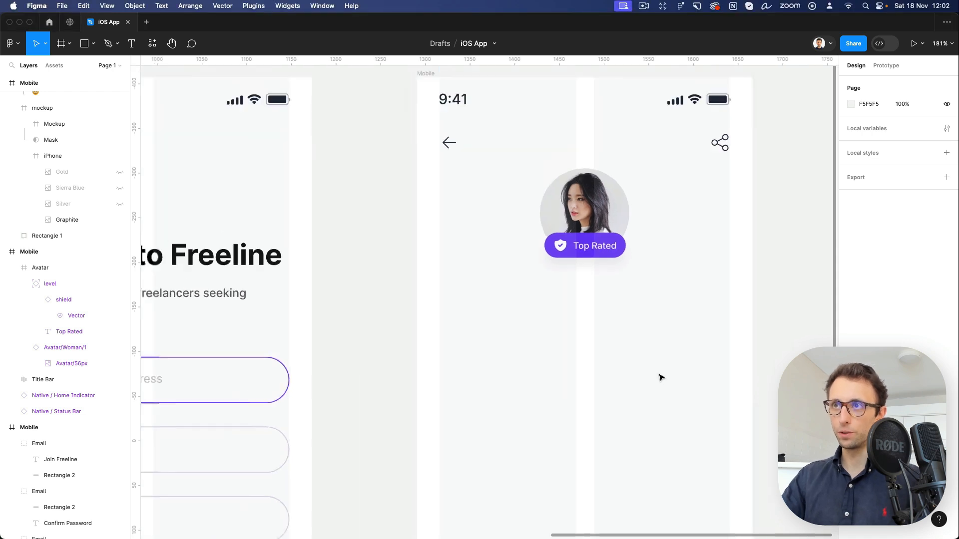
pyautogui.scroll(-2, 659, 375)
pyautogui.hscroll(-2, 659, 376)
pyautogui.click(293, 197)
pyautogui.moveTo(293, 196); pyautogui.dragTo(680, 205)
pyautogui.doubleClick(678, 200)
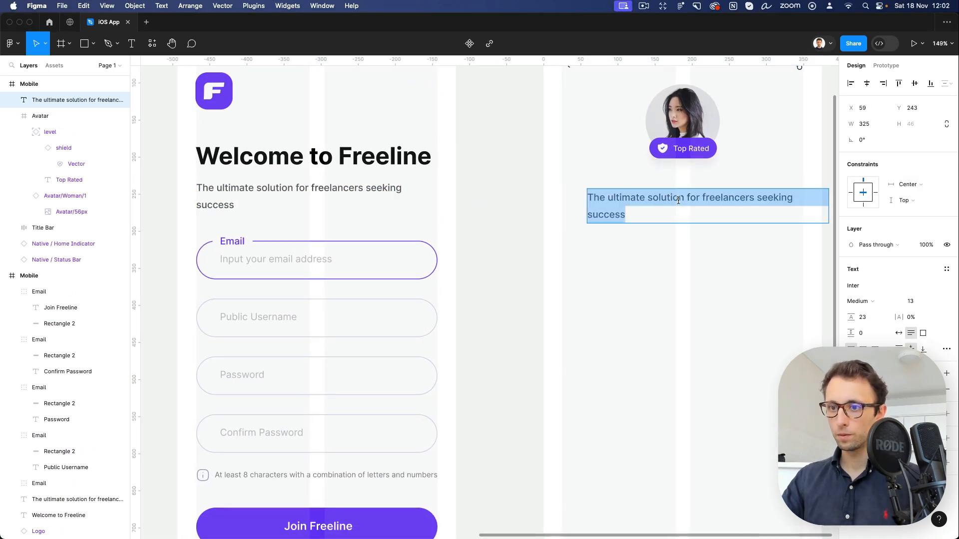
pyautogui.write('@lydia_sep')
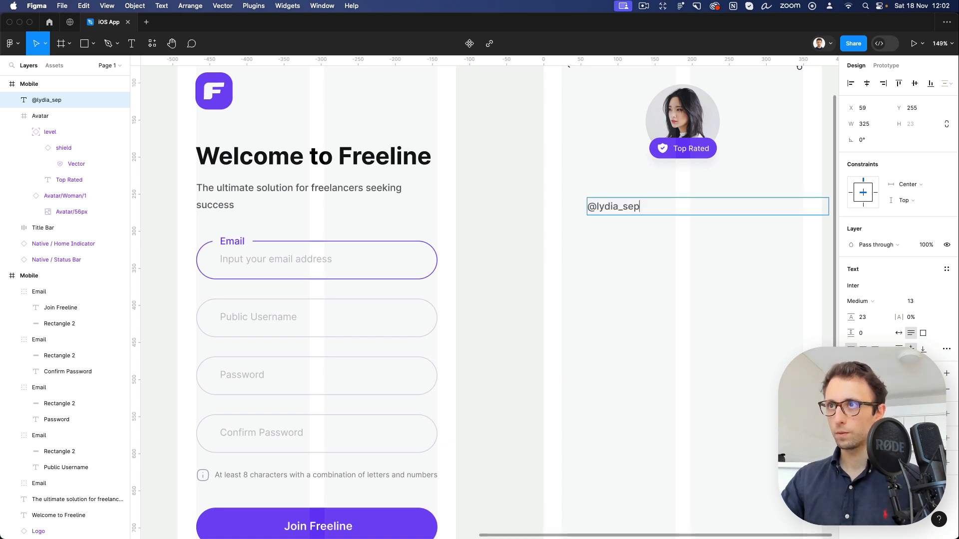
pyautogui.press('Escape')
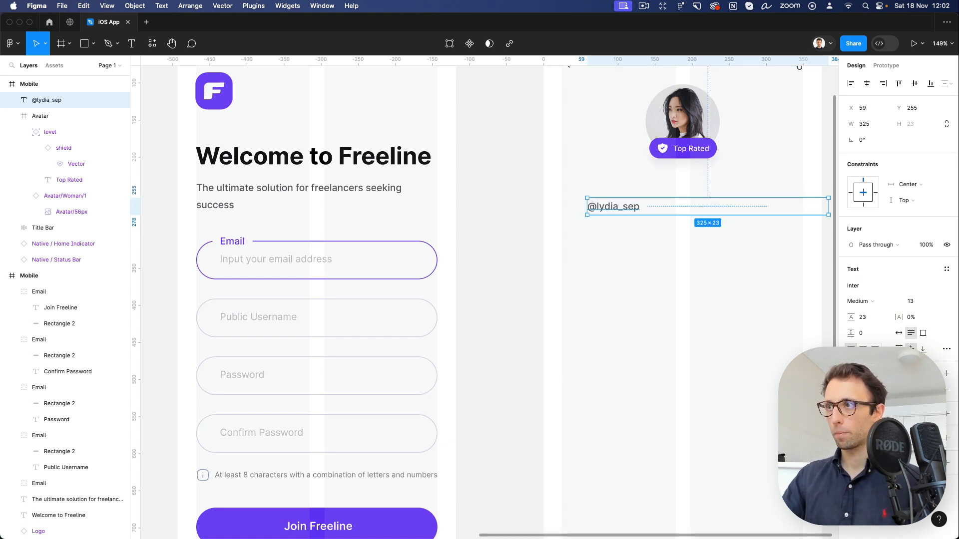
# Center-align the username text, set it to auto width, and center it horizontally on the profile screen.
pyautogui.click(863, 349)
pyautogui.click(899, 333)
pyautogui.click(865, 83)
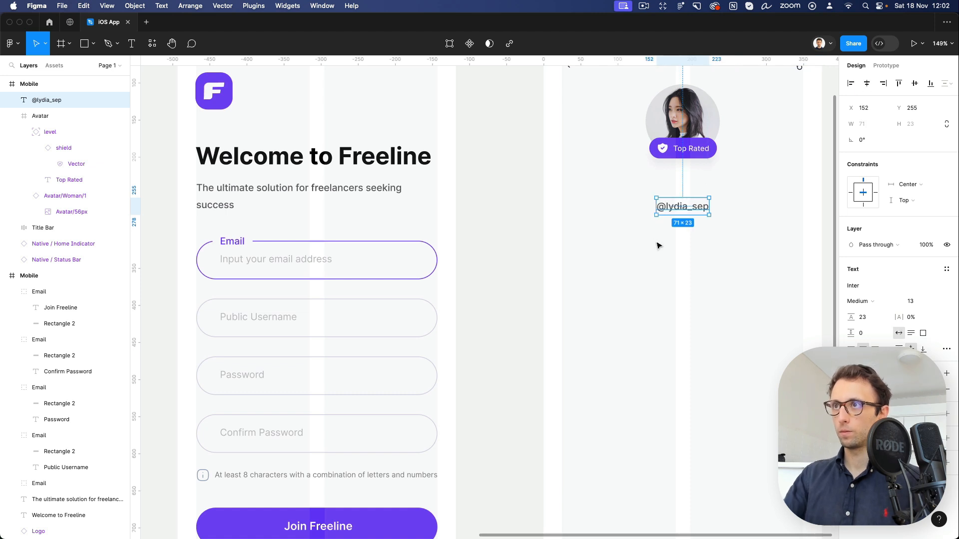
# Move the username down slightly, duplicate it just above, and replace the copy's text with the person's full name.
pyautogui.moveTo(690, 206); pyautogui.dragTo(690, 216)
pyautogui.moveTo(690, 217); pyautogui.dragTo(689, 195)
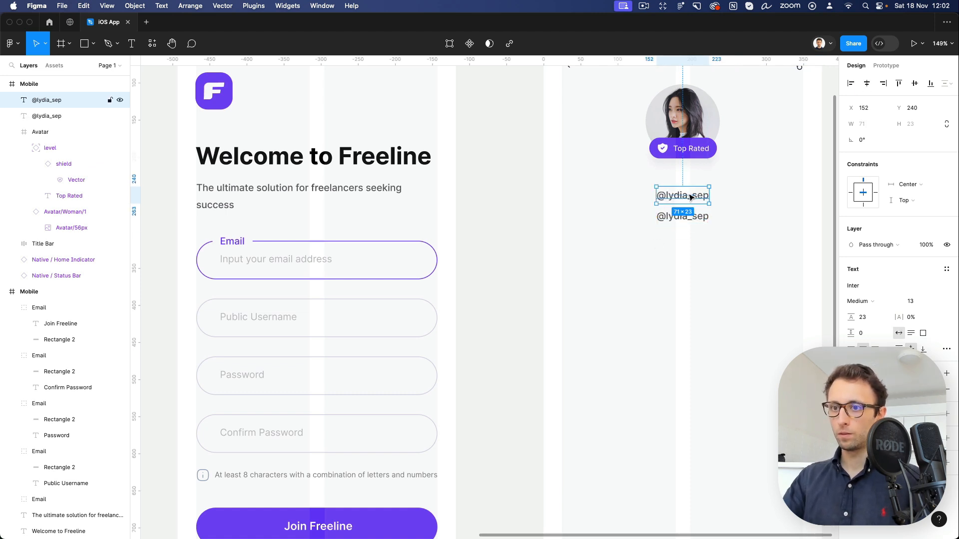
pyautogui.doubleClick(689, 195)
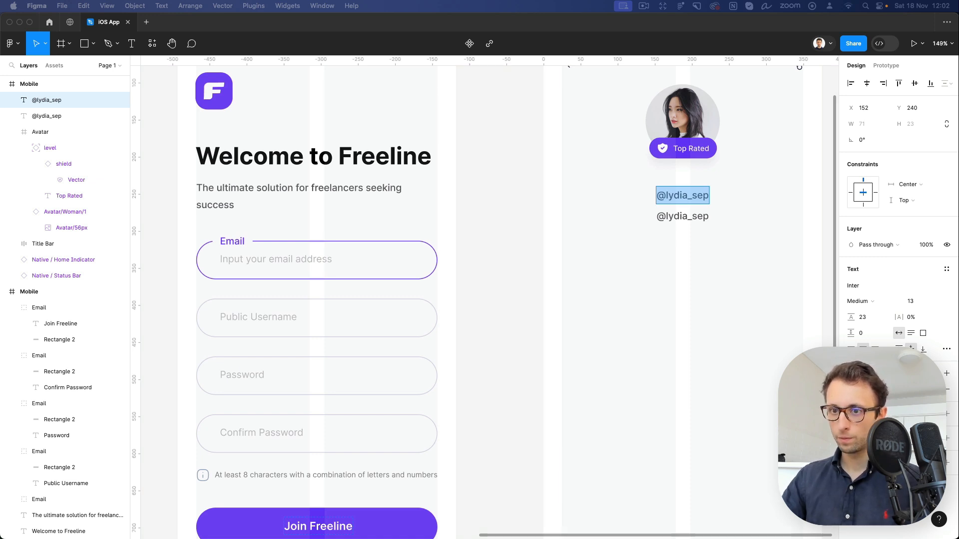
pyautogui.press('super+c')
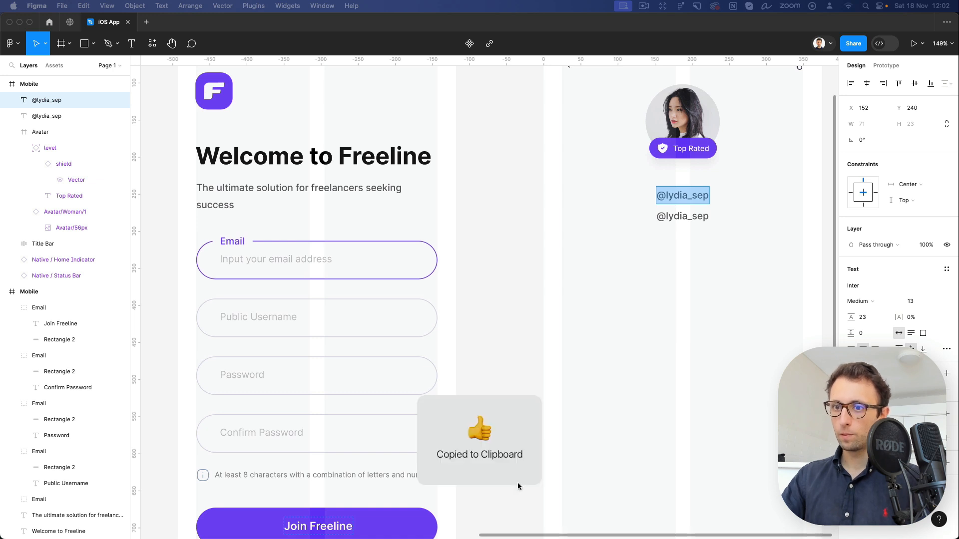
pyautogui.press('super+v')
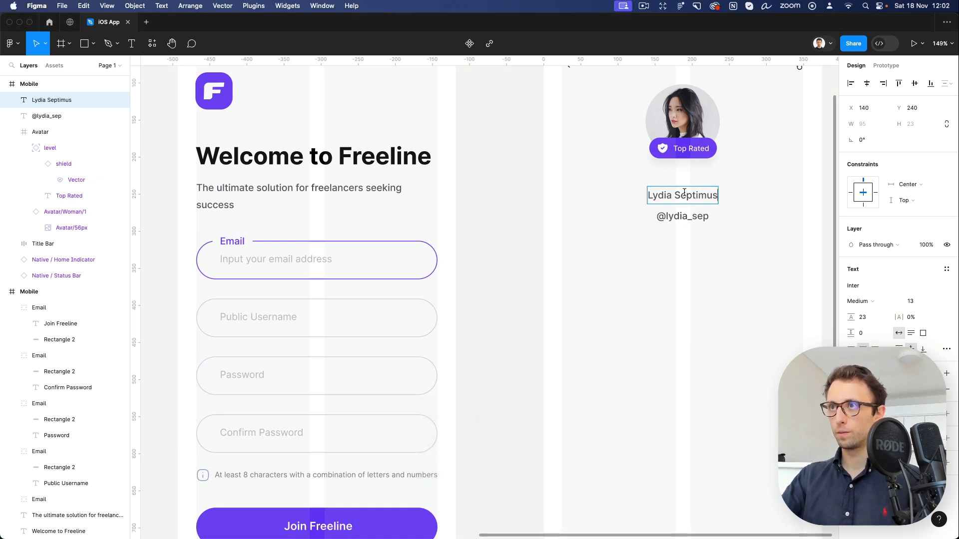
pyautogui.press('Escape')
pyautogui.scroll(3, 739, 195)
pyautogui.hscroll(3, 739, 195)
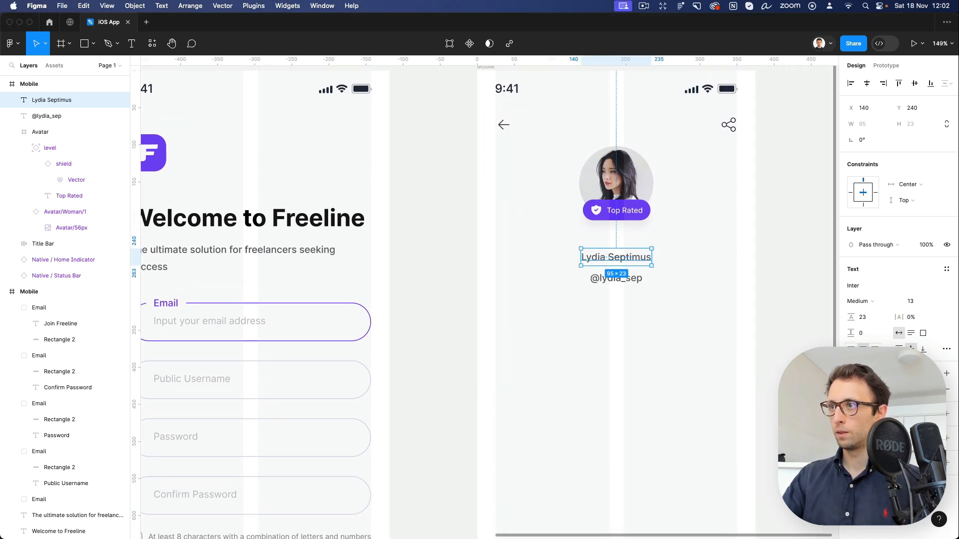
pyautogui.press('Escape')
# Darken the full name text's fill colour to near-black.
pyautogui.click(633, 261)
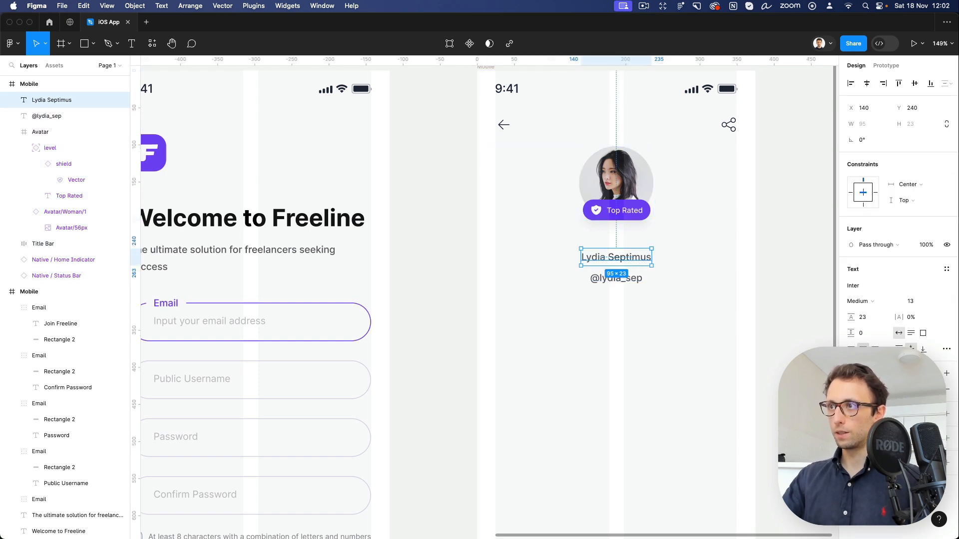
pyautogui.click(851, 389)
pyautogui.moveTo(768, 373)
pyautogui.mouseDown()
pyautogui.moveTo(673, 385)
pyautogui.moveTo(810, 364)
pyautogui.mouseUp()
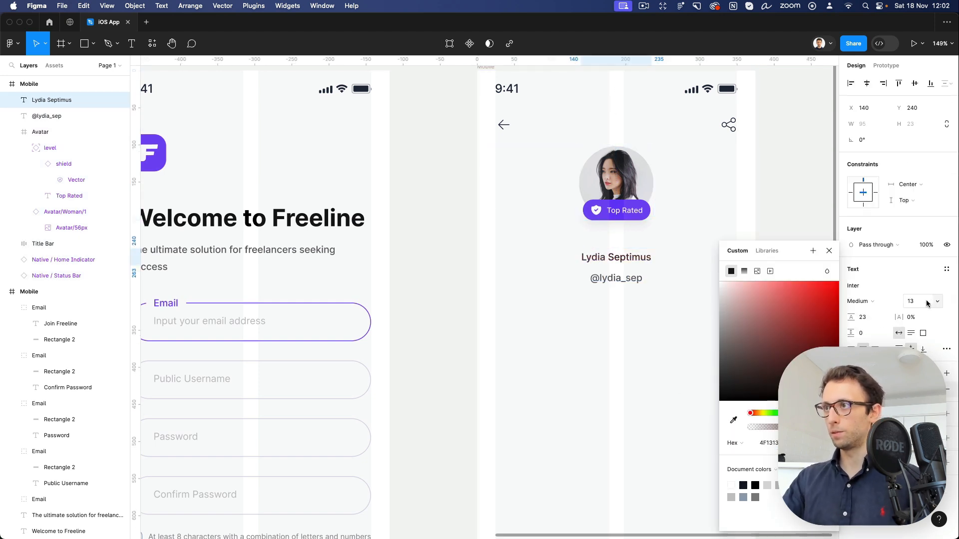
pyautogui.click(719, 388)
pyautogui.click(718, 392)
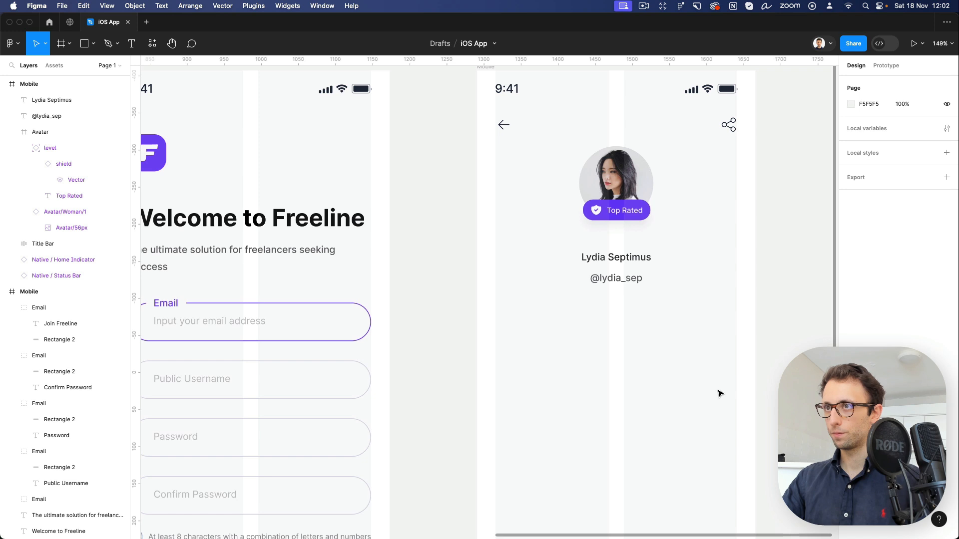
# Set the full name text's font size to 18 and its weight to Semi Bold.
pyautogui.click(614, 256)
pyautogui.click(925, 306)
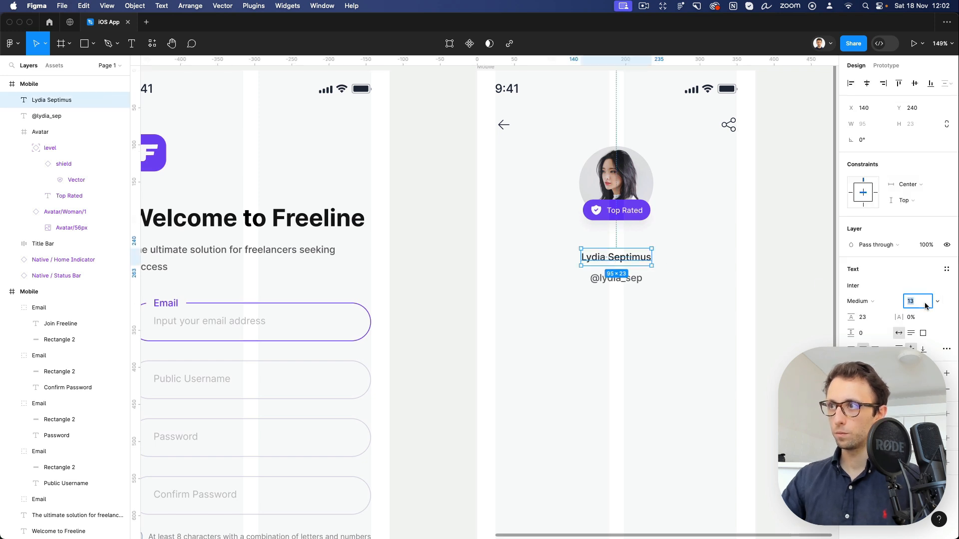
pyautogui.press('Up')
pyautogui.press('Up')
pyautogui.press('Up')
pyautogui.press('Up')
pyautogui.press('Up')
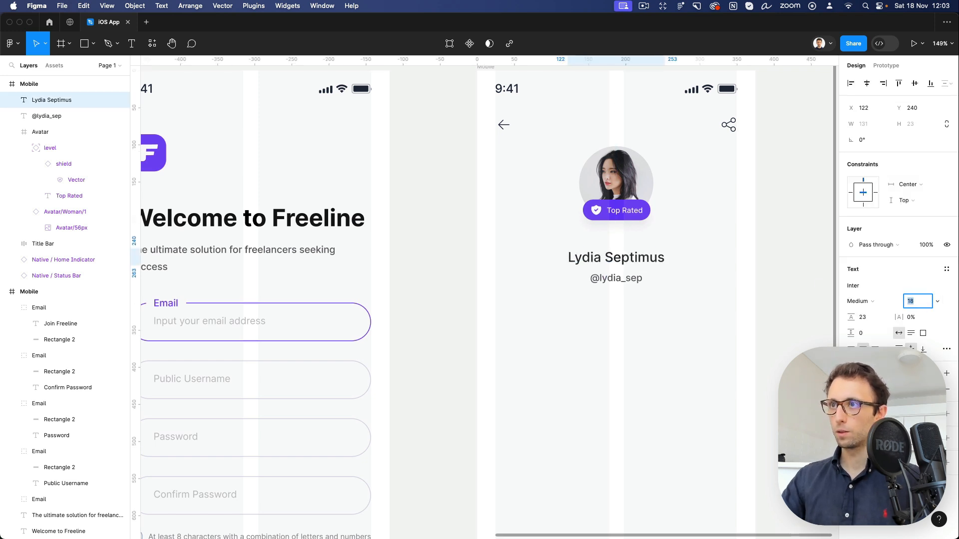
pyautogui.click(845, 301)
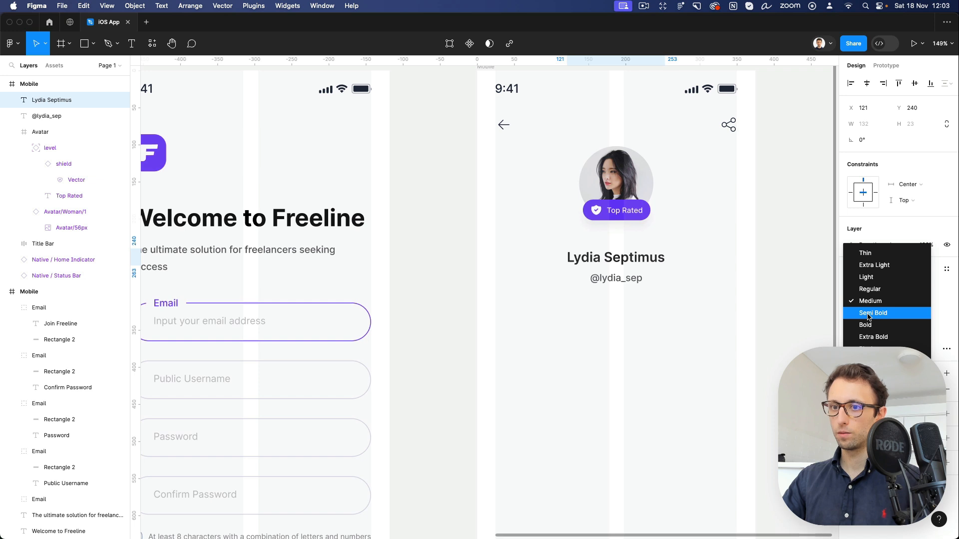
pyautogui.click(867, 315)
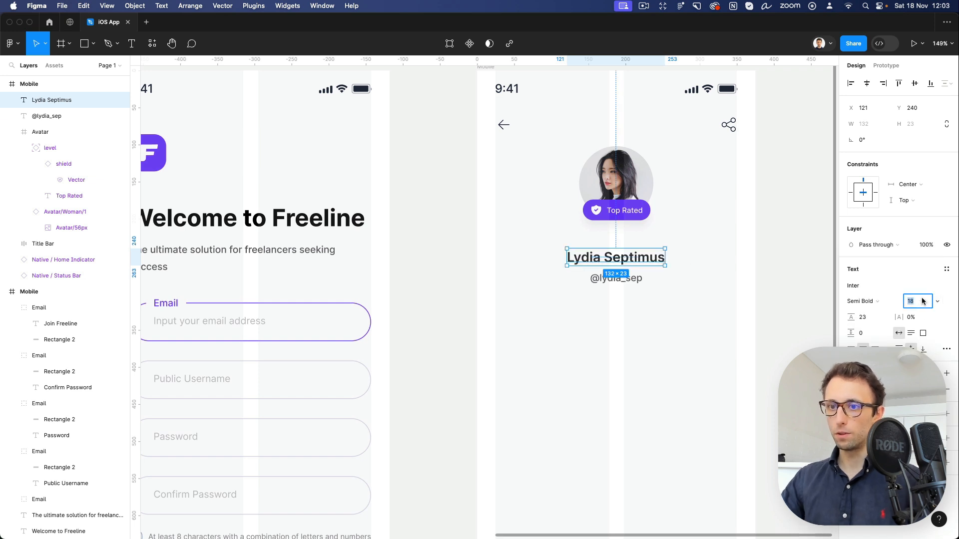
# Enlarge the full name text to size 20 and make its weight Bold.
pyautogui.press('Up')
pyautogui.press('Up')
pyautogui.click(868, 303)
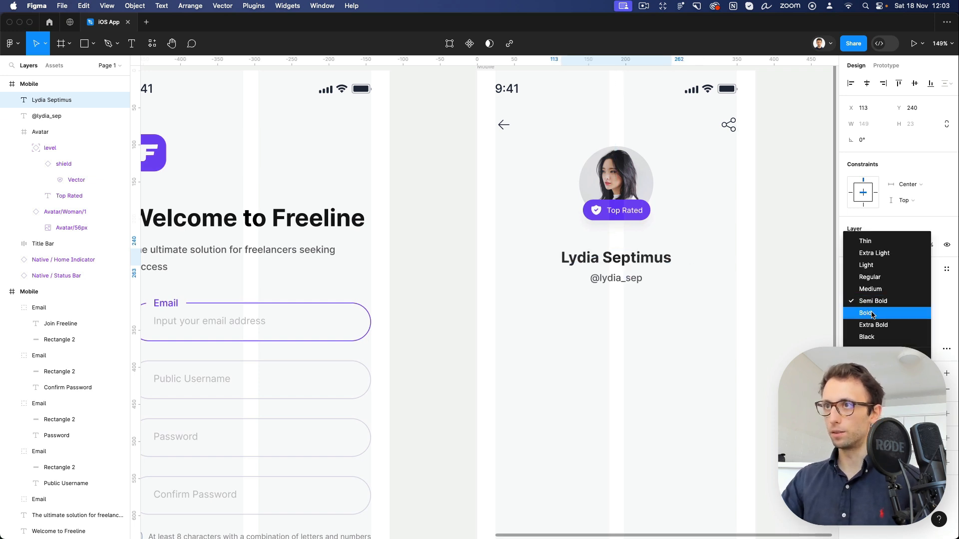
pyautogui.click(868, 314)
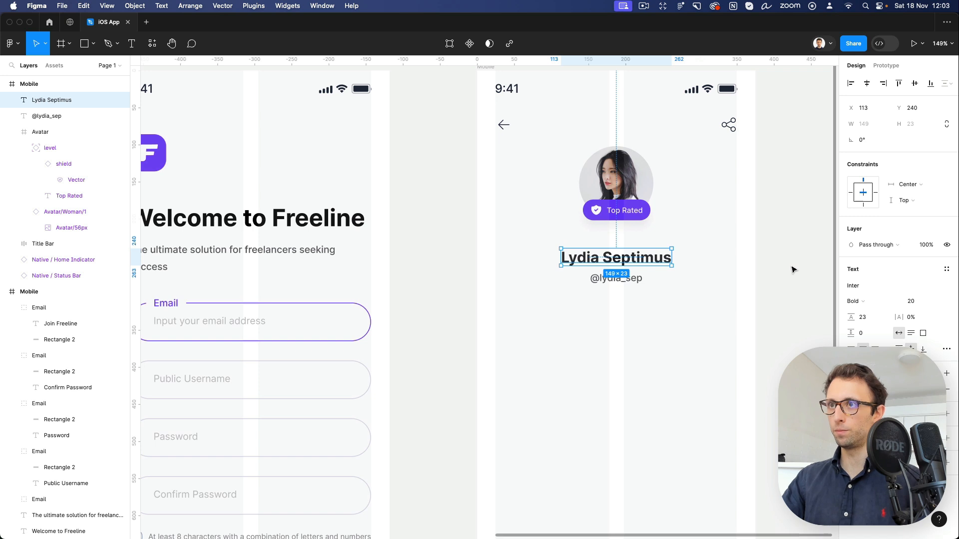
# Reduce the full name text's font size slightly.
pyautogui.click(922, 302)
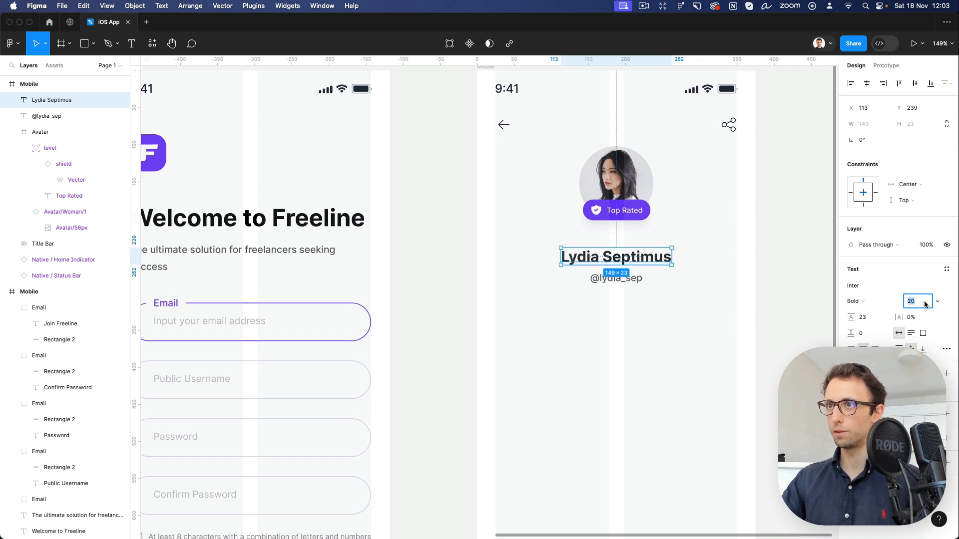
pyautogui.press('Down')
# Duplicate the username just below itself and replace the copy's text with 4.9.
pyautogui.click(605, 281)
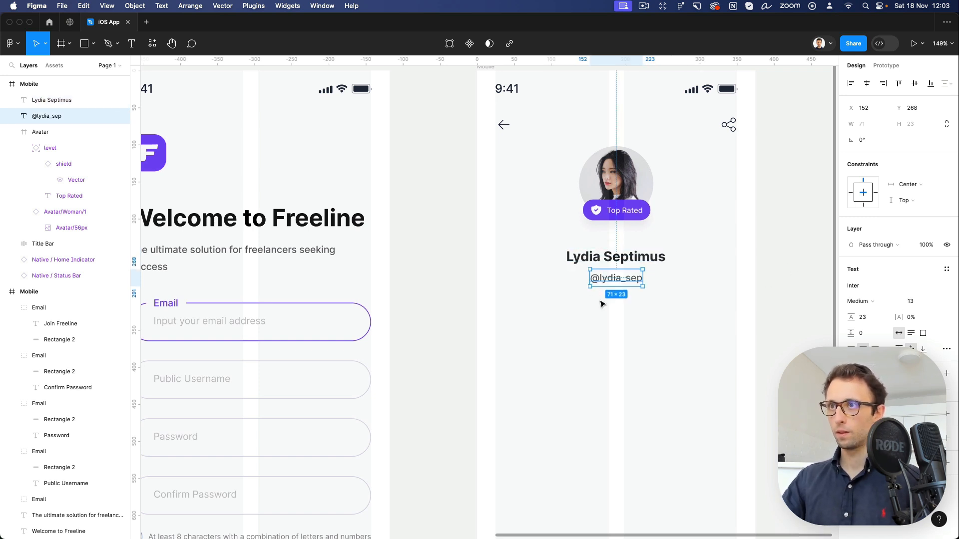
pyautogui.moveTo(620, 283); pyautogui.dragTo(619, 305)
pyautogui.doubleClick(620, 305)
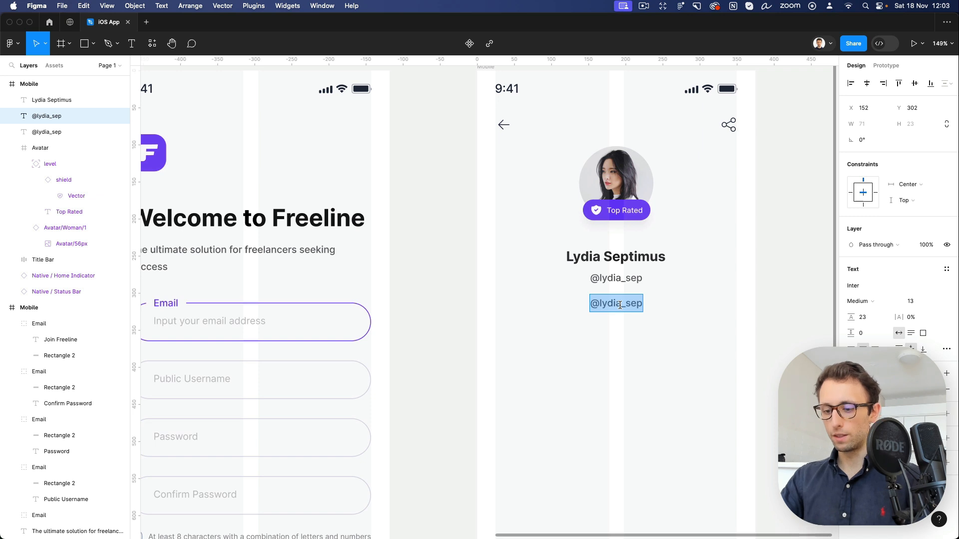
pyautogui.write('4.9')
pyautogui.click(654, 312)
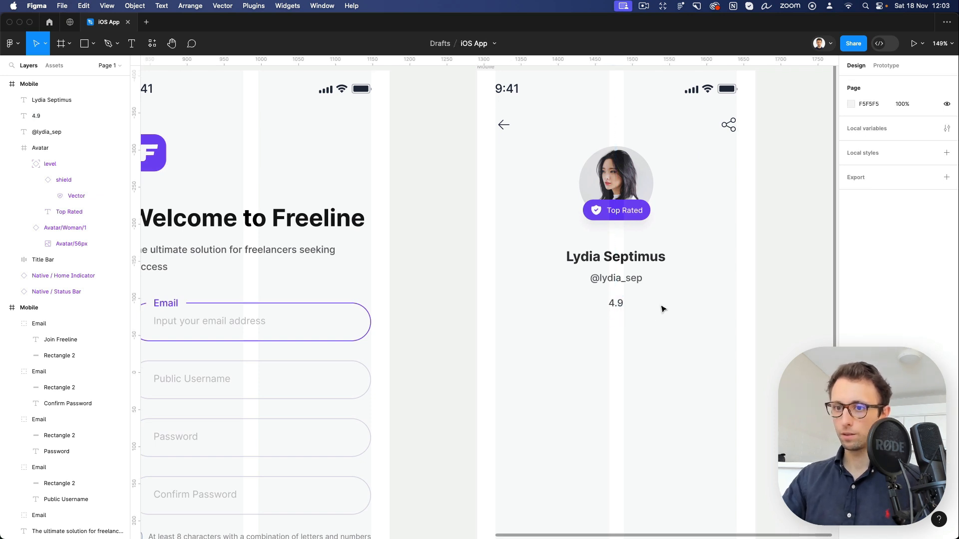
# Duplicate the 4.9 text to its right, change the copy to (374), and leave a small gap between them.
pyautogui.moveTo(616, 303); pyautogui.dragTo(641, 308)
pyautogui.doubleClick(636, 304)
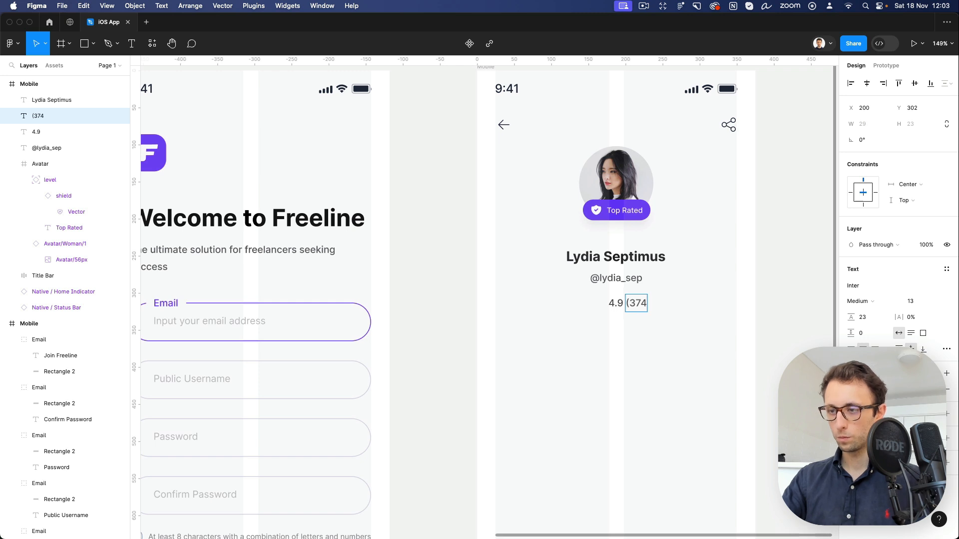
pyautogui.press('Escape')
pyautogui.moveTo(643, 303); pyautogui.dragTo(648, 304)
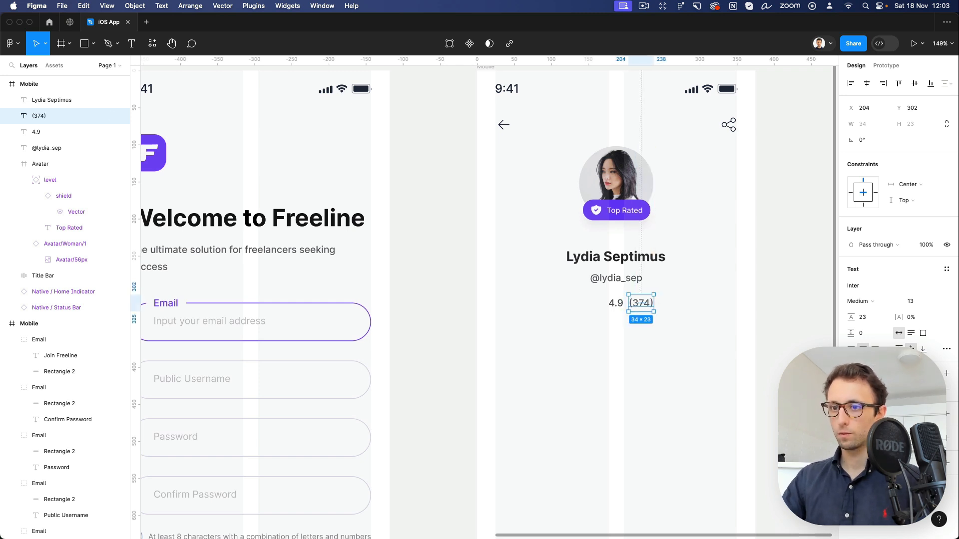
pyautogui.press('Escape')
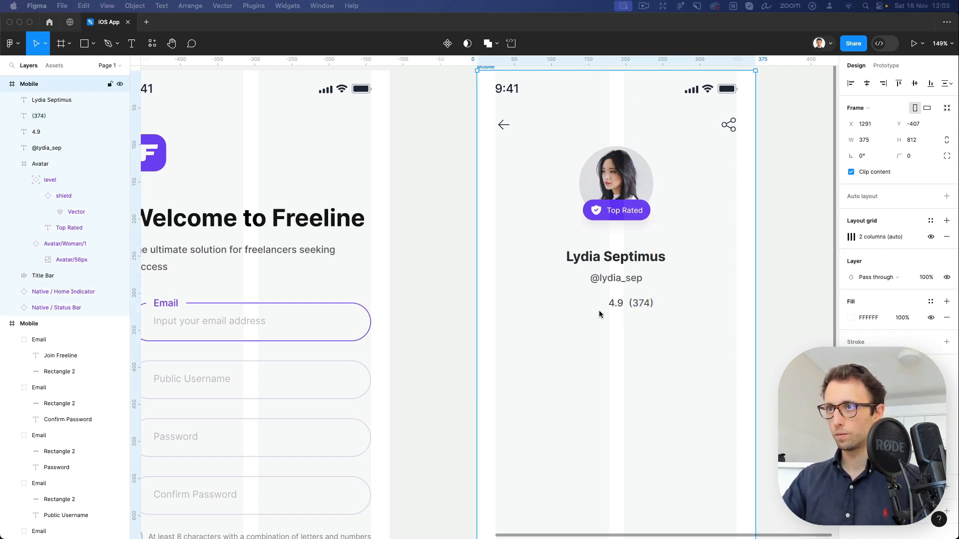
# Paste the yellow star icon, place it just left of the 4.9 rating, and scale it to about 17 × 16.
pyautogui.click(616, 306)
pyautogui.press('super+v')
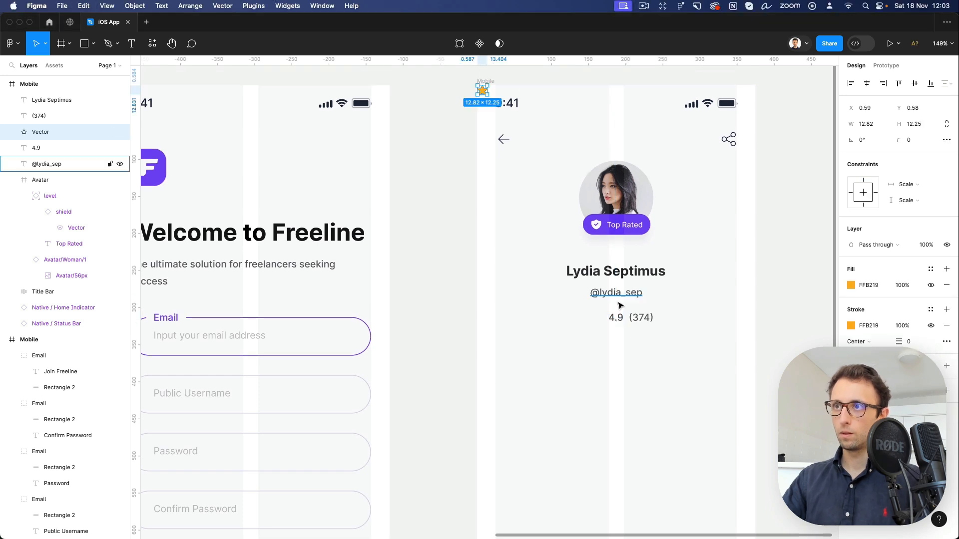
pyautogui.moveTo(483, 91); pyautogui.dragTo(530, 321)
pyautogui.scroll(5, 602, 322)
pyautogui.press('k')
pyautogui.scroll(-5, 529, 321)
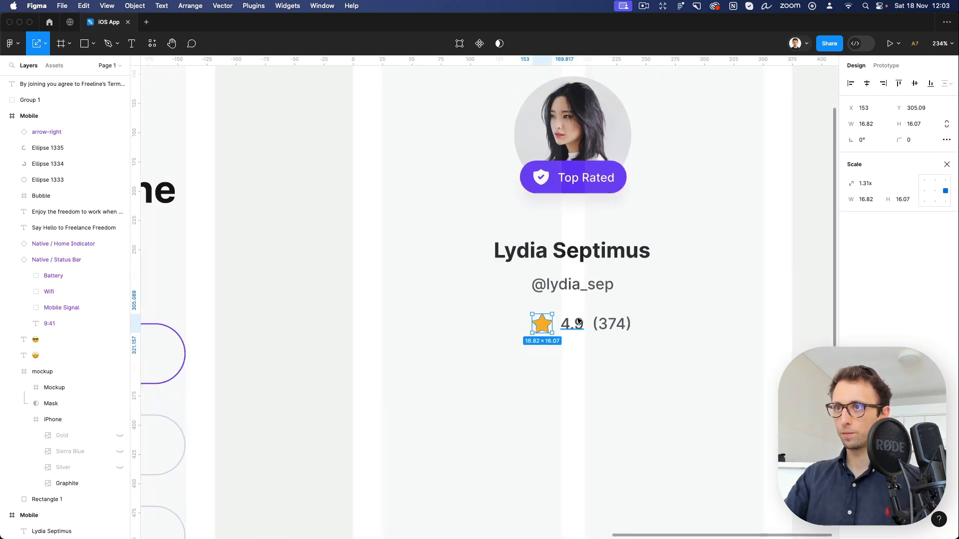
# Darken the 4.9 rating text's fill colour to 222222.
pyautogui.click(578, 321)
pyautogui.scroll(-3, 618, 295)
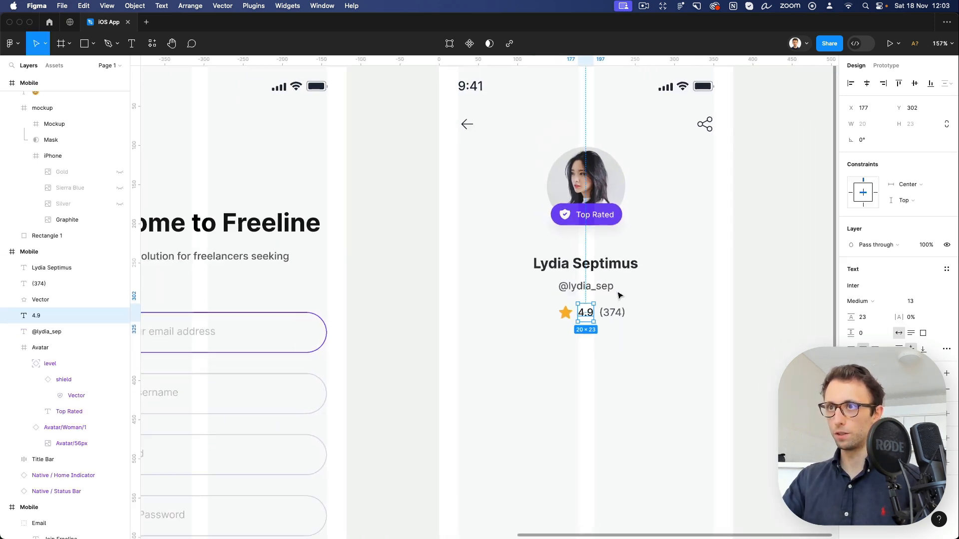
# Combine the star, 4.9 and (374) into an auto layout row and centre it horizontally in the profile frame.
pyautogui.moveTo(653, 302); pyautogui.dragTo(528, 338)
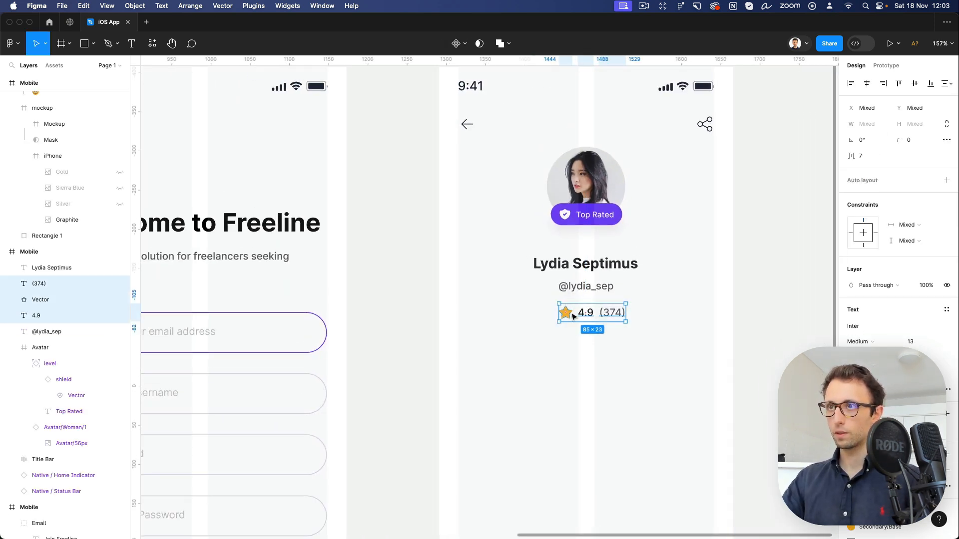
pyautogui.hotkey('shift', 'a')
pyautogui.click(649, 297)
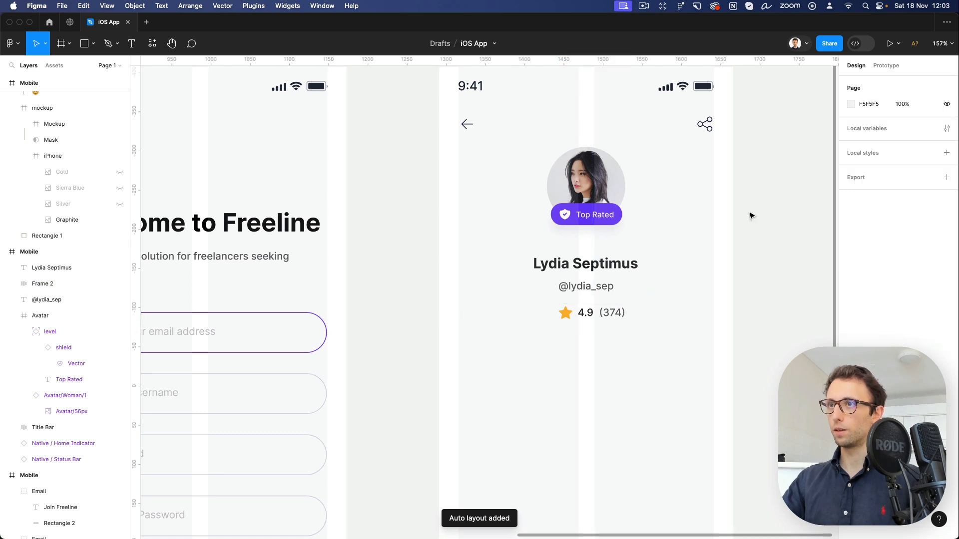
pyautogui.click(622, 312)
pyautogui.click(866, 82)
pyautogui.click(693, 293)
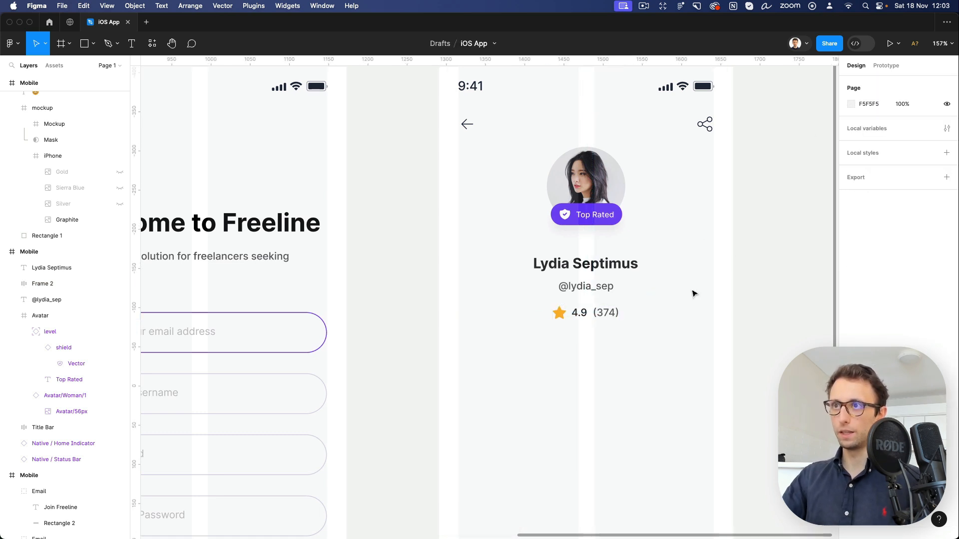
# Nudge the rating row up 4 px, closer to the username.
pyautogui.click(604, 315)
pyautogui.press('Up')
pyautogui.press('Up')
pyautogui.press('Up')
pyautogui.press('Up')
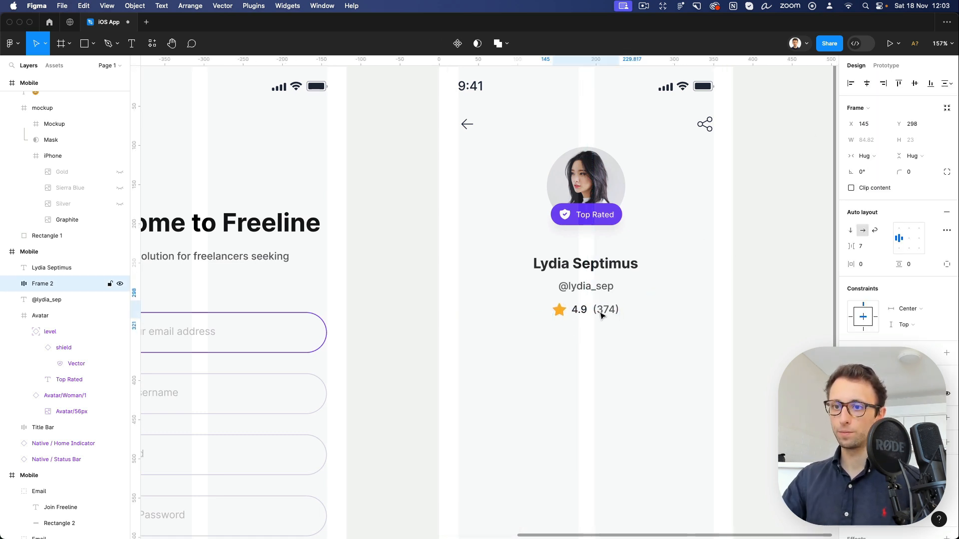
pyautogui.scroll(-4, 610, 317)
pyautogui.click(664, 297)
# Give the 4.9 rating text a heavier font weight.
pyautogui.hscroll(-1, 667, 296)
pyautogui.scroll(-1, 665, 295)
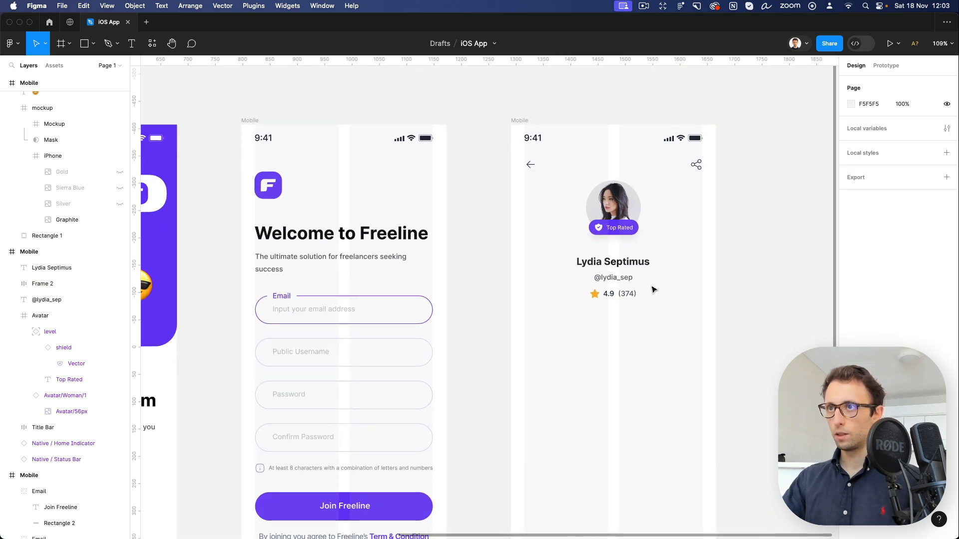
pyautogui.keyDown('super'); pyautogui.click(613, 298); pyautogui.keyUp('super')
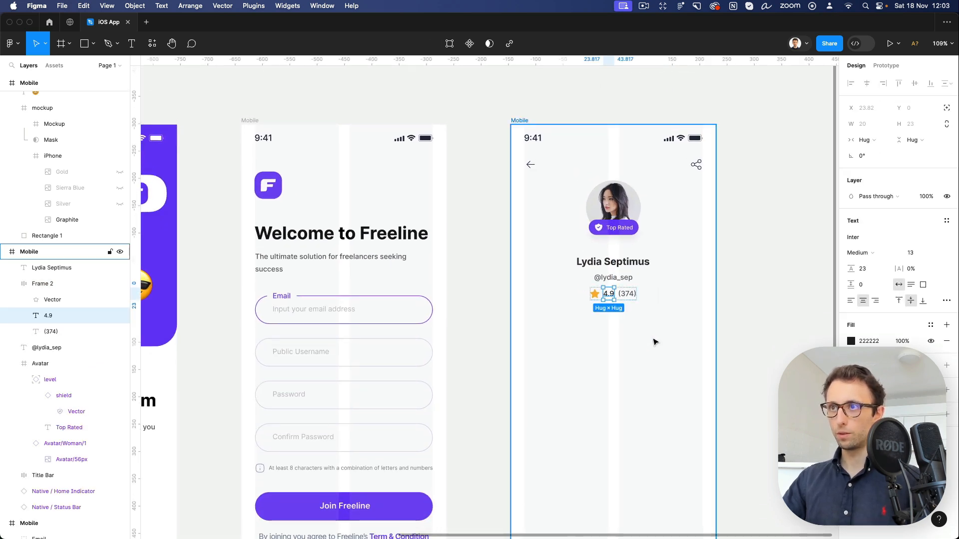
pyautogui.click(861, 252)
pyautogui.click(866, 265)
pyautogui.click(628, 345)
# Place a Medium-weight copy of the 4.9 text below the rating row near the frame's left side and change its text to About.
pyautogui.scroll(4, 628, 338)
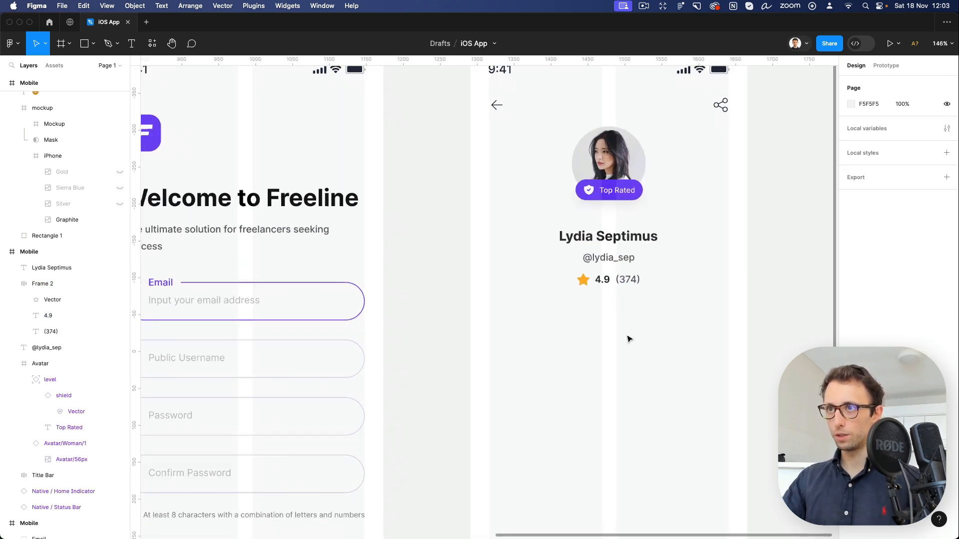
pyautogui.keyDown('super'); pyautogui.click(601, 276); pyautogui.keyUp('super')
pyautogui.press('super+v')
pyautogui.moveTo(607, 277); pyautogui.dragTo(512, 322)
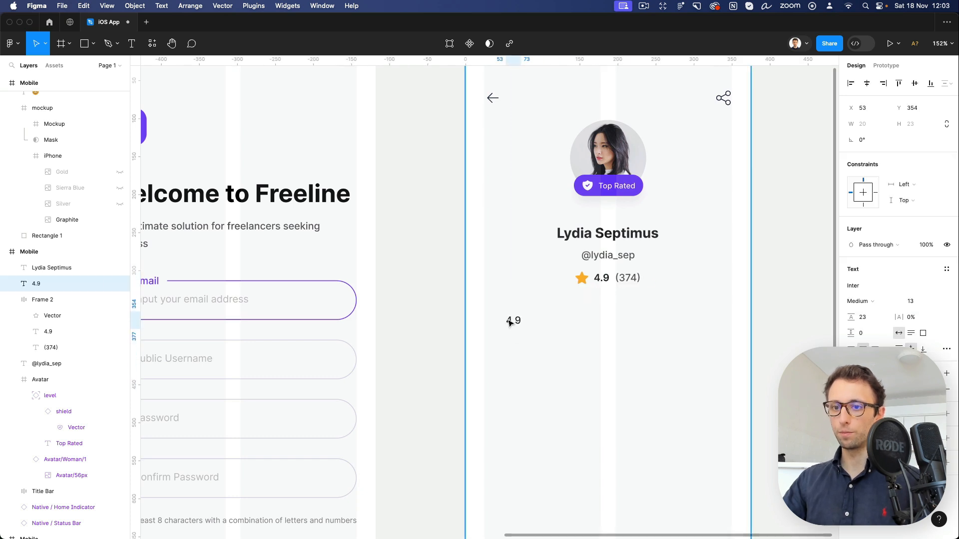
pyautogui.doubleClick(512, 322)
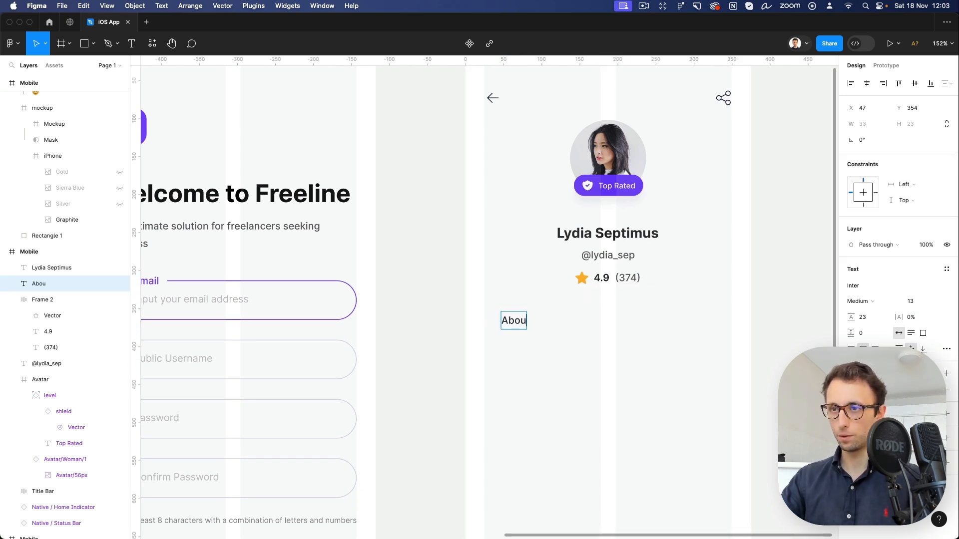
pyautogui.write('About')
pyautogui.press('Escape')
# Duplicate the About label four times to the right in one evenly spaced row.
pyautogui.moveTo(521, 322); pyautogui.dragTo(578, 323)
pyautogui.press('super+d')
pyautogui.press('super+d')
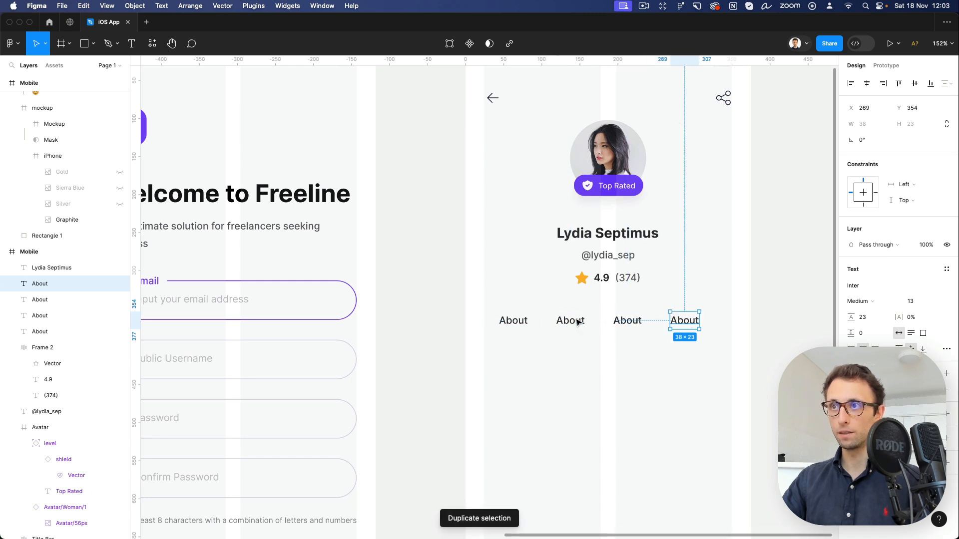
pyautogui.press('super+d')
# Rename the four copied labels, left to right, as Gigs, Review, Portfolio and Client.
pyautogui.doubleClick(568, 320)
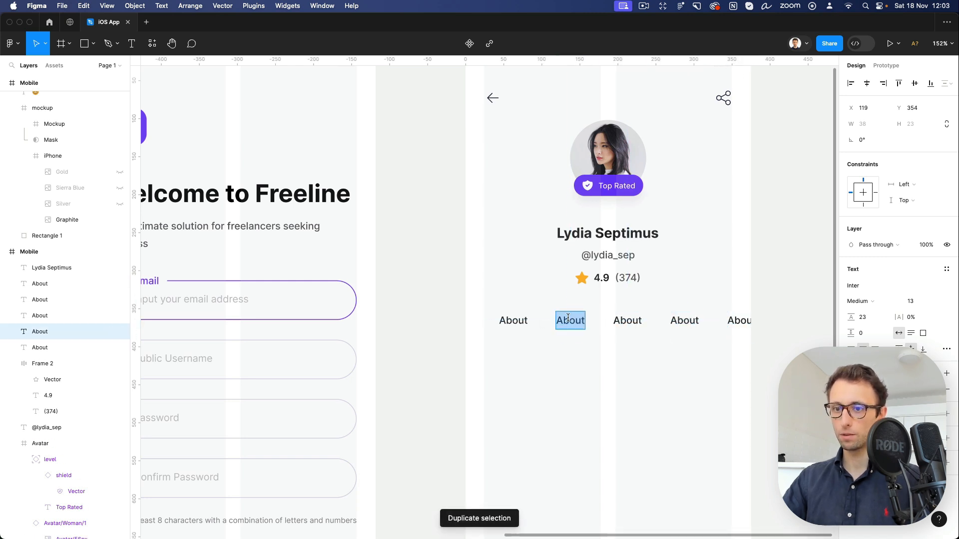
pyautogui.write('Gigs')
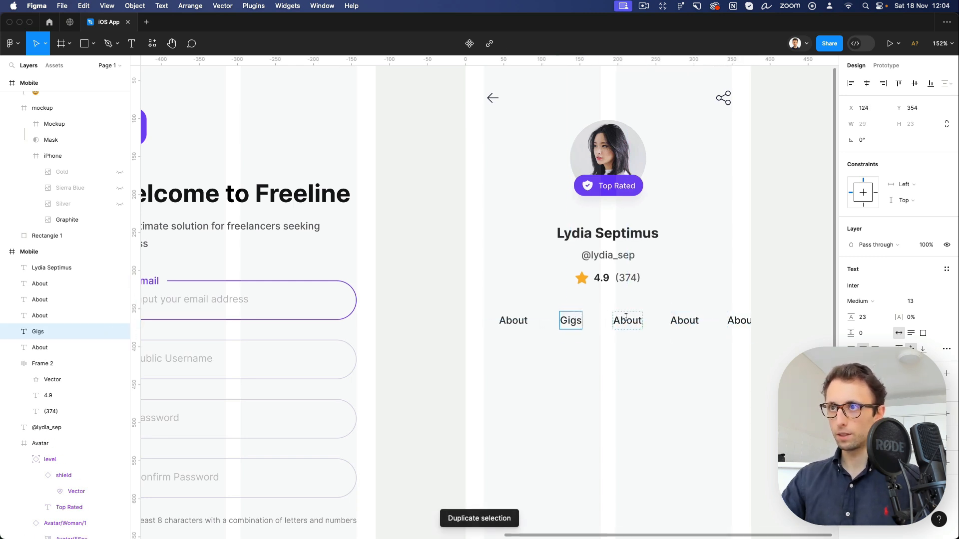
pyautogui.doubleClick(625, 318)
pyautogui.write('Review')
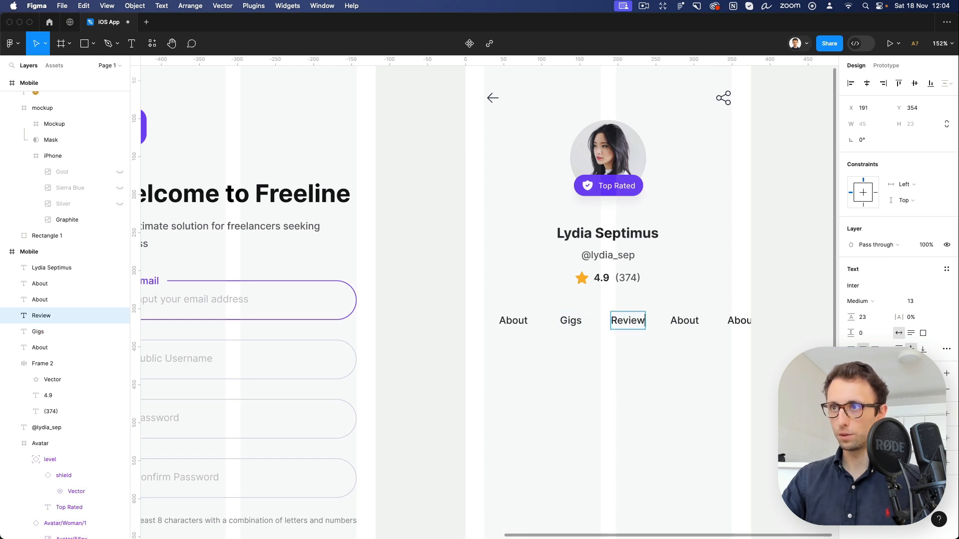
pyautogui.doubleClick(682, 320)
pyautogui.write('Portfolio')
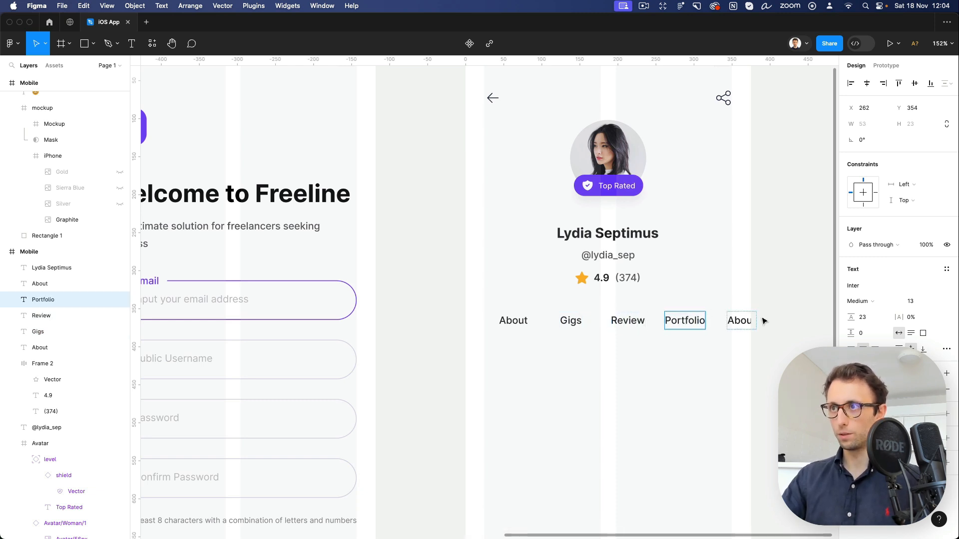
pyautogui.doubleClick(743, 320)
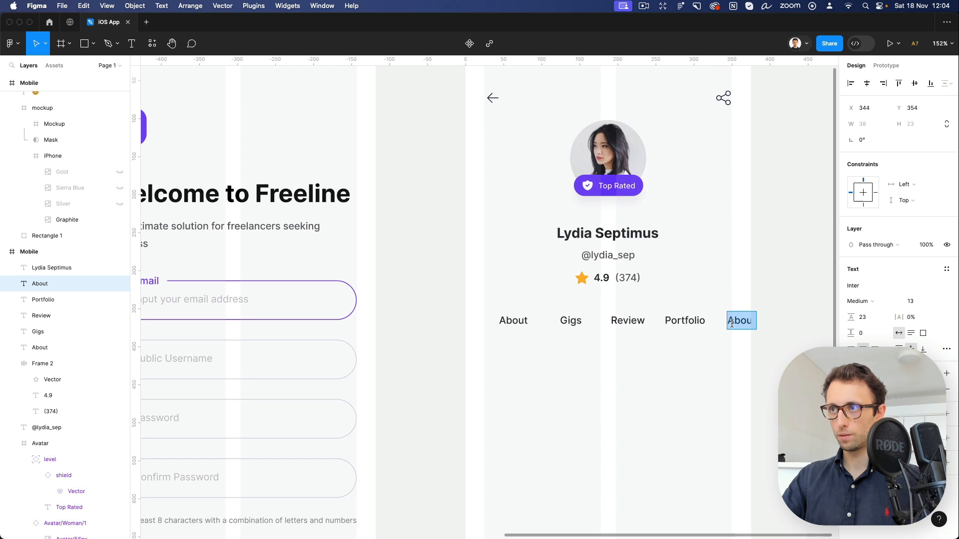
pyautogui.write('Clien')
pyautogui.click(535, 360)
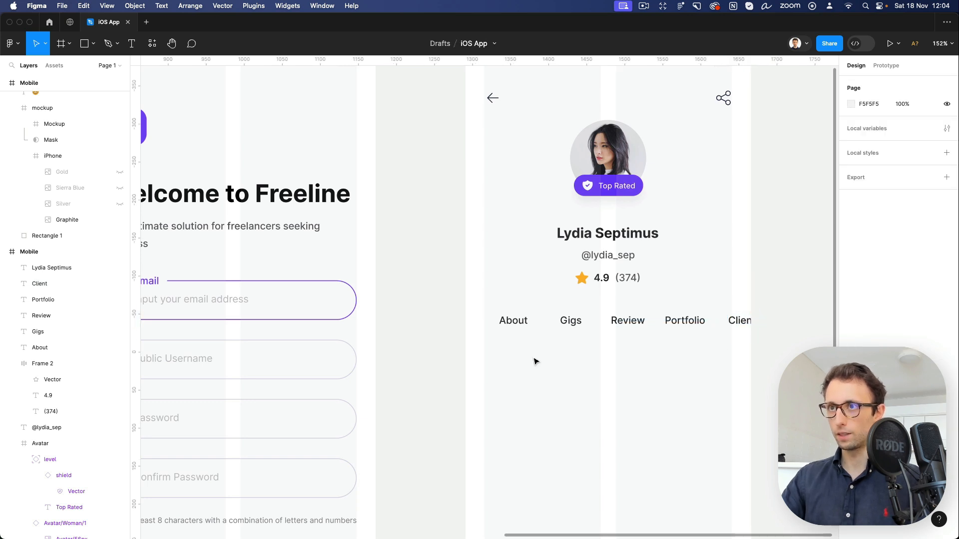
# Group the five tab labels and centre the group horizontally in the profile frame.
pyautogui.moveTo(479, 352); pyautogui.dragTo(794, 310)
pyautogui.press('super+g')
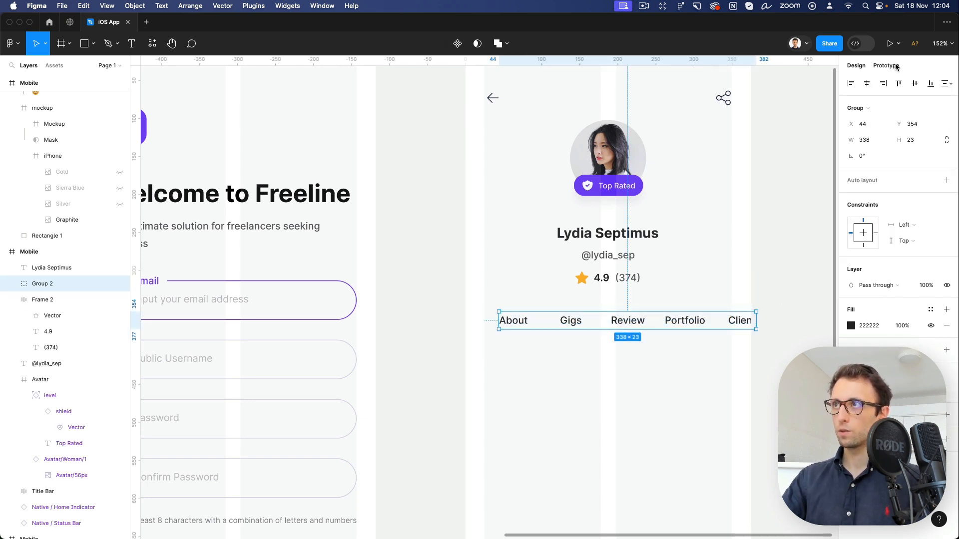
pyautogui.click(866, 83)
# Move the About and Client labels inward to line up with the outer edges of the layout grid.
pyautogui.doubleClick(494, 323)
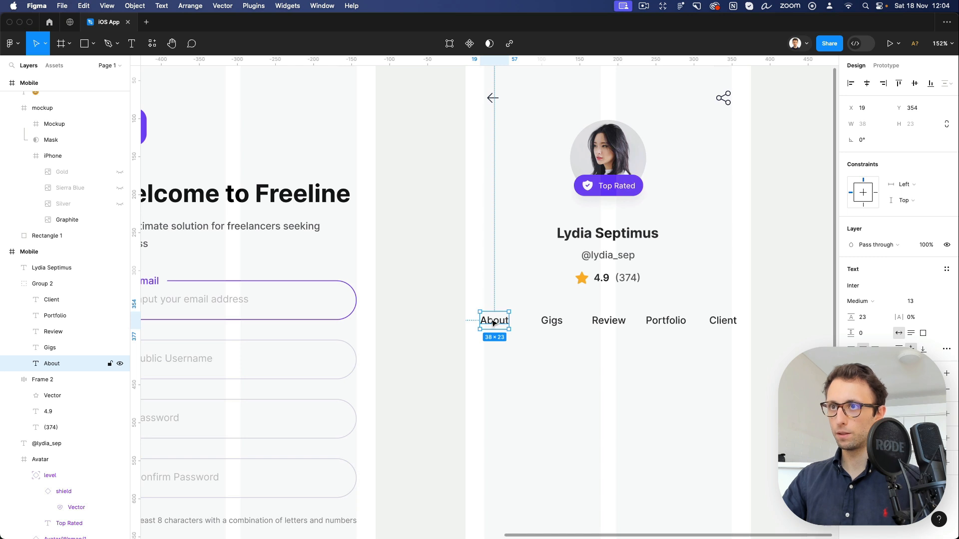
pyautogui.moveTo(493, 323); pyautogui.dragTo(498, 324)
pyautogui.moveTo(735, 324); pyautogui.dragTo(423, 312)
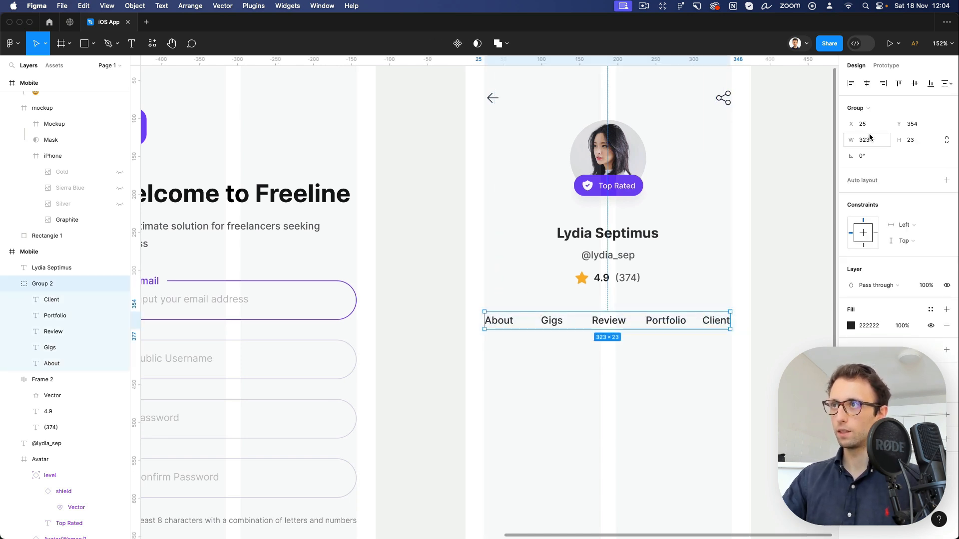
# Ungroup the five tab labels and distribute their horizontal spacing evenly.
pyautogui.press('super+shift+g')
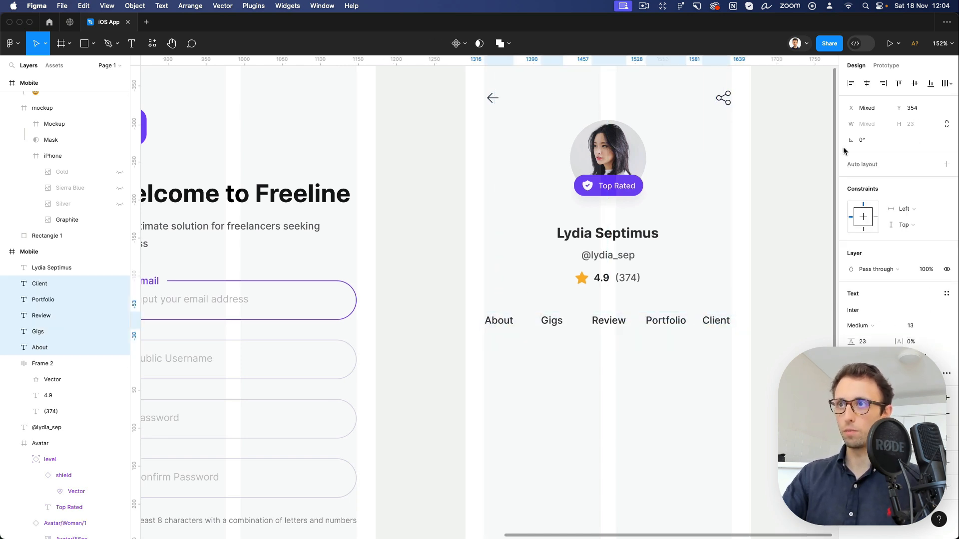
pyautogui.click(947, 83)
pyautogui.click(897, 126)
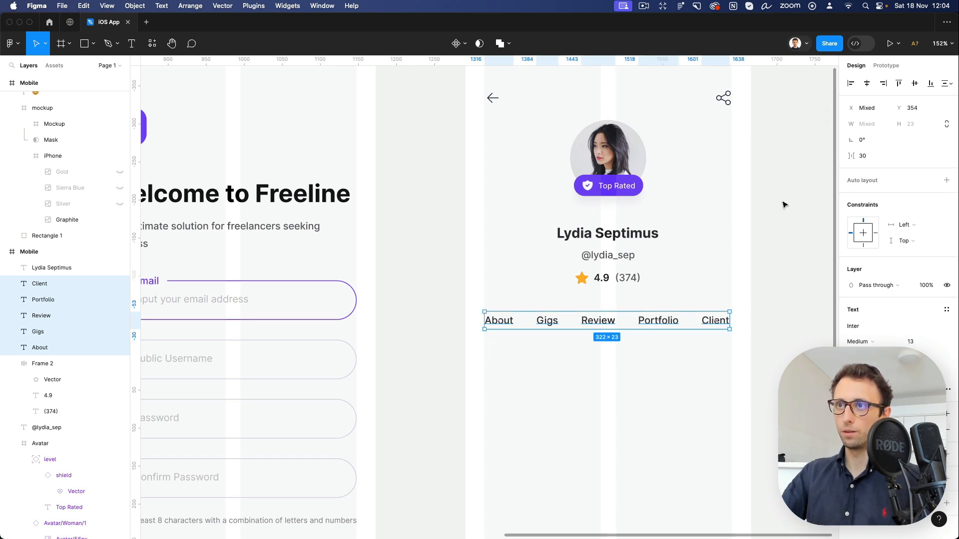
pyautogui.click(742, 287)
# Set the About tab label's font weight to Bold.
pyautogui.hscroll(3, 740, 284)
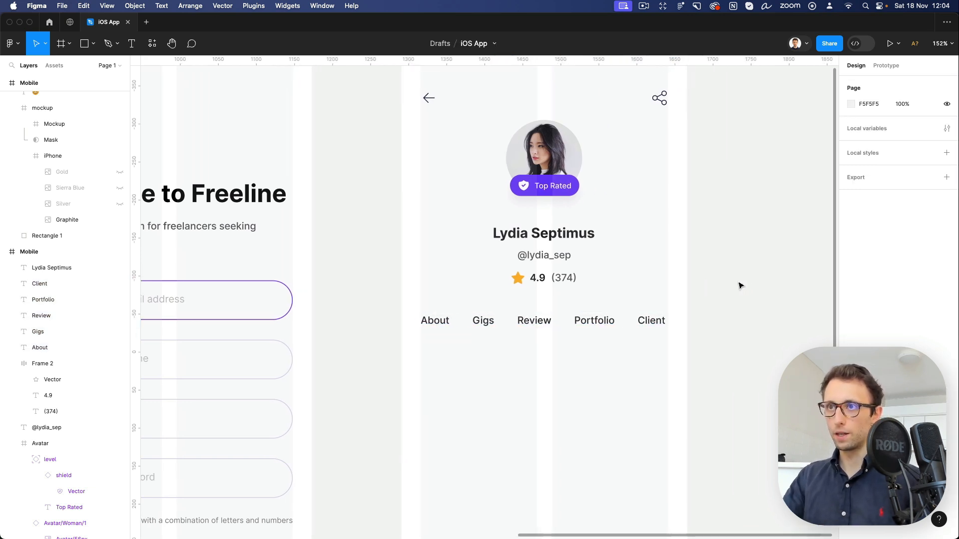
pyautogui.click(429, 320)
pyautogui.click(894, 300)
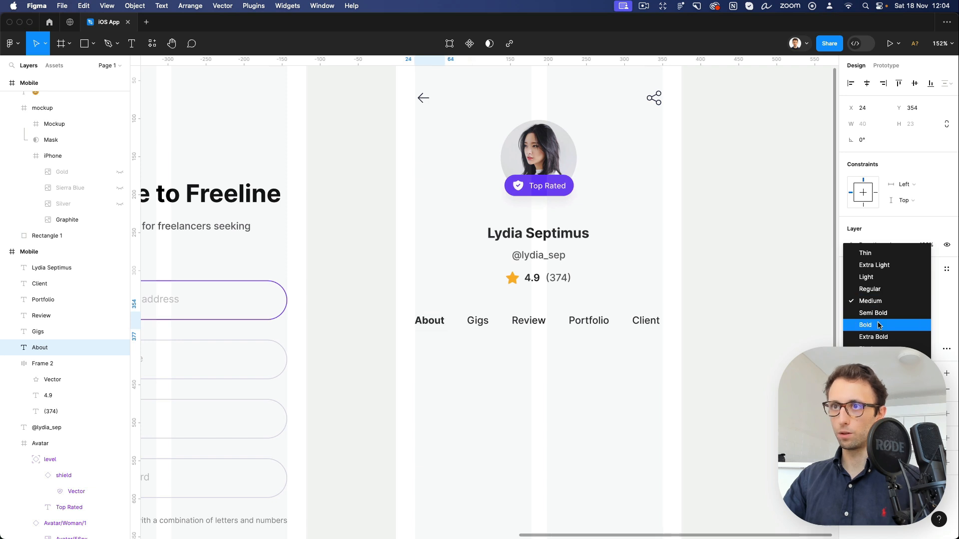
pyautogui.click(879, 325)
pyautogui.click(616, 371)
pyautogui.scroll(-3, 615, 371)
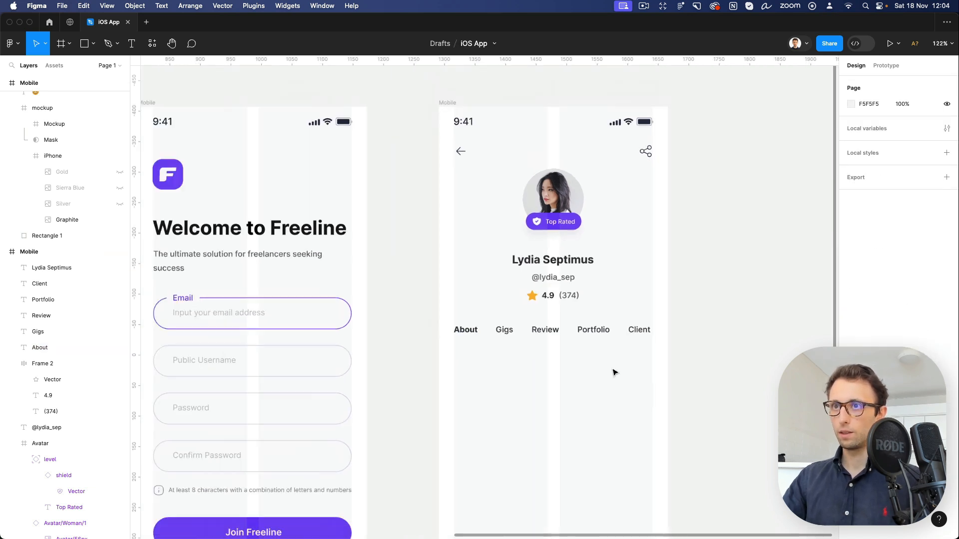
pyautogui.scroll(3, 516, 354)
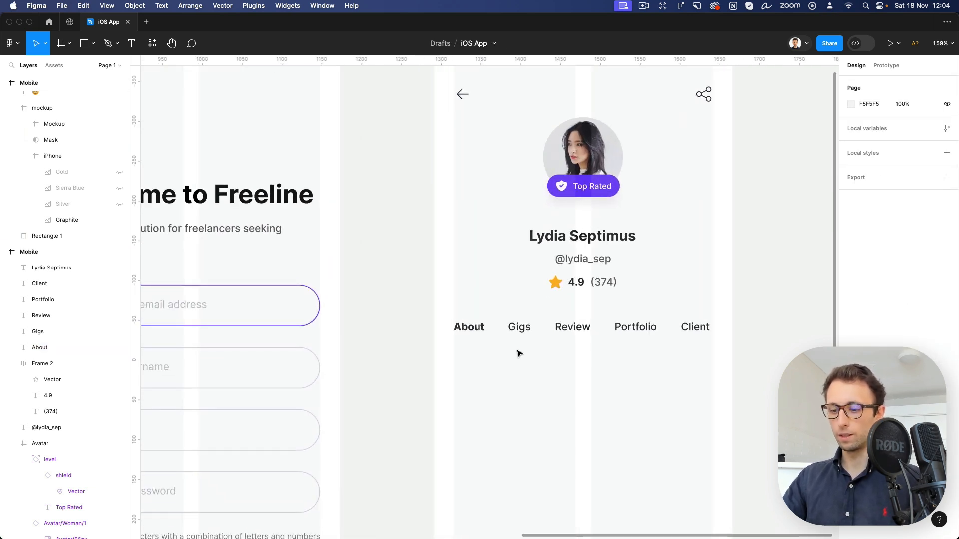
# Draw a horizontal divider line across the full 375 px frame width below the tab labels and set its opacity to 10%.
pyautogui.press('l')
pyautogui.moveTo(432, 352); pyautogui.dragTo(733, 356)
pyautogui.press('1')
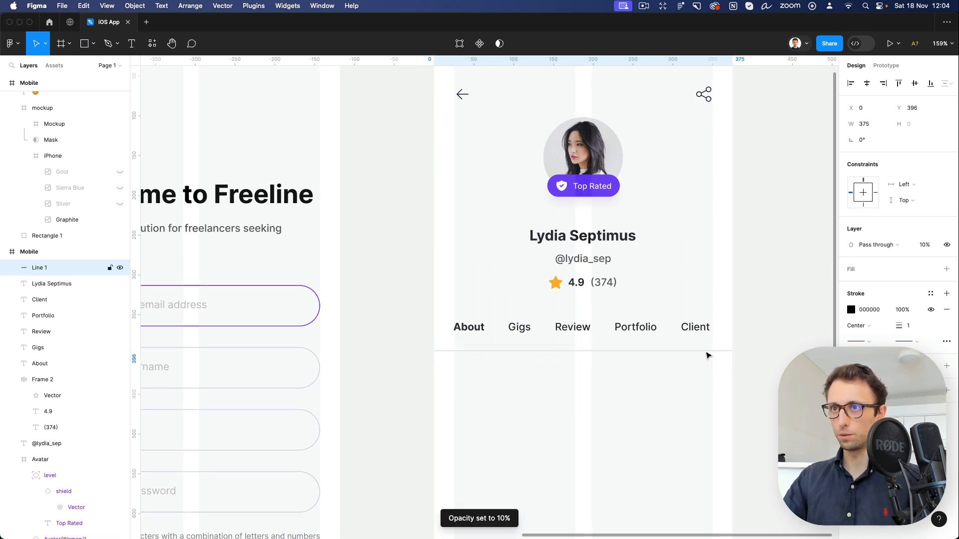
pyautogui.press('Escape')
# Duplicate the divider line in place and shorten the copy to about 78 px under the About tab.
pyautogui.click(528, 352)
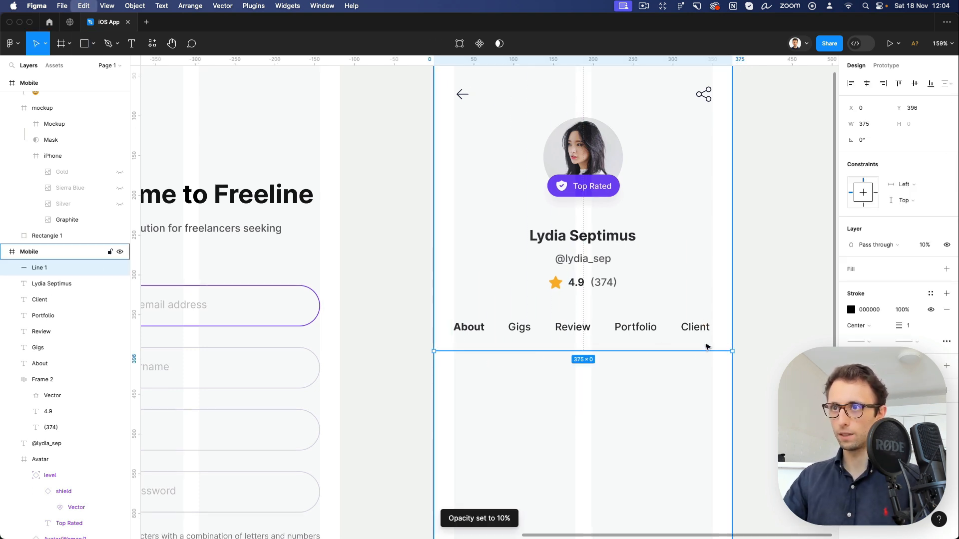
pyautogui.press('super+d')
pyautogui.moveTo(732, 351); pyautogui.dragTo(495, 351)
# Style the short line with the purple 6C38F6 sampled from the Top Rated badge, 100% opacity and a stroke weight of 3.
pyautogui.press('i')
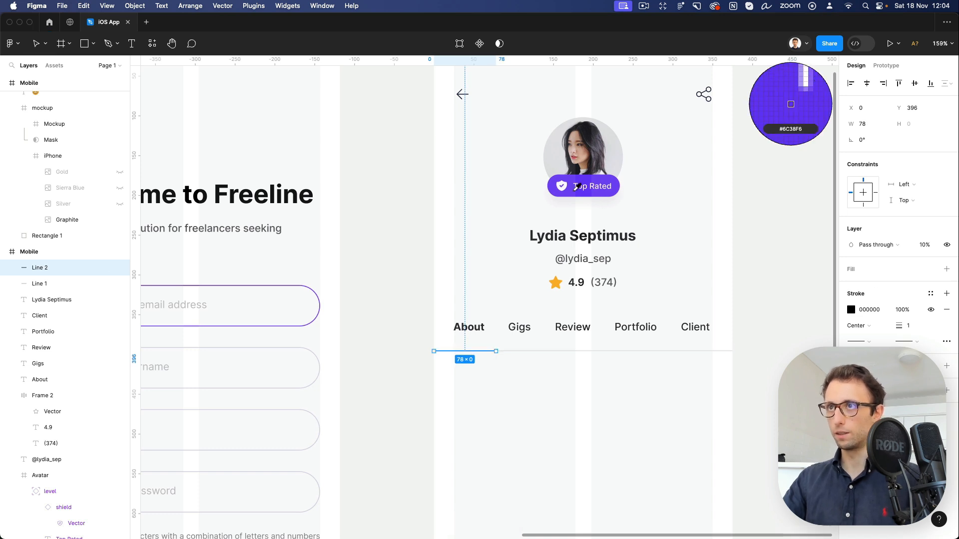
pyautogui.click(576, 186)
pyautogui.click(914, 325)
pyautogui.write('4')
pyautogui.press('Return')
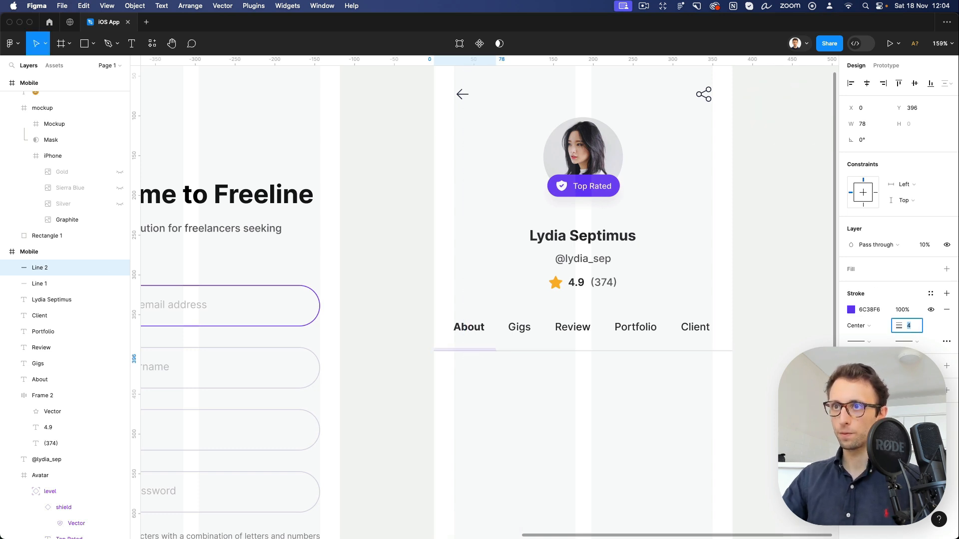
pyautogui.click(924, 245)
pyautogui.write('100')
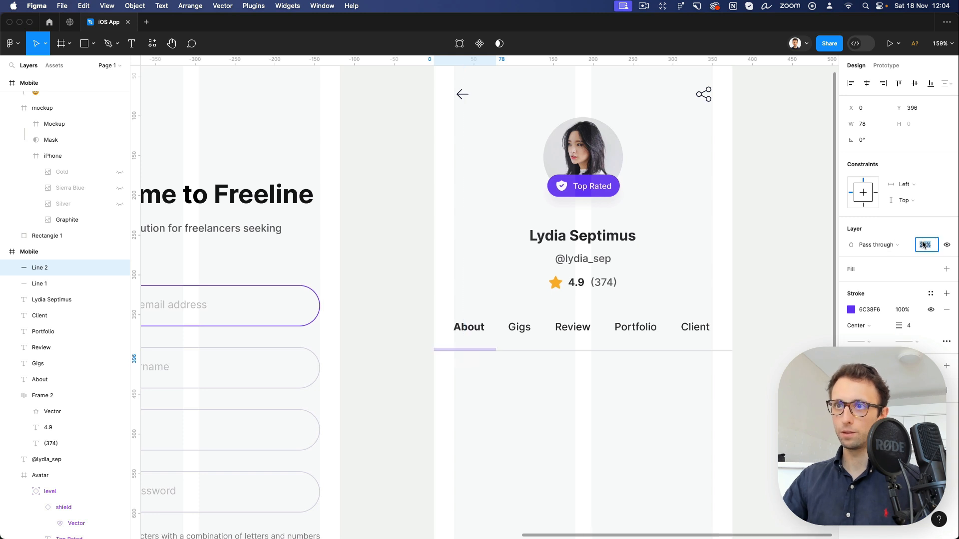
pyautogui.press('Return')
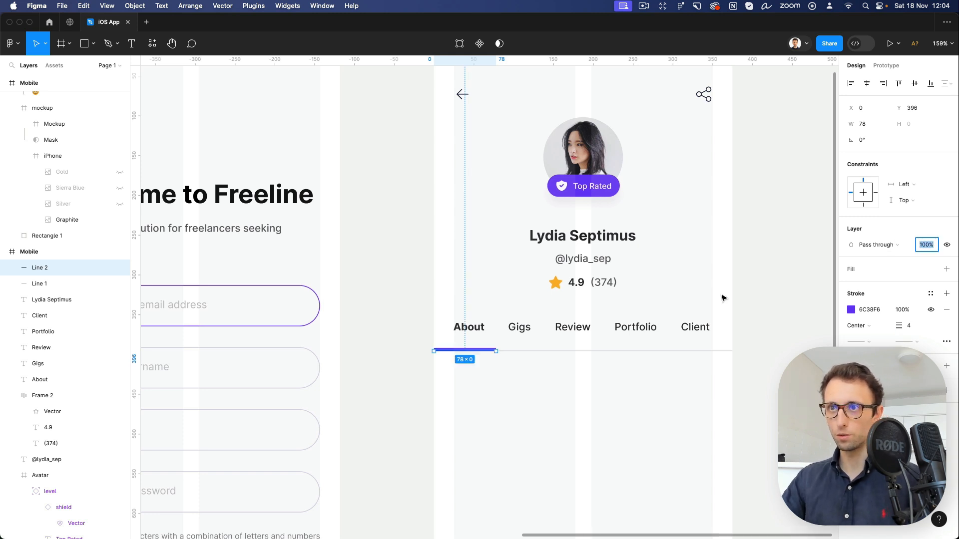
pyautogui.click(916, 324)
pyautogui.write('3')
pyautogui.press('Return')
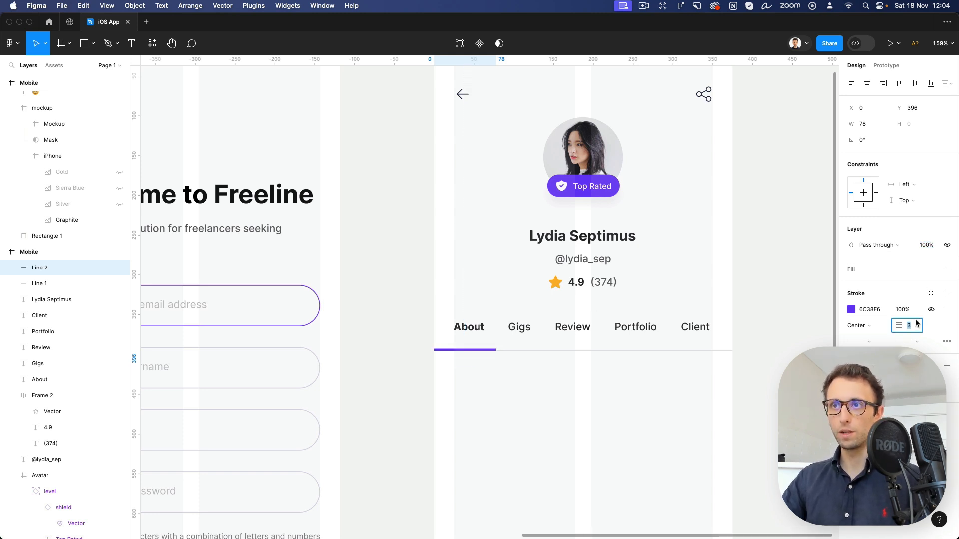
# Shift the short purple line horizontally to X 6 so it sits under the About label.
pyautogui.press('Escape')
pyautogui.hotkey('shift', 'Right')
pyautogui.press('Left')
pyautogui.press('Left')
pyautogui.press('Left')
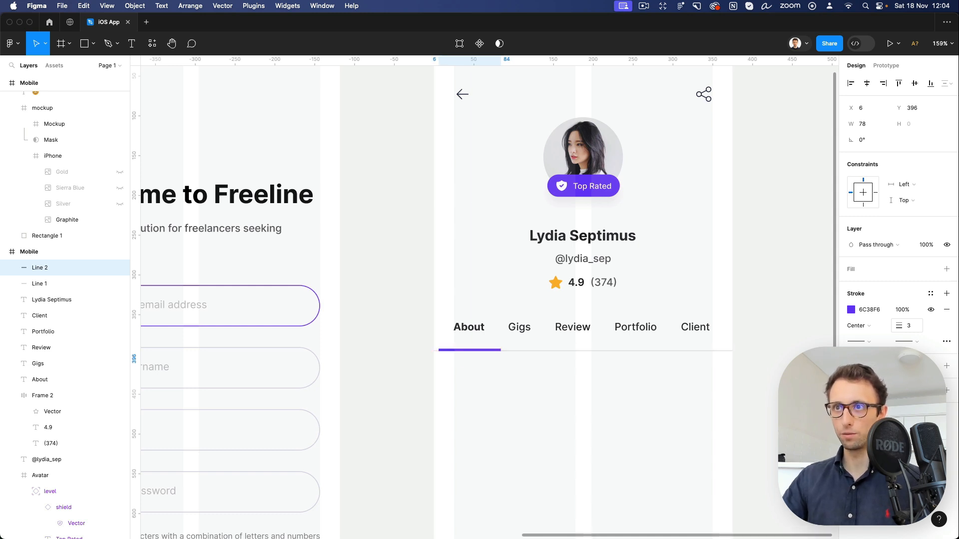
pyautogui.click(629, 436)
# Redistribute the horizontal spacing between the five tab labels, from About to Client.
pyautogui.scroll(-3, 612, 405)
pyautogui.scroll(-3, 613, 405)
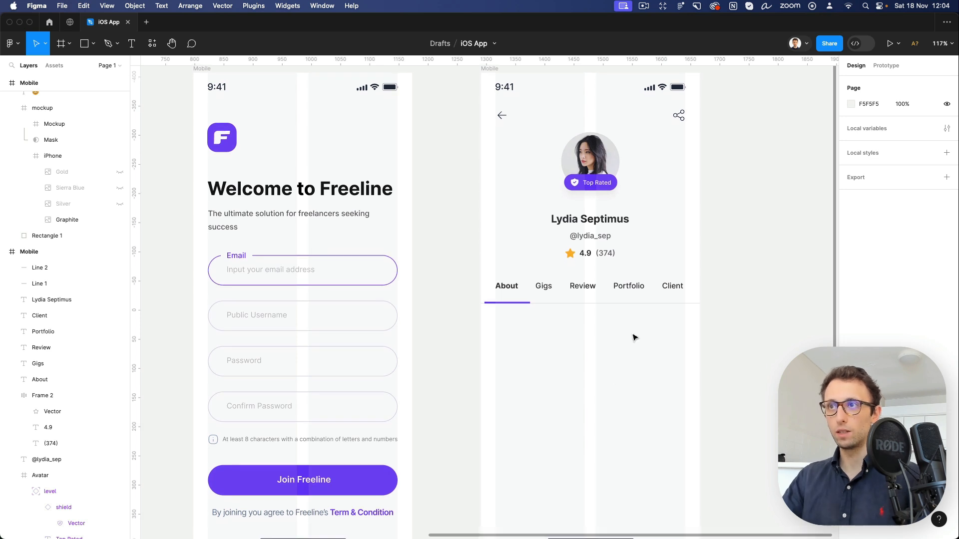
pyautogui.moveTo(679, 288); pyautogui.dragTo(494, 300)
pyautogui.click(951, 82)
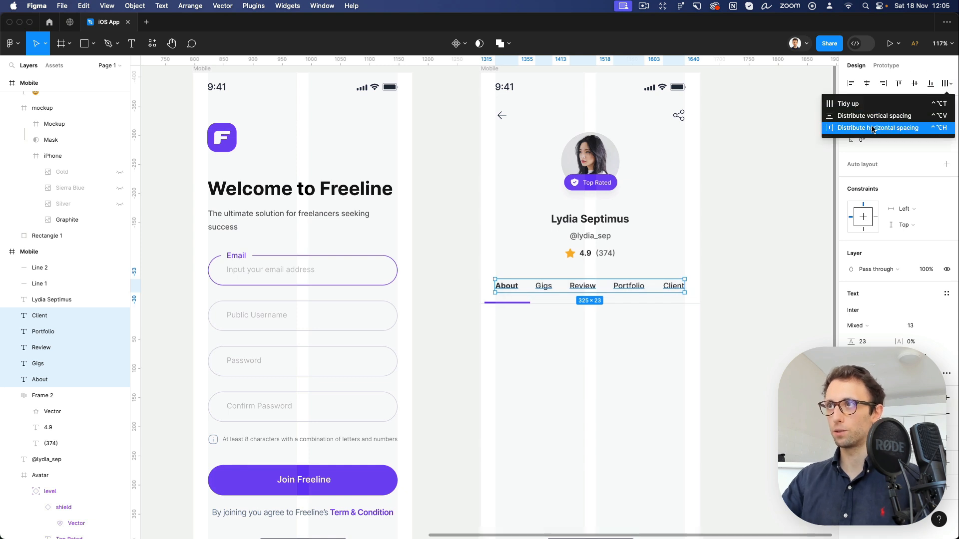
pyautogui.click(869, 128)
# Copy the profile name text below the tabs, change it to "User Information" and align it to the grid's left edge at X 24.
pyautogui.scroll(-3, 594, 398)
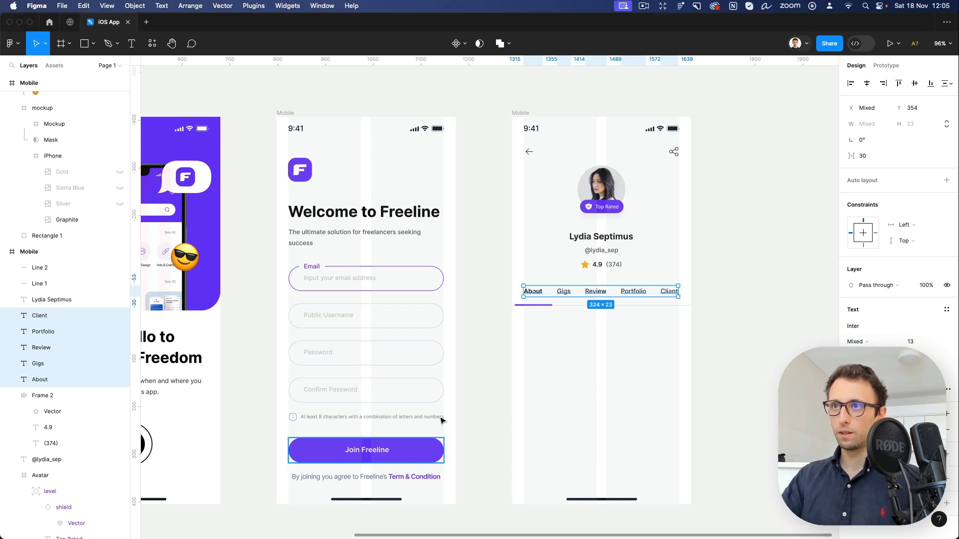
pyautogui.click(615, 240)
pyautogui.keyDown('alt'); pyautogui.moveTo(615, 240); pyautogui.dragTo(571, 337); pyautogui.keyUp('alt')
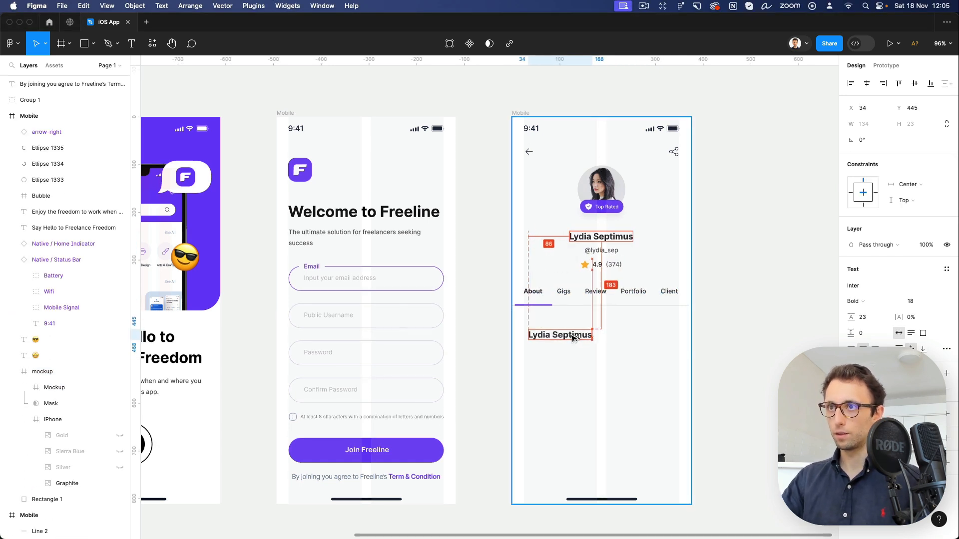
pyautogui.press('Return')
pyautogui.write('Us')
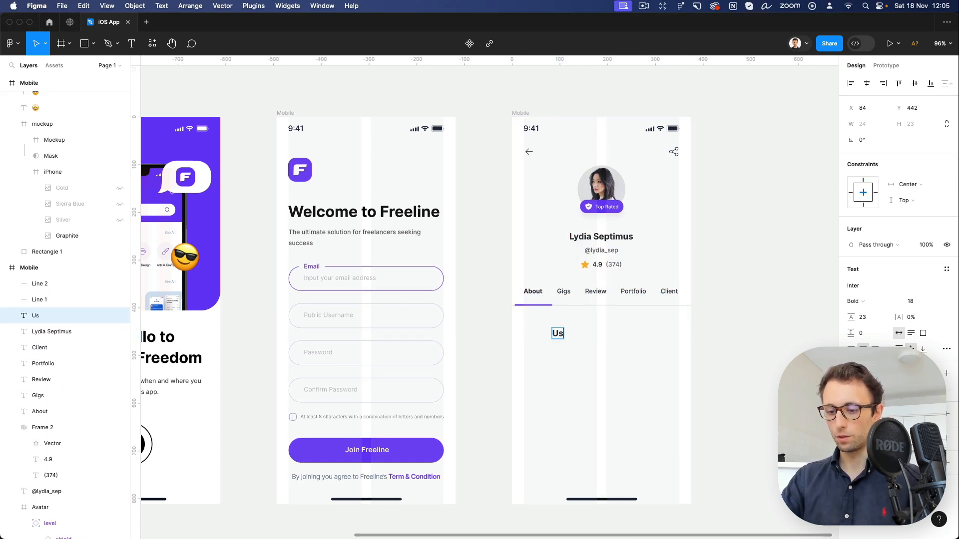
pyautogui.write('er Information')
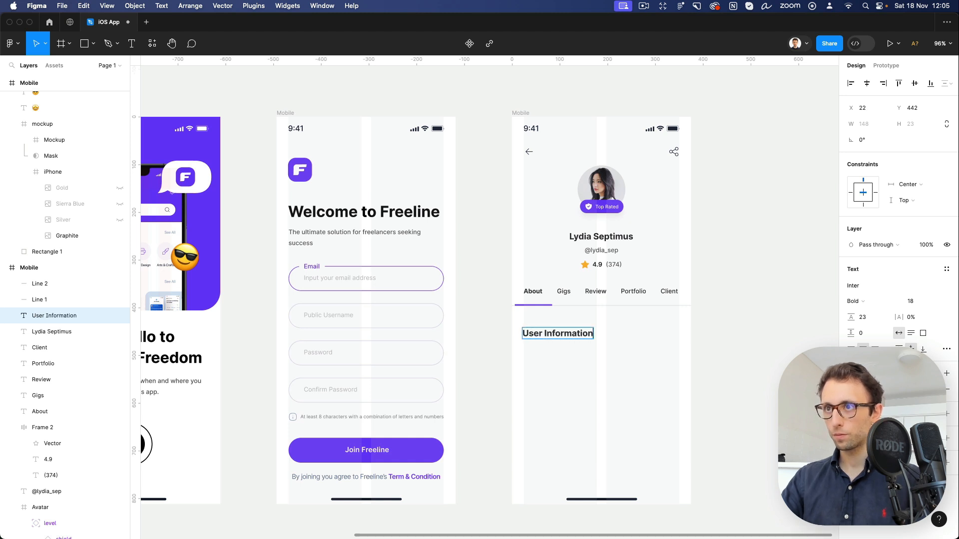
pyautogui.click(636, 338)
pyautogui.moveTo(551, 335); pyautogui.dragTo(552, 330)
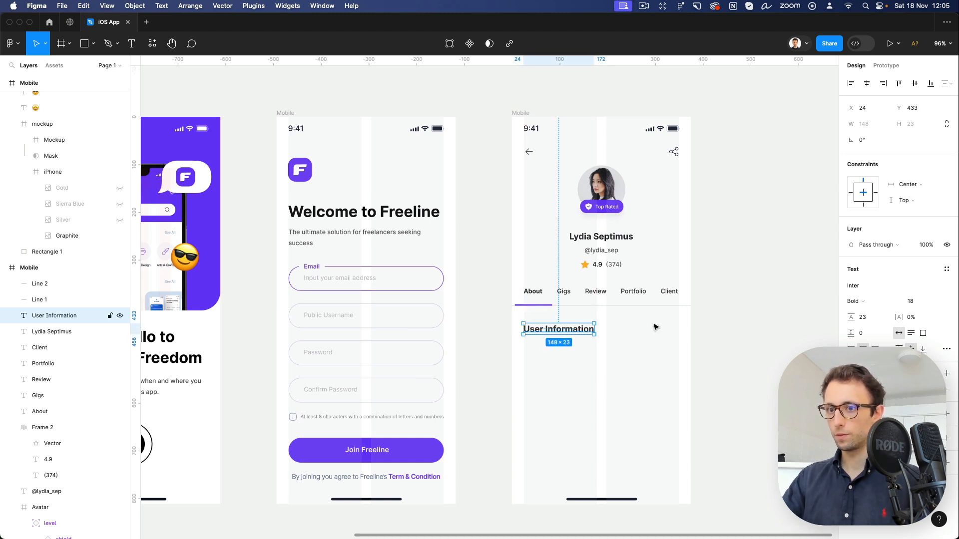
# Set the User Information heading's font size to 16 and nudge it up about 4 px.
pyautogui.click(917, 301)
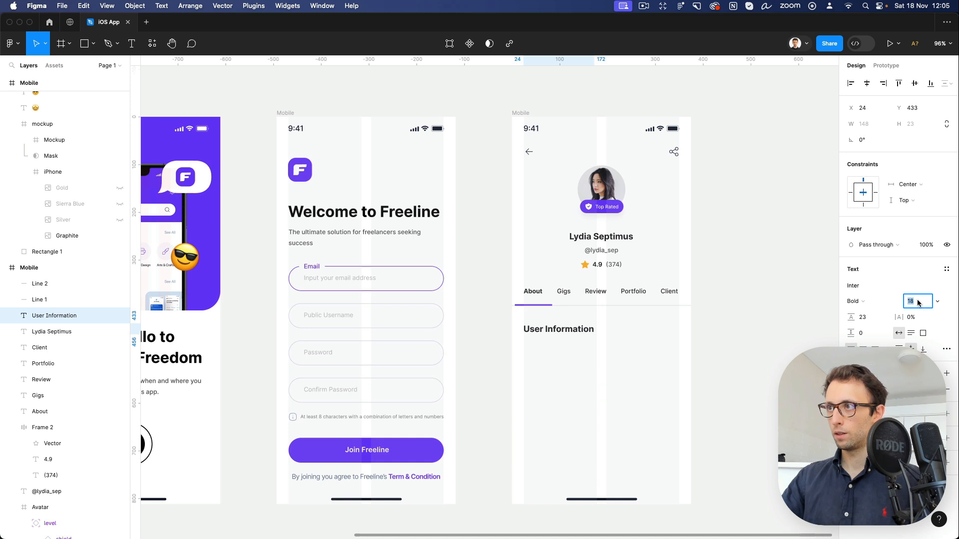
pyautogui.press('Down')
pyautogui.press('Down')
pyautogui.press('Return')
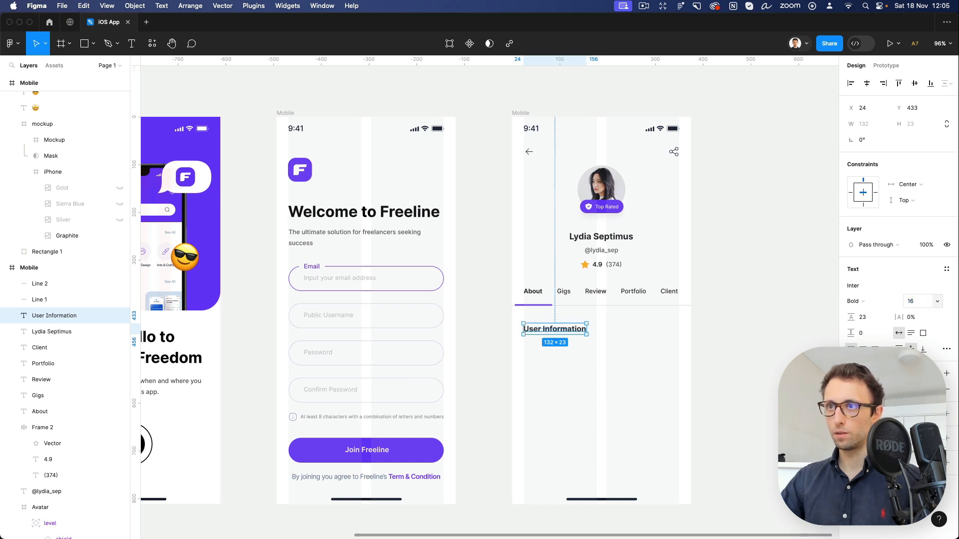
pyautogui.press('Up')
pyautogui.press('Up')
pyautogui.press('Up')
pyautogui.press('Up')
pyautogui.click(716, 358)
# Copy the Gigs label below the User Information heading, replace its text with the copied bio paragraph and place it at X 24.
pyautogui.moveTo(563, 291); pyautogui.dragTo(531, 345)
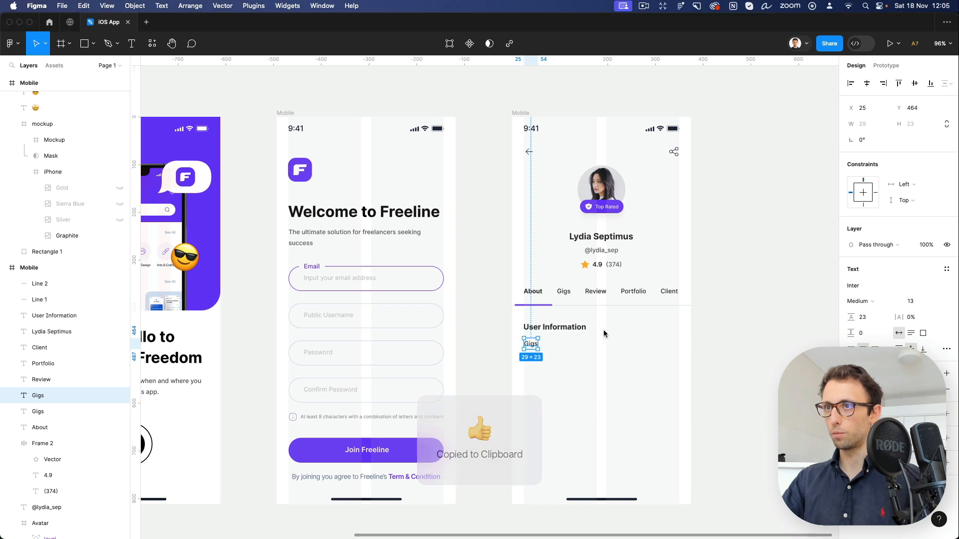
pyautogui.doubleClick(532, 344)
pyautogui.press('super+v')
pyautogui.click(655, 344)
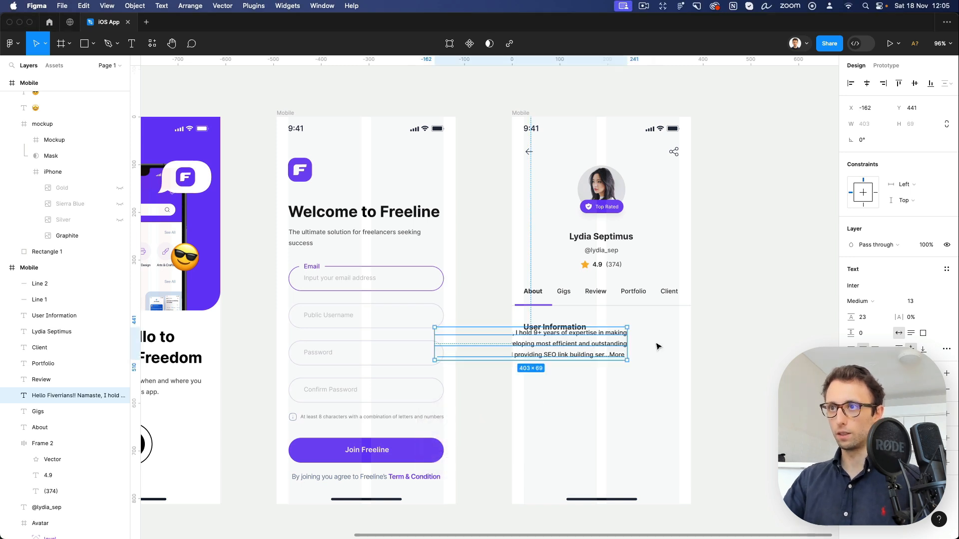
pyautogui.moveTo(557, 345); pyautogui.dragTo(647, 360)
# Scale the bio paragraph proportionally down to about 324 px wide so it fits within the layout grid.
pyautogui.moveTo(717, 376); pyautogui.dragTo(679, 377)
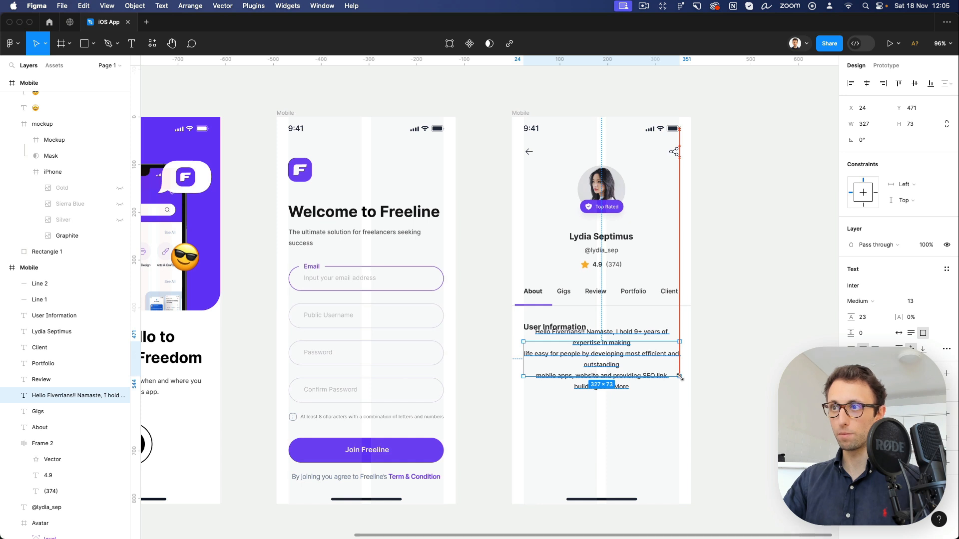
pyautogui.press('super+z')
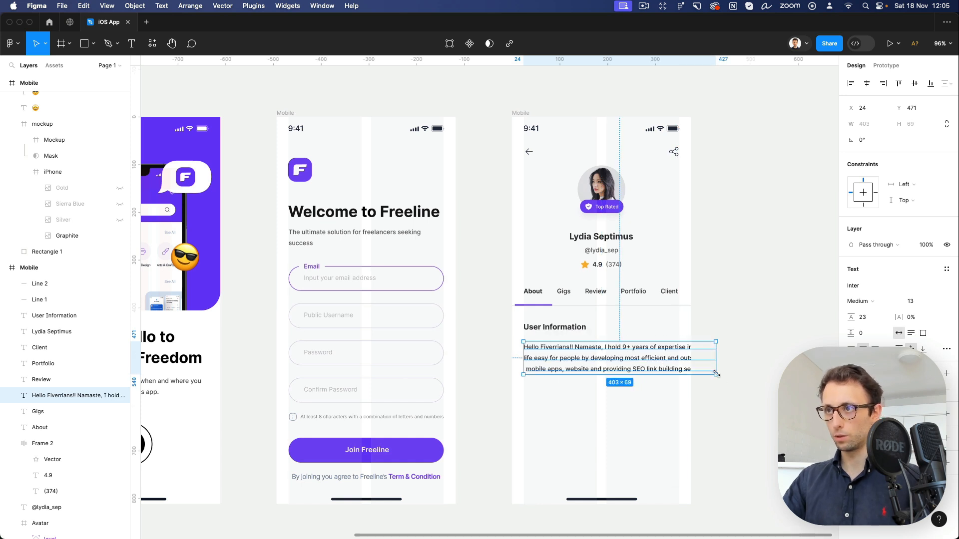
pyautogui.press('k')
pyautogui.moveTo(716, 373); pyautogui.dragTo(678, 358)
pyautogui.press('v')
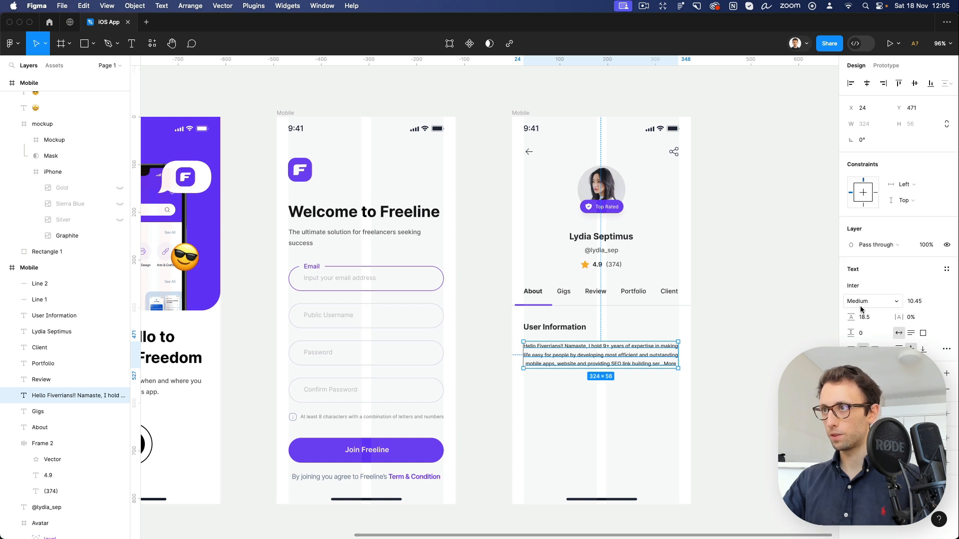
# Set the bio paragraph's font size to 10 and move it to X 24, Y 462 beneath the heading.
pyautogui.click(922, 307)
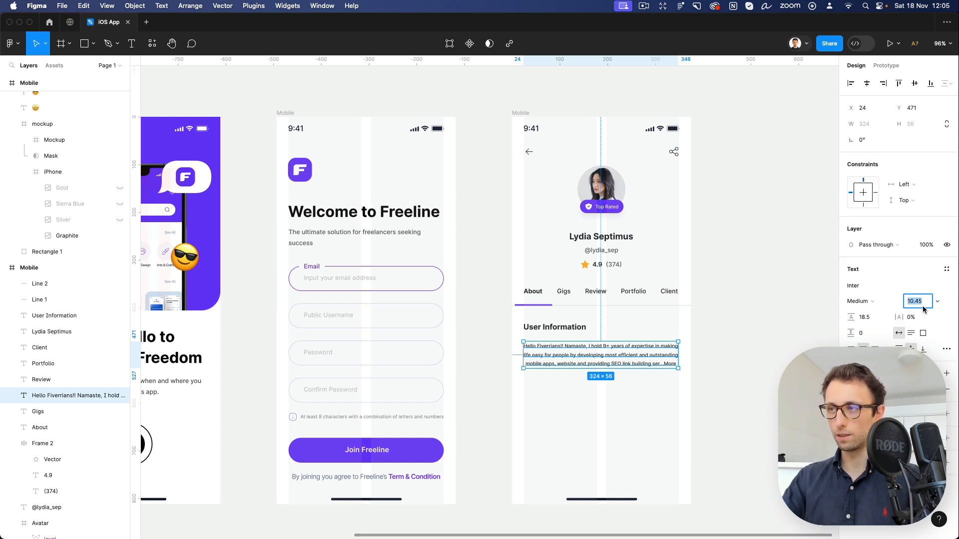
pyautogui.press('Return')
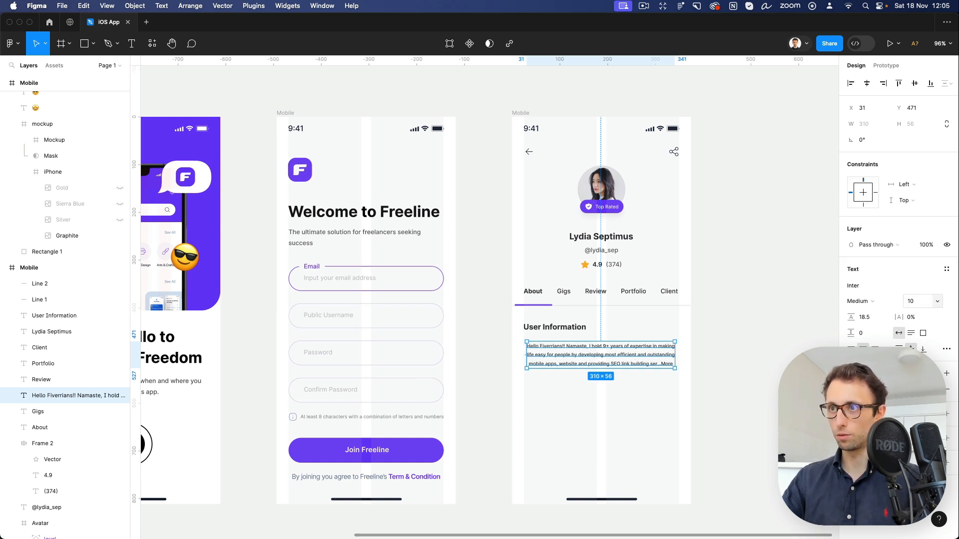
pyautogui.click(780, 353)
pyautogui.moveTo(589, 357)
pyautogui.mouseDown()
pyautogui.moveTo(612, 359)
pyautogui.moveTo(602, 355)
pyautogui.mouseUp()
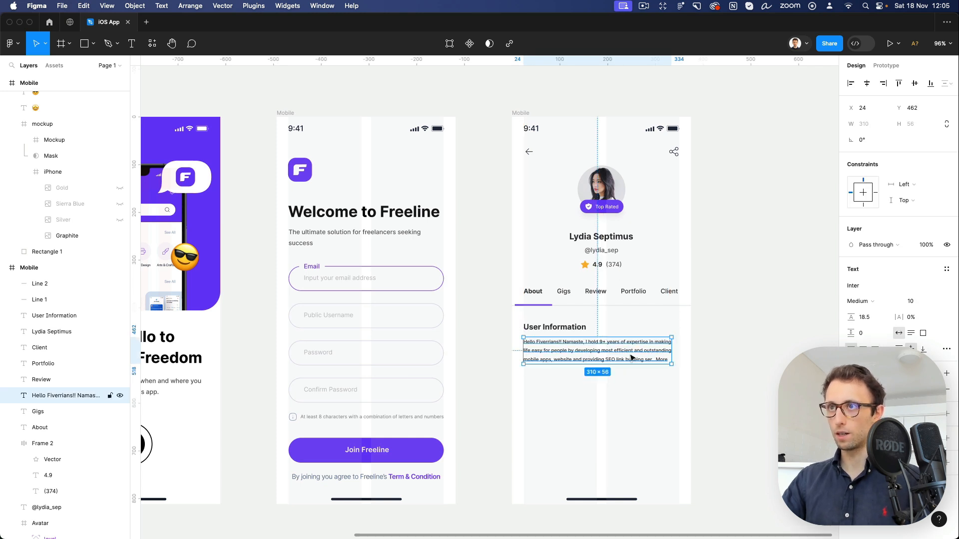
pyautogui.click(721, 359)
# Copy the Join Freeline button from the sign-up frame to the lower part of the profile frame.
pyautogui.scroll(-1, 731, 352)
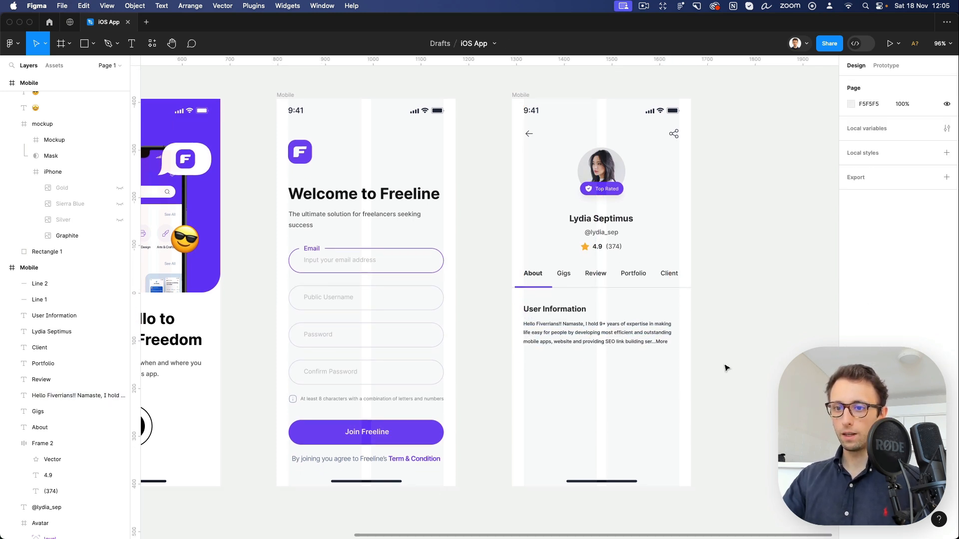
pyautogui.scroll(-1, 688, 383)
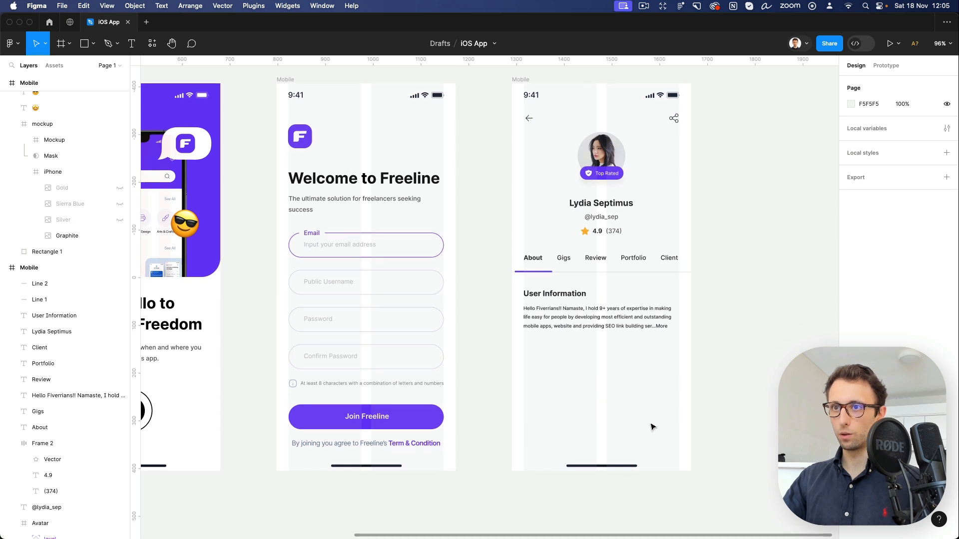
pyautogui.moveTo(338, 416); pyautogui.dragTo(575, 407)
pyautogui.click(605, 390)
# Change the fill of the copied button's background rectangle to black (000000).
pyautogui.keyDown('super'); pyautogui.click(569, 415); pyautogui.keyUp('super')
pyautogui.scroll(-1, 749, 390)
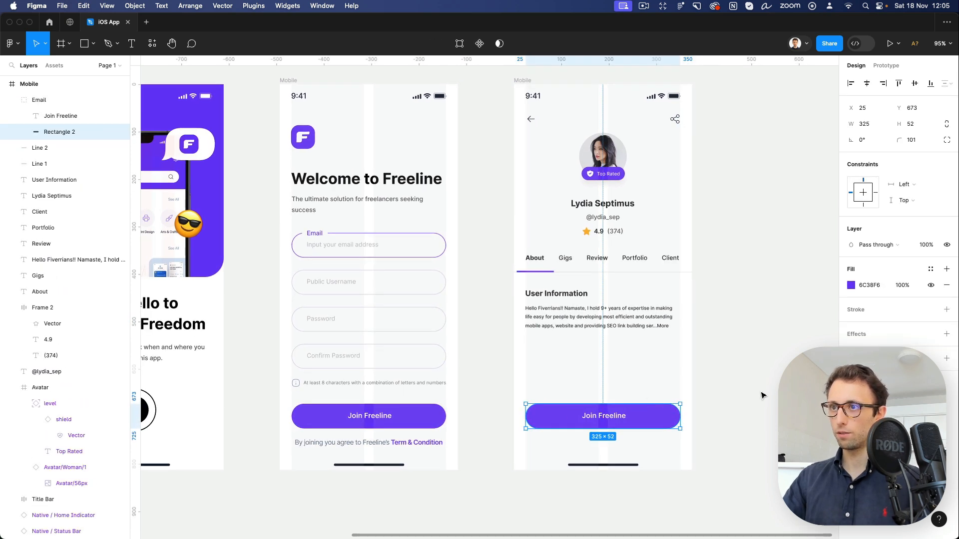
pyautogui.click(851, 285)
pyautogui.moveTo(734, 389); pyautogui.dragTo(598, 508)
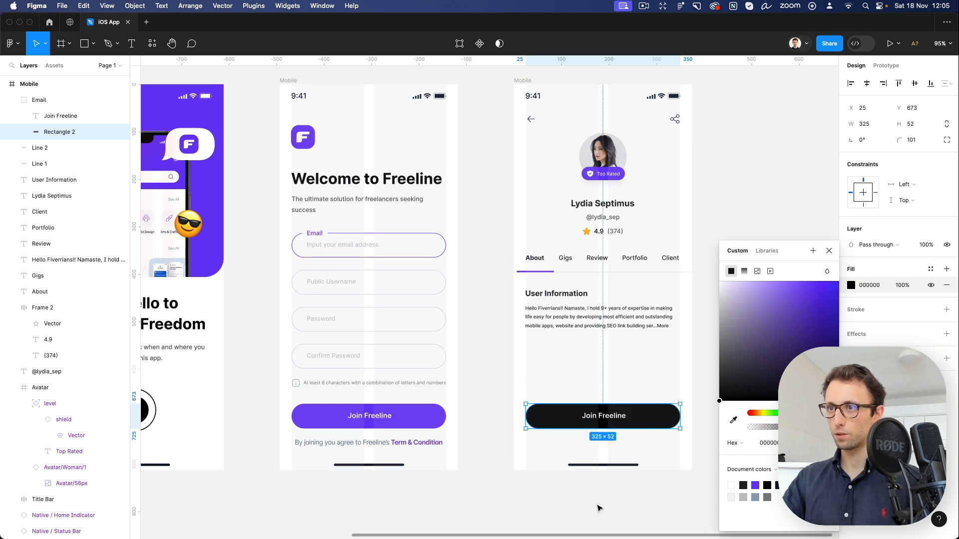
pyautogui.click(628, 451)
# Change the black button's label text to "Contact".
pyautogui.doubleClick(606, 416)
pyautogui.doubleClick(605, 416)
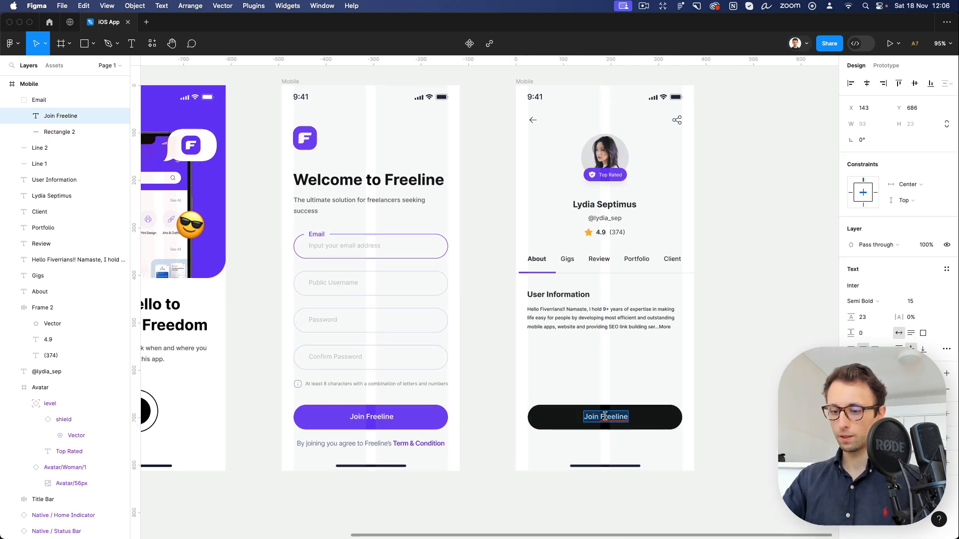
pyautogui.write('Contact')
pyautogui.press('Escape')
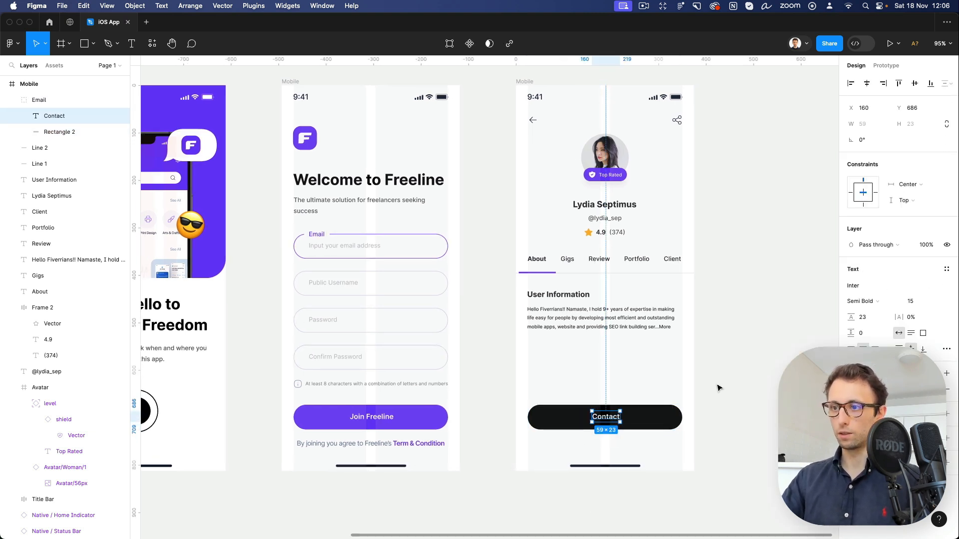
pyautogui.click(717, 392)
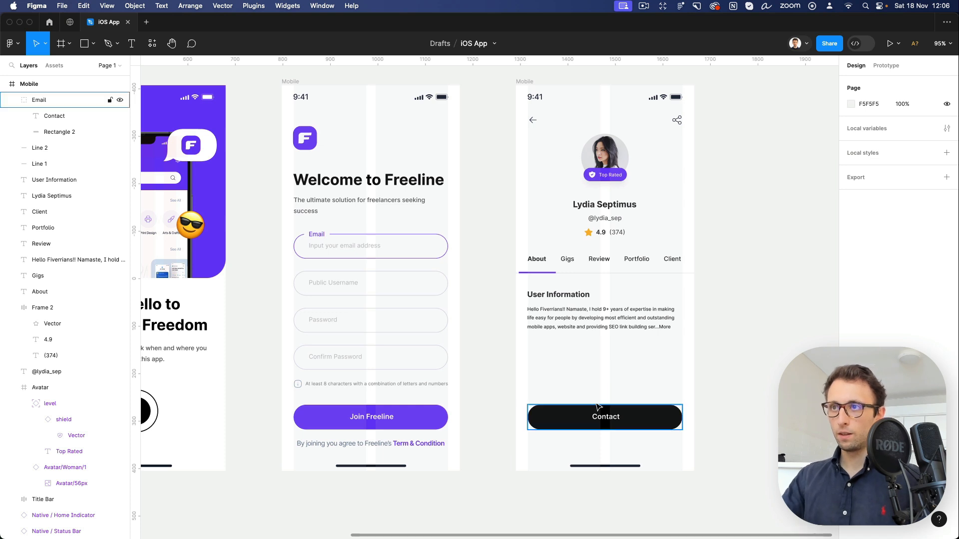
# Duplicate the bio paragraph just beneath the original and change the copy's text to "From".
pyautogui.hscroll(1, 550, 372)
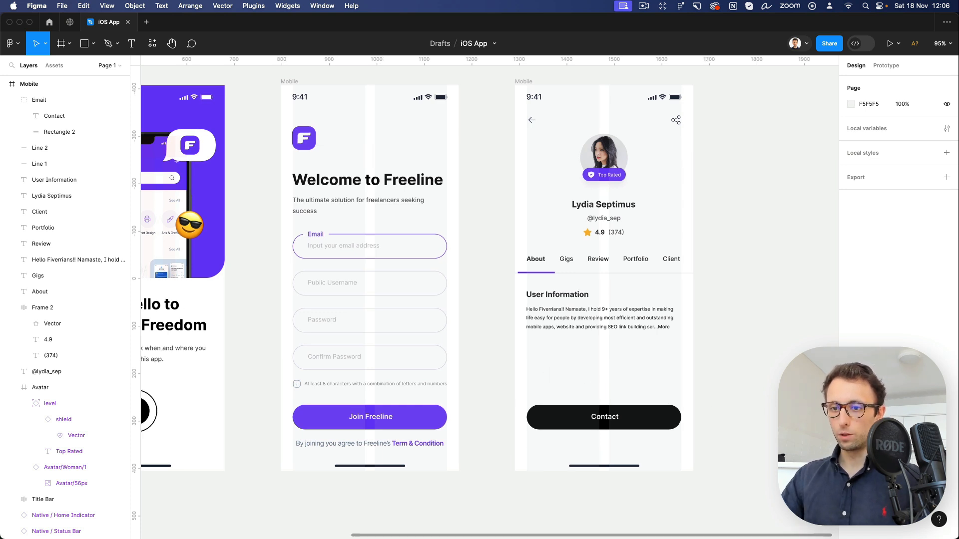
pyautogui.keyDown('alt'); pyautogui.moveTo(564, 319); pyautogui.dragTo(577, 347); pyautogui.keyUp('alt')
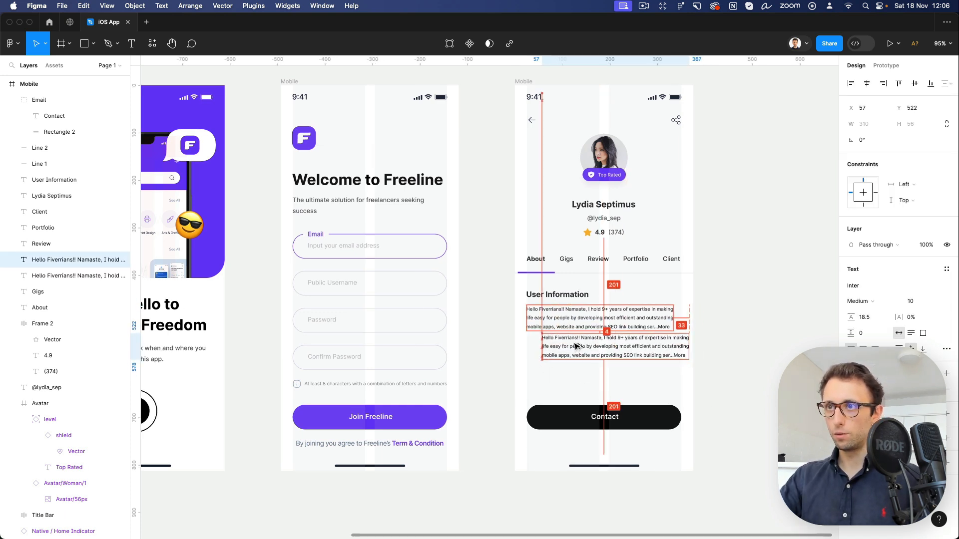
pyautogui.doubleClick(573, 343)
pyautogui.write('From')
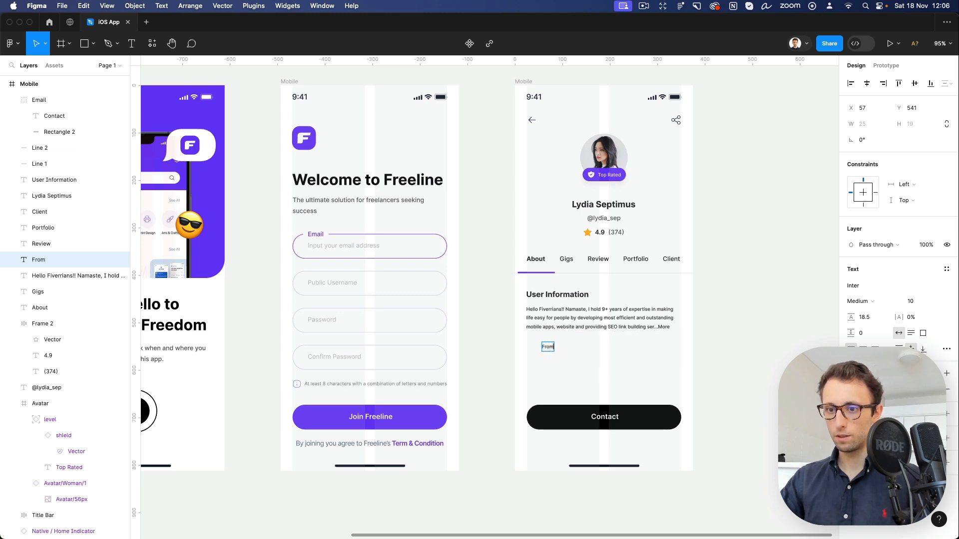
# Duplicate the "From" label directly beneath itself and change the copy's text to "Indonesia".
pyautogui.scroll(5, 606, 359)
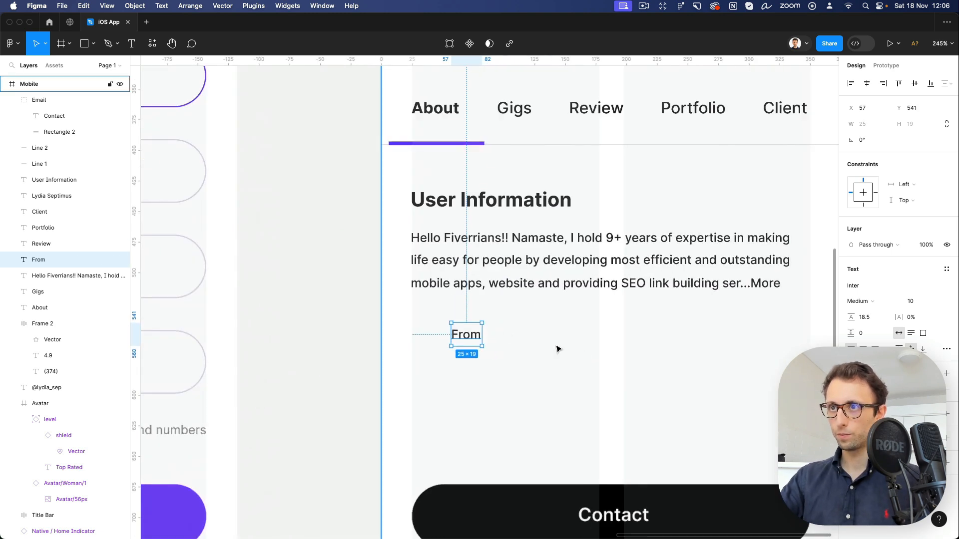
pyautogui.keyDown('alt'); pyautogui.moveTo(469, 341); pyautogui.dragTo(472, 364); pyautogui.keyUp('alt')
pyautogui.doubleClick(466, 358)
pyautogui.write('In')
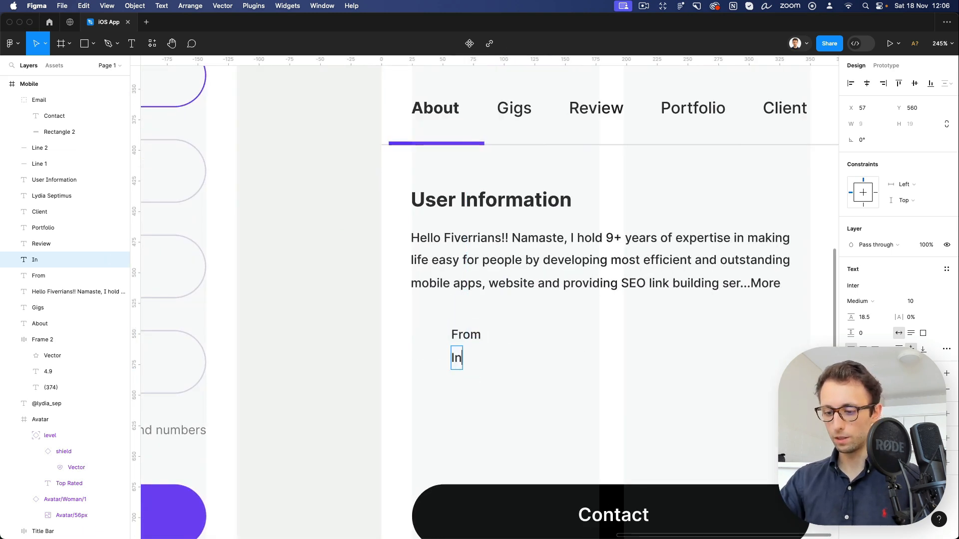
pyautogui.write('donesia')
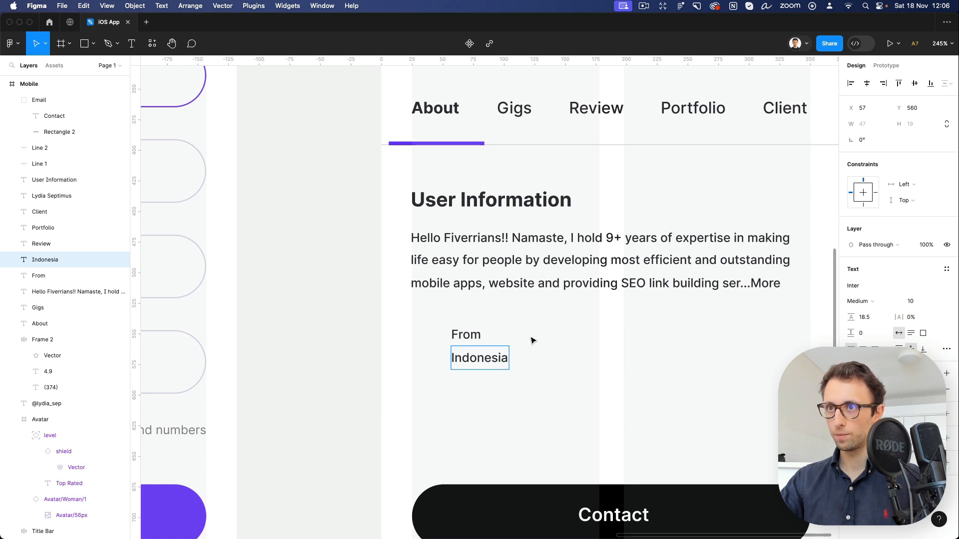
pyautogui.click(532, 341)
# Recolour the "From" label with the grey sampled from the username handle under the profile name.
pyautogui.click(471, 335)
pyautogui.scroll(1, 475, 330)
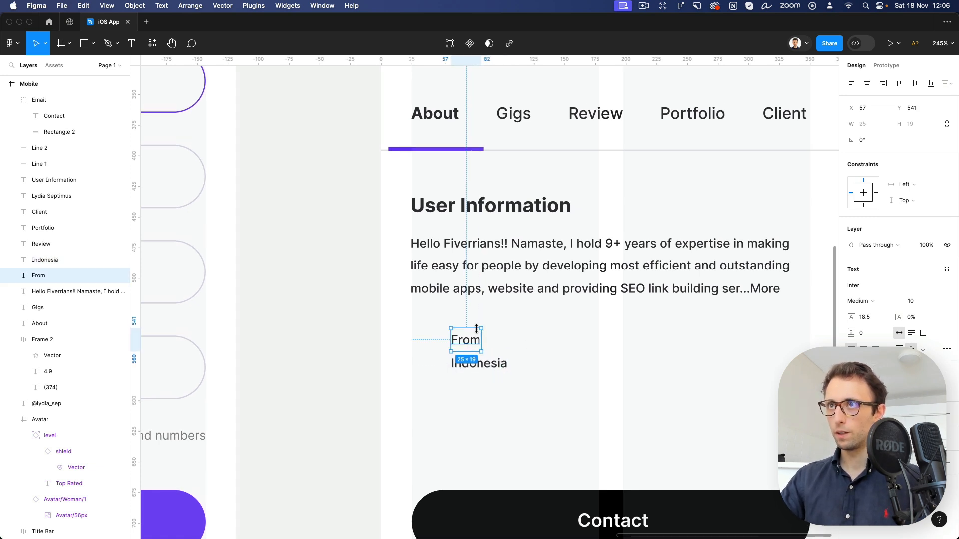
pyautogui.scroll(-3, 476, 329)
pyautogui.scroll(3, 476, 330)
pyautogui.press('i')
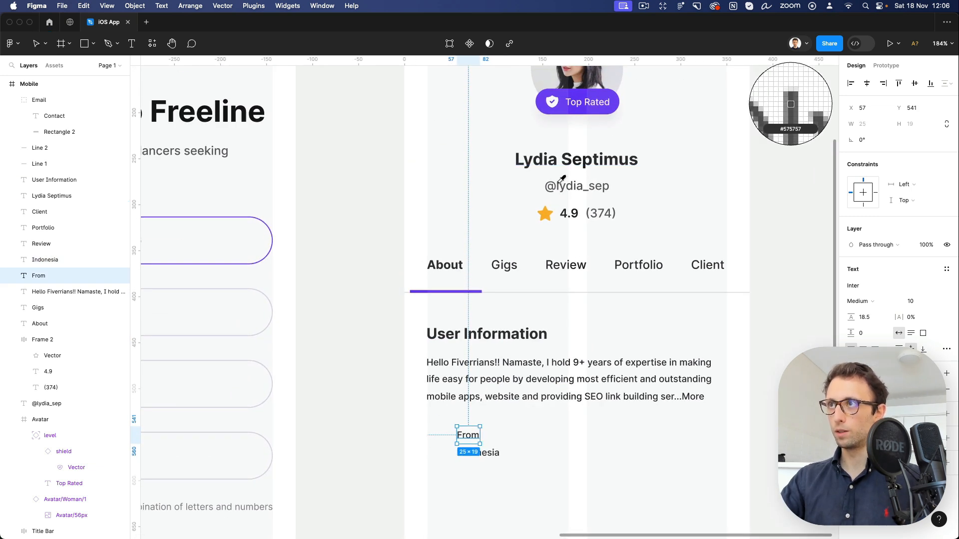
pyautogui.press('Escape')
pyautogui.scroll(-5, 538, 289)
# Set the font weight of the "Indonesia" text to Semi Bold.
pyautogui.click(489, 289)
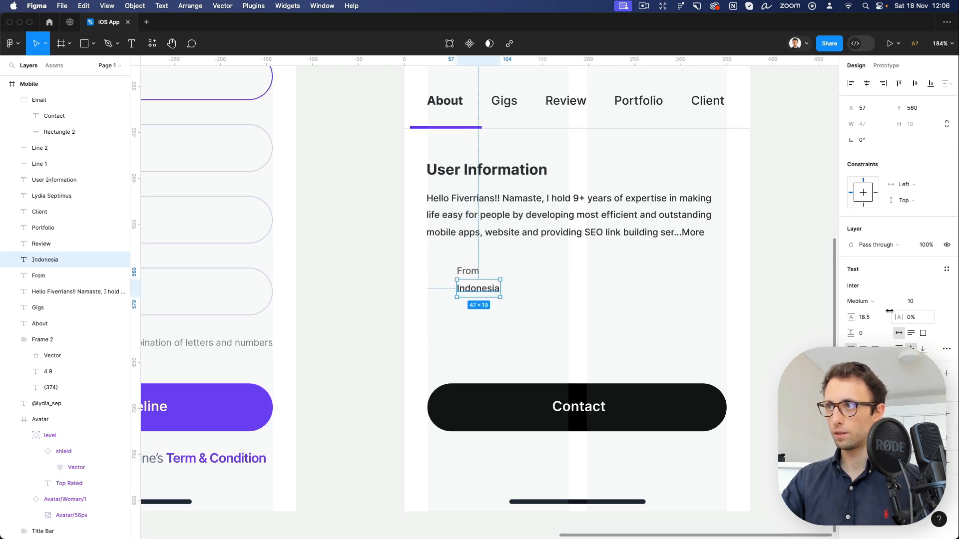
pyautogui.click(858, 301)
pyautogui.click(862, 314)
pyautogui.click(520, 289)
# Duplicate the "From" and "Indonesia" pair beneath the original, with the copied label at X 57, Y 602.
pyautogui.scroll(-1, 588, 382)
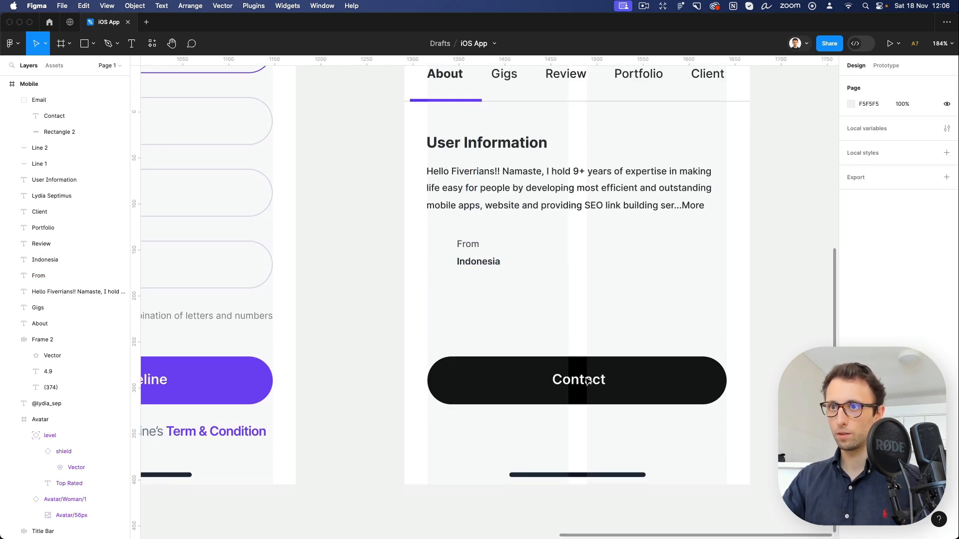
pyautogui.scroll(-3, 588, 382)
pyautogui.moveTo(521, 261); pyautogui.dragTo(505, 328)
pyautogui.click(568, 307)
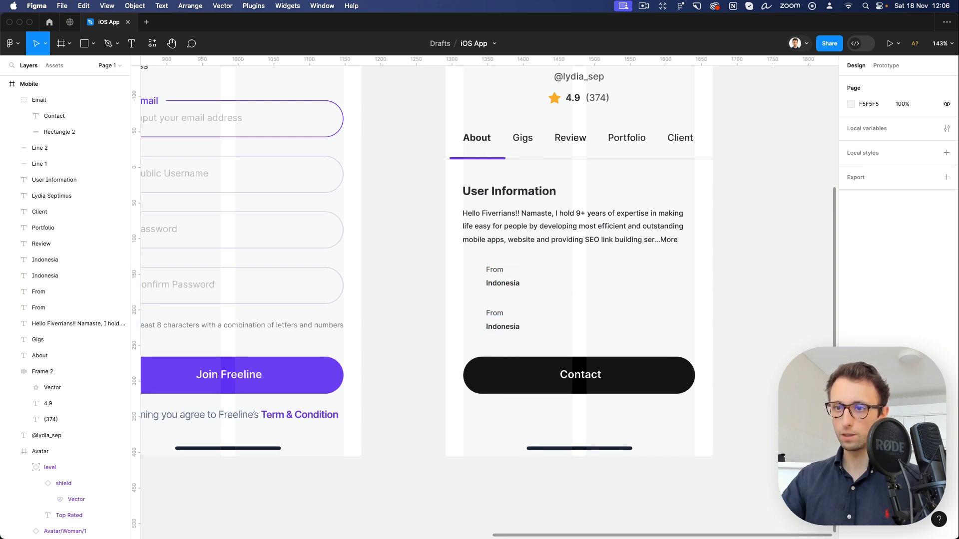
# Change the copied pair's label to "Member since" and its value to "Oct 2016".
pyautogui.doubleClick(494, 313)
pyautogui.write('Member since')
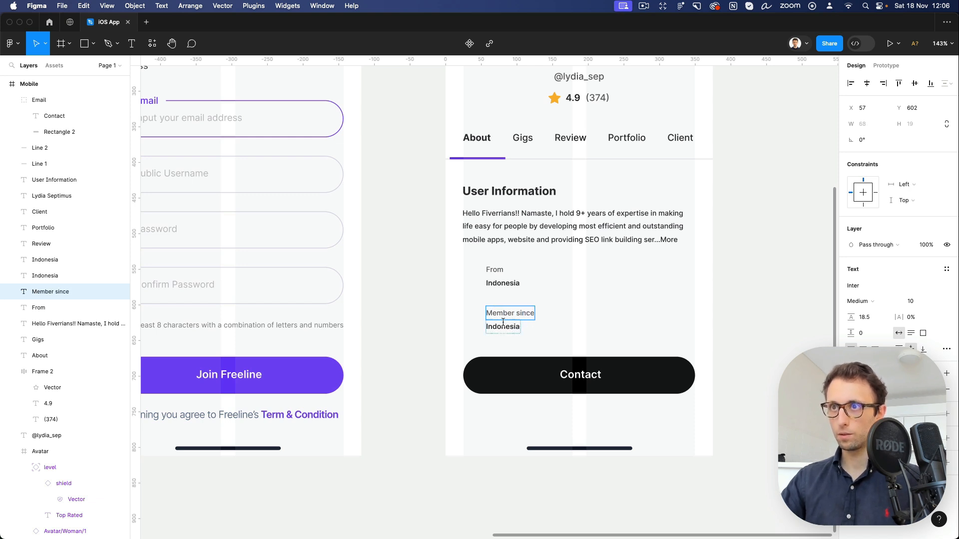
pyautogui.doubleClick(503, 326)
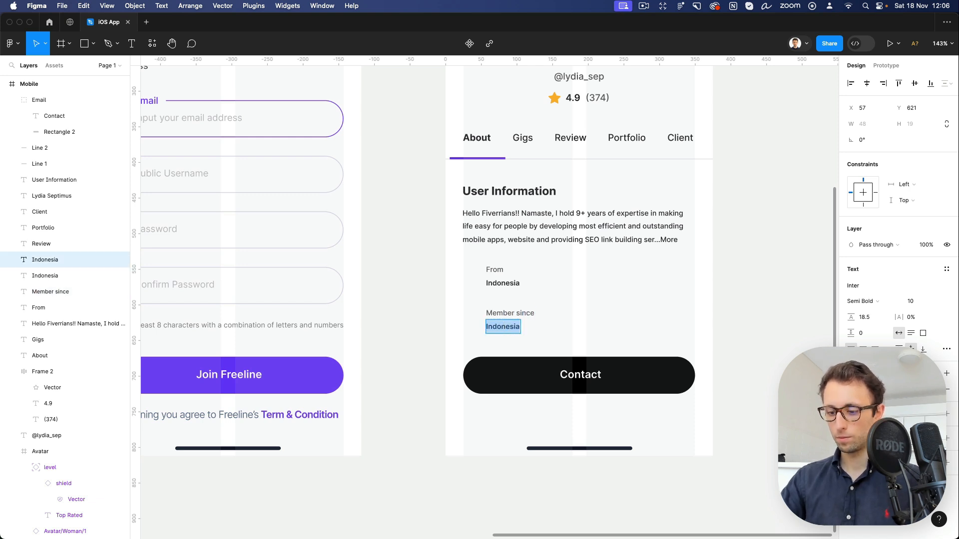
pyautogui.write('Oct 2016')
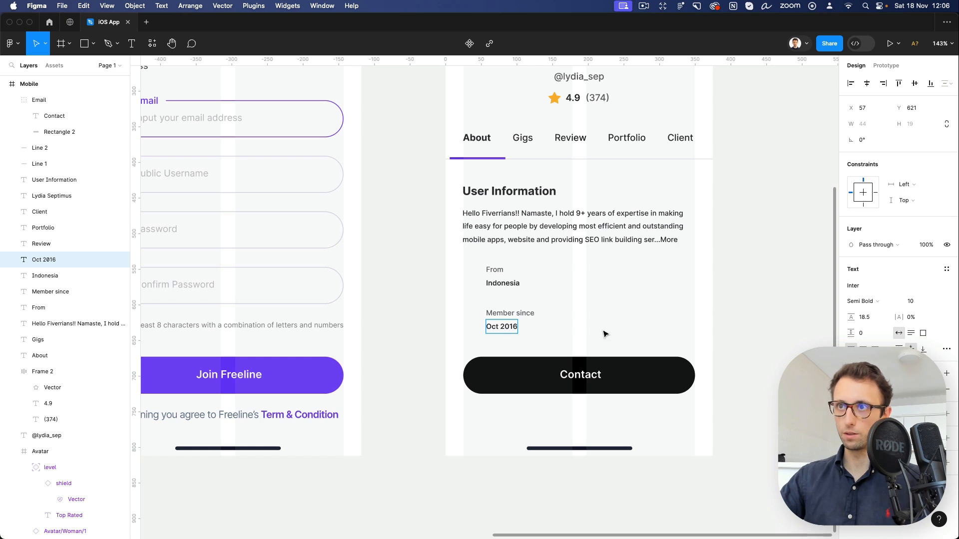
pyautogui.press('Escape')
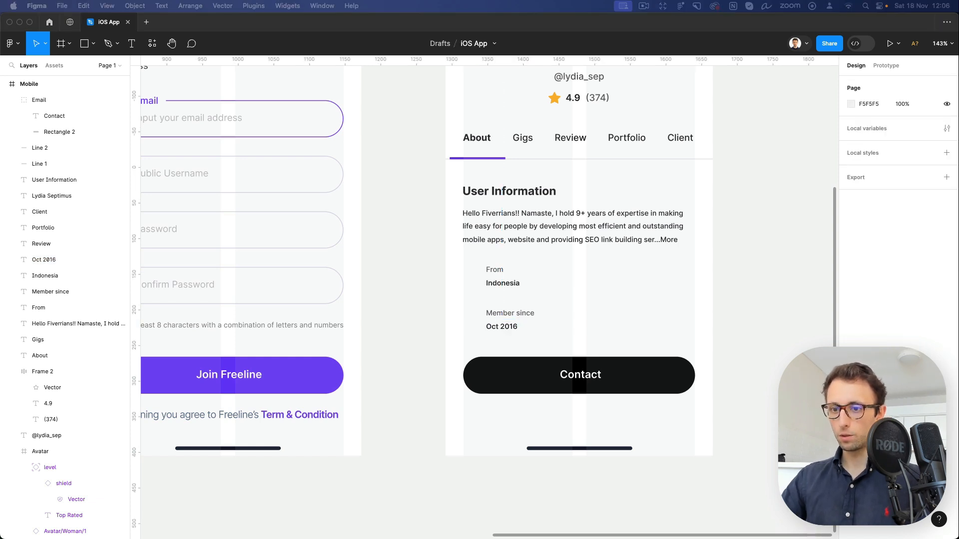
# Paste the location icon and place it beside the "From" and "Indonesia" texts at X 23, Y 548.
pyautogui.click(503, 239)
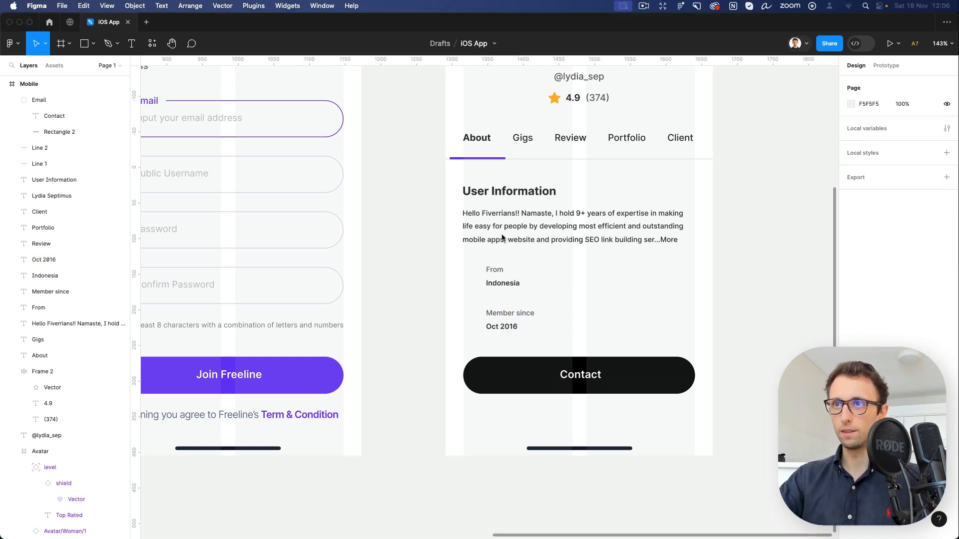
pyautogui.click(495, 272)
pyautogui.press('super+v')
pyautogui.moveTo(447, 82); pyautogui.dragTo(477, 400)
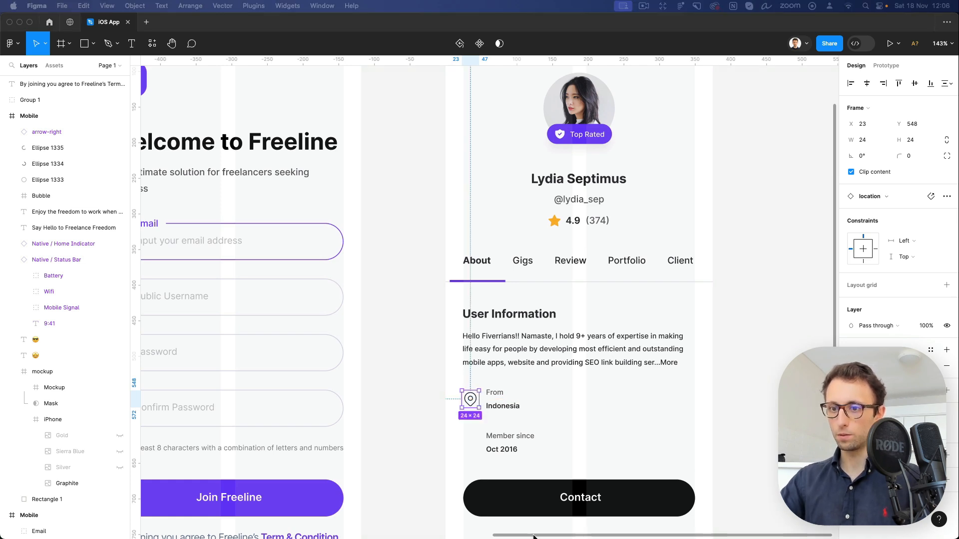
# Paste the user-circle icon and place it beside the "Member since" and "Oct 2016" texts at X 23, Y 609.
pyautogui.scroll(5, 510, 416)
pyautogui.click(495, 437)
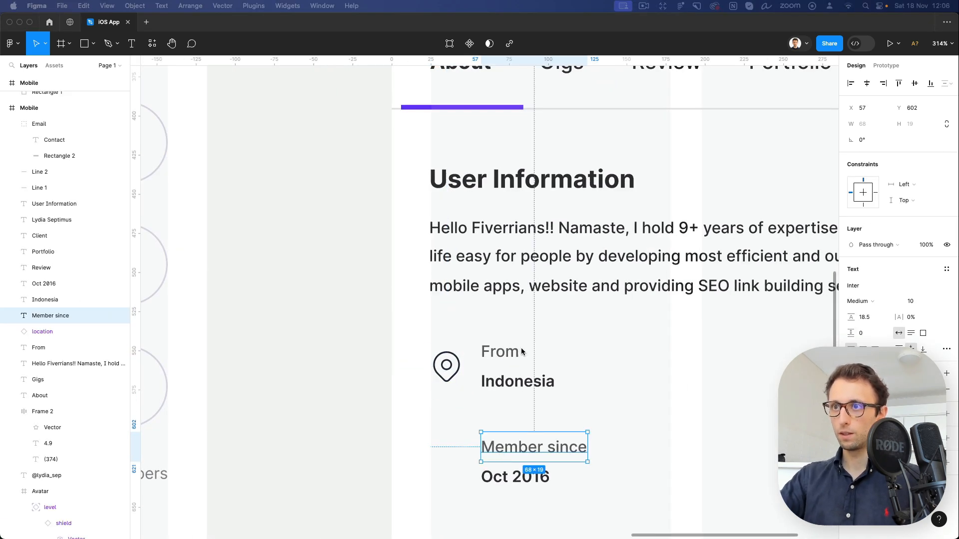
pyautogui.press('super+v')
pyautogui.moveTo(494, 305); pyautogui.dragTo(458, 472)
pyautogui.press('Left')
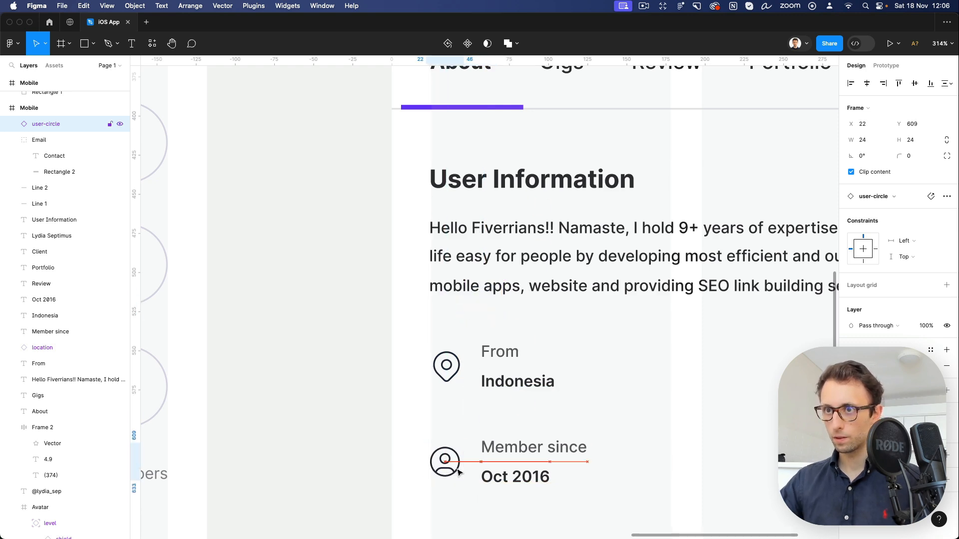
pyautogui.press('Right')
pyautogui.scroll(-5, 459, 472)
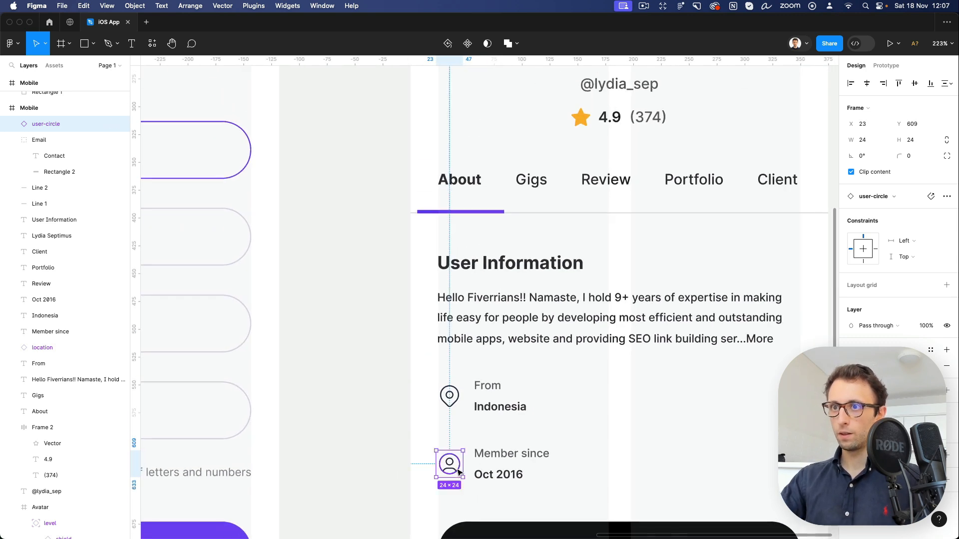
pyautogui.scroll(-2, 574, 439)
pyautogui.click(590, 354)
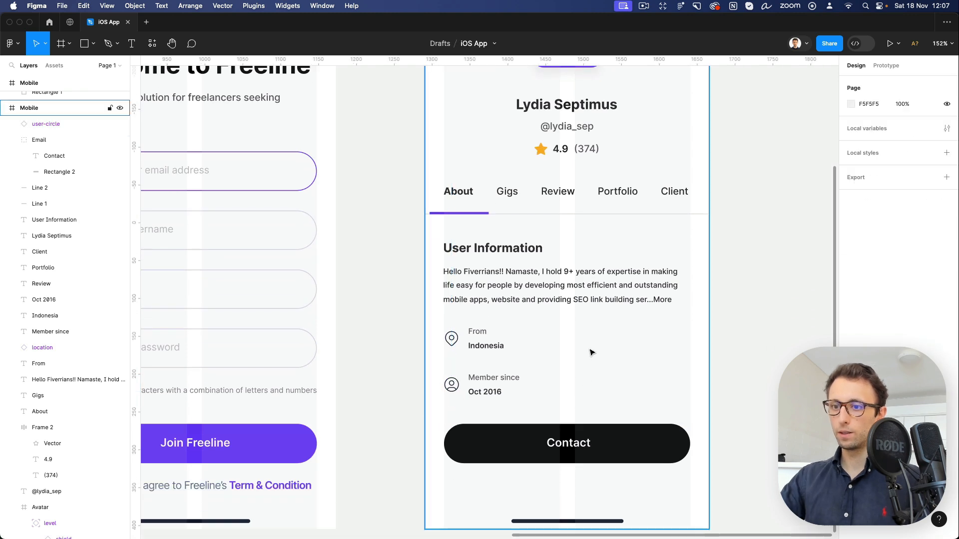
pyautogui.scroll(-5, 599, 353)
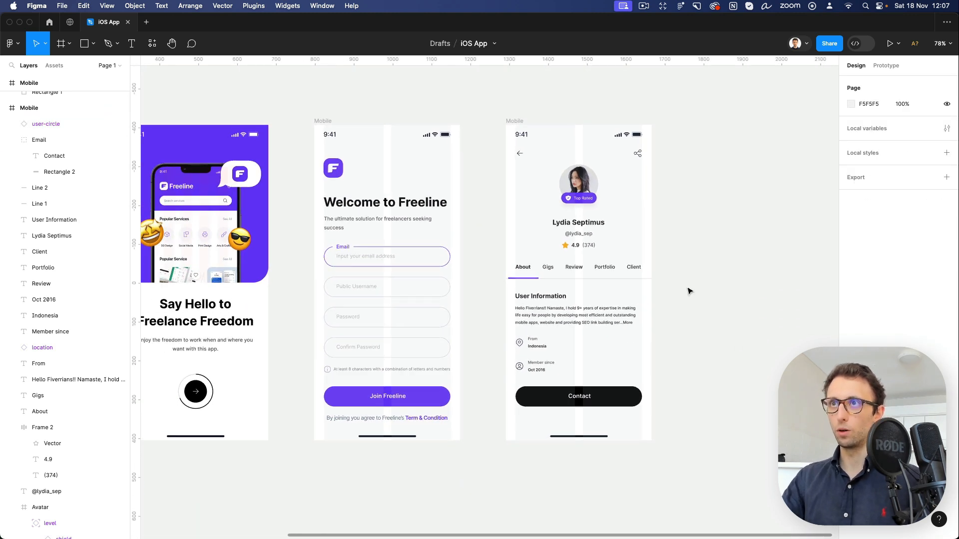
pyautogui.scroll(1, 707, 279)
pyautogui.scroll(-3, 668, 228)
pyautogui.hscroll(-5, 621, 145)
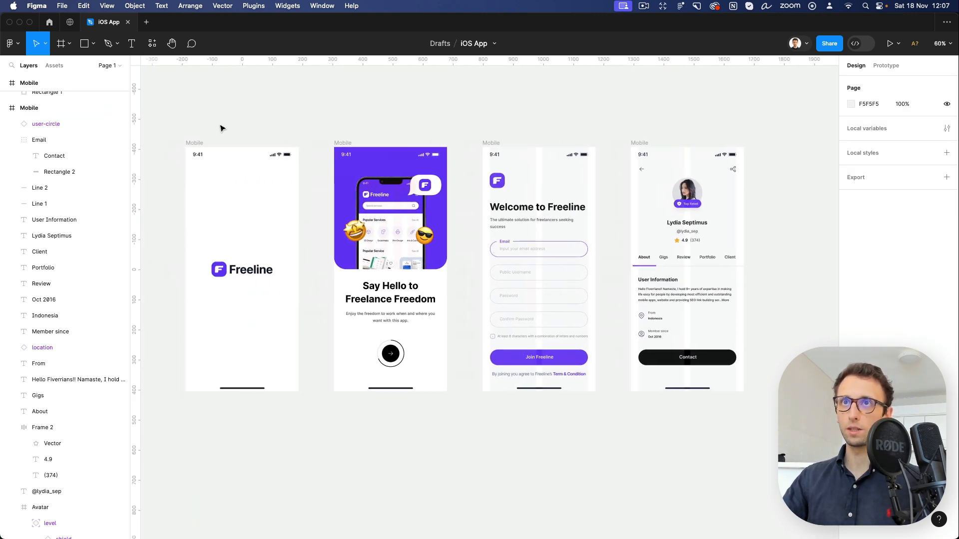
pyautogui.click(645, 4)
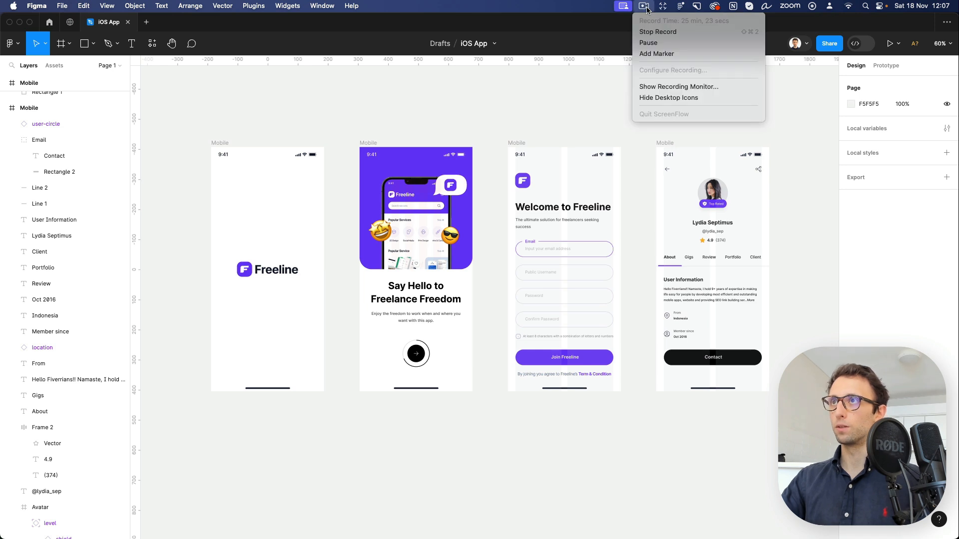
pyautogui.click(669, 44)
# Duplicate the freelancer profile frame beside the original at X 1784, Y -407.
pyautogui.hscroll(5, 664, 211)
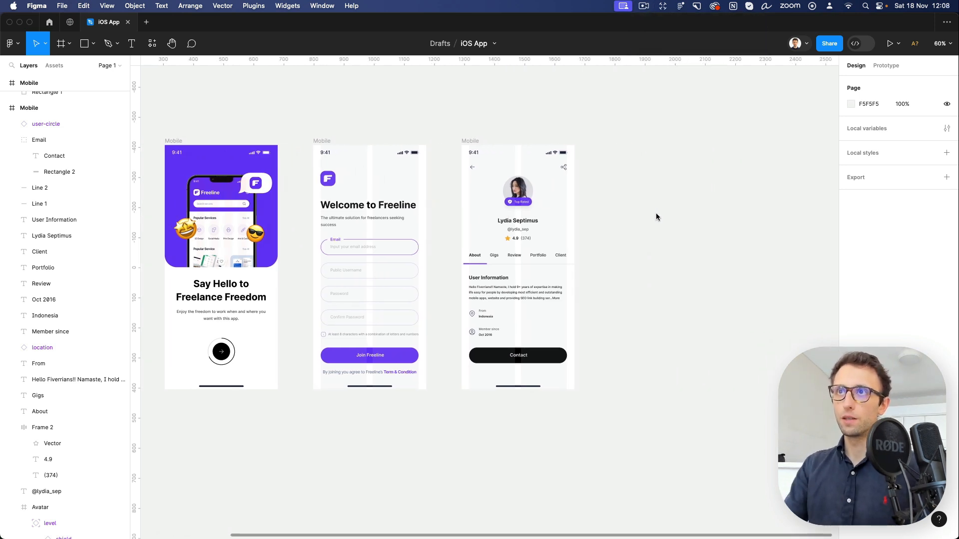
pyautogui.click(482, 140)
pyautogui.moveTo(503, 164); pyautogui.dragTo(654, 167)
pyautogui.scroll(5, 663, 175)
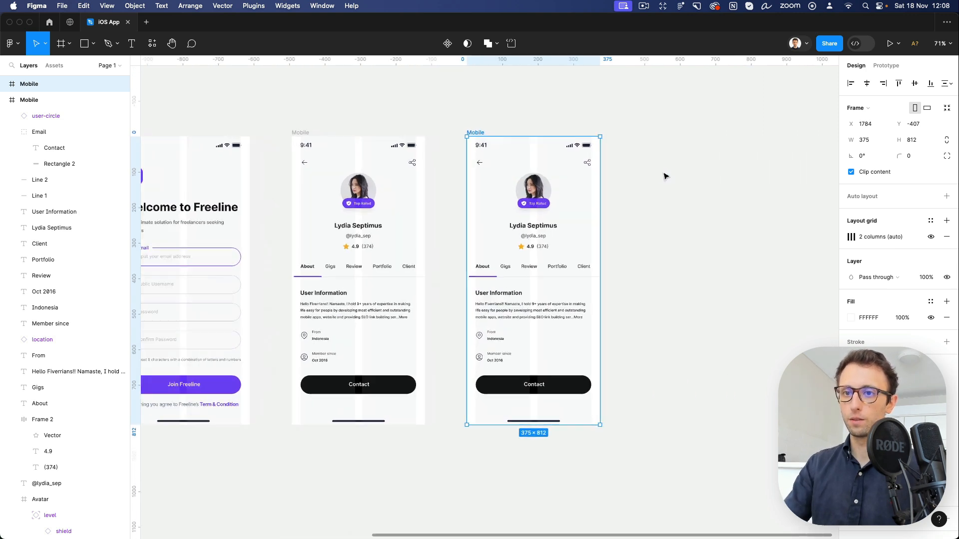
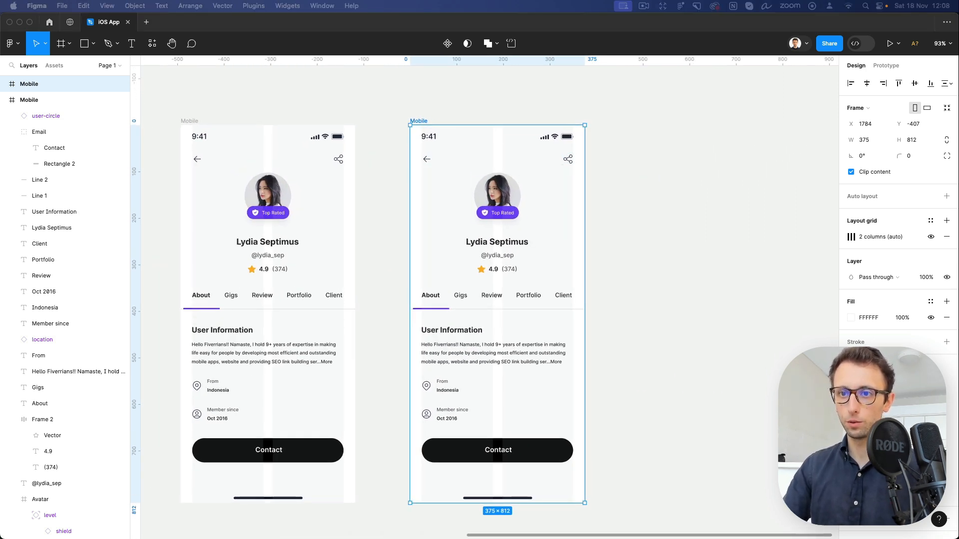
# Delete everything in the duplicated frame except the status bar and home indicator.
pyautogui.click(557, 265)
pyautogui.click(469, 169)
pyautogui.press('Delete')
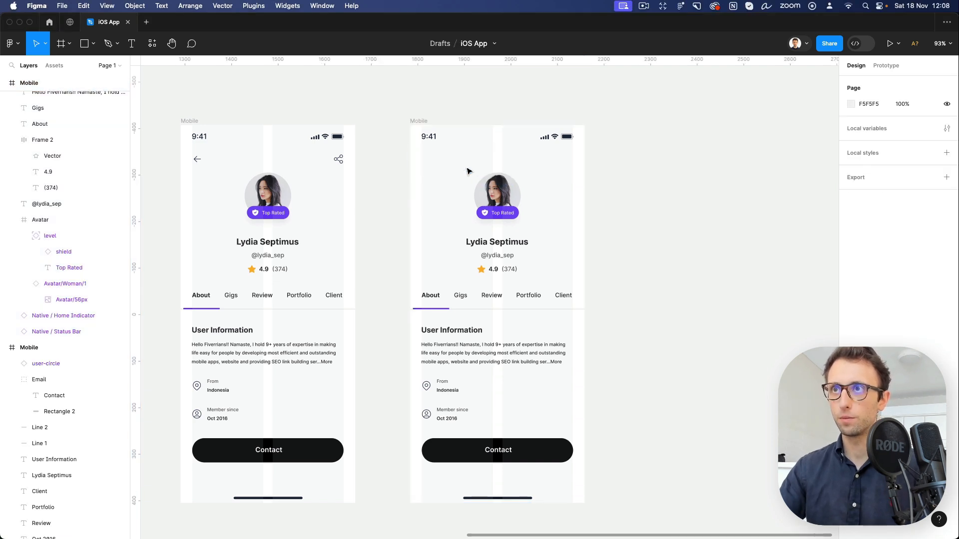
pyautogui.moveTo(373, 177); pyautogui.dragTo(648, 466)
pyautogui.press('Delete')
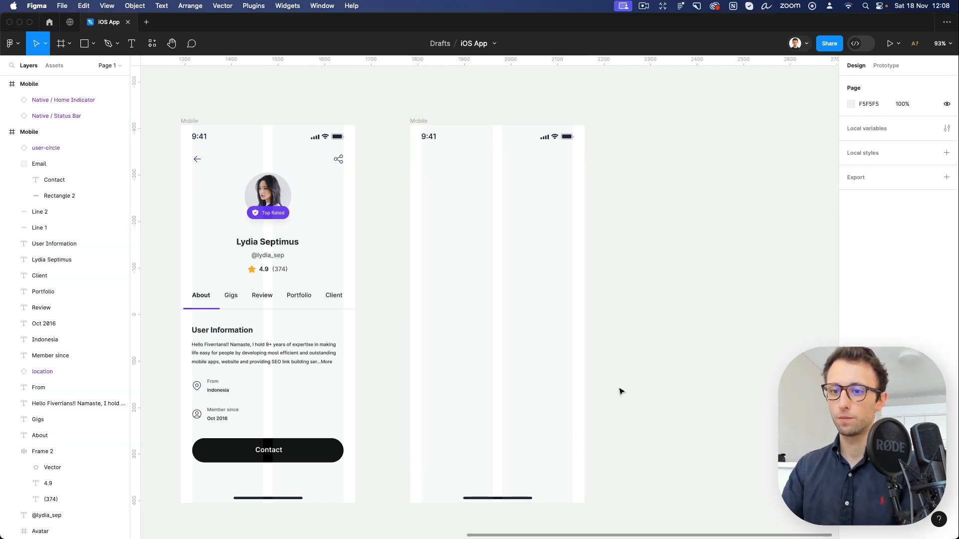
# Paste the "Input Amount" title bar with back arrow and 1/3 counter, placing it just under the new frame's status bar.
pyautogui.click(414, 125)
pyautogui.hotkey('ctrl', 'v')
pyautogui.moveTo(468, 294); pyautogui.dragTo(476, 150)
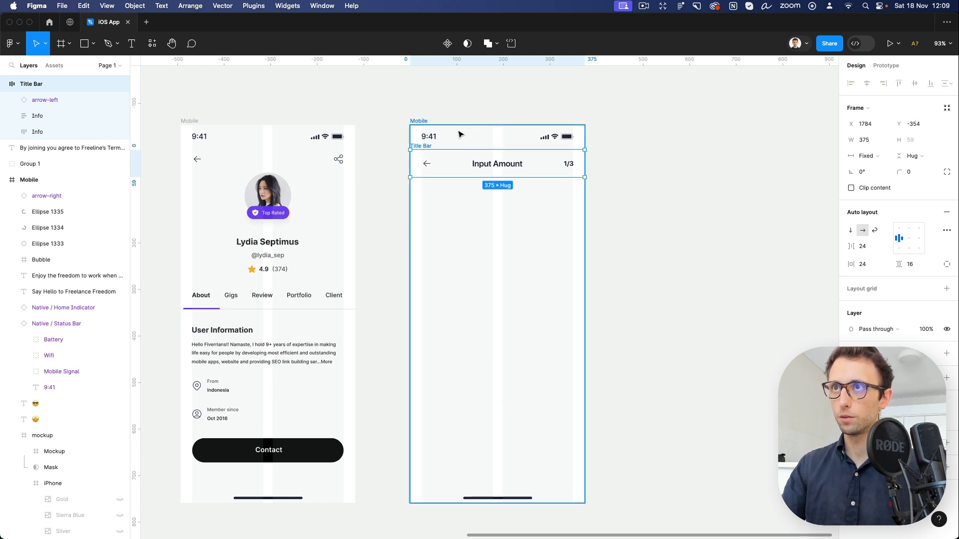
# Align the title bar flush with the status bar's lower edge at X 1784, Y -363.
pyautogui.keyDown('shift'); pyautogui.click(476, 139); pyautogui.keyUp('shift')
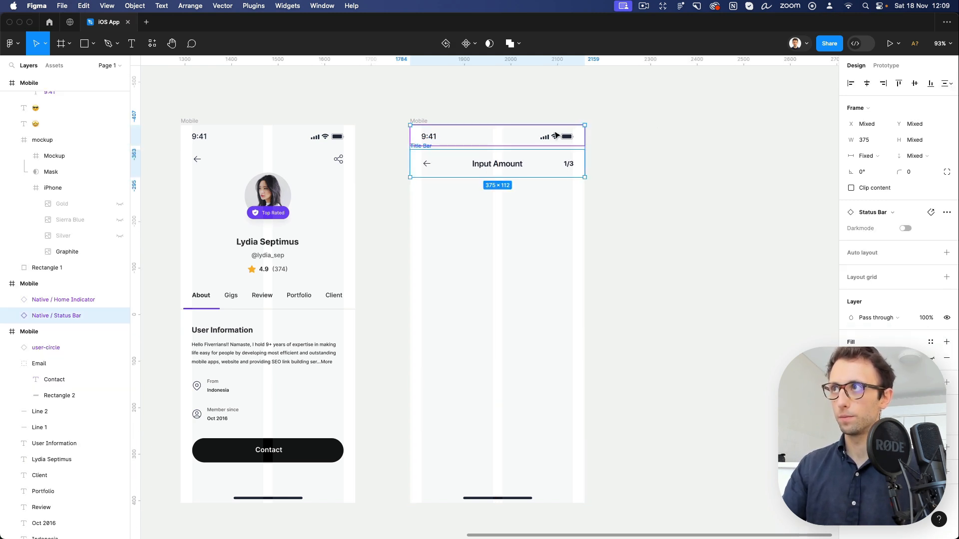
pyautogui.scroll(5, 529, 128)
pyautogui.doubleClick(483, 204)
pyautogui.moveTo(500, 169)
pyautogui.mouseDown()
pyautogui.moveTo(512, 175)
pyautogui.moveTo(512, 160)
pyautogui.moveTo(512, 179)
pyautogui.mouseUp()
pyautogui.moveTo(383, 162); pyautogui.dragTo(382, 156)
pyautogui.press('Down')
pyautogui.press('Down')
pyautogui.press('Down')
pyautogui.press('Down')
pyautogui.press('Down')
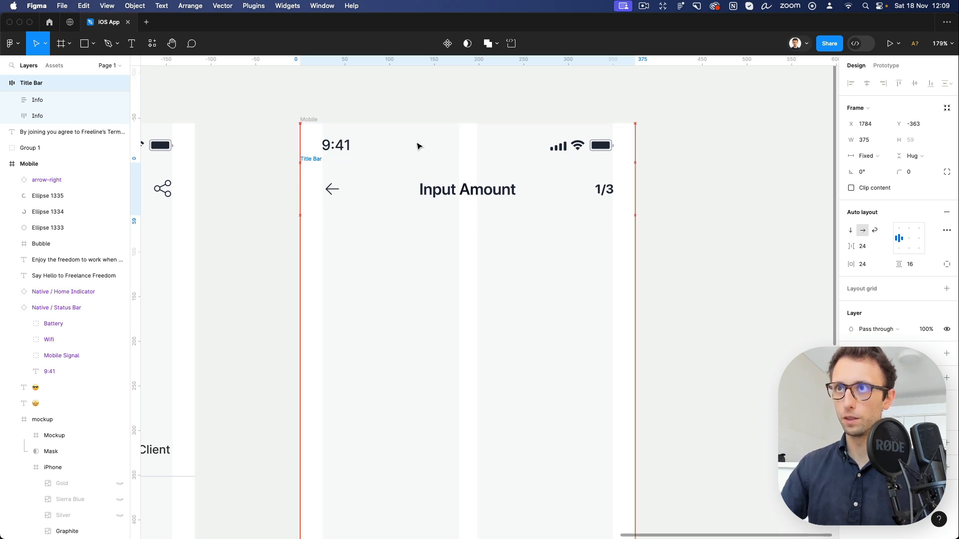
pyautogui.click(500, 103)
# Change the "Input Amount" title's font to Inter with Semi Bold weight.
pyautogui.scroll(-5, 499, 103)
pyautogui.click(504, 154)
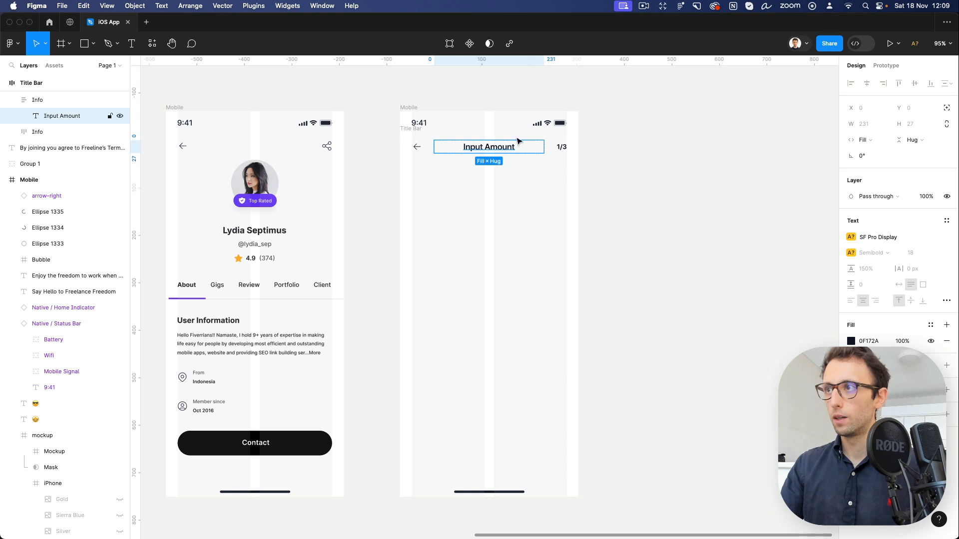
pyautogui.click(883, 236)
pyautogui.write('inter')
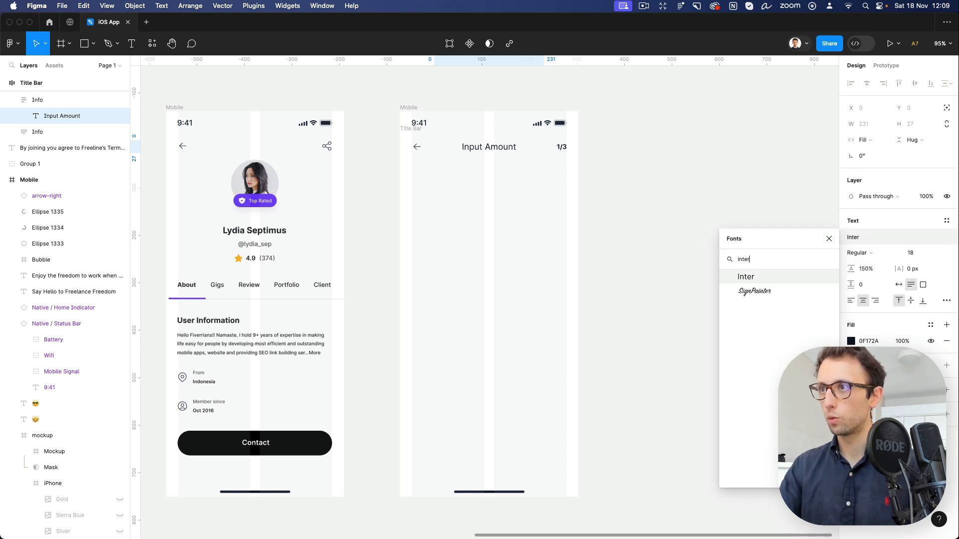
pyautogui.press('Return')
pyautogui.click(869, 252)
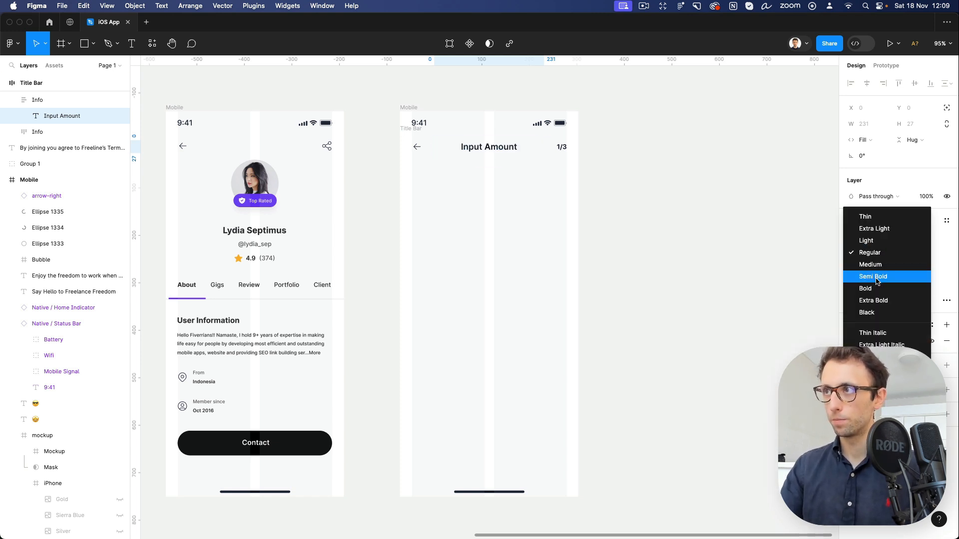
pyautogui.click(873, 277)
pyautogui.click(607, 283)
# Copy the freelancer's name heading to the new screen, centred under the title bar, and change its text to "Top Up Amount".
pyautogui.scroll(-3, 614, 278)
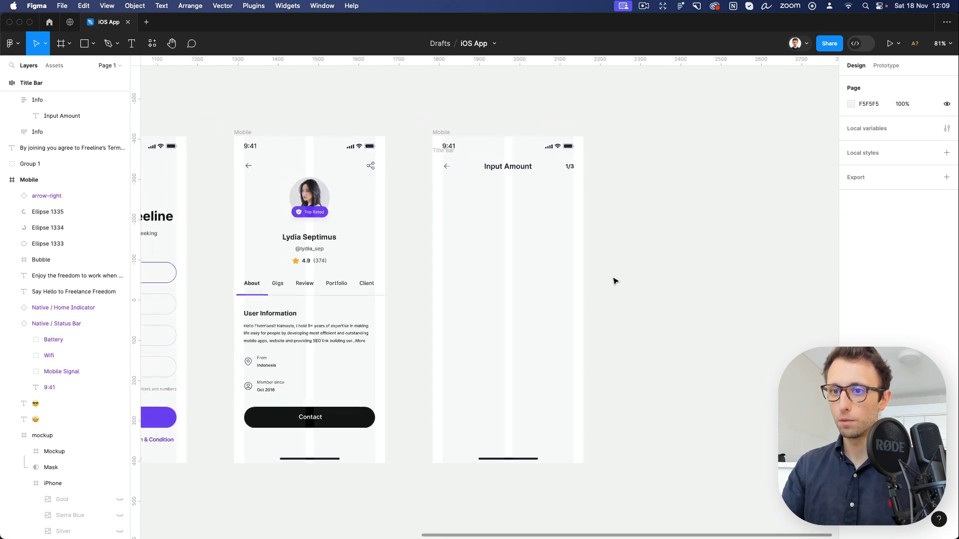
pyautogui.moveTo(323, 243); pyautogui.dragTo(511, 198)
pyautogui.doubleClick(506, 197)
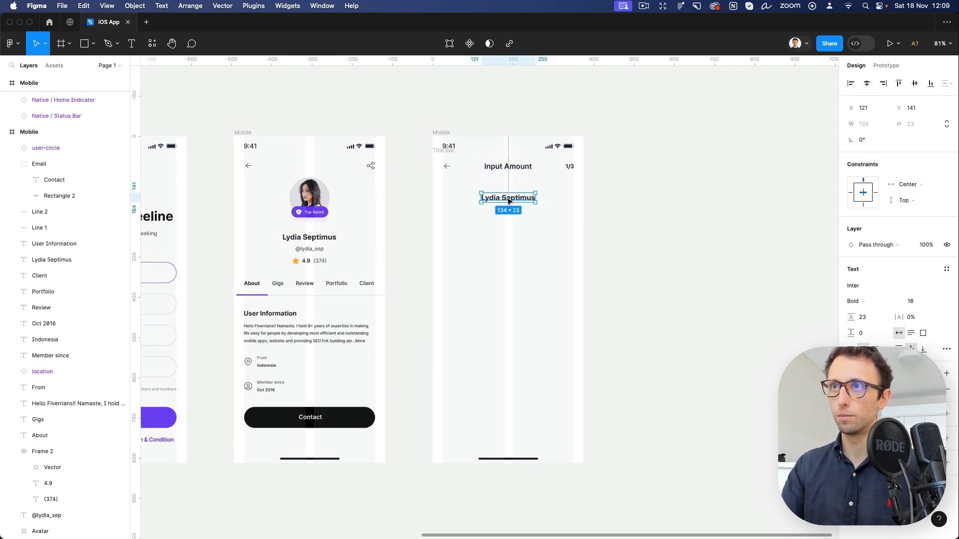
pyautogui.write('T')
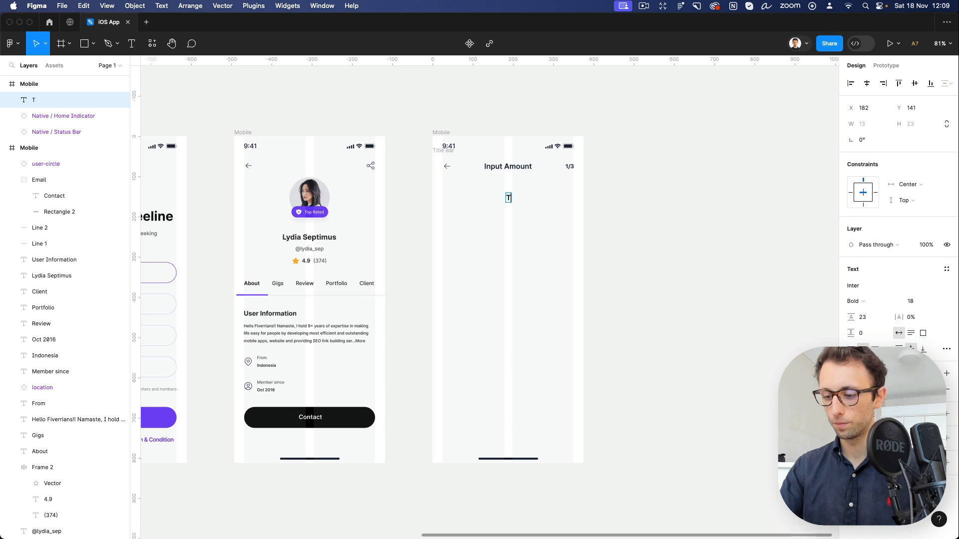
pyautogui.write('op up A')
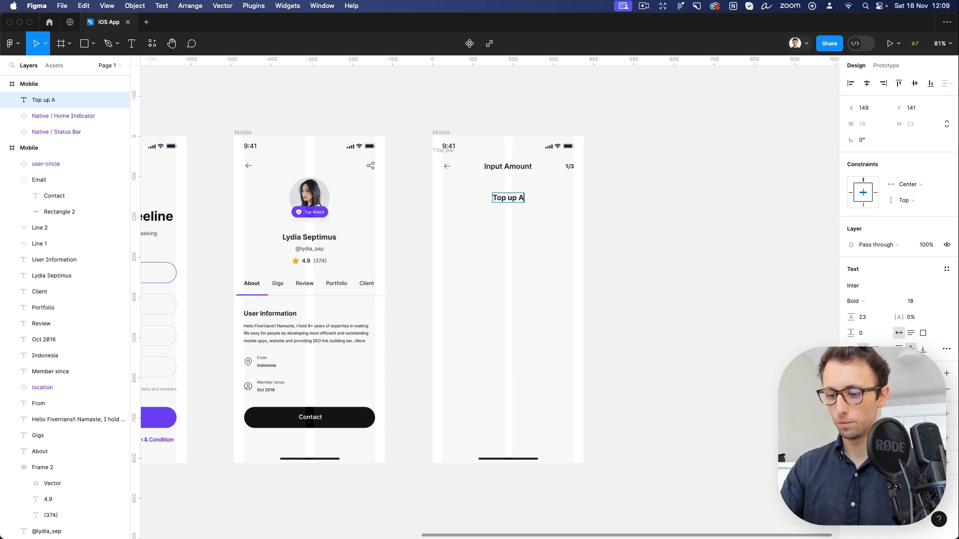
pyautogui.write('mount')
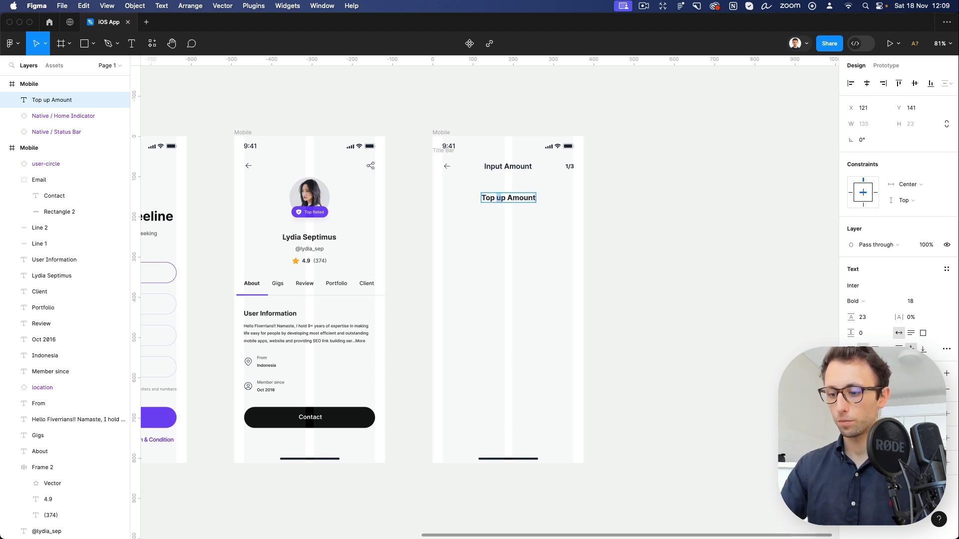
pyautogui.write('U')
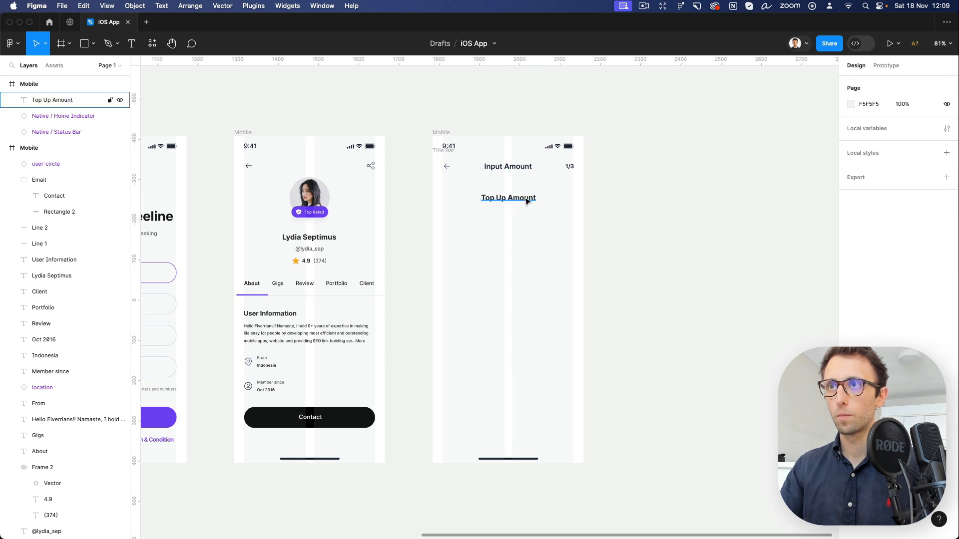
# Duplicate the "Top Up Amount" label directly below at Y 198 and change the copy's text to "$500.00".
pyautogui.moveTo(524, 198); pyautogui.dragTo(523, 224)
pyautogui.scroll(1, 521, 223)
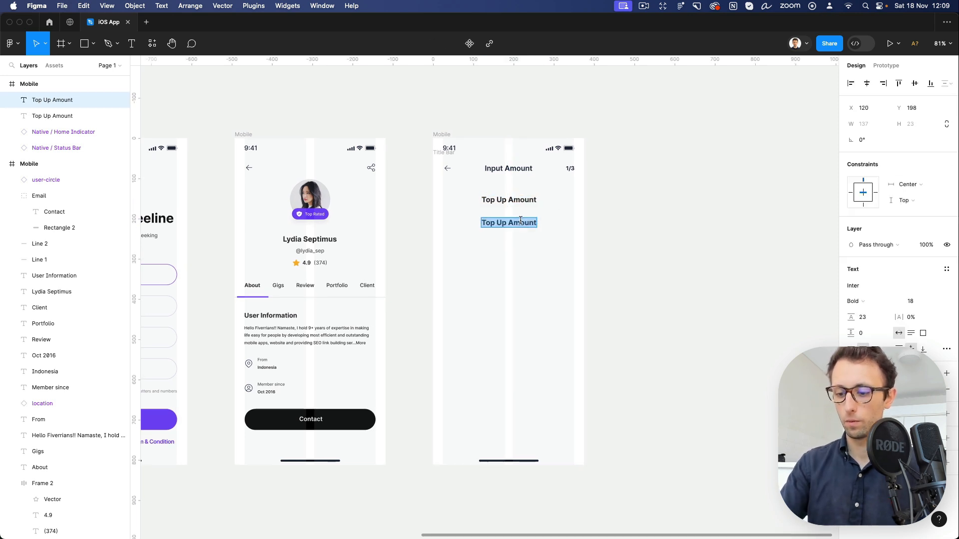
pyautogui.write('$500')
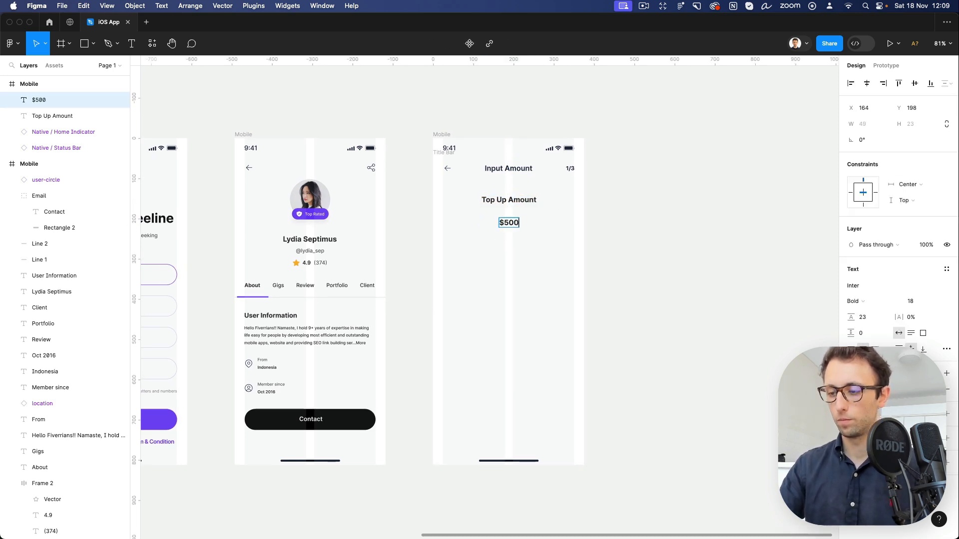
pyautogui.write('.00')
pyautogui.press('Escape')
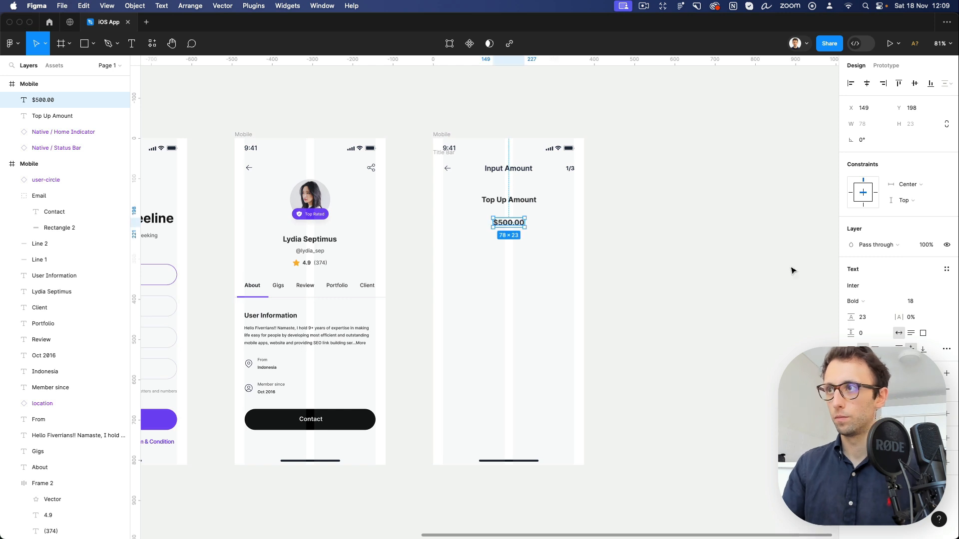
# Enlarge the "$500.00" text to font size 39.
pyautogui.click(911, 301)
pyautogui.hotkey('shift', 'Up')
pyautogui.hotkey('shift', 'Up')
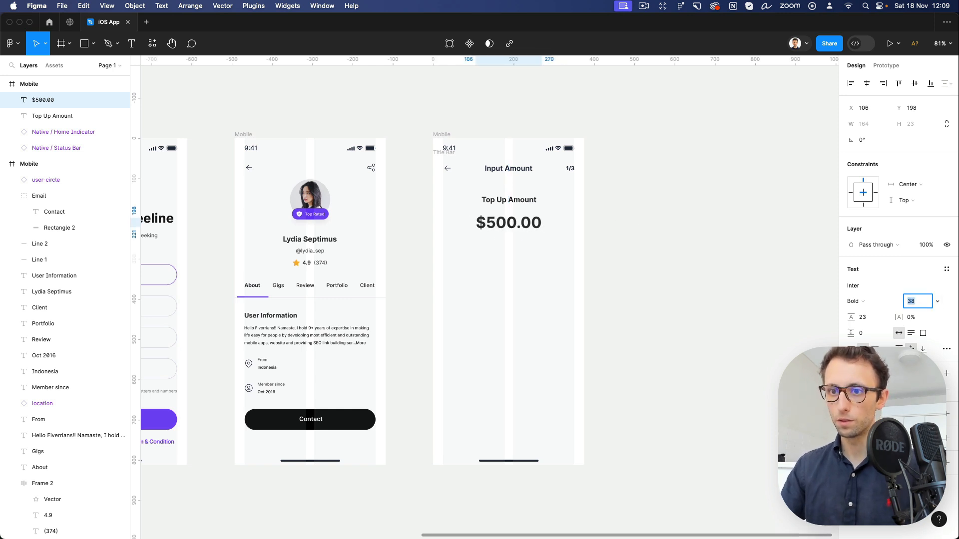
pyautogui.press('Up')
pyautogui.press('Up')
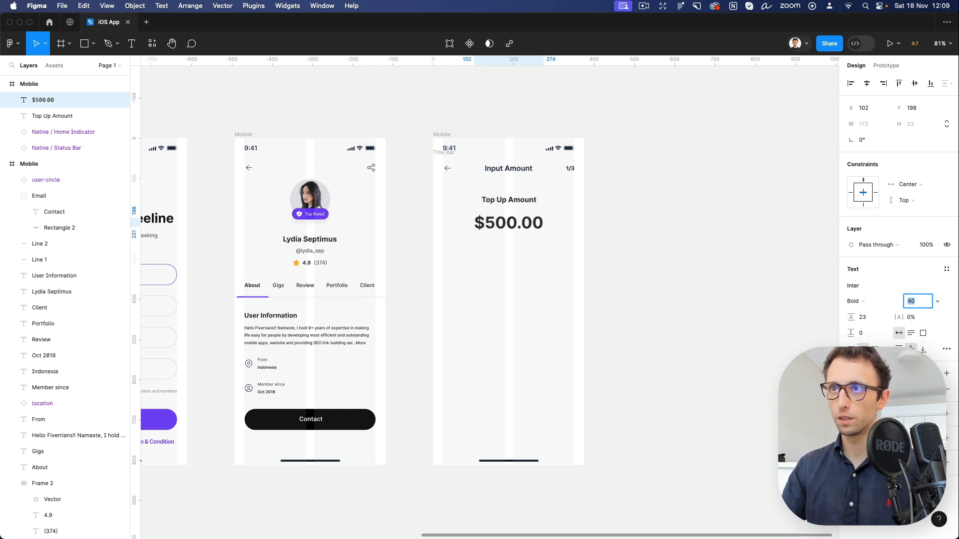
pyautogui.press('Down')
# Set the "Top Up Amount" label's weight to Semi Bold and nudge it slightly down towards the amount.
pyautogui.click(509, 199)
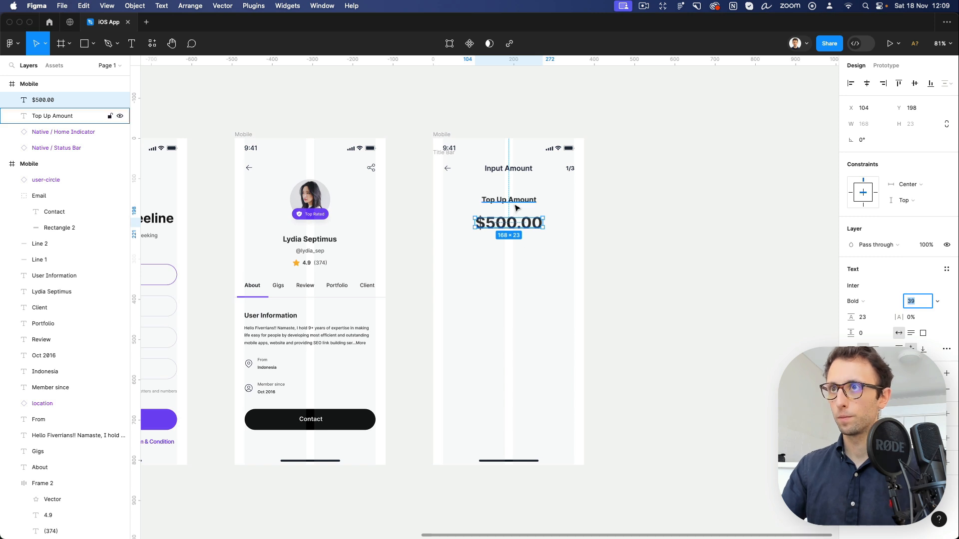
pyautogui.click(860, 301)
pyautogui.click(871, 299)
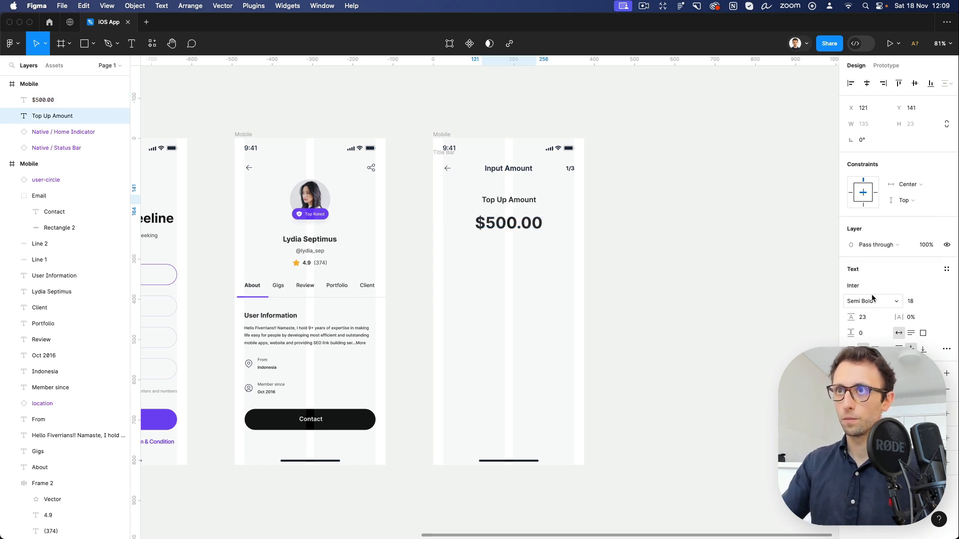
pyautogui.click(604, 240)
pyautogui.click(515, 203)
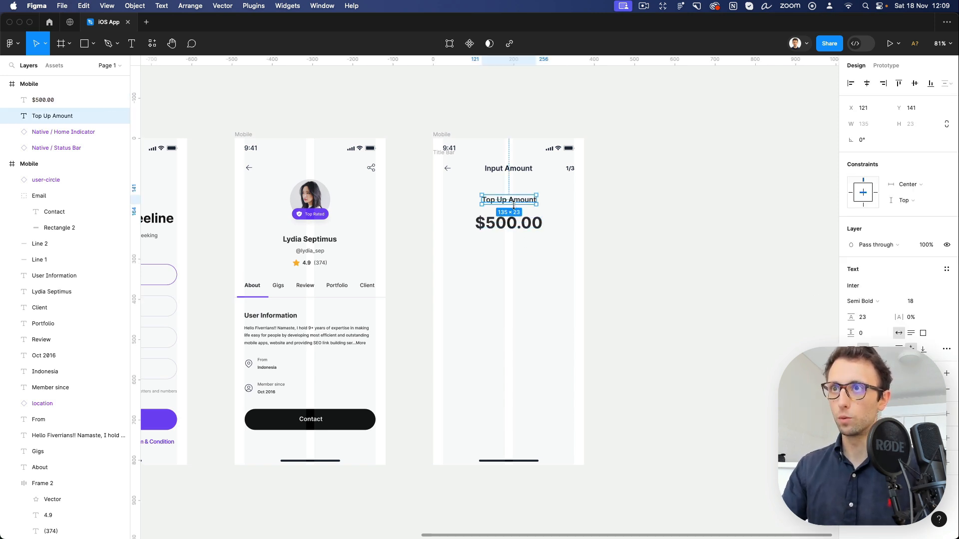
pyautogui.press('Down')
pyautogui.press('Down')
pyautogui.press('Down')
# Set the "$500.00" text's font size to 41.
pyautogui.click(520, 236)
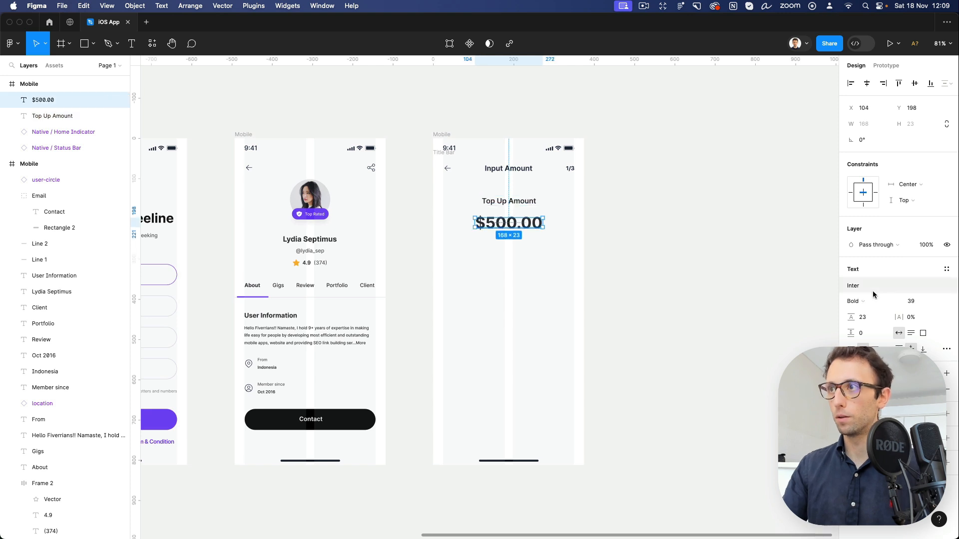
pyautogui.click(915, 302)
pyautogui.press('Up')
pyautogui.press('Up')
pyautogui.press('Up')
pyautogui.press('Up')
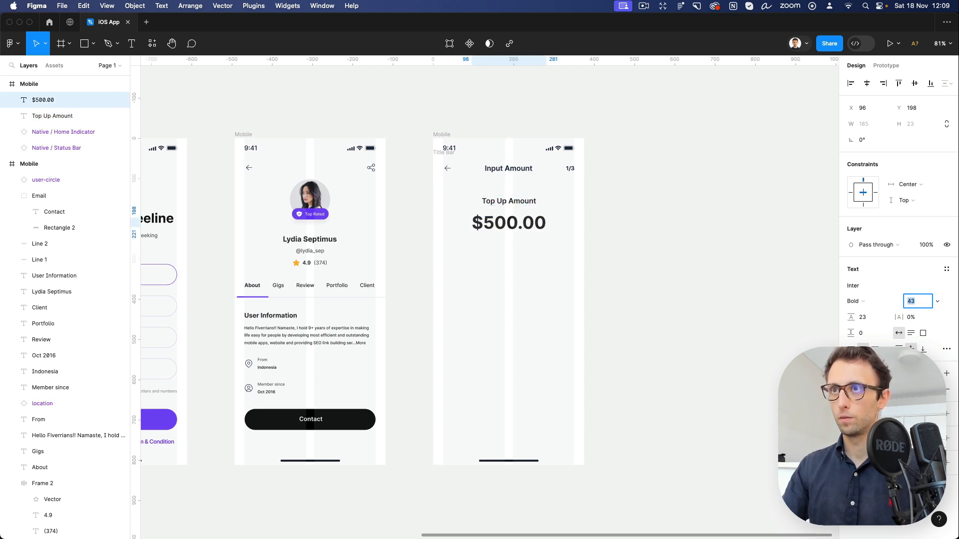
pyautogui.press('Down')
pyautogui.press('Down')
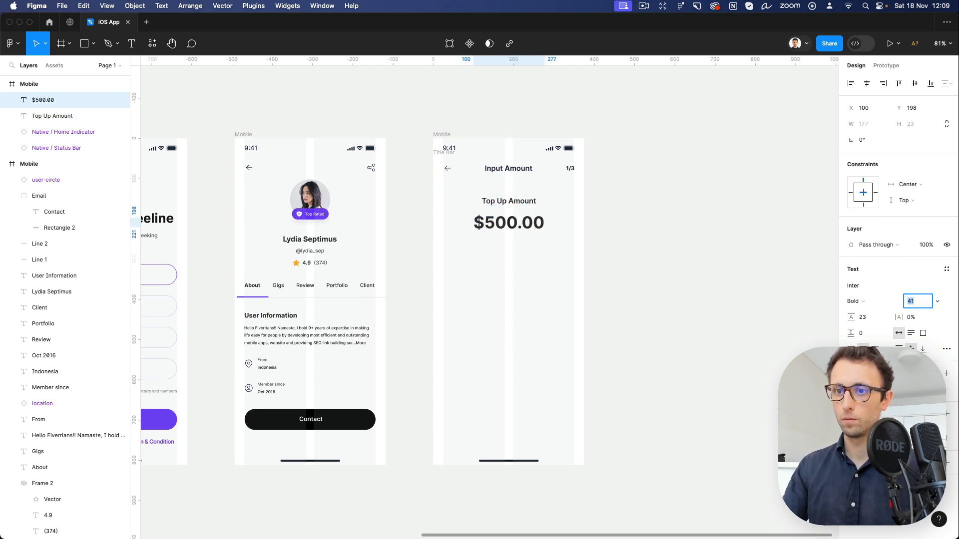
pyautogui.click(742, 268)
# Duplicate the "Top Up Amount" label below and left of the large amount at Y 286, and change its text to "$100".
pyautogui.scroll(5, 529, 242)
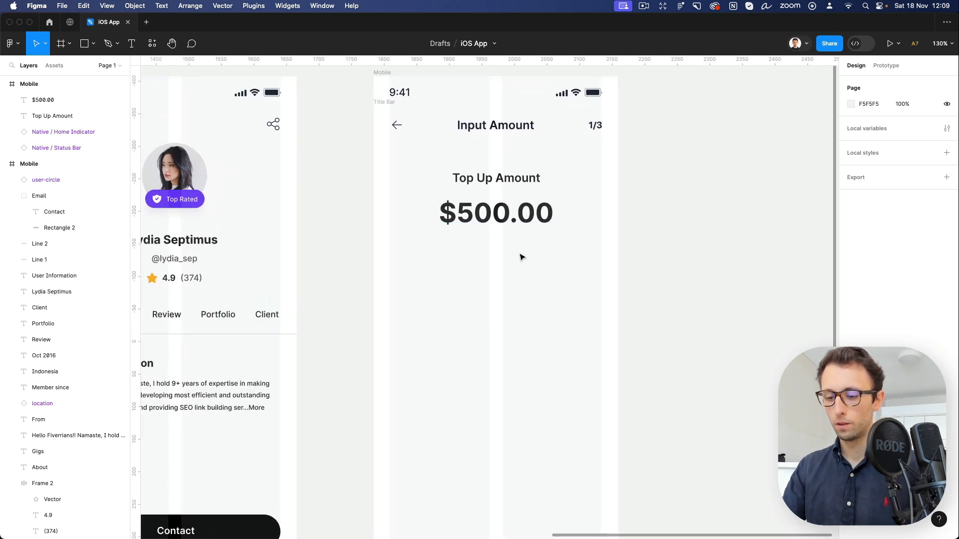
pyautogui.click(512, 179)
pyautogui.moveTo(513, 180); pyautogui.dragTo(460, 272)
pyautogui.write('$100')
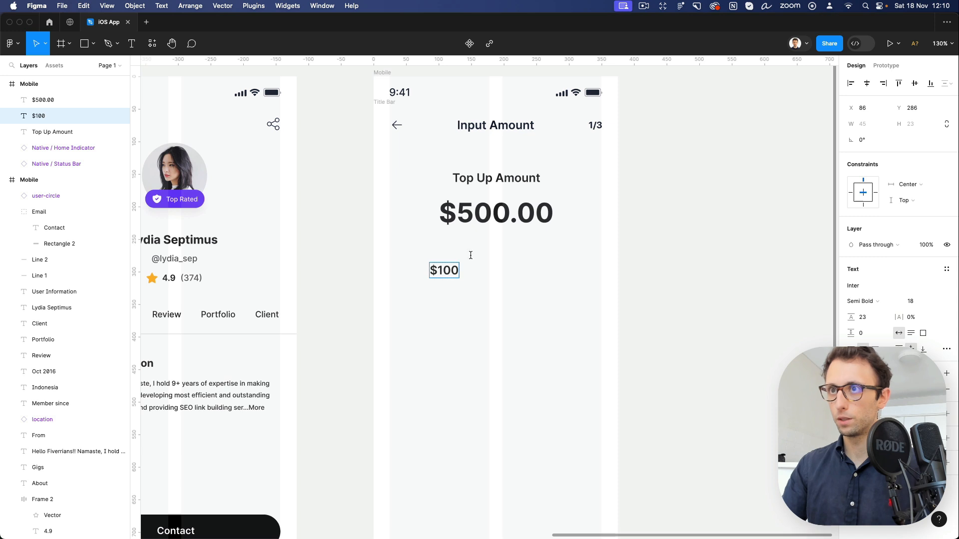
pyautogui.press('Escape')
# Set the "$100" text's font size to 15.
pyautogui.click(918, 301)
pyautogui.write('15')
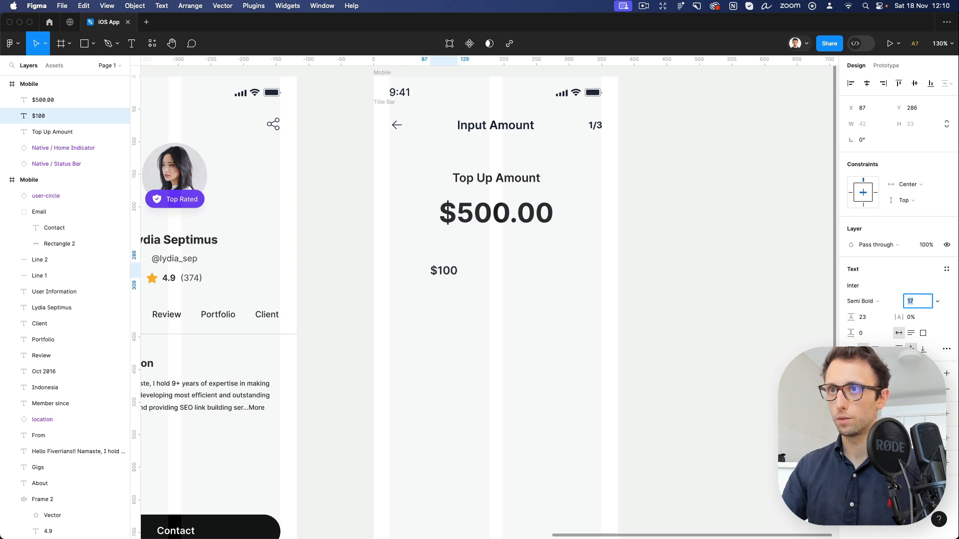
pyautogui.press('Return')
pyautogui.click(501, 272)
# Wrap the "$100" text in an auto layout frame and give the frame a light grey E2E2E2 stroke.
pyautogui.click(444, 270)
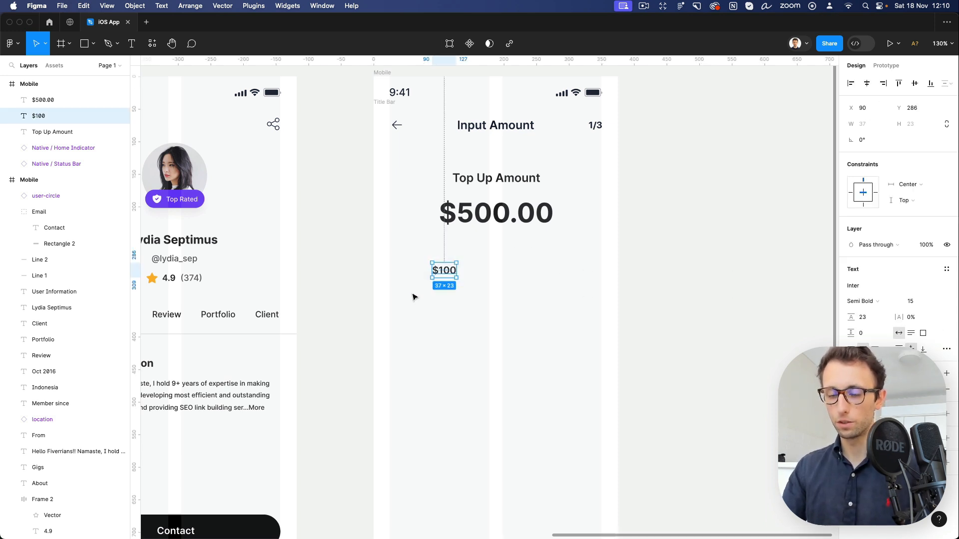
pyautogui.hotkey('shift', 'a')
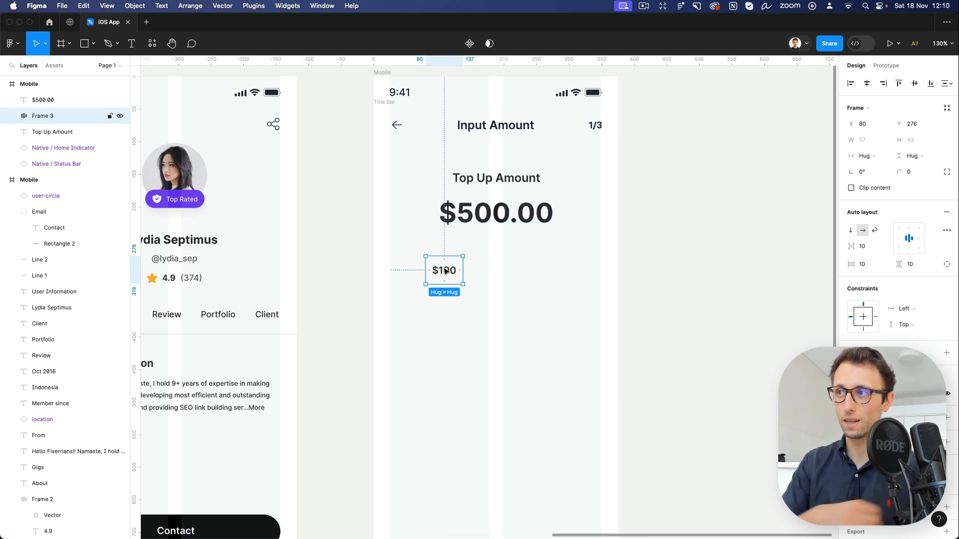
pyautogui.click(946, 442)
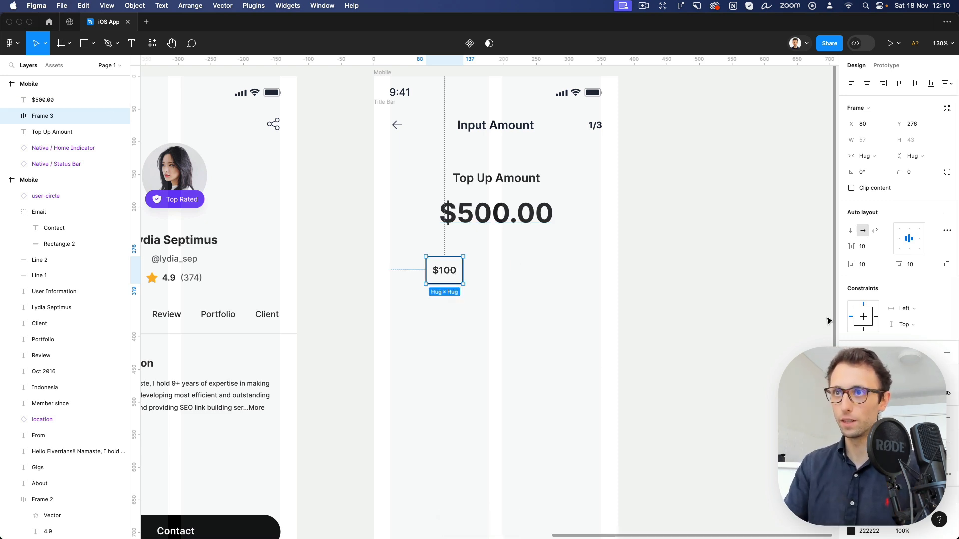
pyautogui.scroll(-1, 853, 439)
pyautogui.click(851, 446)
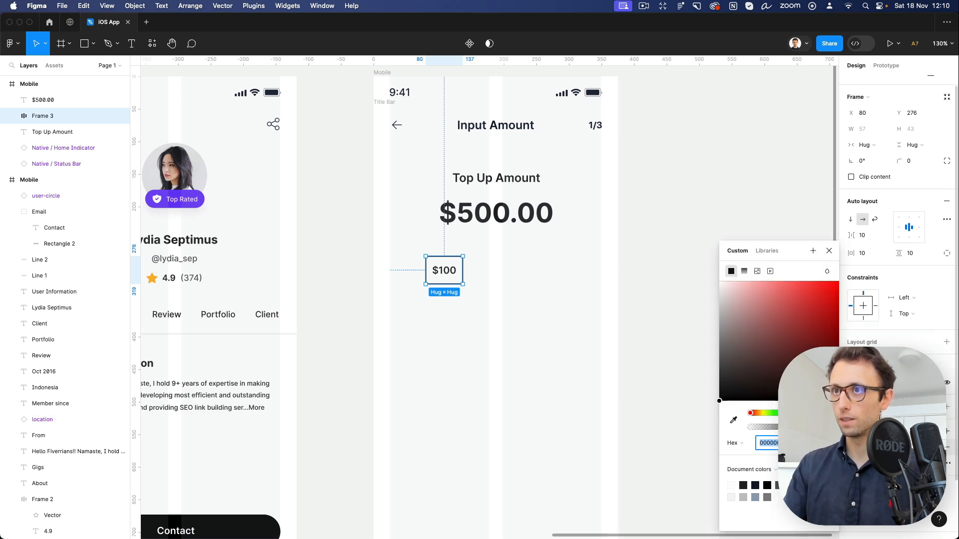
pyautogui.moveTo(744, 298); pyautogui.dragTo(707, 304)
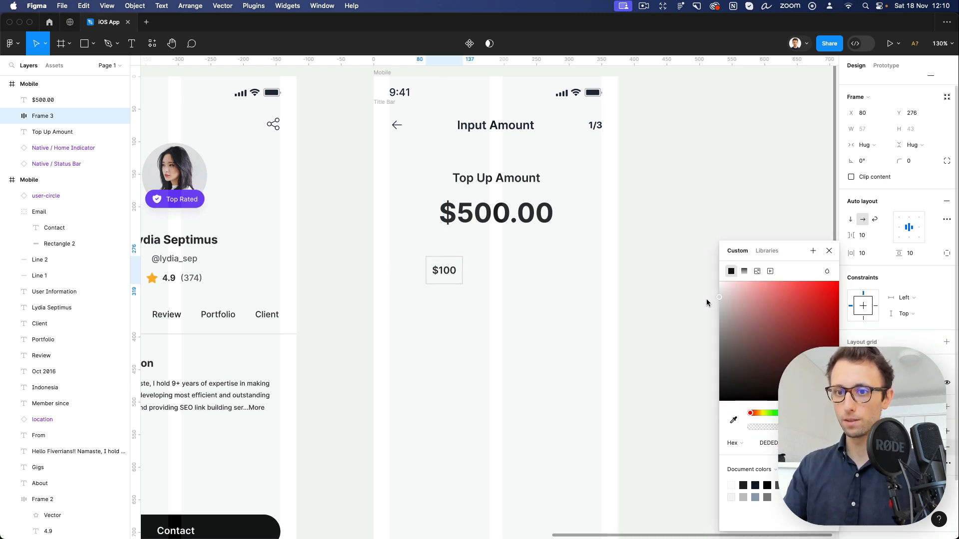
# Round the "$100" frame's corners to a radius of 75 and set its horizontal padding to 21.
pyautogui.click(910, 161)
pyautogui.write('75')
pyautogui.press('Return')
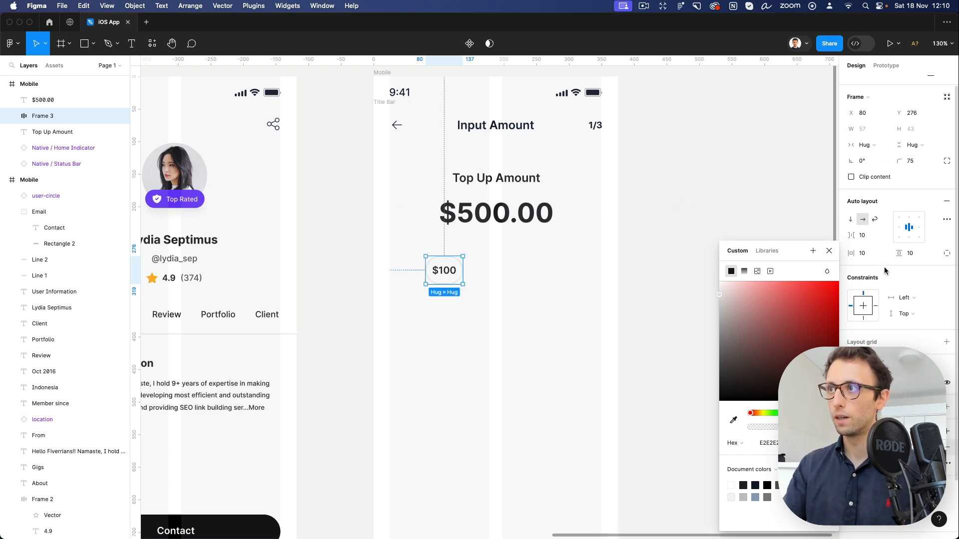
pyautogui.moveTo(859, 253); pyautogui.dragTo(864, 253)
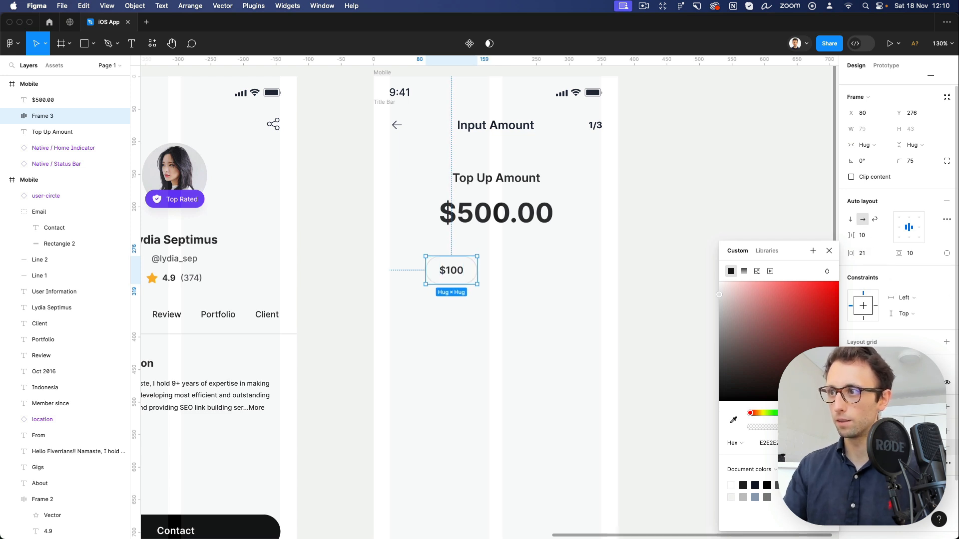
pyautogui.click(659, 327)
# Reduce the "$100" text inside the pill to font size 13.
pyautogui.doubleClick(451, 270)
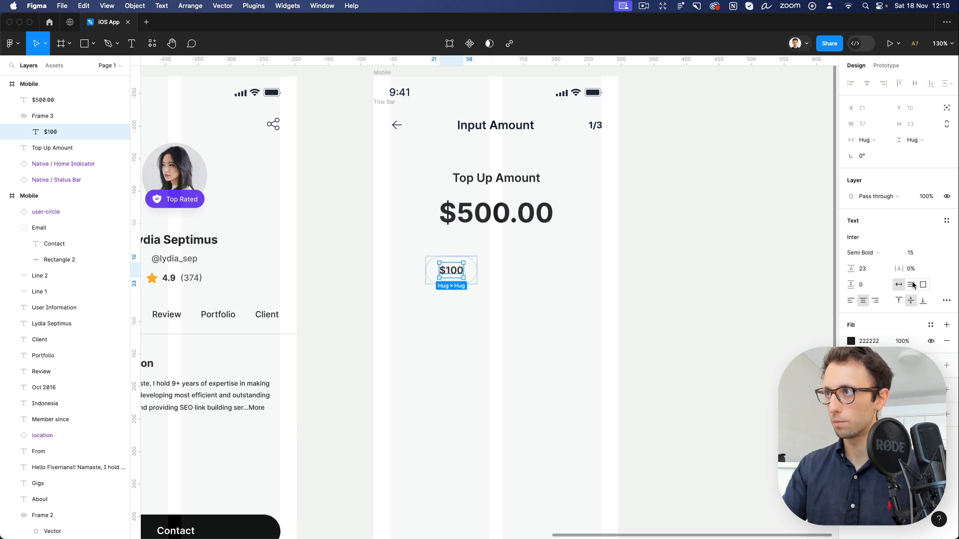
pyautogui.click(916, 253)
pyautogui.press('Down')
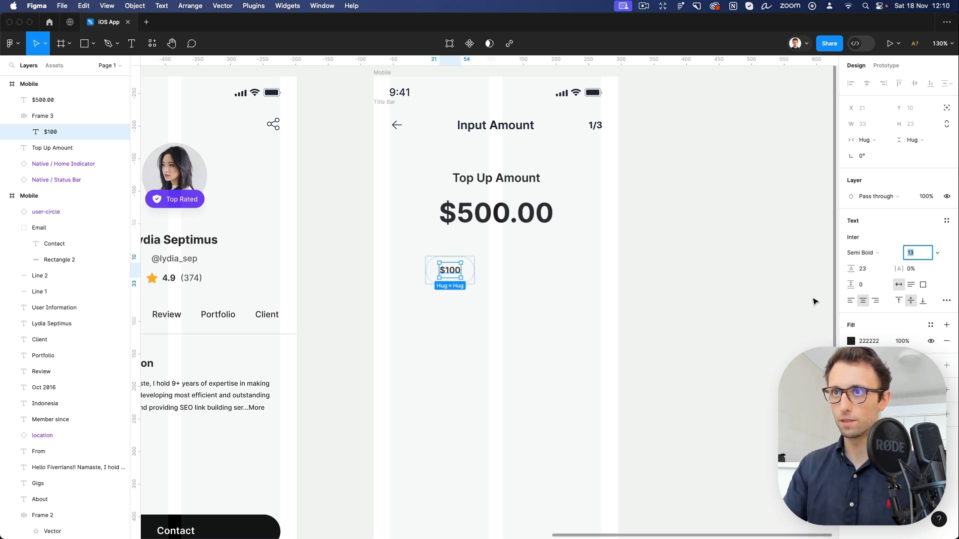
# Align the "$100" pill with the layout grid's left margin and duplicate it into an evenly spaced row of four.
pyautogui.click(501, 268)
pyautogui.moveTo(455, 270)
pyautogui.mouseDown()
pyautogui.moveTo(418, 270)
pyautogui.moveTo(473, 269)
pyautogui.mouseUp()
pyautogui.press('super+d')
pyautogui.press('super+d')
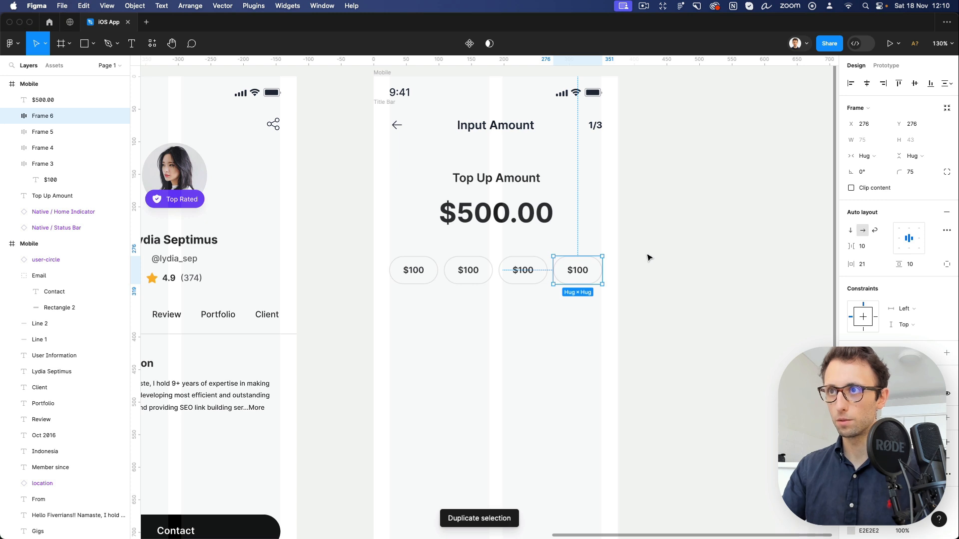
# Select the four "$100" pills and widen the gaps between them to 14.
pyautogui.moveTo(647, 257); pyautogui.dragTo(428, 289)
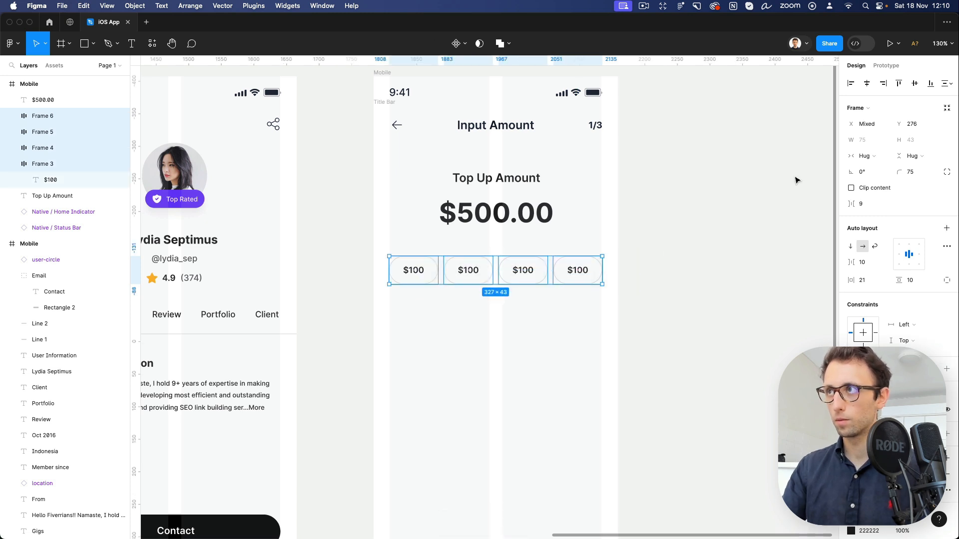
pyautogui.scroll(5, 544, 264)
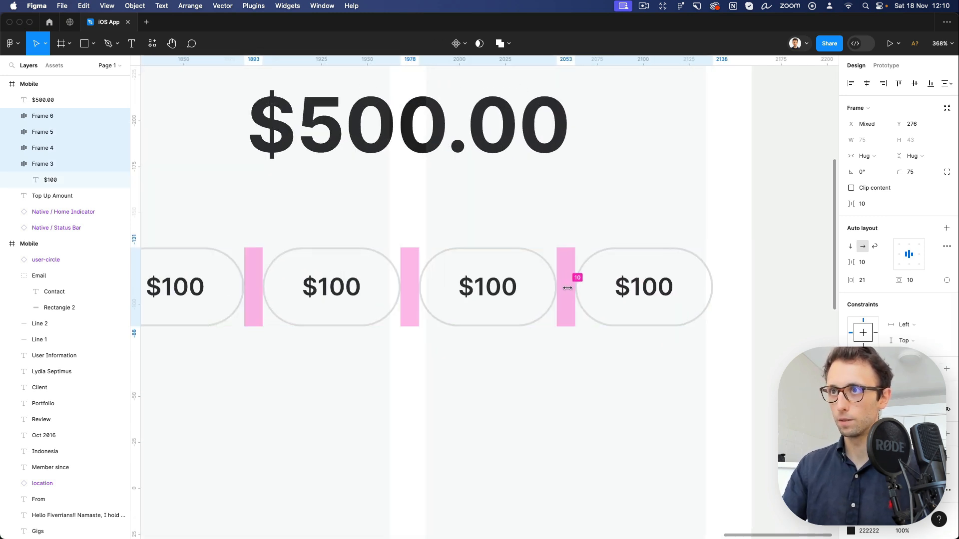
pyautogui.moveTo(567, 288); pyautogui.dragTo(576, 288)
pyautogui.scroll(-5, 549, 295)
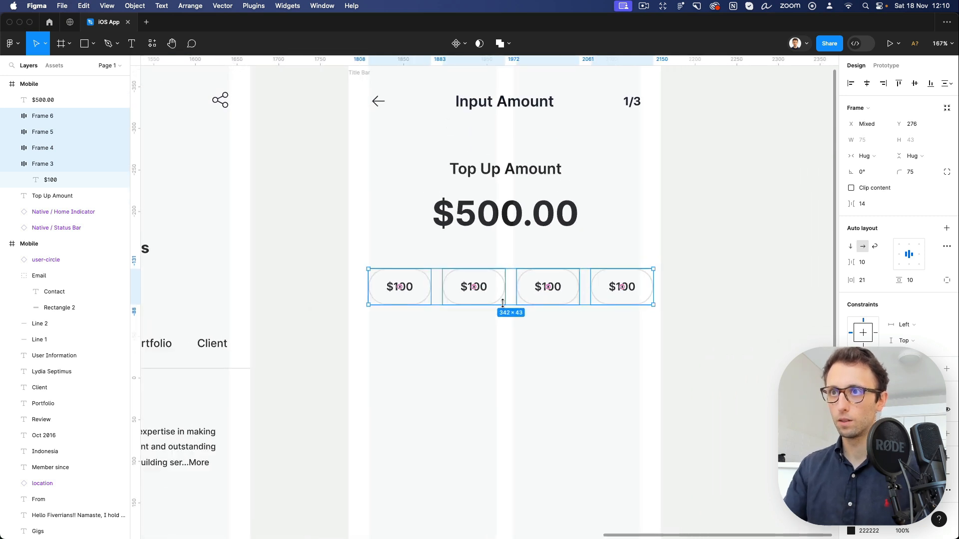
# Change the second, third and fourth pill labels to "$300", "$500" and "$1.000".
pyautogui.doubleClick(484, 289)
pyautogui.press('Left')
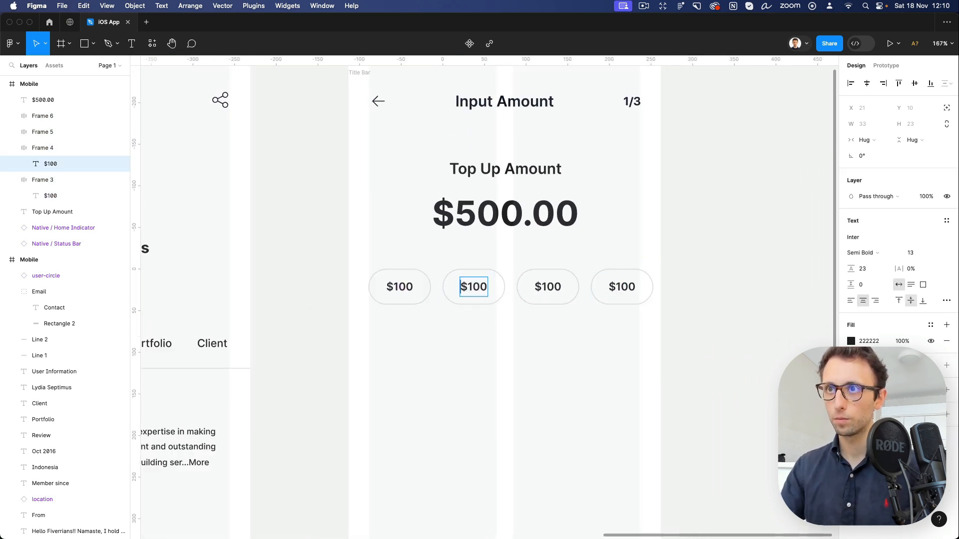
pyautogui.write('3')
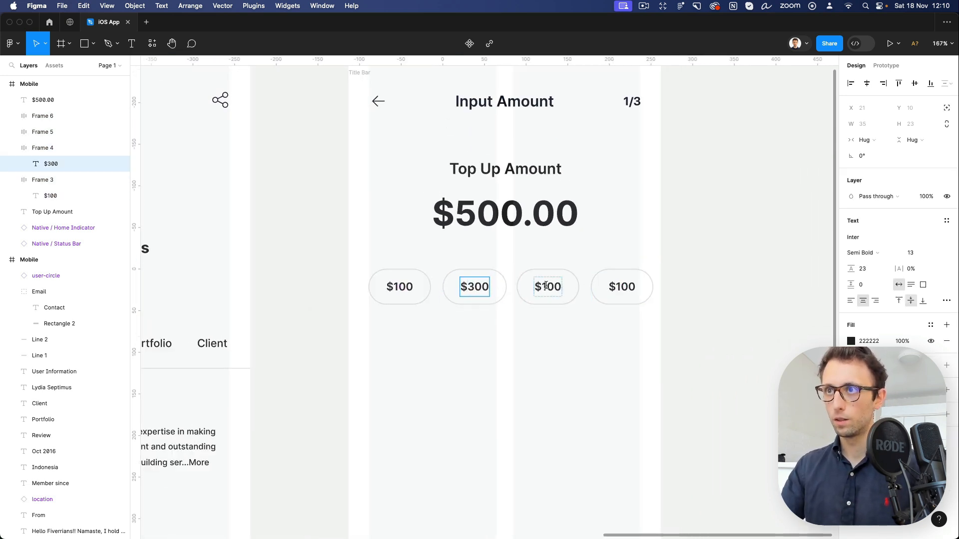
pyautogui.doubleClick(546, 286)
pyautogui.moveTo(546, 285); pyautogui.dragTo(544, 286)
pyautogui.write('5')
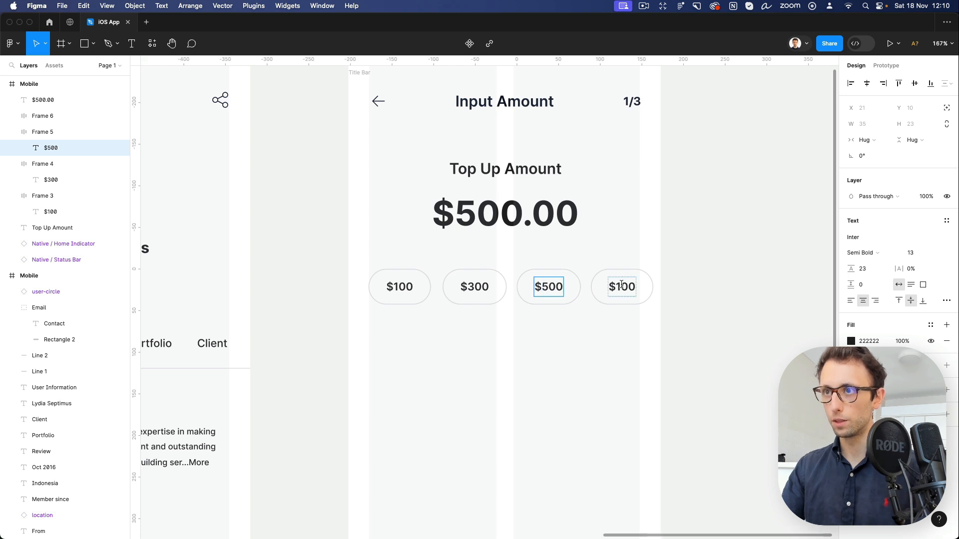
pyautogui.doubleClick(621, 284)
pyautogui.write('.0')
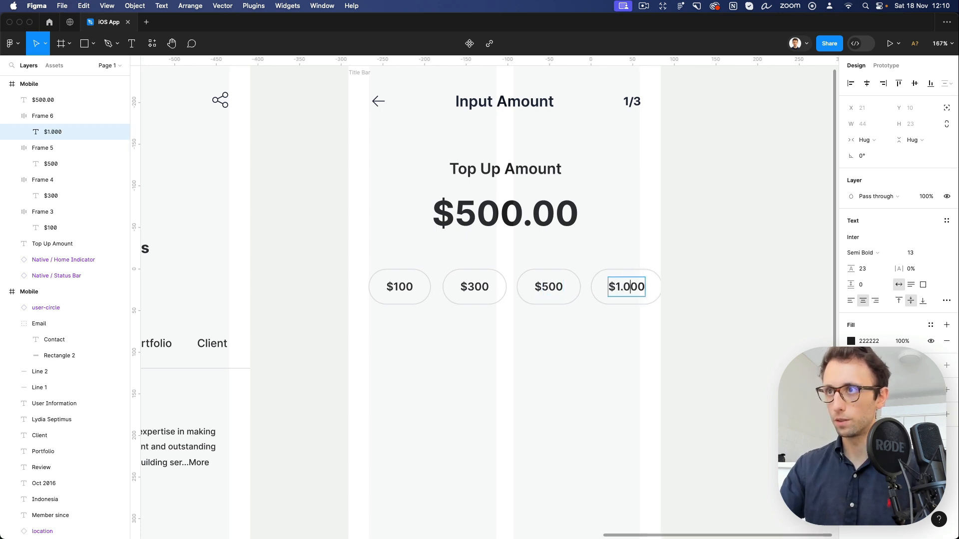
pyautogui.click(730, 293)
pyautogui.scroll(-3, 712, 322)
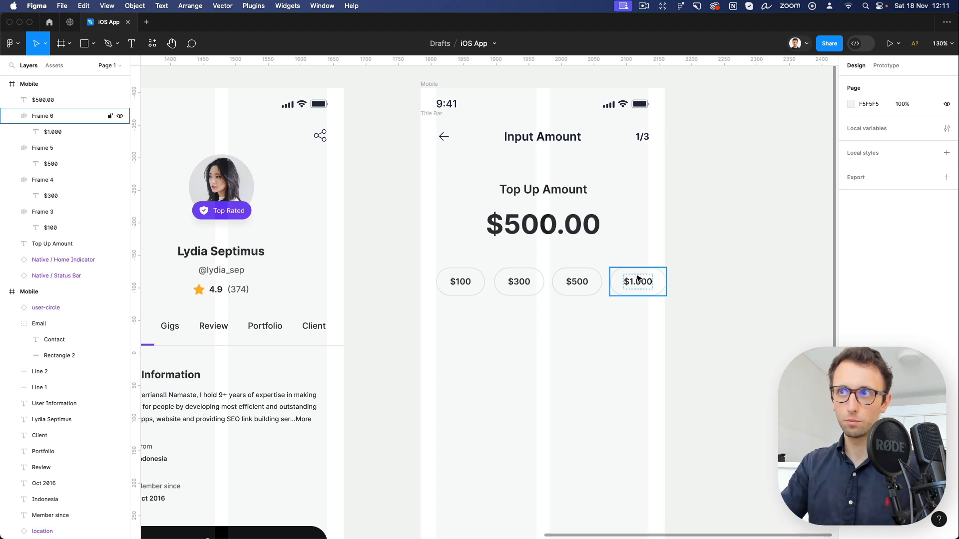
pyautogui.hscroll(2, 644, 315)
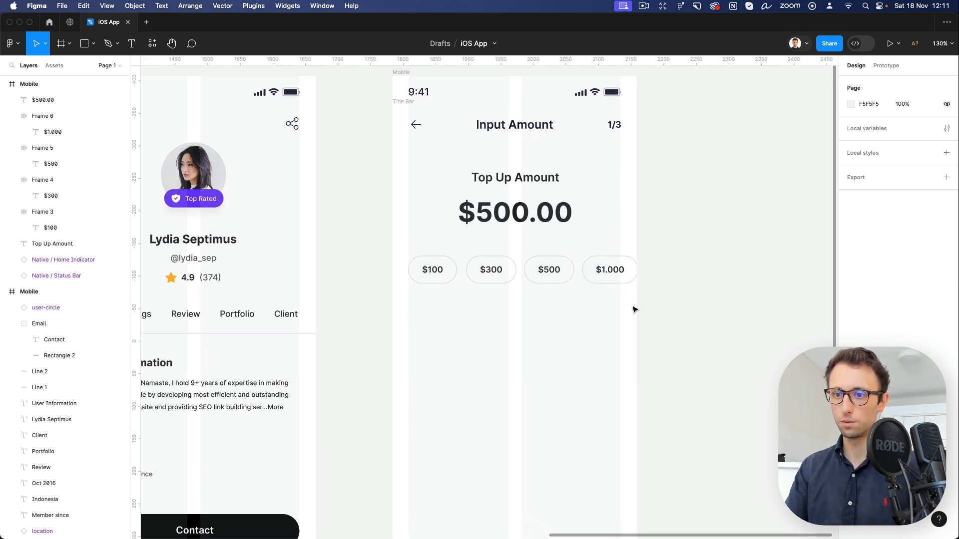
# Copy the "Top Up Amount" text below the pills, change it to "1" and place it at about X 90, Y 406.
pyautogui.scroll(-3, 633, 309)
pyautogui.keyDown('alt'); pyautogui.moveTo(549, 207); pyautogui.dragTo(504, 329); pyautogui.keyUp('alt')
pyautogui.doubleClick(502, 328)
pyautogui.write('2')
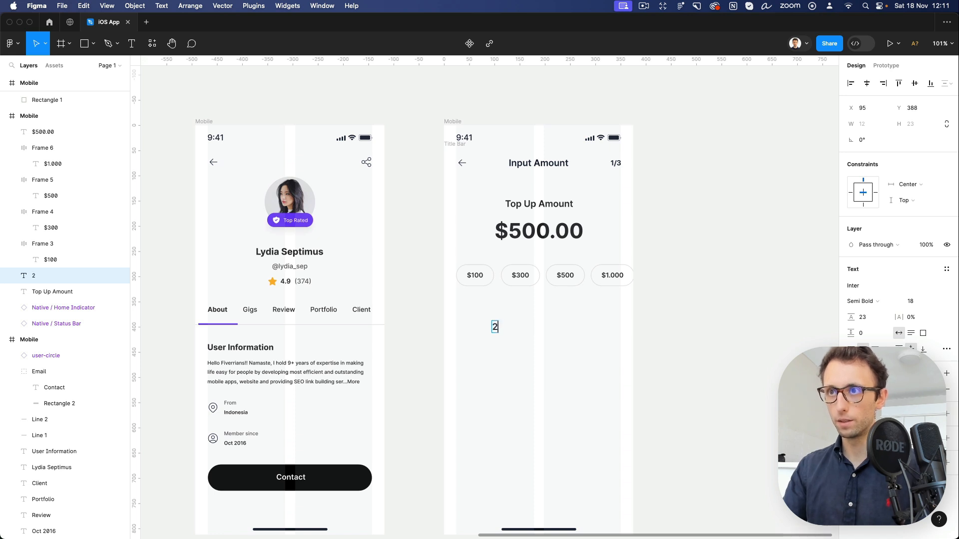
pyautogui.press('Escape')
pyautogui.moveTo(498, 326)
pyautogui.mouseDown()
pyautogui.moveTo(473, 332)
pyautogui.moveTo(492, 343)
pyautogui.mouseUp()
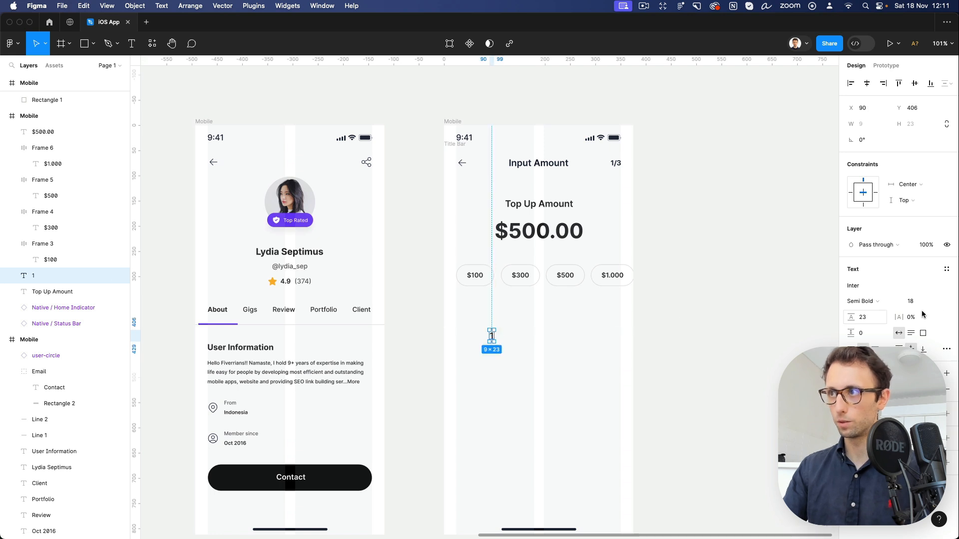
# Set the "1" text to font size 25 and Bold weight.
pyautogui.click(922, 303)
pyautogui.write('22')
pyautogui.press('Return')
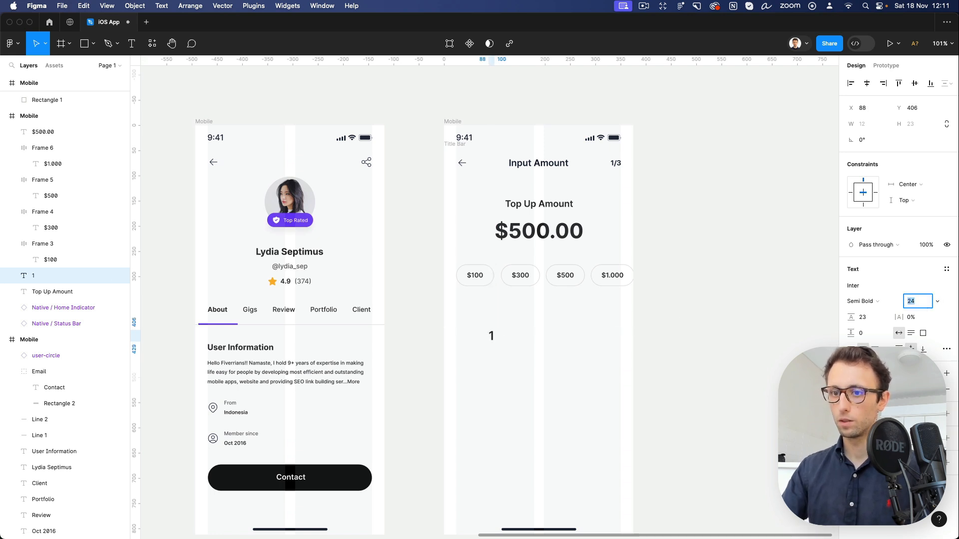
pyautogui.click(874, 302)
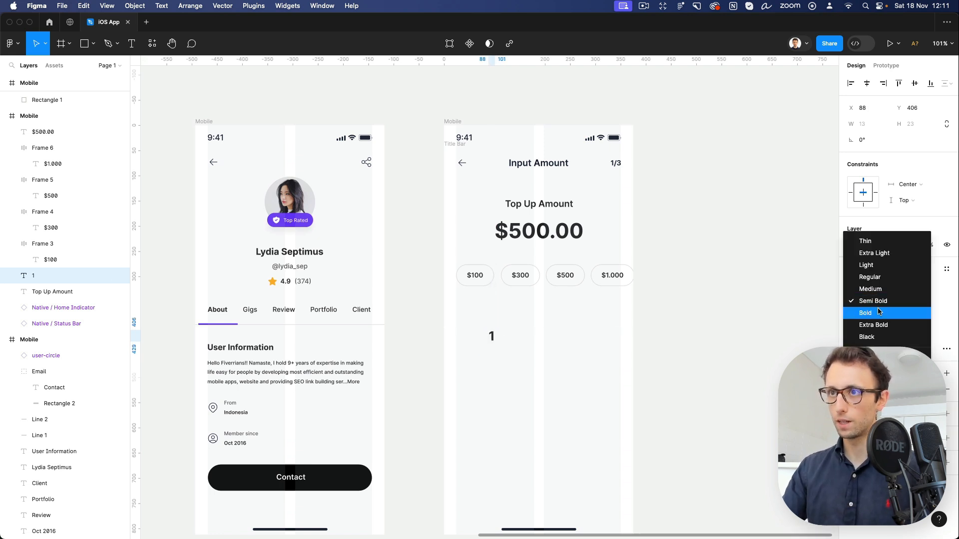
pyautogui.click(871, 320)
# Duplicate the "1" into an evenly spaced row of three and change the copies to "2" and "3".
pyautogui.moveTo(496, 341); pyautogui.dragTo(544, 339)
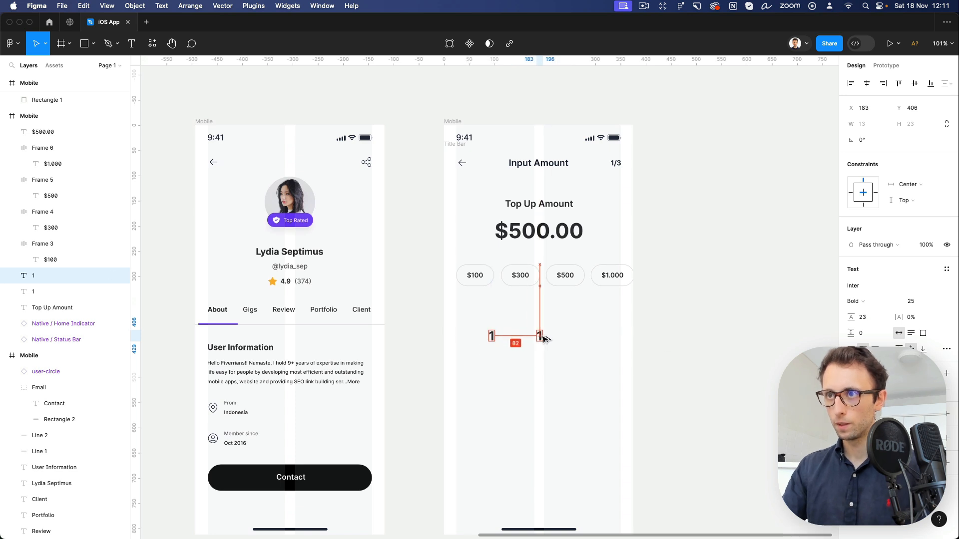
pyautogui.press('super+d')
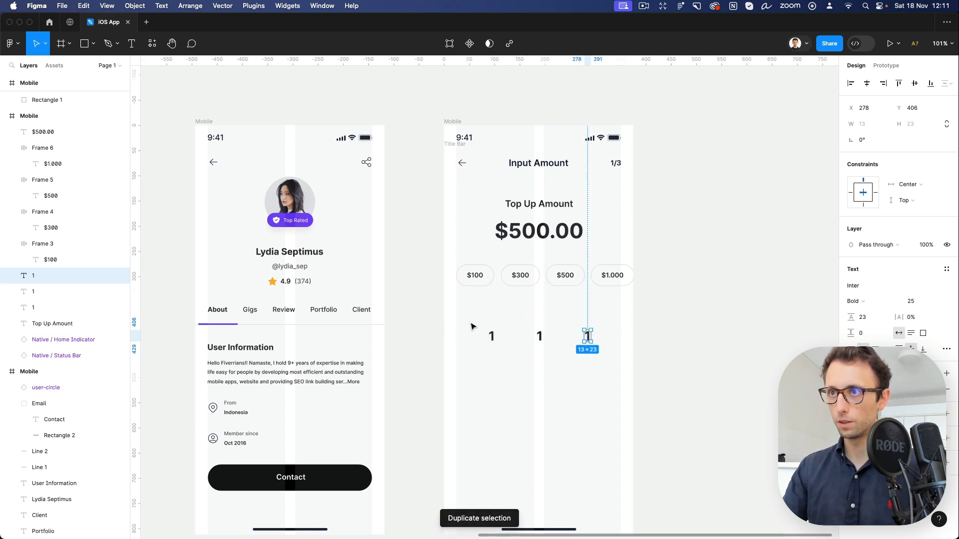
pyautogui.doubleClick(539, 336)
pyautogui.write('2')
pyautogui.doubleClick(587, 336)
pyautogui.write('3')
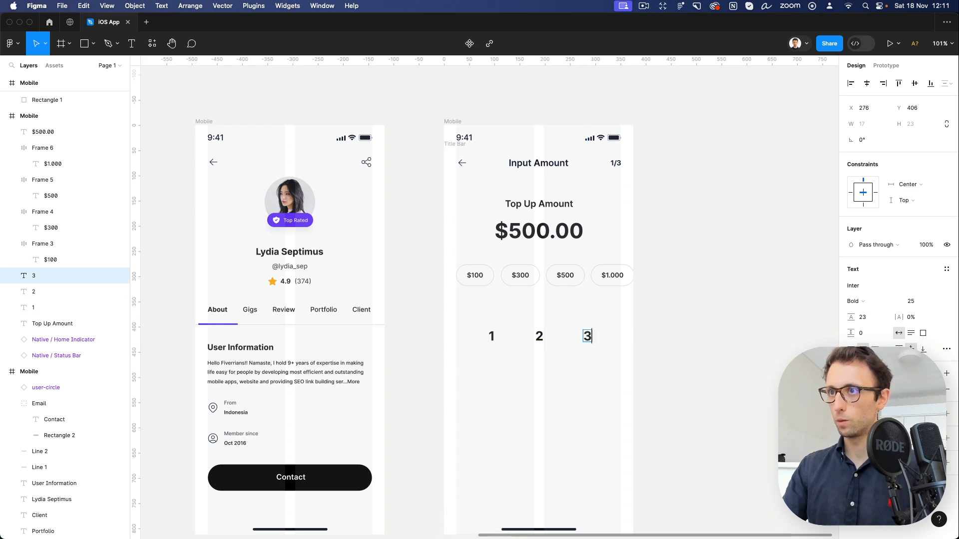
# Spread the 1, 2 and 3 digits to a spacing of 97 and move the row up to Y 398.
pyautogui.moveTo(633, 310); pyautogui.dragTo(453, 364)
pyautogui.scroll(10, 563, 338)
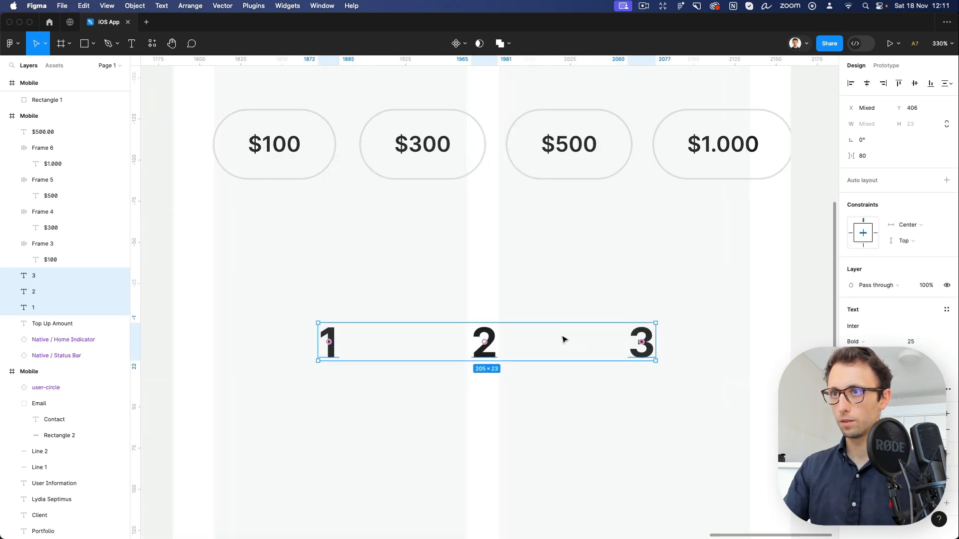
pyautogui.scroll(3, 563, 343)
pyautogui.moveTo(567, 344); pyautogui.dragTo(688, 342)
pyautogui.scroll(-10, 671, 344)
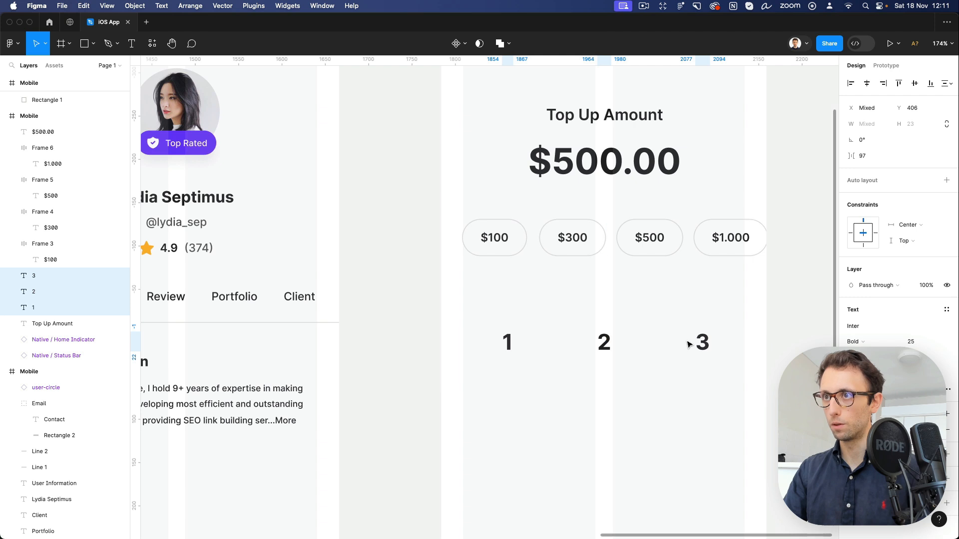
pyautogui.scroll(-3, 688, 348)
pyautogui.hscroll(2, 666, 328)
pyautogui.scroll(-2, 649, 315)
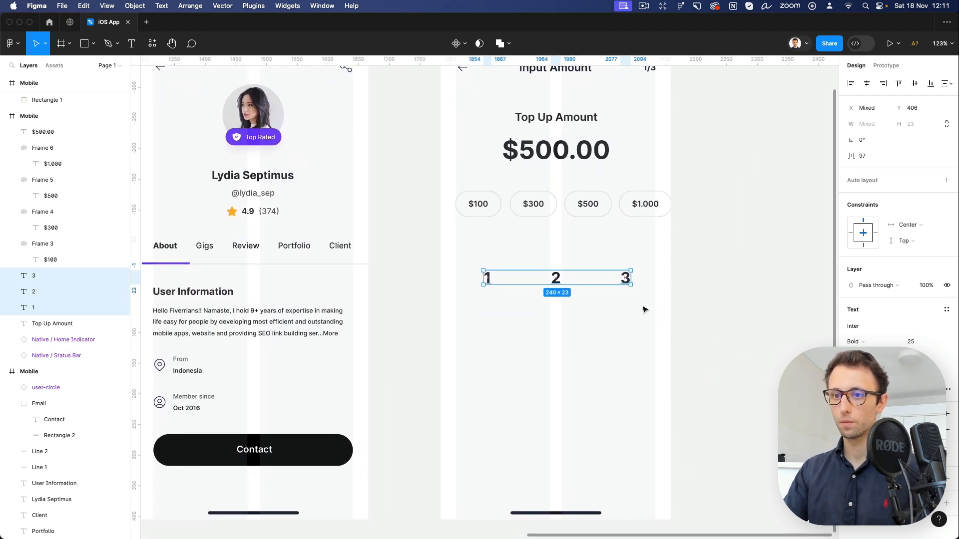
pyautogui.hotkey('shift', 'Up')
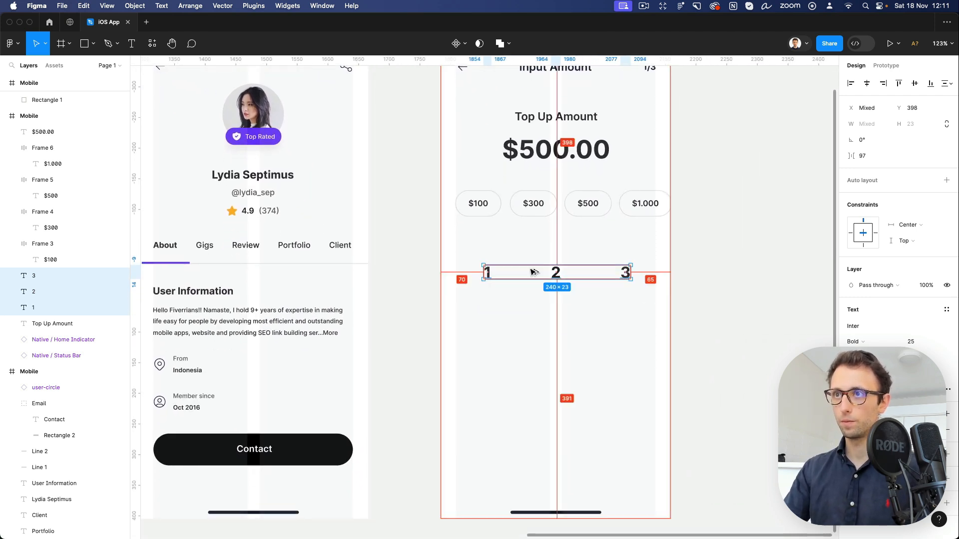
# Group the 1-2-3 row and duplicate it downward into three evenly spaced rows.
pyautogui.moveTo(558, 273); pyautogui.dragTo(557, 330)
pyautogui.press('super+z')
pyautogui.press('super+g')
pyautogui.moveTo(556, 275); pyautogui.dragTo(550, 340)
pyautogui.press('super+d')
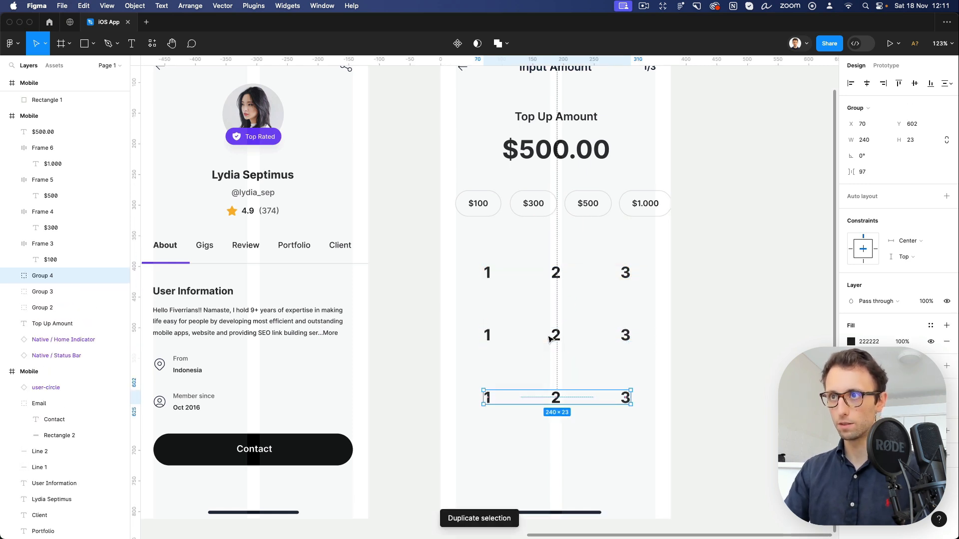
# Tighten the vertical spacing between the three digit rows to 68.
pyautogui.click(688, 311)
pyautogui.scroll(-2, 689, 310)
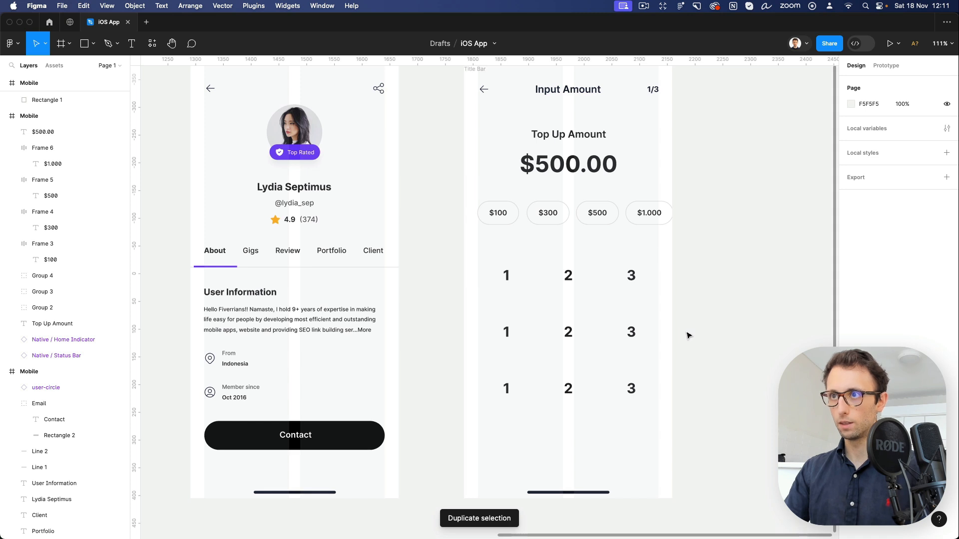
pyautogui.moveTo(654, 253); pyautogui.dragTo(501, 414)
pyautogui.moveTo(570, 302); pyautogui.dragTo(569, 301)
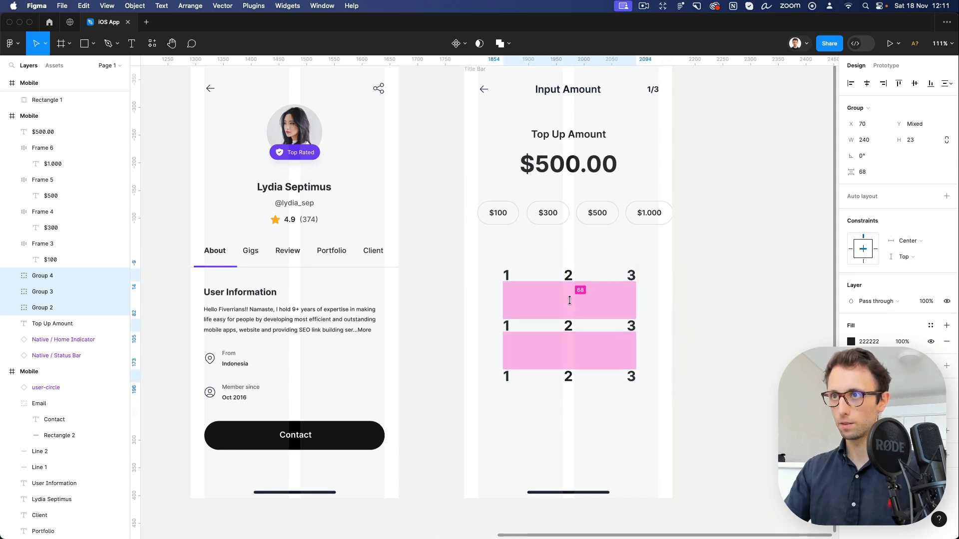
pyautogui.click(675, 306)
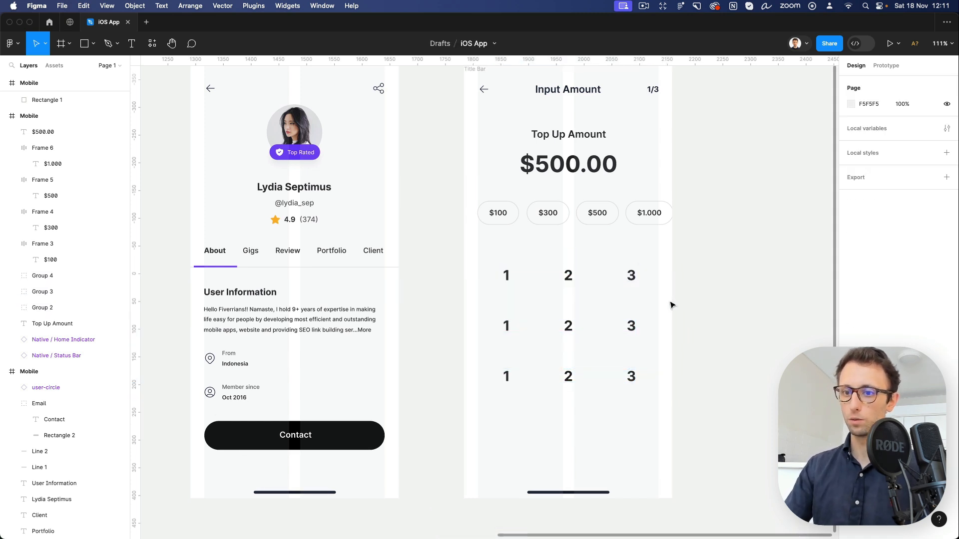
# Duplicate the lowest digit row 68 below itself and delete the "1" and "3" from the copy.
pyautogui.click(568, 375)
pyautogui.moveTo(570, 378); pyautogui.dragTo(575, 429)
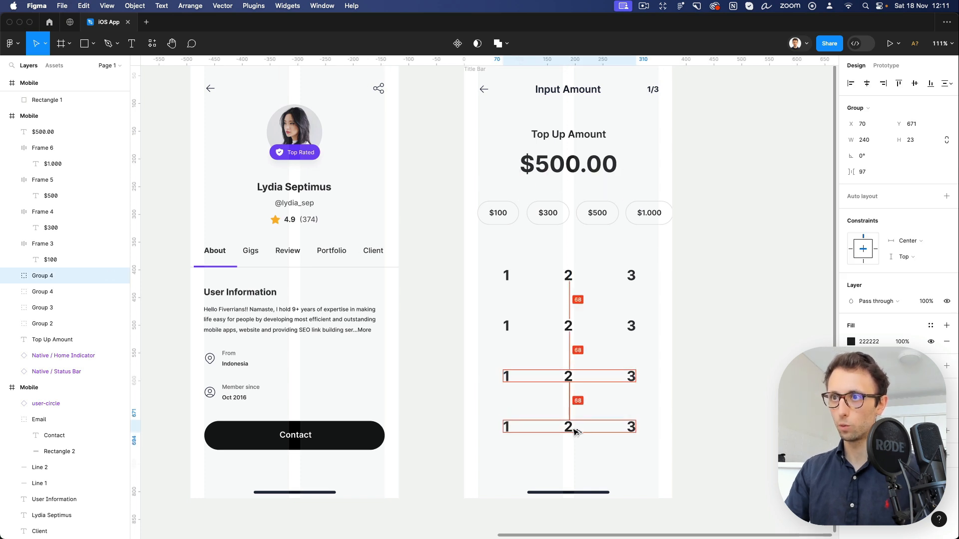
pyautogui.keyDown('super'); pyautogui.click(513, 429); pyautogui.keyUp('super')
pyautogui.keyDown('super'); pyautogui.click(508, 428); pyautogui.keyUp('super')
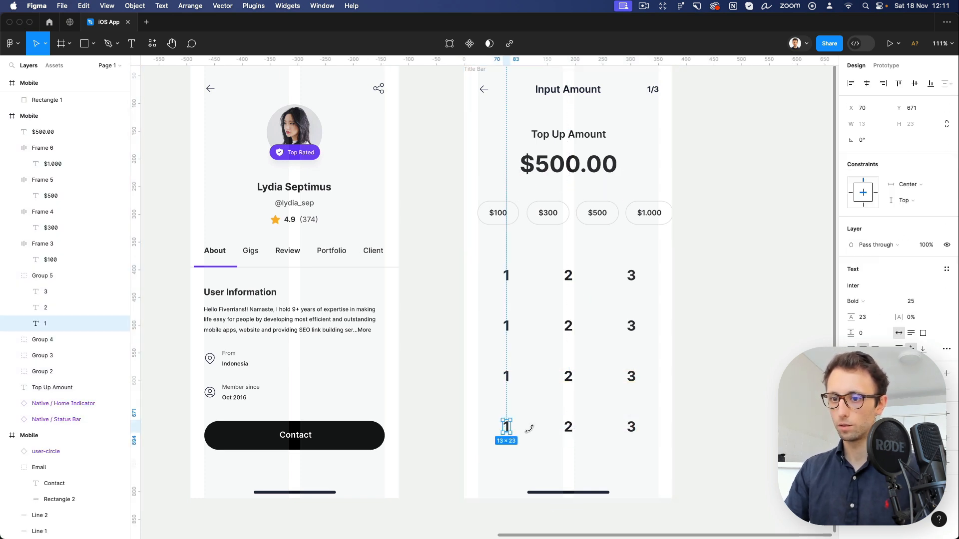
pyautogui.keyDown('shift'); pyautogui.click(632, 427); pyautogui.keyUp('shift')
pyautogui.press('Delete')
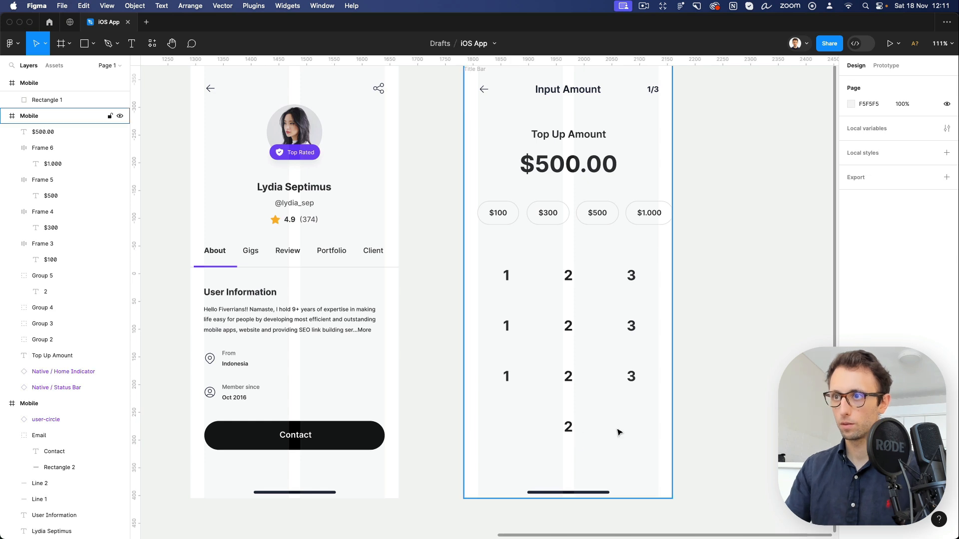
# Change the remaining "2" in the fourth keypad row to "0".
pyautogui.click(567, 429)
pyautogui.doubleClick(567, 427)
pyautogui.write('0')
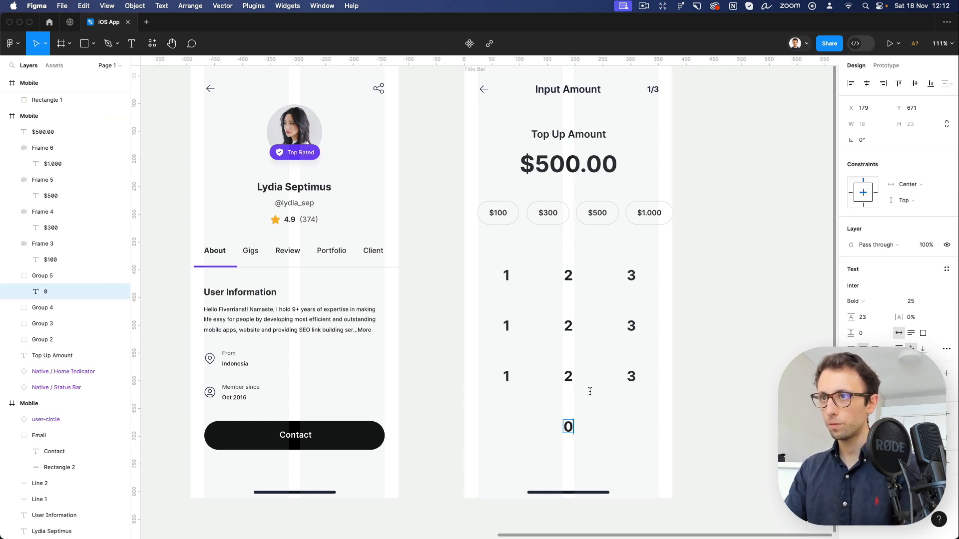
pyautogui.press('Escape')
# Change the second keypad row's digits to 4, 5 and 6.
pyautogui.click(506, 326)
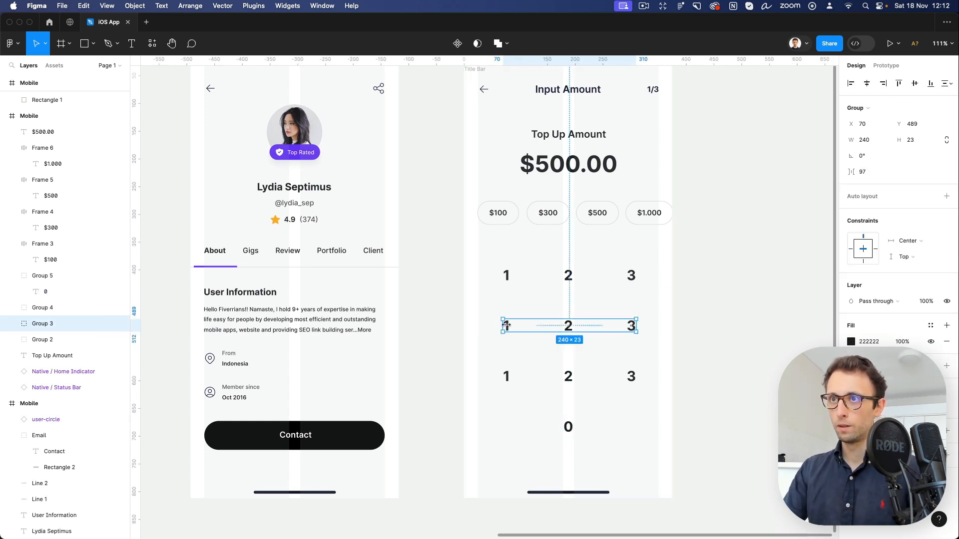
pyautogui.doubleClick(507, 325)
pyautogui.doubleClick(507, 325)
pyautogui.write('4')
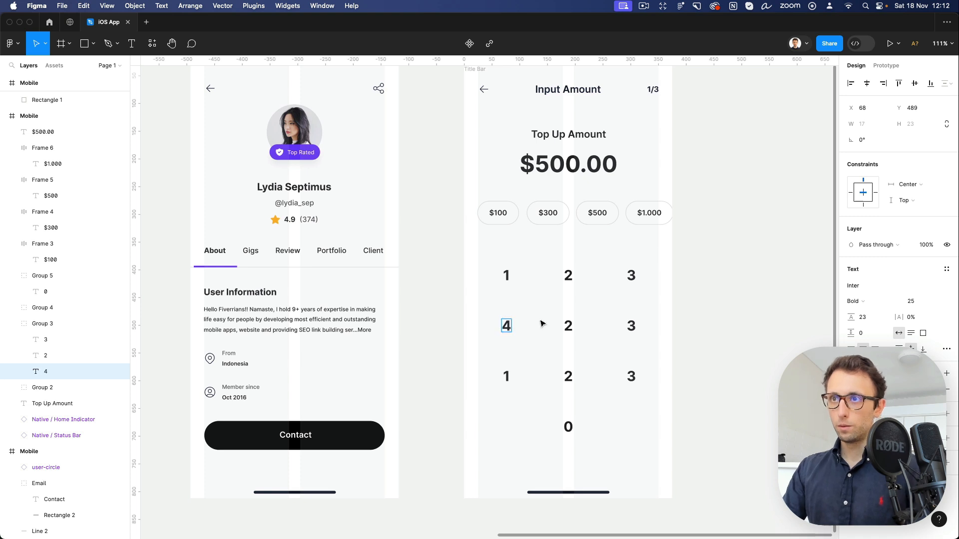
pyautogui.doubleClick(567, 325)
pyautogui.write('5')
pyautogui.doubleClick(631, 326)
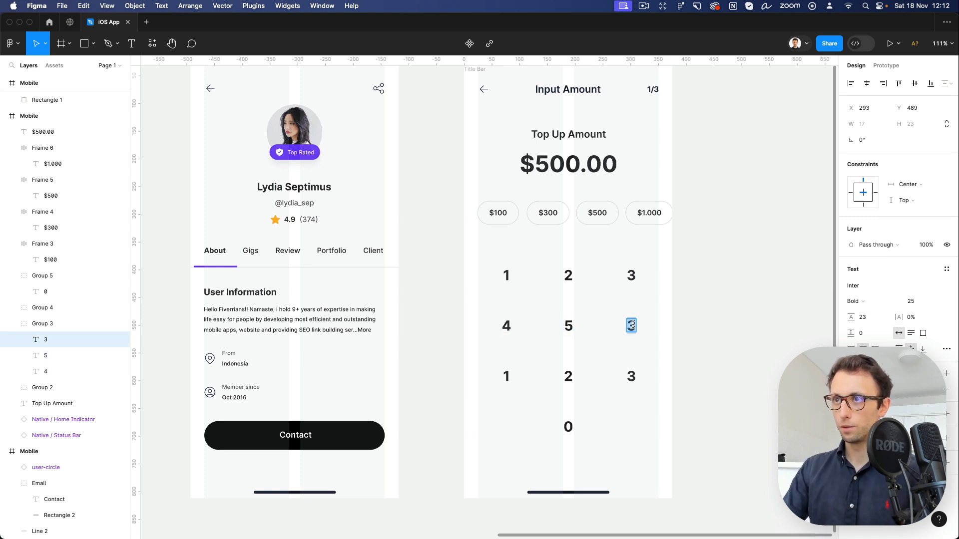
pyautogui.write('6')
# Change the third keypad row's digits to 7, 8 and 9.
pyautogui.doubleClick(505, 375)
pyautogui.write('7')
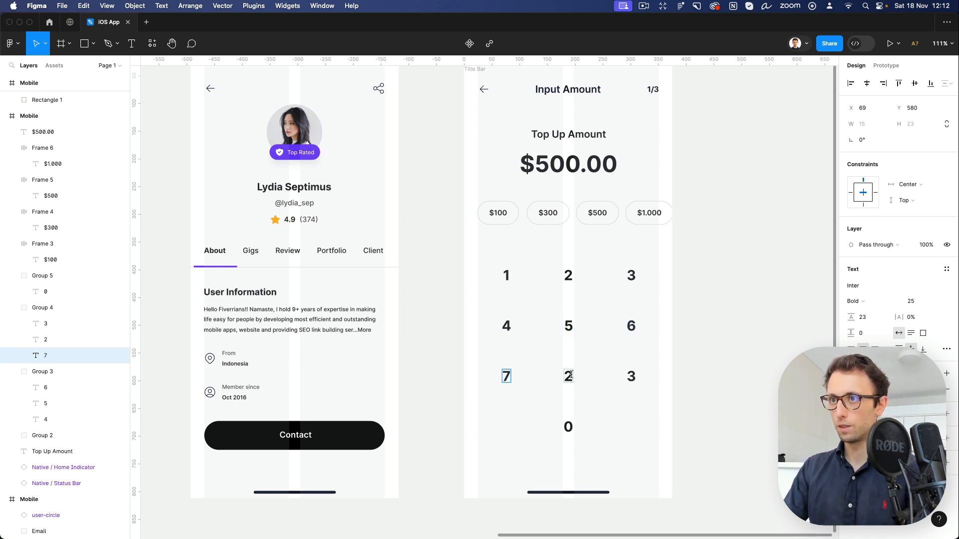
pyautogui.doubleClick(568, 375)
pyautogui.write('8')
pyautogui.doubleClick(632, 375)
pyautogui.write('9')
pyautogui.click(666, 356)
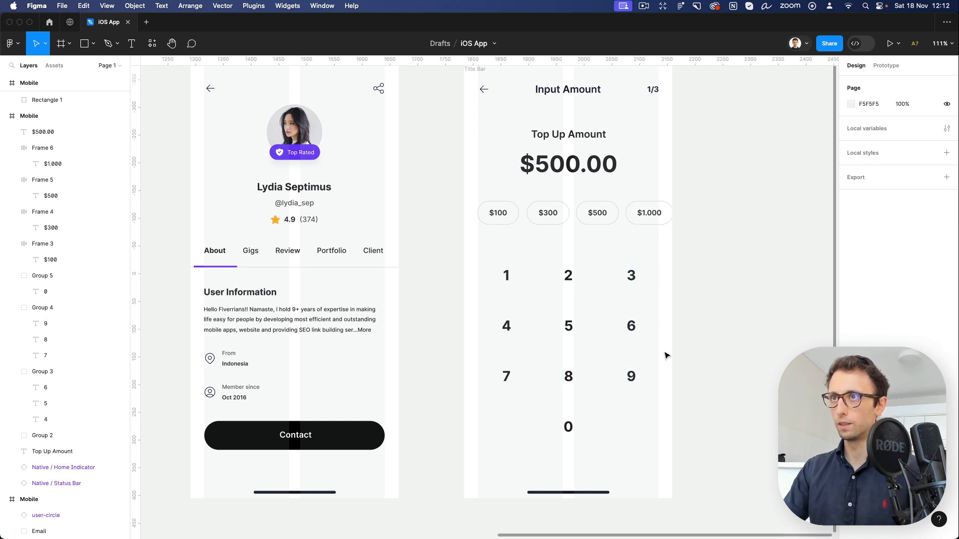
pyautogui.scroll(-2, 665, 356)
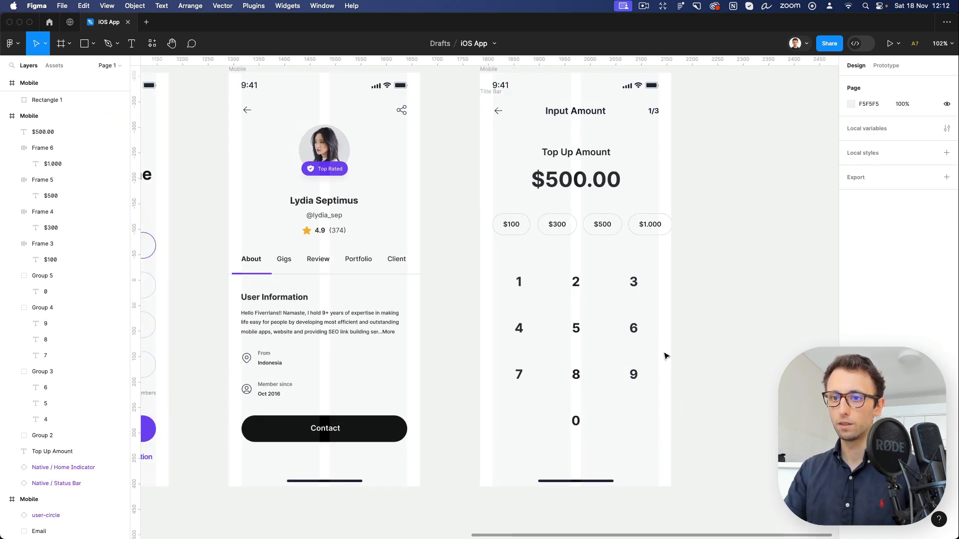
pyautogui.scroll(1, 665, 355)
pyautogui.scroll(-3, 672, 353)
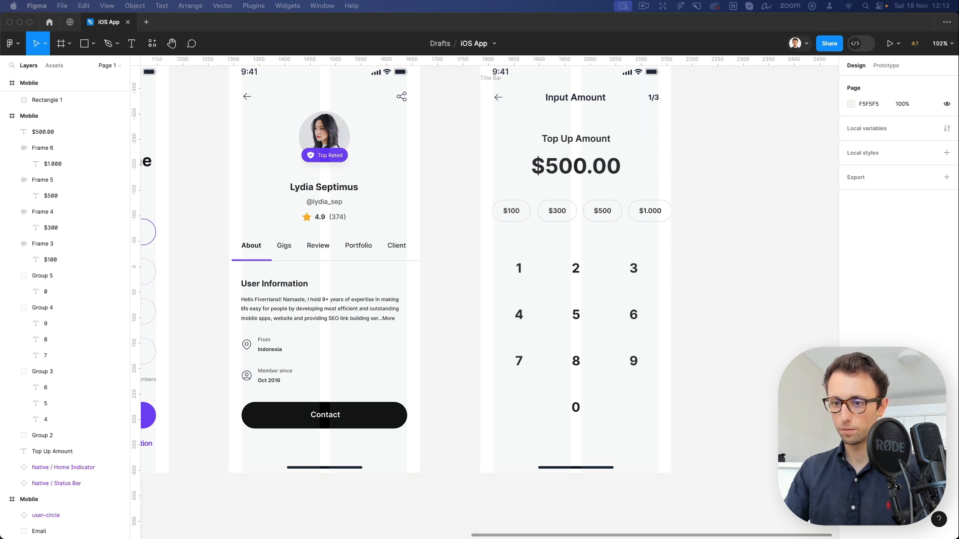
# Paste the delete icon into the Input Amount screen and place it beside the "0", under the "9".
pyautogui.press('super+v')
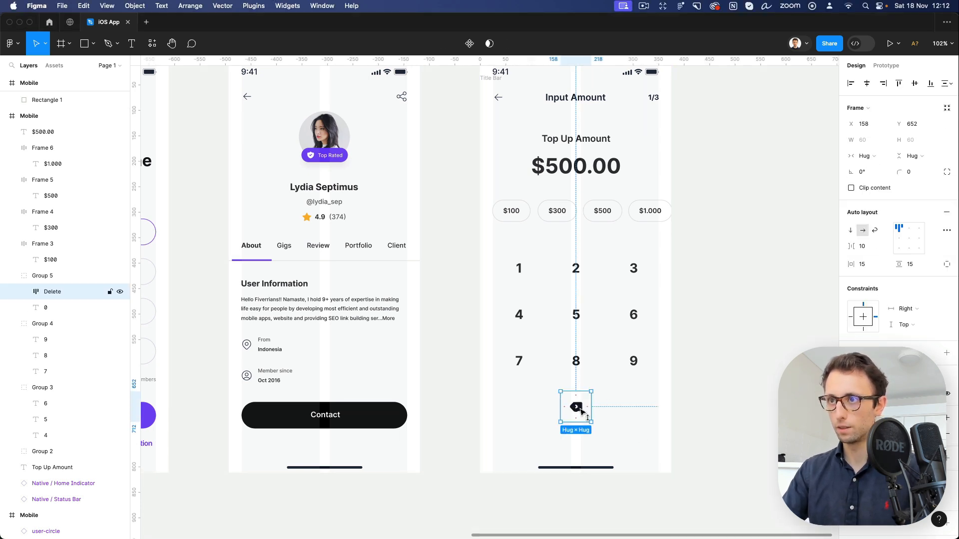
pyautogui.moveTo(578, 407); pyautogui.dragTo(631, 409)
pyautogui.click(697, 415)
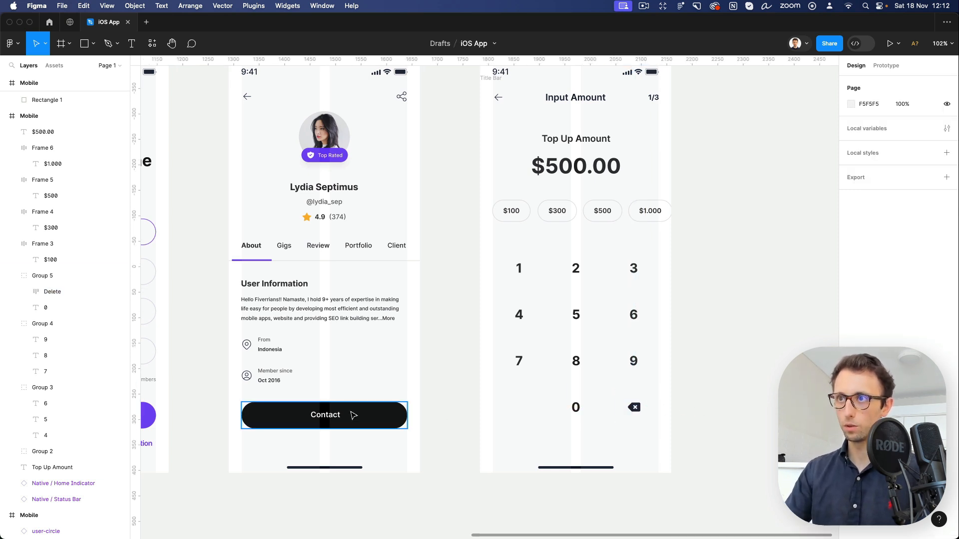
# Move all four keypad rows, including the delete icon, up by about 40.
pyautogui.moveTo(487, 252); pyautogui.dragTo(724, 422)
pyautogui.hotkey('shift', 'Up')
pyautogui.hotkey('shift', 'Up')
pyautogui.hotkey('shift', 'Up')
pyautogui.hotkey('shift', 'Up')
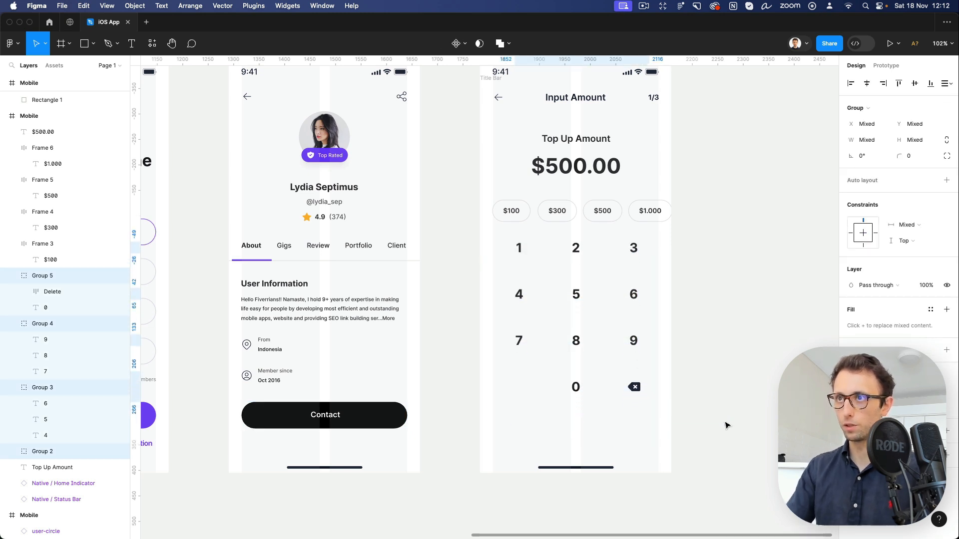
# Move the preset amount pills, the "Top Up Amount" title and the $500.00 text up by about 10.
pyautogui.moveTo(482, 196); pyautogui.dragTo(706, 236)
pyautogui.hotkey('shift', 'Up')
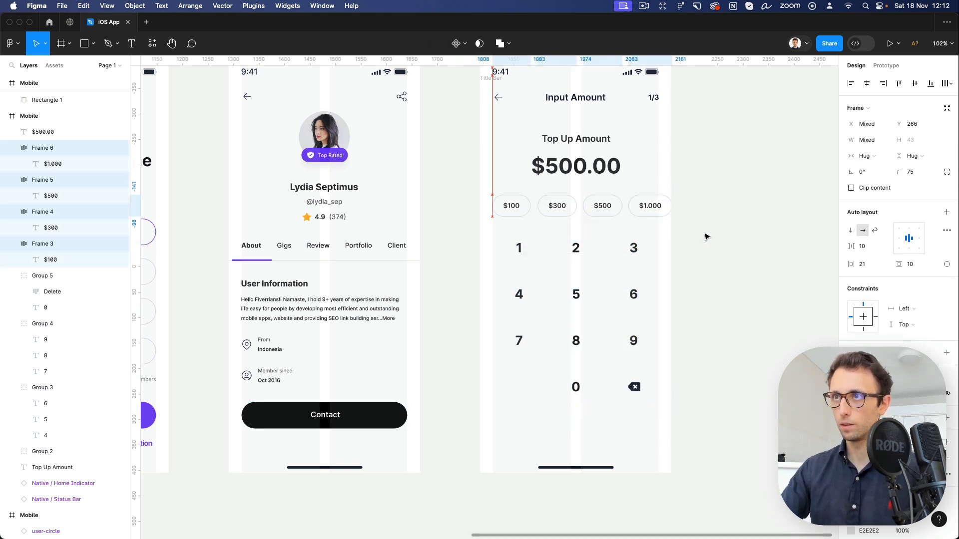
pyautogui.moveTo(503, 128); pyautogui.dragTo(631, 171)
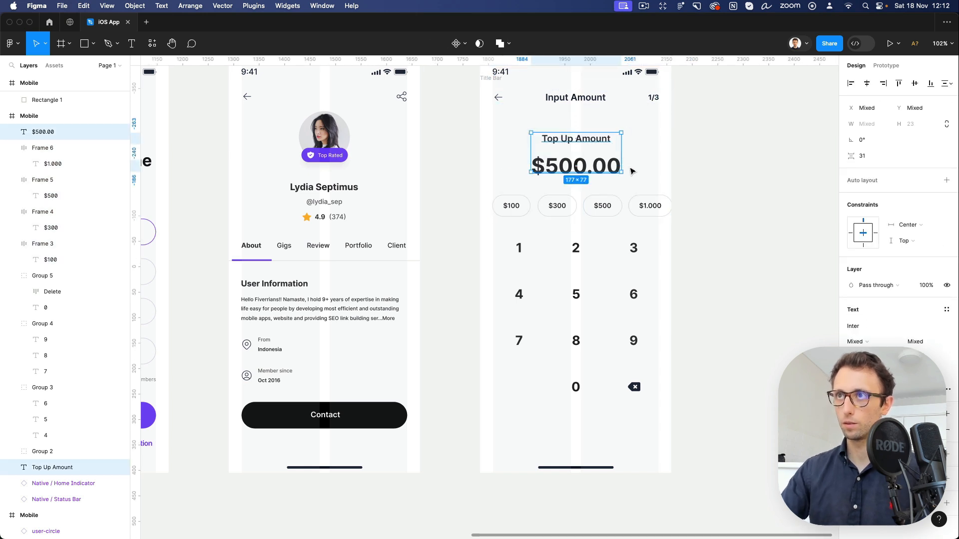
pyautogui.hotkey('shift', 'Up')
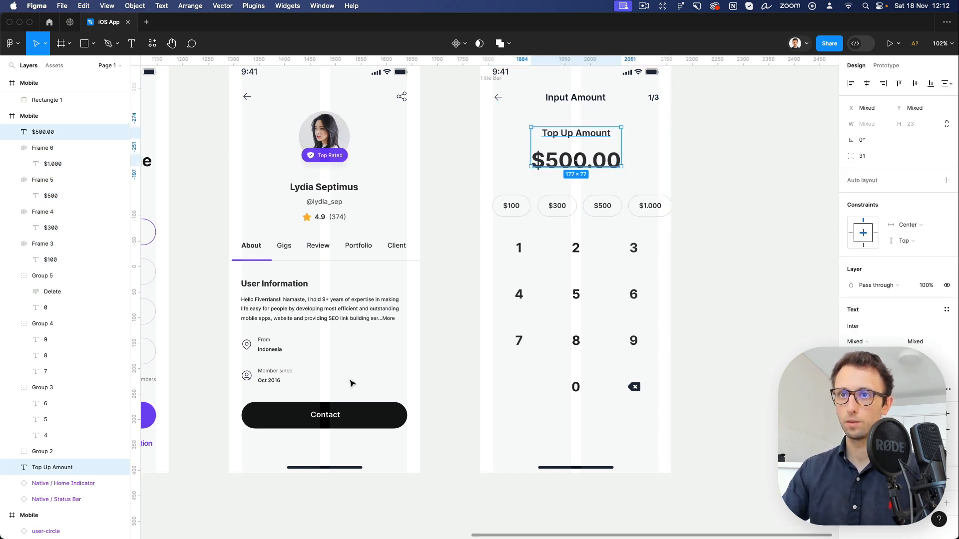
# Copy the black "Contact" button from the profile screen onto the Input Amount screen, below the keypad.
pyautogui.click(352, 411)
pyautogui.scroll(2, 512, 193)
pyautogui.scroll(1, 512, 193)
pyautogui.hotkey('ctrl', 'c')
pyautogui.click(488, 130)
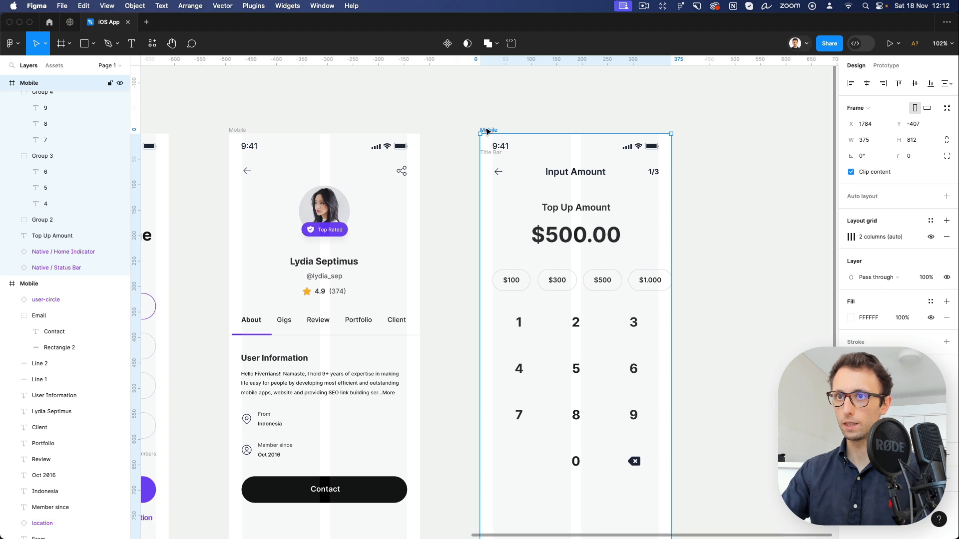
pyautogui.hotkey('ctrl', 'v')
pyautogui.click(702, 336)
# Raise the "0" row clear of the button and distribute the four keypad rows evenly in height.
pyautogui.moveTo(576, 463); pyautogui.dragTo(578, 448)
pyautogui.click(688, 452)
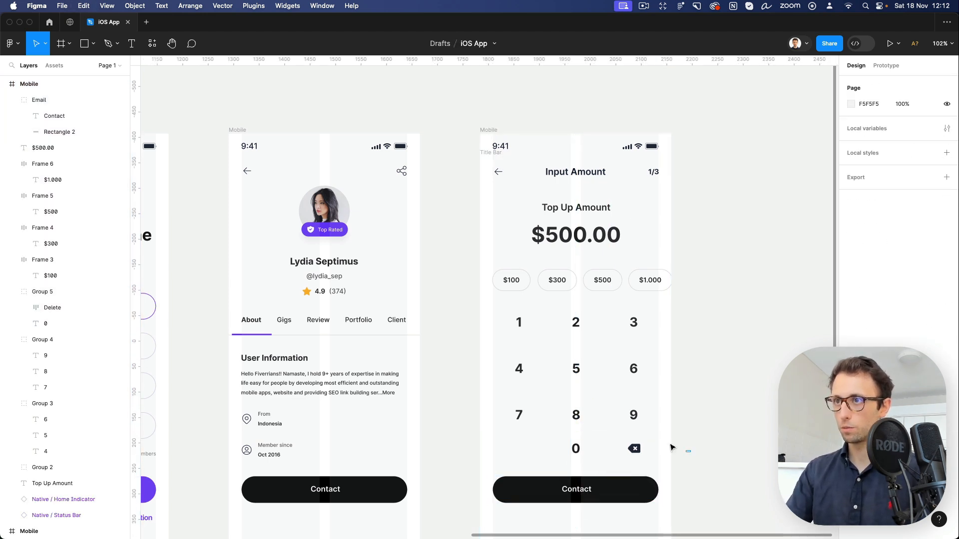
pyautogui.moveTo(689, 454); pyautogui.dragTo(507, 319)
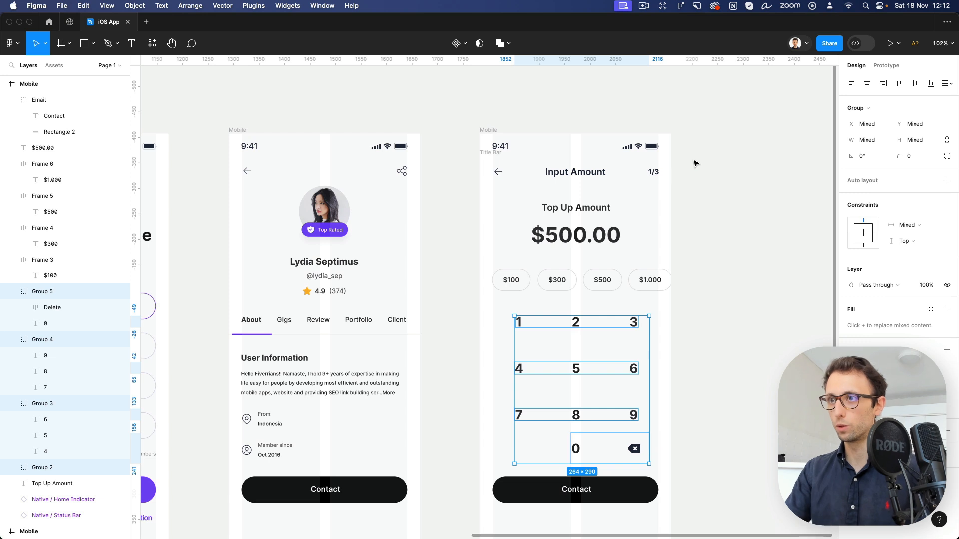
pyautogui.click(945, 83)
pyautogui.click(874, 115)
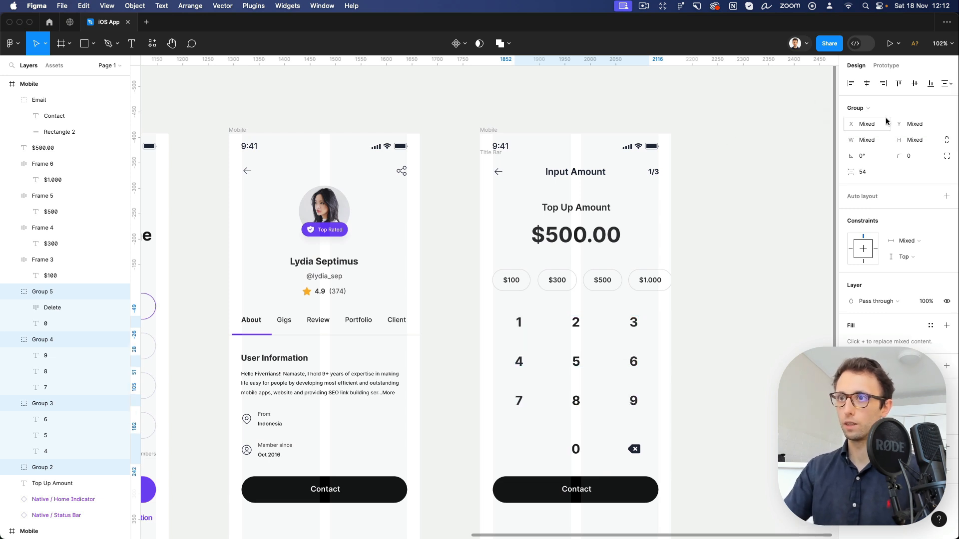
pyautogui.click(732, 299)
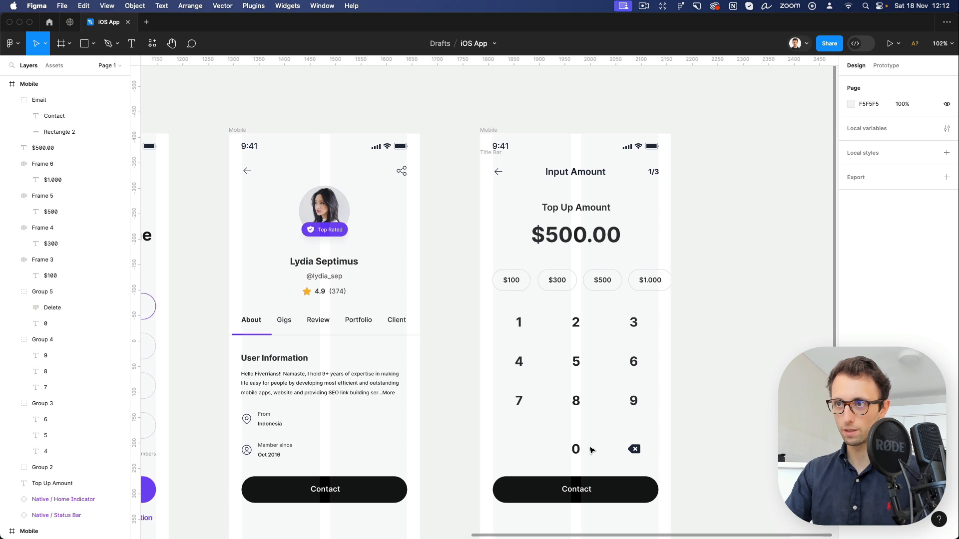
# Remove the auto layout and the padded Delete frame around the delete icon, keeping only the Delete-fill icon.
pyautogui.click(626, 451)
pyautogui.doubleClick(628, 451)
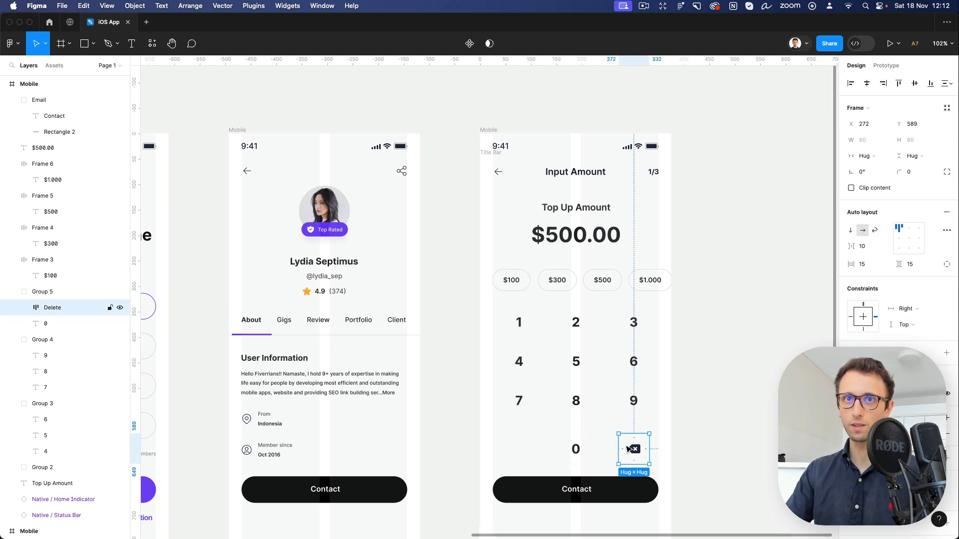
pyautogui.hotkey('alt', 'shift', 'a')
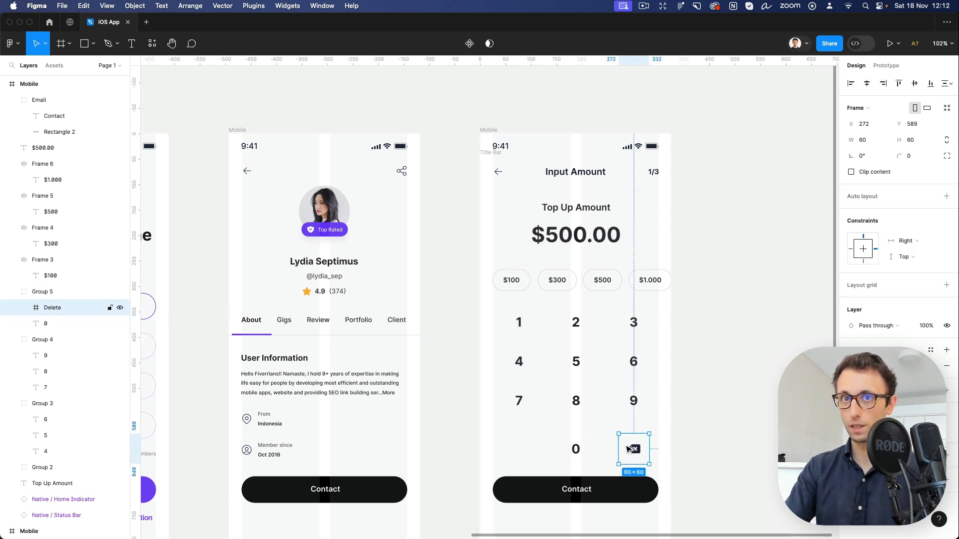
pyautogui.doubleClick(628, 450)
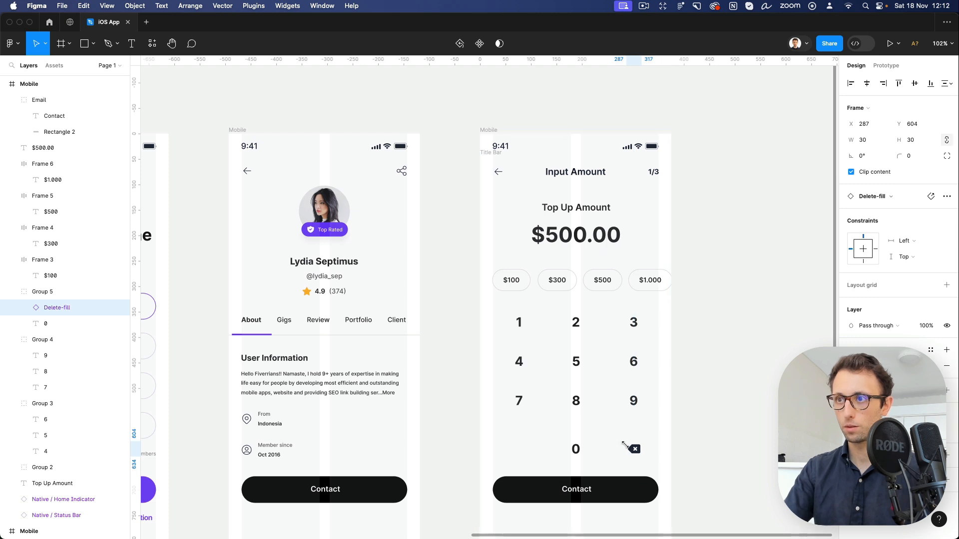
pyautogui.click(714, 419)
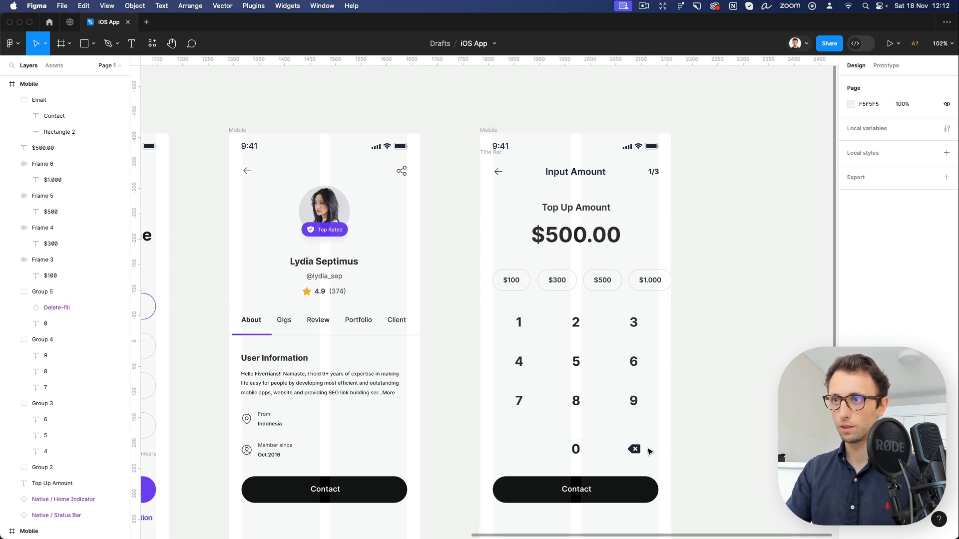
# Redistribute the vertical spacing of the four keypad rows with the unframed delete icon.
pyautogui.moveTo(673, 458); pyautogui.dragTo(513, 316)
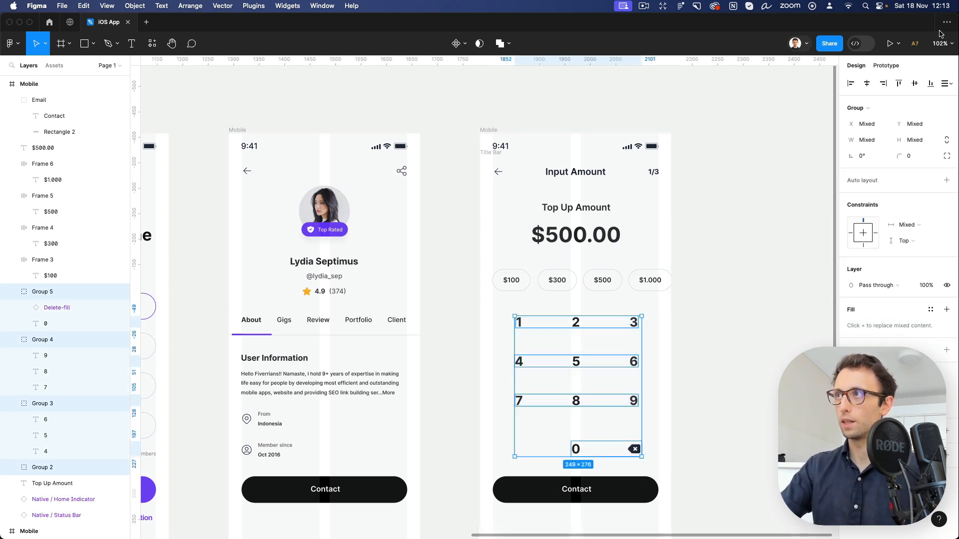
pyautogui.click(945, 83)
pyautogui.click(886, 115)
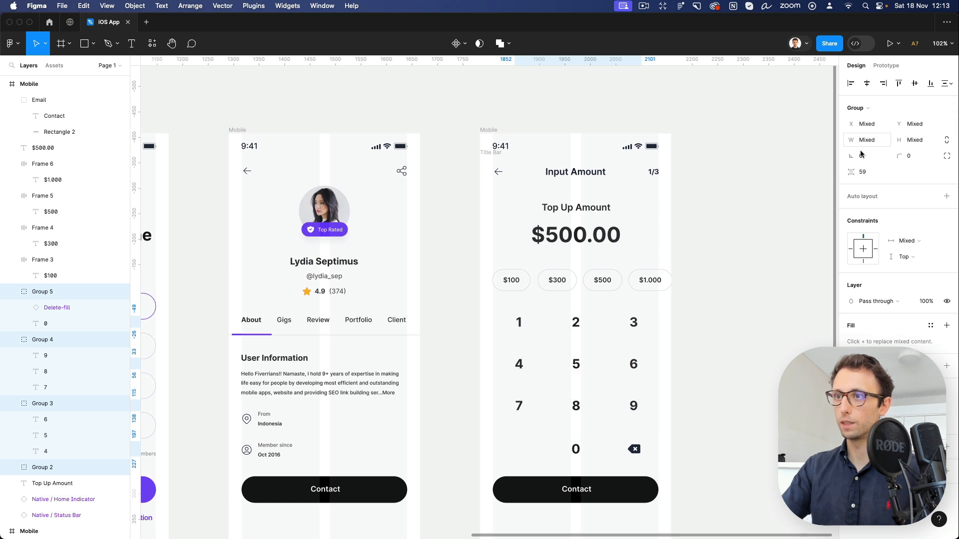
pyautogui.click(713, 372)
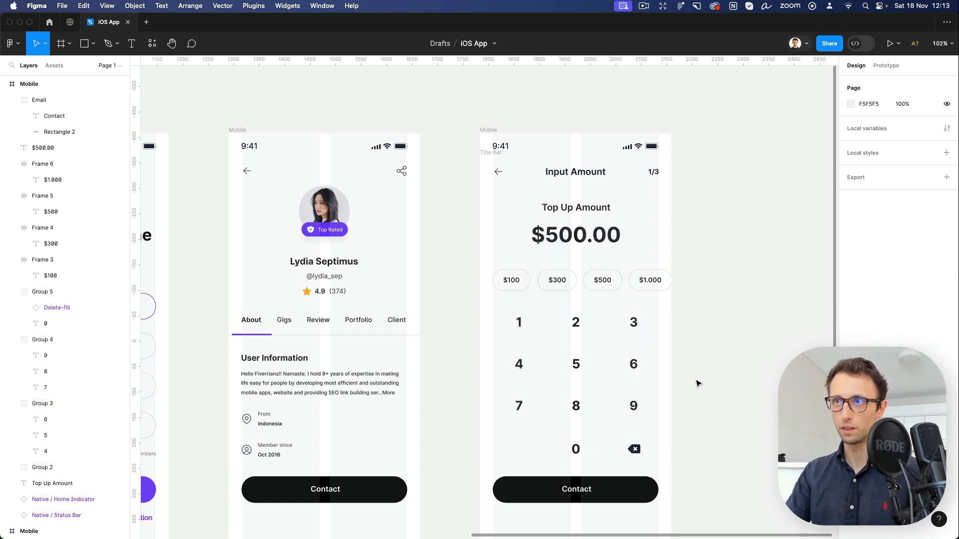
# Change the Input Amount screen's button label to "Continue".
pyautogui.scroll(-2, 697, 383)
pyautogui.keyDown('ctrl'); pyautogui.scroll(-3, 697, 383); pyautogui.keyUp('ctrl')
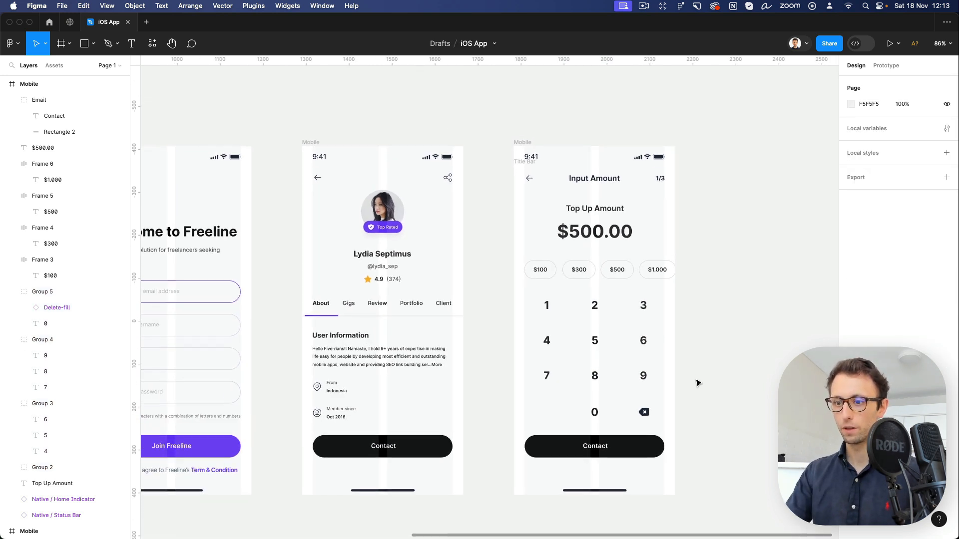
pyautogui.doubleClick(595, 446)
pyautogui.write('Continue')
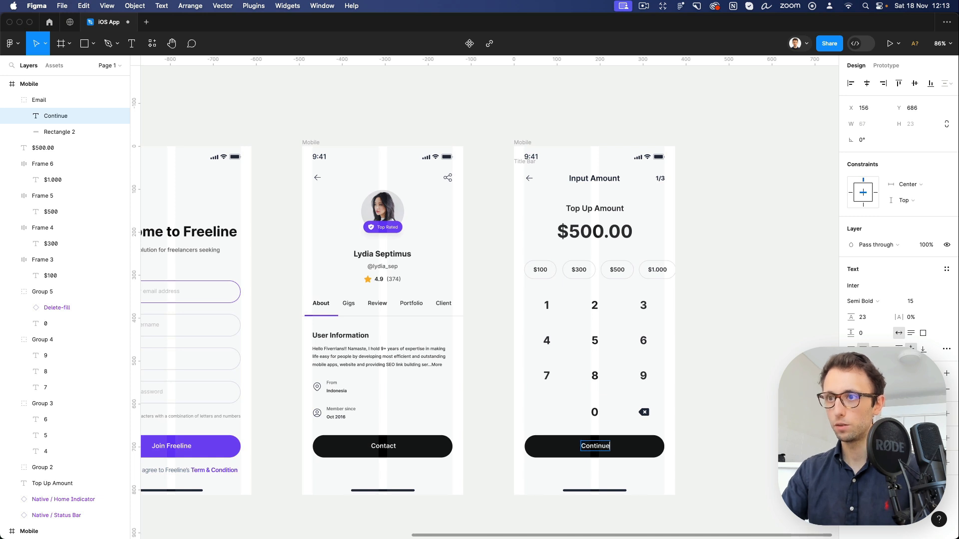
pyautogui.click(715, 435)
pyautogui.keyDown('ctrl'); pyautogui.scroll(-3, 714, 434); pyautogui.keyUp('ctrl')
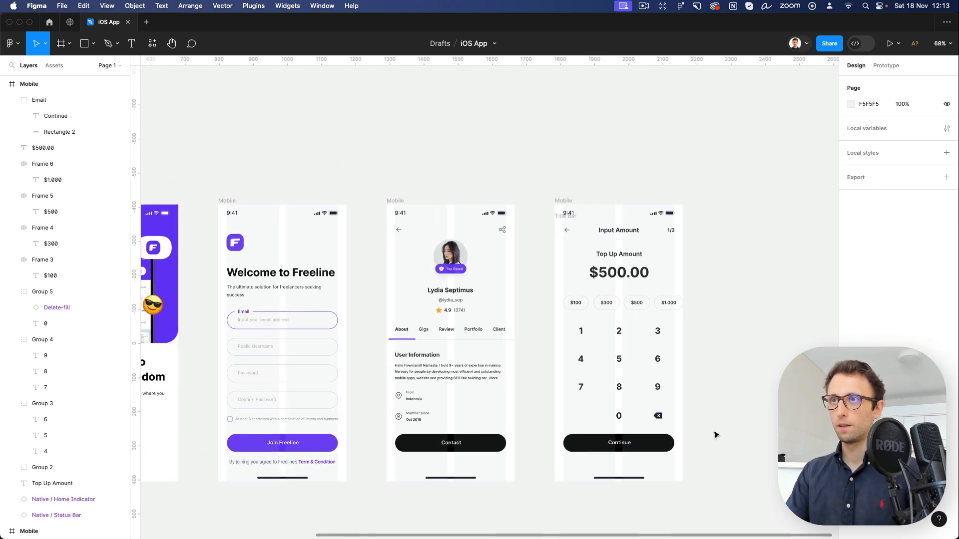
# Try to nest the Title Bar layer inside a Mobile frame through the layer order, and undo the move.
pyautogui.click(571, 221)
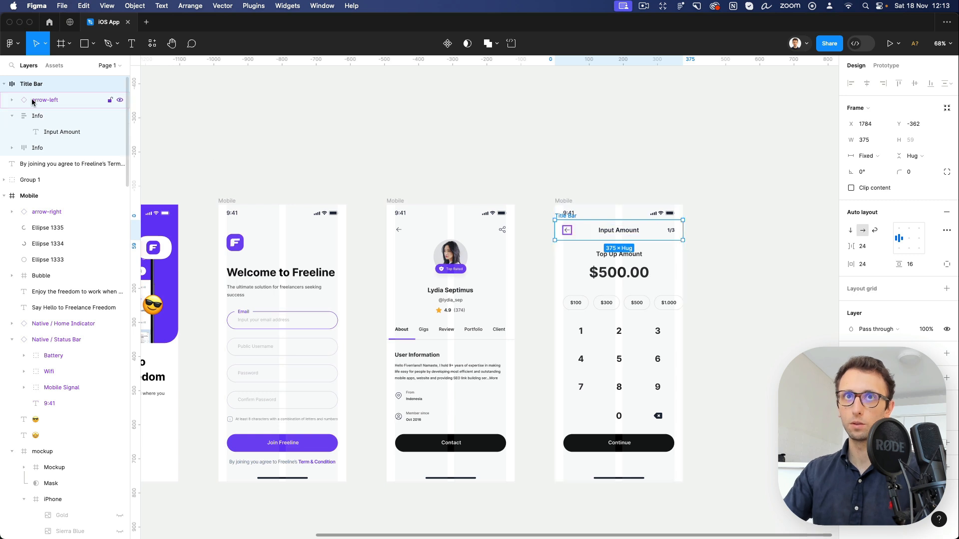
pyautogui.moveTo(40, 85); pyautogui.dragTo(45, 199)
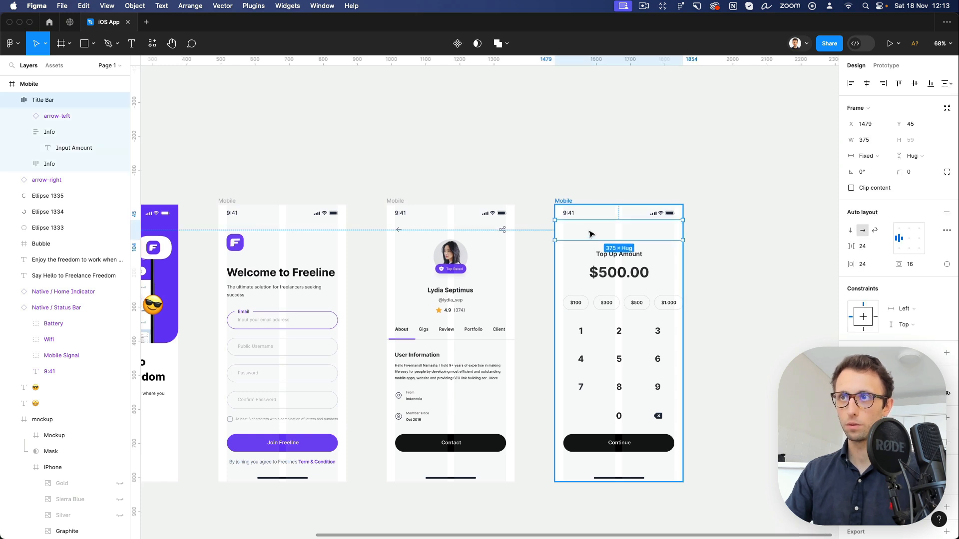
pyautogui.press('super+z')
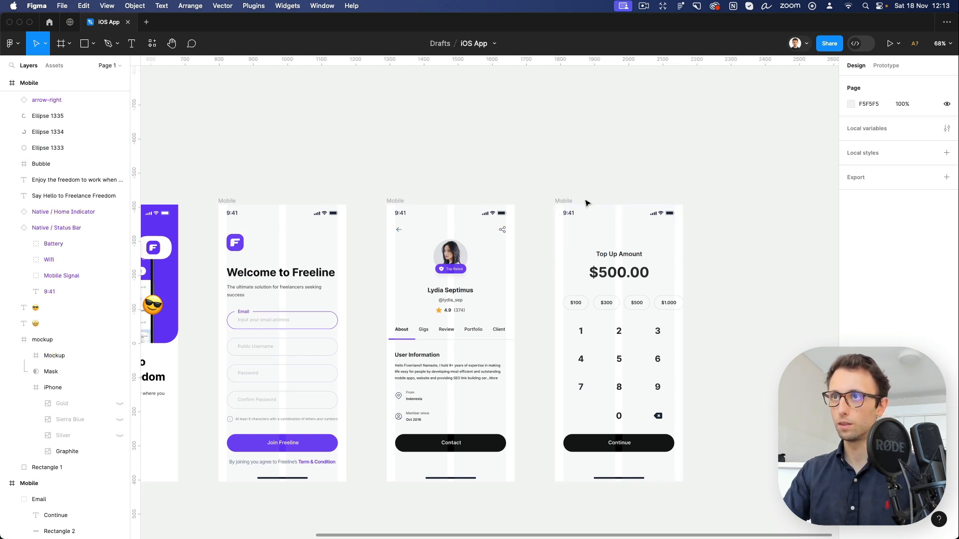
pyautogui.press('super+z')
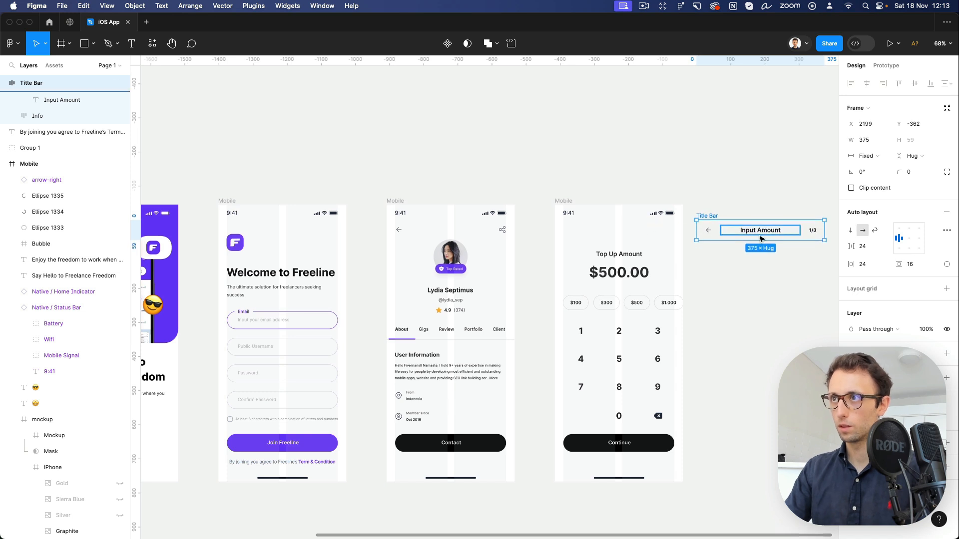
# Place the Title Bar inside the Input Amount screen's frame, directly below the status bar.
pyautogui.moveTo(762, 238); pyautogui.dragTo(628, 242)
pyautogui.click(721, 231)
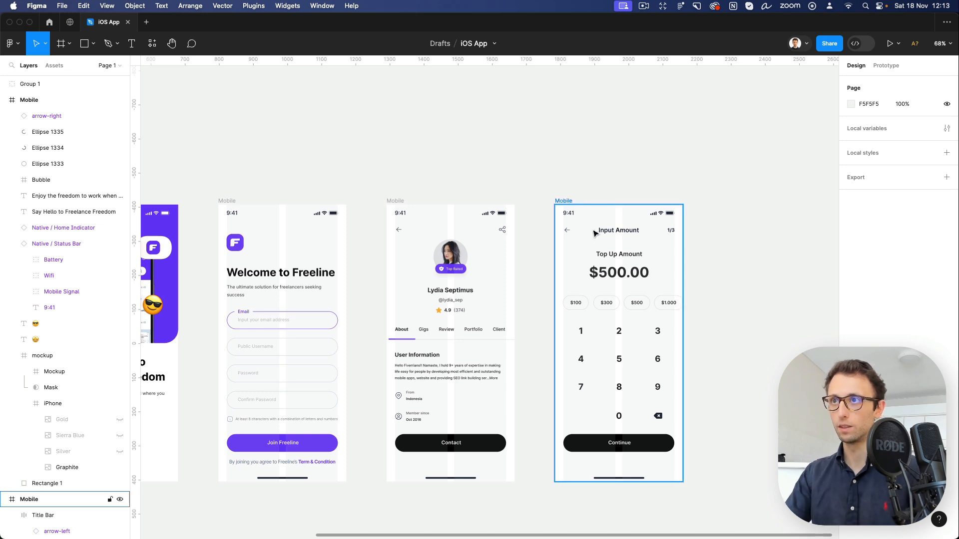
pyautogui.scroll(5, 685, 230)
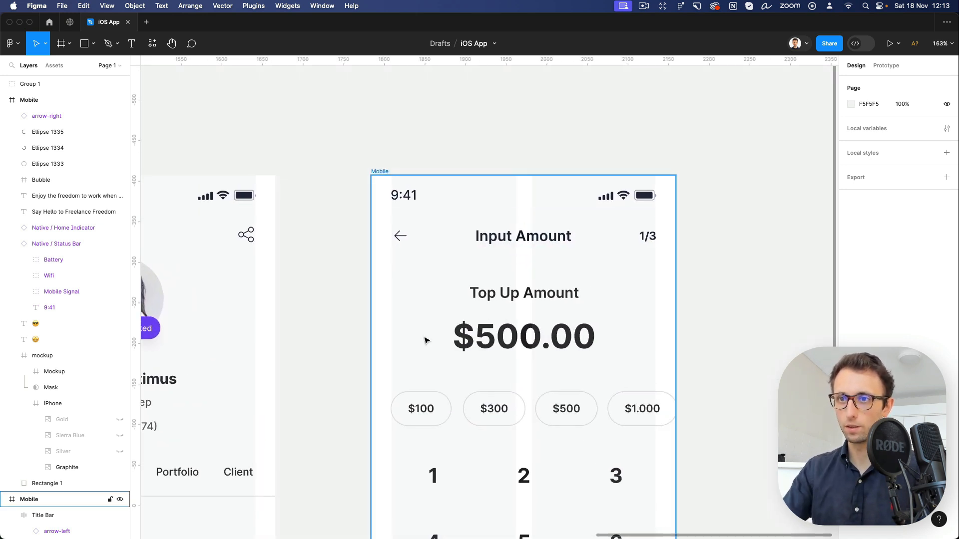
pyautogui.click(381, 173)
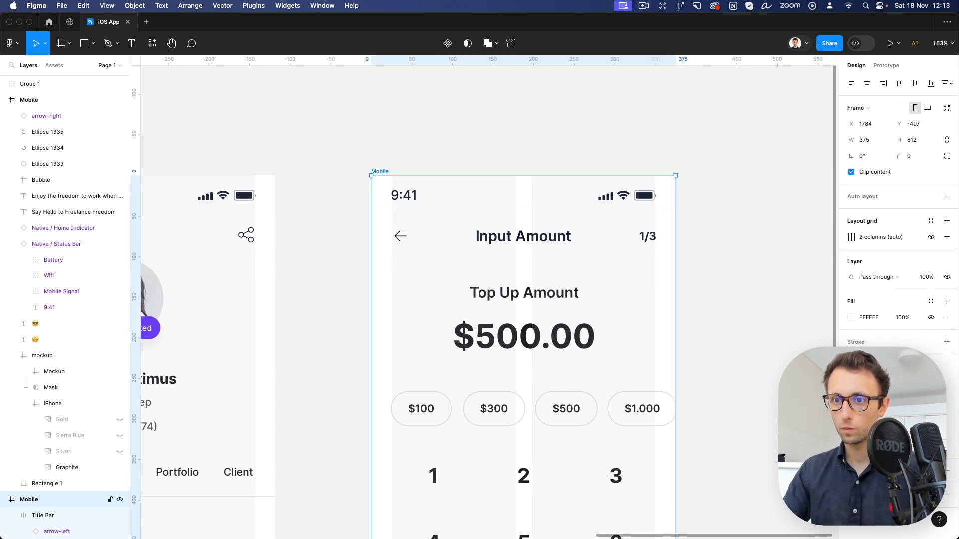
pyautogui.click(382, 164)
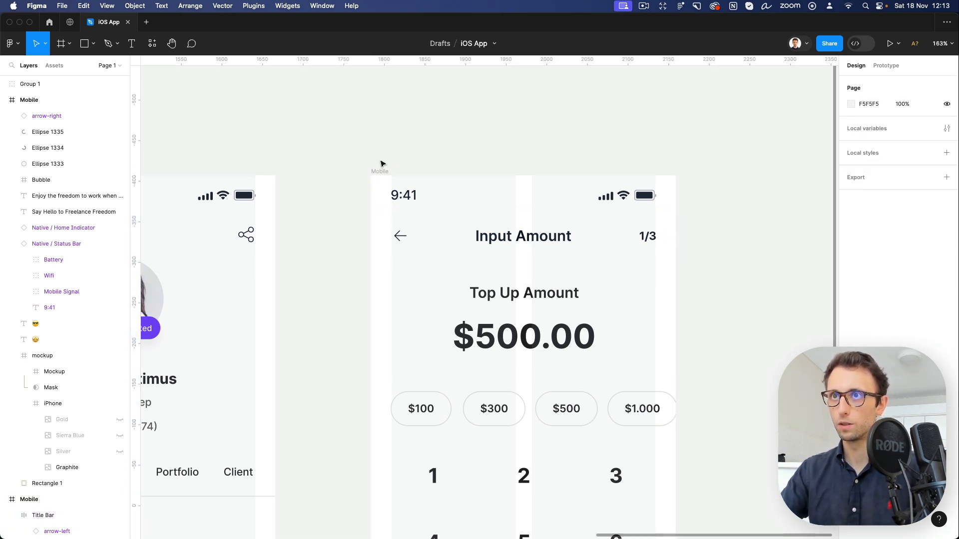
pyautogui.click(380, 172)
pyautogui.press('super+d')
pyautogui.press('super+z')
pyautogui.scroll(-1, 538, 190)
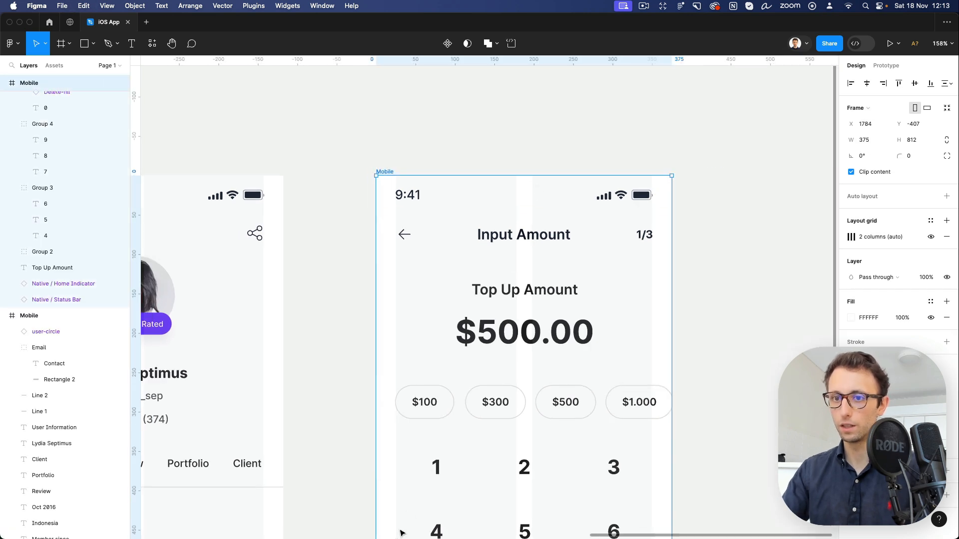
pyautogui.moveTo(434, 247); pyautogui.dragTo(432, 234)
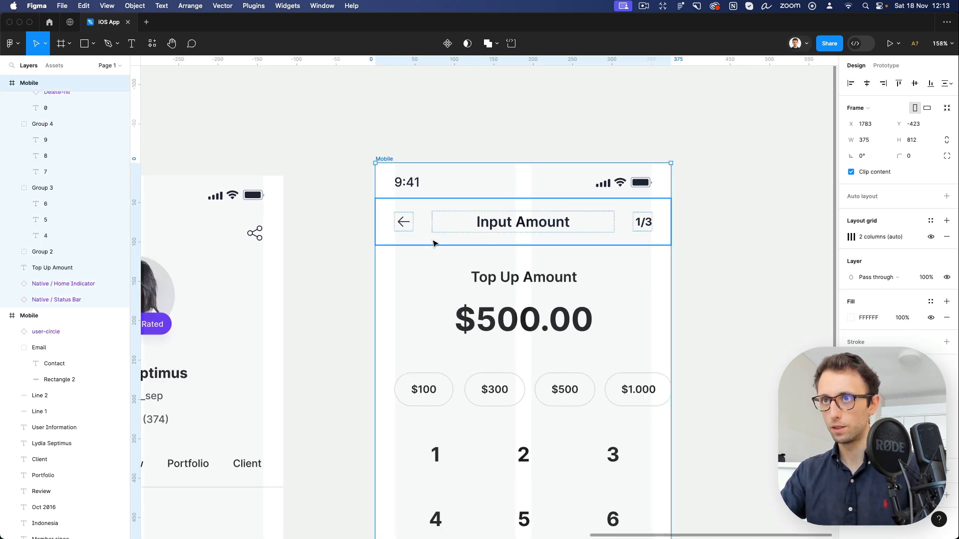
pyautogui.press('super+z')
# Draw a thin 152 × 2 rectangle from the screen's left edge just below the Title Bar and fill it with the purple 6C38F6.
pyautogui.click(430, 250)
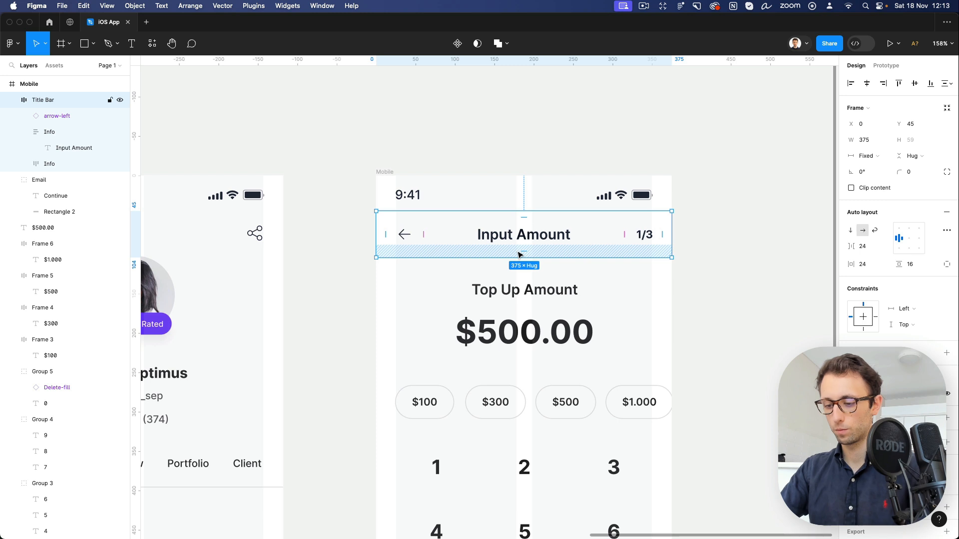
pyautogui.press('r')
pyautogui.moveTo(375, 259); pyautogui.dragTo(498, 262)
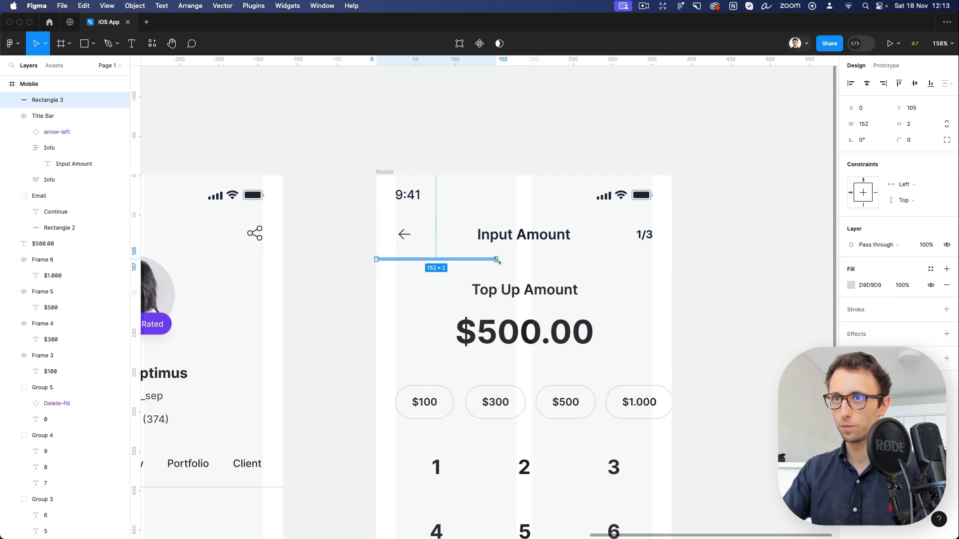
pyautogui.hscroll(-3, 406, 297)
pyautogui.press('i')
pyautogui.click(231, 318)
pyautogui.click(376, 292)
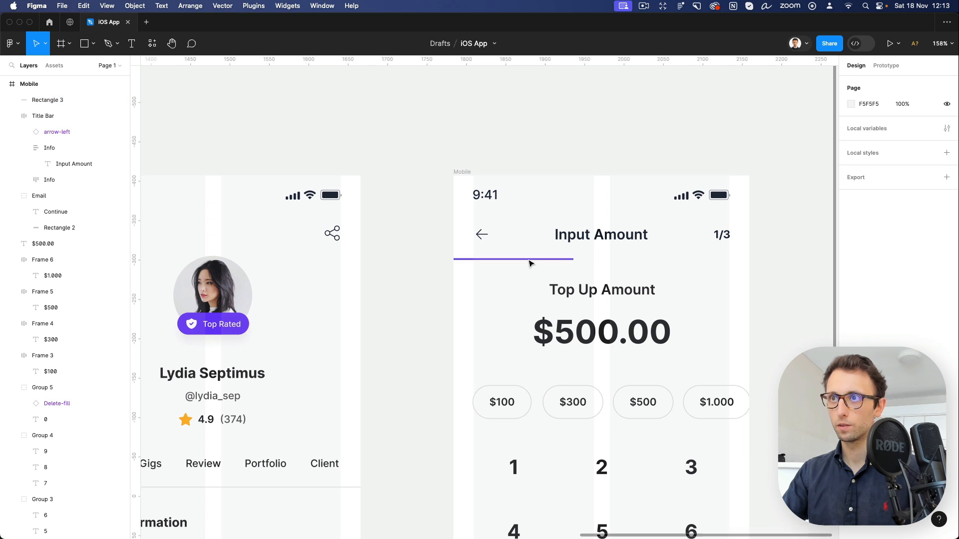
# Duplicate the purple progress line, stretch the copy to 377 wide across the screen, and set its opacity to 10%.
pyautogui.click(552, 259)
pyautogui.press('super+d')
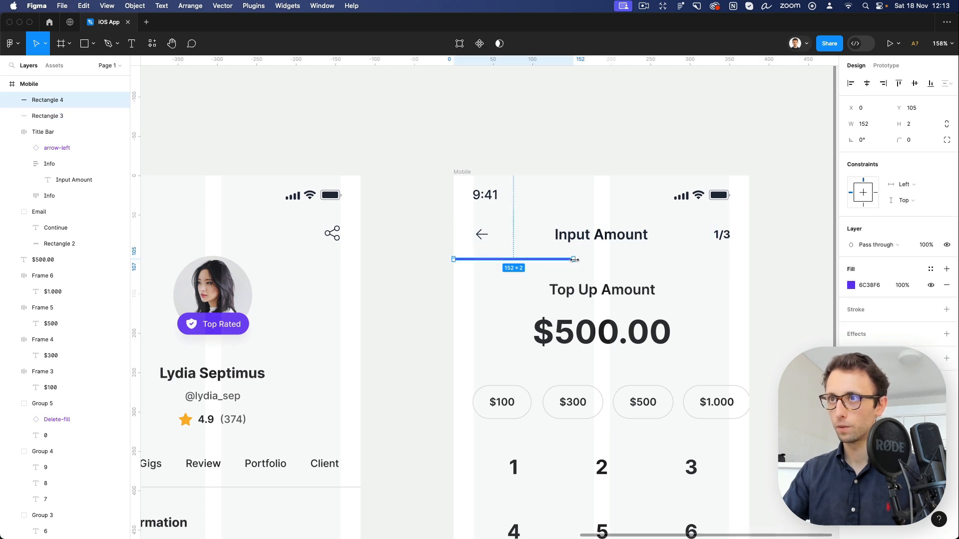
pyautogui.moveTo(570, 259); pyautogui.dragTo(751, 261)
pyautogui.press('1')
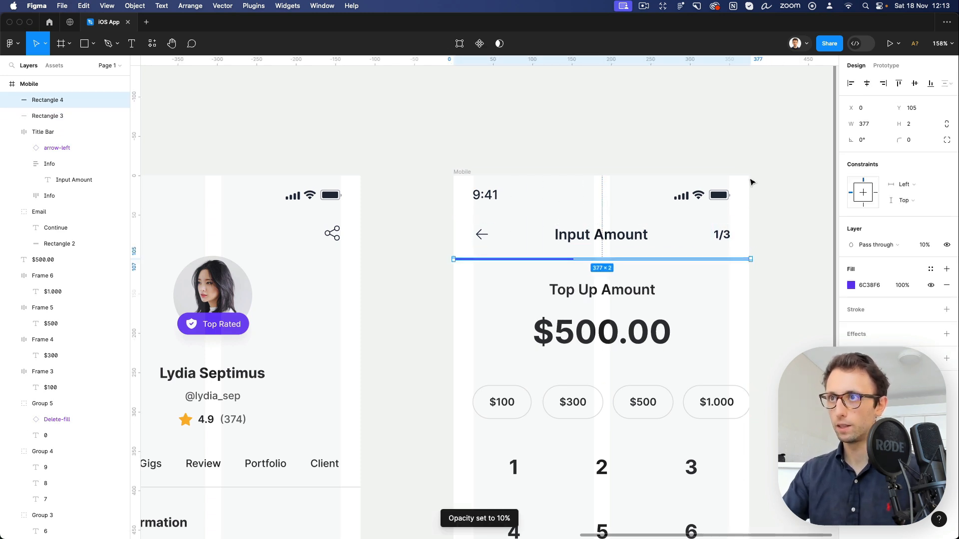
pyautogui.click(732, 154)
# Set the height of both progress lines to 3 and nudge them slightly down below the Input Amount title bar.
pyautogui.scroll(-5, 640, 269)
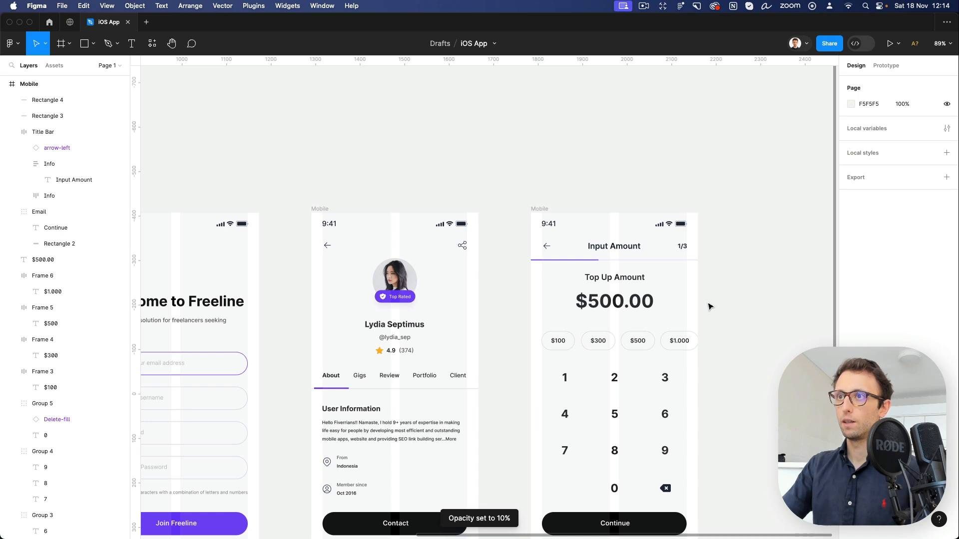
pyautogui.moveTo(609, 263); pyautogui.dragTo(592, 261)
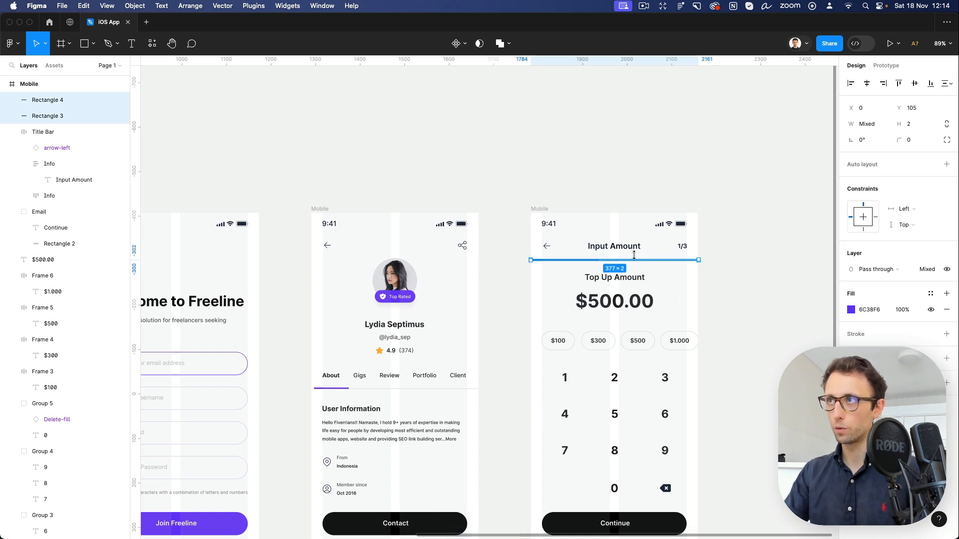
pyautogui.click(909, 124)
pyautogui.write('3')
pyautogui.press('Return')
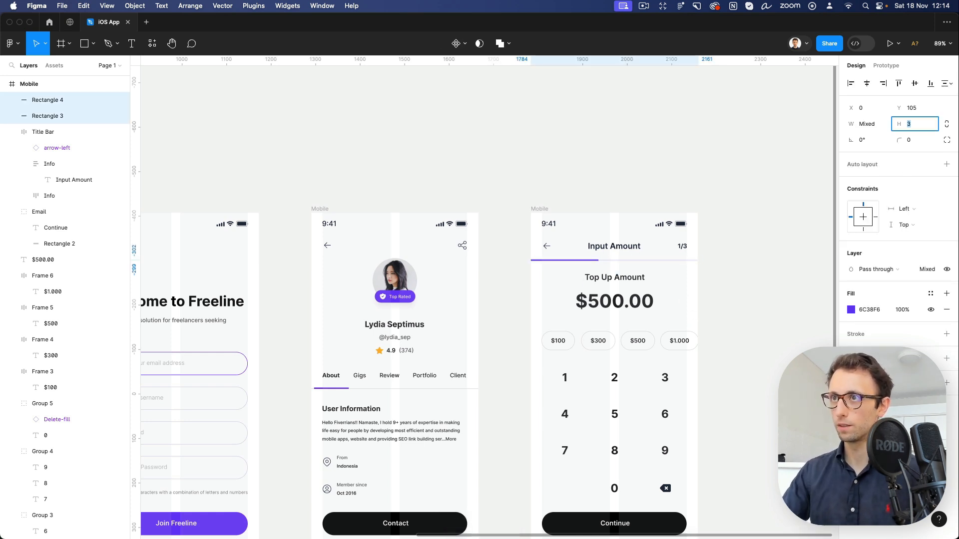
pyautogui.press('Escape')
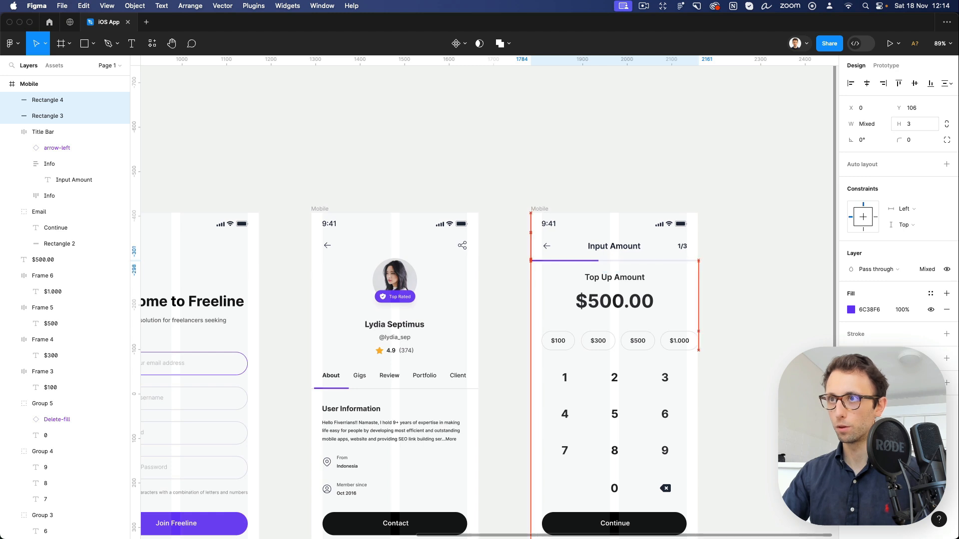
pyautogui.press('Down')
pyautogui.press('Down')
pyautogui.press('Down')
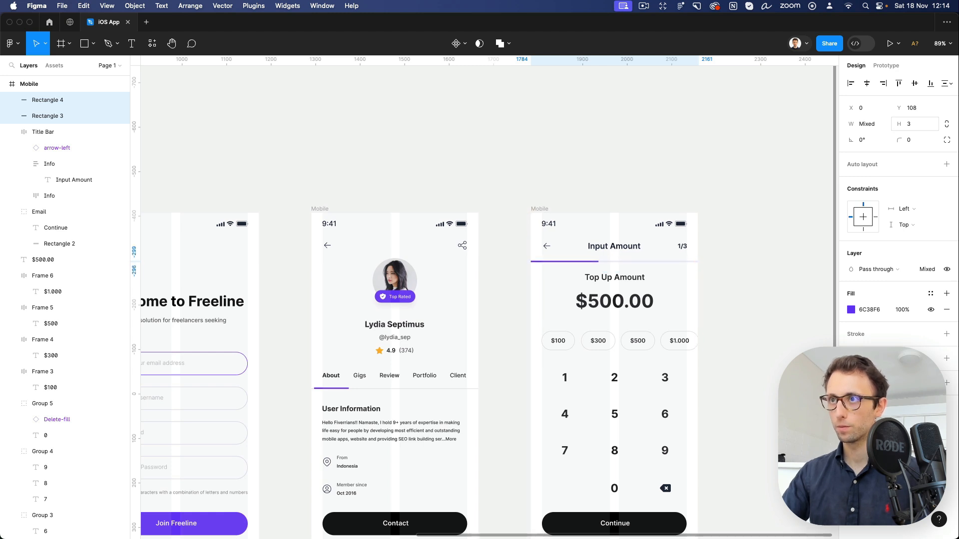
pyautogui.press('Up')
pyautogui.click(753, 175)
# Move the "Top Up Amount" and "$500.00" texts down together by about 10 px.
pyautogui.scroll(-2, 623, 243)
pyautogui.hscroll(2, 623, 244)
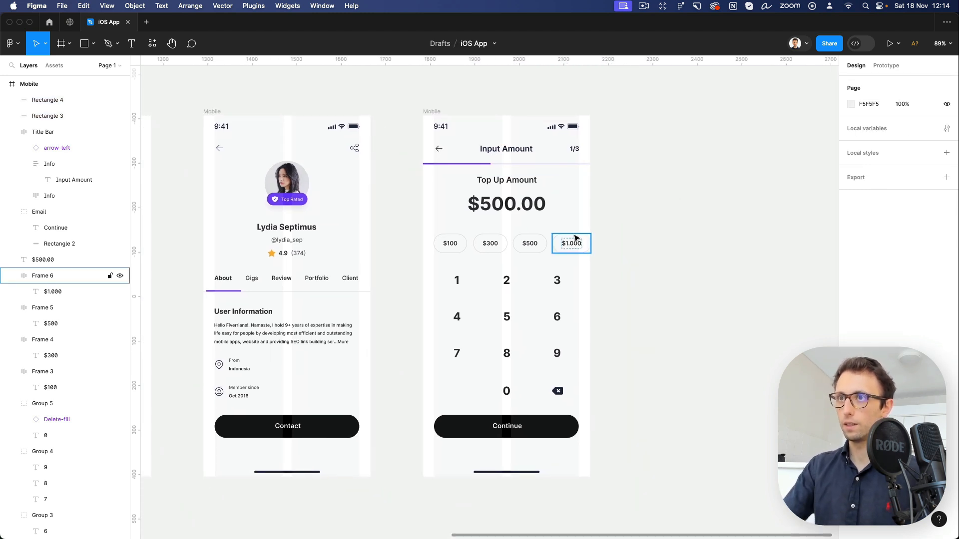
pyautogui.moveTo(428, 174); pyautogui.dragTo(576, 215)
pyautogui.hotkey('shift', 'Down')
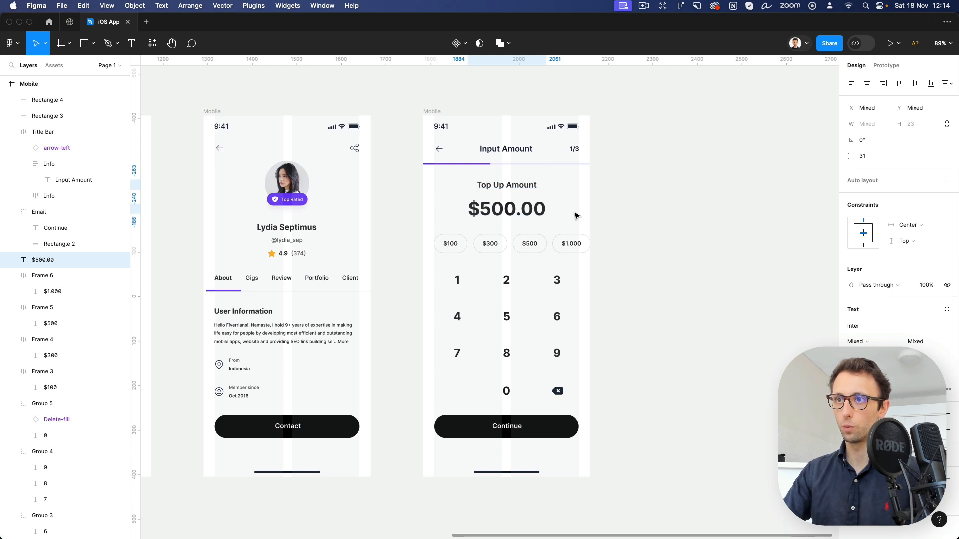
pyautogui.click(631, 274)
pyautogui.scroll(-3, 634, 277)
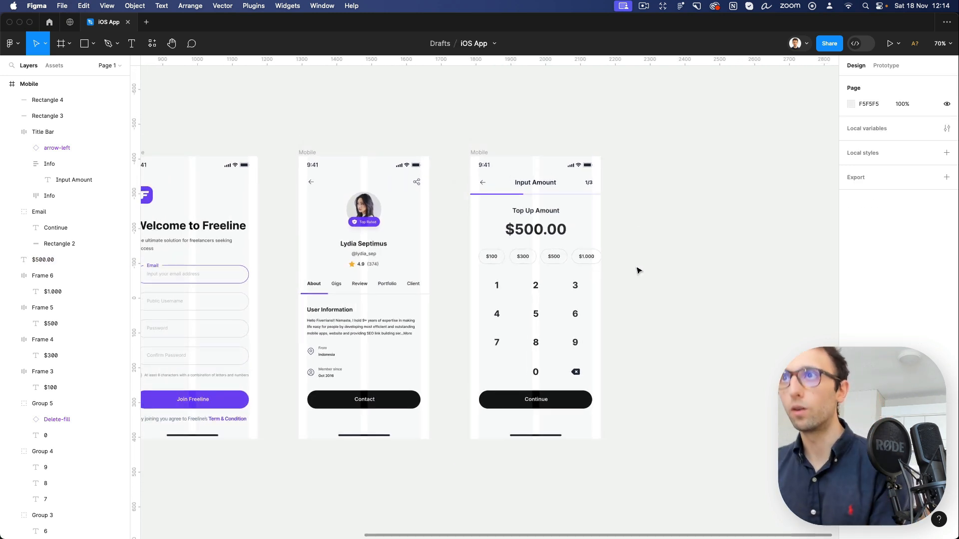
pyautogui.click(644, 6)
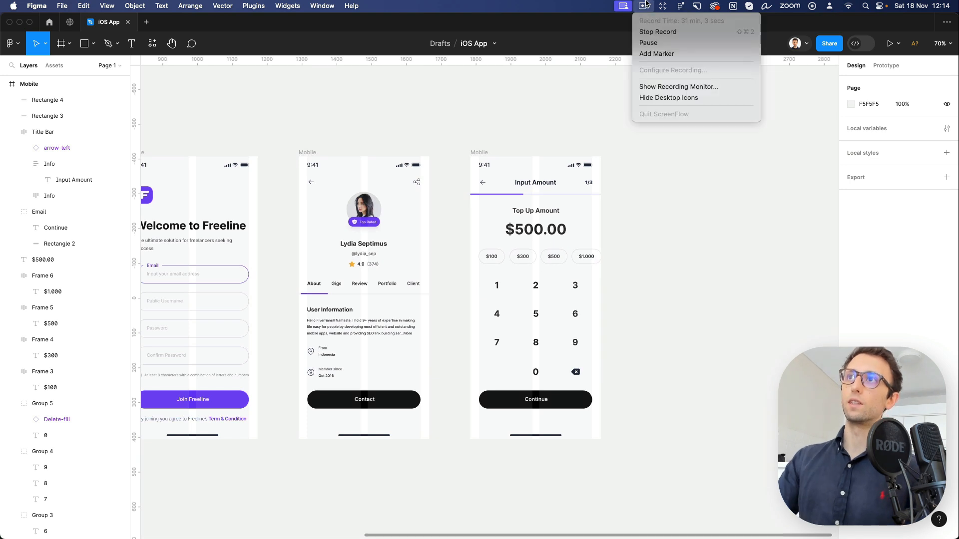
pyautogui.click(650, 43)
# Duplicate the "Welcome to Freeline" screen and place the copy beyond the Input Amount screen, aligned with the row of frames.
pyautogui.click(477, 152)
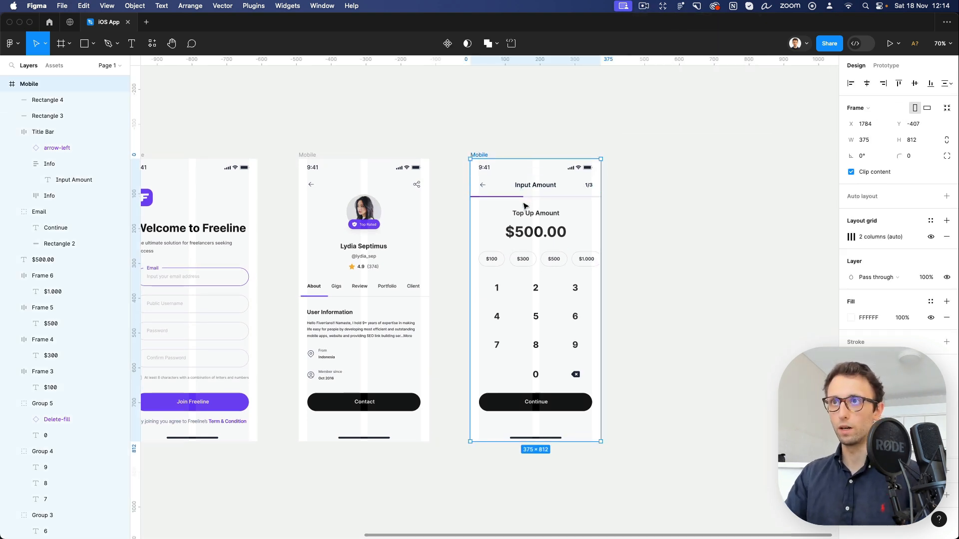
pyautogui.hscroll(-3, 523, 203)
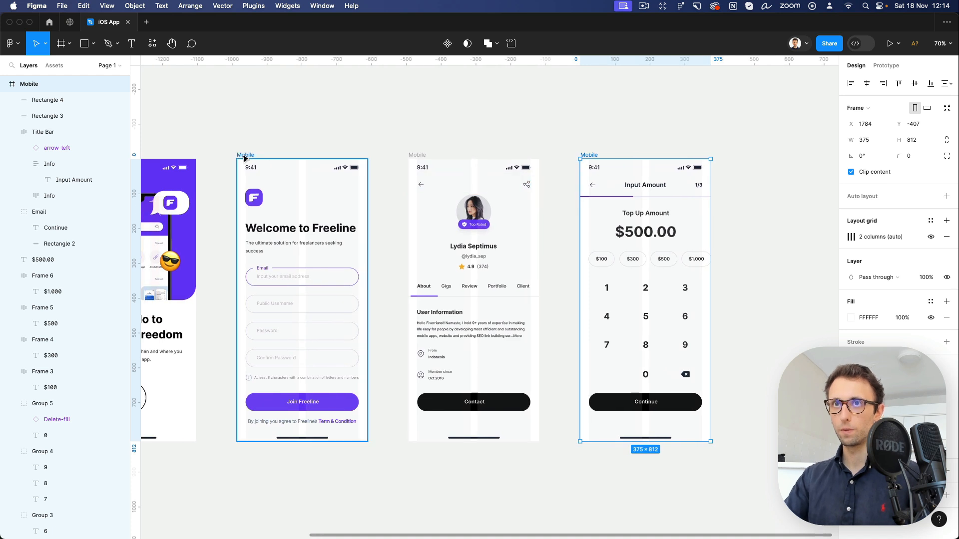
pyautogui.moveTo(242, 156); pyautogui.dragTo(767, 189)
pyautogui.hscroll(3, 787, 202)
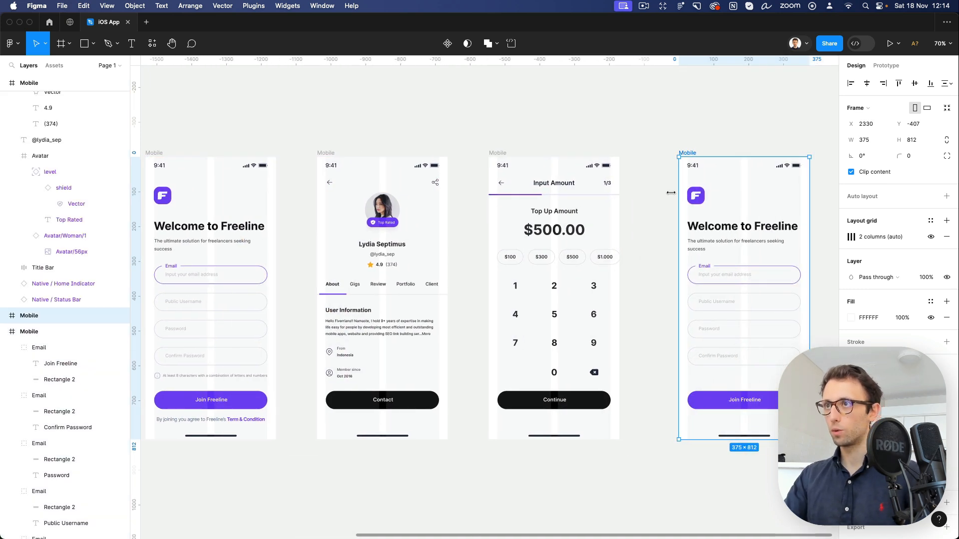
# Delete the logo, heading texts, form fields and Join Freeline button from the new screen, keeping the status bar and home indicator.
pyautogui.moveTo(671, 192); pyautogui.dragTo(772, 395)
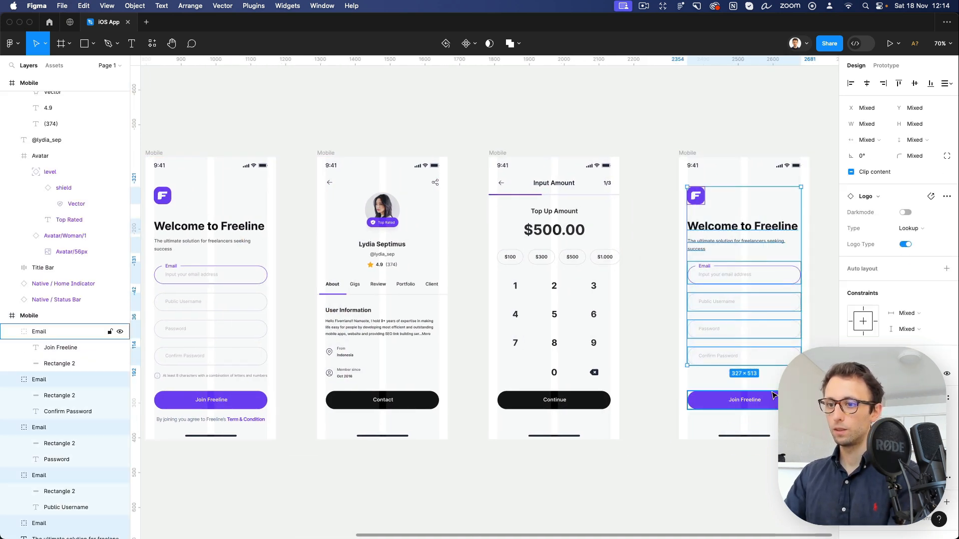
pyautogui.press('Delete')
pyautogui.click(758, 401)
pyautogui.press('Delete')
pyautogui.hscroll(2, 689, 274)
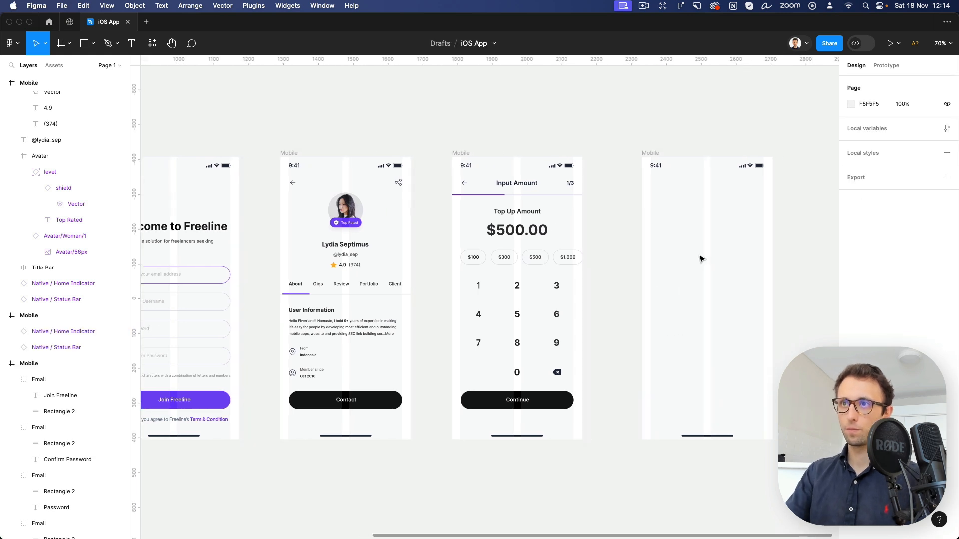
# Copy the Title Bar from the profile screen into the new empty Mobile frame.
pyautogui.click(451, 183)
pyautogui.click(353, 184)
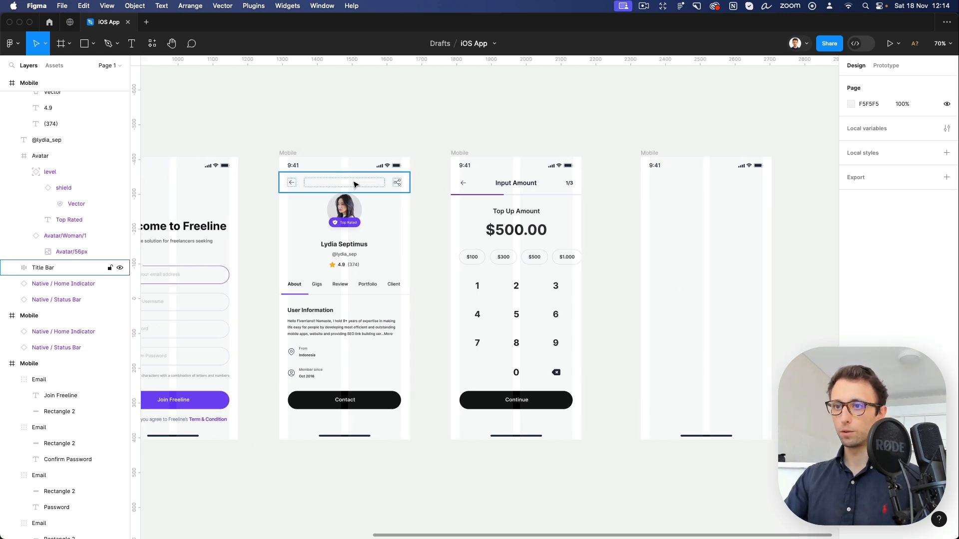
pyautogui.click(307, 185)
pyautogui.click(649, 153)
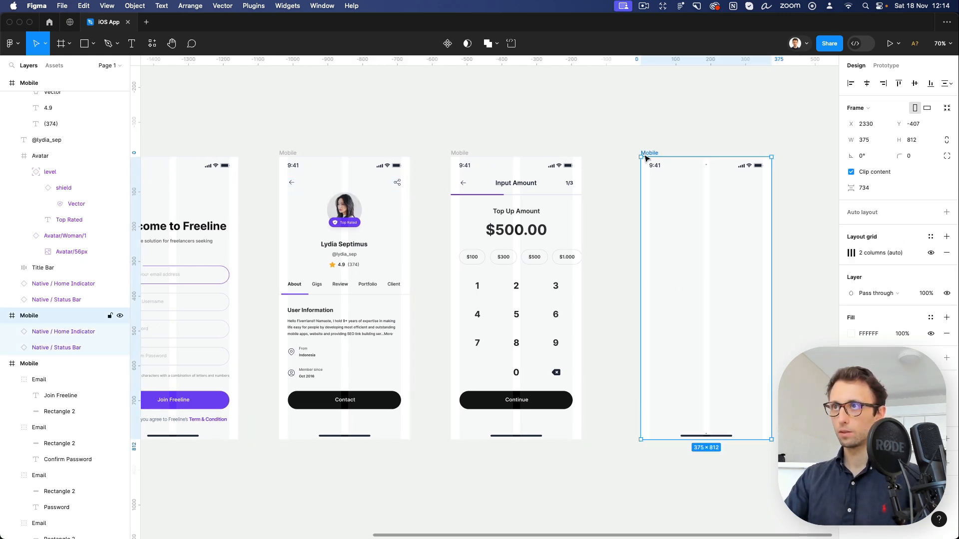
pyautogui.press('super+v')
# Remove the share icon and the empty Info element from the new screen's Title Bar, leaving only the back arrow.
pyautogui.doubleClick(759, 184)
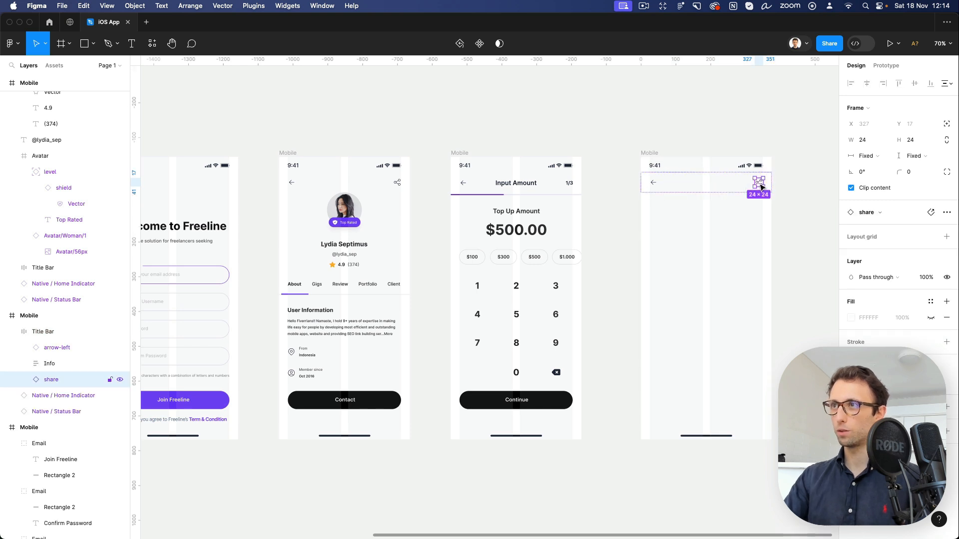
pyautogui.press('Delete')
pyautogui.doubleClick(713, 188)
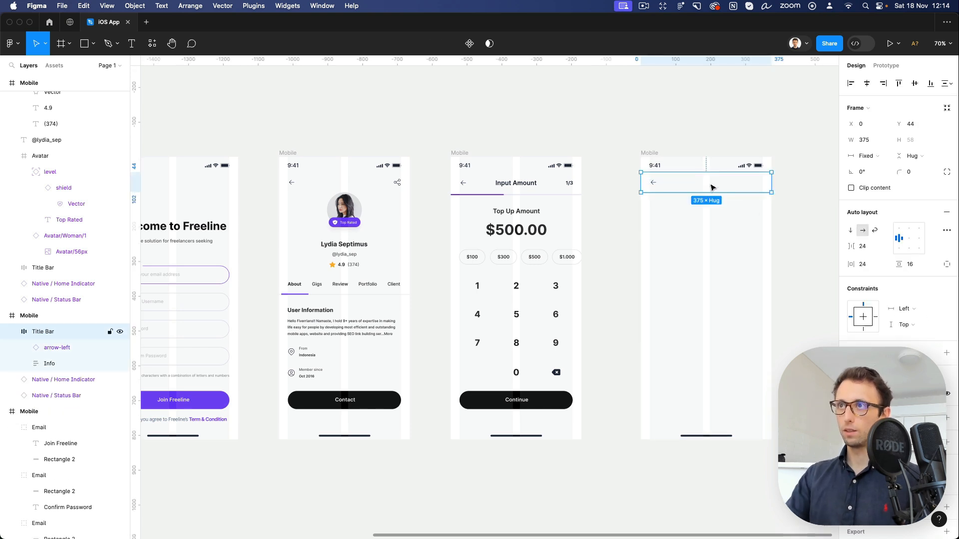
pyautogui.press('Delete')
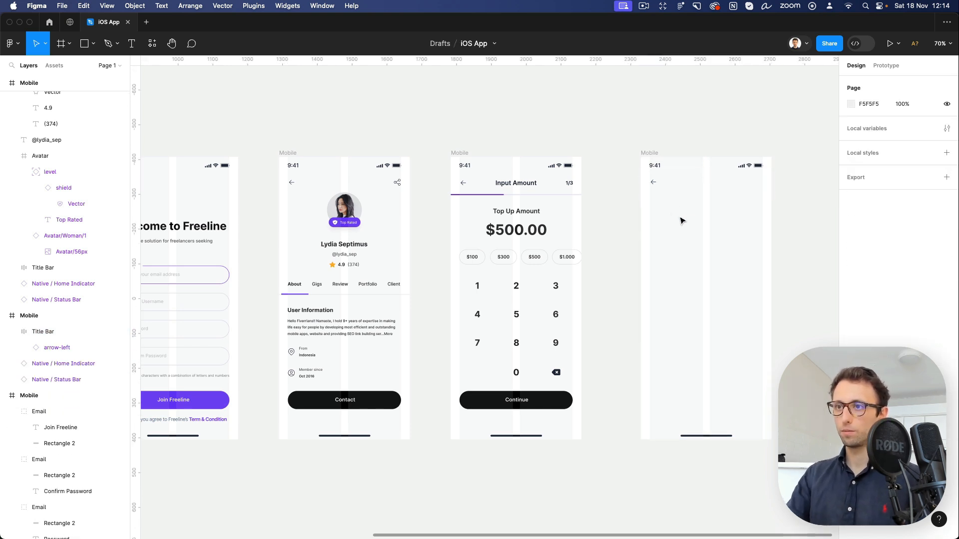
# Copy the "$500.00" text onto the new screen, change it to "Overall Rating", and place it at X 24 below the back arrow.
pyautogui.hscroll(5, 669, 195)
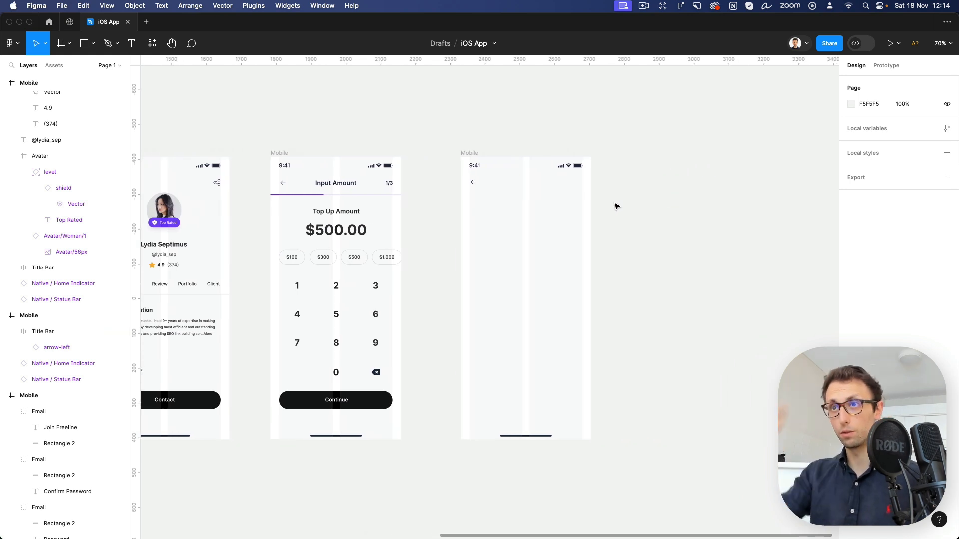
pyautogui.hscroll(-4, 563, 240)
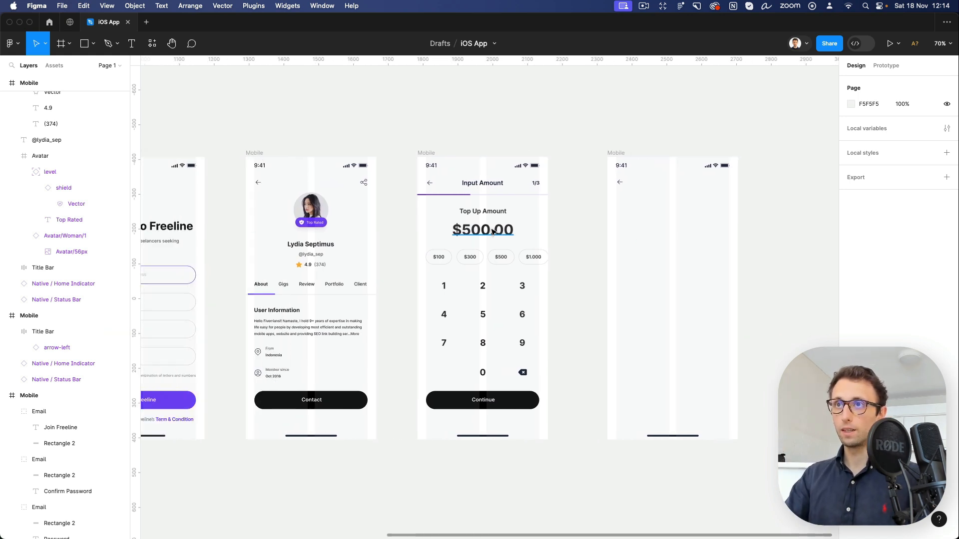
pyautogui.moveTo(483, 229); pyautogui.dragTo(656, 202)
pyautogui.doubleClick(655, 201)
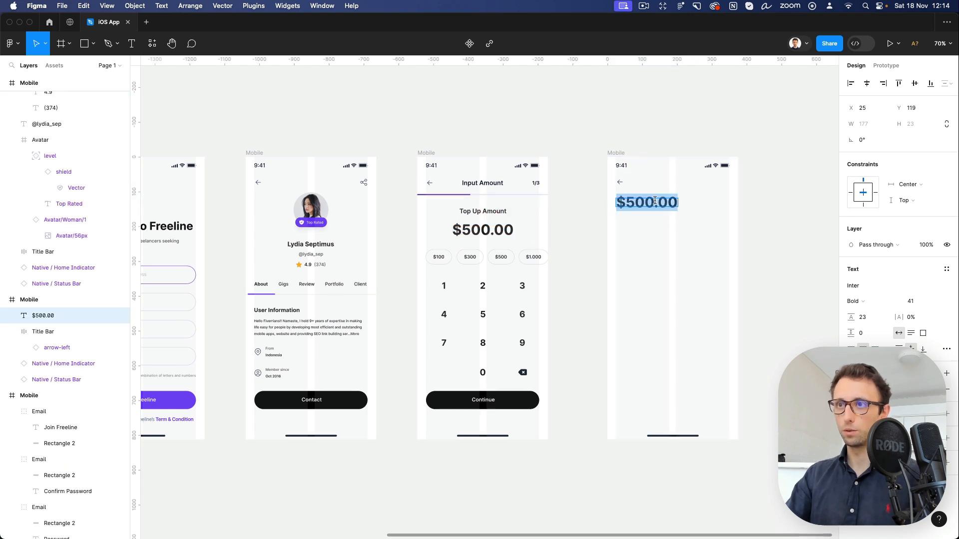
pyautogui.write('Overall')
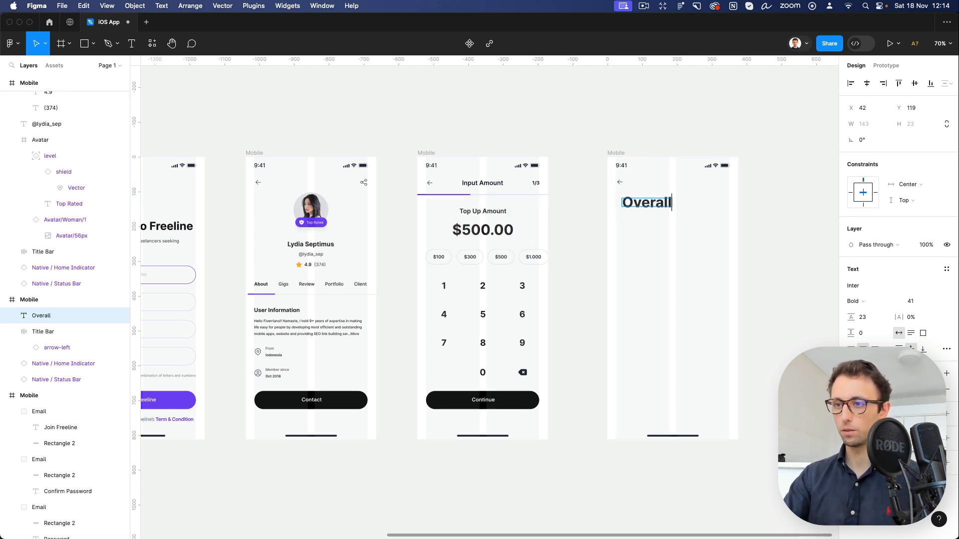
pyautogui.write(' Rating')
pyautogui.press('Escape')
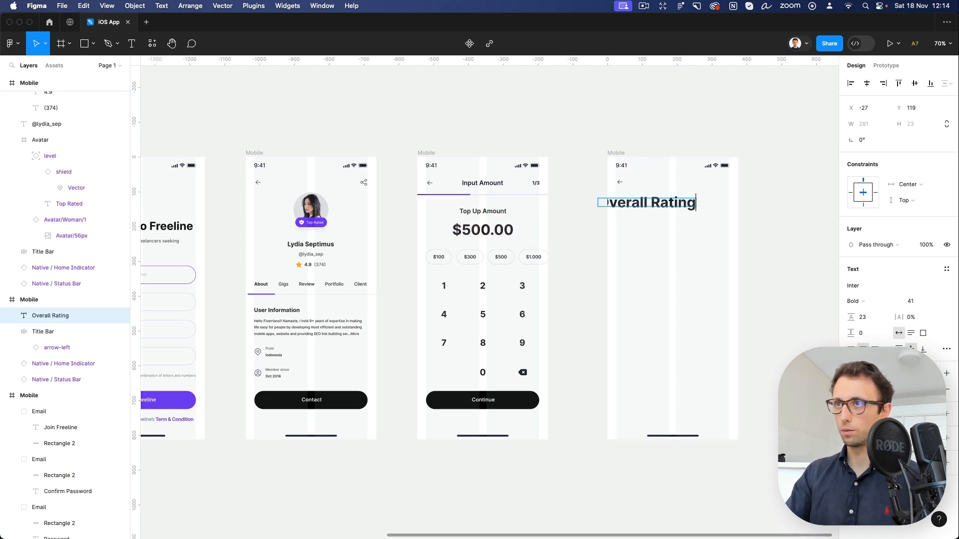
pyautogui.moveTo(649, 205); pyautogui.dragTo(667, 204)
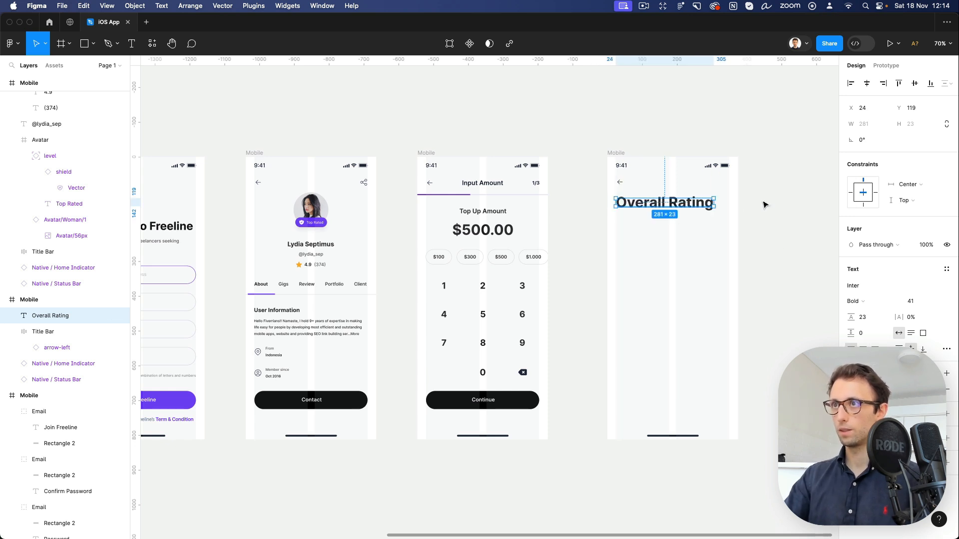
# Reduce the font size of the "Overall Rating" heading to 28.
pyautogui.click(912, 301)
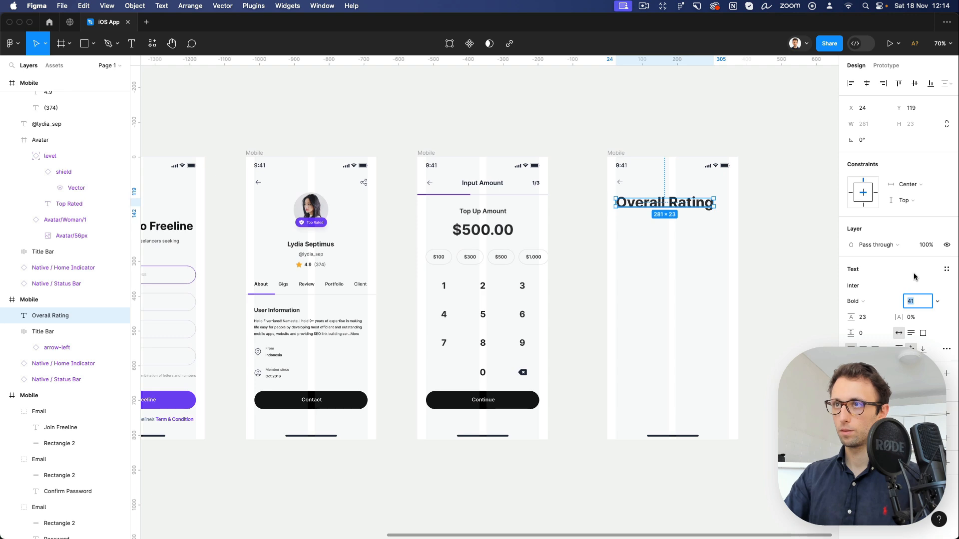
pyautogui.press('Down')
pyautogui.press('Down')
pyautogui.press('Down')
pyautogui.press('Down')
pyautogui.press('Down')
pyautogui.press('Down')
pyautogui.press('Down')
pyautogui.press('Down')
pyautogui.press('Down')
pyautogui.press('Down')
pyautogui.press('Down')
pyautogui.press('Down')
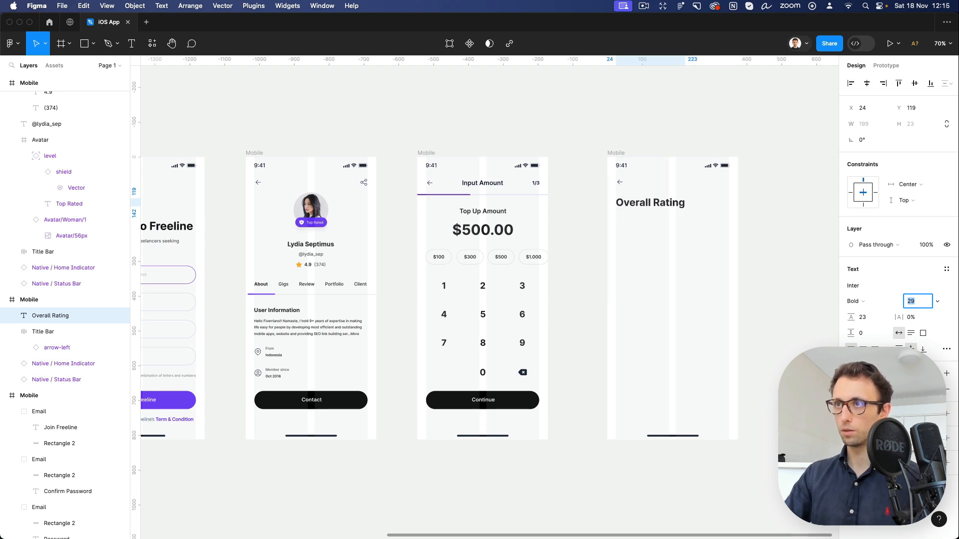
pyautogui.press('Down')
pyautogui.scroll(3, 717, 172)
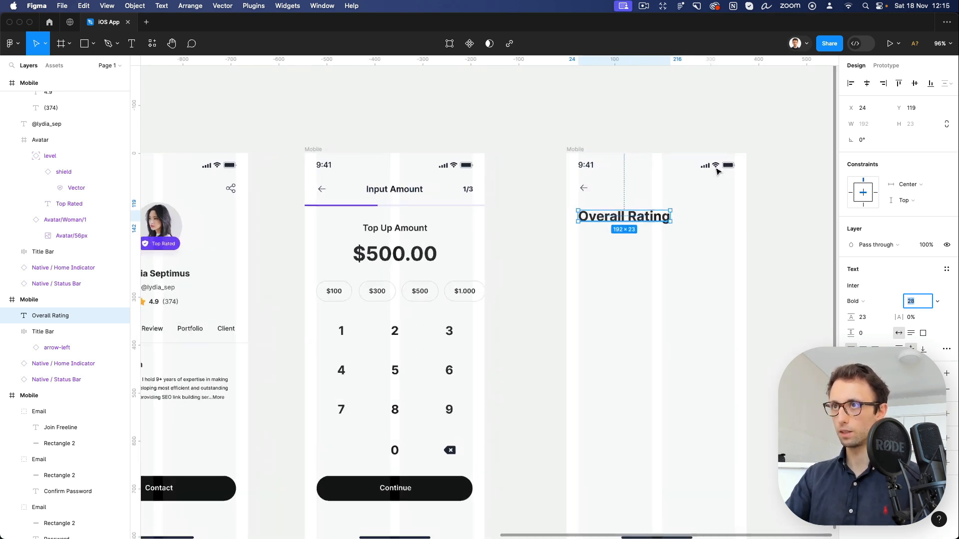
pyautogui.click(766, 250)
# Copy the orange star and the "4.9" text from the profile screen into the Overall Rating screen.
pyautogui.scroll(-5, 714, 238)
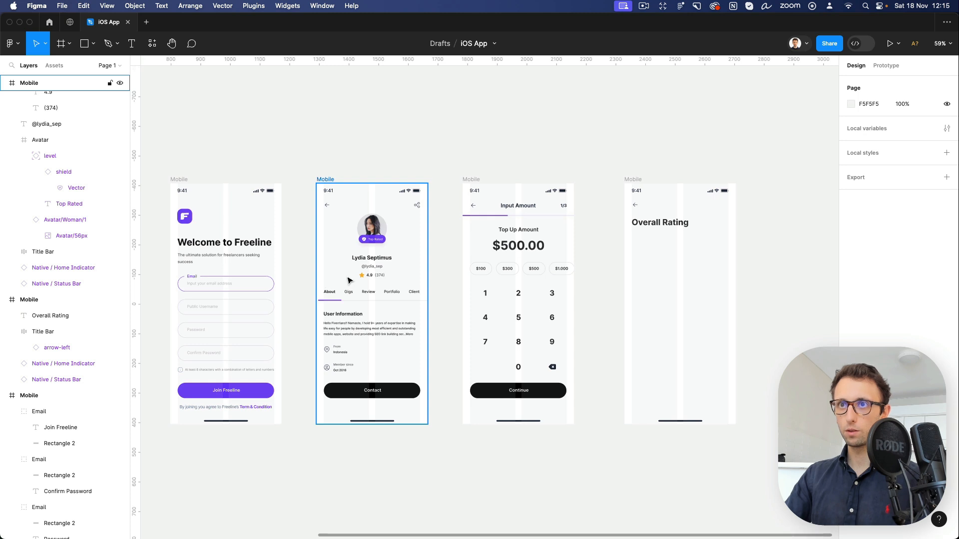
pyautogui.keyDown('super'); pyautogui.click(363, 276); pyautogui.keyUp('super')
pyautogui.scroll(-1, 370, 277)
pyautogui.keyDown('shift'); pyautogui.keyDown('super'); pyautogui.click(371, 276); pyautogui.keyUp('super'); pyautogui.keyUp('shift')
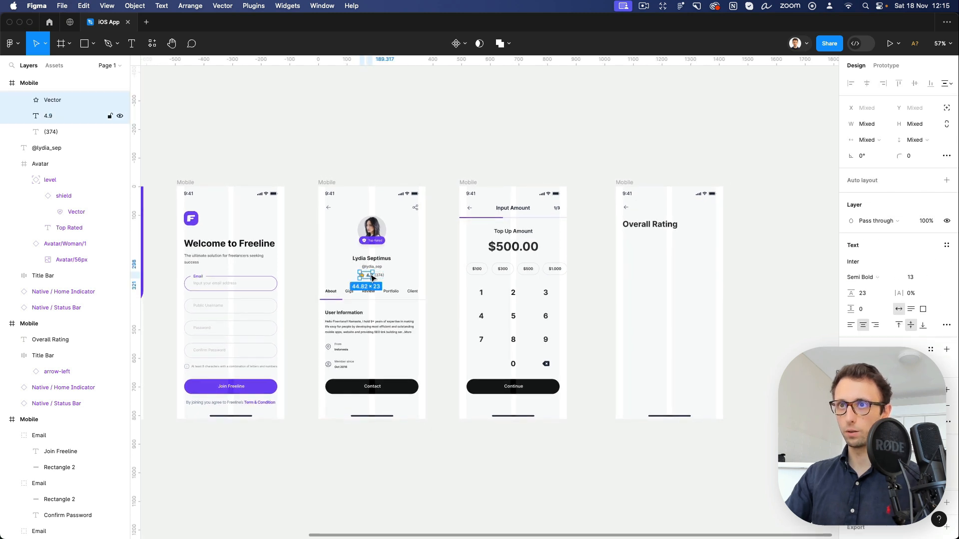
pyautogui.click(625, 182)
pyautogui.scroll(2, 757, 241)
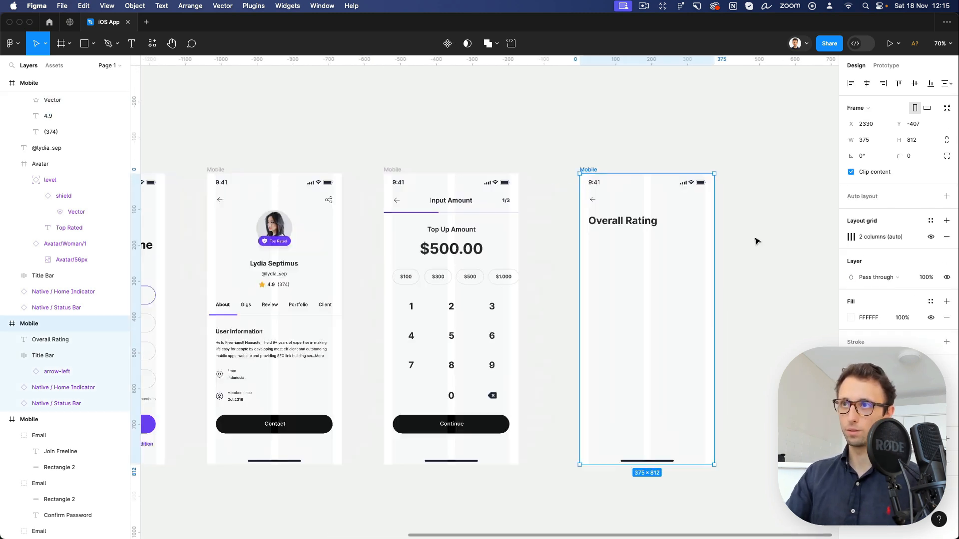
pyautogui.press('super+v')
# Place the star and "4.9" at the column's right edge beside "Overall Rating" and scale them to about 1.44x.
pyautogui.scroll(5, 756, 241)
pyautogui.moveTo(397, 114); pyautogui.dragTo(652, 213)
pyautogui.press('k')
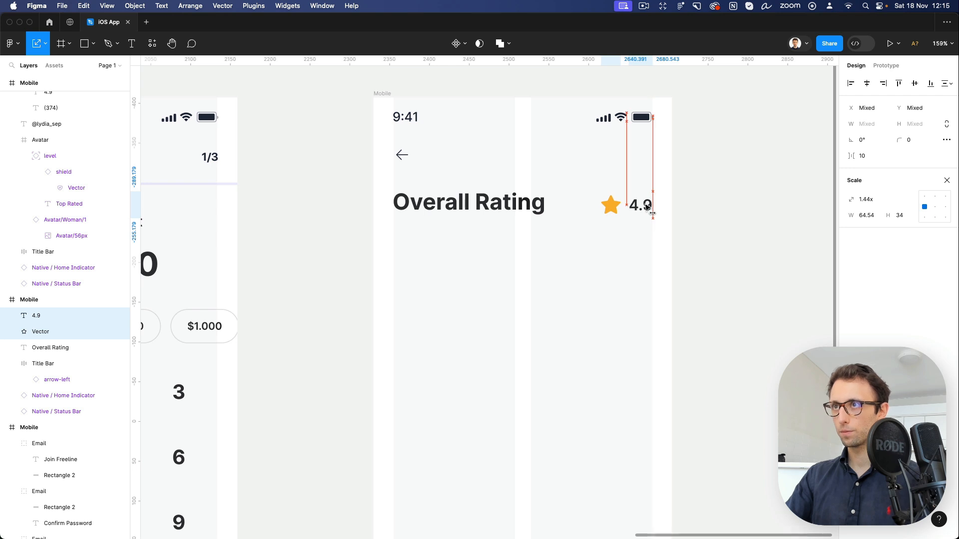
pyautogui.press('v')
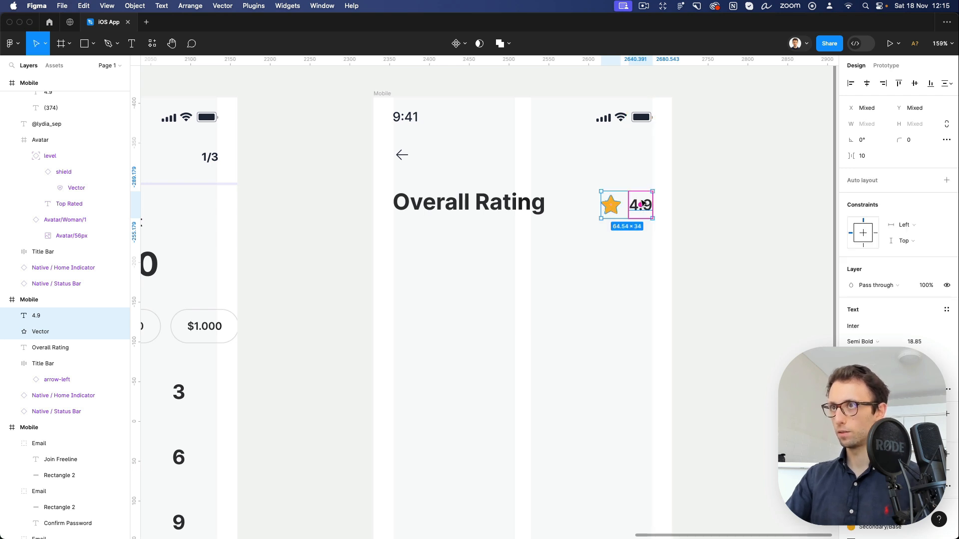
# Set the font size of the larger "4.9" beside "Overall Rating" to 19.
pyautogui.click(685, 206)
pyautogui.click(652, 210)
pyautogui.click(919, 304)
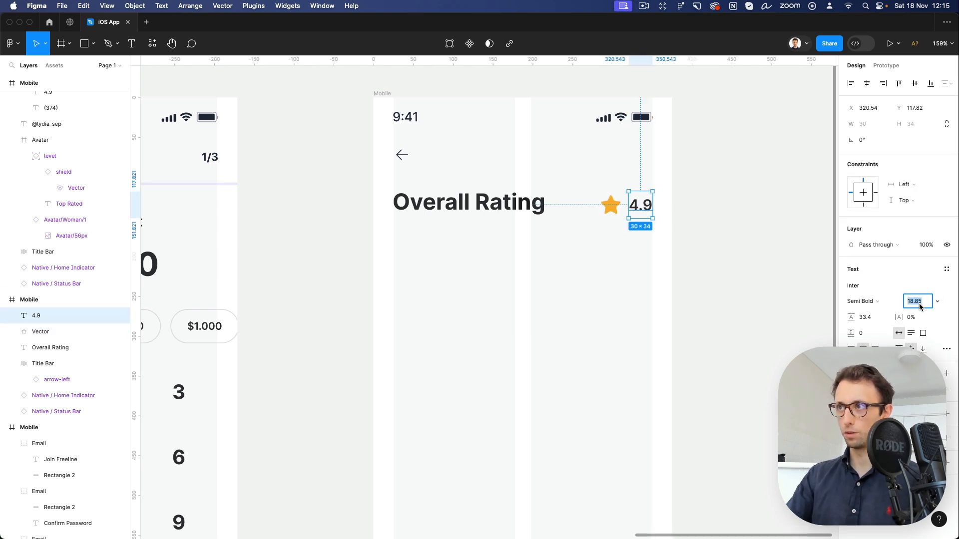
pyautogui.write('19')
pyautogui.press('Return')
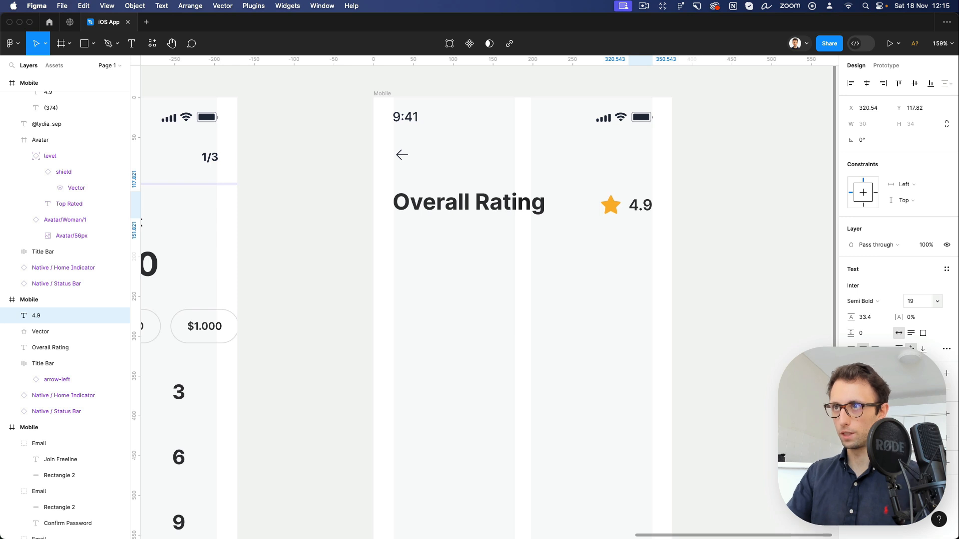
pyautogui.click(716, 252)
# Copy the profile screen's star and "4.9" into the Overall Rating screen again, placing them at the column's right edge under the larger rating.
pyautogui.click(670, 245)
pyautogui.scroll(-5, 668, 244)
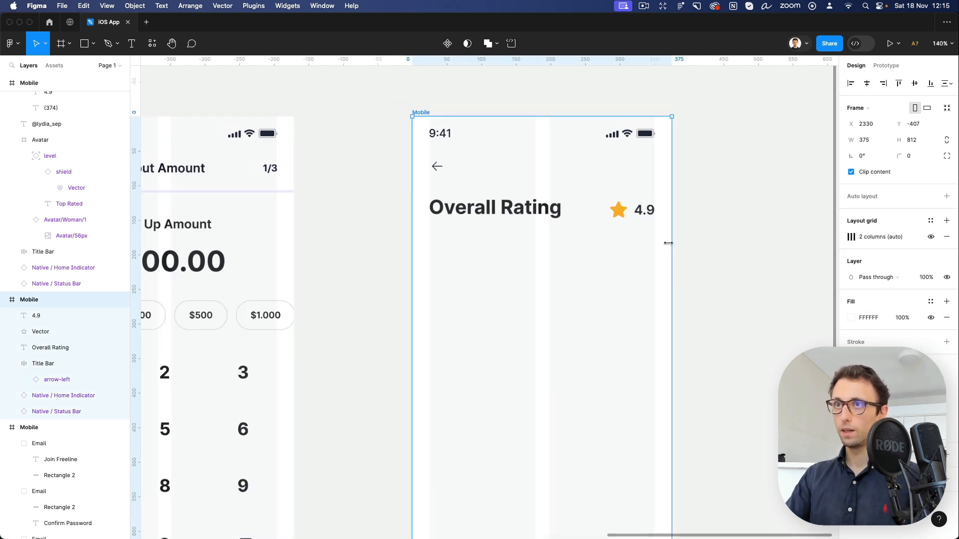
pyautogui.hscroll(-8, 643, 247)
pyautogui.hscroll(-10, 643, 249)
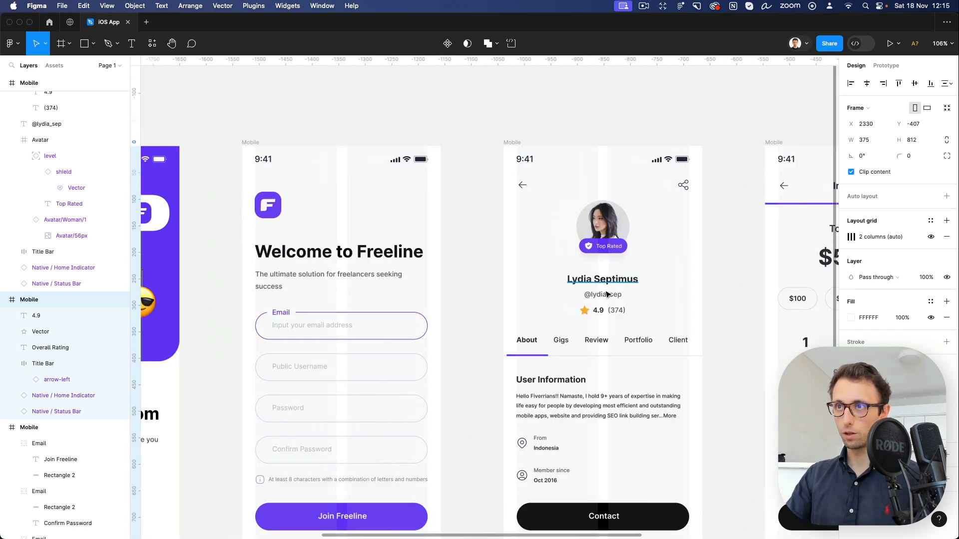
pyautogui.click(597, 312)
pyautogui.hscroll(12, 601, 320)
pyautogui.hscroll(12, 601, 320)
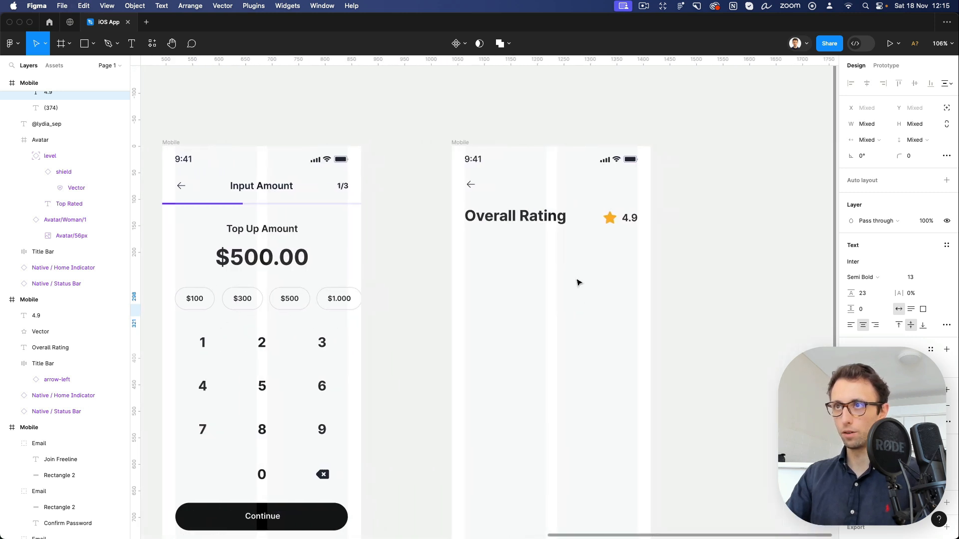
pyautogui.click(418, 143)
pyautogui.click(426, 143)
pyautogui.press('super+v')
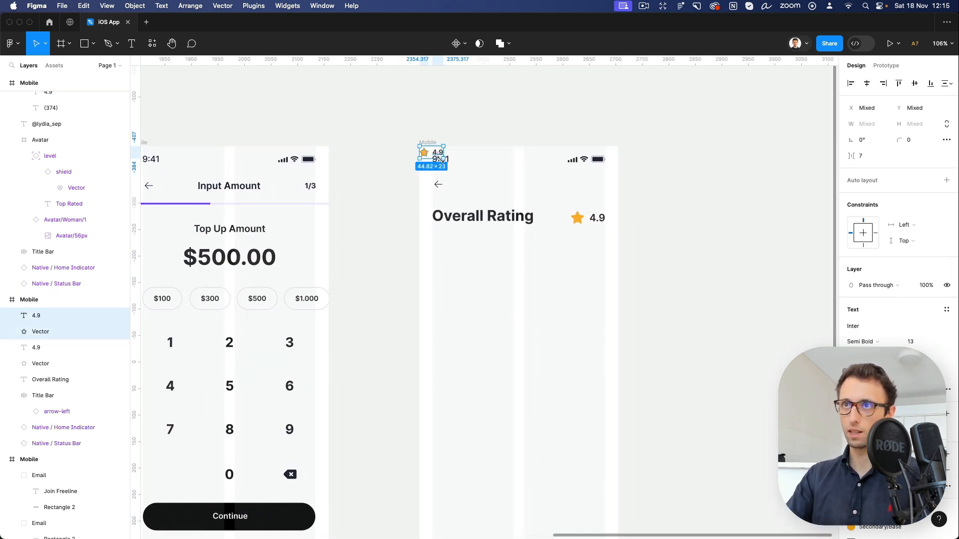
pyautogui.moveTo(438, 158); pyautogui.dragTo(598, 248)
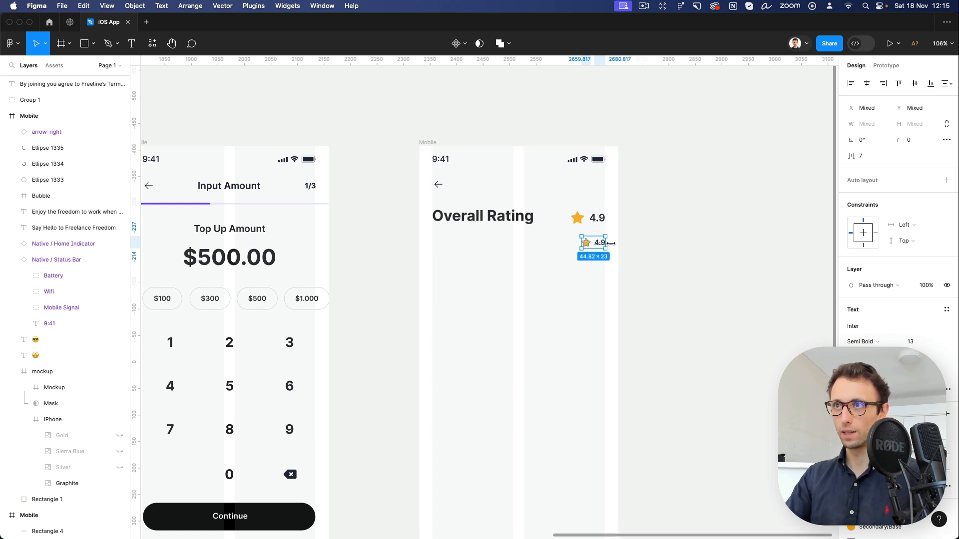
# Duplicate the small "4.9", change the copy to "Seller communication", and align it with the heading at X 24 in the same row.
pyautogui.doubleClick(600, 243)
pyautogui.moveTo(600, 244); pyautogui.dragTo(441, 251)
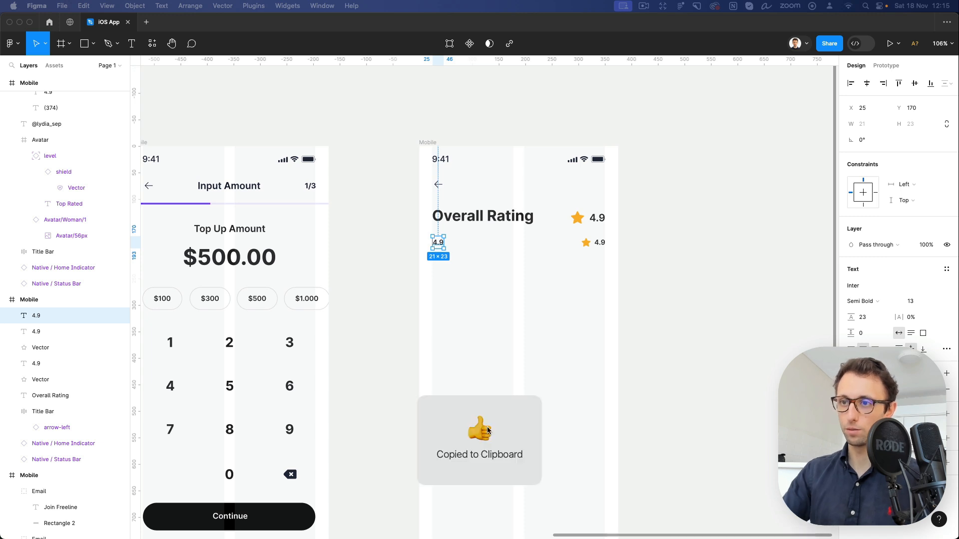
pyautogui.press('Return')
pyautogui.press('super+v')
pyautogui.press('Escape')
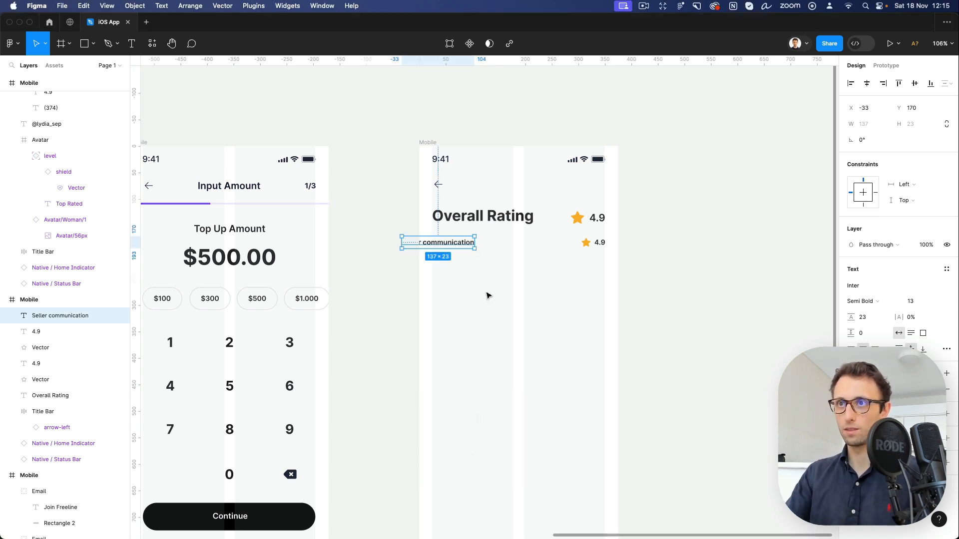
pyautogui.moveTo(436, 244); pyautogui.dragTo(468, 246)
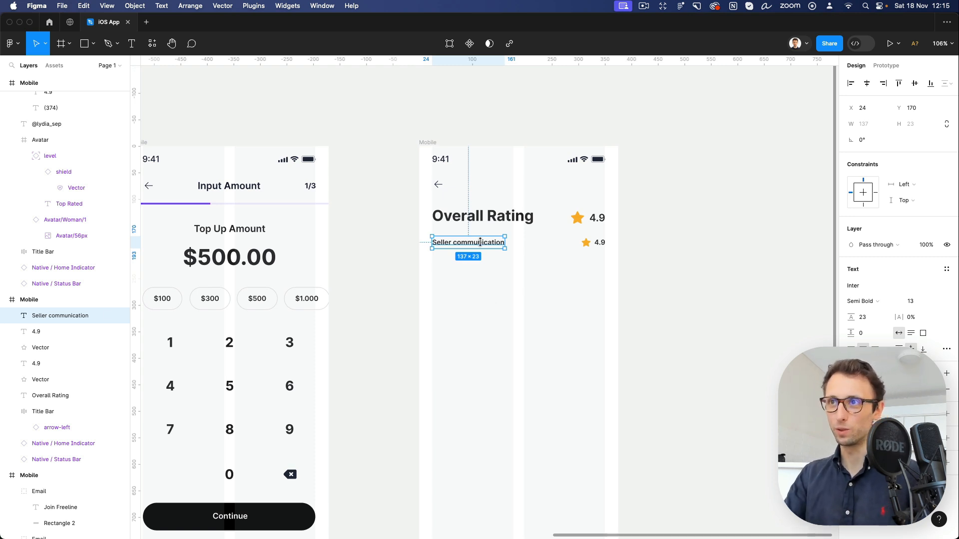
# Move the "Seller communication" label together with its star and rating down 4 px to Y 174.
pyautogui.click(577, 266)
pyautogui.moveTo(634, 233); pyautogui.dragTo(415, 270)
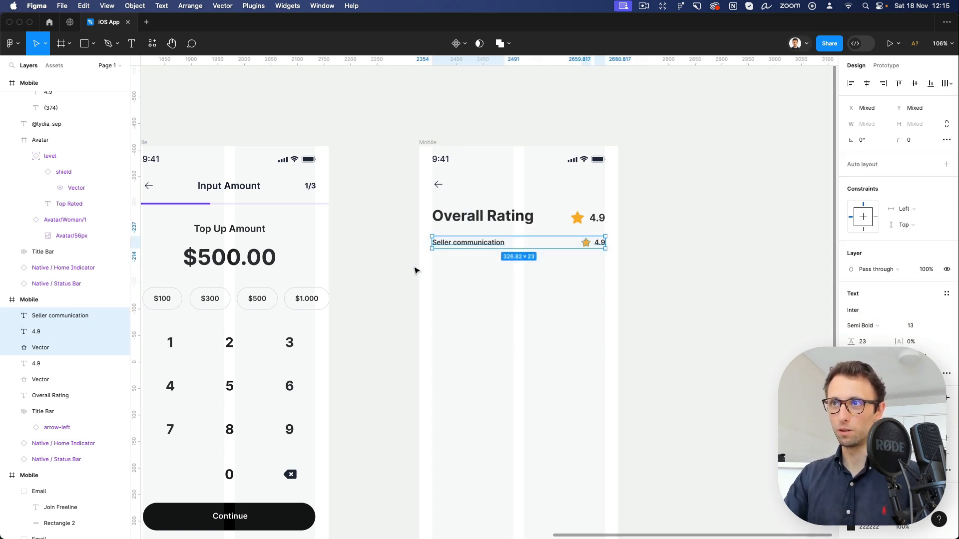
pyautogui.press('Down')
pyautogui.press('Down')
pyautogui.press('Down')
pyautogui.press('Down')
pyautogui.click(451, 285)
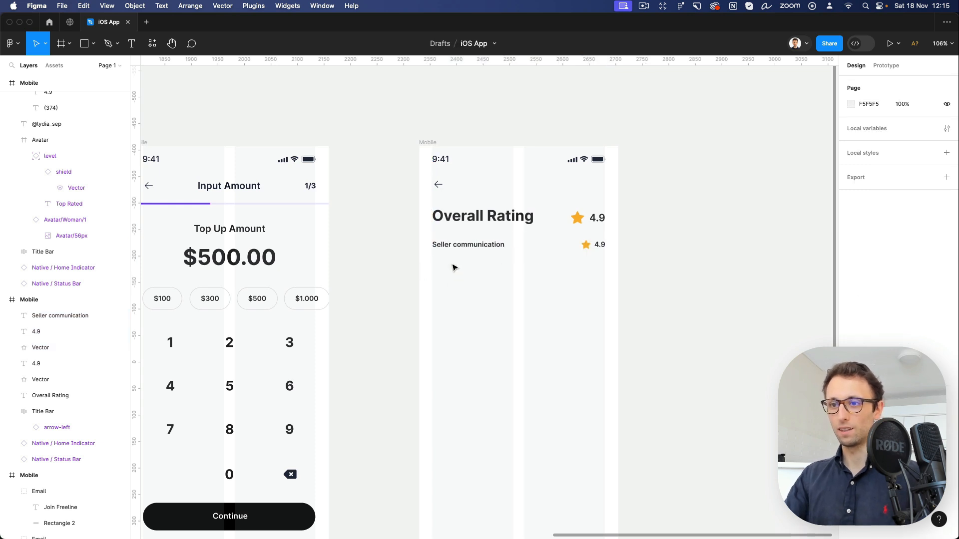
# Group the small star with its "4.9", and group that pair with the "Seller communication" label.
pyautogui.moveTo(622, 234); pyautogui.dragTo(571, 265)
pyautogui.press('super+g')
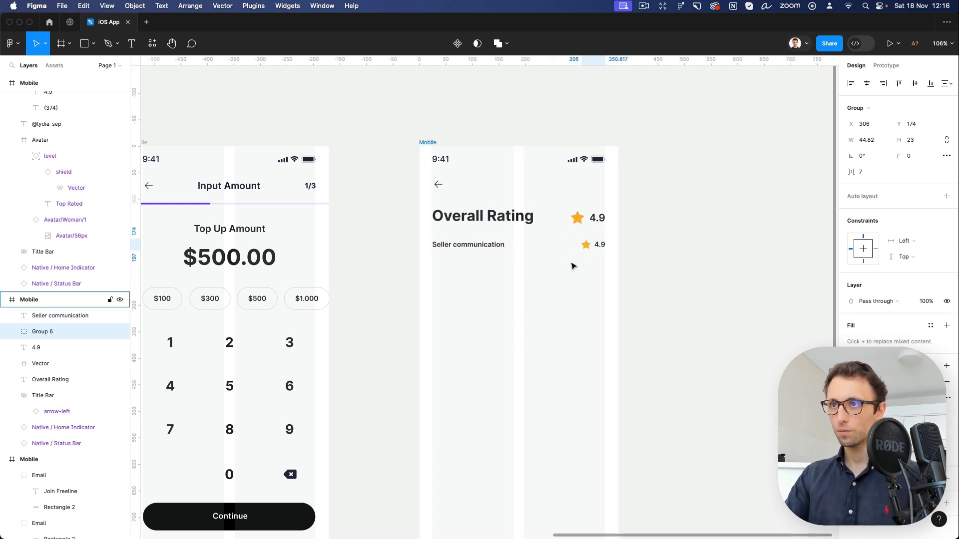
pyautogui.keyDown('shift'); pyautogui.click(464, 245); pyautogui.keyUp('shift')
pyautogui.press('super+g')
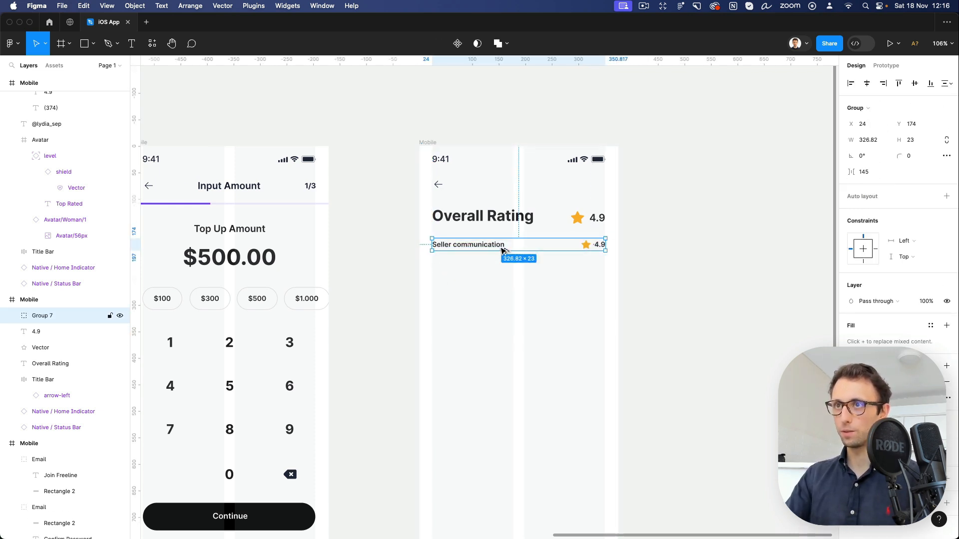
# Duplicate the "Seller communication" row twice below itself and set the vertical gaps between the three rows to 20 px.
pyautogui.moveTo(497, 251); pyautogui.dragTo(497, 275)
pyautogui.press('super+d')
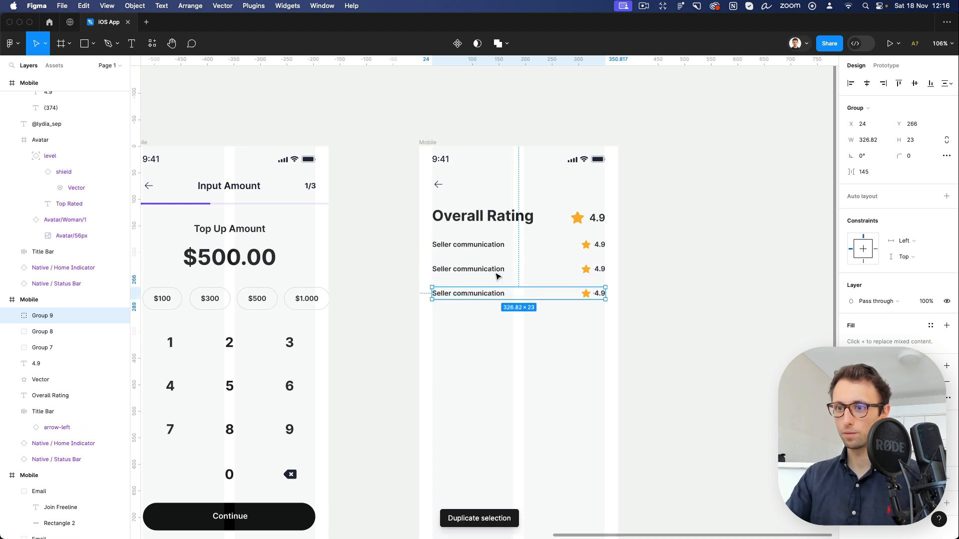
pyautogui.moveTo(572, 327); pyautogui.dragTo(460, 238)
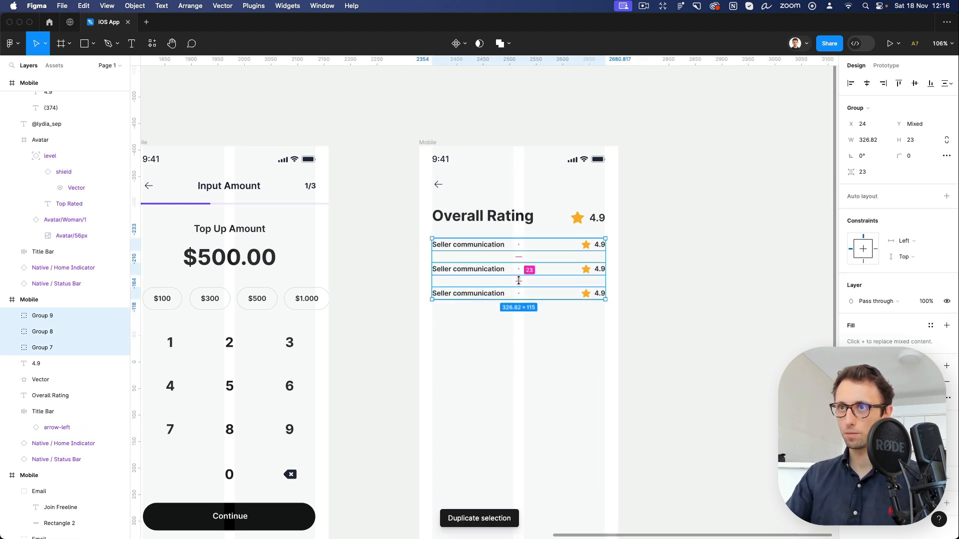
pyautogui.moveTo(519, 280); pyautogui.dragTo(520, 278)
# Change the second row's label to "Seller as described" and move it back in line with the labels' left edge.
pyautogui.doubleClick(477, 265)
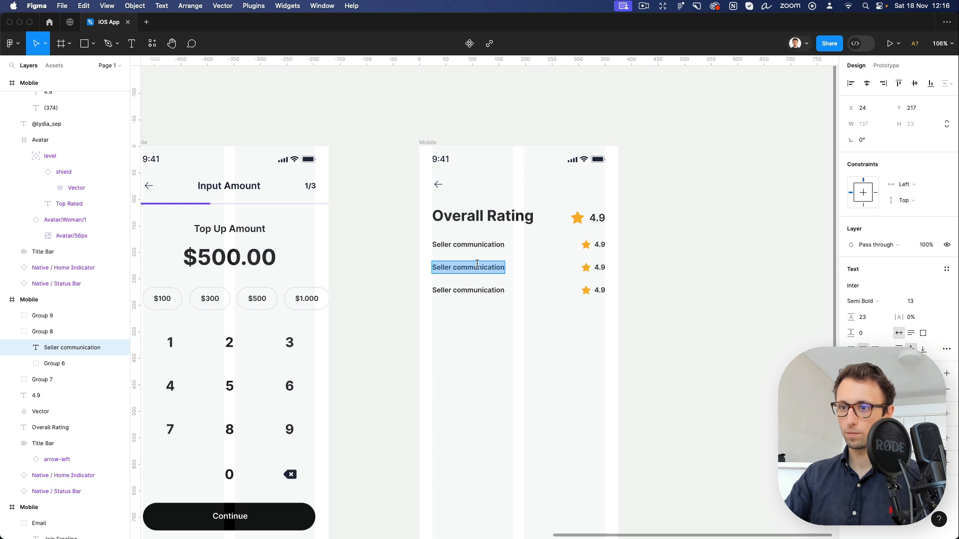
pyautogui.write('Seller')
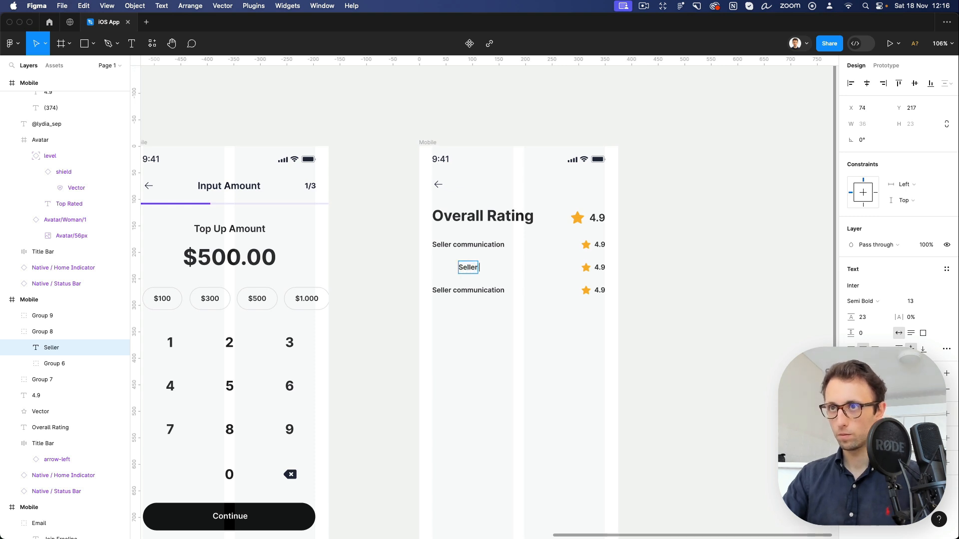
pyautogui.write(' as des')
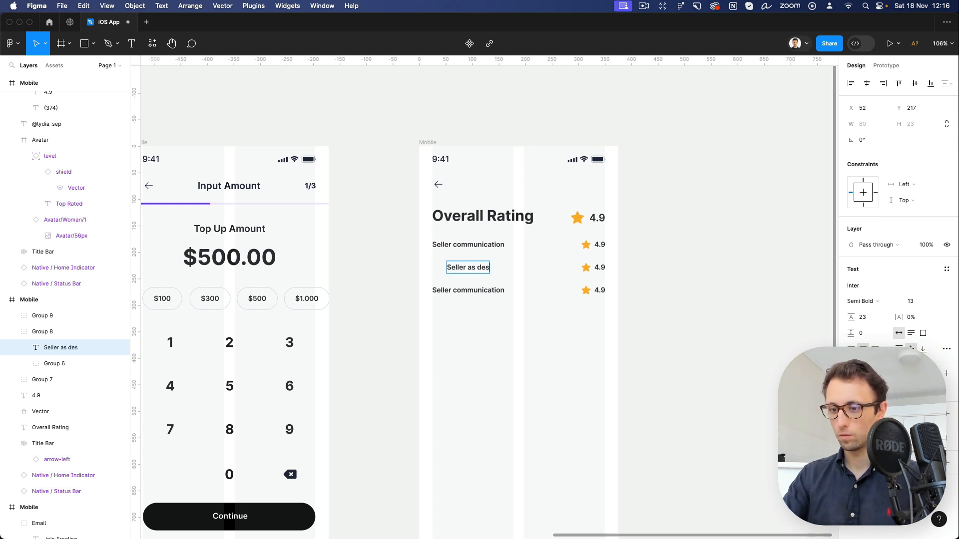
pyautogui.write('cribed')
pyautogui.press('Escape')
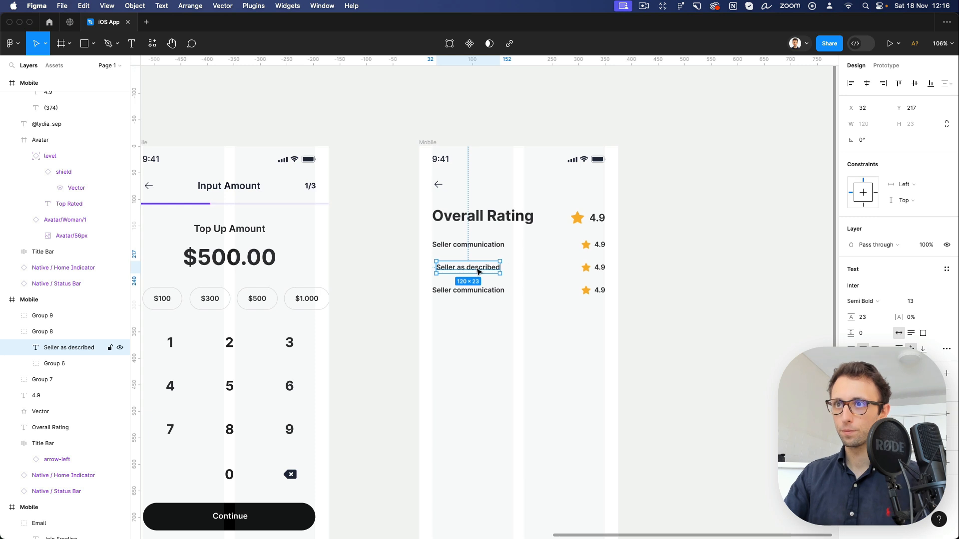
pyautogui.moveTo(485, 272); pyautogui.dragTo(474, 272)
# Change the third row's label to "Would recommend".
pyautogui.click(478, 291)
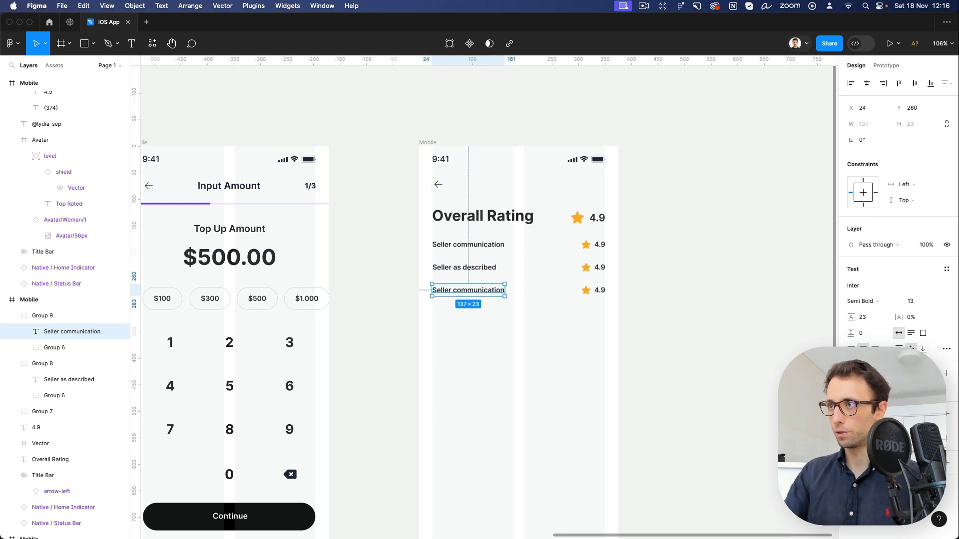
pyautogui.doubleClick(472, 292)
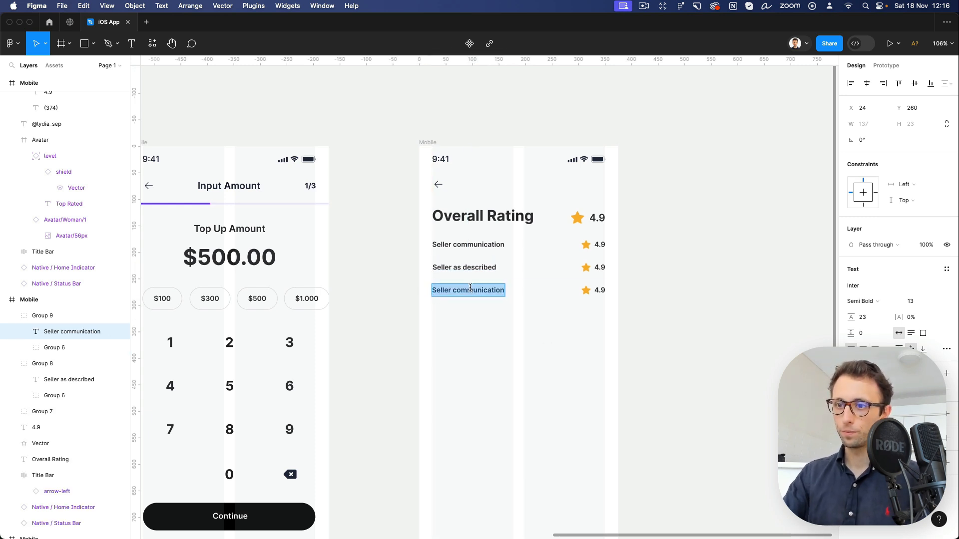
pyautogui.write('Would recommend')
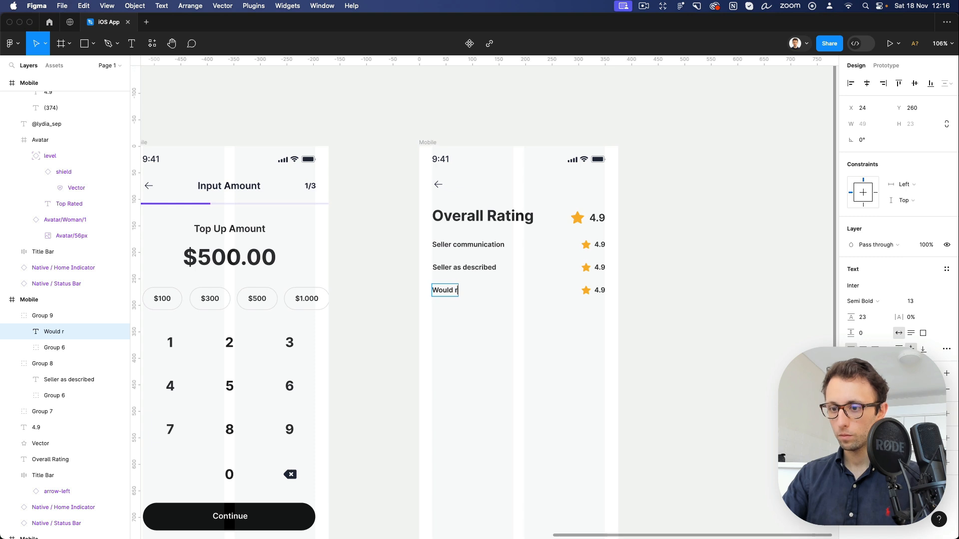
pyautogui.click(499, 344)
# Set the "Seller as described" rating to 4.1 and the "Would recommend" rating to 4.2.
pyautogui.doubleClick(599, 268)
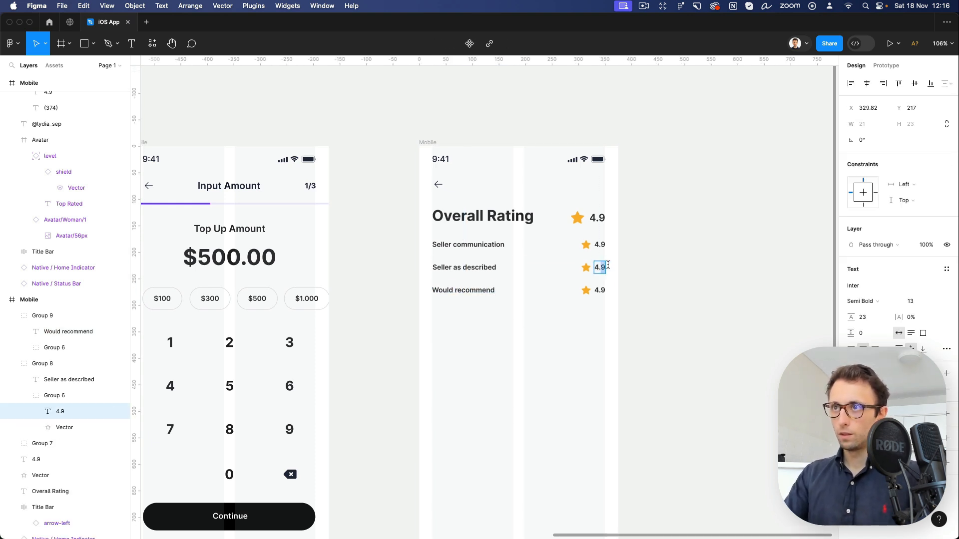
pyautogui.write('4.1')
pyautogui.doubleClick(599, 290)
pyautogui.write('4.2')
pyautogui.click(641, 298)
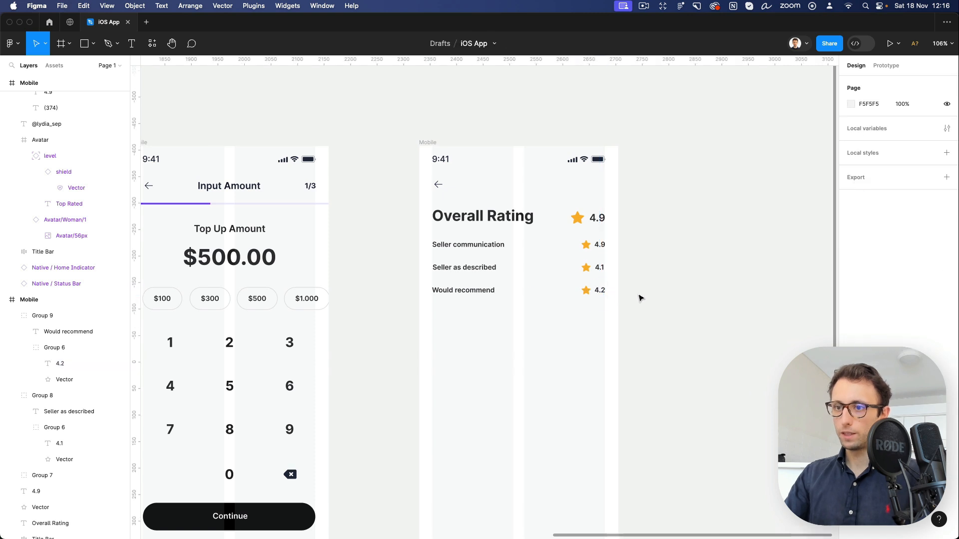
# Copy the four amount chips from the Input Amount screen to the Overall Rating screen, placing them below "Would recommend" from X 25.
pyautogui.scroll(-1, 641, 299)
pyautogui.scroll(1, 440, 296)
pyautogui.hscroll(-2, 439, 297)
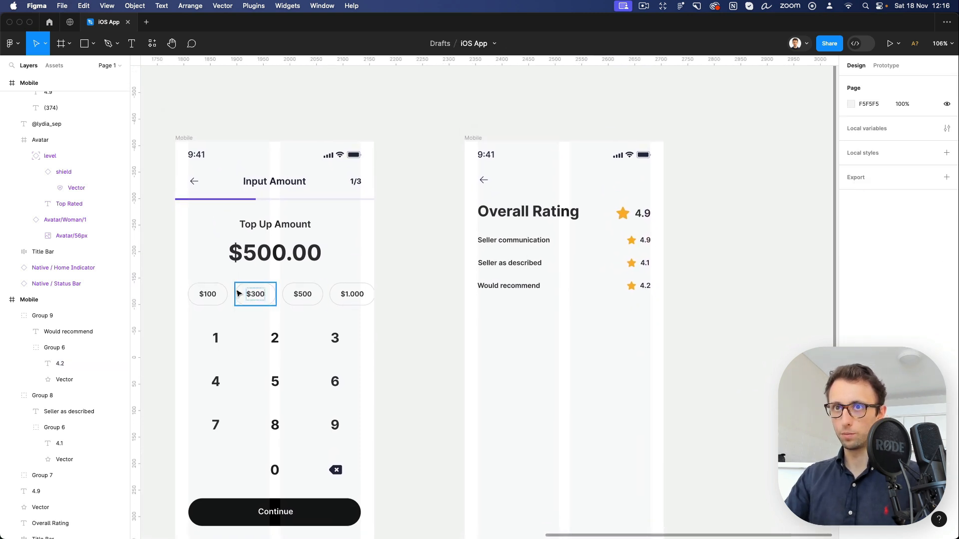
pyautogui.moveTo(185, 284); pyautogui.dragTo(336, 303)
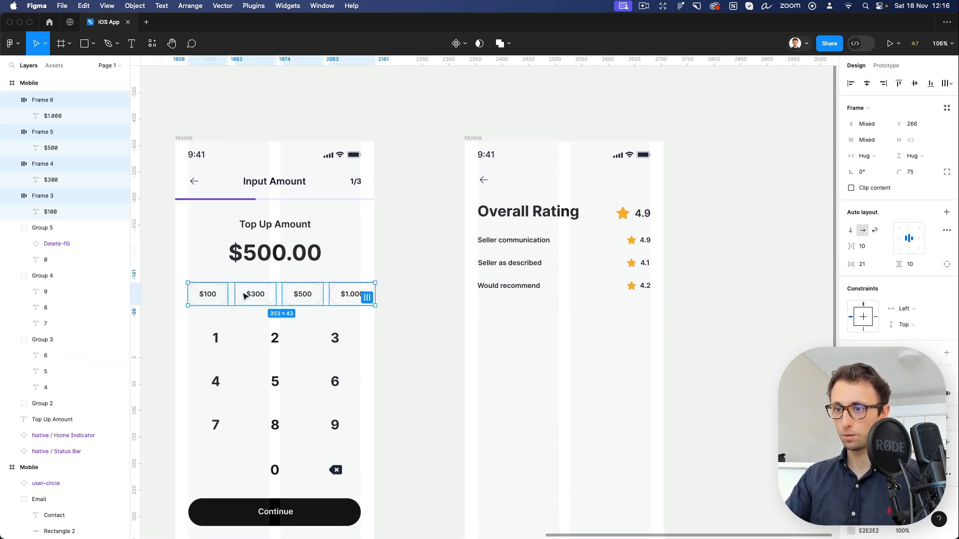
pyautogui.moveTo(244, 296); pyautogui.dragTo(569, 320)
pyautogui.moveTo(546, 314)
pyautogui.mouseDown()
pyautogui.moveTo(531, 317)
pyautogui.moveTo(536, 324)
pyautogui.mouseUp()
pyautogui.click(534, 346)
# Change the first copied chip's text to "All Stars" and sample white (FFFFFF) as its text color.
pyautogui.doubleClick(500, 319)
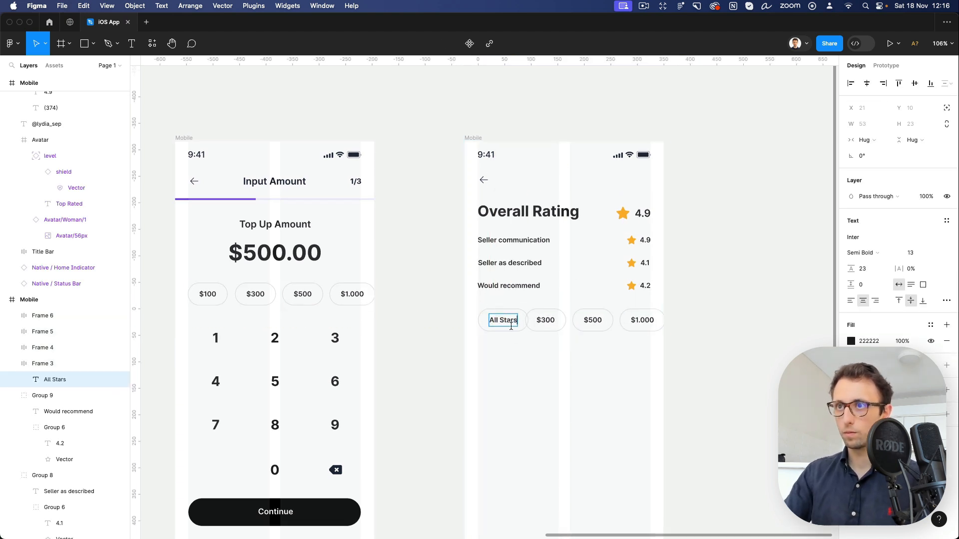
pyautogui.click(515, 336)
pyautogui.keyDown('super'); pyautogui.click(510, 323); pyautogui.keyUp('super')
pyautogui.press('i')
pyautogui.click(520, 331)
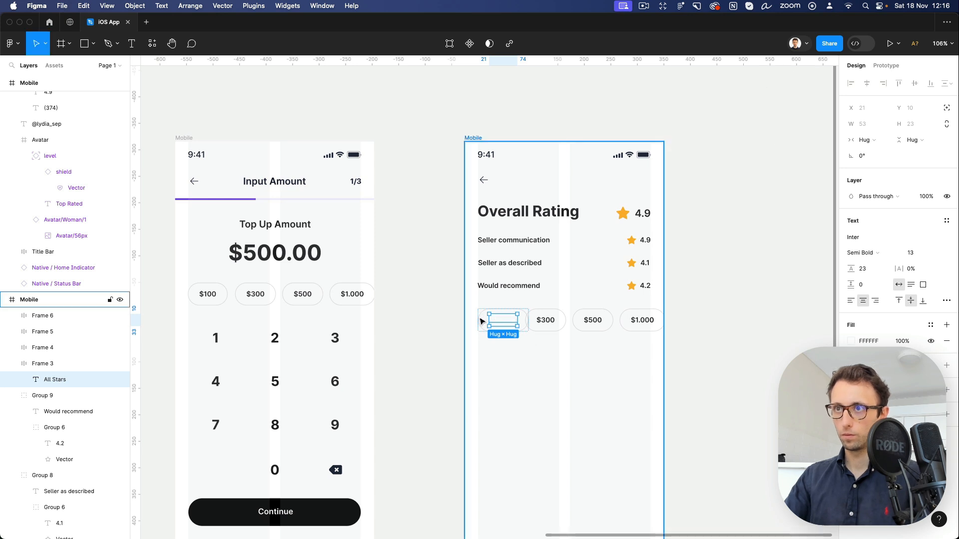
# Add a fill to the "All Stars" chip in the purple (6C38F6) sampled from the Input Amount progress bar.
pyautogui.click(481, 321)
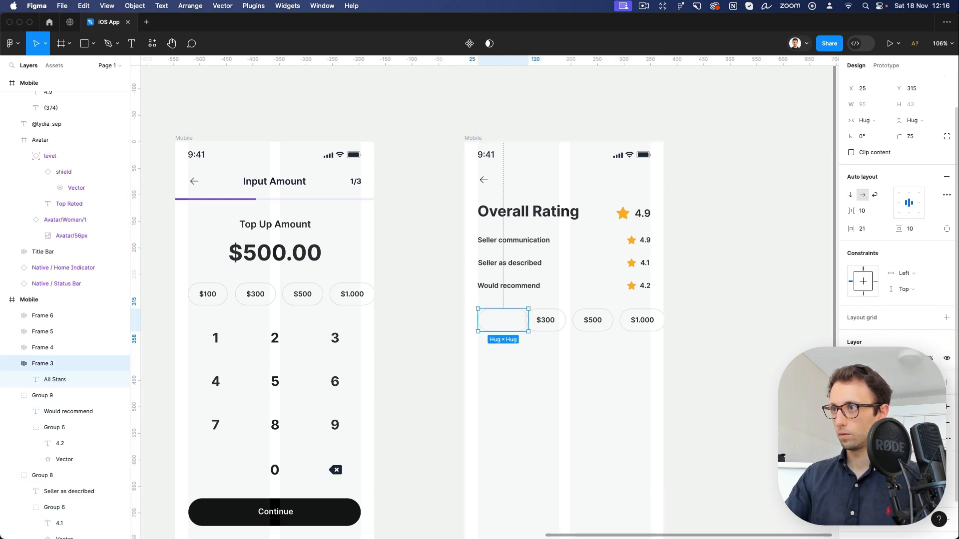
pyautogui.click(946, 382)
pyautogui.click(851, 399)
pyautogui.hscroll(-3, 646, 344)
pyautogui.press('i')
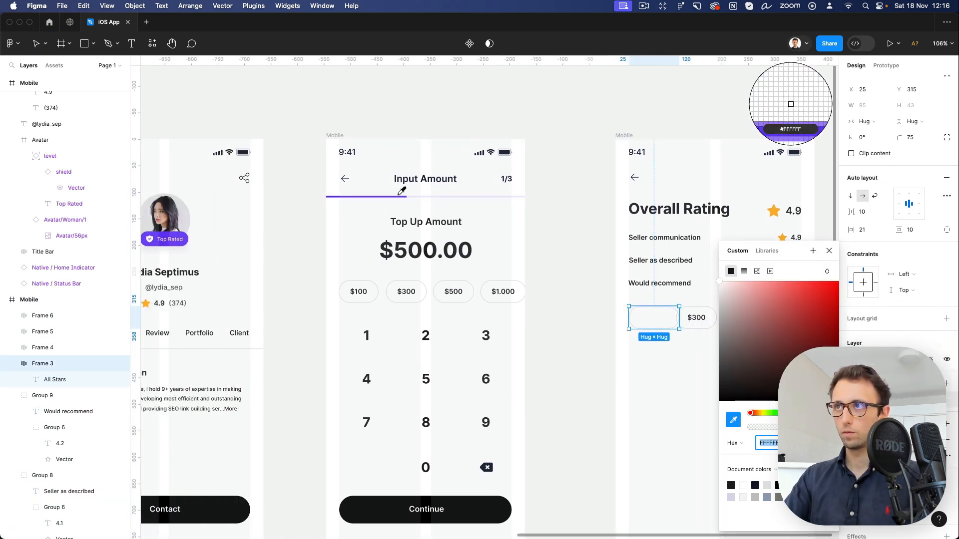
pyautogui.click(400, 196)
pyautogui.hscroll(5, 514, 257)
pyautogui.click(570, 374)
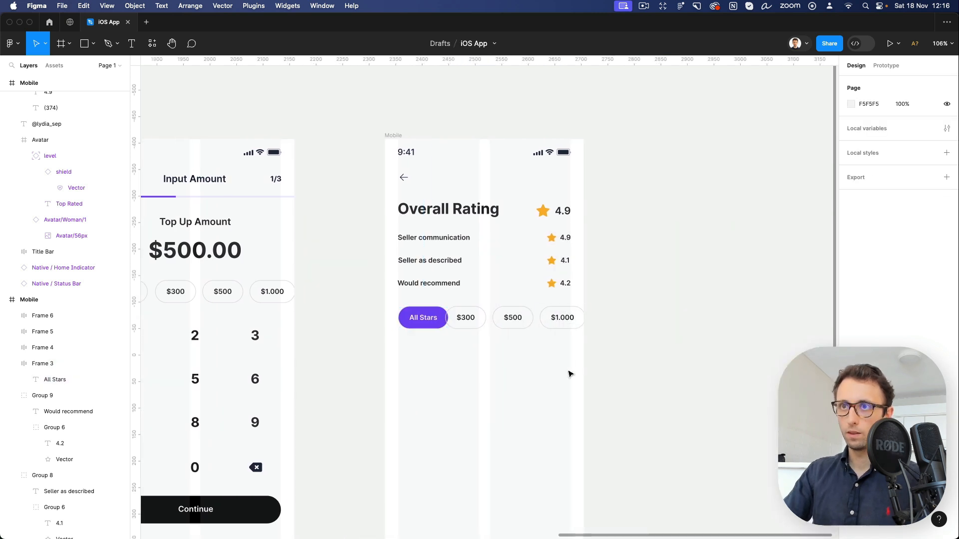
# Delete the copied "$300", "$500" and "$1.000" chips from the Overall Rating screen, leaving only "All Stars".
pyautogui.click(419, 317)
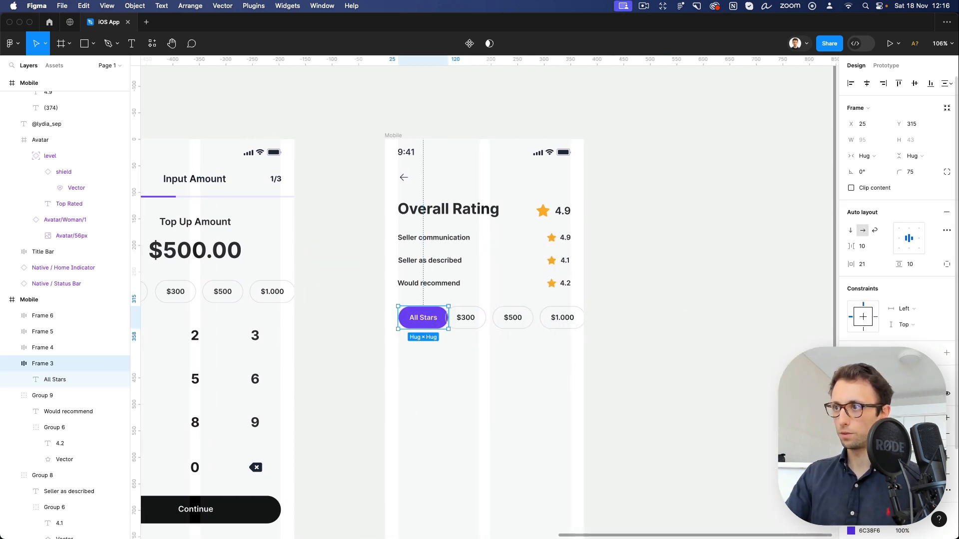
pyautogui.press('Escape')
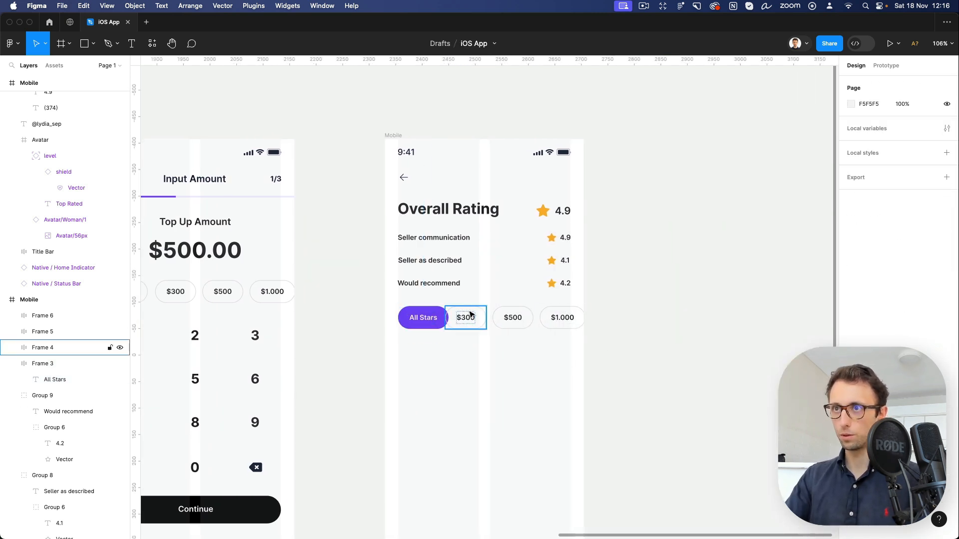
pyautogui.moveTo(470, 303); pyautogui.dragTo(574, 334)
pyautogui.press('Delete')
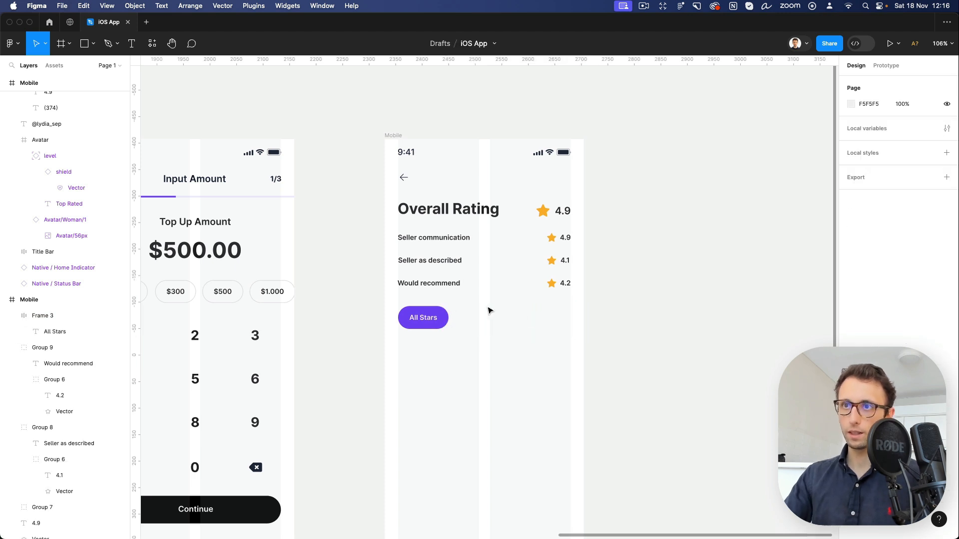
# Copy the "Would recommend" text beside the "All Stars" chip at X 143, Y 325 and change it to "5 Stars".
pyautogui.scroll(5, 488, 310)
pyautogui.click(428, 268)
pyautogui.moveTo(428, 268); pyautogui.dragTo(520, 328)
pyautogui.press('Delete')
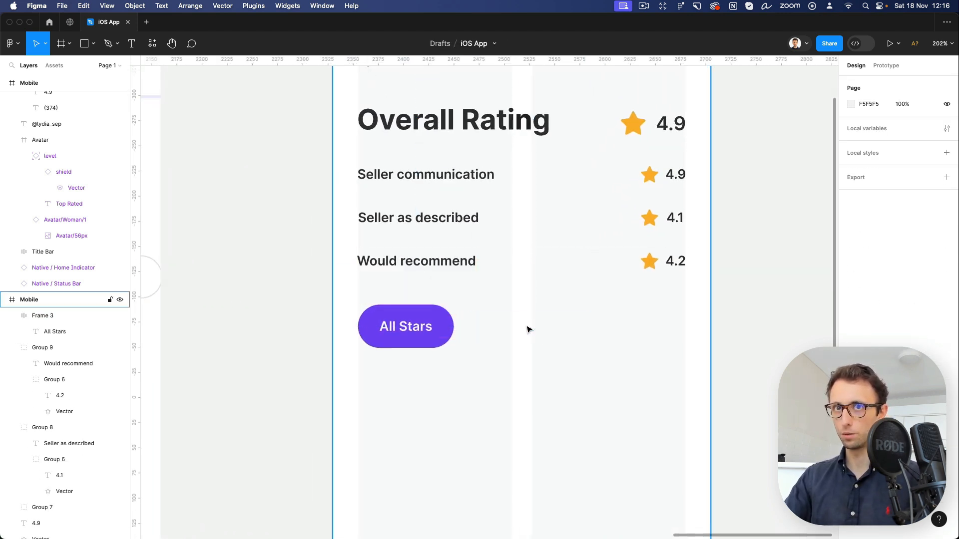
pyautogui.press('super+v')
pyautogui.moveTo(502, 88); pyautogui.dragTo(519, 357)
pyautogui.scroll(-2, 524, 359)
pyautogui.scroll(-2, 518, 360)
pyautogui.doubleClick(520, 356)
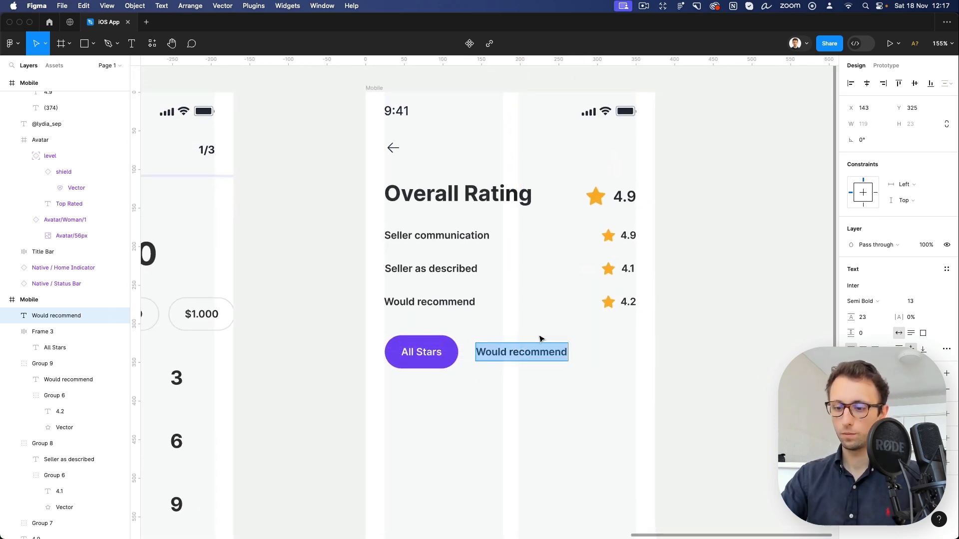
pyautogui.write('5 Stars')
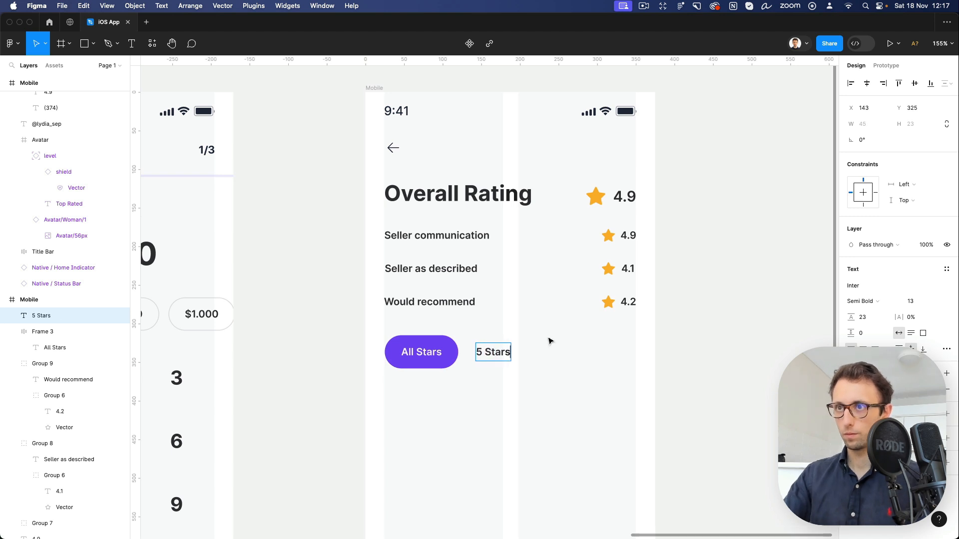
pyautogui.press('Escape')
# Duplicate the "5 Stars" label three times along the same row, at X 216, 289 and 362.
pyautogui.moveTo(501, 352); pyautogui.dragTo(558, 350)
pyautogui.press('super+d')
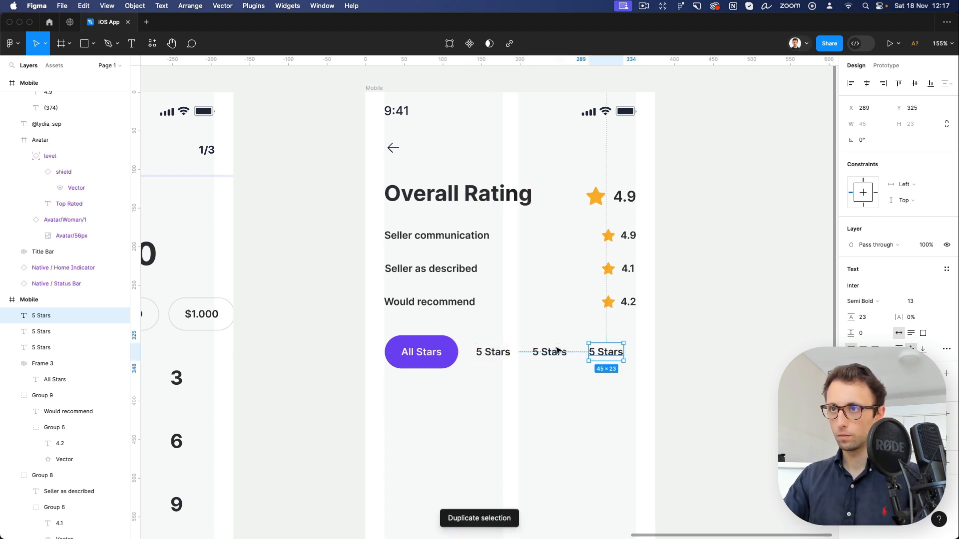
pyautogui.press('super+d')
# Change the three duplicated filter labels to "4 Stars", "3 Stars" and "2 Stars".
pyautogui.doubleClick(533, 357)
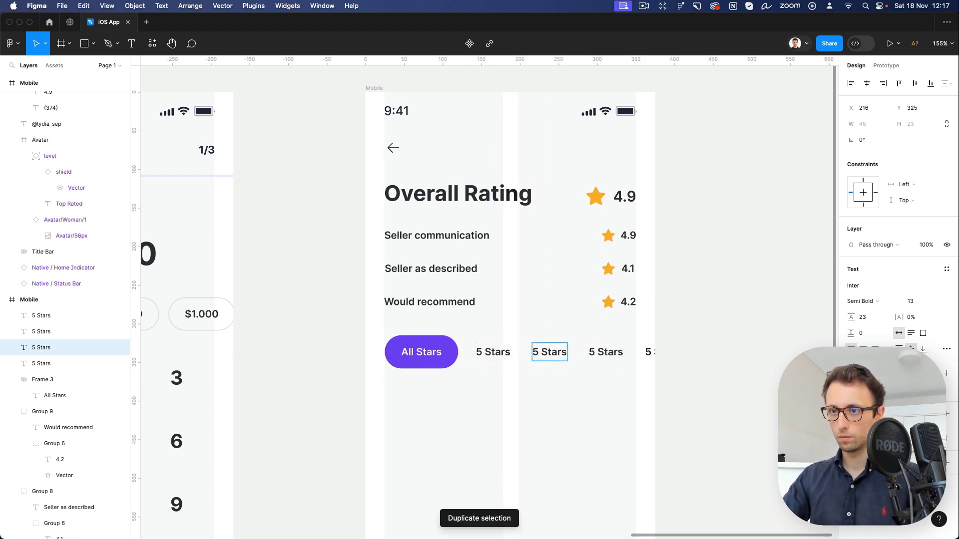
pyautogui.write('4')
pyautogui.doubleClick(590, 351)
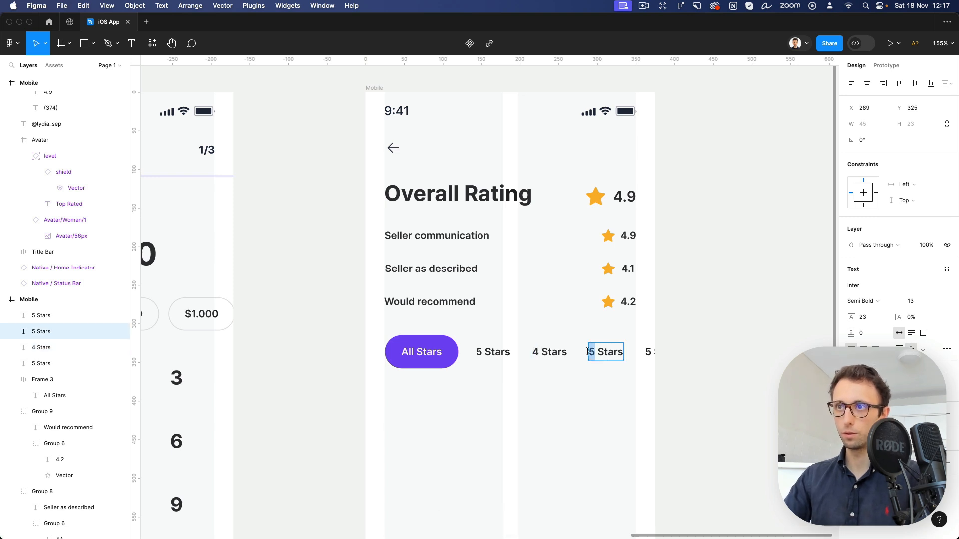
pyautogui.click(647, 352)
pyautogui.write('2')
pyautogui.press('Escape')
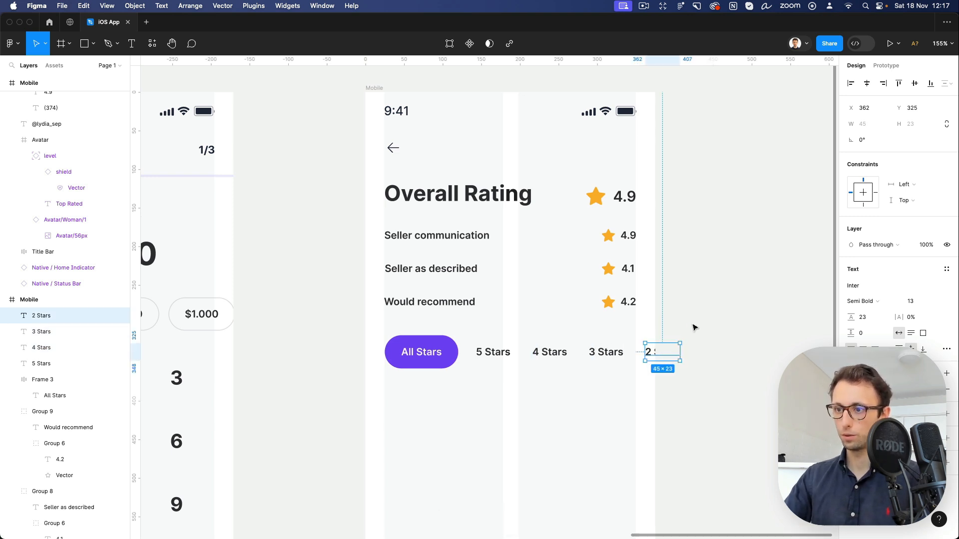
pyautogui.click(667, 356)
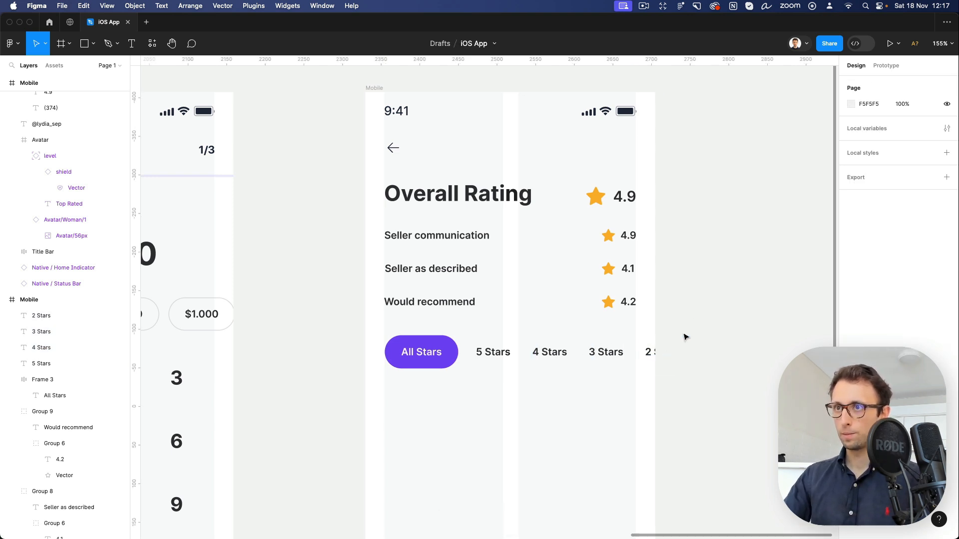
# Draw a 39 × 39 circle as an avatar placeholder below the "All Stars" chip at X 25, Y 406.
pyautogui.scroll(-2, 686, 339)
pyautogui.hscroll(-1, 686, 339)
pyautogui.scroll(-2, 693, 332)
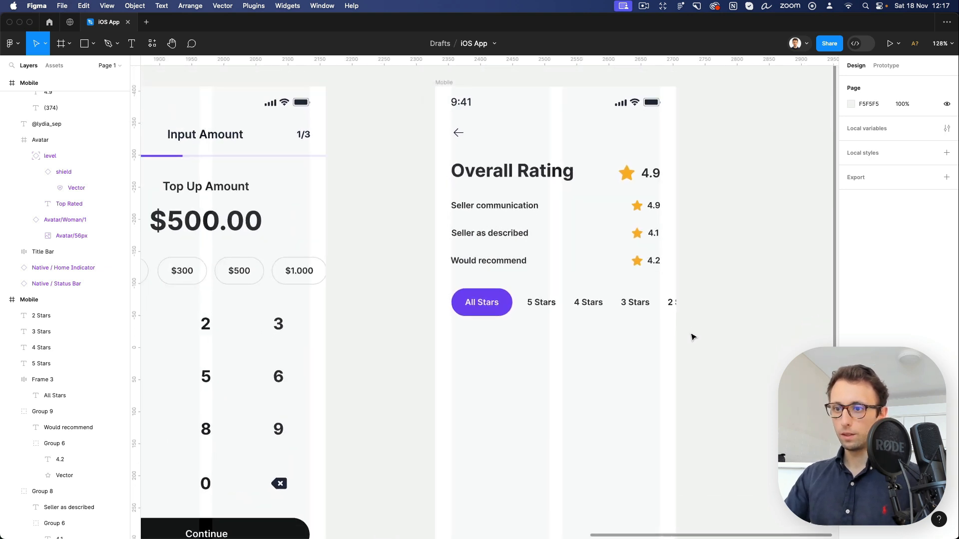
pyautogui.scroll(-4, 684, 339)
pyautogui.scroll(-2, 683, 339)
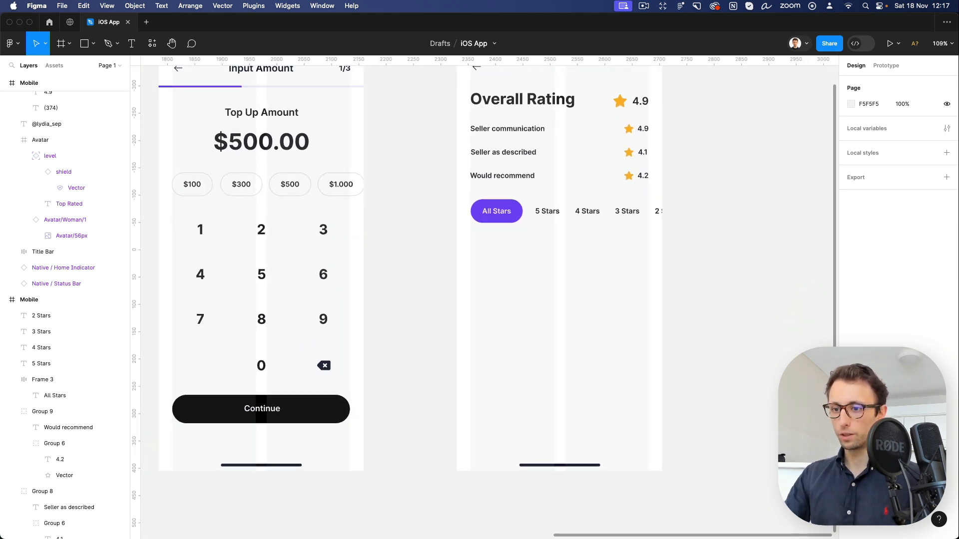
pyautogui.scroll(4, 612, 317)
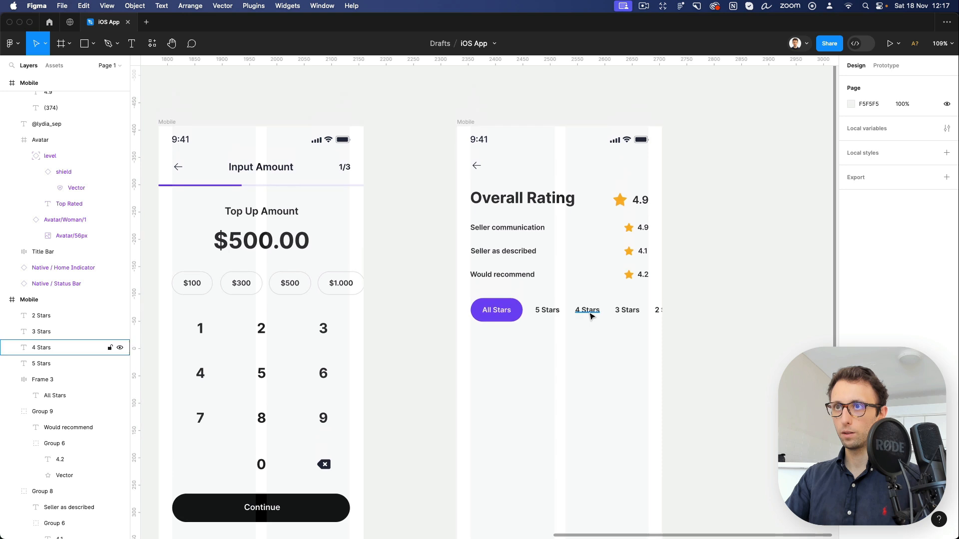
pyautogui.press('o')
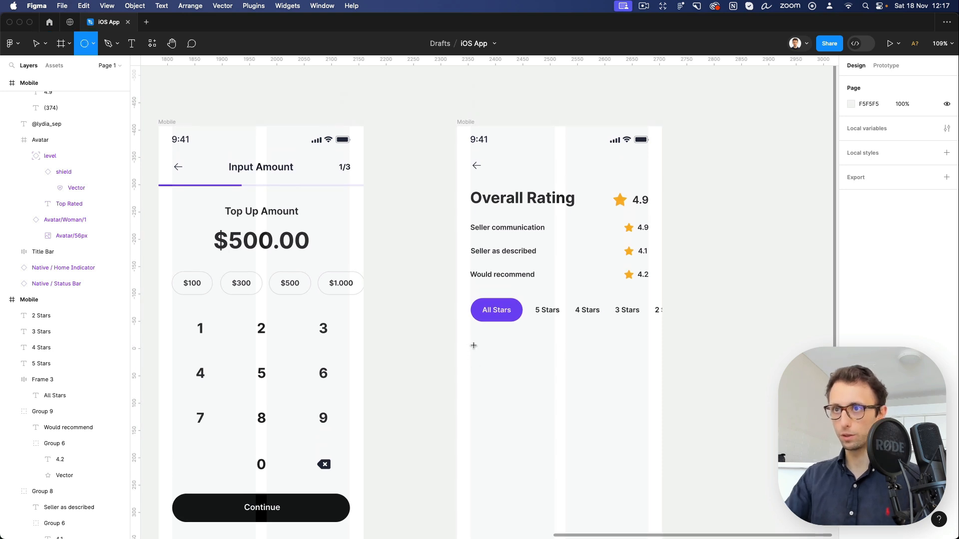
pyautogui.moveTo(472, 347); pyautogui.dragTo(492, 364)
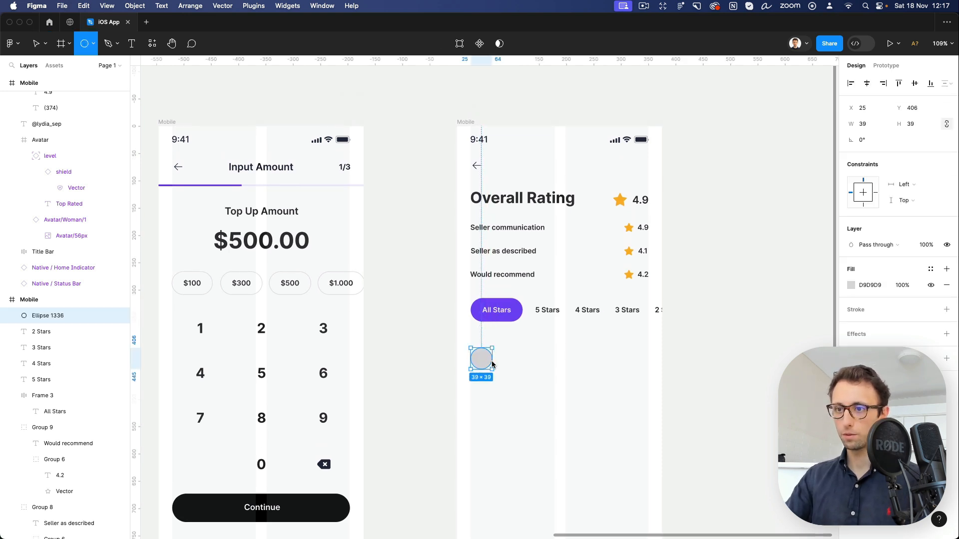
pyautogui.click(530, 356)
# Copy the "5 Stars" label beside the avatar circle at X 76, Y 414 and replace its text with the reviewer's name.
pyautogui.click(553, 312)
pyautogui.moveTo(553, 312); pyautogui.dragTo(517, 361)
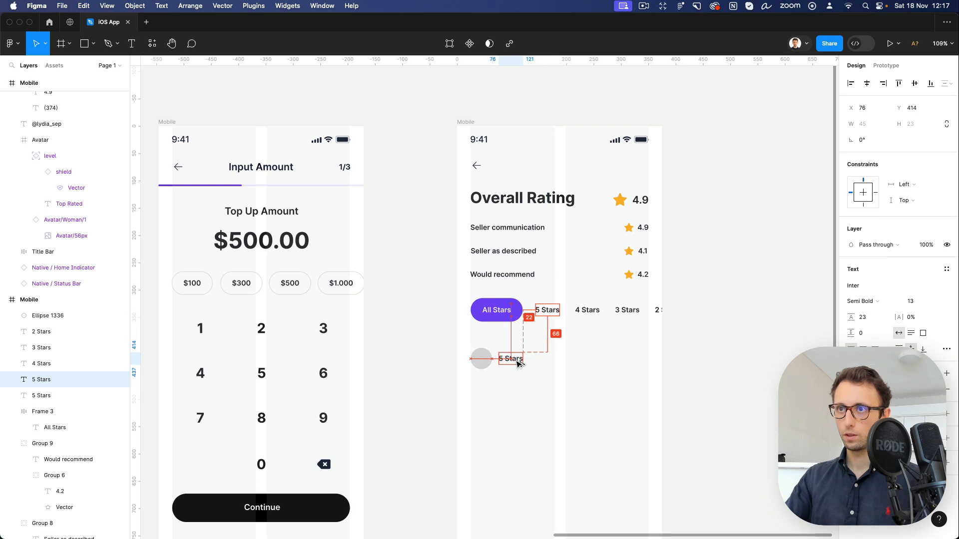
pyautogui.press('Return')
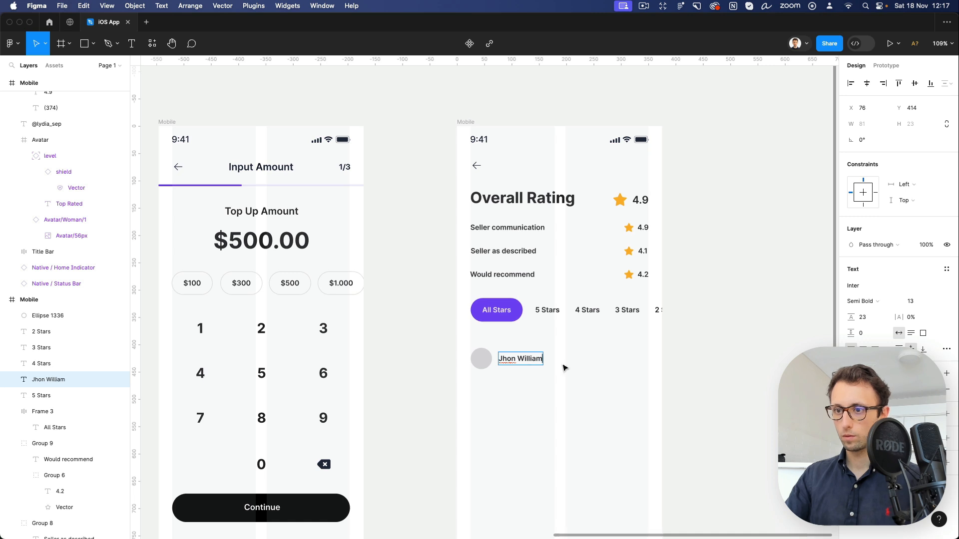
pyautogui.press('Escape')
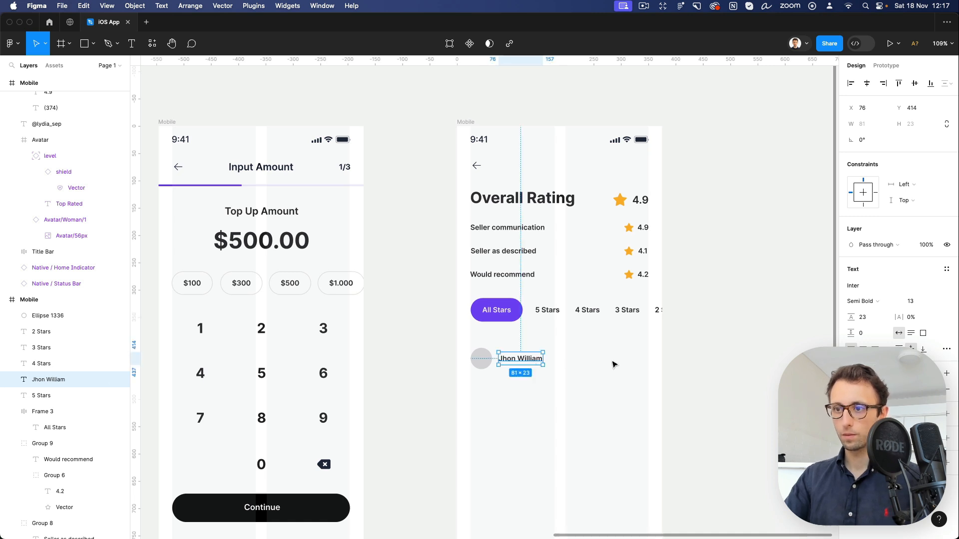
# Copy the star from the "Would recommend" row beside the reviewer's name and duplicate it into an evenly spaced row of five.
pyautogui.scroll(5, 613, 362)
pyautogui.click(614, 362)
pyautogui.keyDown('super'); pyautogui.click(637, 221); pyautogui.keyUp('super')
pyautogui.moveTo(638, 221); pyautogui.dragTo(543, 363)
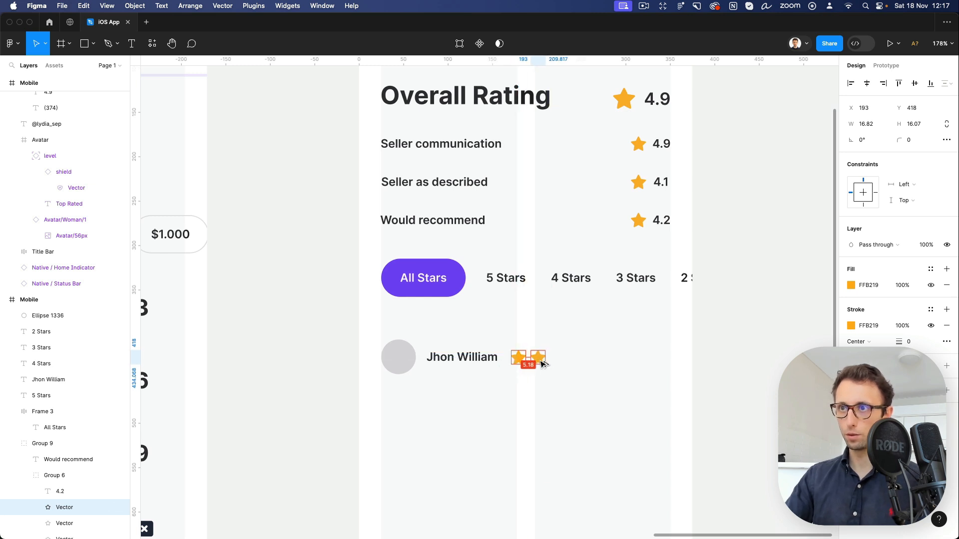
pyautogui.press('super+d')
pyautogui.press('super+d')
pyautogui.press('super+d')
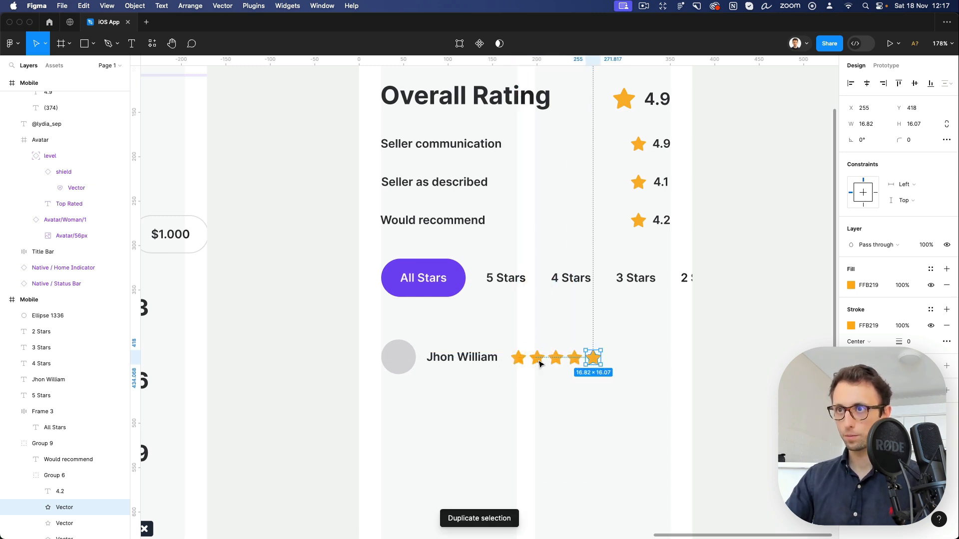
# Cut the five stars out of their group, paste them into the screen as an auto layout frame with spacing 4, and place it at X 251, Y 416.
pyautogui.moveTo(623, 342); pyautogui.dragTo(508, 382)
pyautogui.click(626, 384)
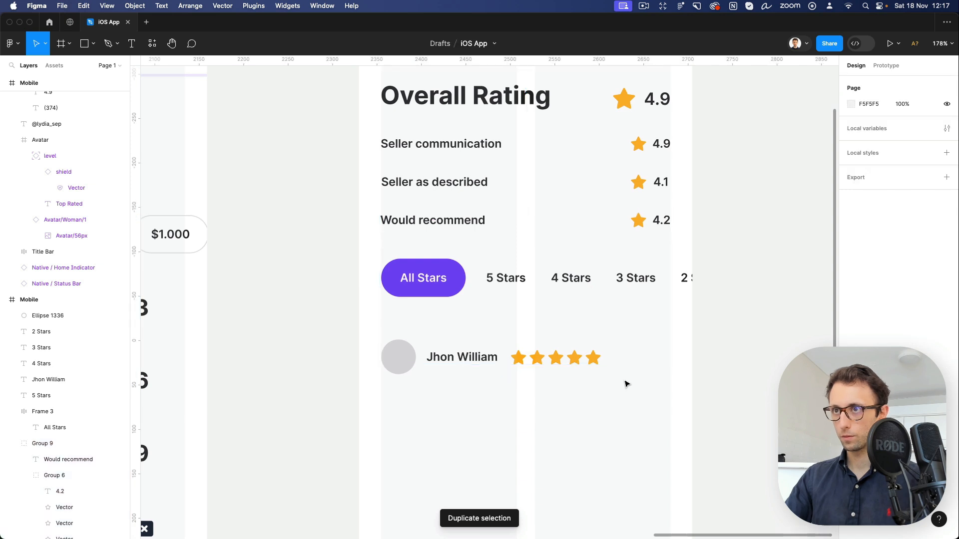
pyautogui.moveTo(637, 382); pyautogui.dragTo(509, 349)
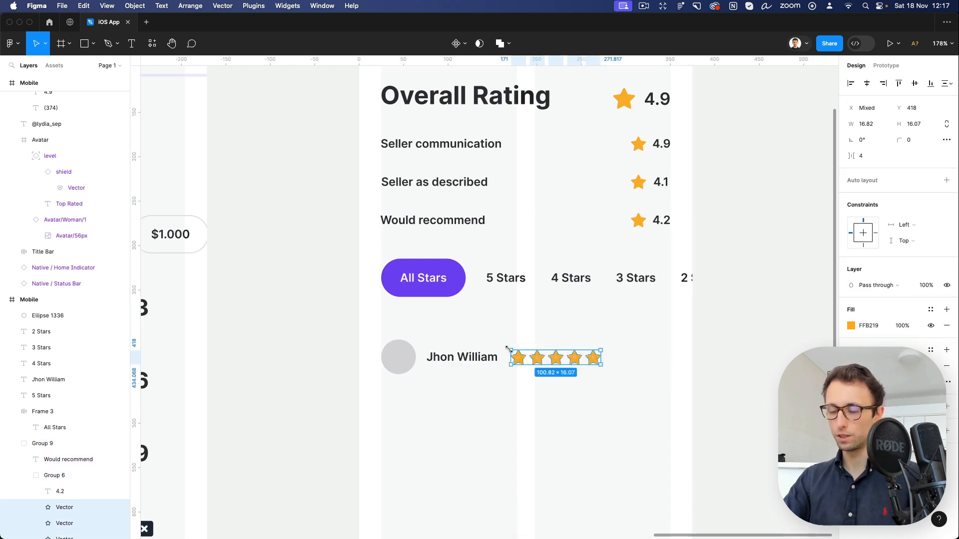
pyautogui.press('super+x')
pyautogui.click(494, 358)
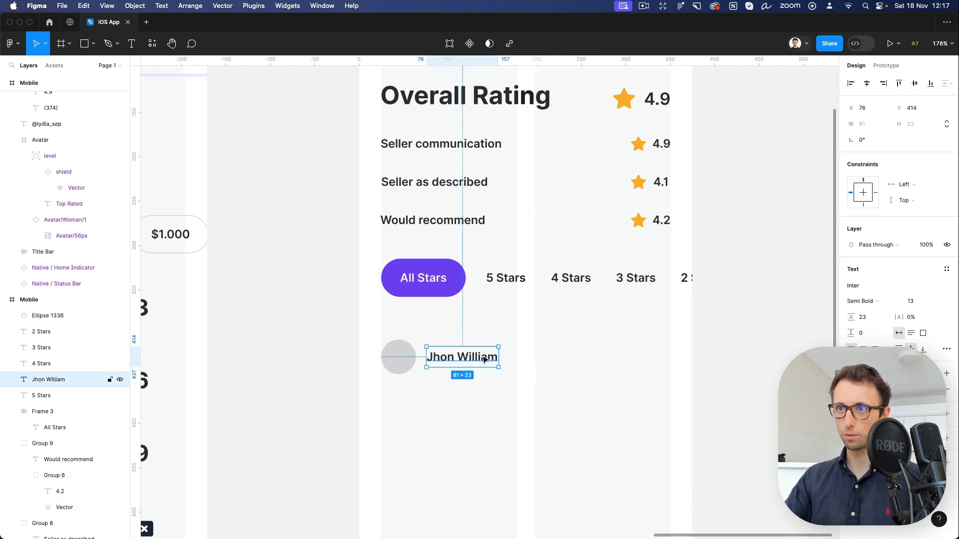
pyautogui.press('super+v')
pyautogui.moveTo(390, 134); pyautogui.dragTo(605, 359)
pyautogui.hotkey('shift', 'a')
pyautogui.scroll(-2, 605, 359)
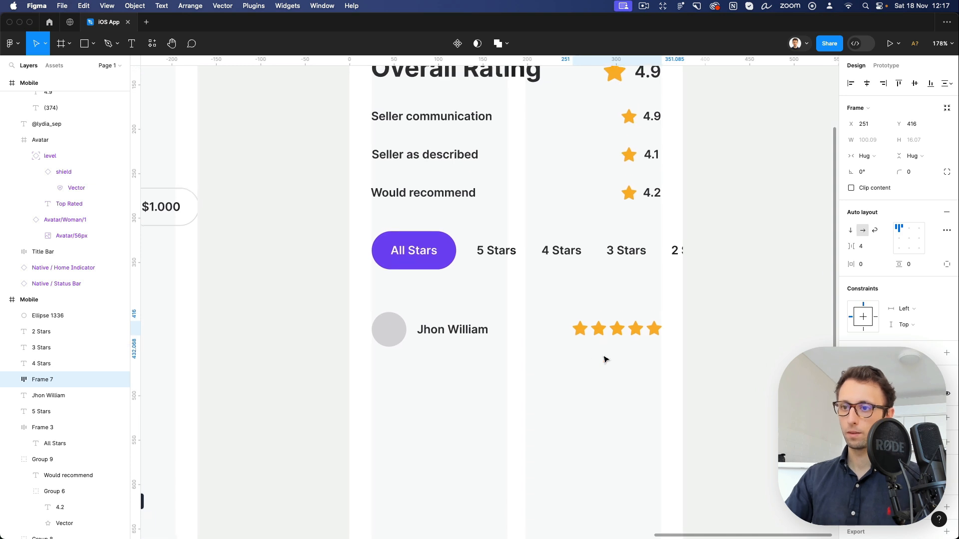
pyautogui.keyDown('ctrl'); pyautogui.scroll(-1, 602, 358); pyautogui.keyUp('ctrl')
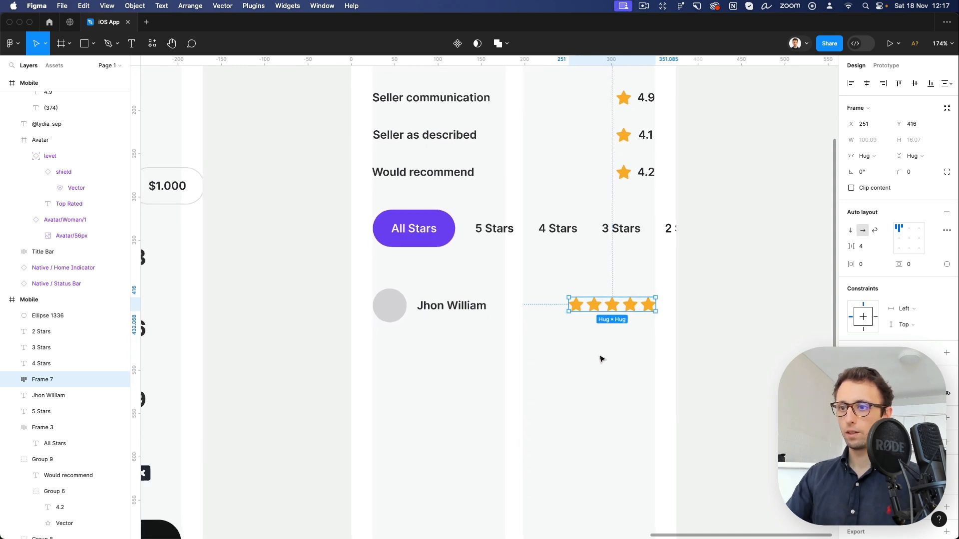
# Copy the reviewer's name label below the avatar circle at X 24, Y 460 and change its text to "United States".
pyautogui.click(472, 367)
pyautogui.click(460, 314)
pyautogui.moveTo(460, 314); pyautogui.dragTo(423, 351)
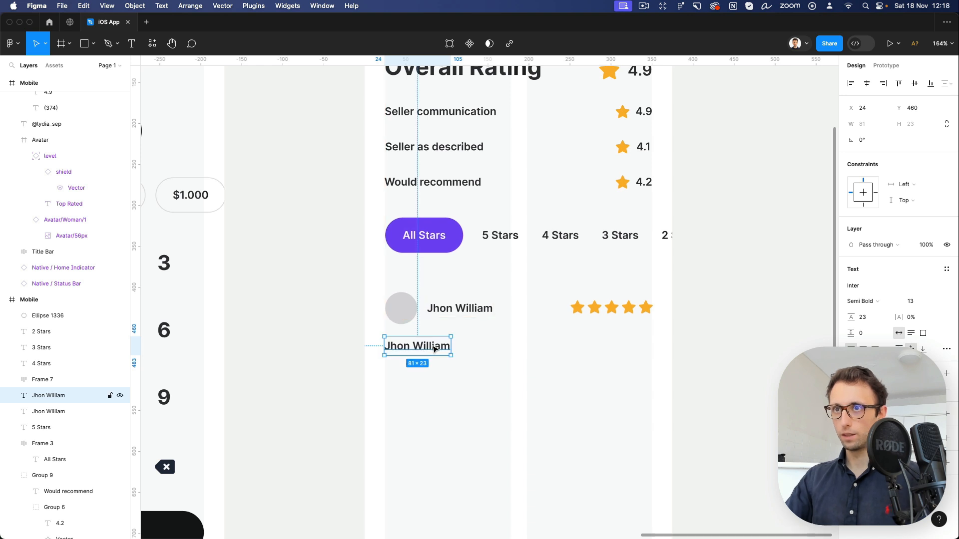
pyautogui.doubleClick(433, 346)
pyautogui.write('Unit')
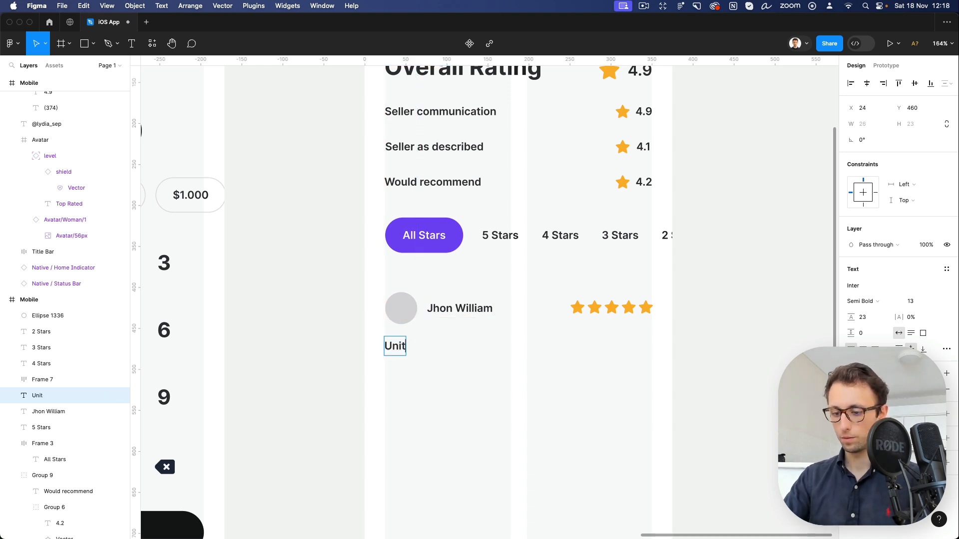
pyautogui.write('ed States')
pyautogui.press('Escape')
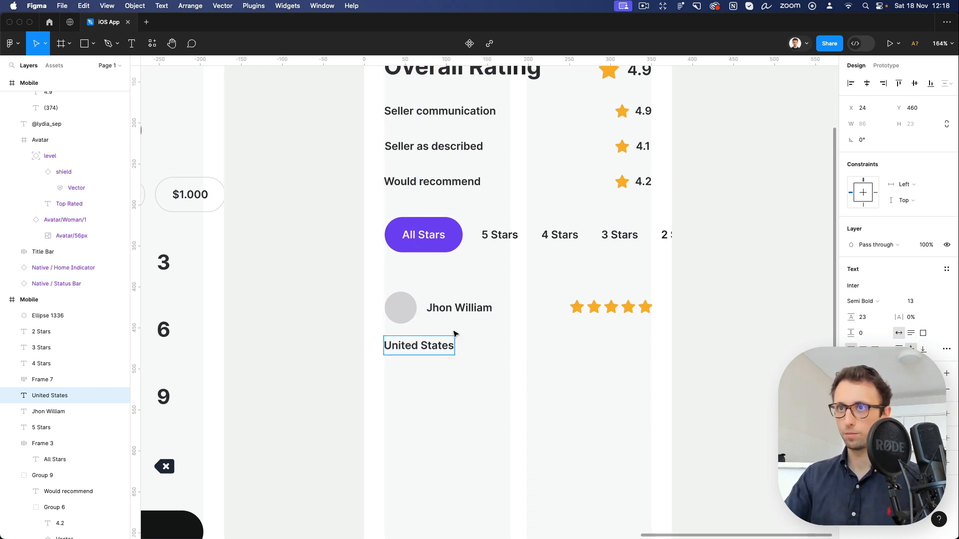
# Restyle the "United States" label as gray Regular text at size 10 and move it up to Y 453.
pyautogui.write('3')
pyautogui.press('Return')
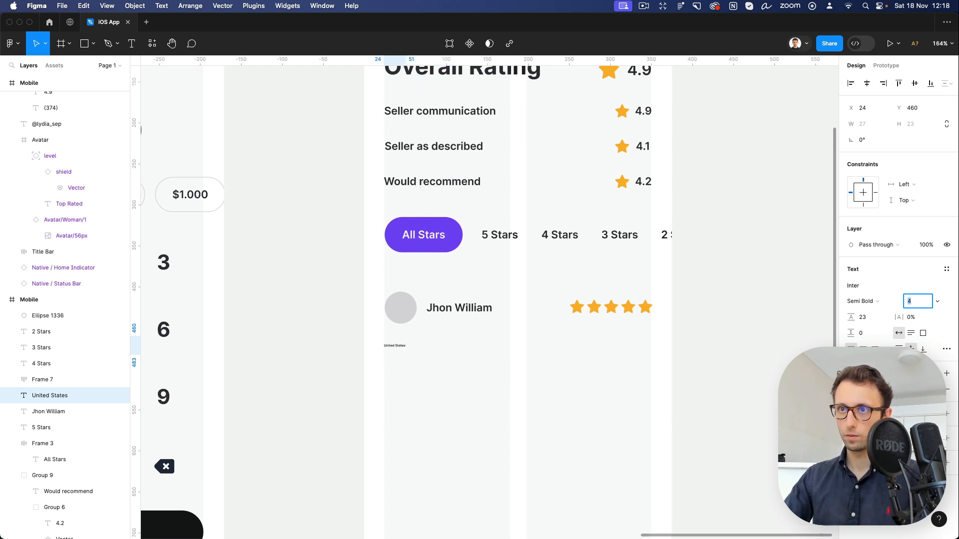
pyautogui.hotkey('shift', 'Up')
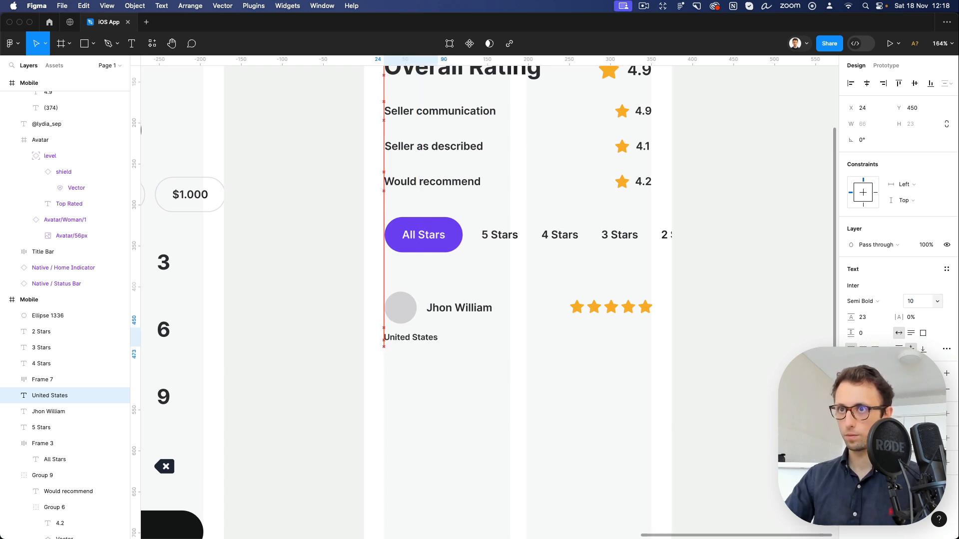
pyautogui.click(851, 389)
pyautogui.moveTo(722, 316); pyautogui.dragTo(711, 320)
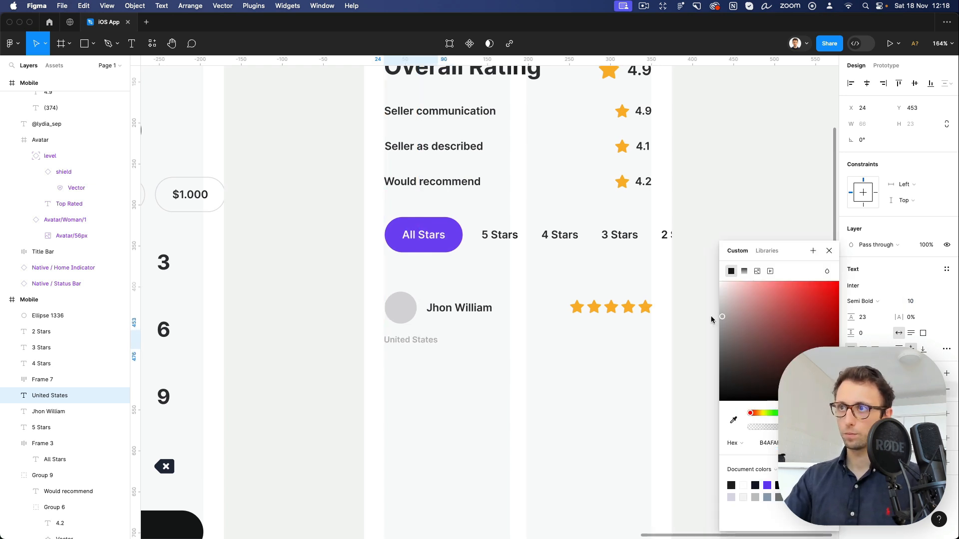
pyautogui.click(876, 303)
pyautogui.click(869, 277)
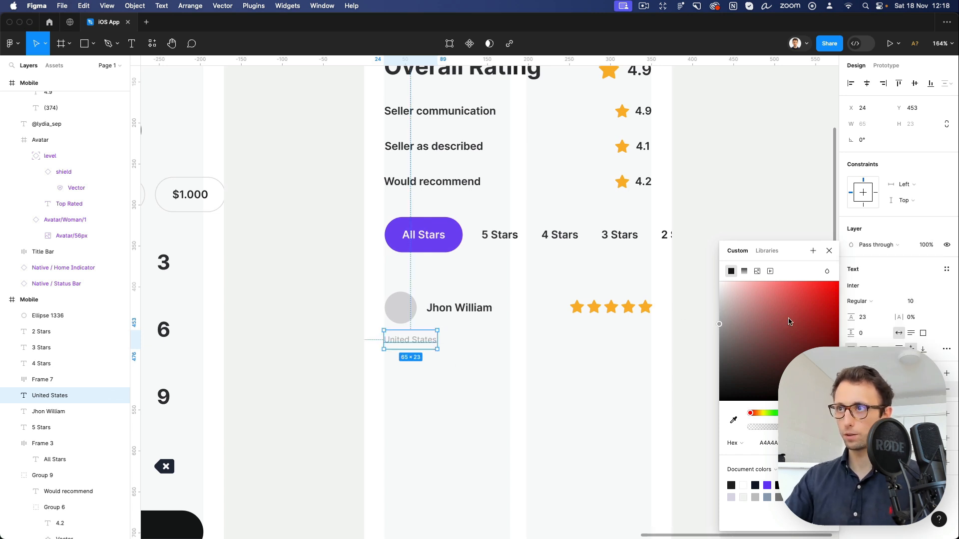
pyautogui.moveTo(789, 321); pyautogui.dragTo(697, 343)
# Copy the "United States" label under the five stars, flush with the column edge, and change its text to "20 Feb 2025".
pyautogui.moveTo(407, 340); pyautogui.dragTo(619, 341)
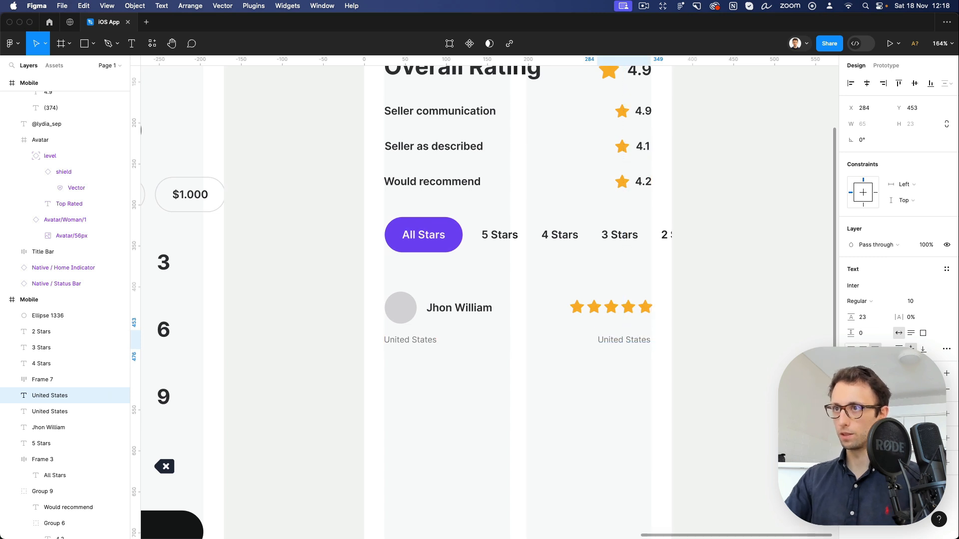
pyautogui.doubleClick(607, 341)
pyautogui.write('20 Feb 2025')
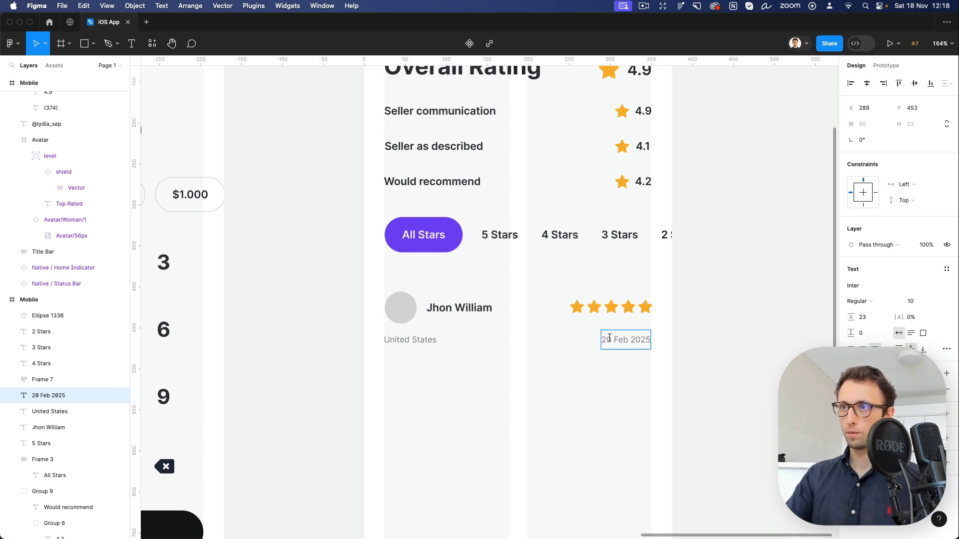
pyautogui.press('Escape')
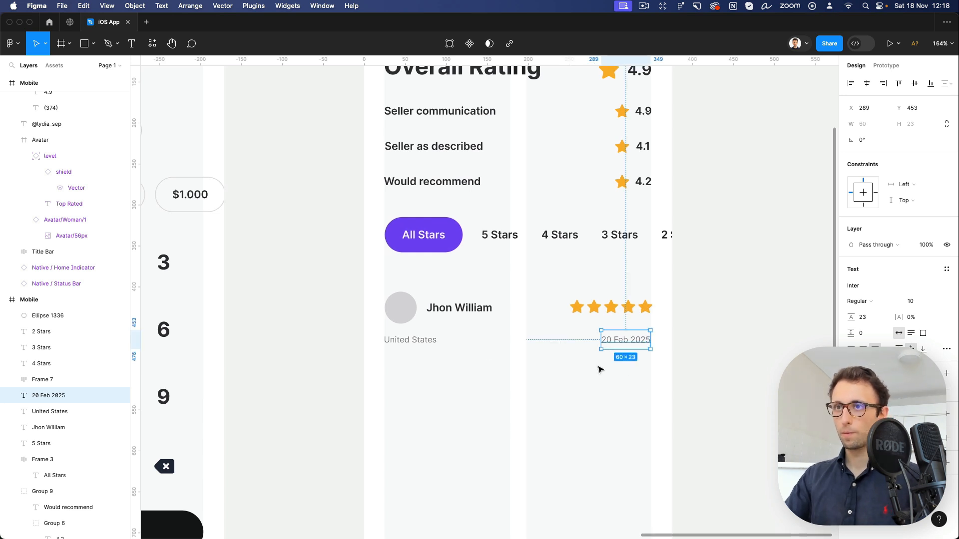
# Copy the "Hello Fiverrians!!" description from the profile screen to below the review's country and date, at X 24, Y 484.
pyautogui.scroll(-3, 416, 342)
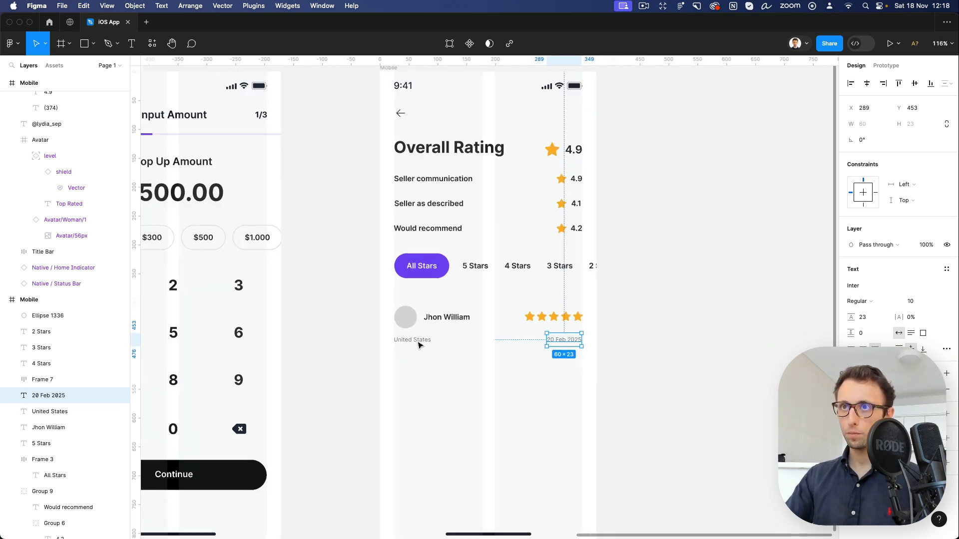
pyautogui.hscroll(-10, 415, 338)
pyautogui.click(274, 354)
pyautogui.keyDown('alt'); pyautogui.moveTo(290, 352); pyautogui.dragTo(556, 368); pyautogui.keyUp('alt')
pyautogui.scroll(3, 556, 368)
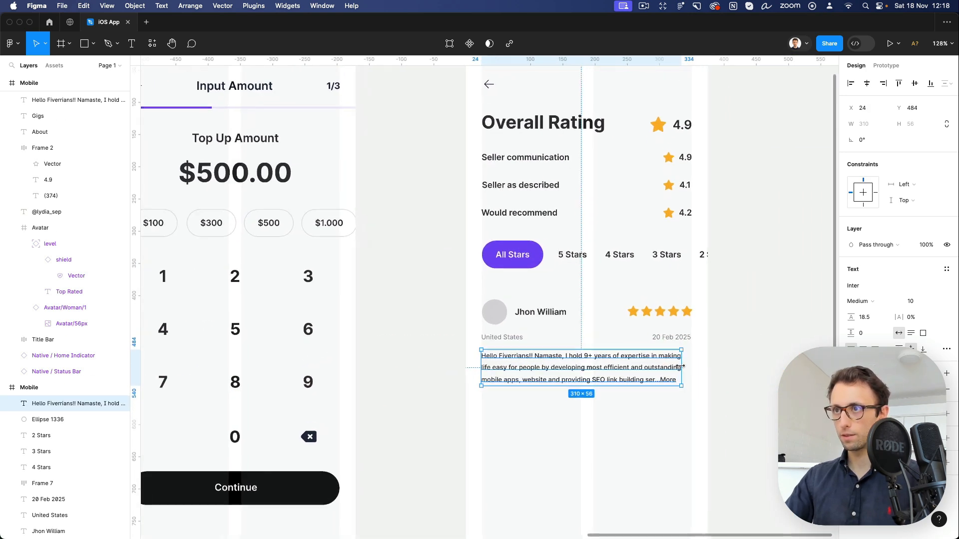
# Widen the copied description in the review to 326 and remove its trailing "...More".
pyautogui.moveTo(681, 368); pyautogui.dragTo(713, 384)
pyautogui.doubleClick(664, 381)
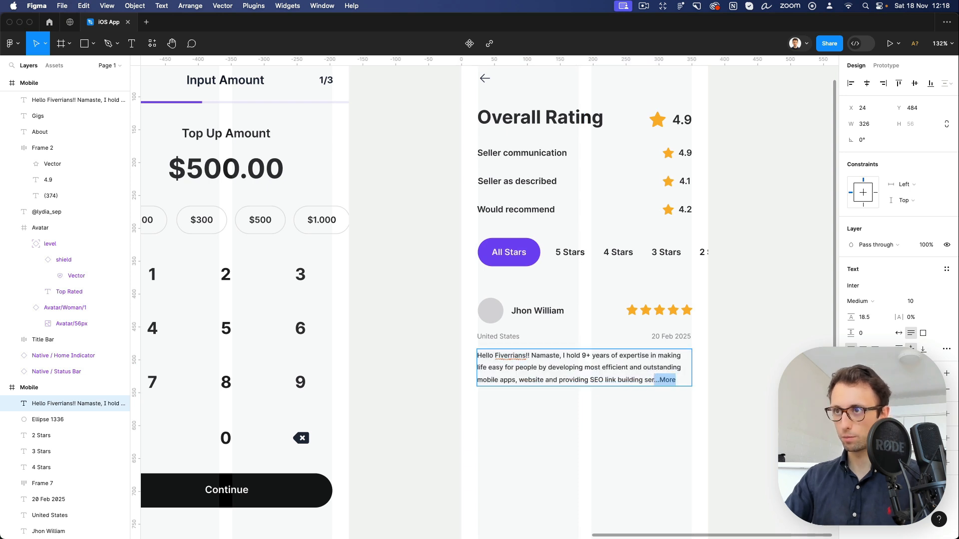
pyautogui.press('Escape')
pyautogui.press('Escape')
# Move the review description up to Y 482, closer to the country and date line.
pyautogui.scroll(-2, 649, 412)
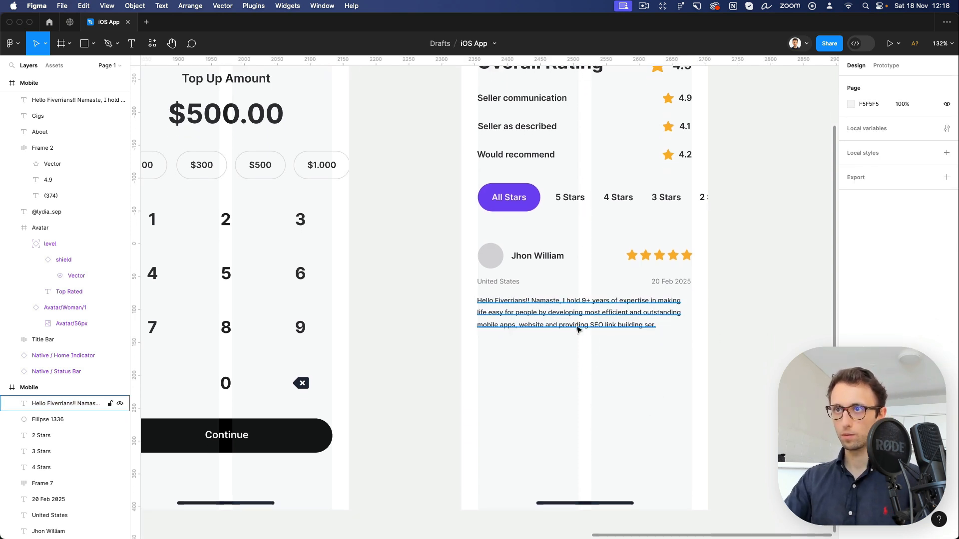
pyautogui.click(573, 319)
pyautogui.moveTo(573, 319); pyautogui.dragTo(573, 318)
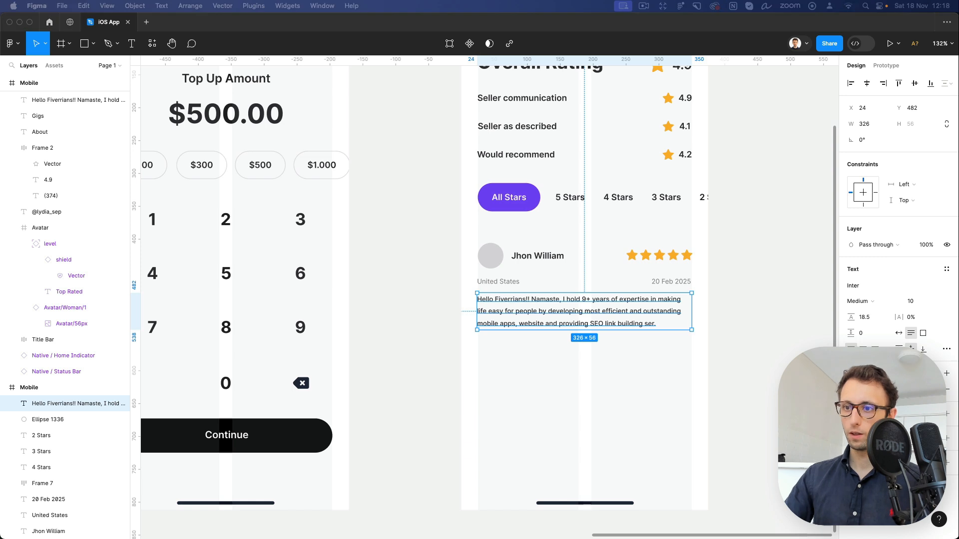
pyautogui.click(754, 316)
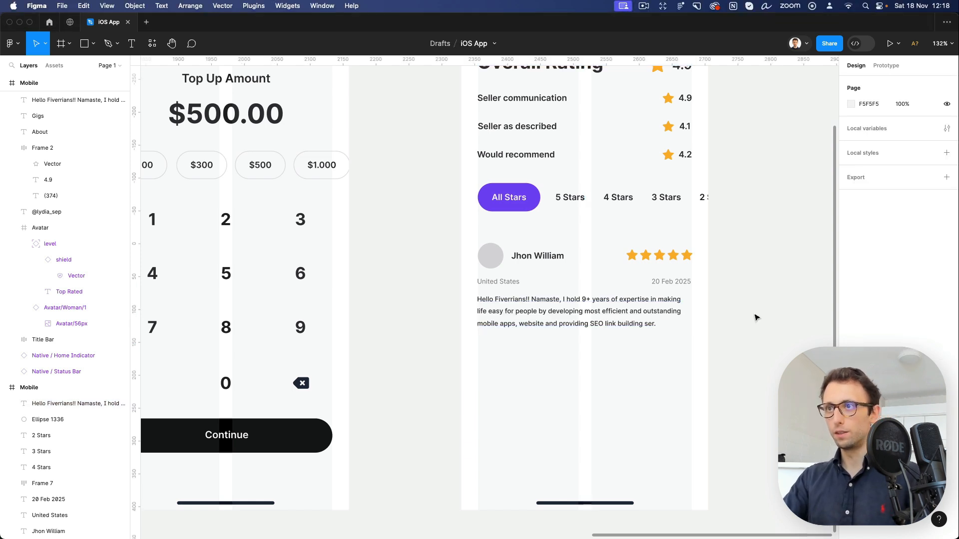
# Paste the man's avatar image beside the Overall Rating screen and apply its picture fill to the reviewer's gray circle.
pyautogui.press('super+v')
pyautogui.moveTo(491, 297); pyautogui.dragTo(744, 295)
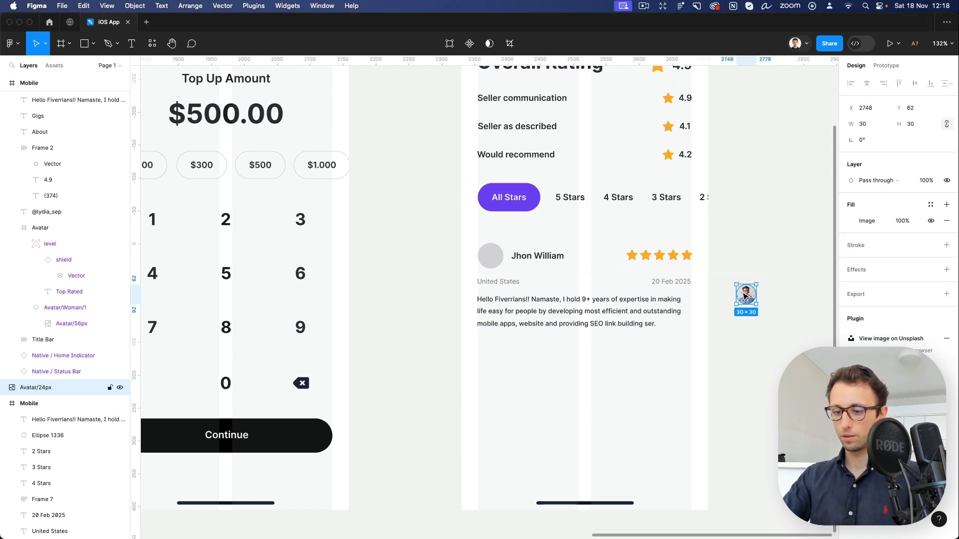
pyautogui.click(500, 256)
pyautogui.press('super+alt+v')
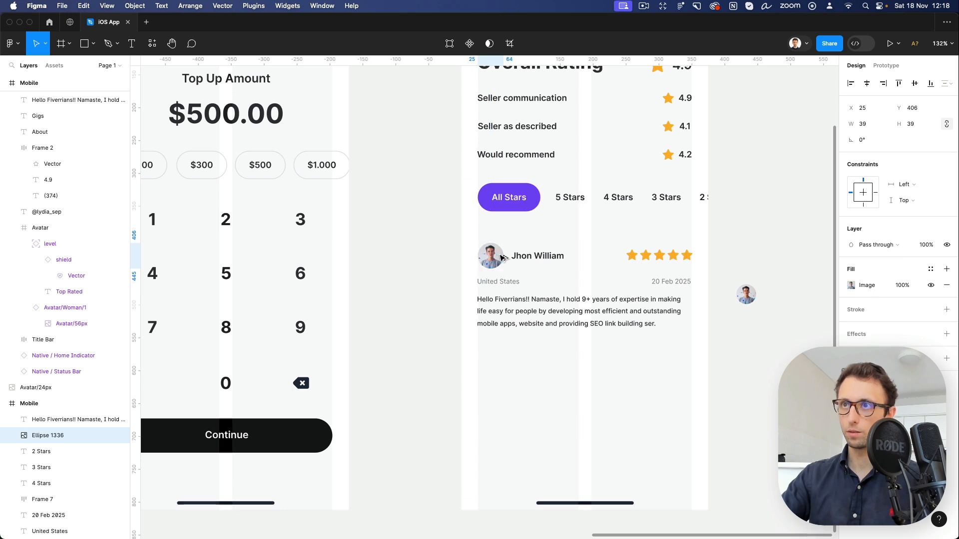
pyautogui.click(619, 364)
# Paste the "Seller Response" section and place it directly below the review description, aligned with the columns.
pyautogui.hscroll(2, 630, 367)
pyautogui.keyDown('ctrl'); pyautogui.scroll(-3, 630, 368); pyautogui.keyUp('ctrl')
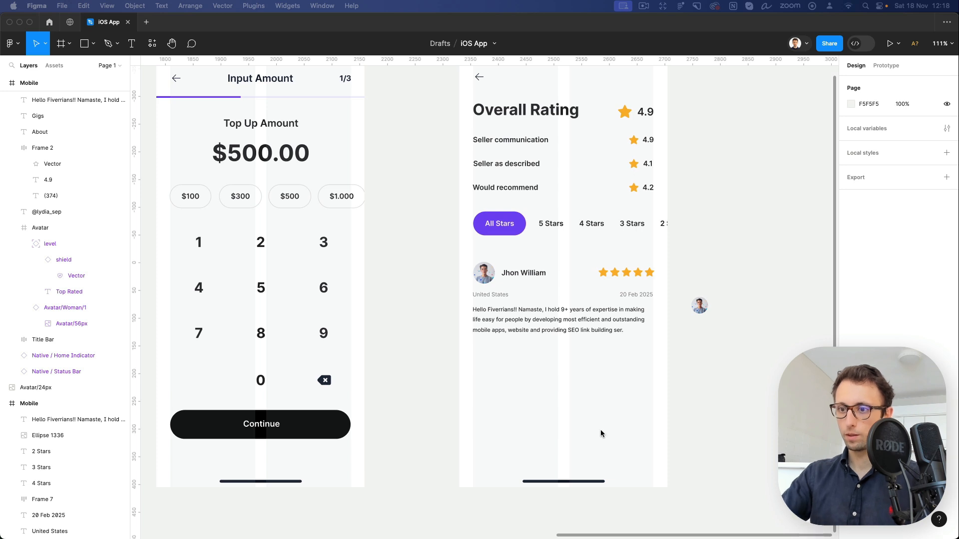
pyautogui.click(612, 390)
pyautogui.press('super+v')
pyautogui.moveTo(464, 298); pyautogui.dragTo(541, 361)
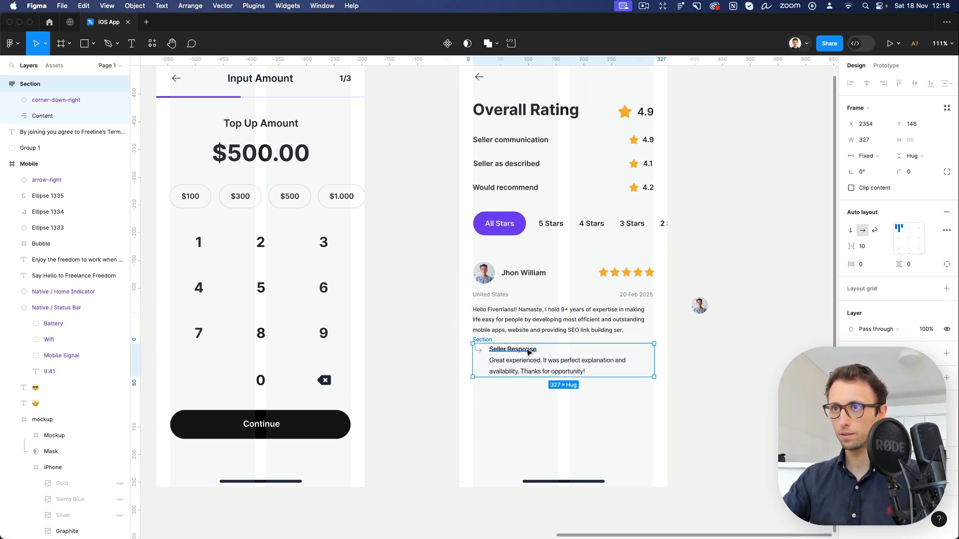
# Replace all missing SF Pro Display fonts with Inter and set the "Seller Response" heading to Semi Bold.
pyautogui.doubleClick(526, 352)
pyautogui.doubleClick(526, 351)
pyautogui.click(450, 125)
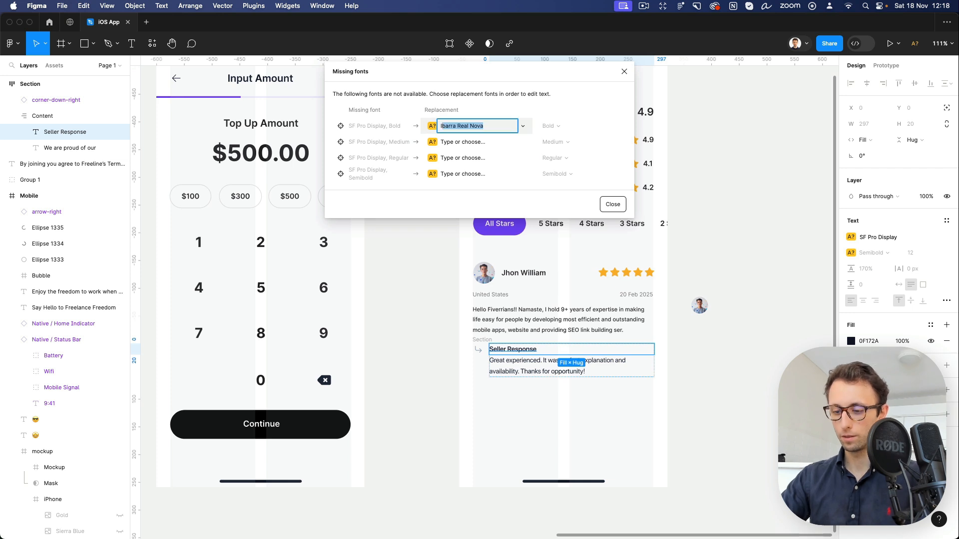
pyautogui.write('Inter')
pyautogui.press('Return')
pyautogui.click(465, 142)
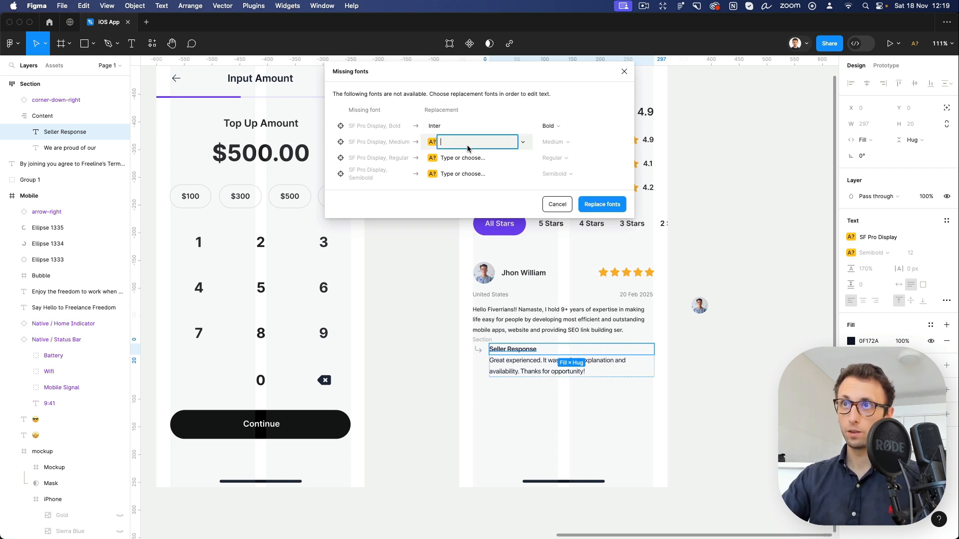
pyautogui.click(457, 158)
pyautogui.click(470, 173)
pyautogui.press('Return')
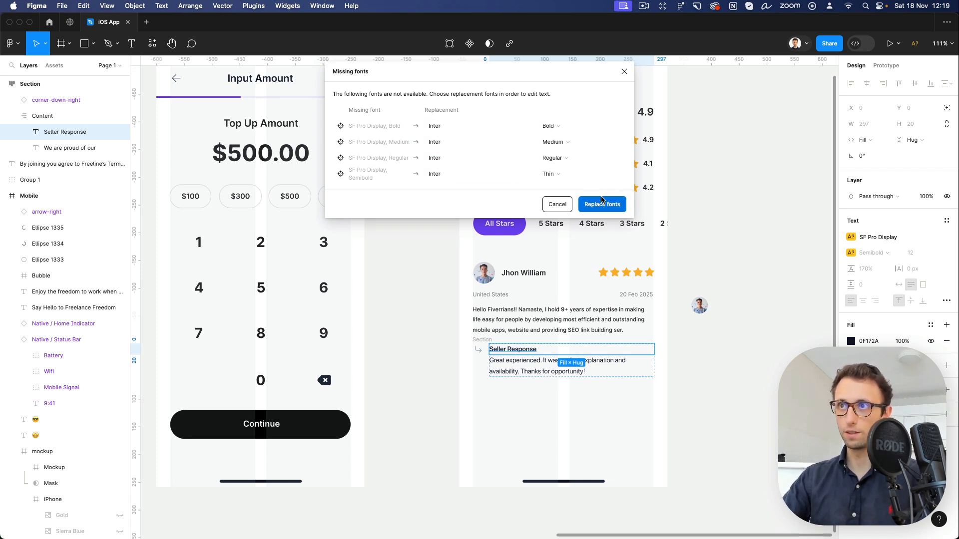
pyautogui.click(602, 204)
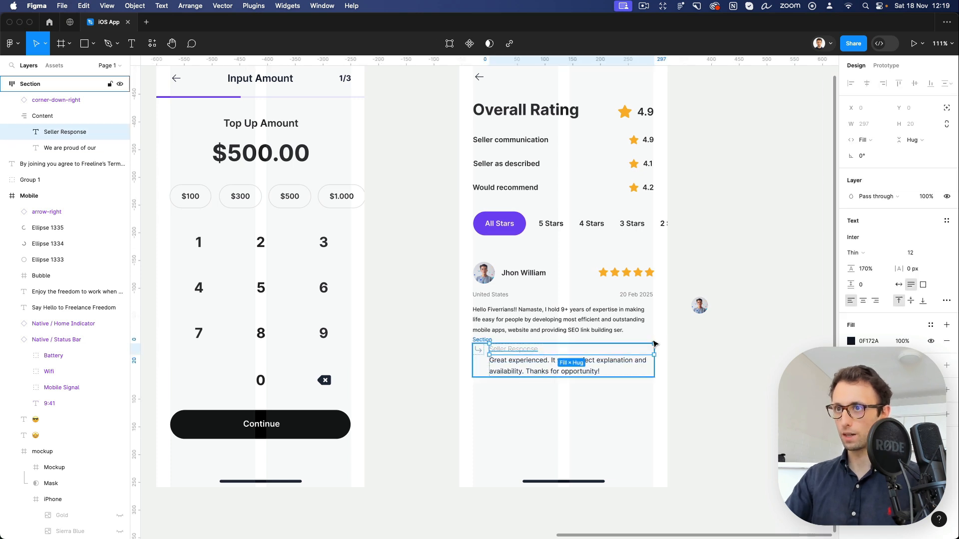
pyautogui.click(868, 254)
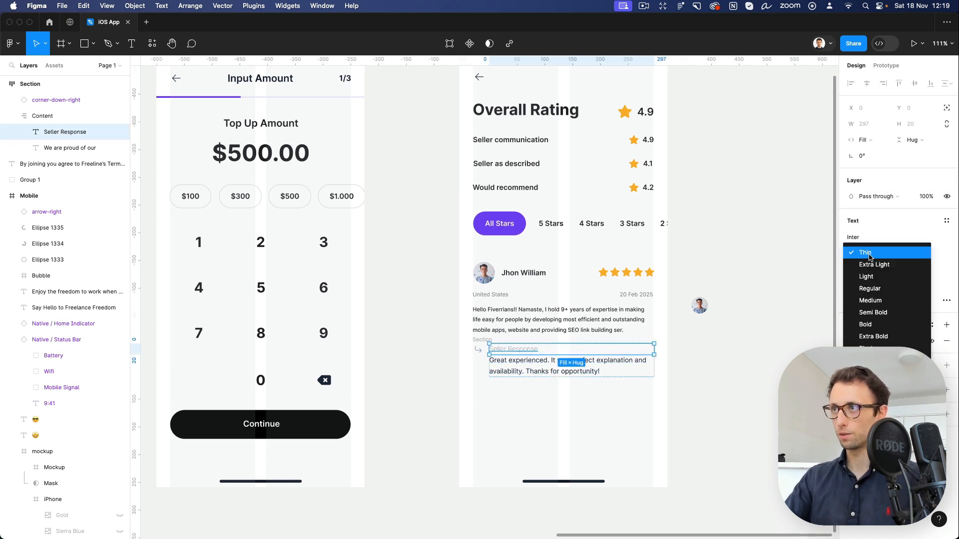
pyautogui.click(873, 313)
# Rename the seller response's "Section" frame as ".".
pyautogui.click(483, 340)
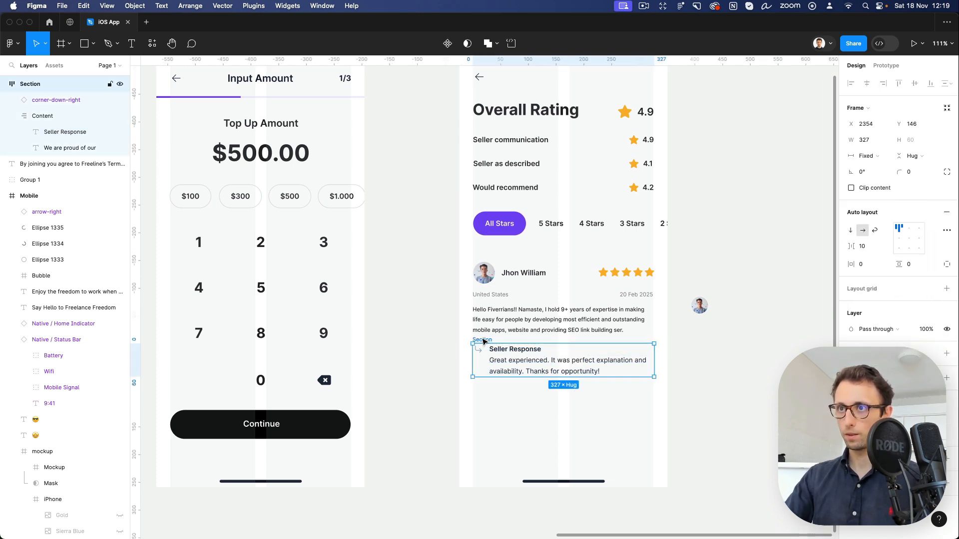
pyautogui.press('super+r')
pyautogui.write('.')
pyautogui.press('Return')
pyautogui.click(503, 410)
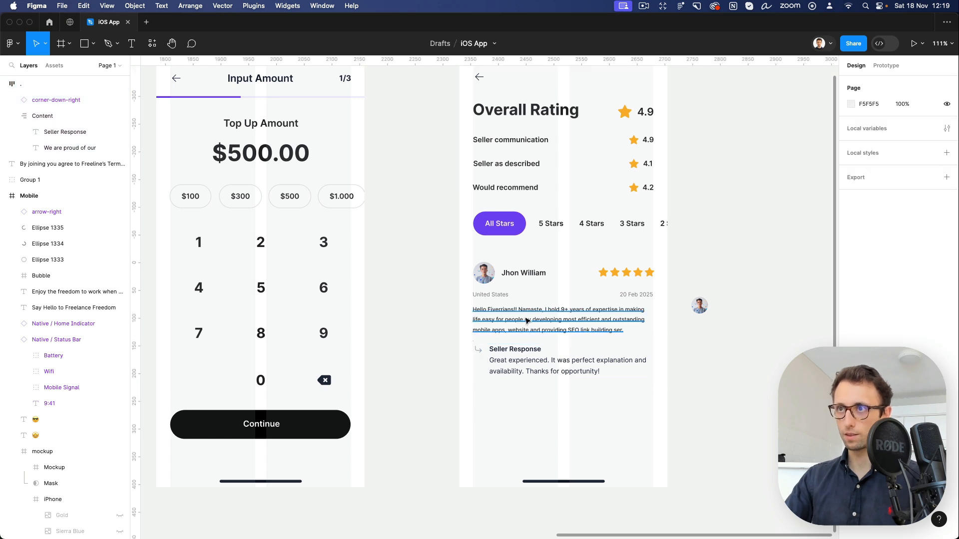
pyautogui.click(593, 366)
pyautogui.click(610, 381)
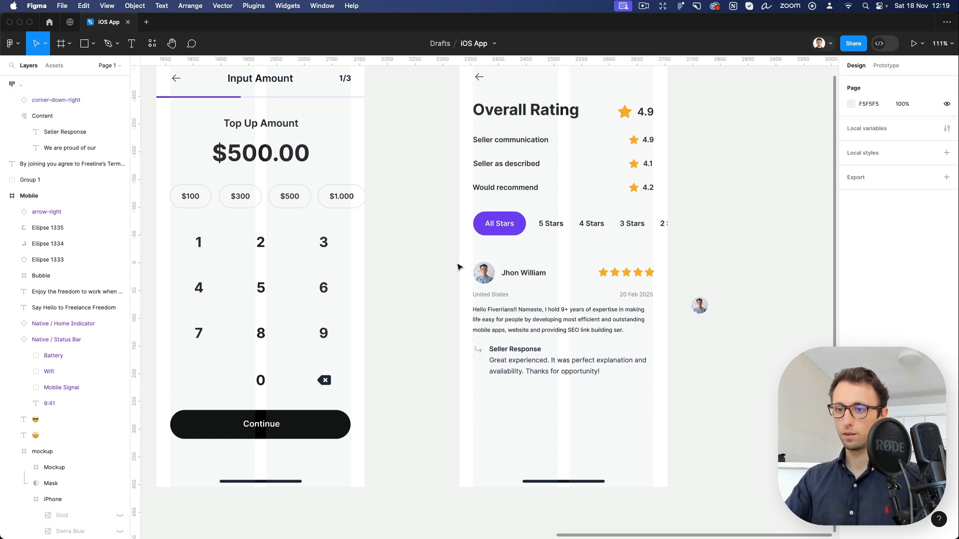
# Group the whole review with its seller response and place a duplicate of the group directly below it.
pyautogui.moveTo(457, 260); pyautogui.dragTo(656, 394)
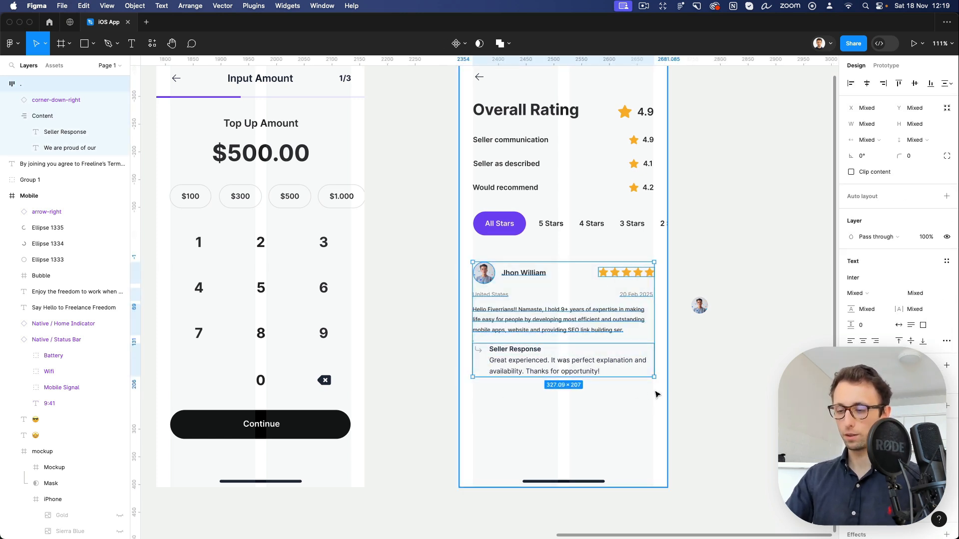
pyautogui.press('super+g')
pyautogui.moveTo(524, 287); pyautogui.dragTo(520, 405)
pyautogui.scroll(-6, 520, 406)
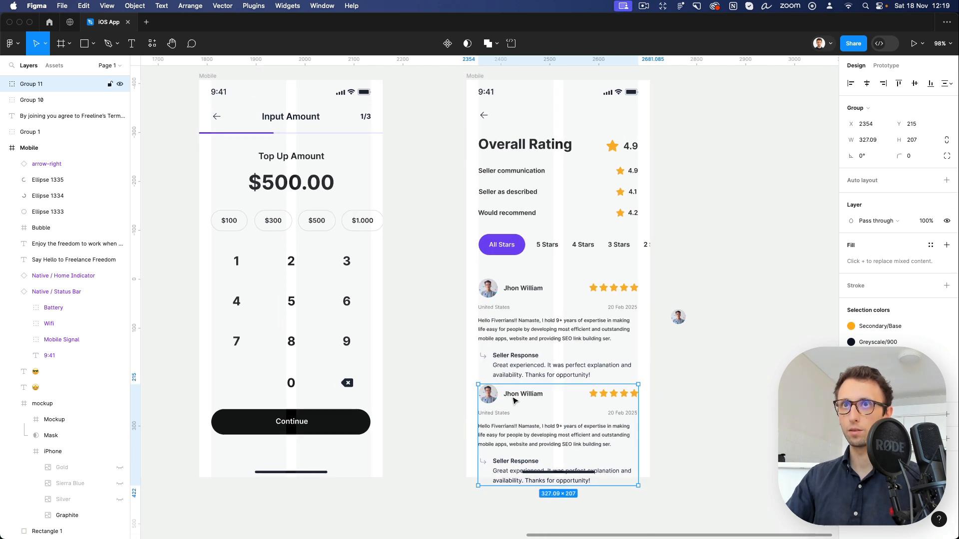
# Move both review groups together into the Overall Rating screen's frame at X 25.
pyautogui.keyDown('shift'); pyautogui.click(511, 341); pyautogui.keyUp('shift')
pyautogui.moveTo(511, 341)
pyautogui.mouseDown()
pyautogui.moveTo(666, 341)
pyautogui.moveTo(512, 338)
pyautogui.mouseUp()
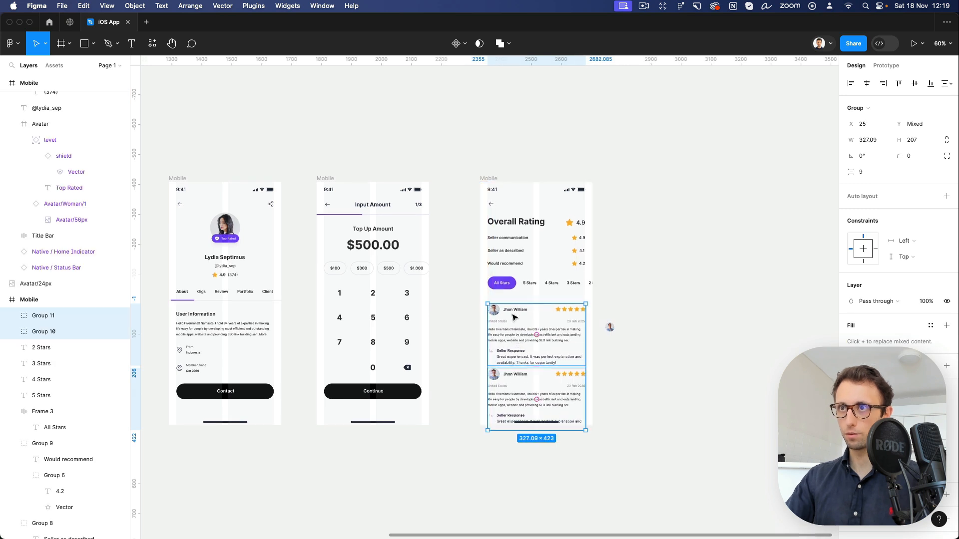
pyautogui.scroll(4, 521, 270)
pyautogui.click(648, 368)
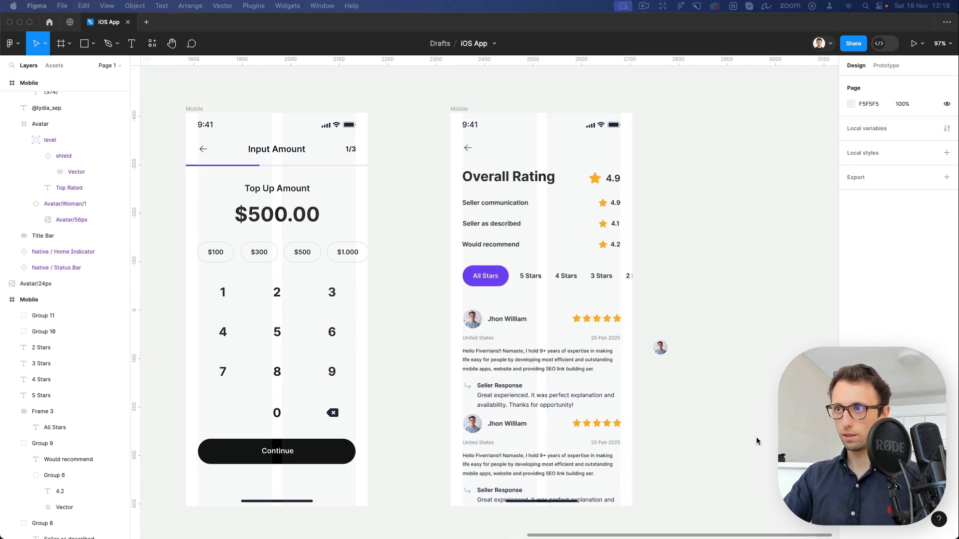
# Paste a different man's avatar beside the screen and apply its picture fill to the second review's avatar circle.
pyautogui.click(727, 421)
pyautogui.click(662, 350)
pyautogui.press('super+c')
pyautogui.press('super+v')
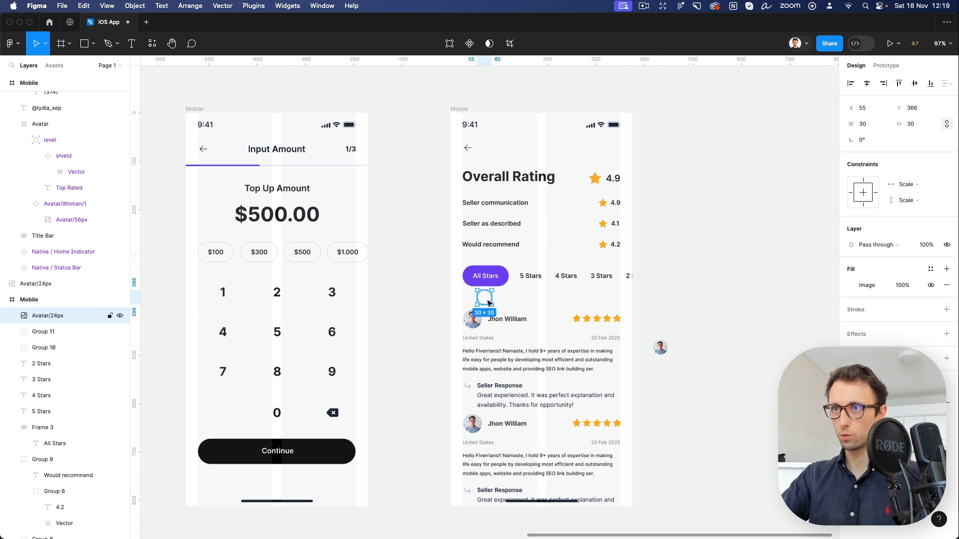
pyautogui.moveTo(490, 303); pyautogui.dragTo(678, 401)
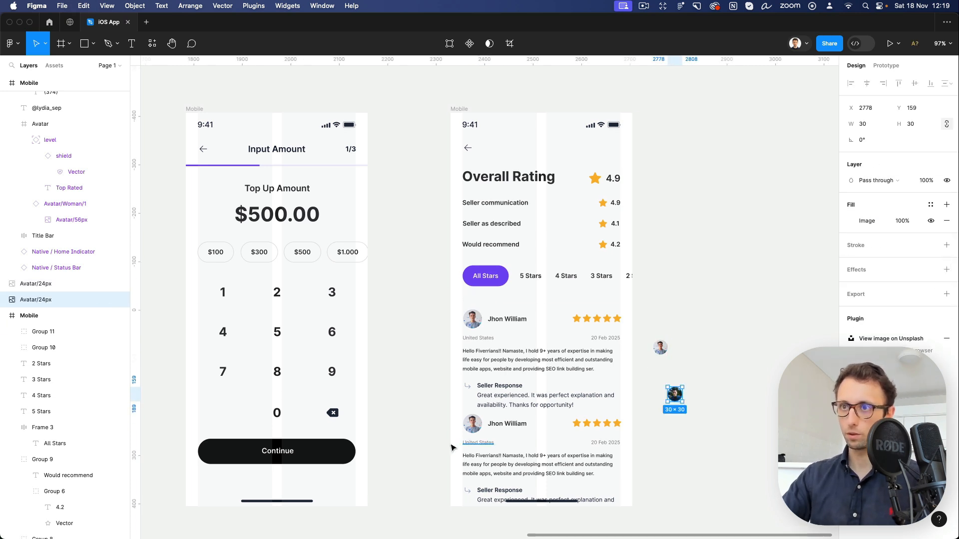
pyautogui.keyDown('super'); pyautogui.click(473, 424); pyautogui.keyUp('super')
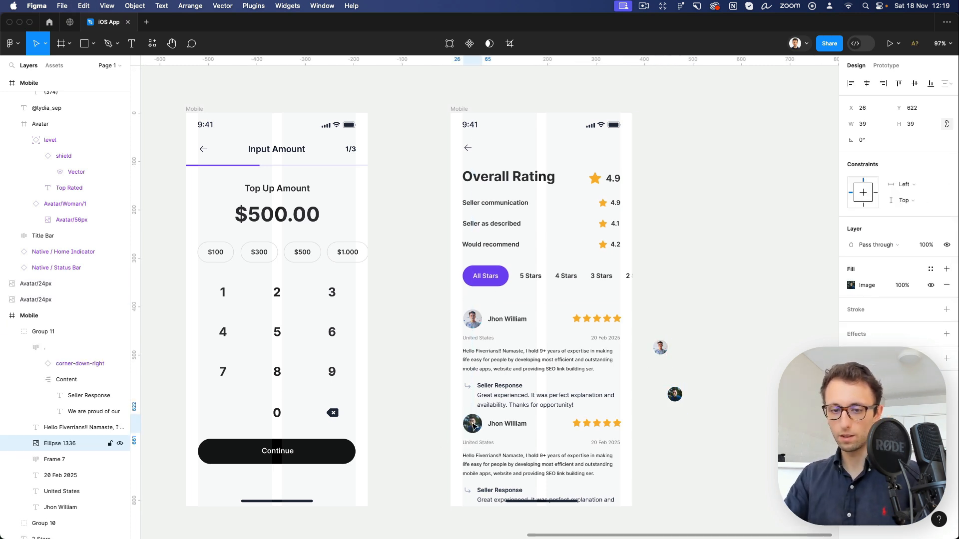
# Delete the two loose avatar images beside the Overall Rating screen.
pyautogui.click(639, 338)
pyautogui.moveTo(639, 338); pyautogui.dragTo(708, 415)
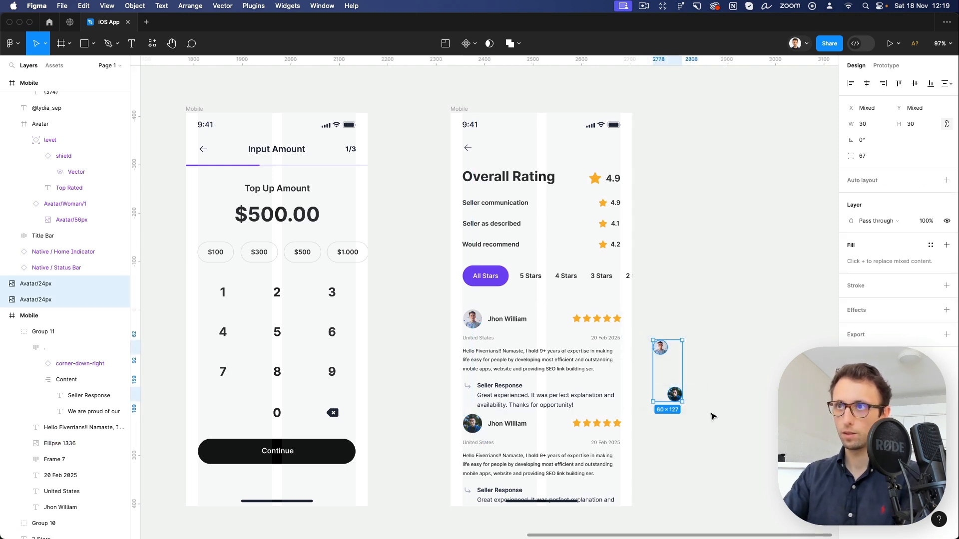
pyautogui.press('Delete')
# Try to distribute all screens with equal horizontal spacing, including the sign-up screen's loose text elements.
pyautogui.scroll(-5, 709, 416)
pyautogui.hscroll(-5, 709, 415)
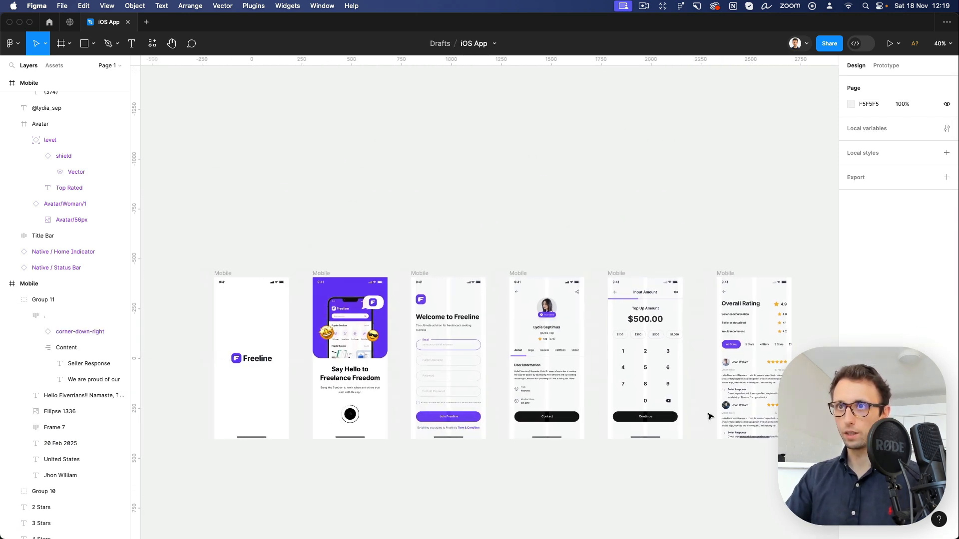
pyautogui.moveTo(188, 235); pyautogui.dragTo(828, 477)
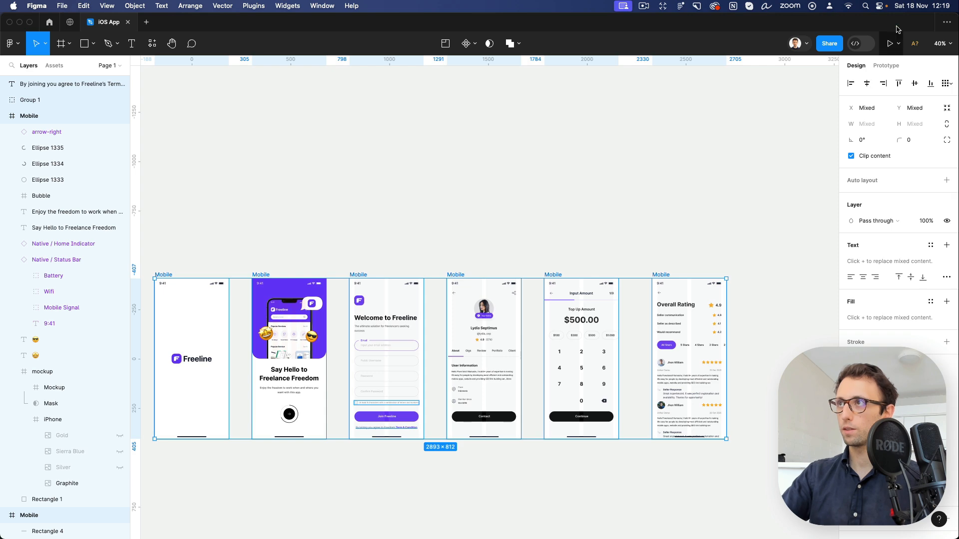
pyautogui.click(946, 84)
pyautogui.click(867, 128)
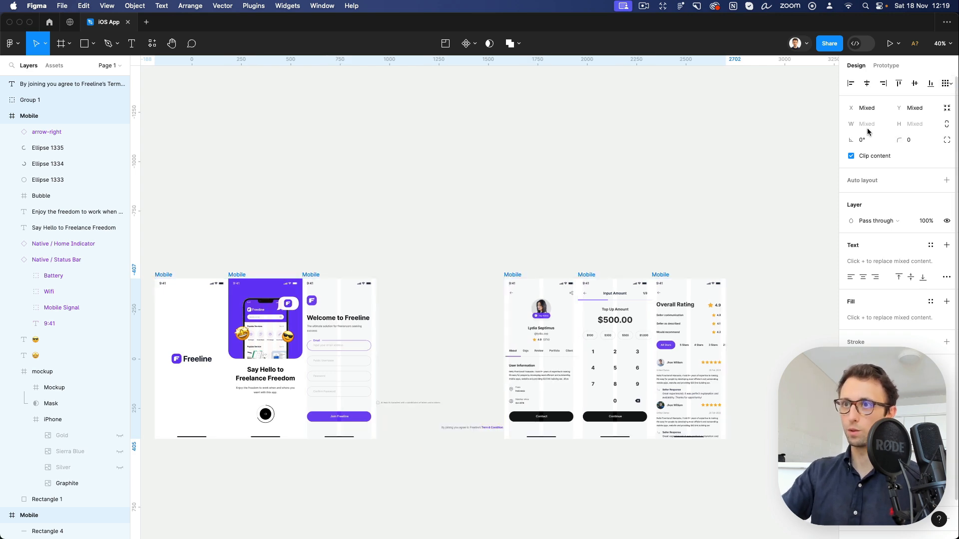
pyautogui.click(601, 194)
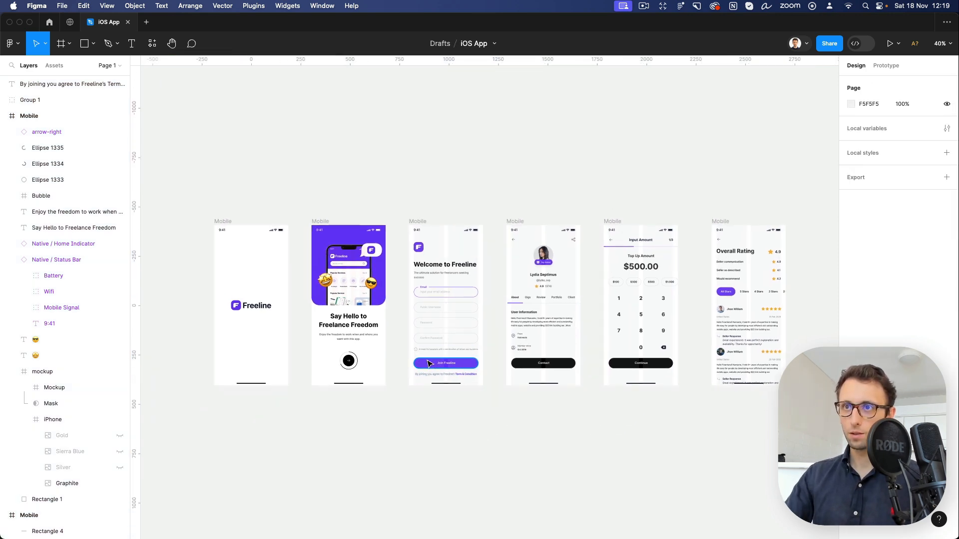
# Nest the loose password hint and the terms line, along with the Join Freeline button, inside the "Welcome to Freeline" frame.
pyautogui.scroll(5, 364, 415)
pyautogui.moveTo(387, 330); pyautogui.dragTo(571, 409)
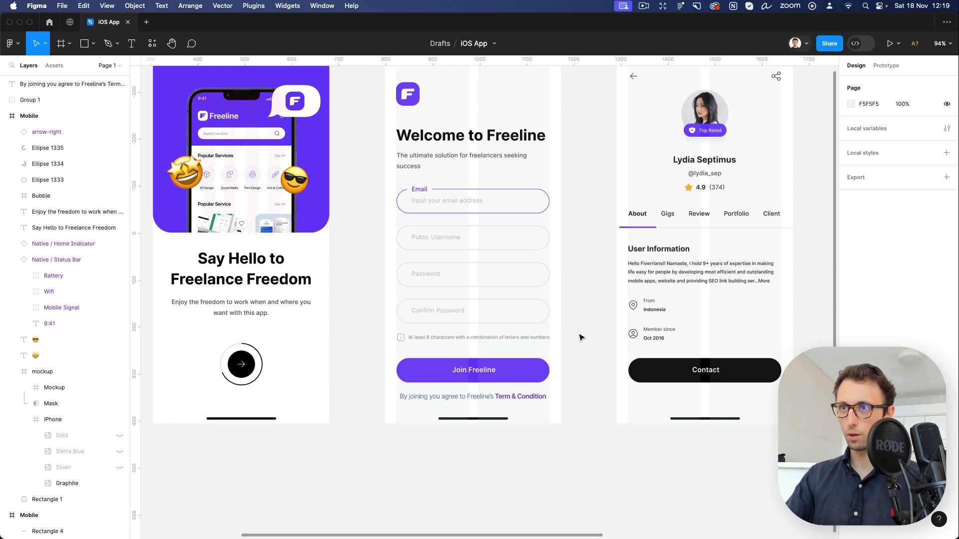
pyautogui.moveTo(580, 330); pyautogui.dragTo(397, 408)
pyautogui.moveTo(492, 368)
pyautogui.mouseDown()
pyautogui.moveTo(273, 364)
pyautogui.moveTo(491, 367)
pyautogui.mouseUp()
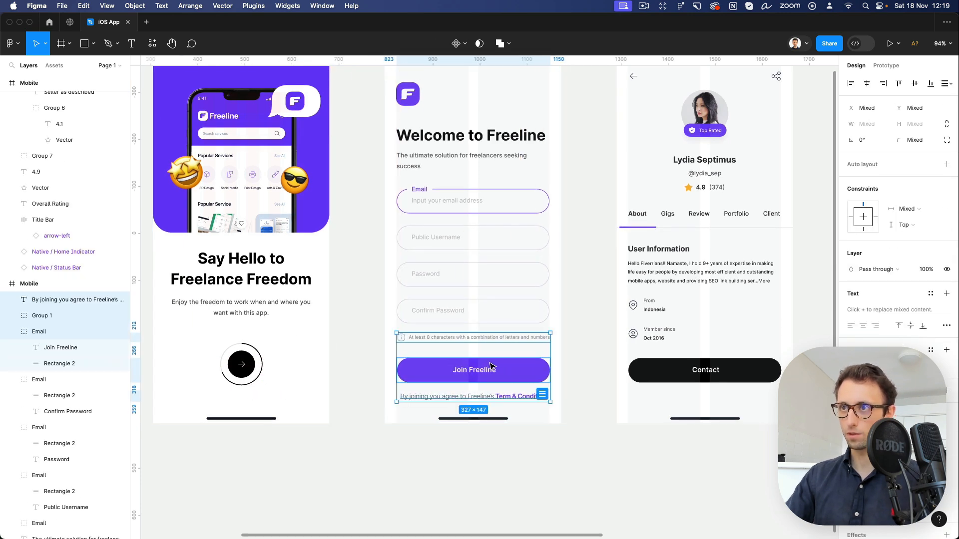
# Distribute the six Mobile screens with equal horizontal spacing.
pyautogui.scroll(-5, 490, 367)
pyautogui.moveTo(226, 224); pyautogui.dragTo(749, 399)
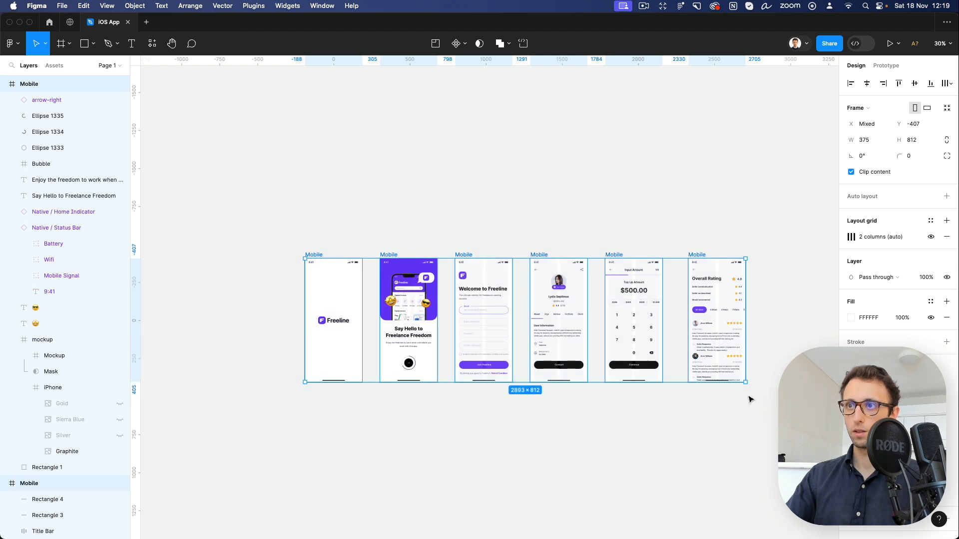
pyautogui.scroll(-15, 106, 197)
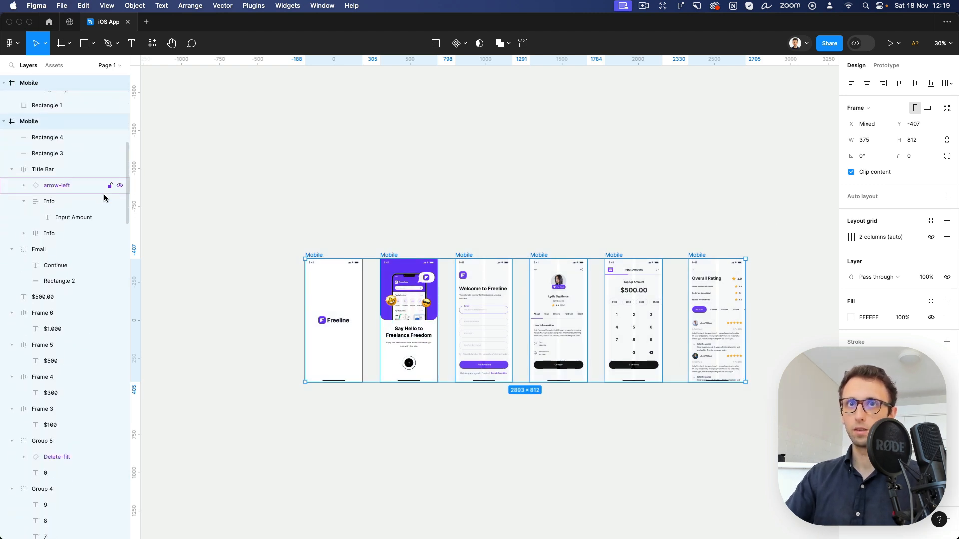
pyautogui.click(945, 83)
pyautogui.click(884, 127)
pyautogui.click(623, 173)
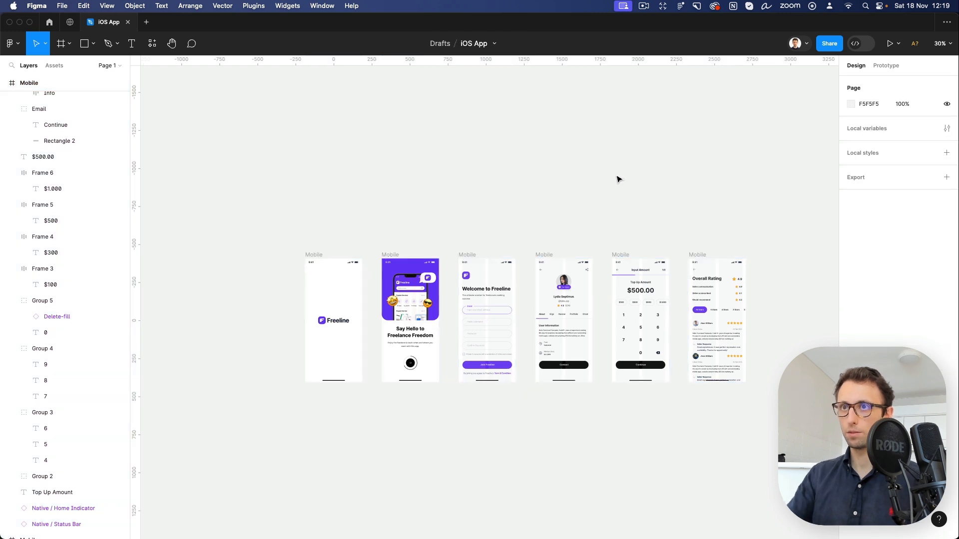
pyautogui.scroll(1, 624, 205)
pyautogui.moveTo(243, 218); pyautogui.dragTo(775, 420)
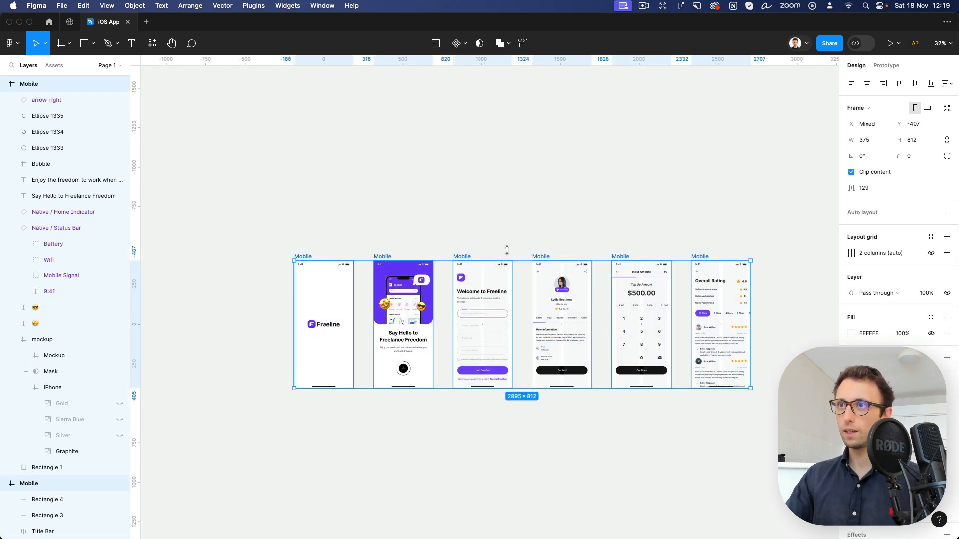
pyautogui.scroll(3, 507, 252)
pyautogui.click(303, 199)
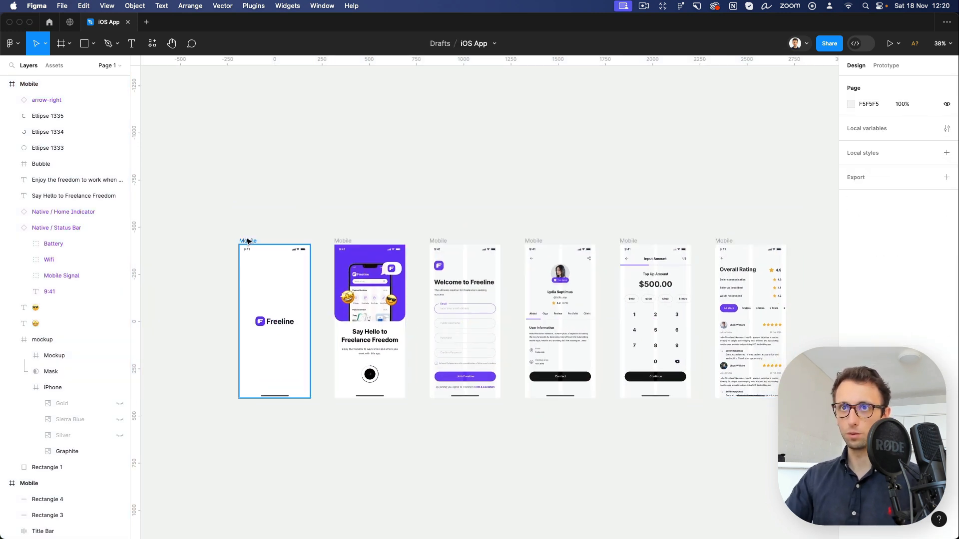
# Reorder the layers of all six Mobile screens with the Super Tidy plugin.
pyautogui.moveTo(209, 217); pyautogui.dragTo(809, 433)
pyautogui.press('super+r')
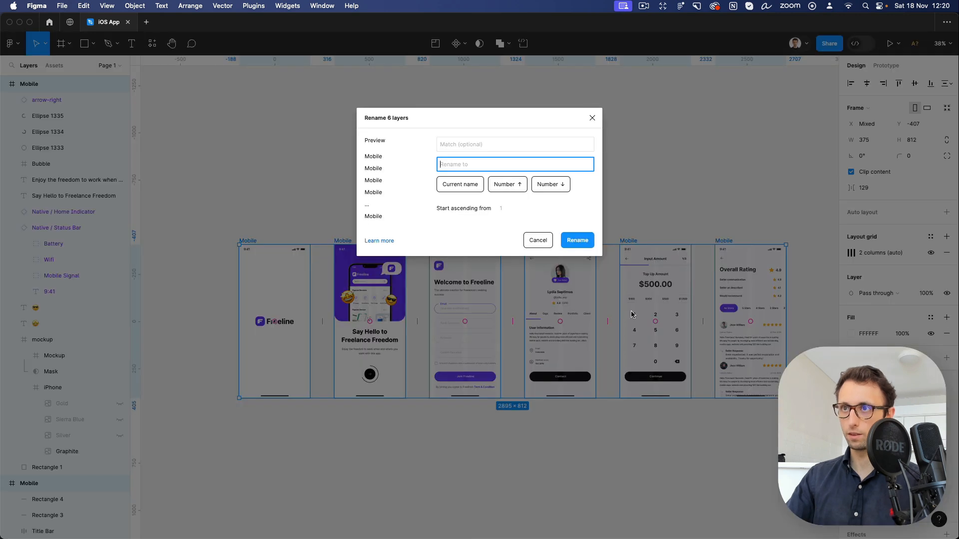
pyautogui.click(592, 118)
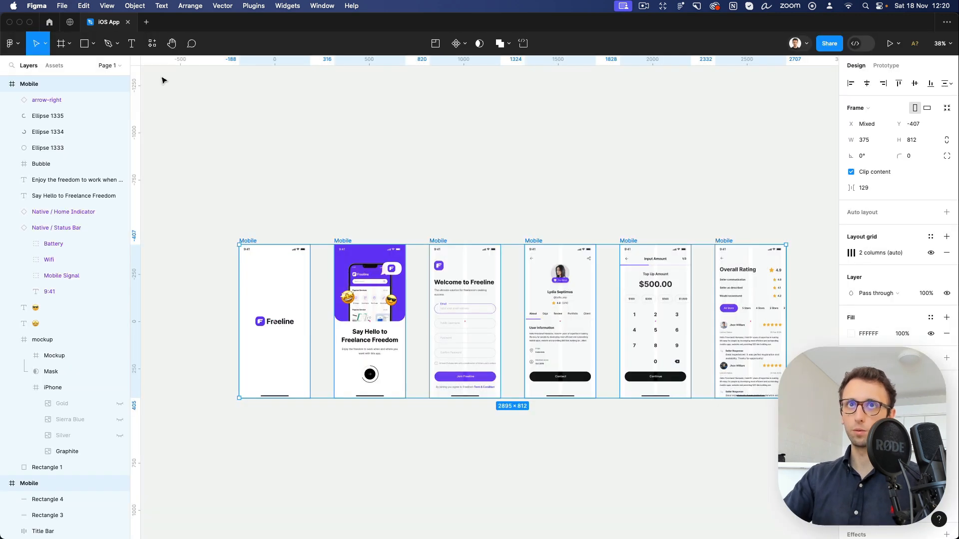
pyautogui.click(19, 47)
pyautogui.moveTo(54, 183)
pyautogui.moveTo(145, 218)
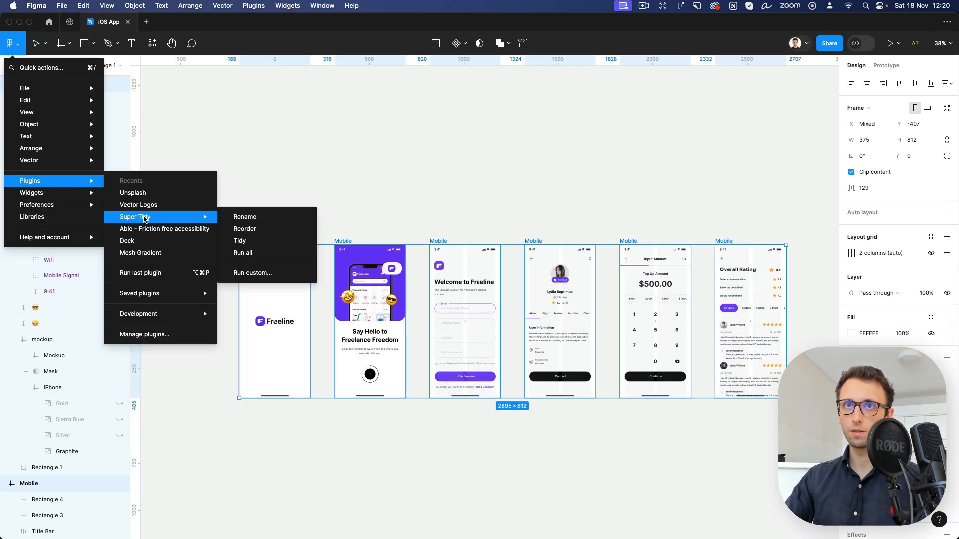
pyautogui.click(245, 228)
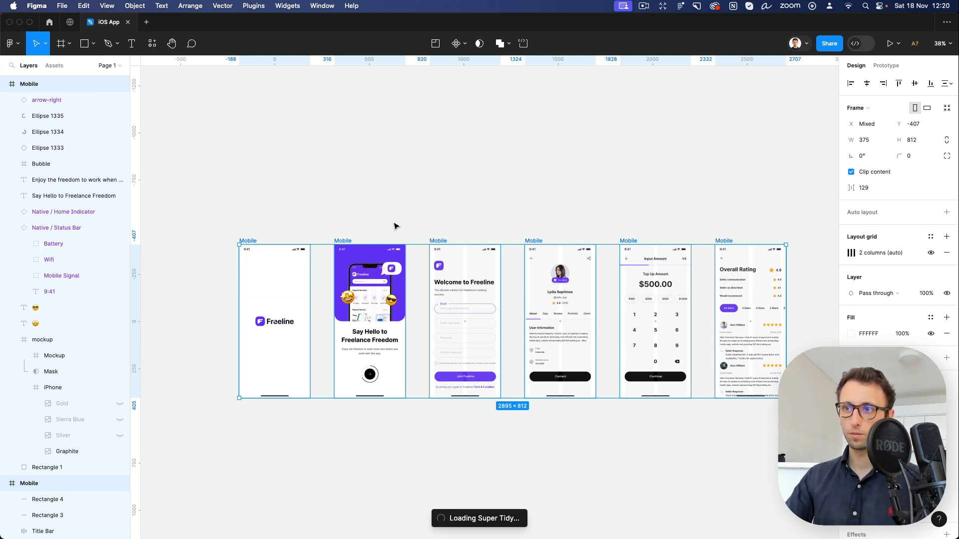
# Batch-rename the six Mobile screens with ascending numbers, 01 to 06, following their order on the canvas.
pyautogui.press('super+r')
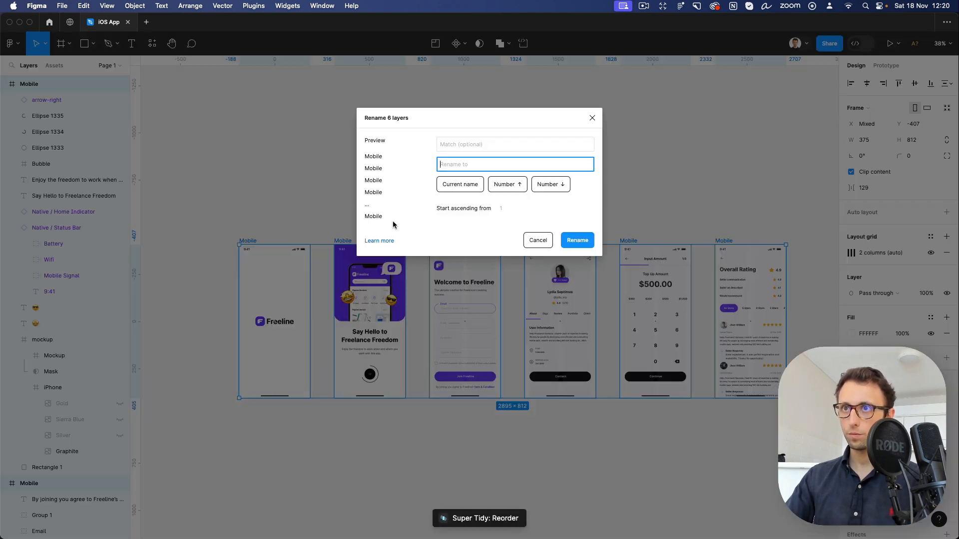
pyautogui.click(509, 184)
pyautogui.click(571, 241)
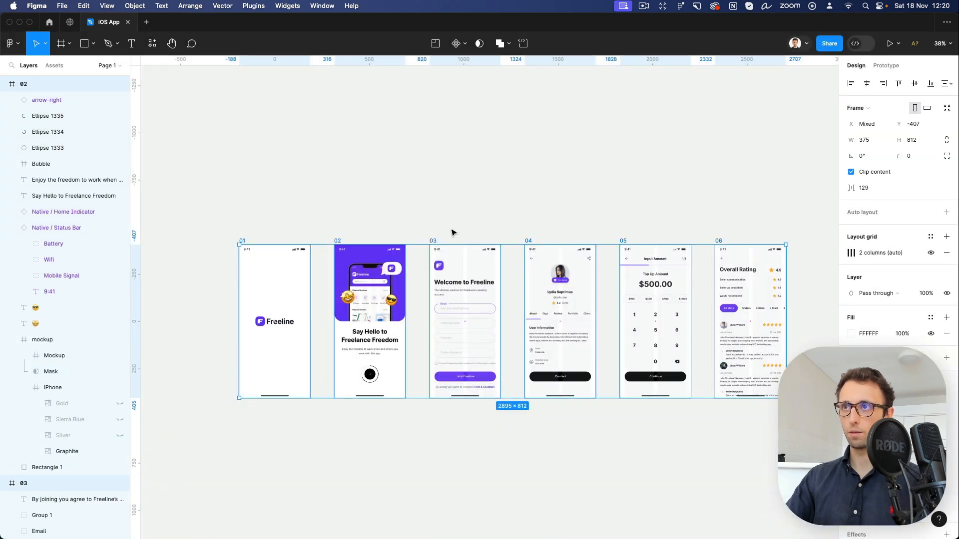
pyautogui.click(336, 230)
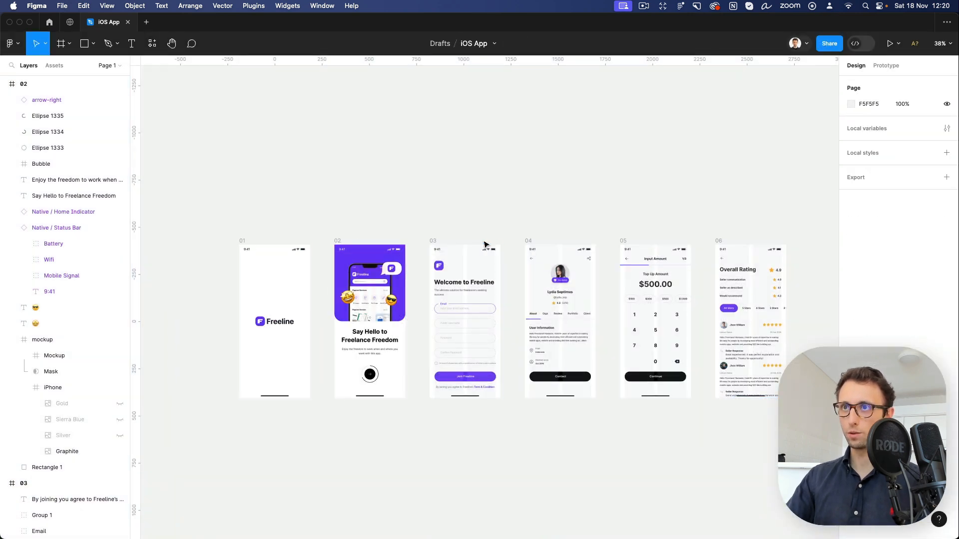
# Hide the interface and examine the six numbered app screens side by side on the canvas.
pyautogui.scroll(-1, 603, 252)
pyautogui.hscroll(1, 603, 253)
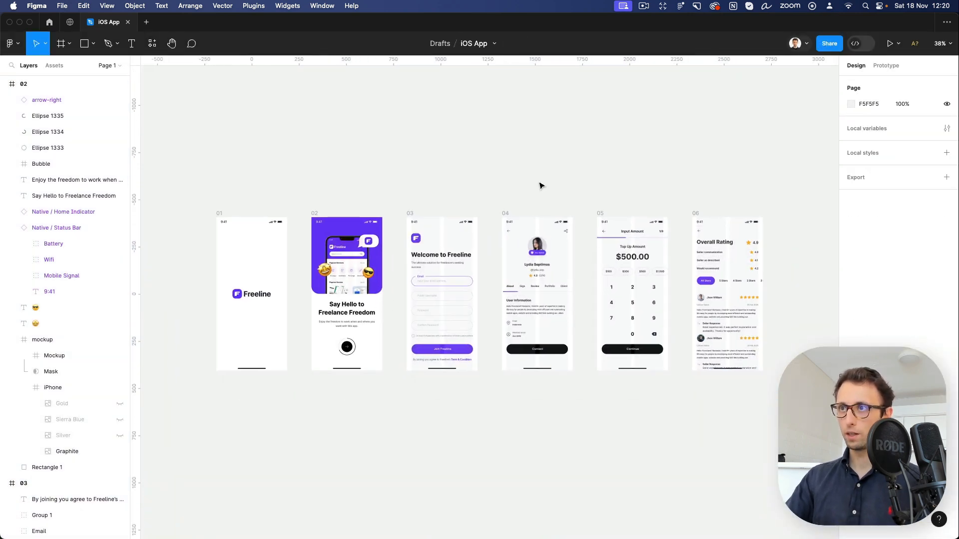
pyautogui.press('super+backslash')
pyautogui.scroll(3, 536, 185)
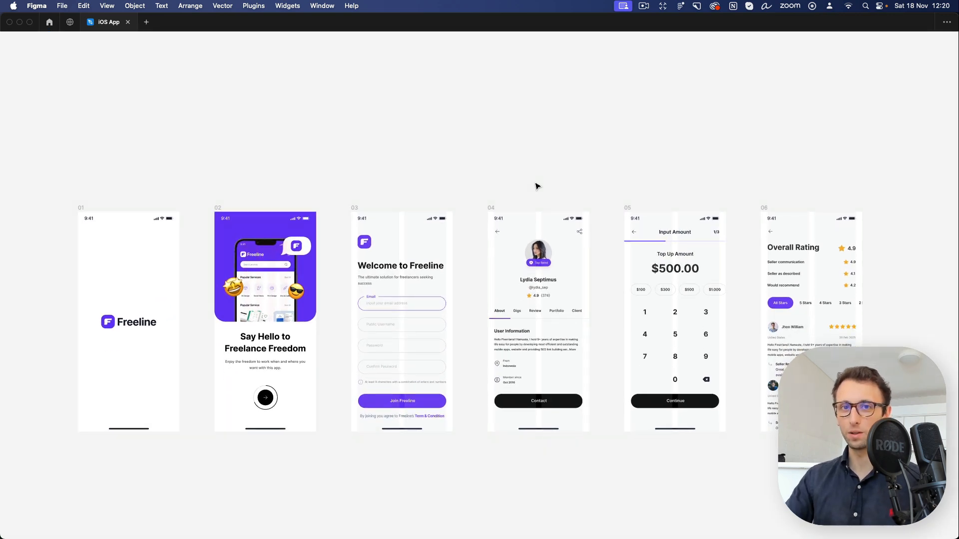
pyautogui.scroll(-1, 537, 186)
pyautogui.scroll(2, 536, 186)
pyautogui.scroll(-2, 537, 186)
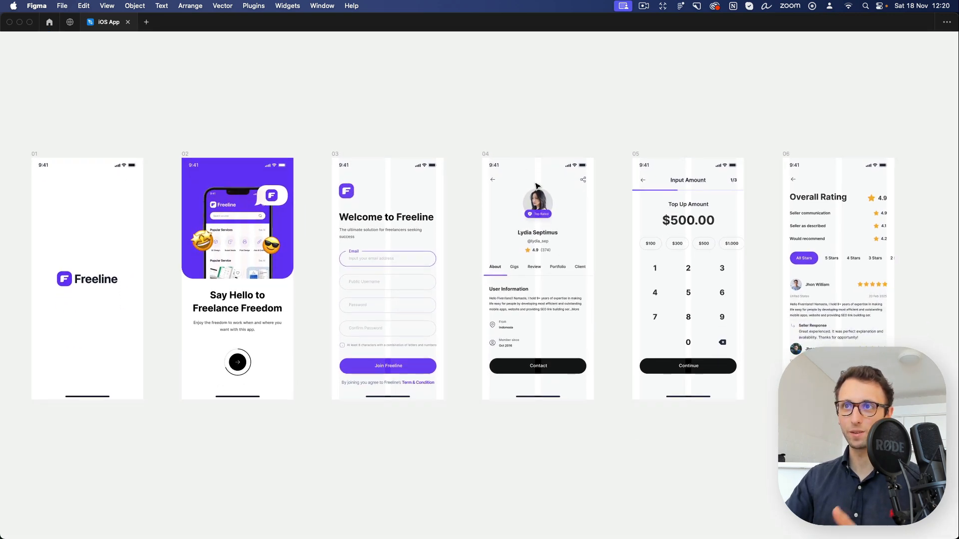